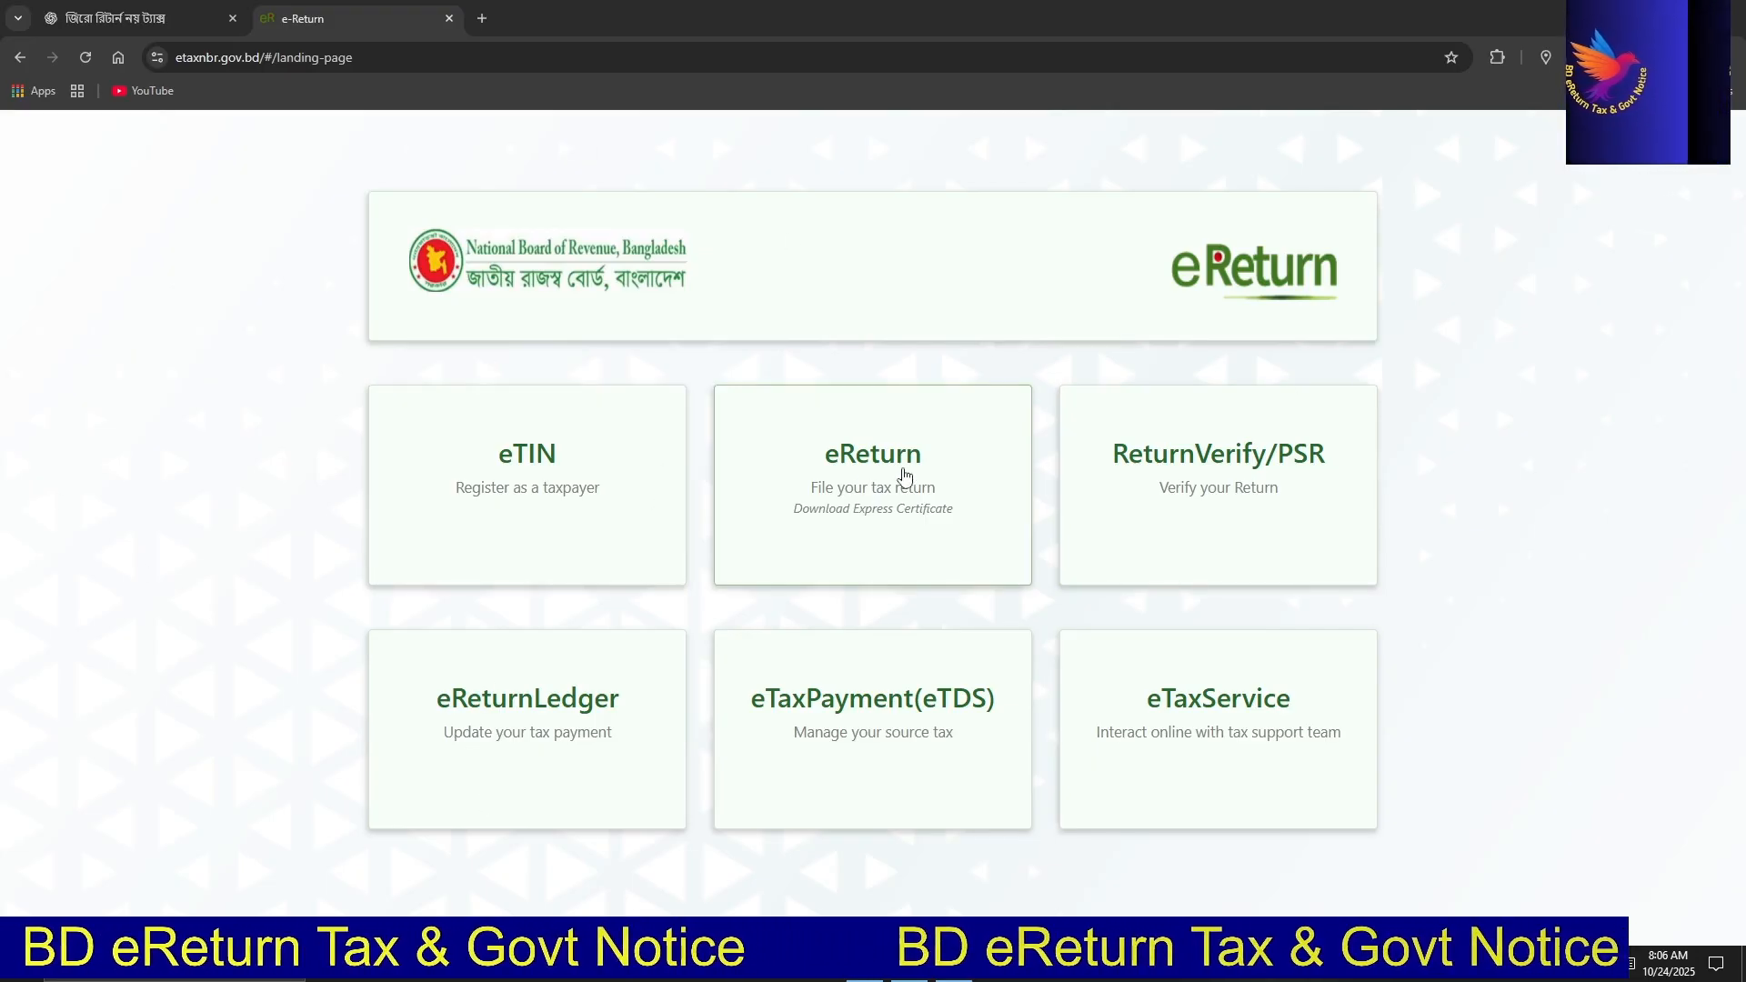
Choose eReturn as an already registered taxpayer and reach the eReturn sign-in page
{"action": "left_click", "coordinate": [874, 479]}
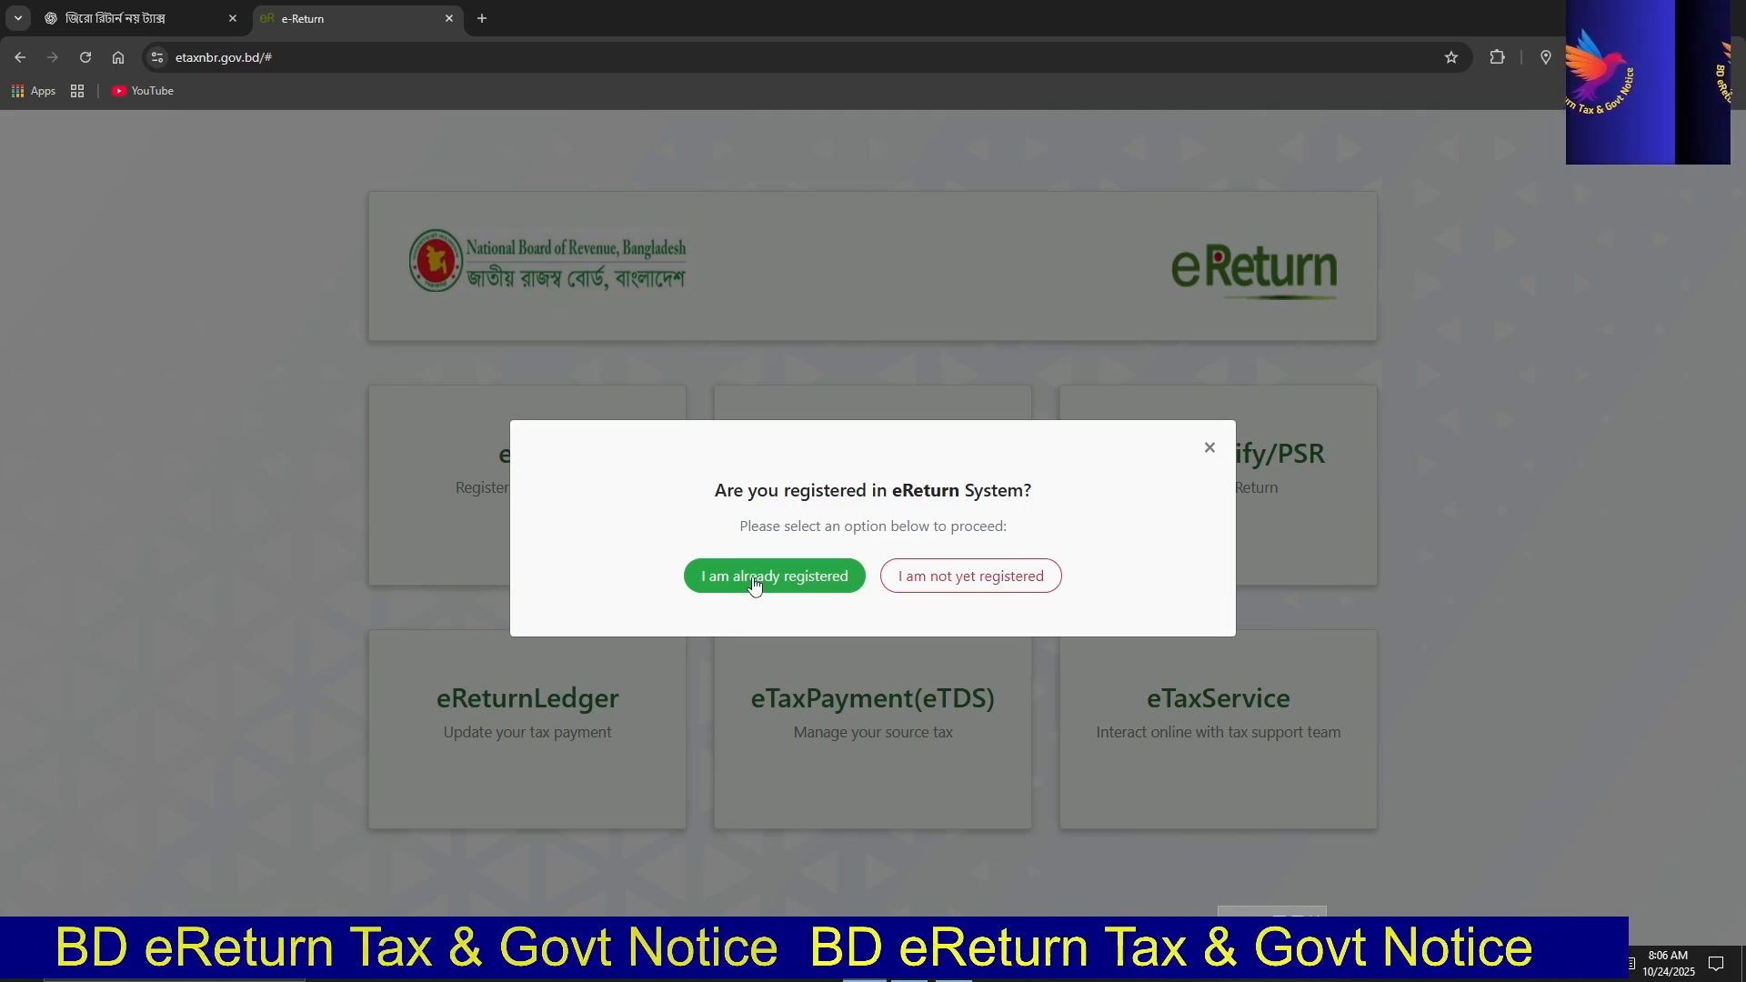
{"action": "left_click", "coordinate": [807, 580]}
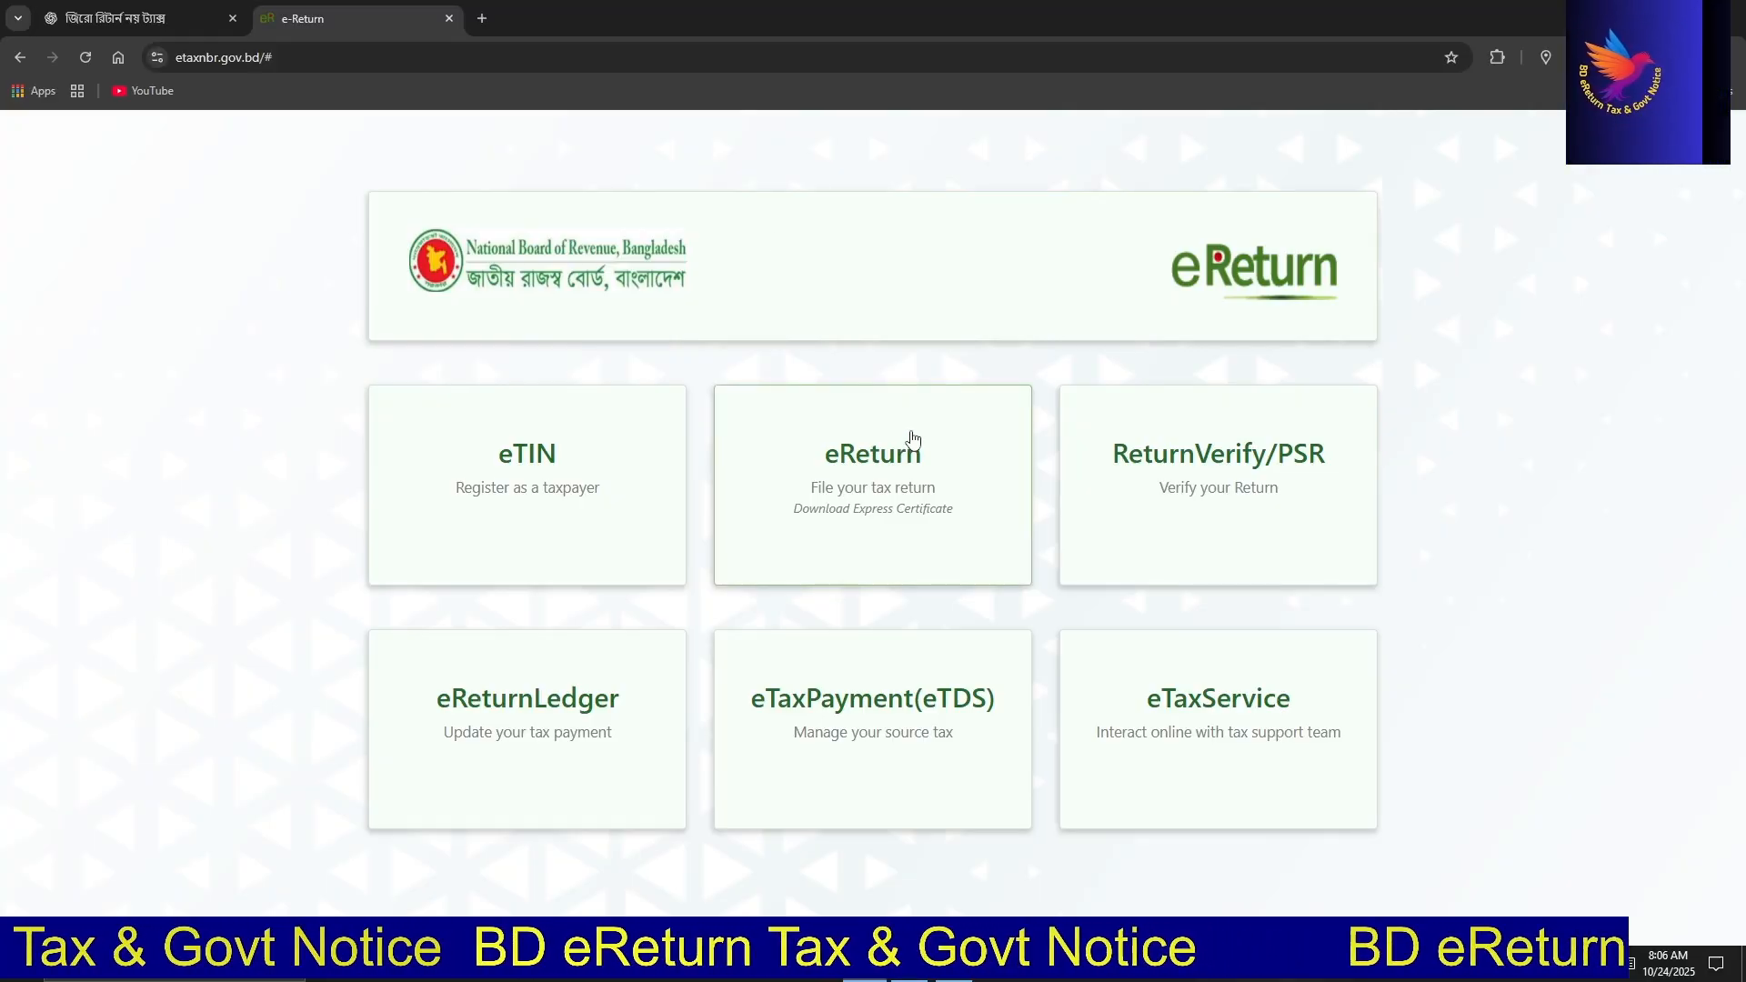
{"action": "left_click", "coordinate": [914, 439]}
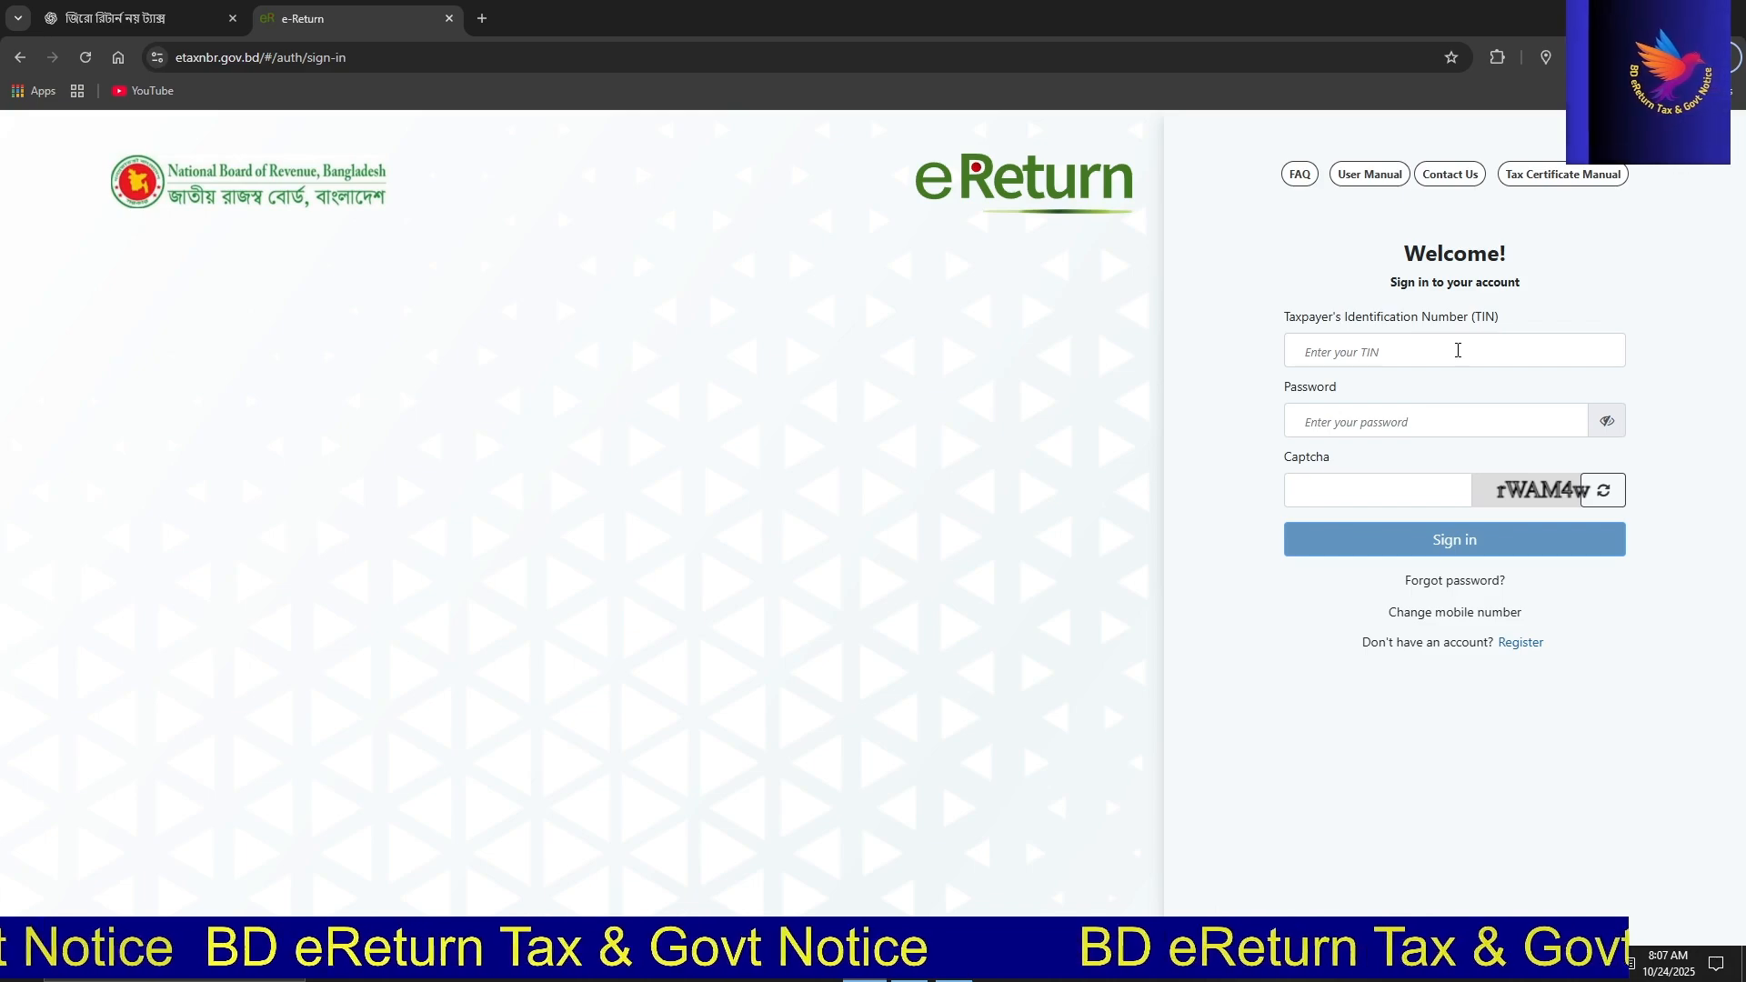
Sign in with the taxpayer's TIN, the account password and the displayed captcha
{"action": "left_click", "coordinate": [1458, 350]}
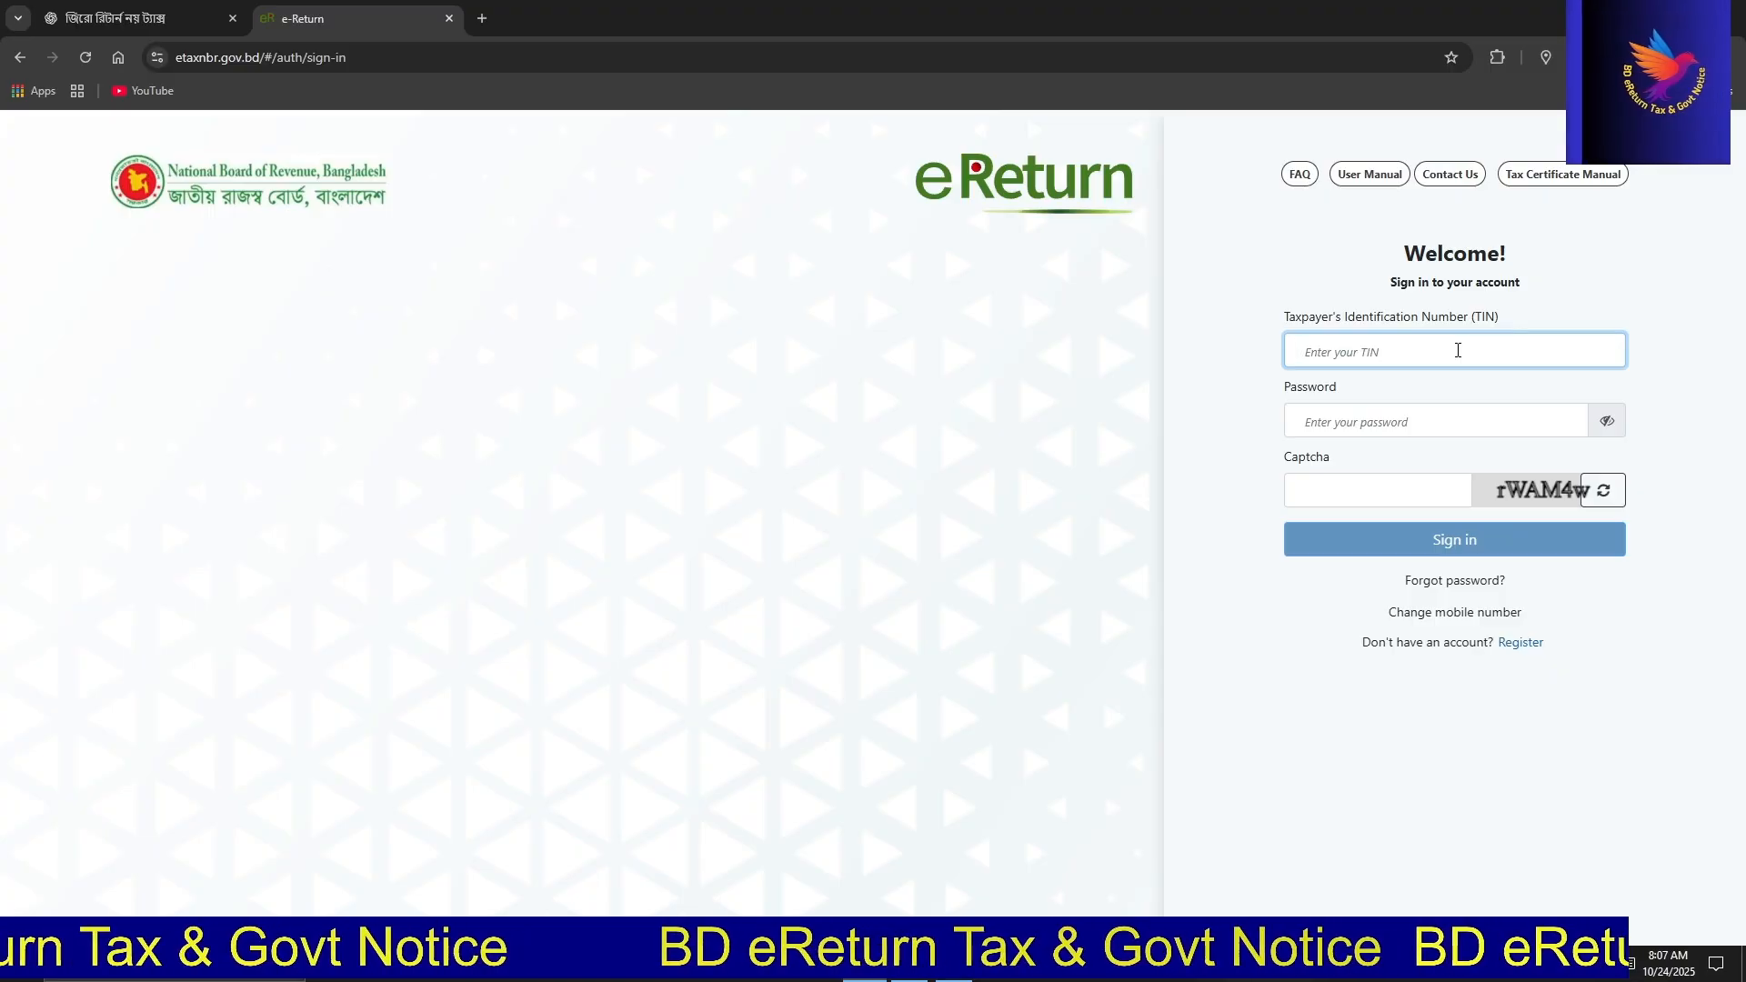
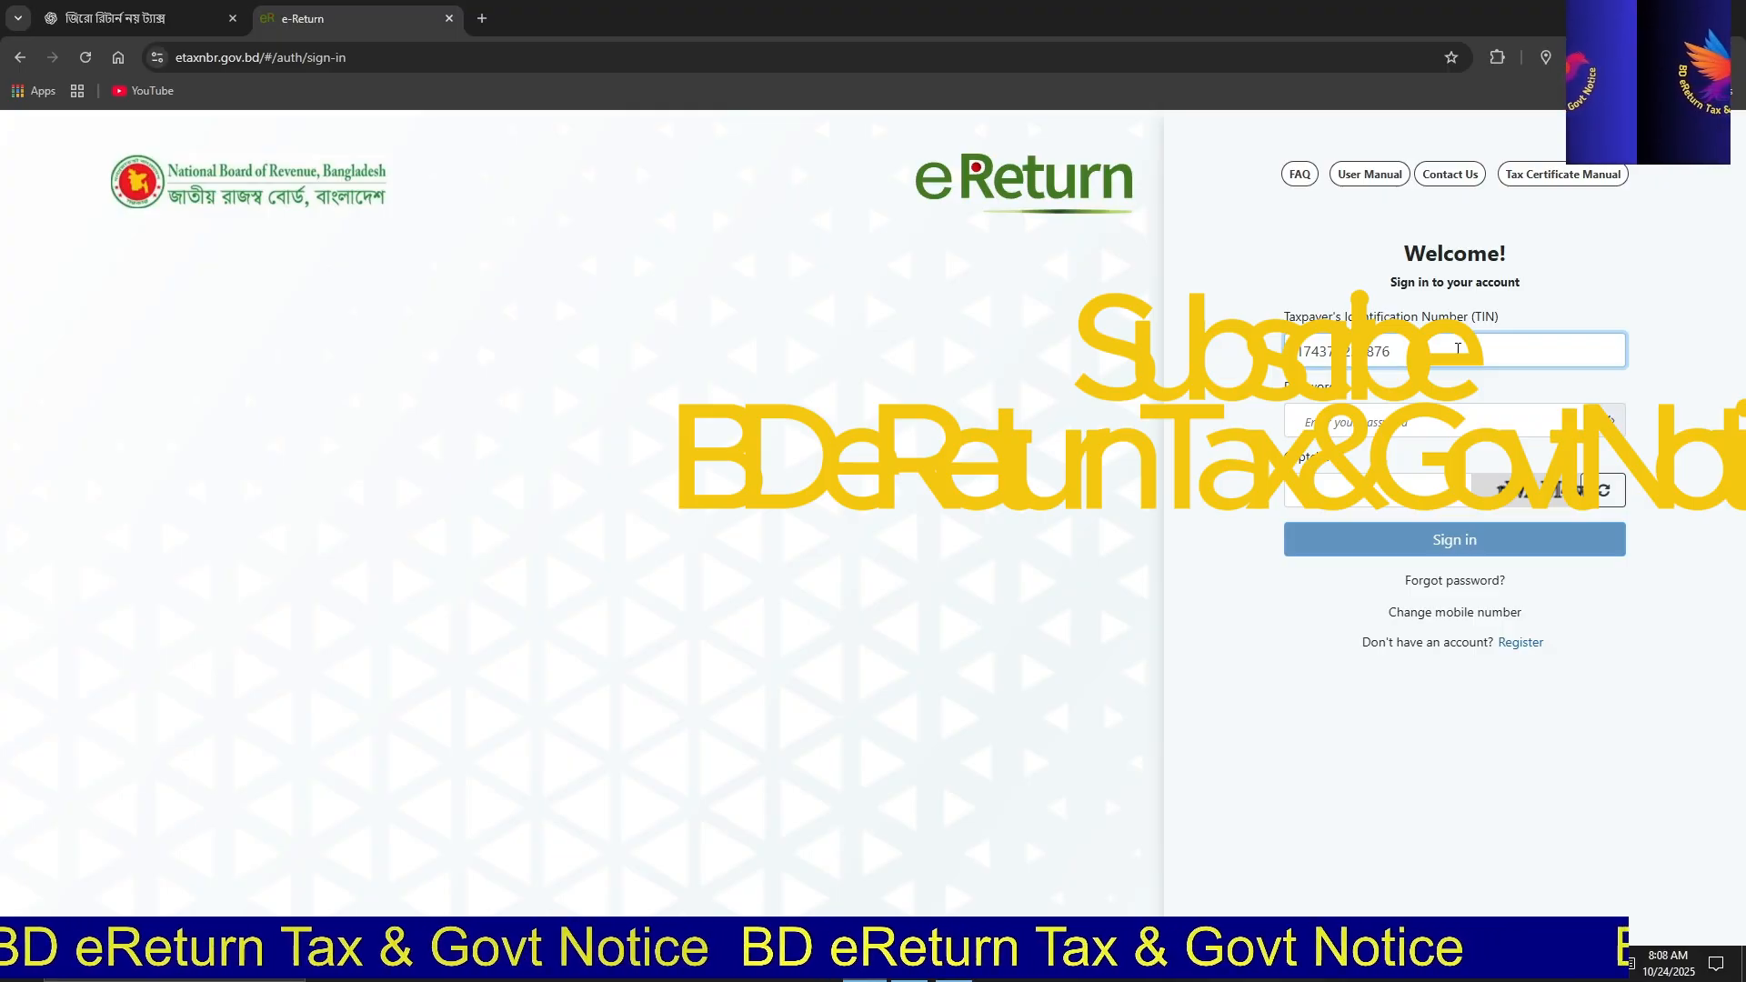
{"action": "left_click", "coordinate": [1442, 424]}
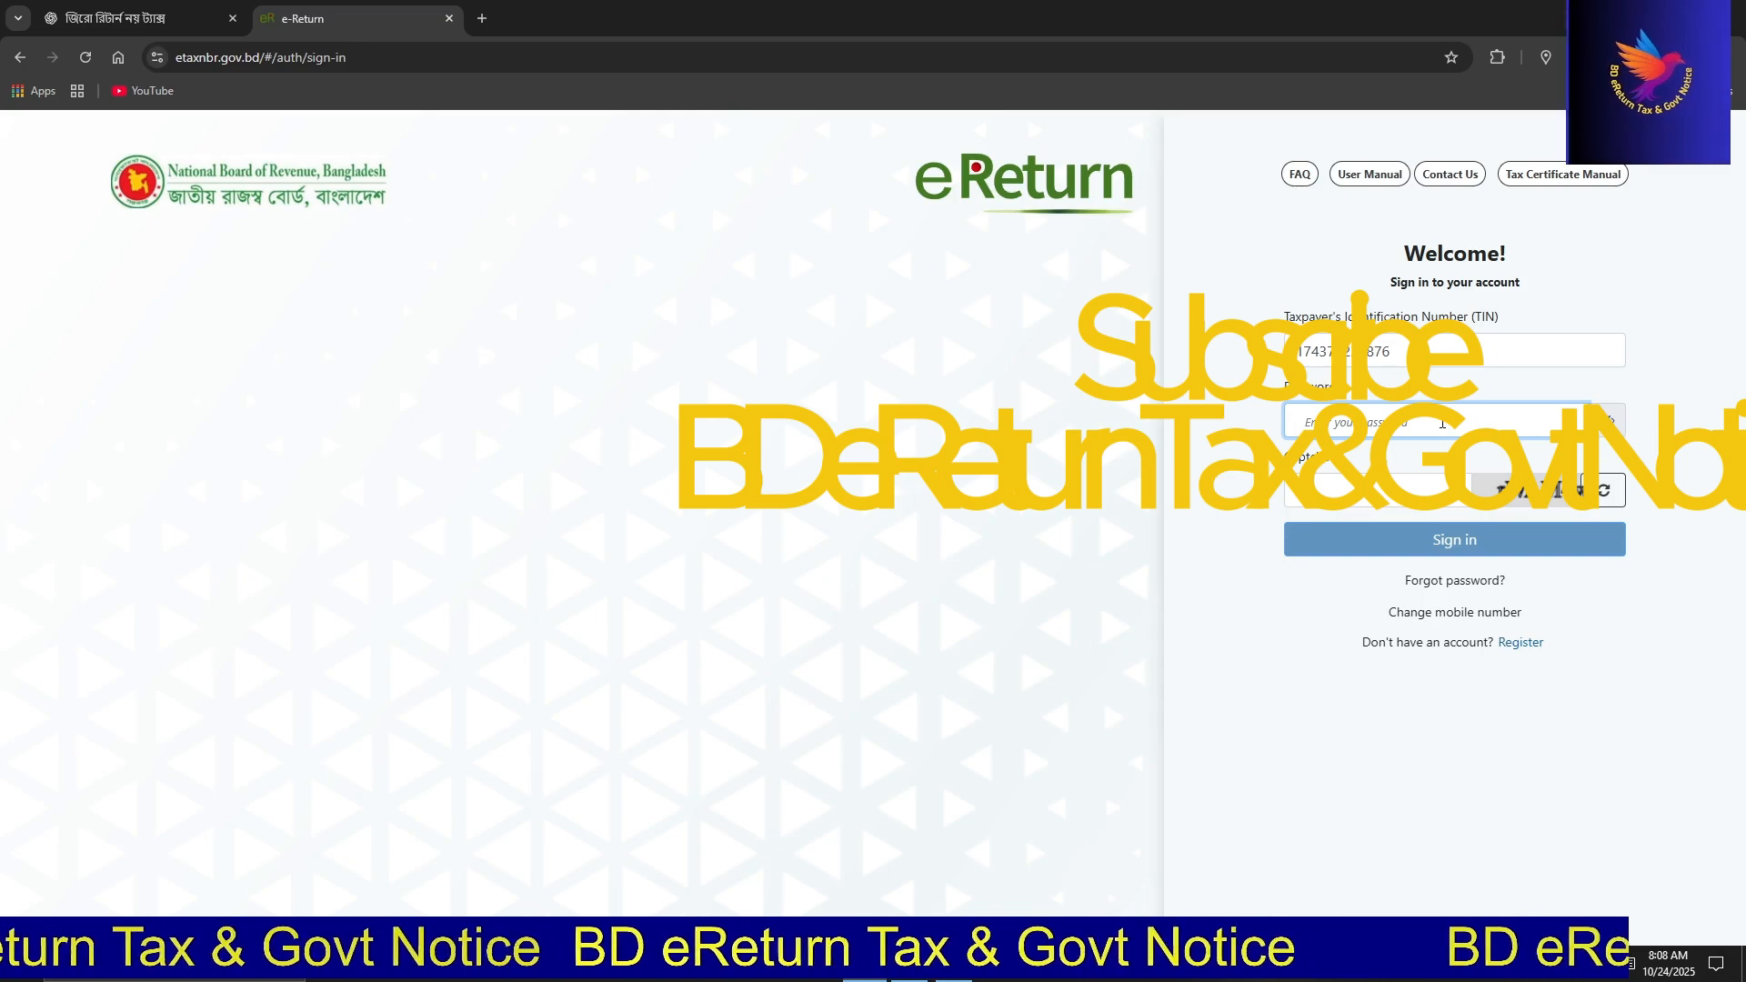
{"action": "type", "text": "••"}
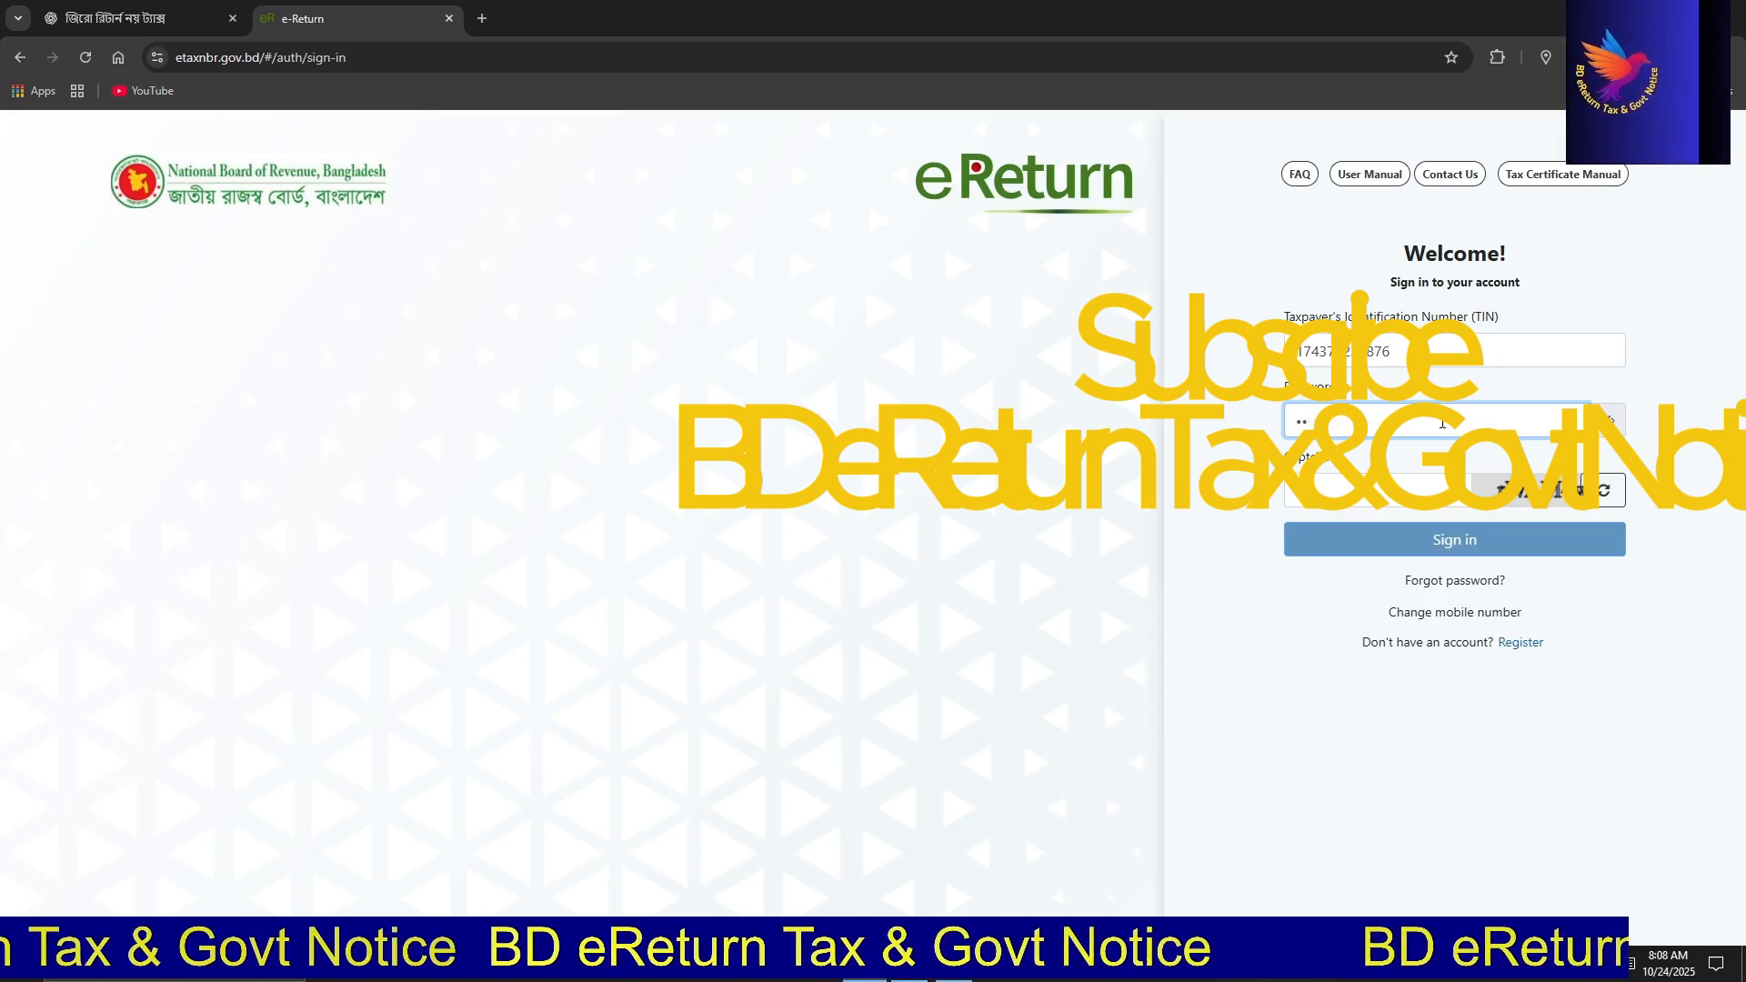
{"action": "type", "text": "•"}
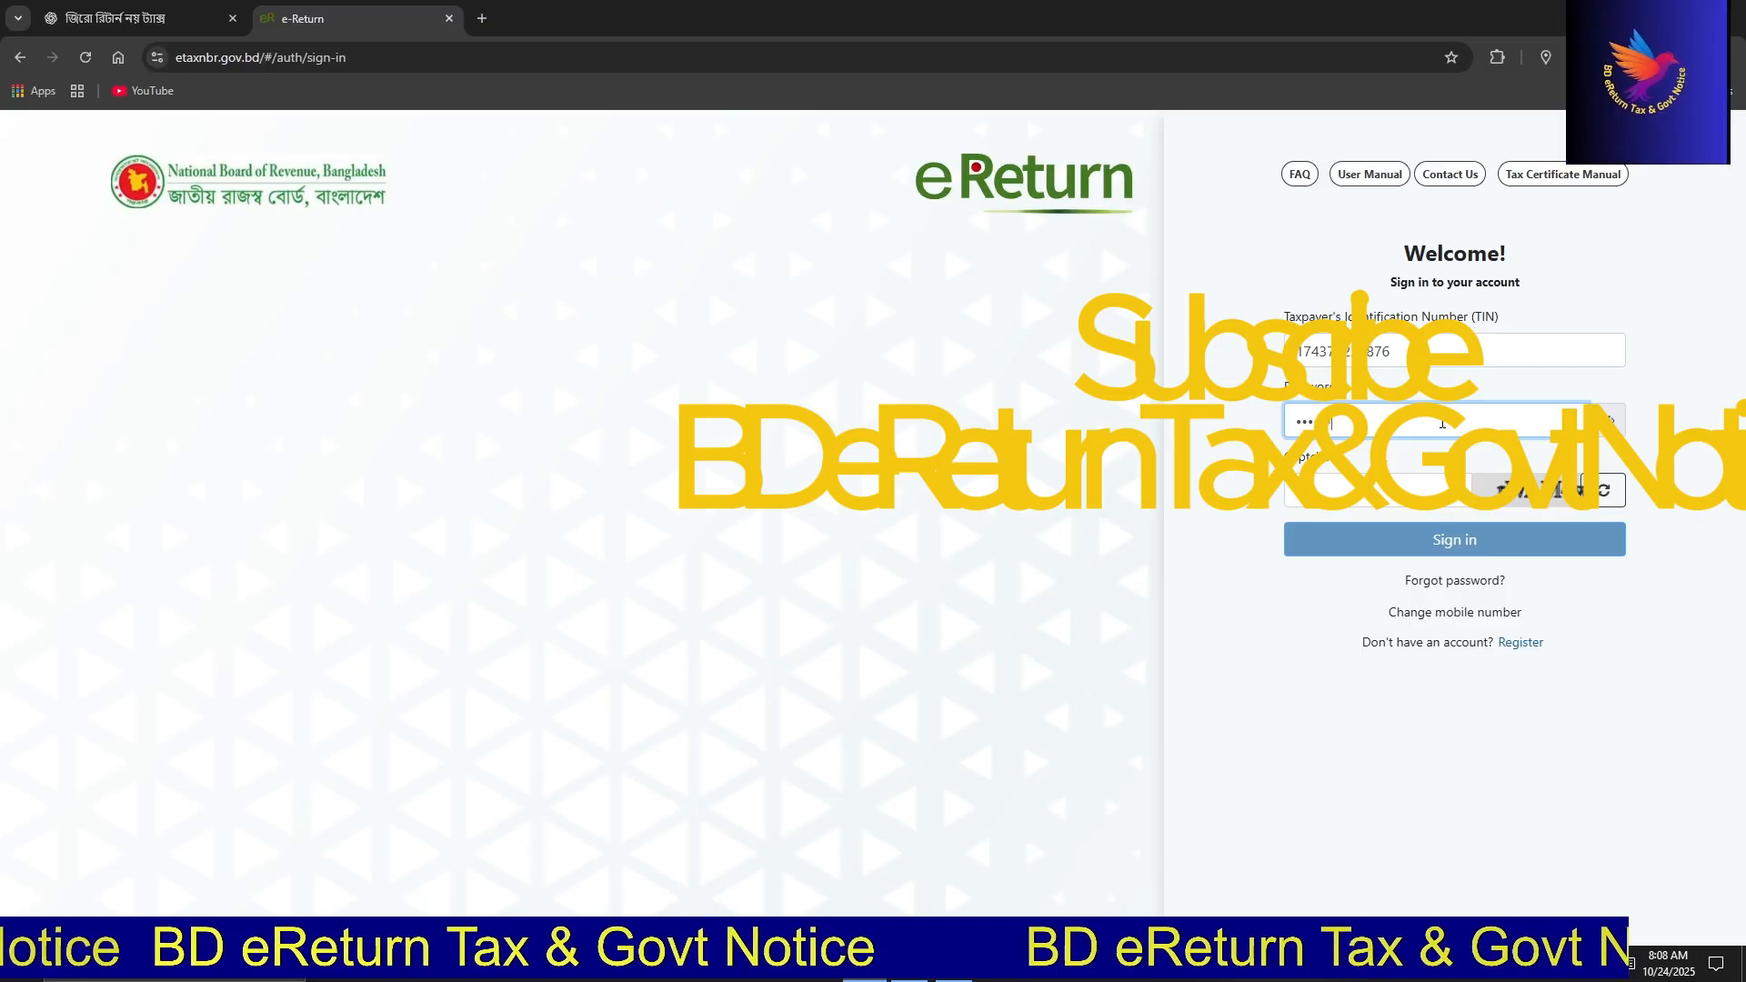
{"action": "type", "text": "•"}
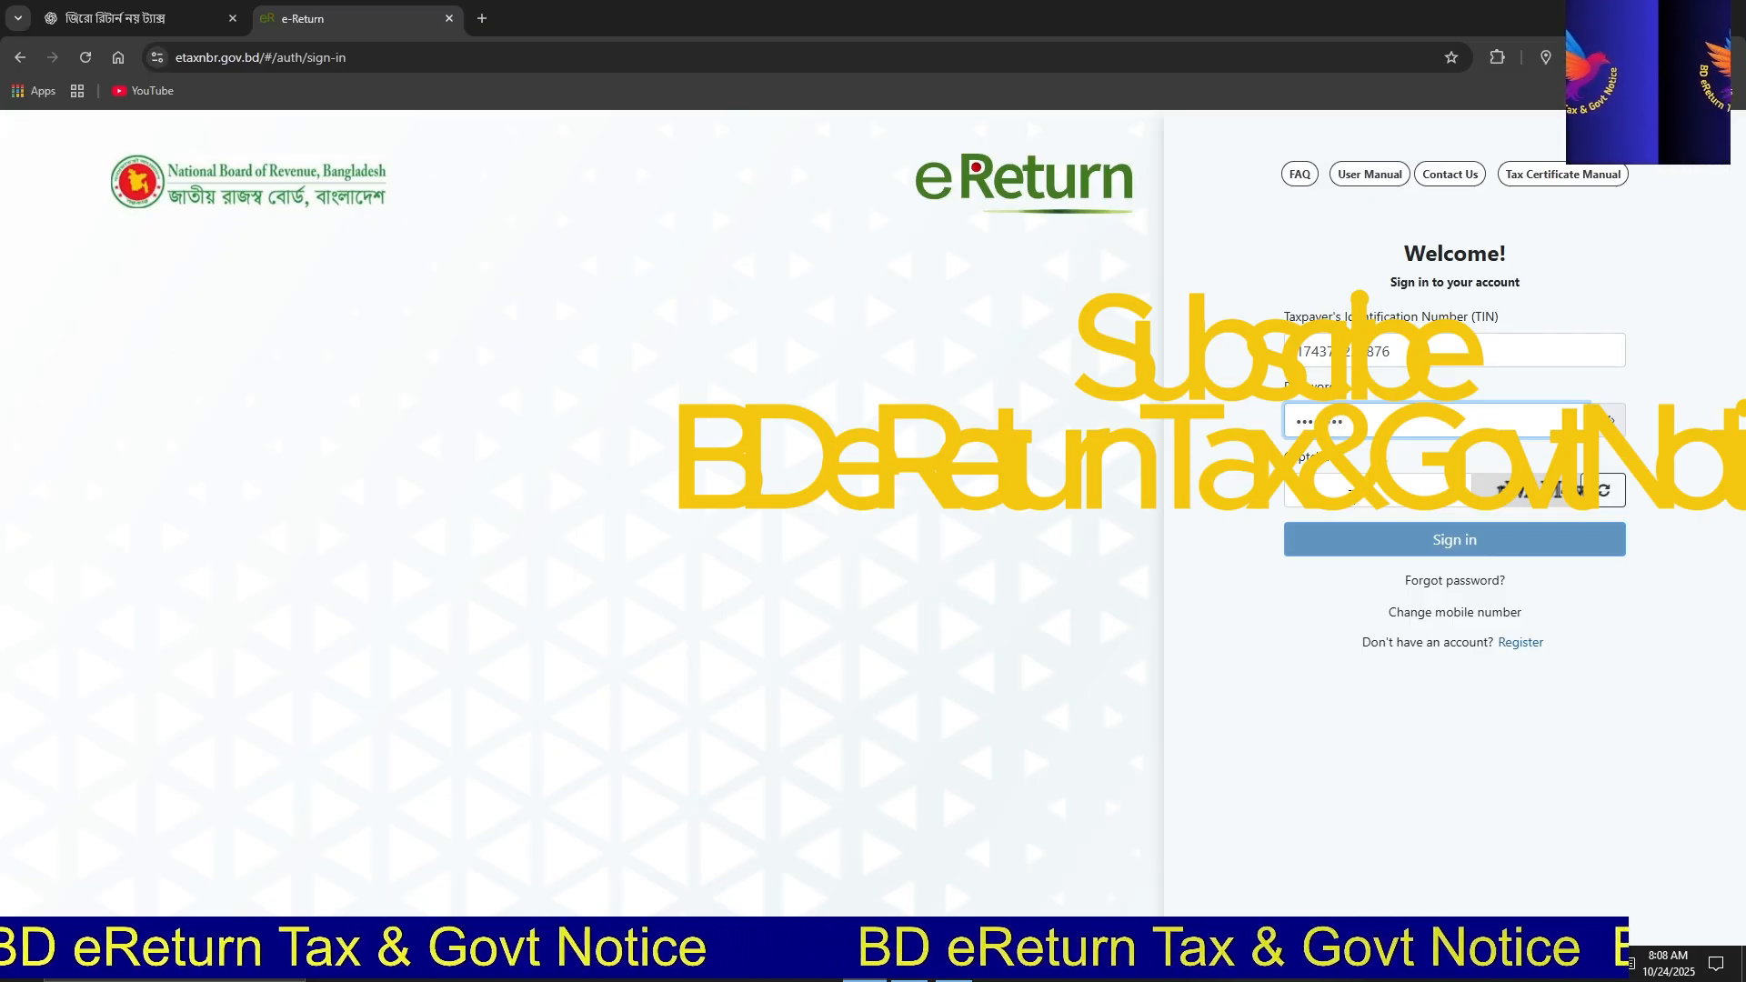
{"action": "key", "text": "Tab"}
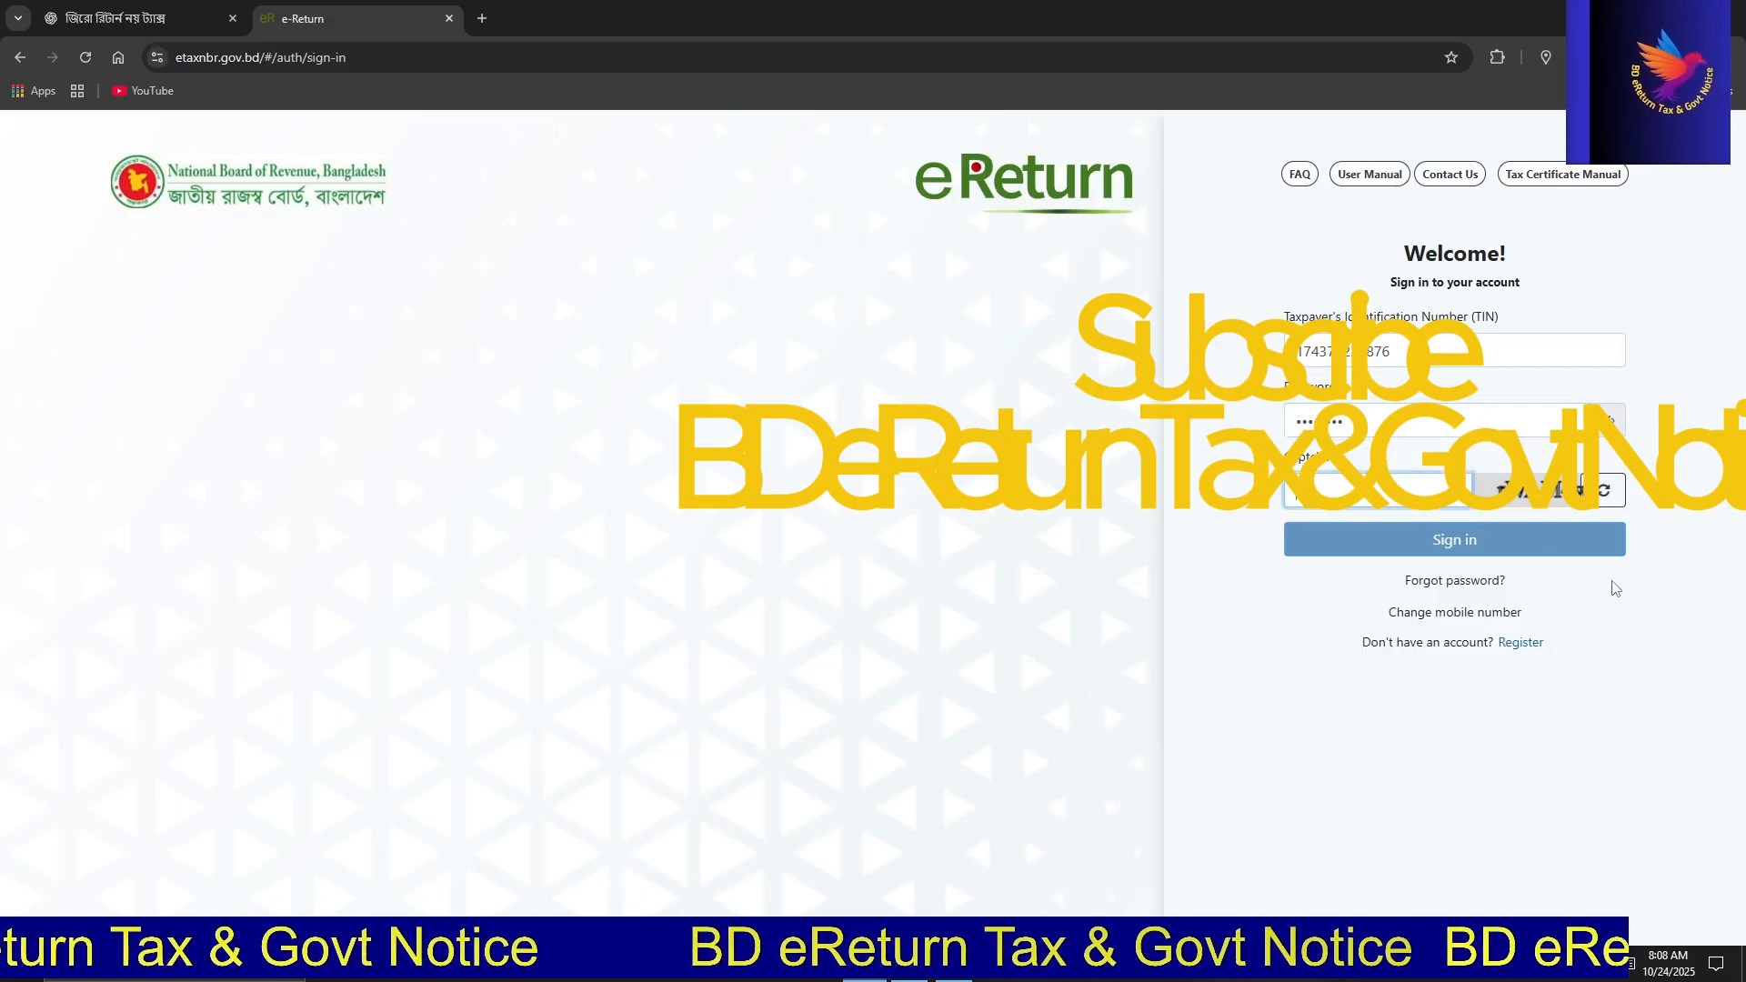
{"action": "type", "text": "m"}
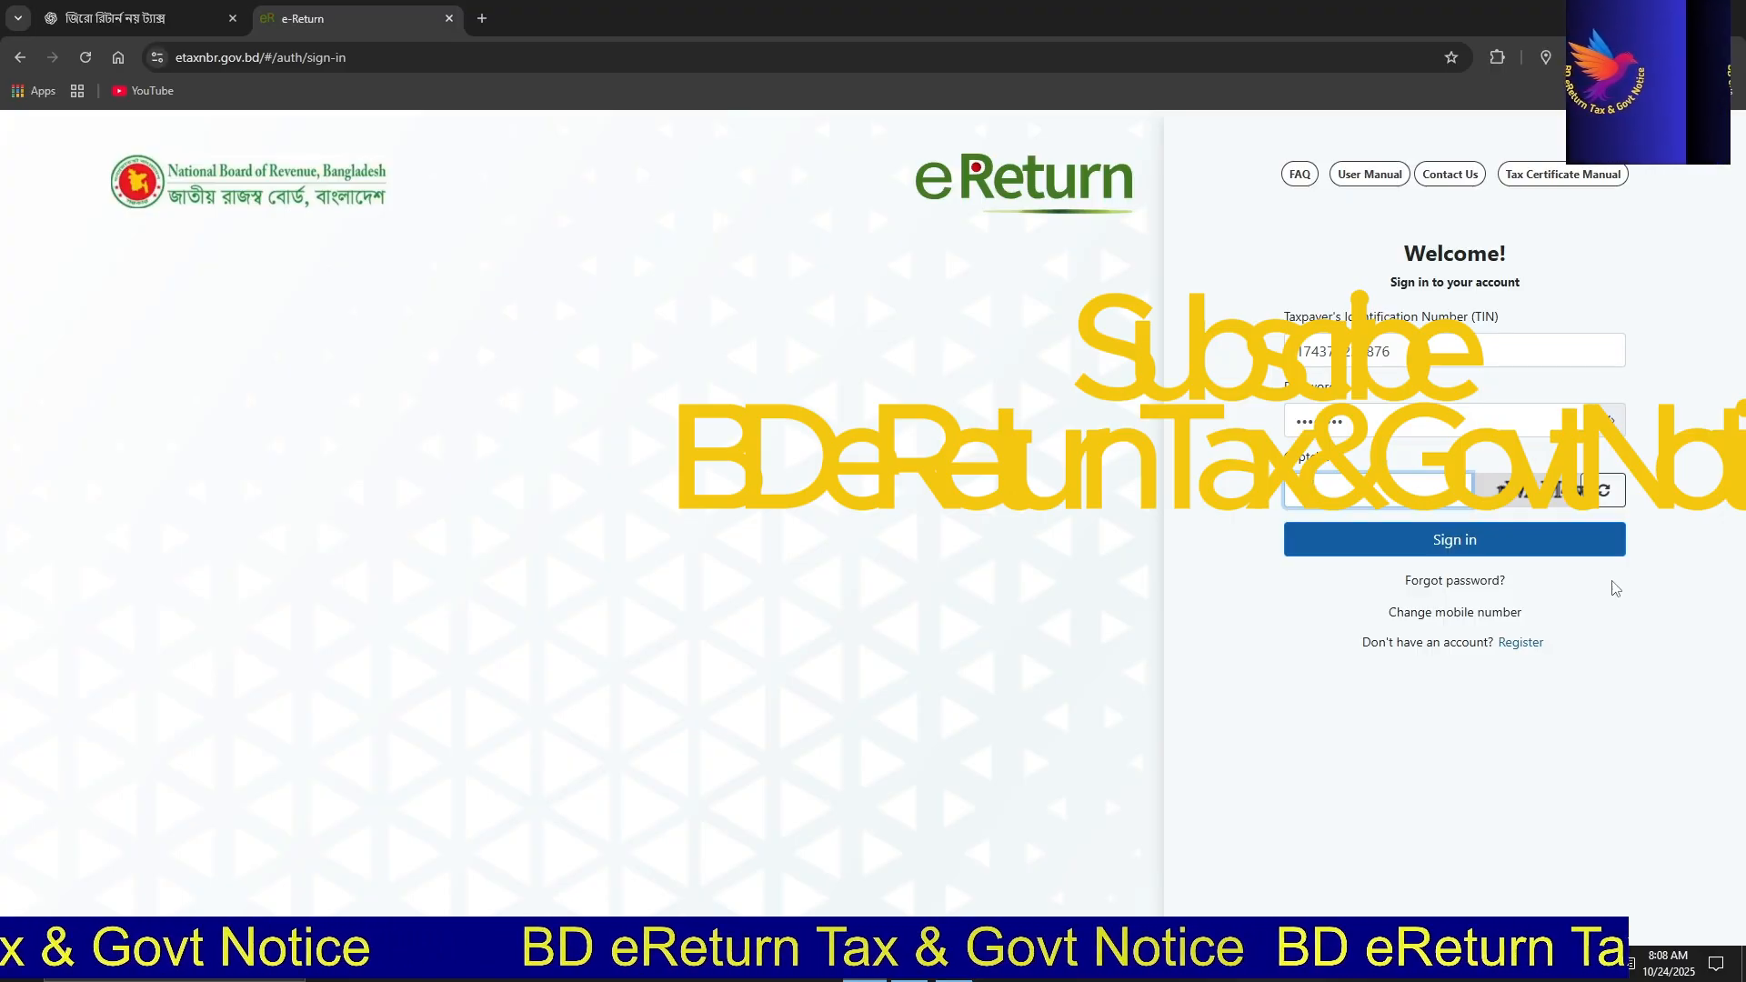
{"action": "type", "text": "AM"}
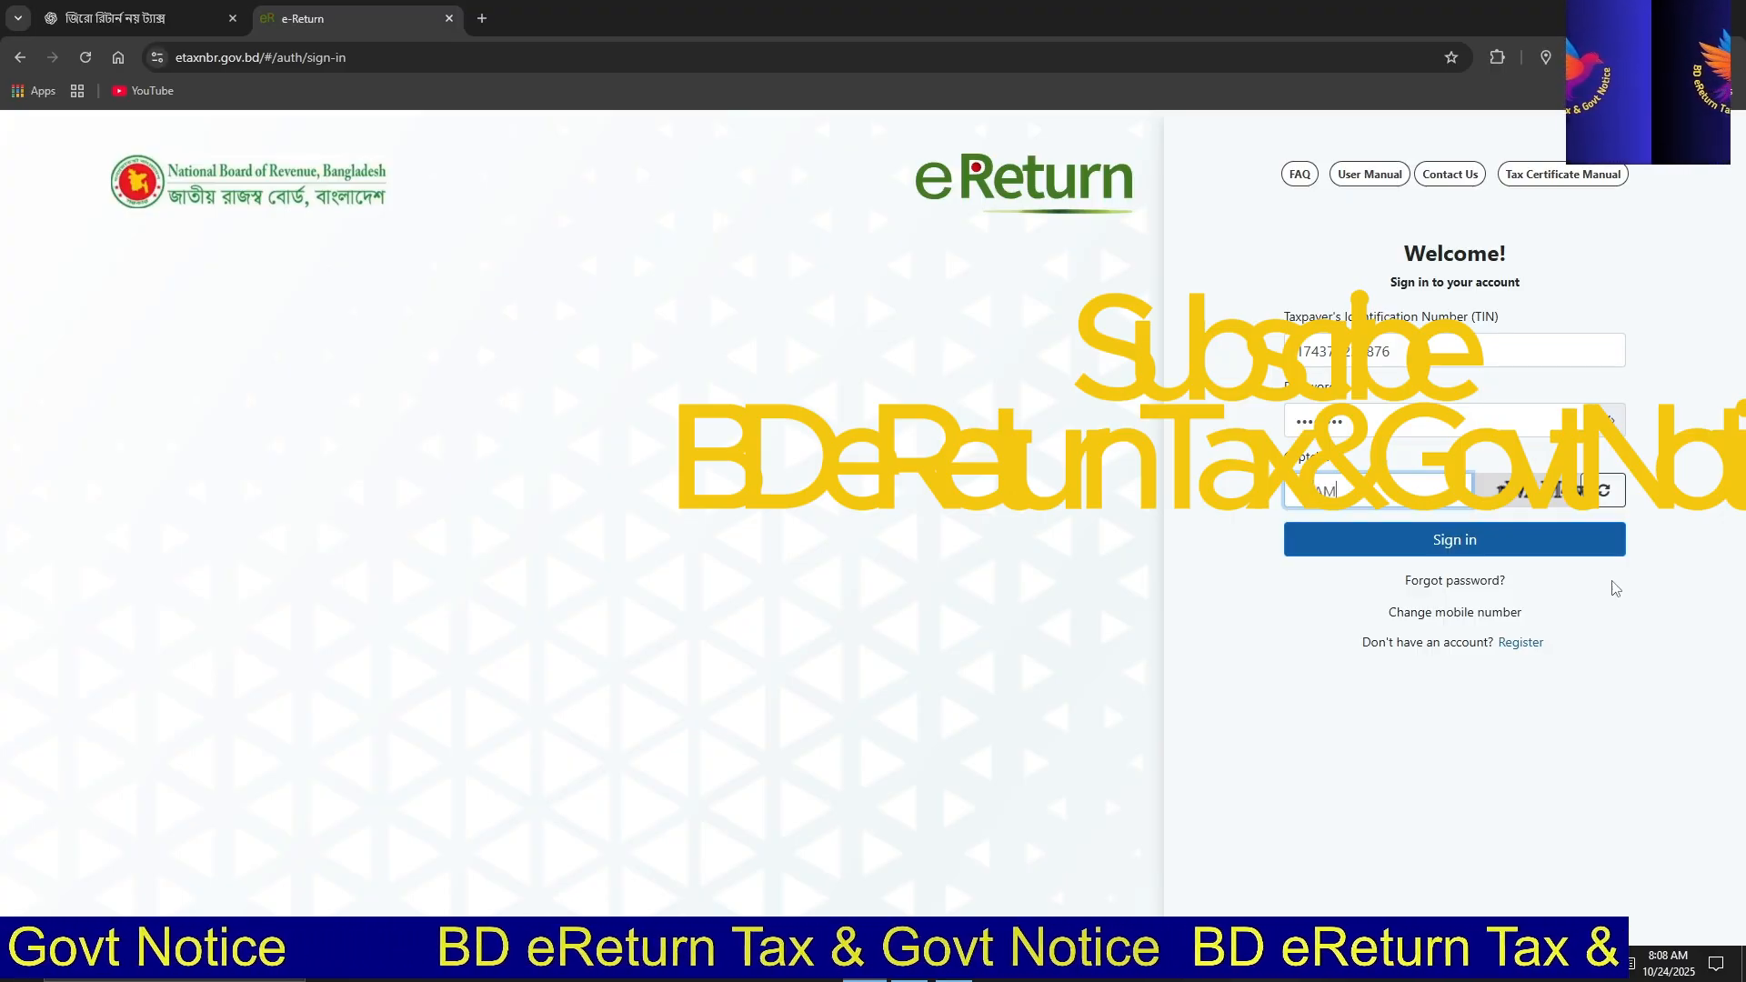
{"action": "type", "text": "4w"}
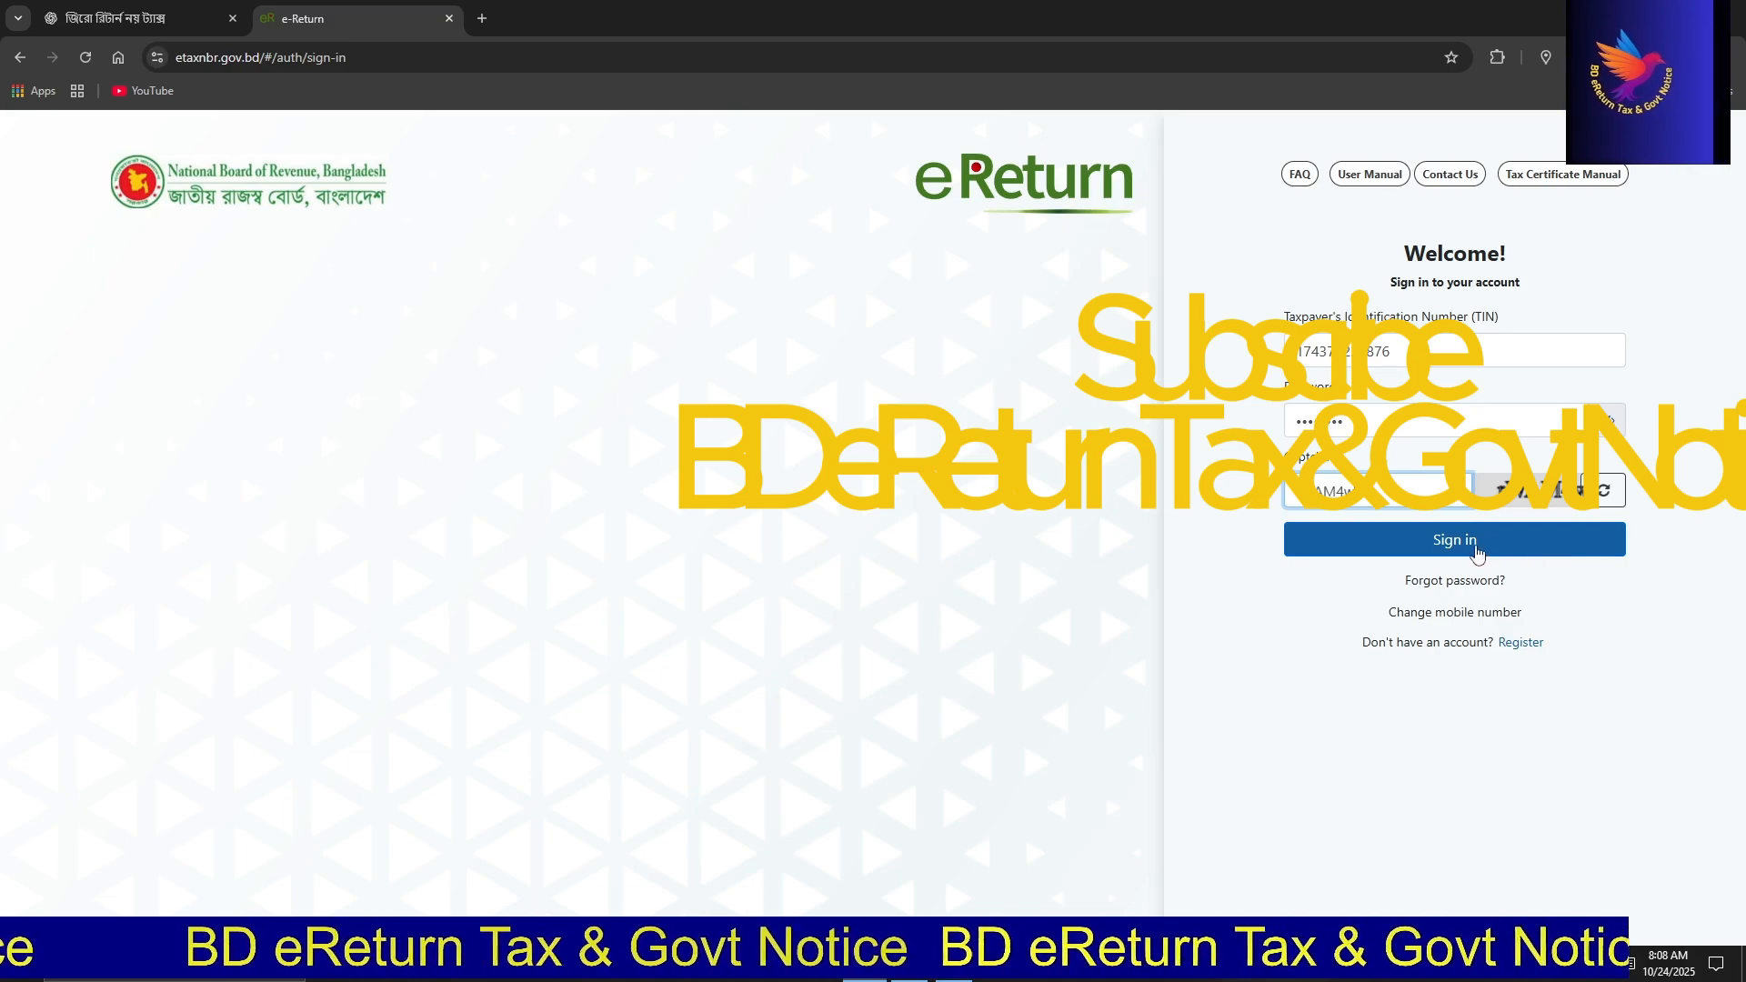
{"action": "left_click", "coordinate": [1476, 550]}
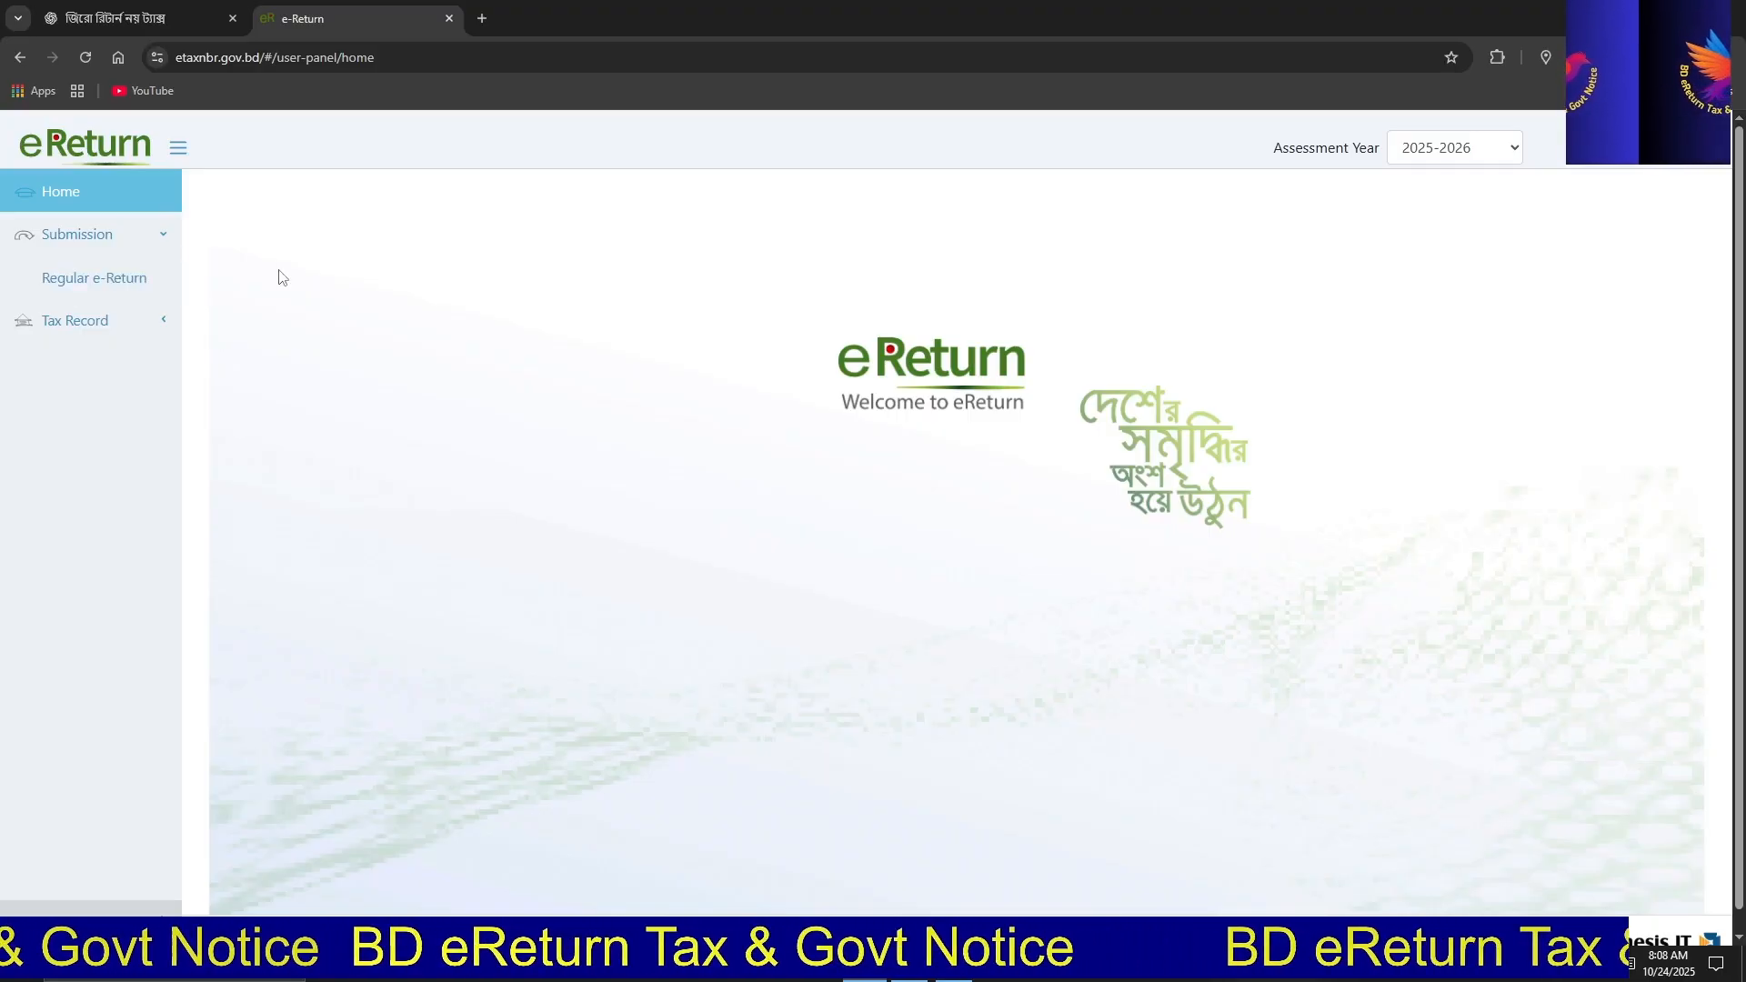
Open the Regular e-Return form from the Submission sidebar
{"action": "left_click", "coordinate": [106, 278]}
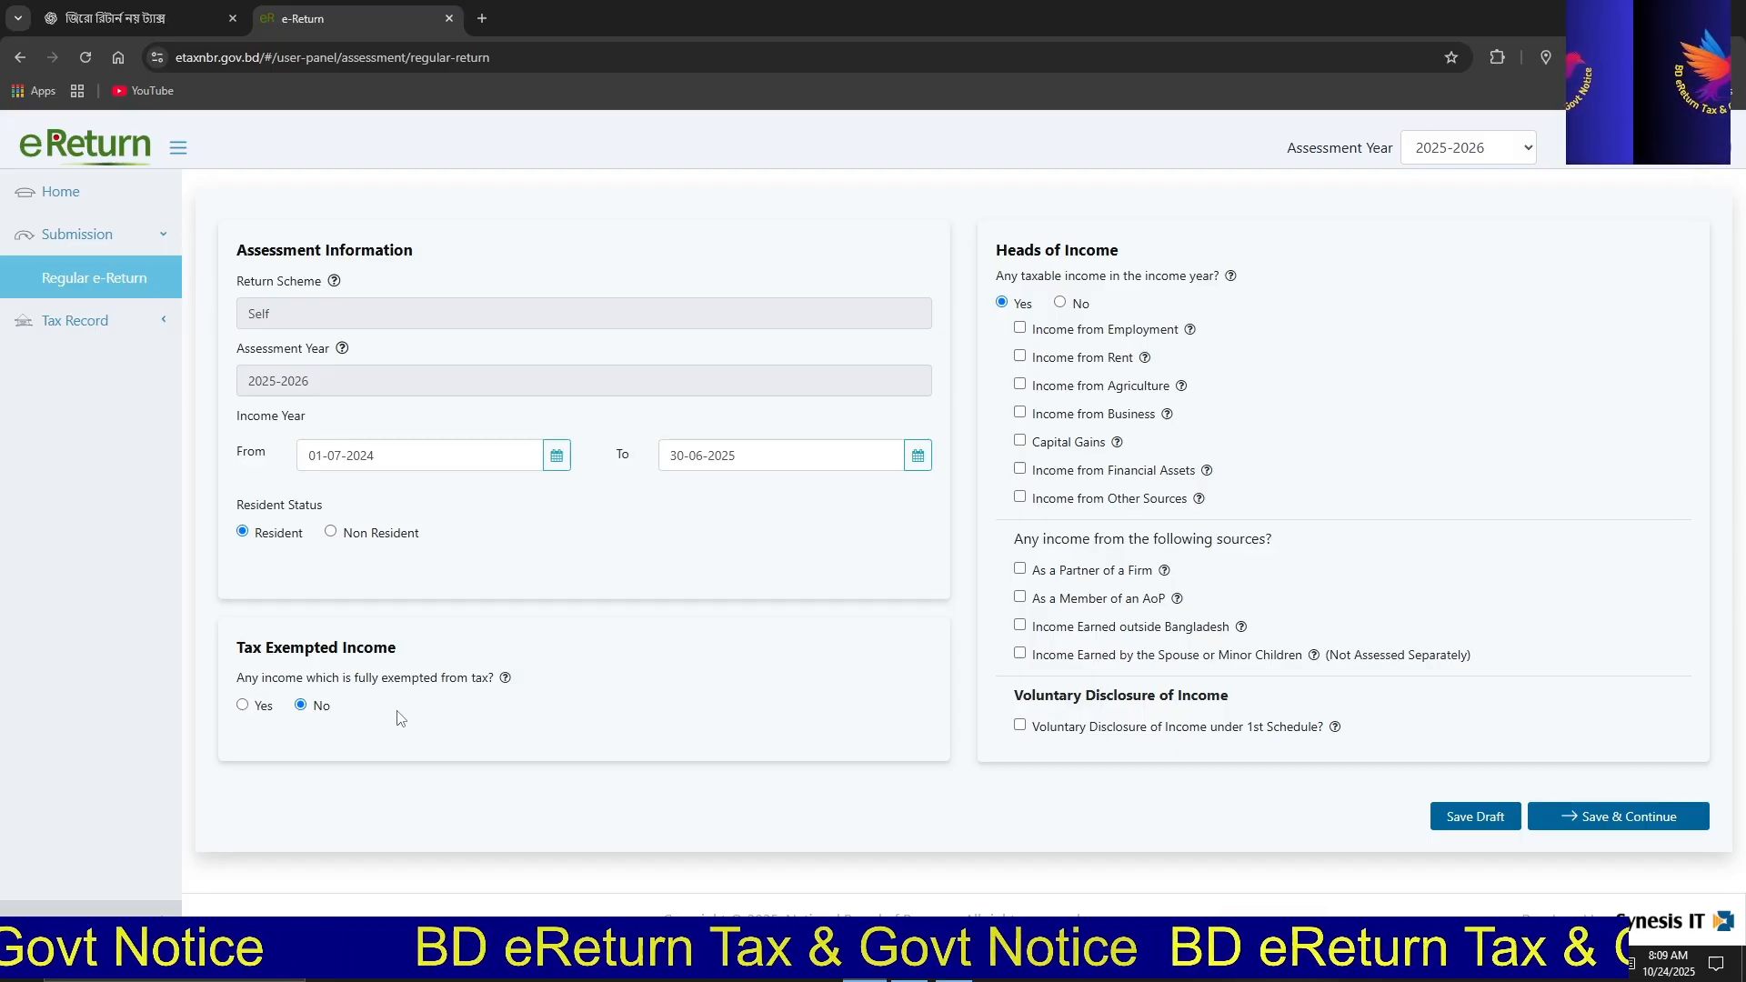
Mark tax-exempted income Yes, add Income from Financial Assets, and save the assessment details
{"action": "left_click", "coordinate": [243, 707]}
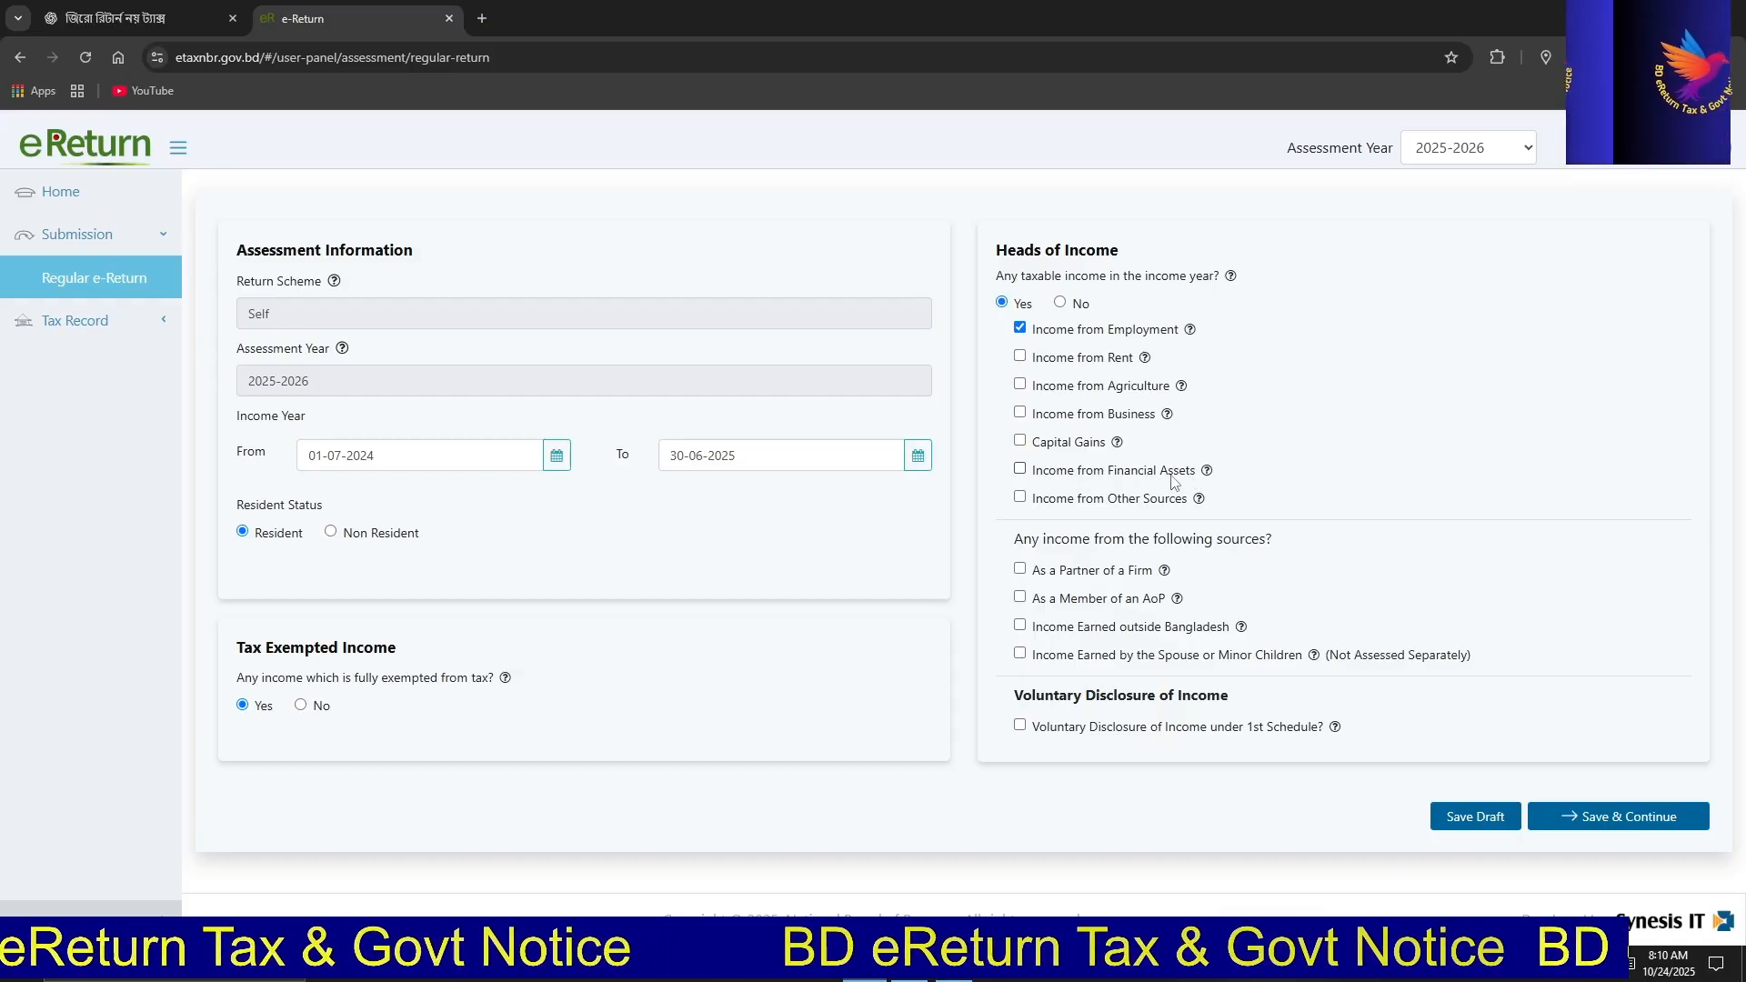
{"action": "left_click", "coordinate": [1020, 470]}
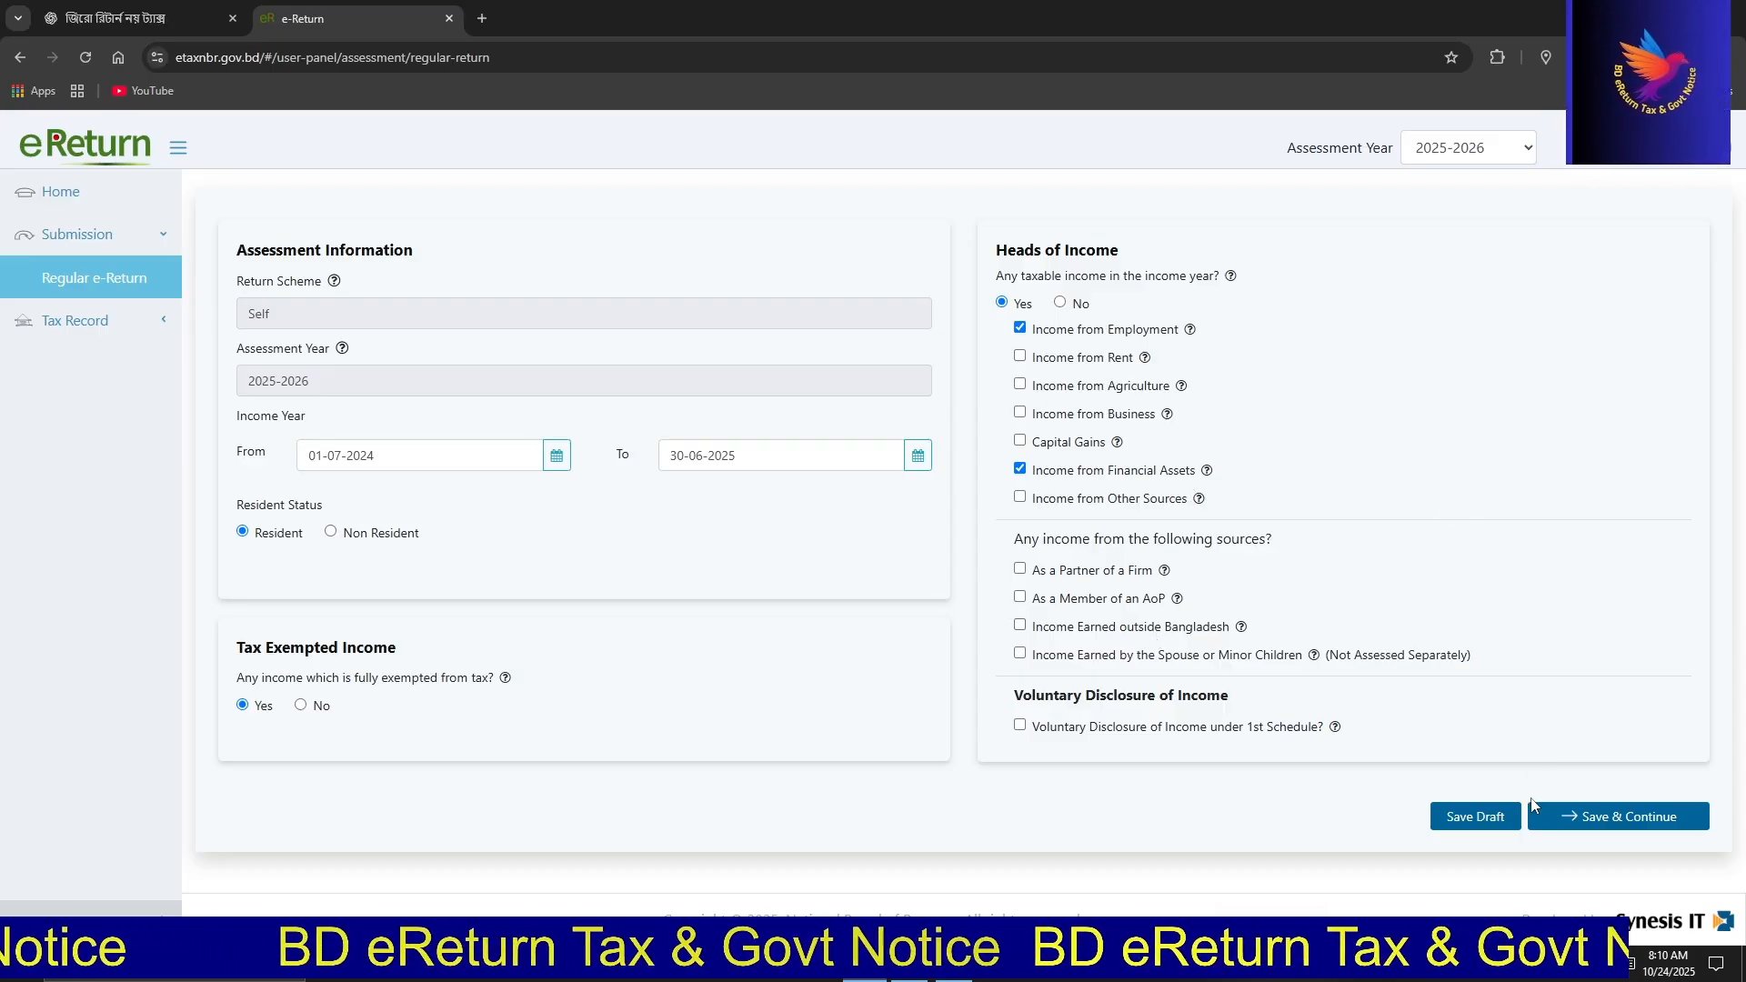
{"action": "left_click", "coordinate": [1644, 825]}
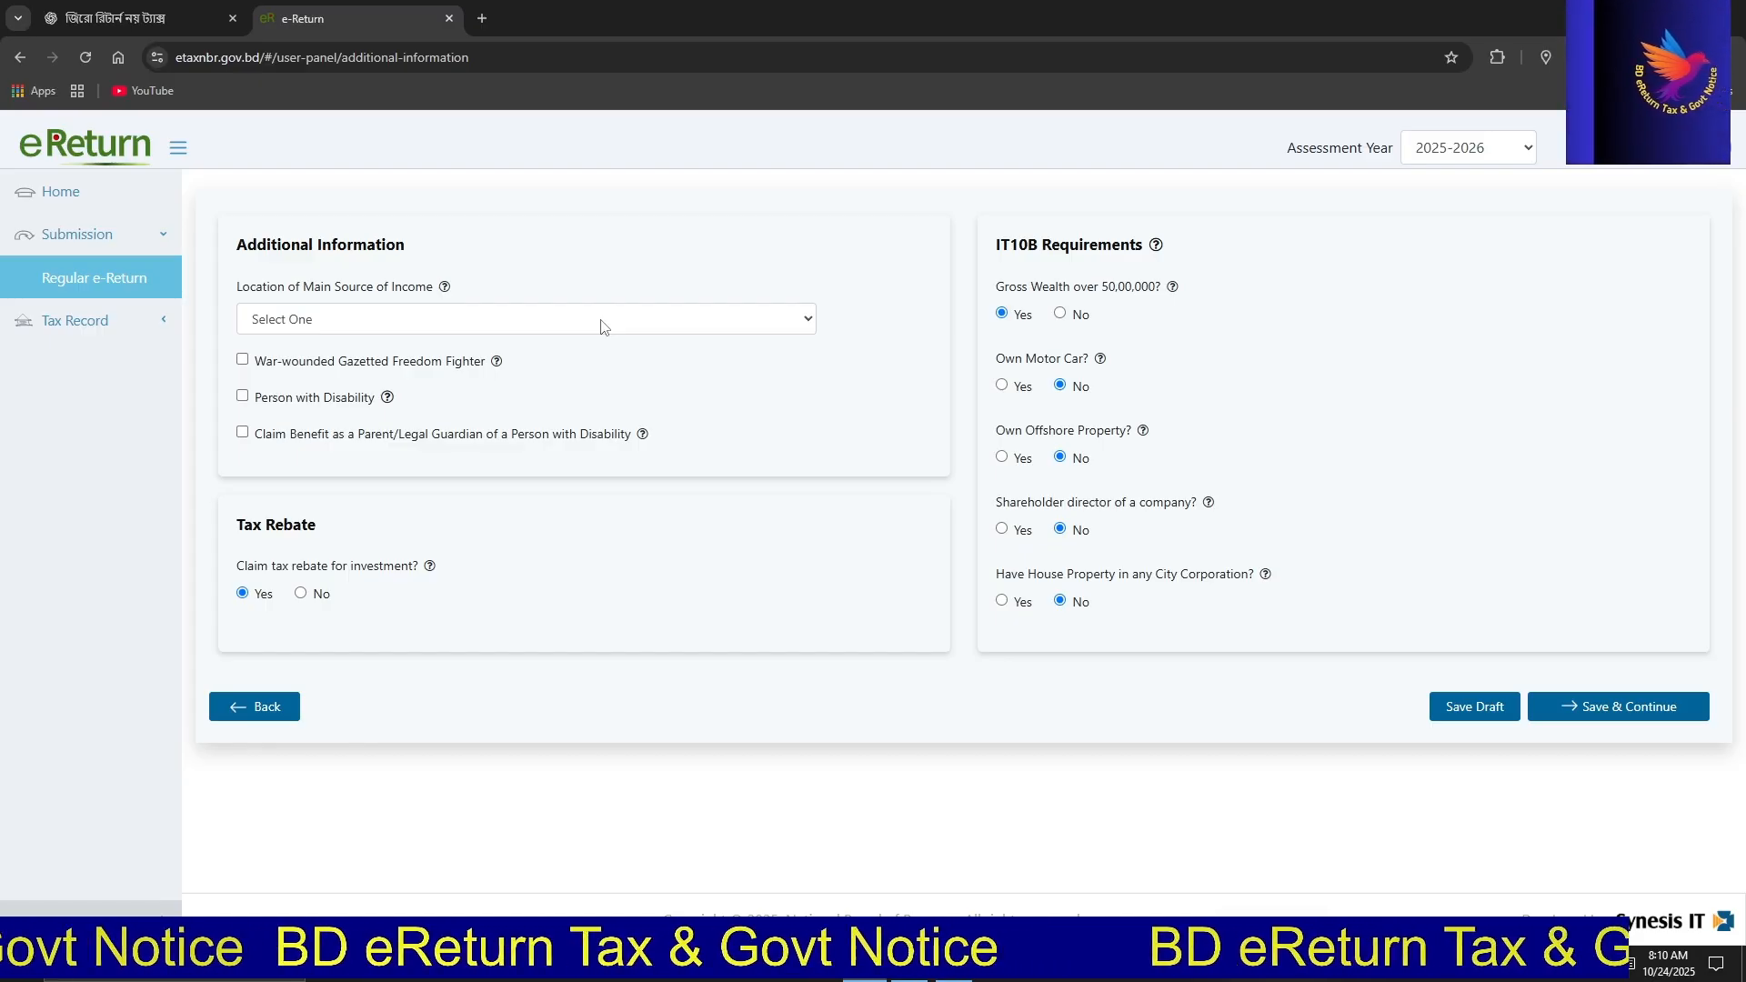
Set main income location to Any Other Area and gross wealth over 50,00,000 to No
{"action": "left_click", "coordinate": [671, 329]}
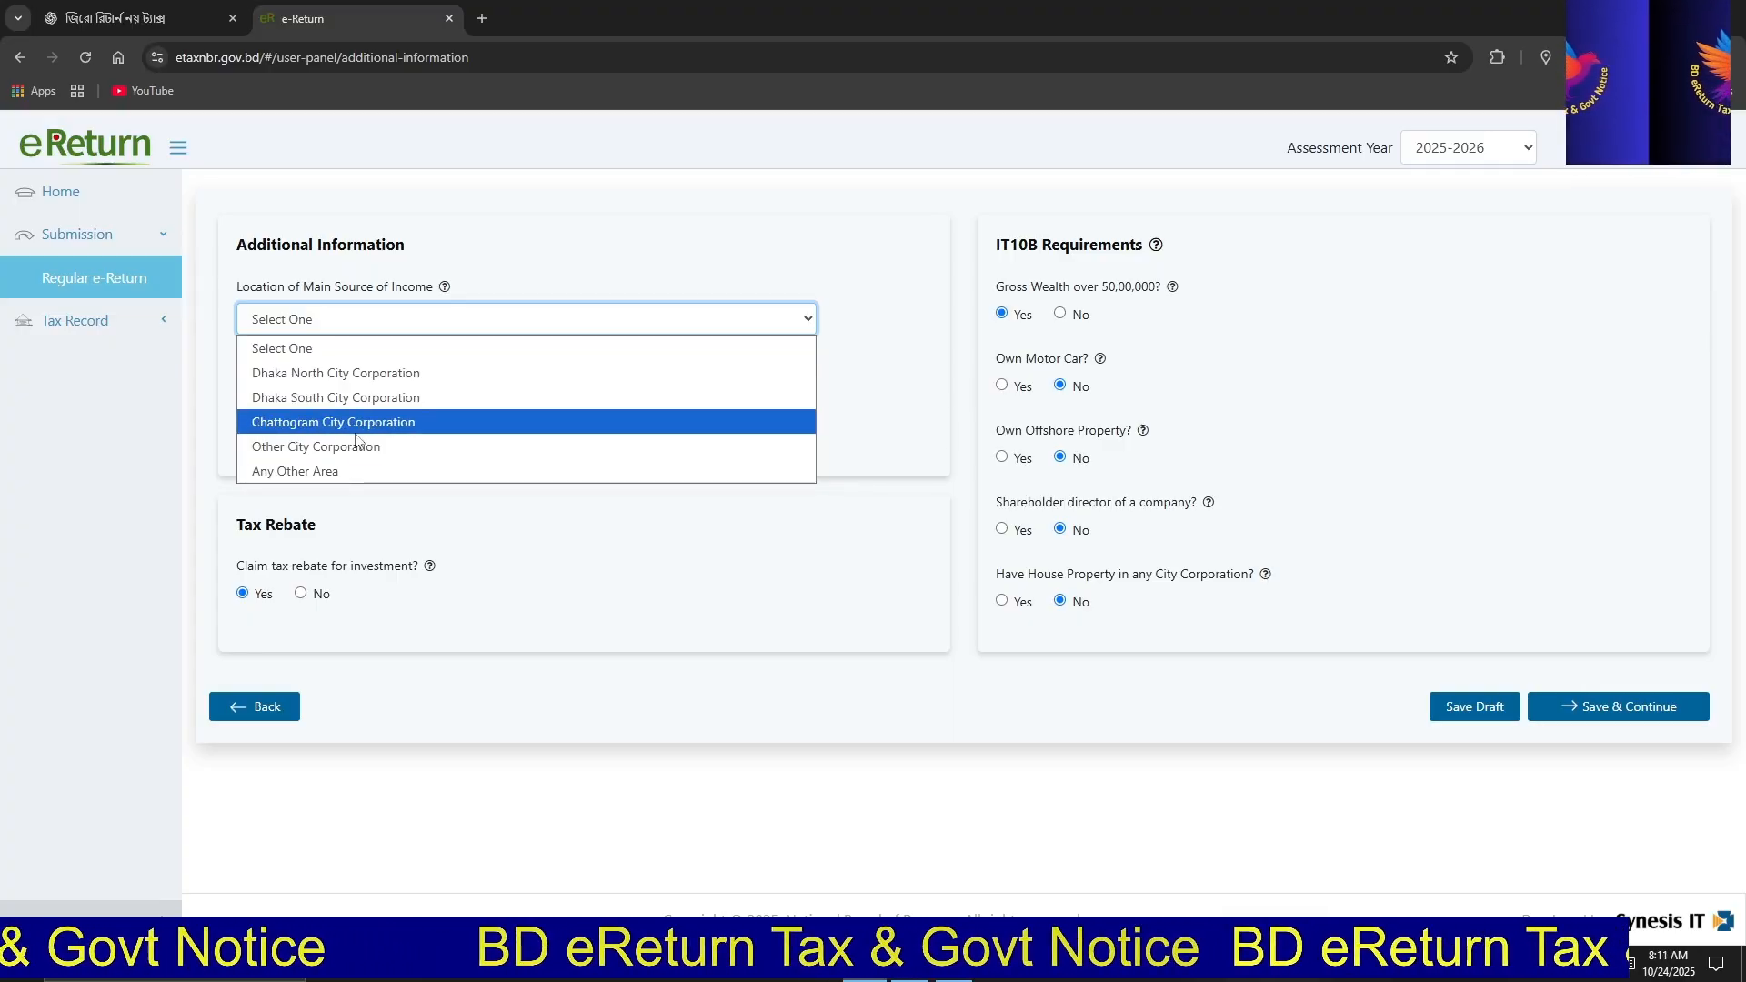
{"action": "left_click", "coordinate": [391, 469]}
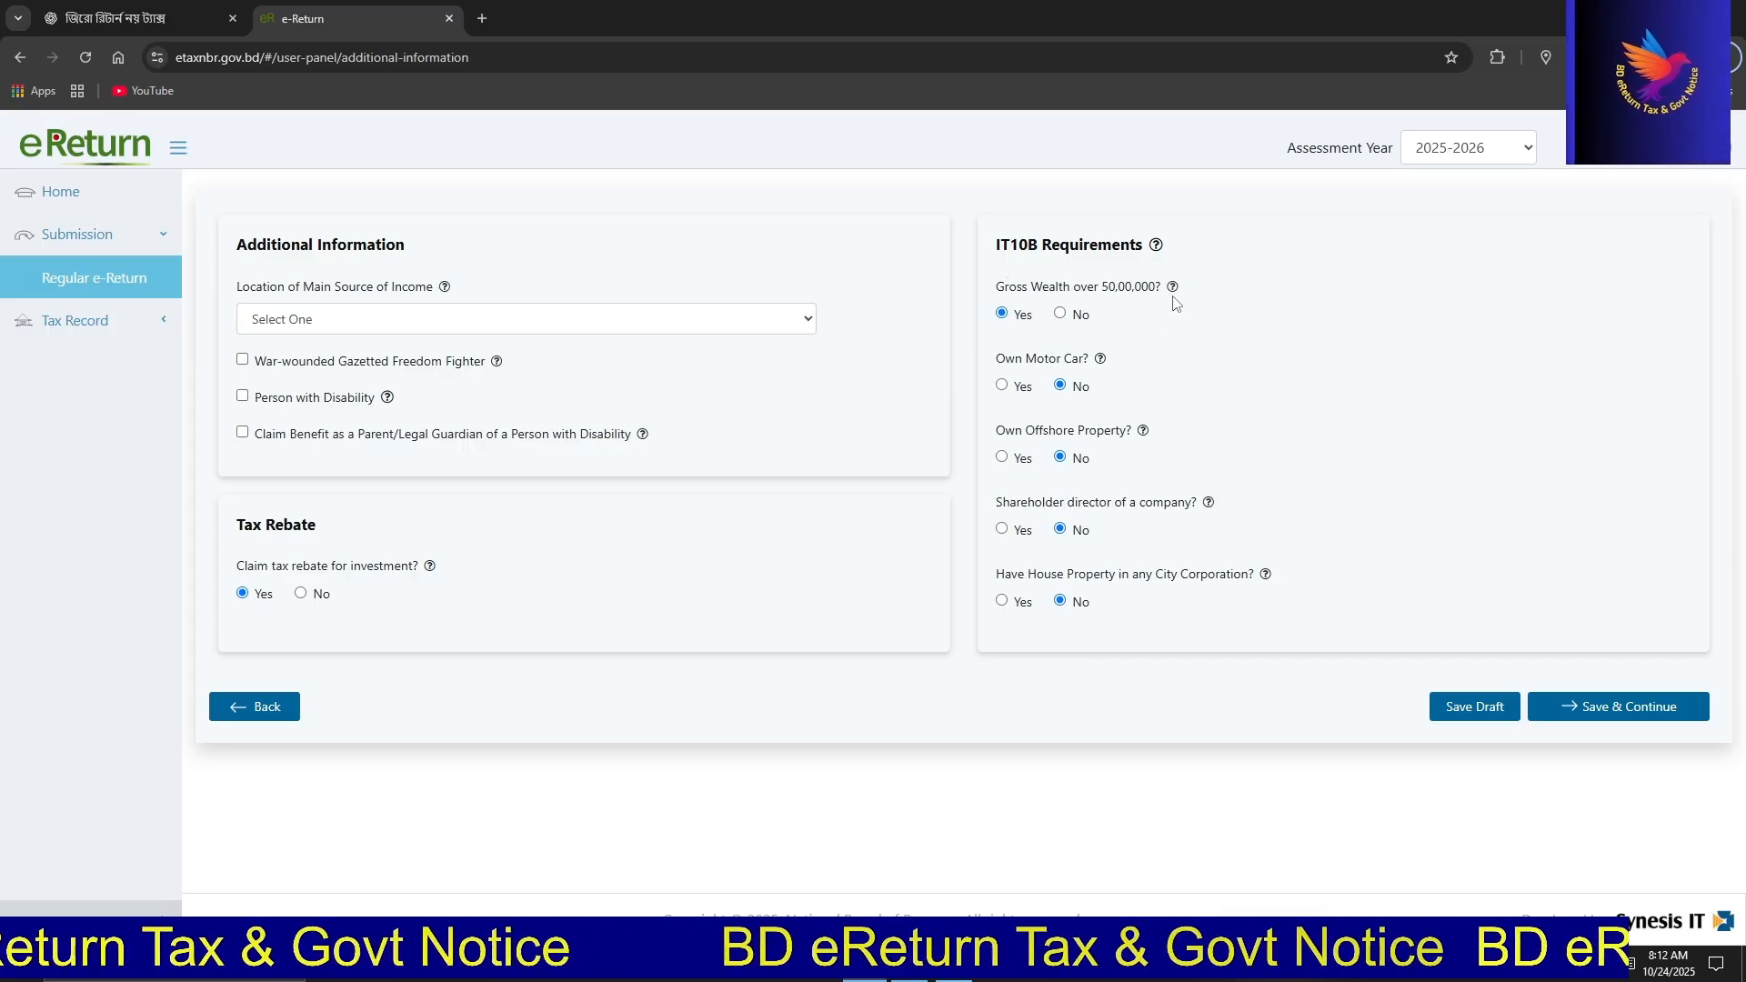
{"action": "left_click", "coordinate": [1061, 314]}
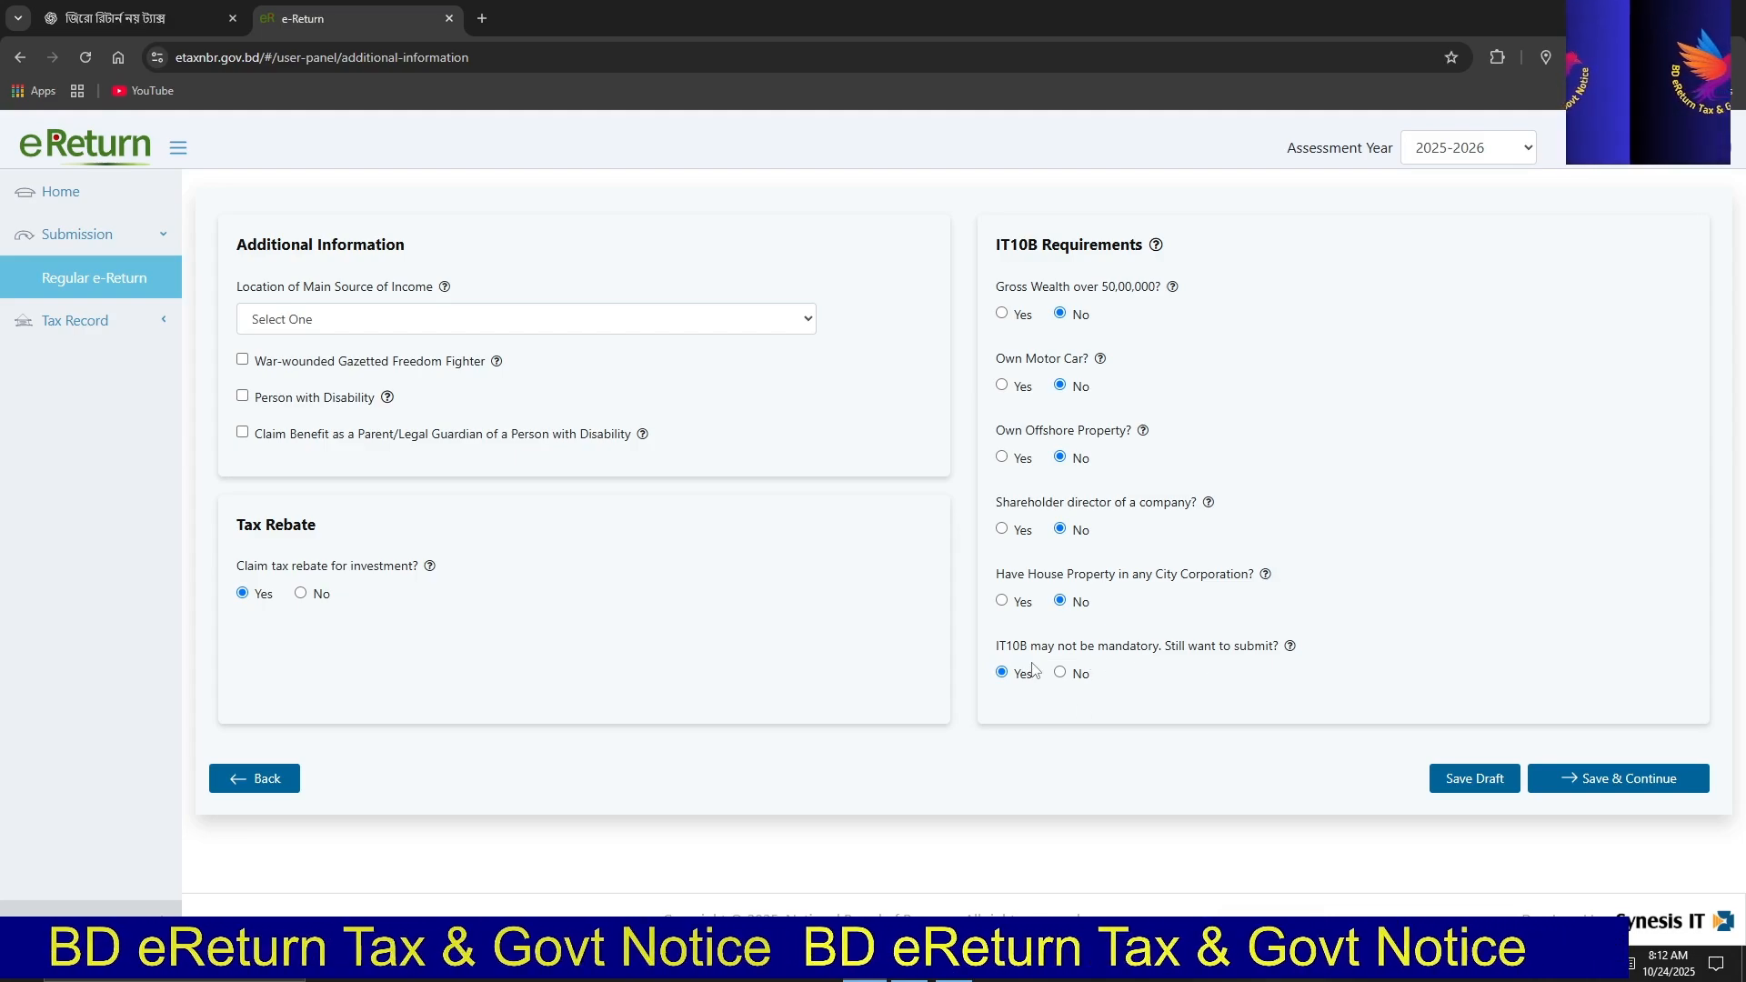
{"action": "left_click", "coordinate": [1622, 784]}
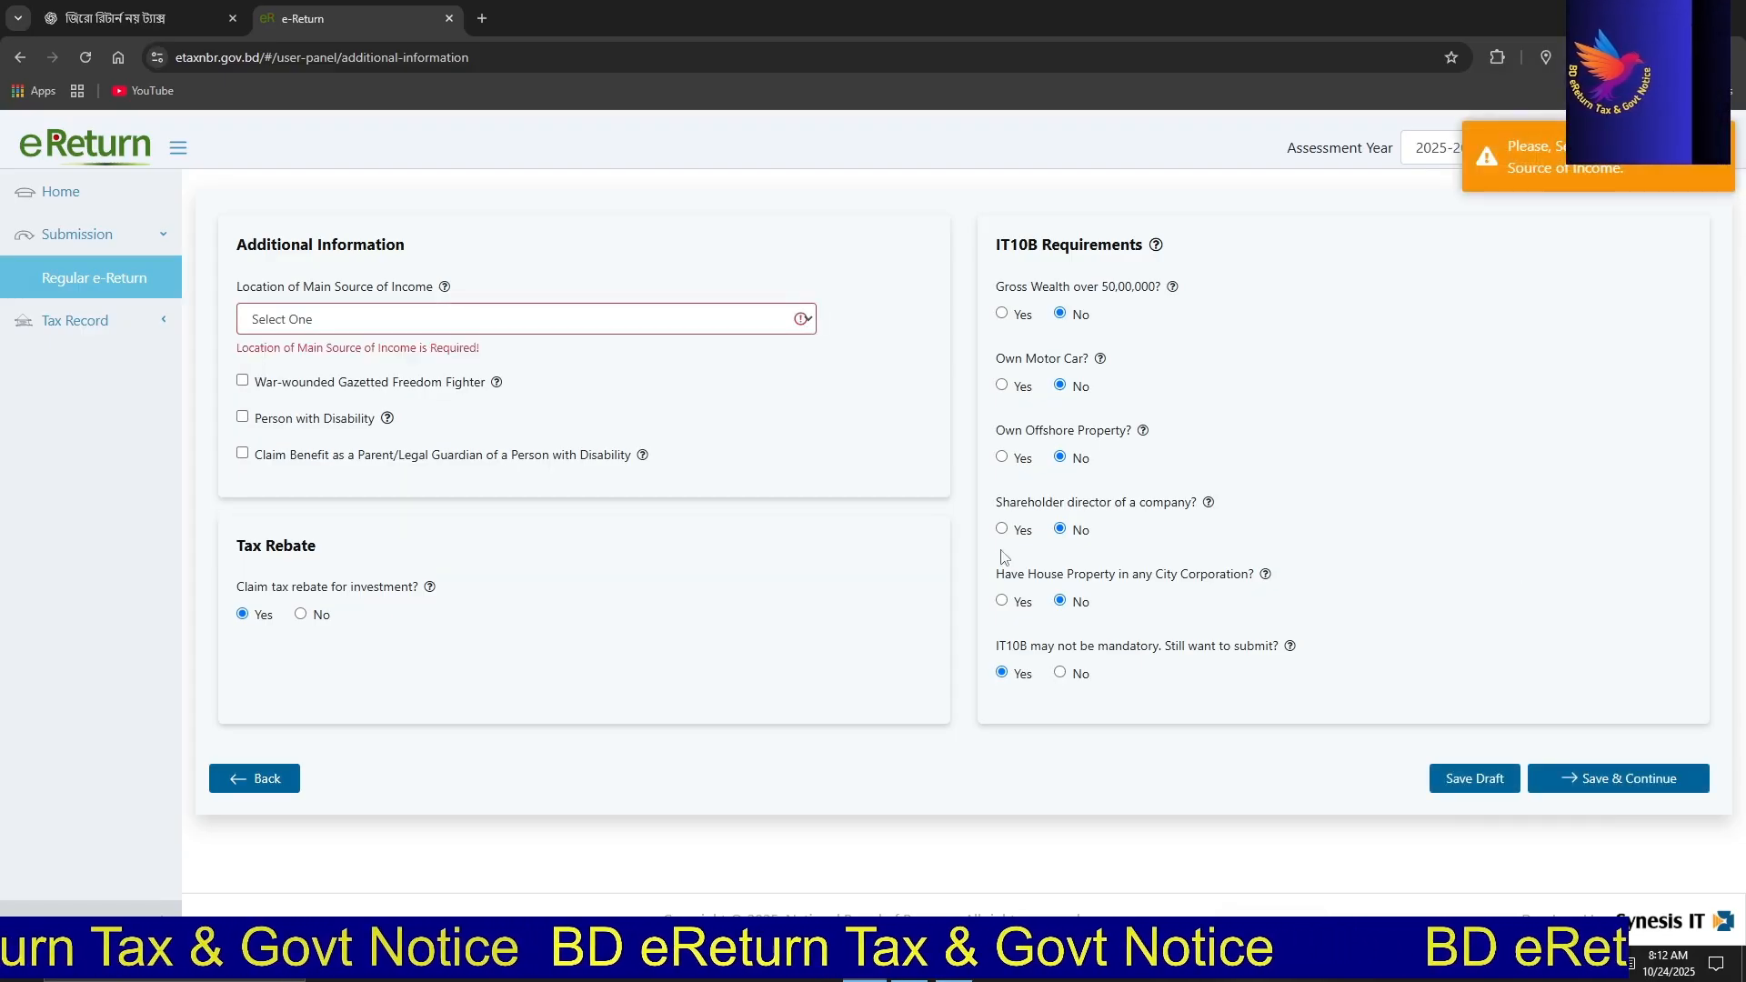
{"action": "left_click", "coordinate": [599, 330]}
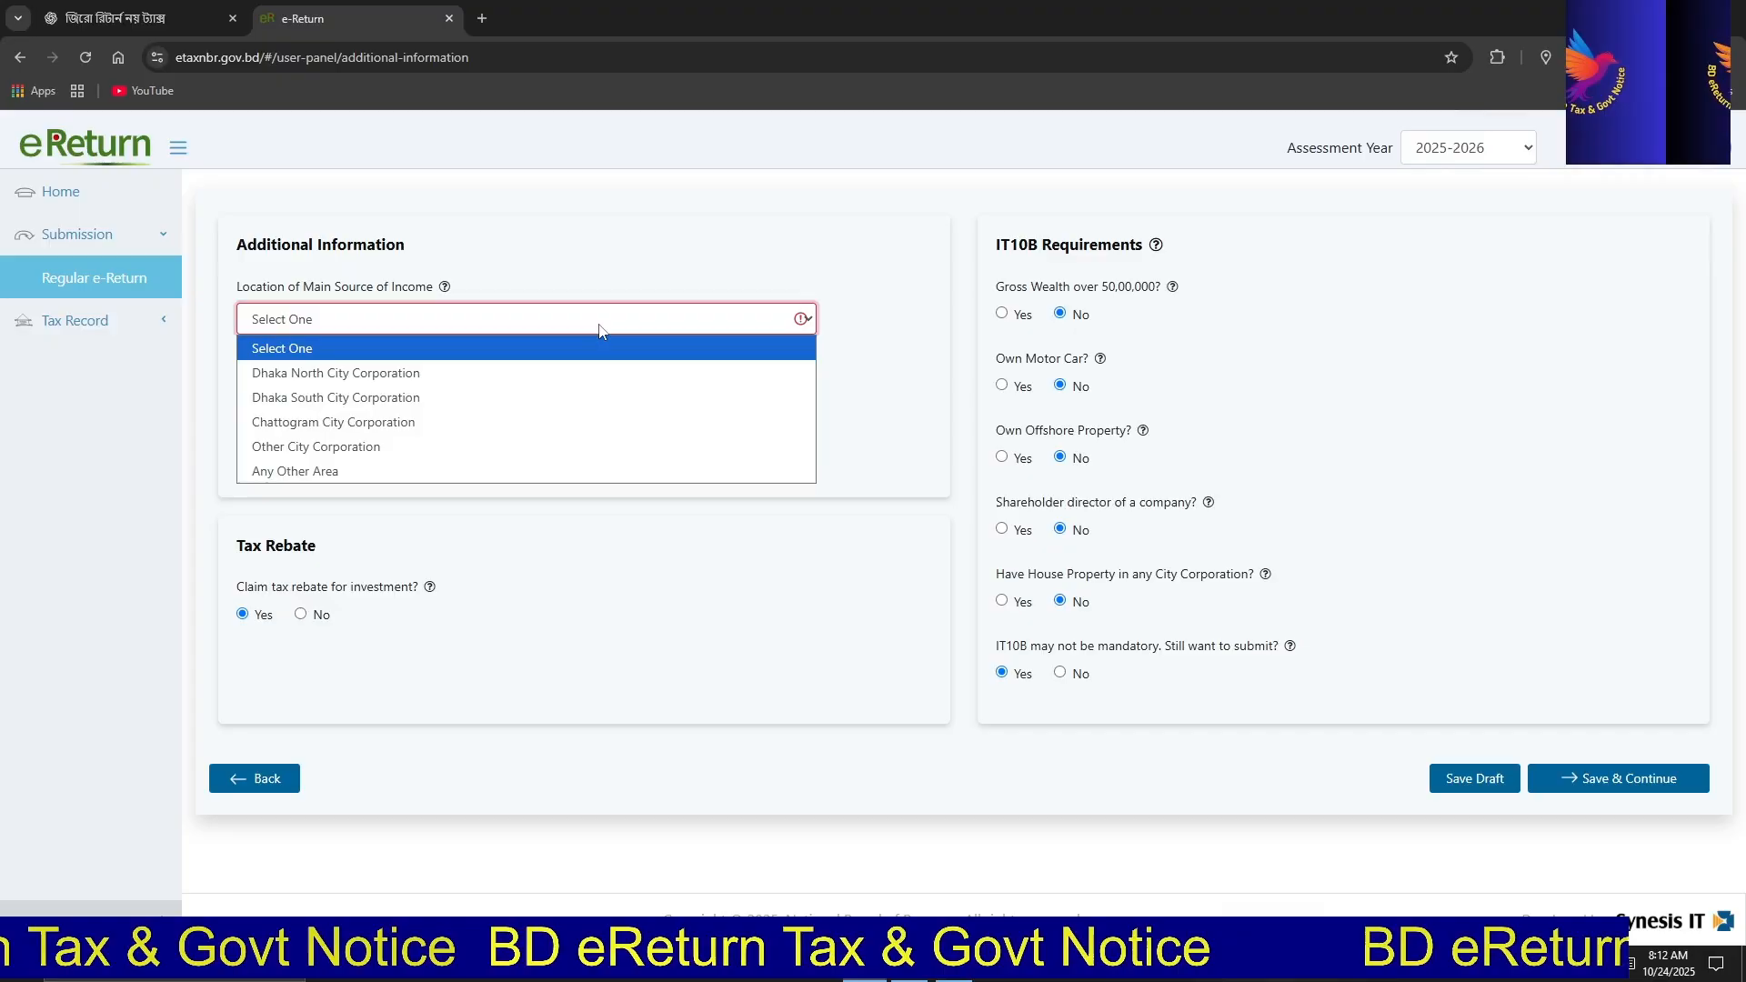
{"action": "left_click", "coordinate": [332, 471]}
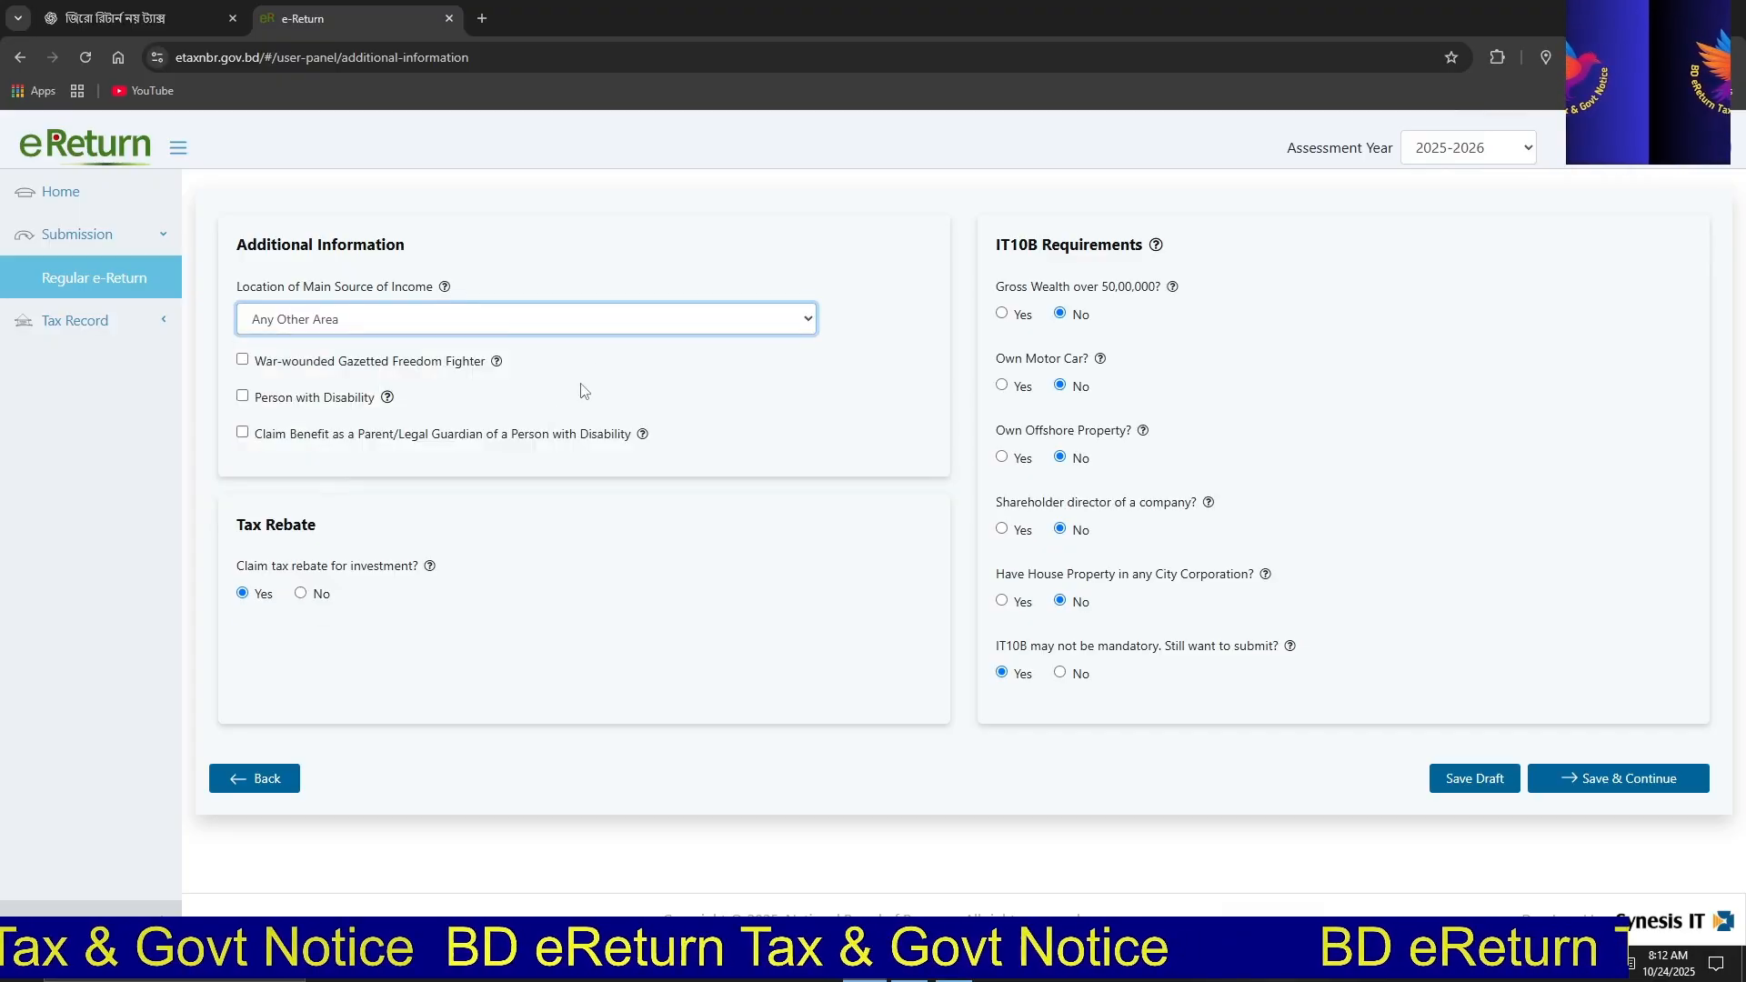
Save the additional information and set Employment 1 to Government Pay Scale (Payment not through iBAS++)
{"action": "left_click", "coordinate": [1612, 779]}
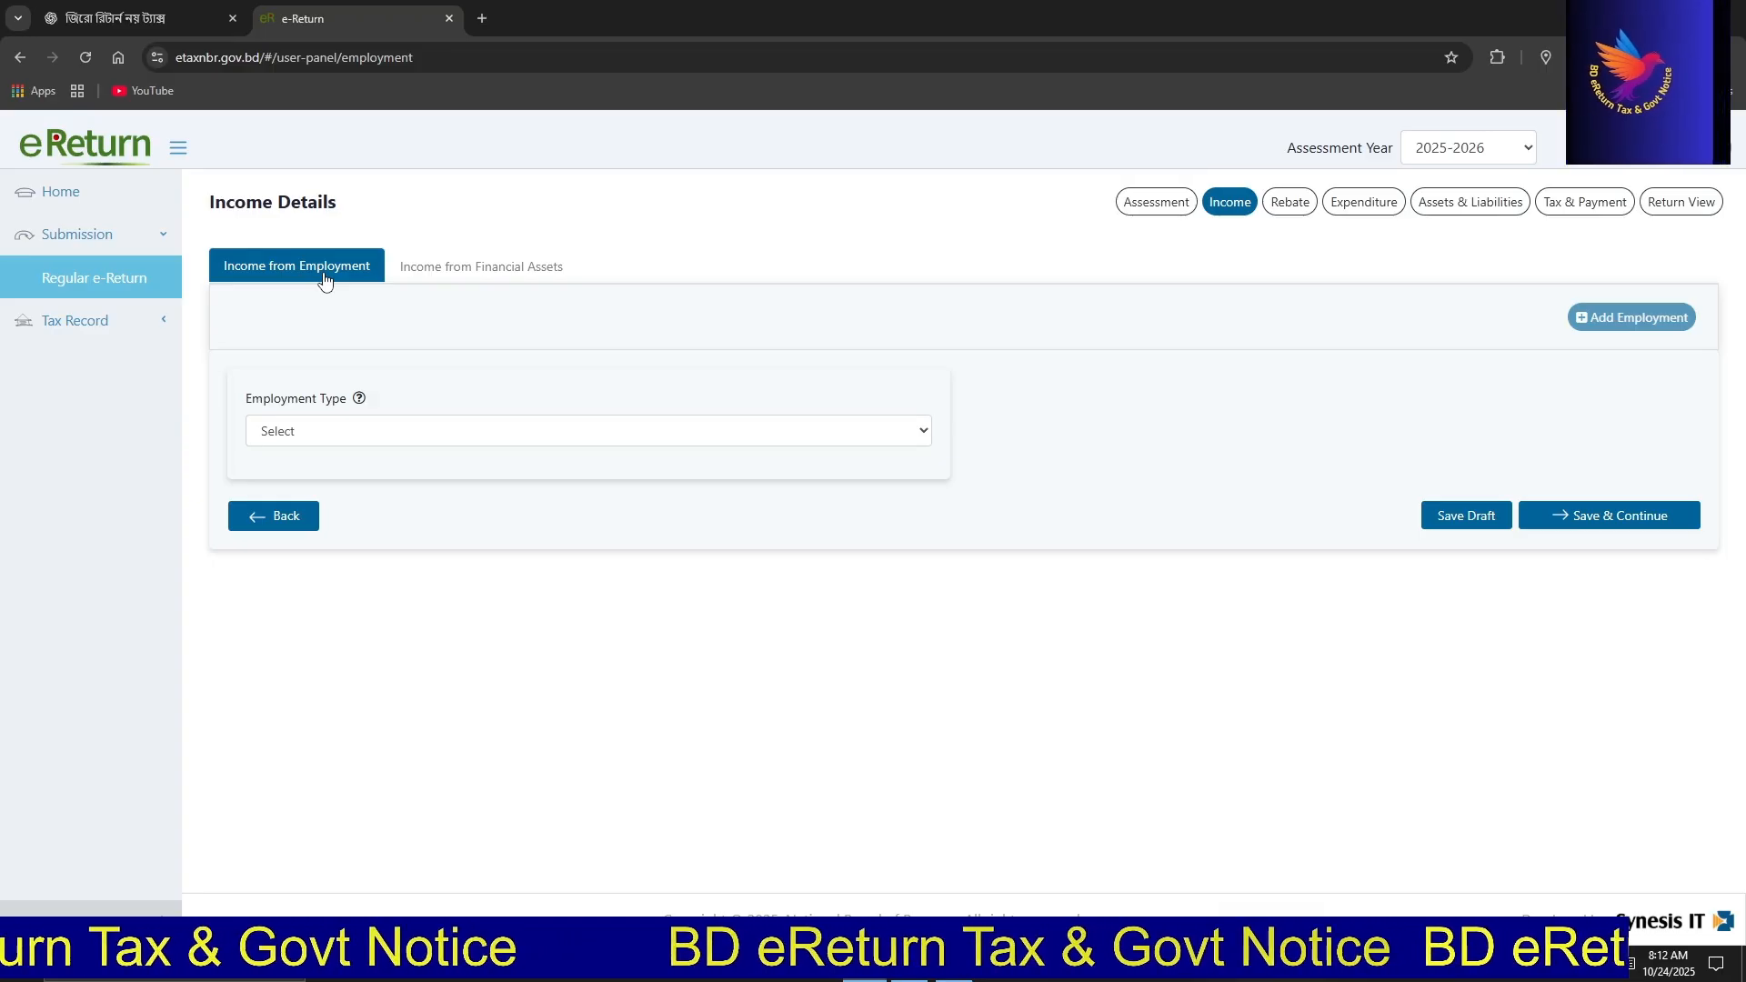
{"action": "left_click", "coordinate": [860, 442]}
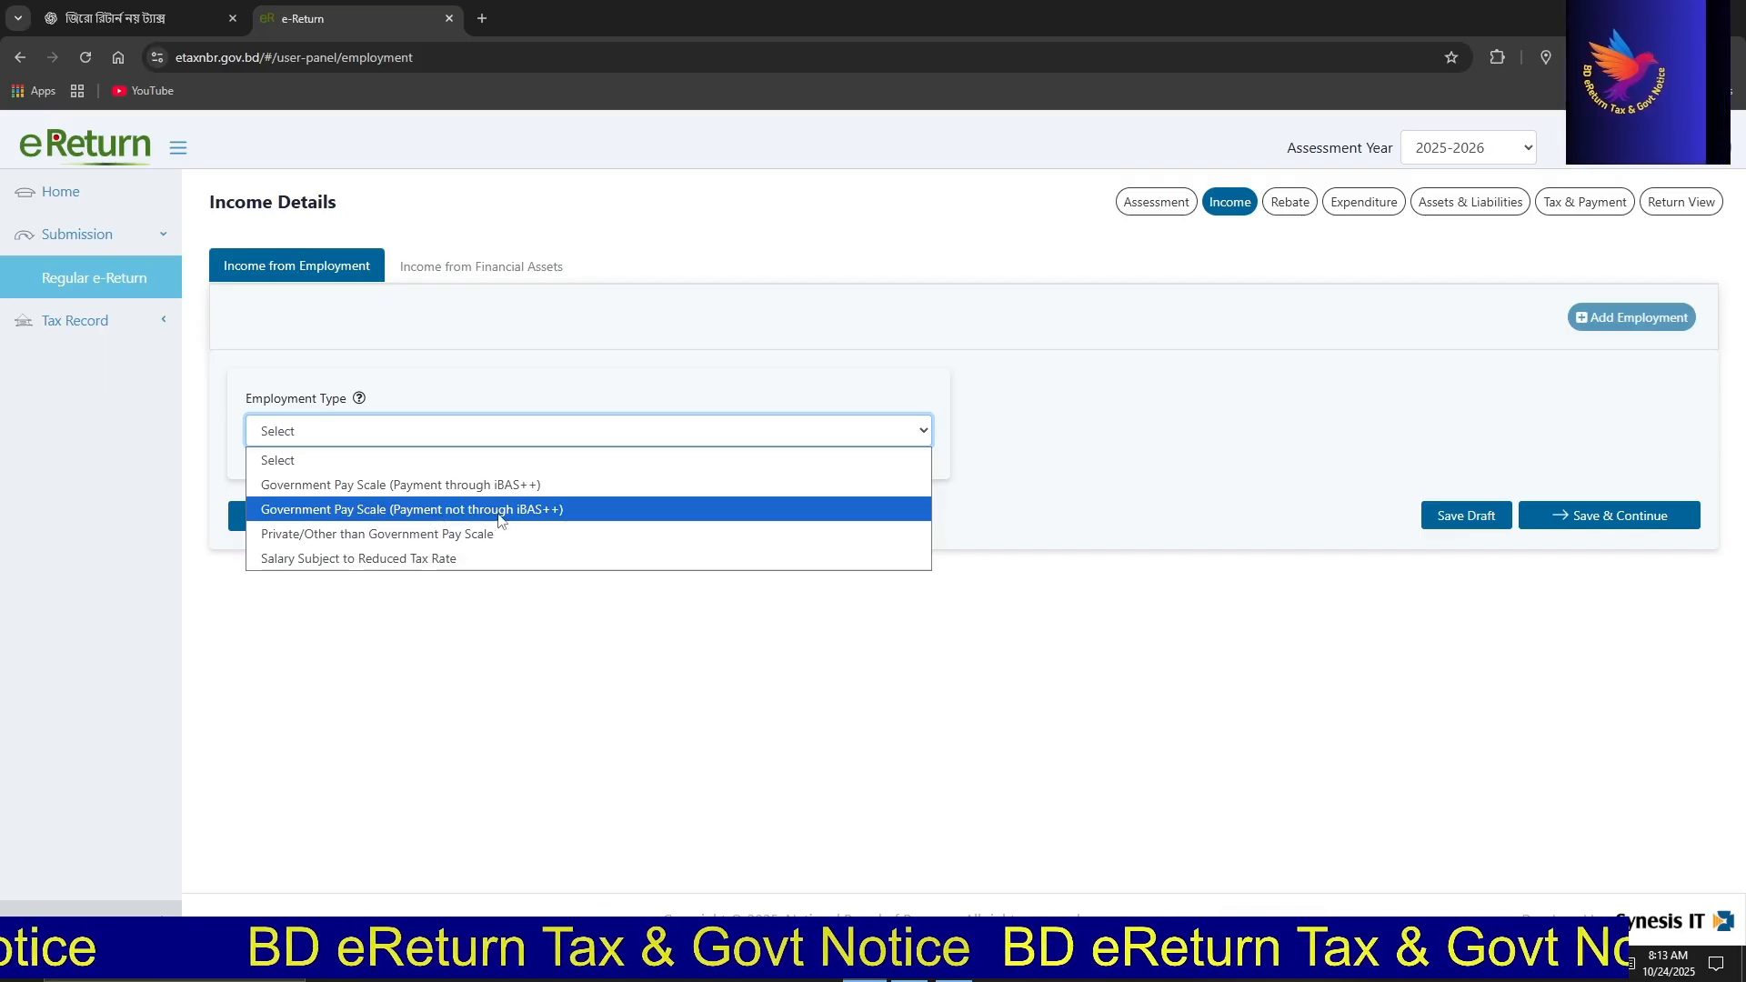
{"action": "left_click", "coordinate": [718, 517]}
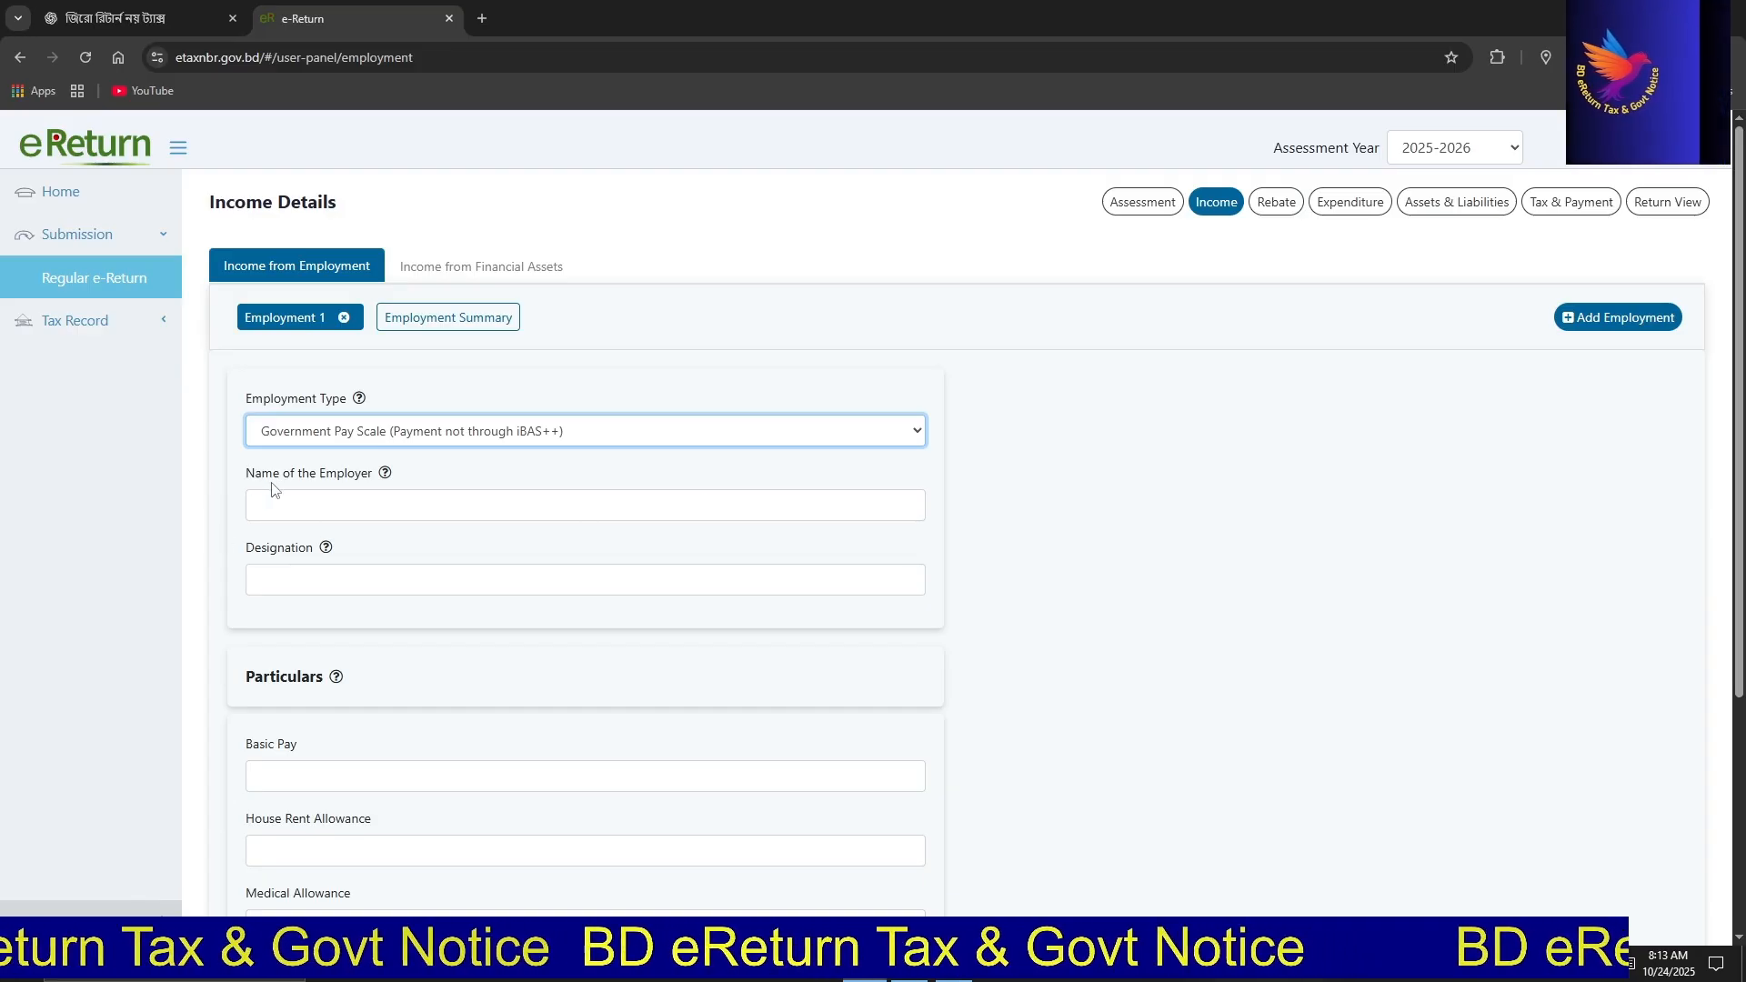
Enter employer 'Bangladesh power Development Board.' with designation Helper (Technical)
{"action": "left_click", "coordinate": [702, 506]}
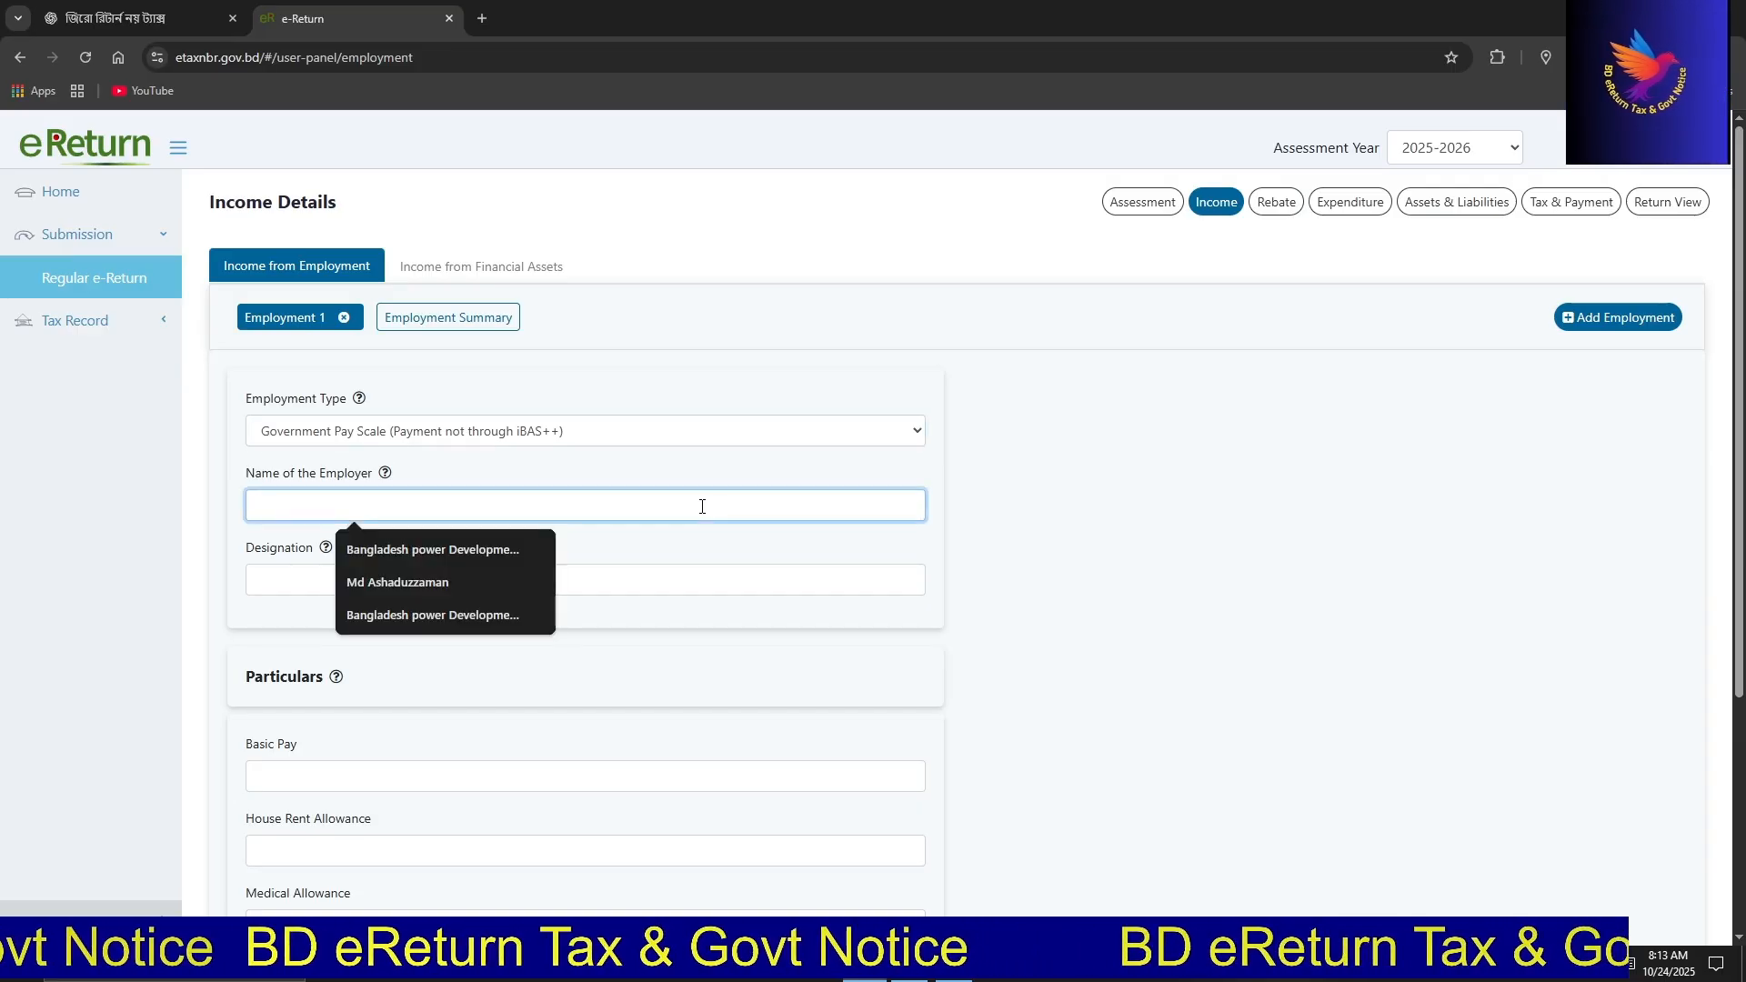
{"action": "left_click", "coordinate": [426, 549]}
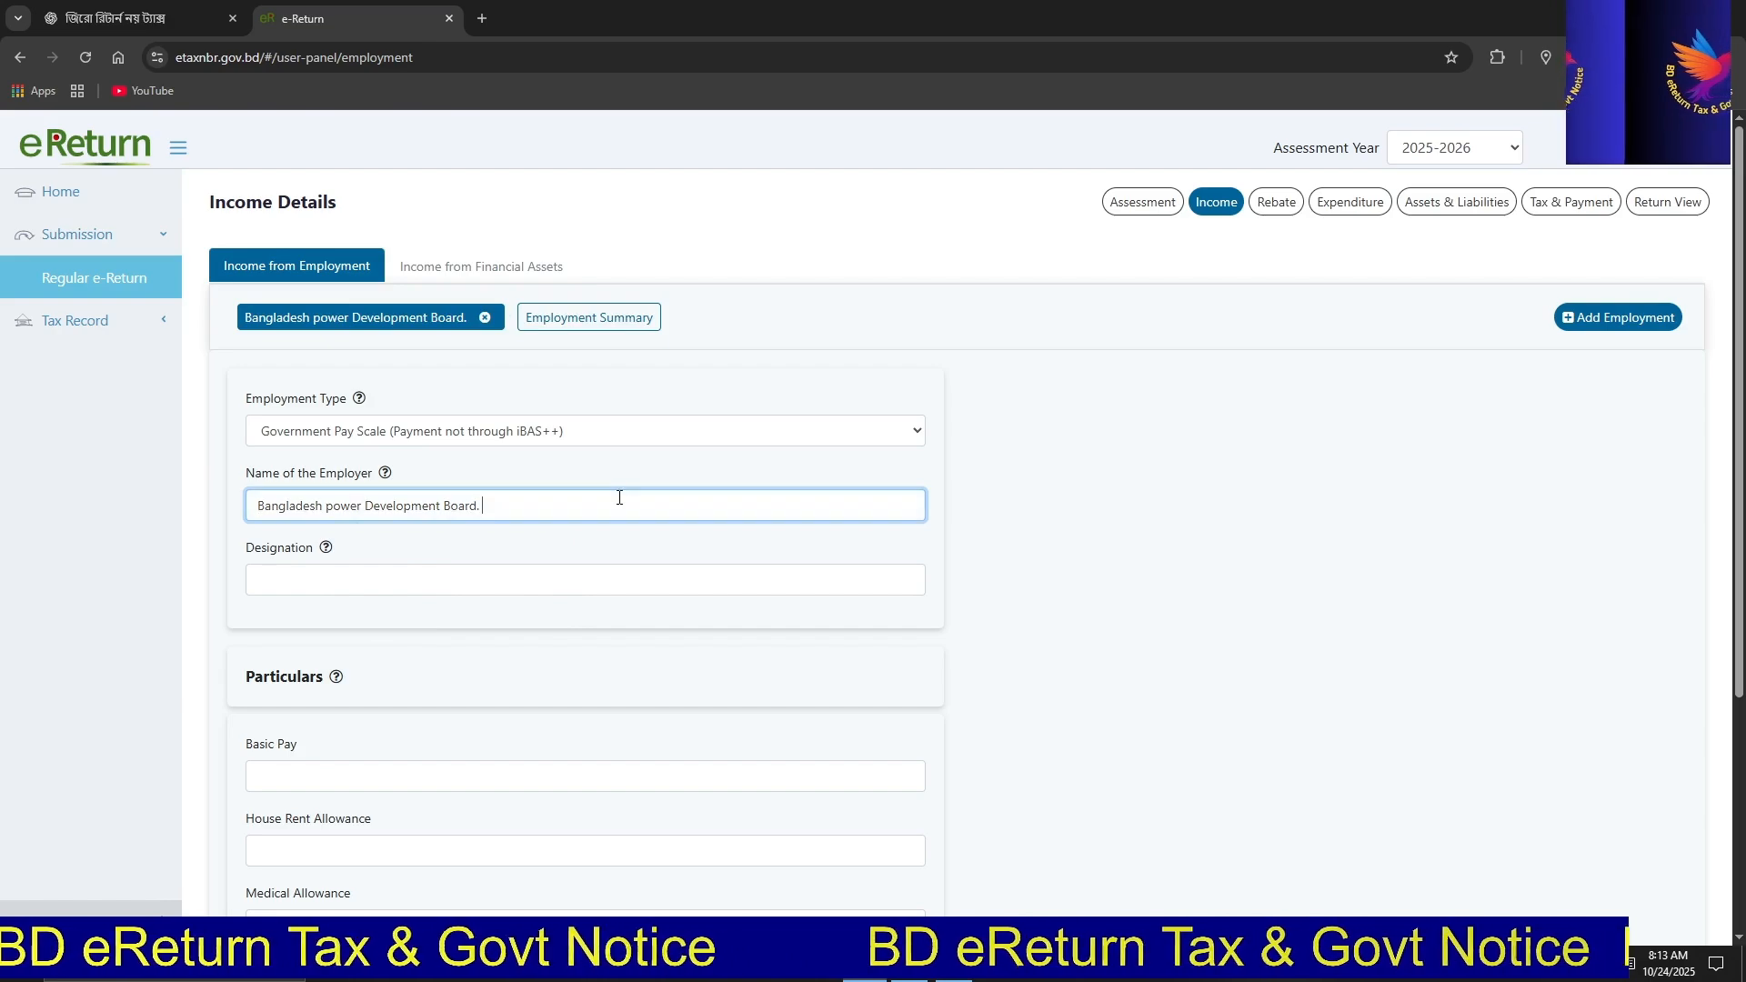
{"action": "key", "text": "BackSpace"}
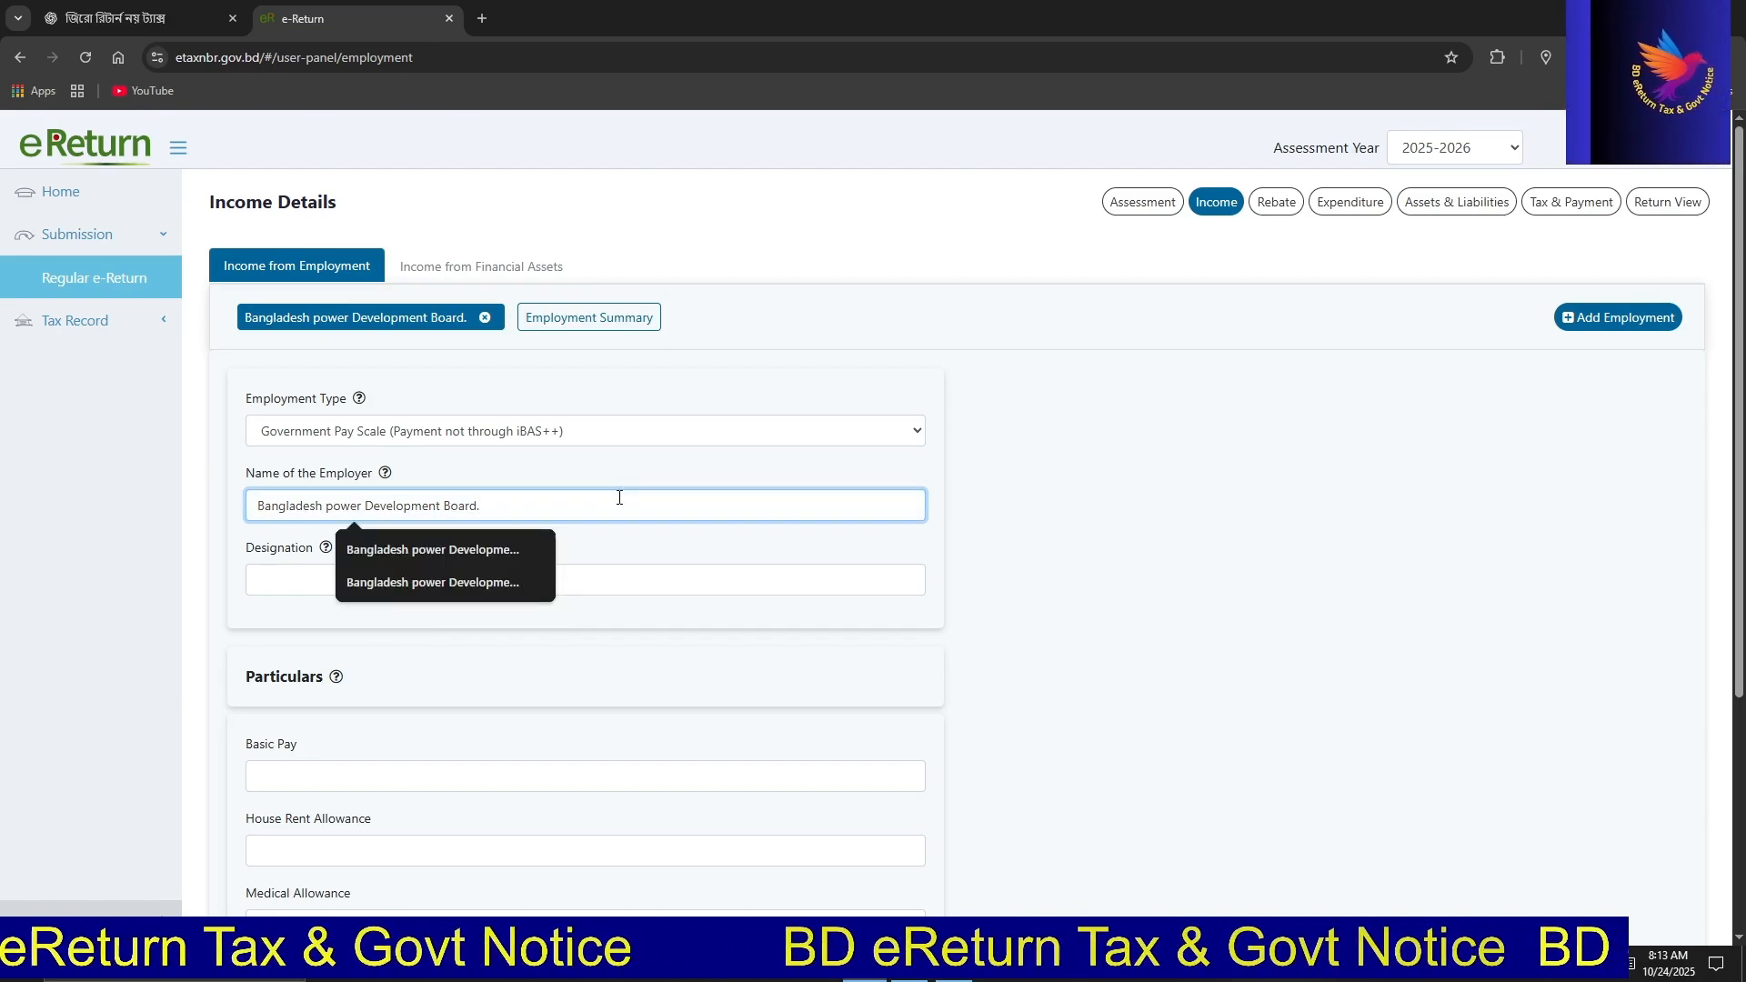
{"action": "left_click", "coordinate": [690, 582]}
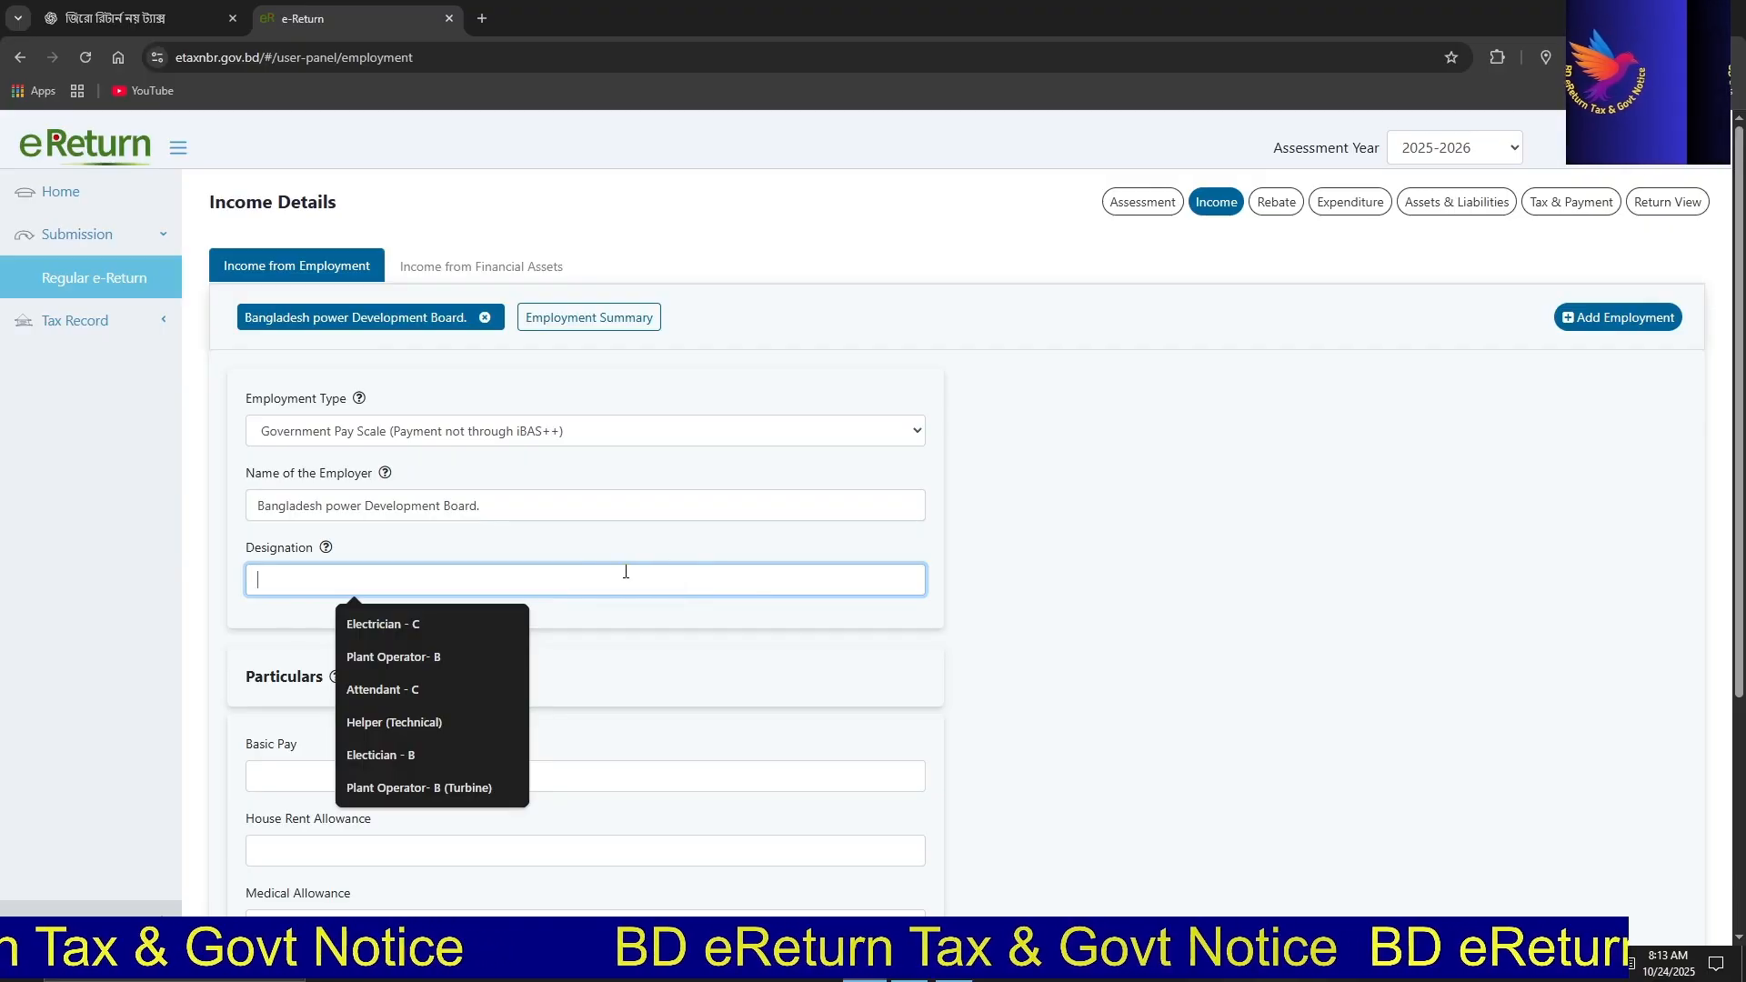
{"action": "left_click", "coordinate": [420, 724]}
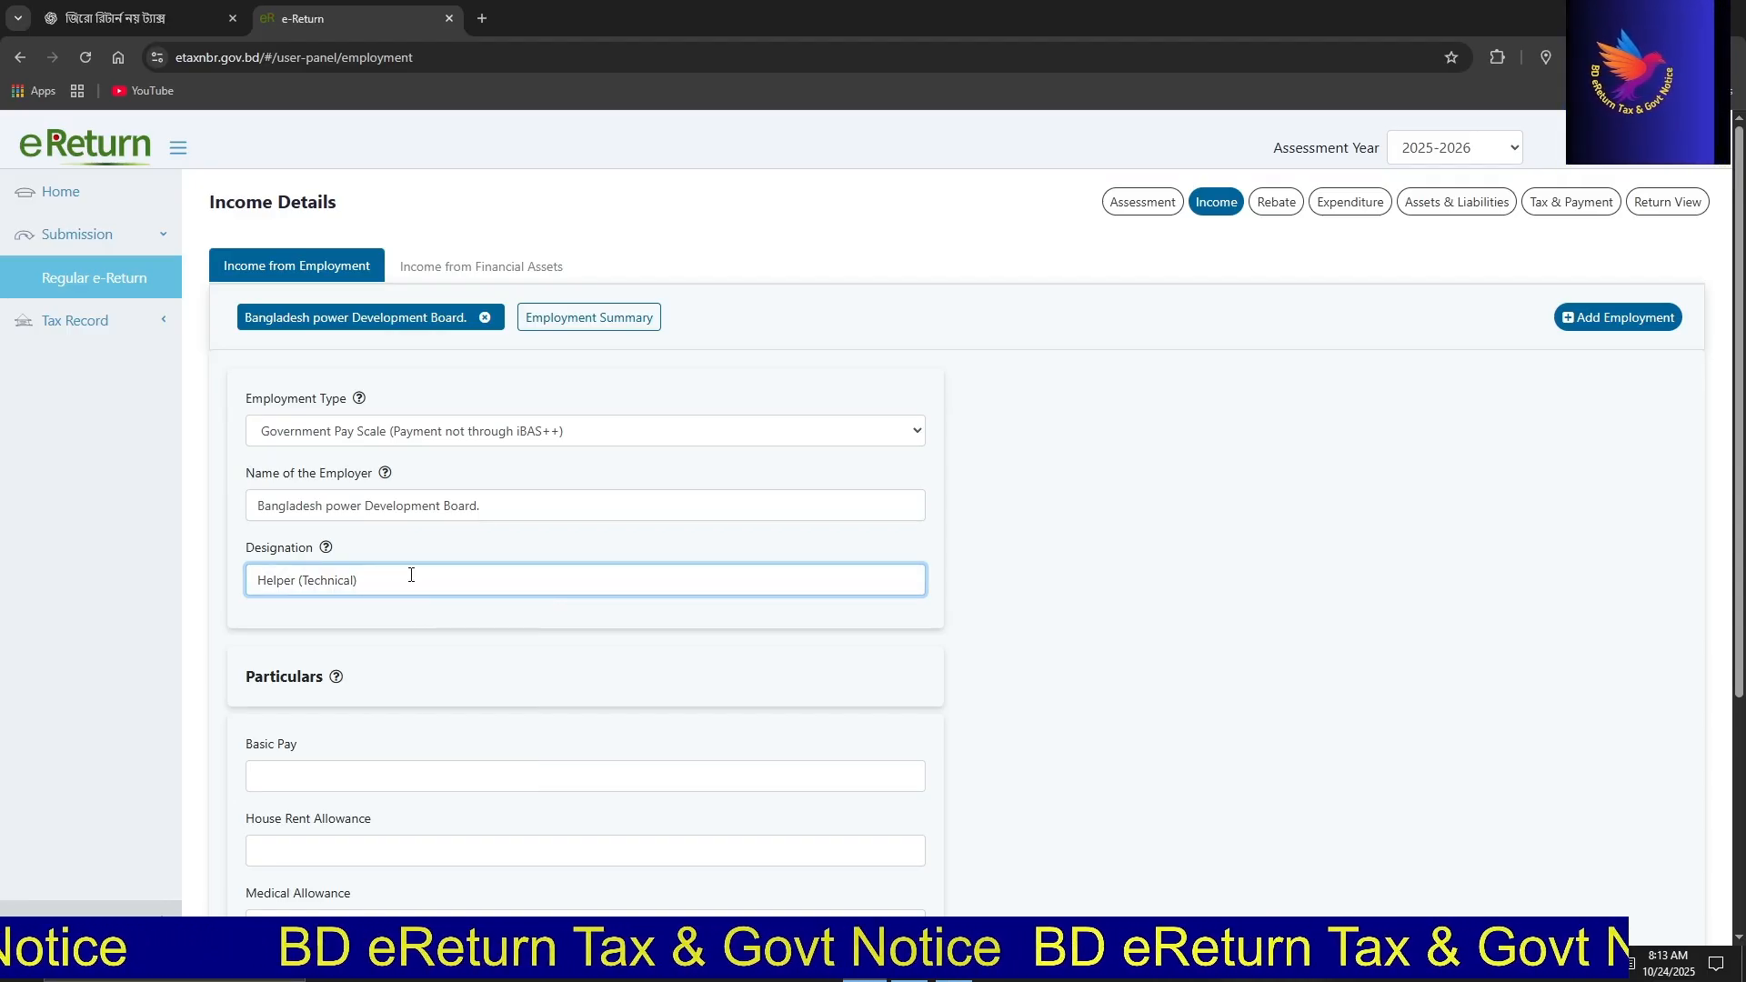
Enter basic pay 1,81,440, house rent 81,648 and medical allowance 18,000
{"action": "scroll", "coordinate": [594, 577], "scroll_direction": "down", "scroll_amount": 2}
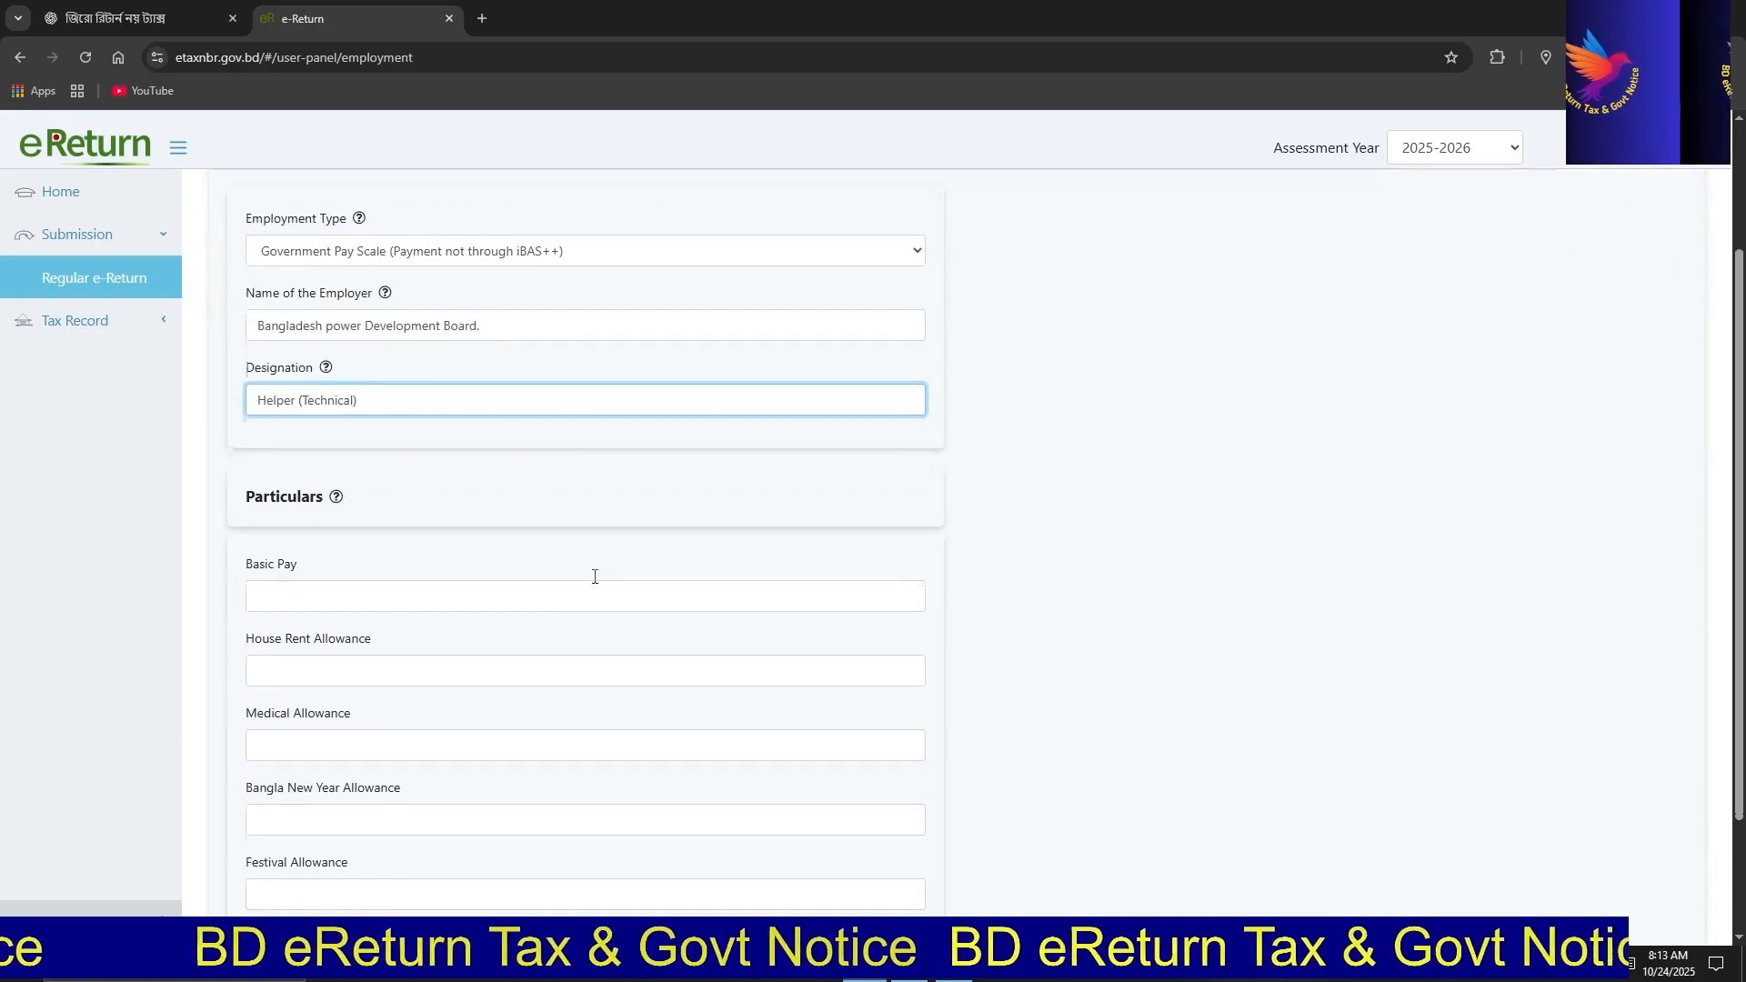
{"action": "scroll", "coordinate": [650, 592], "scroll_direction": "down", "scroll_amount": 1}
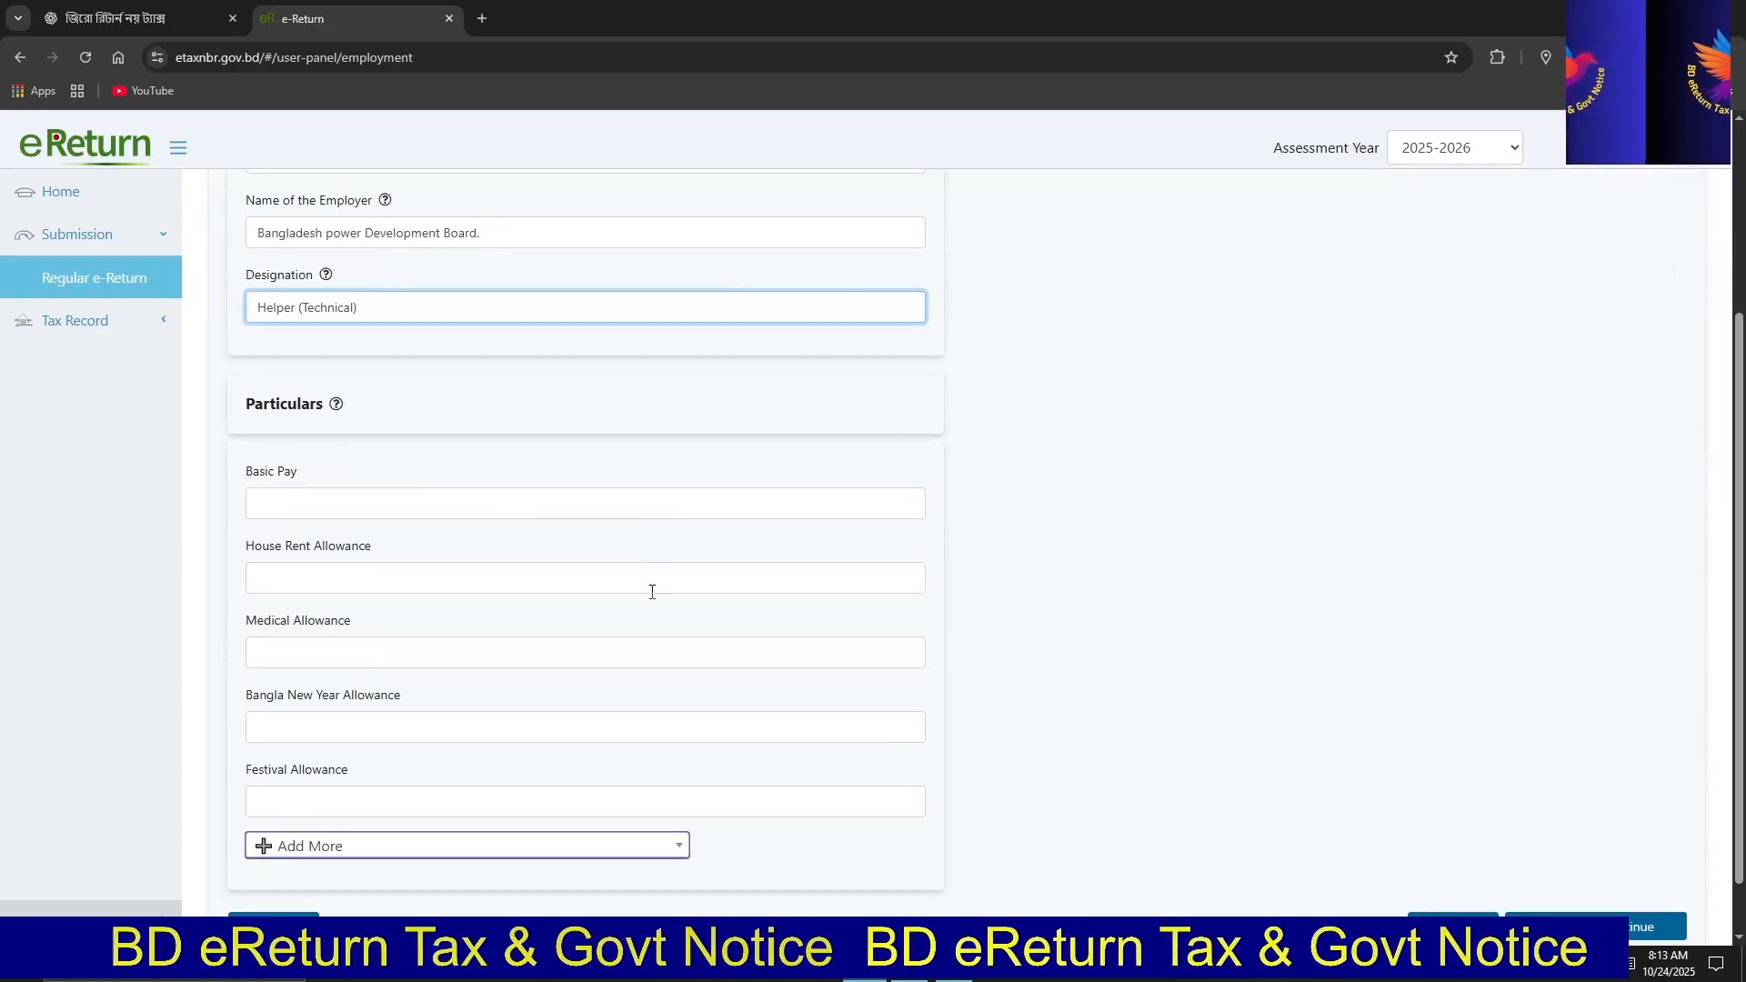
{"action": "left_click", "coordinate": [622, 506]}
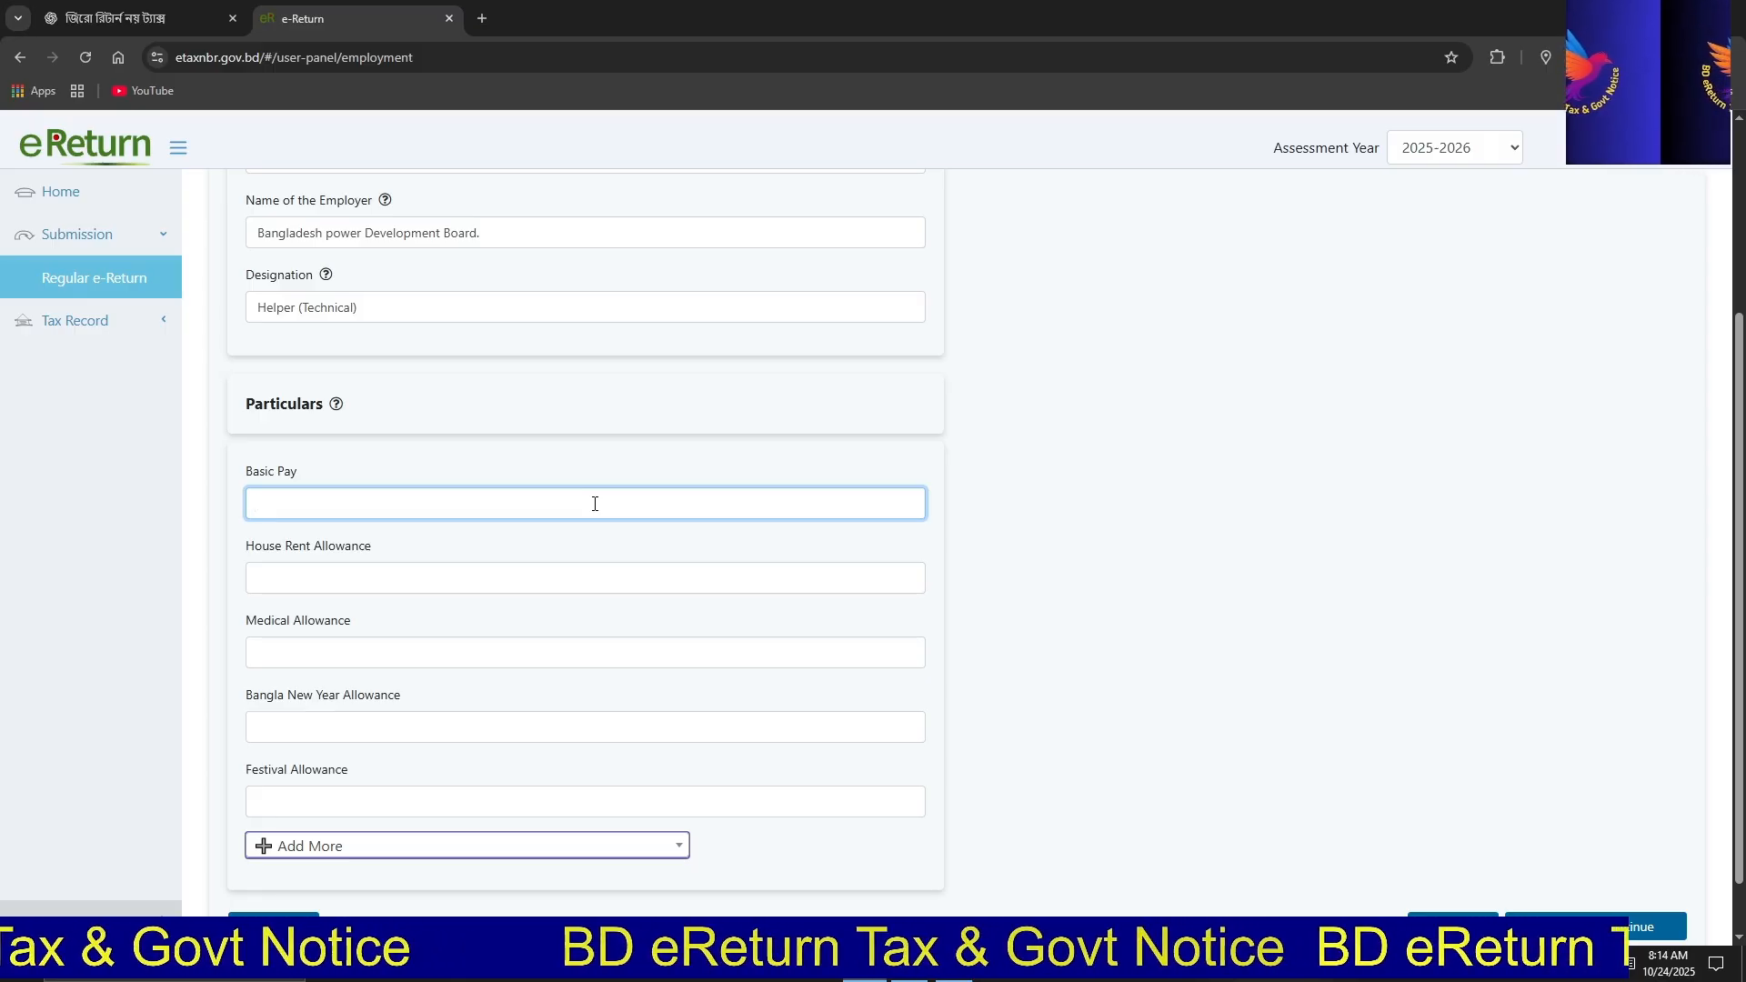
{"action": "type", "text": "1"}
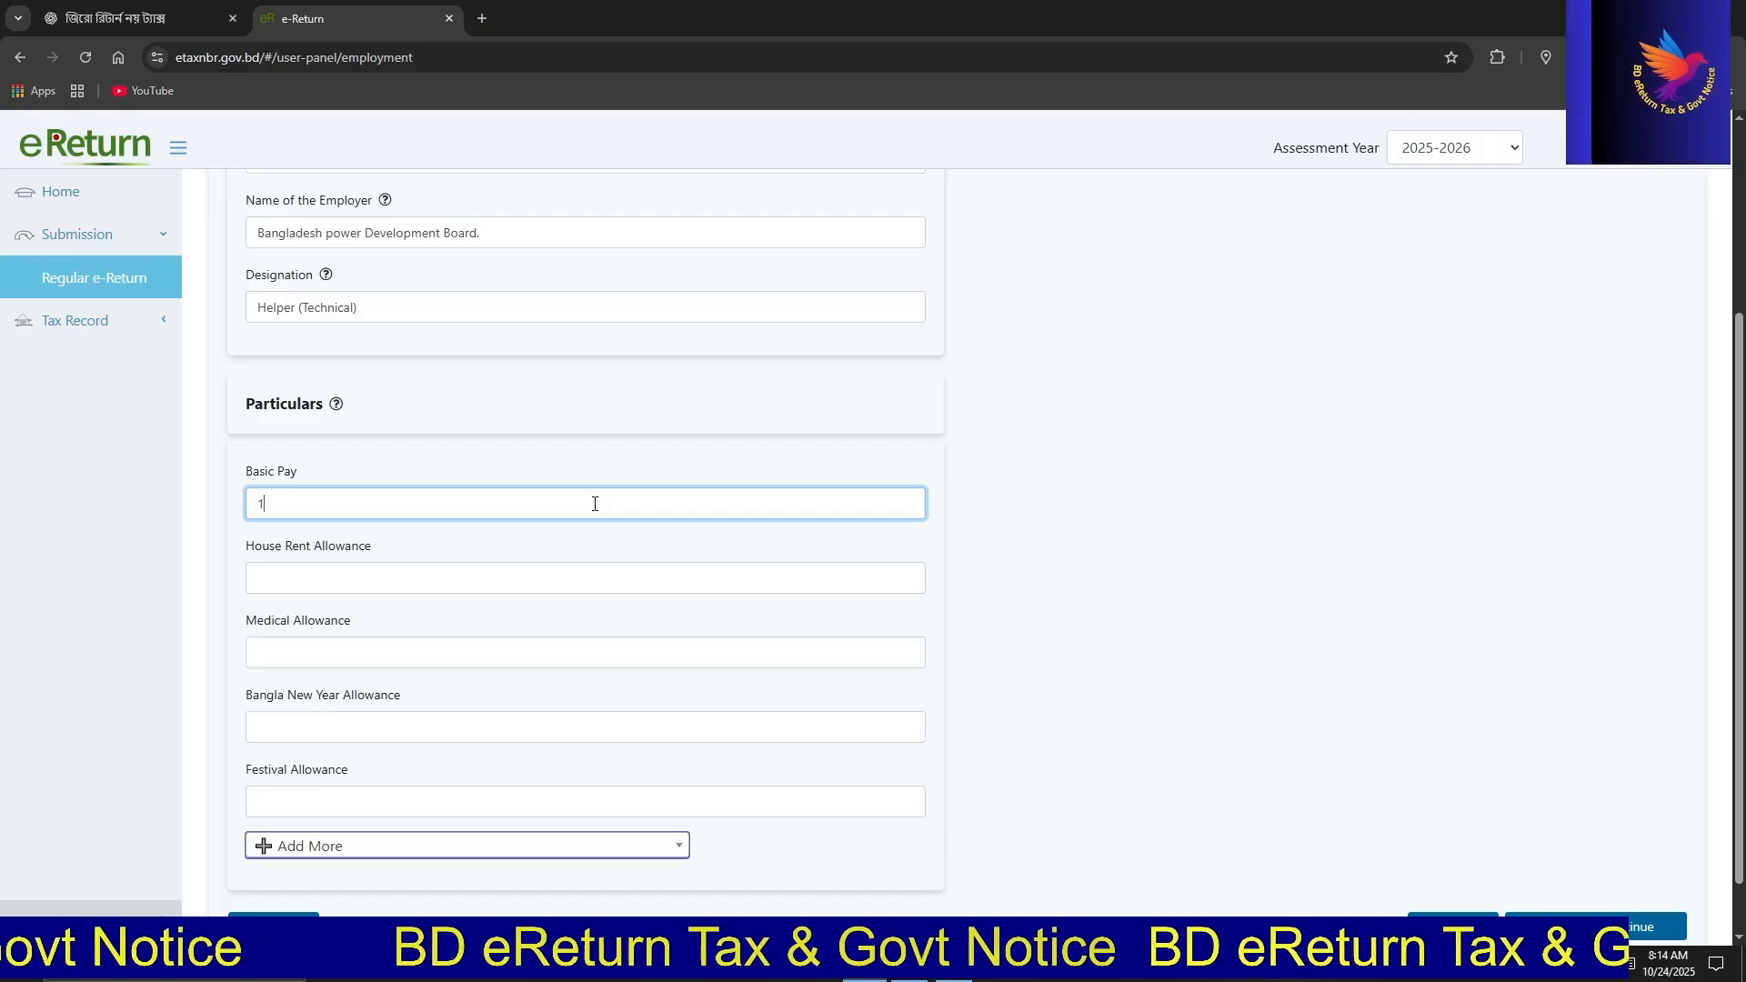
{"action": "type", "text": ",81"}
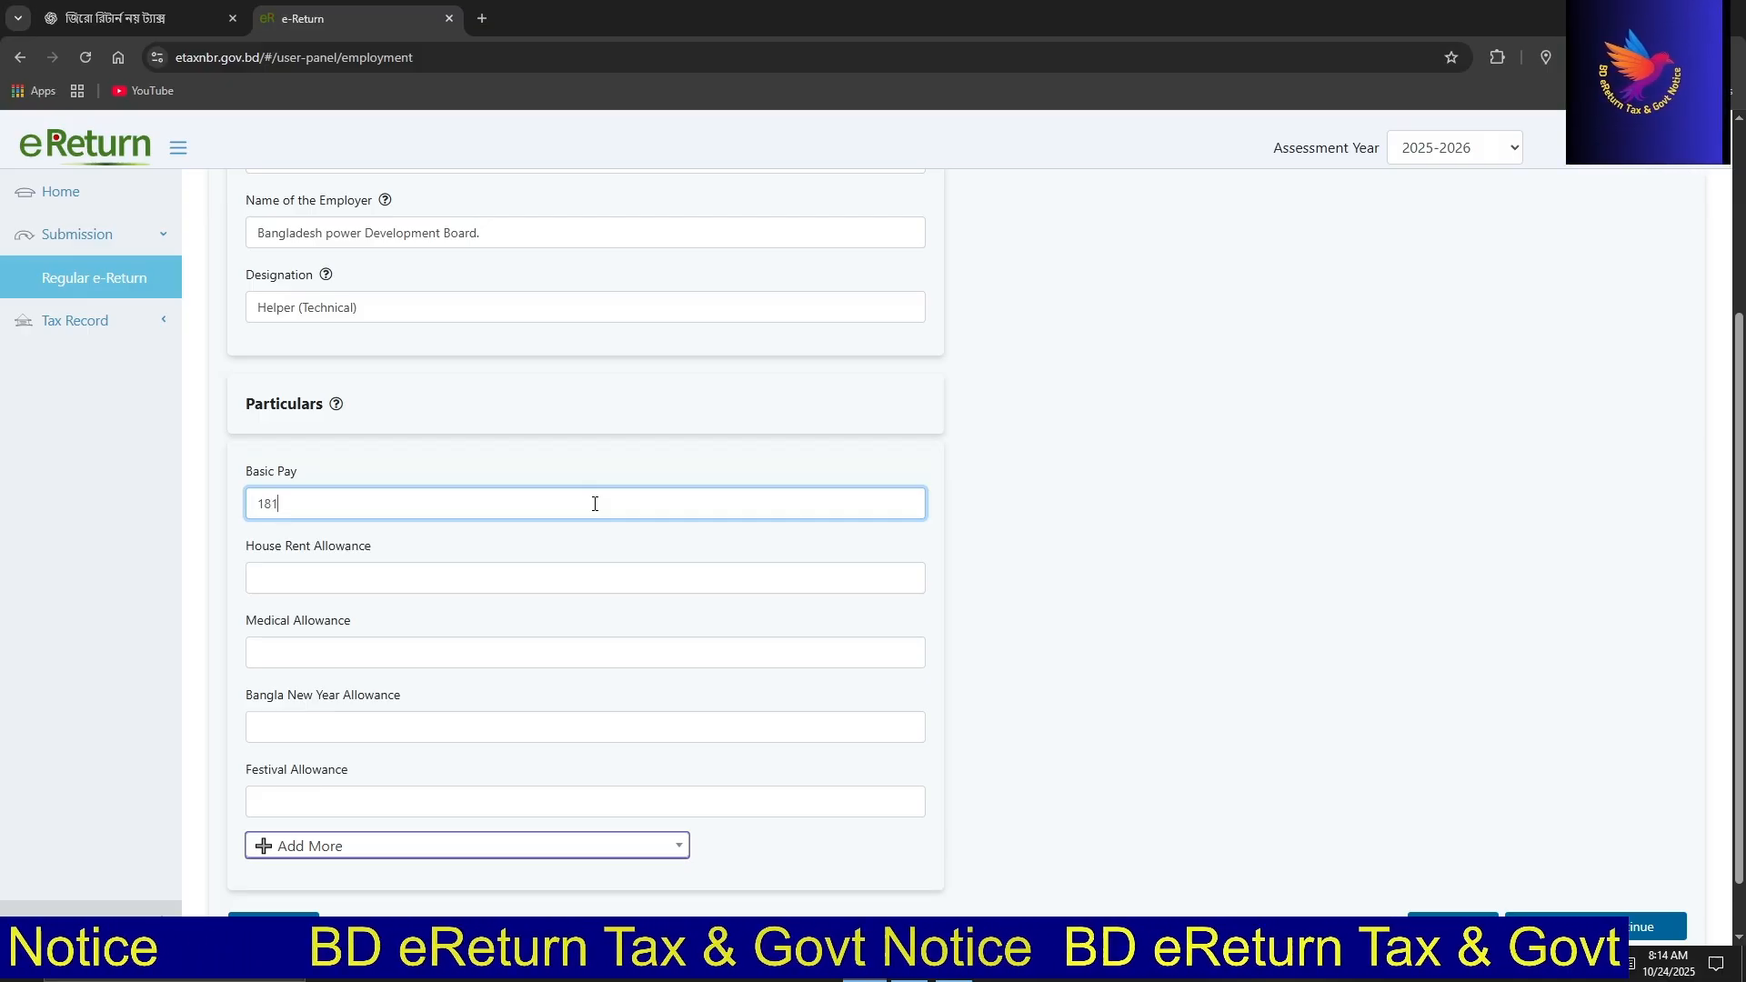
{"action": "type", "text": ",440"}
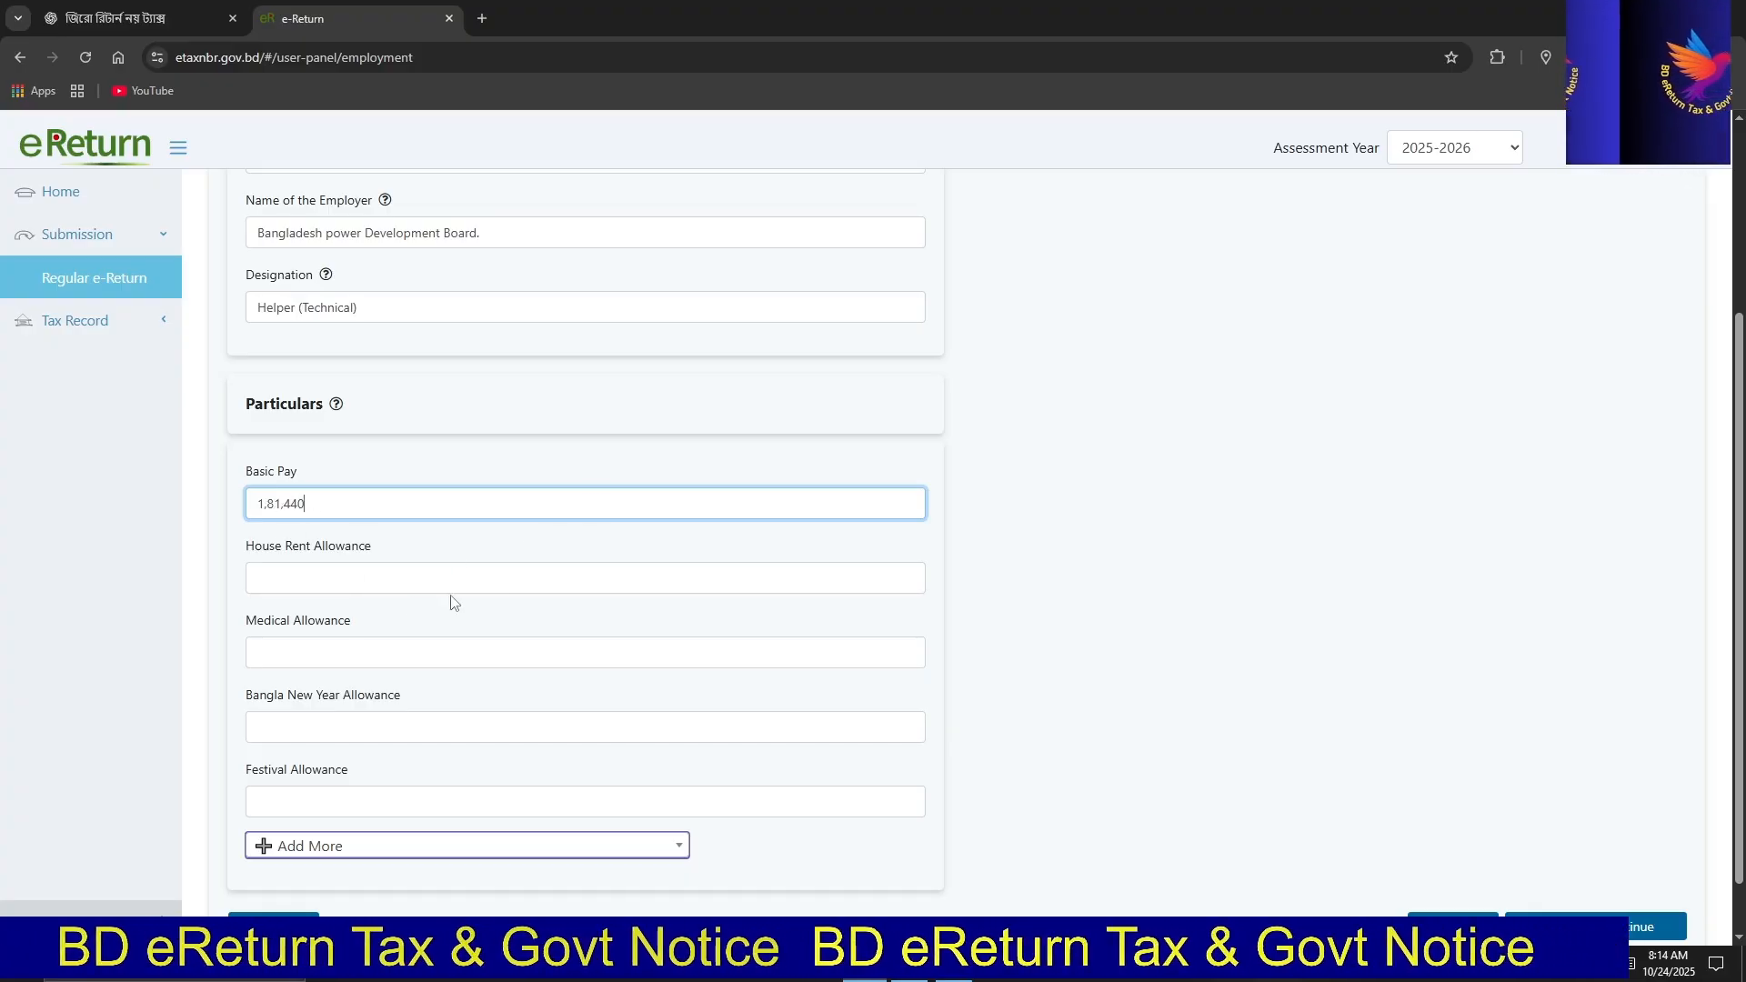
{"action": "left_click", "coordinate": [550, 577]}
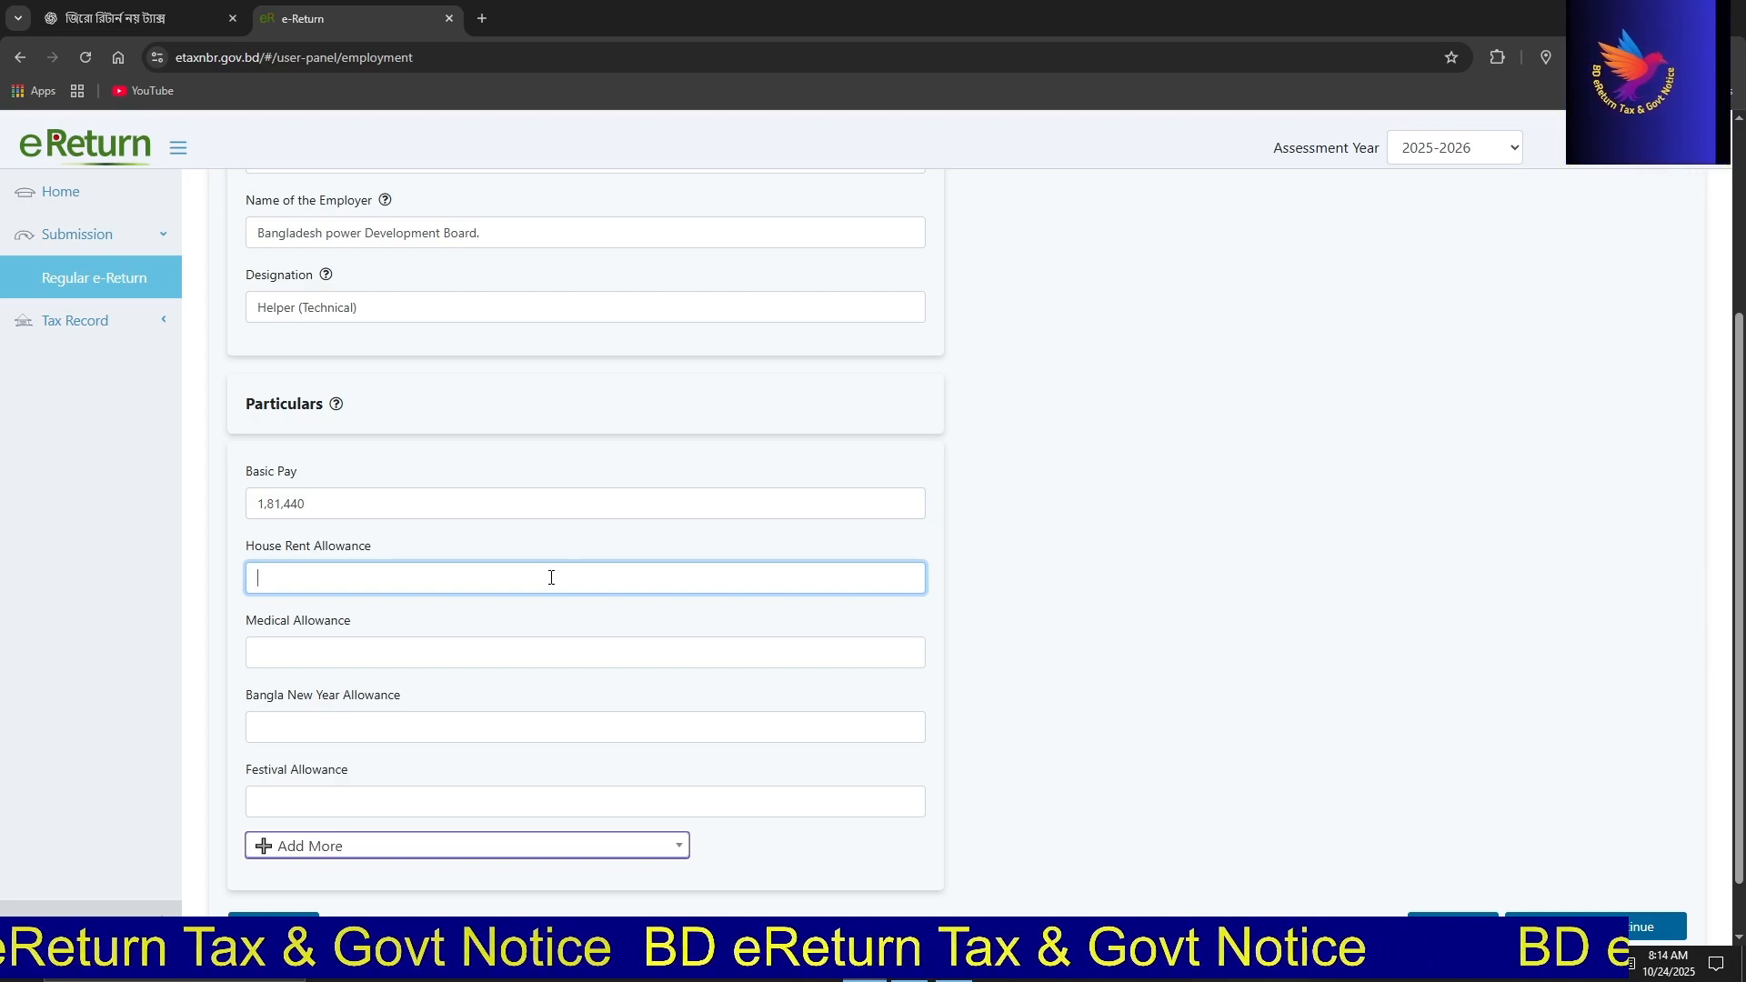
{"action": "type", "text": "81"}
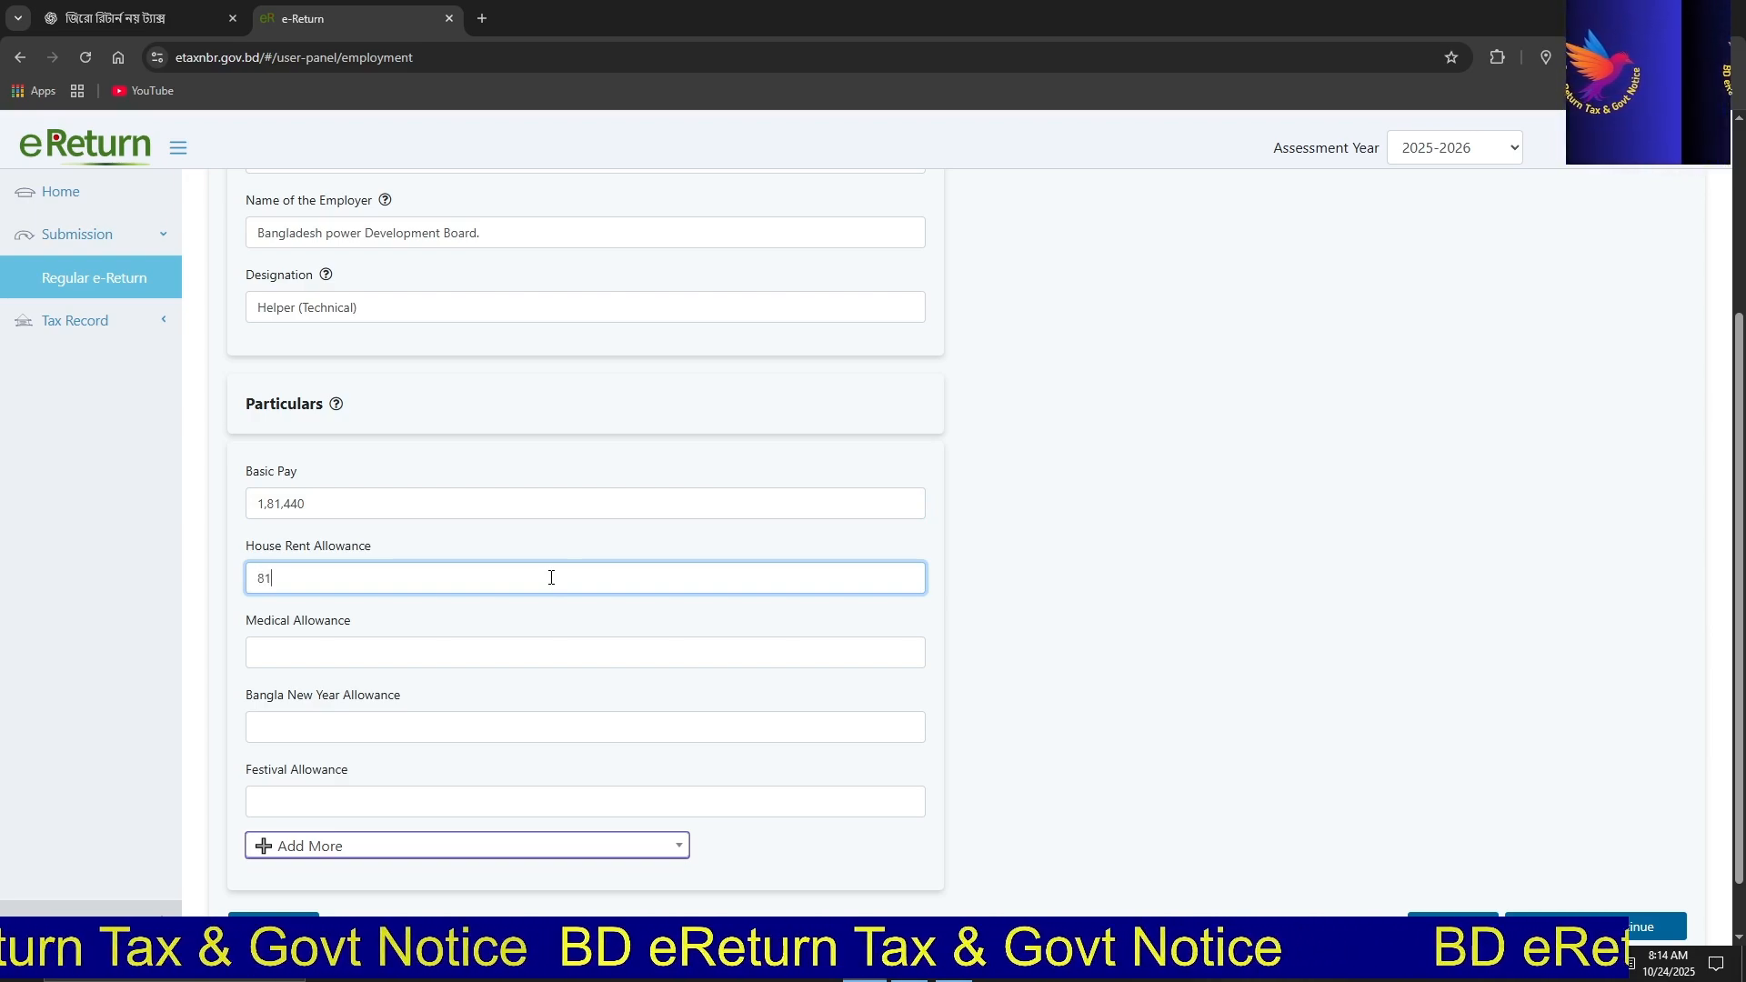
{"action": "type", "text": ",6"}
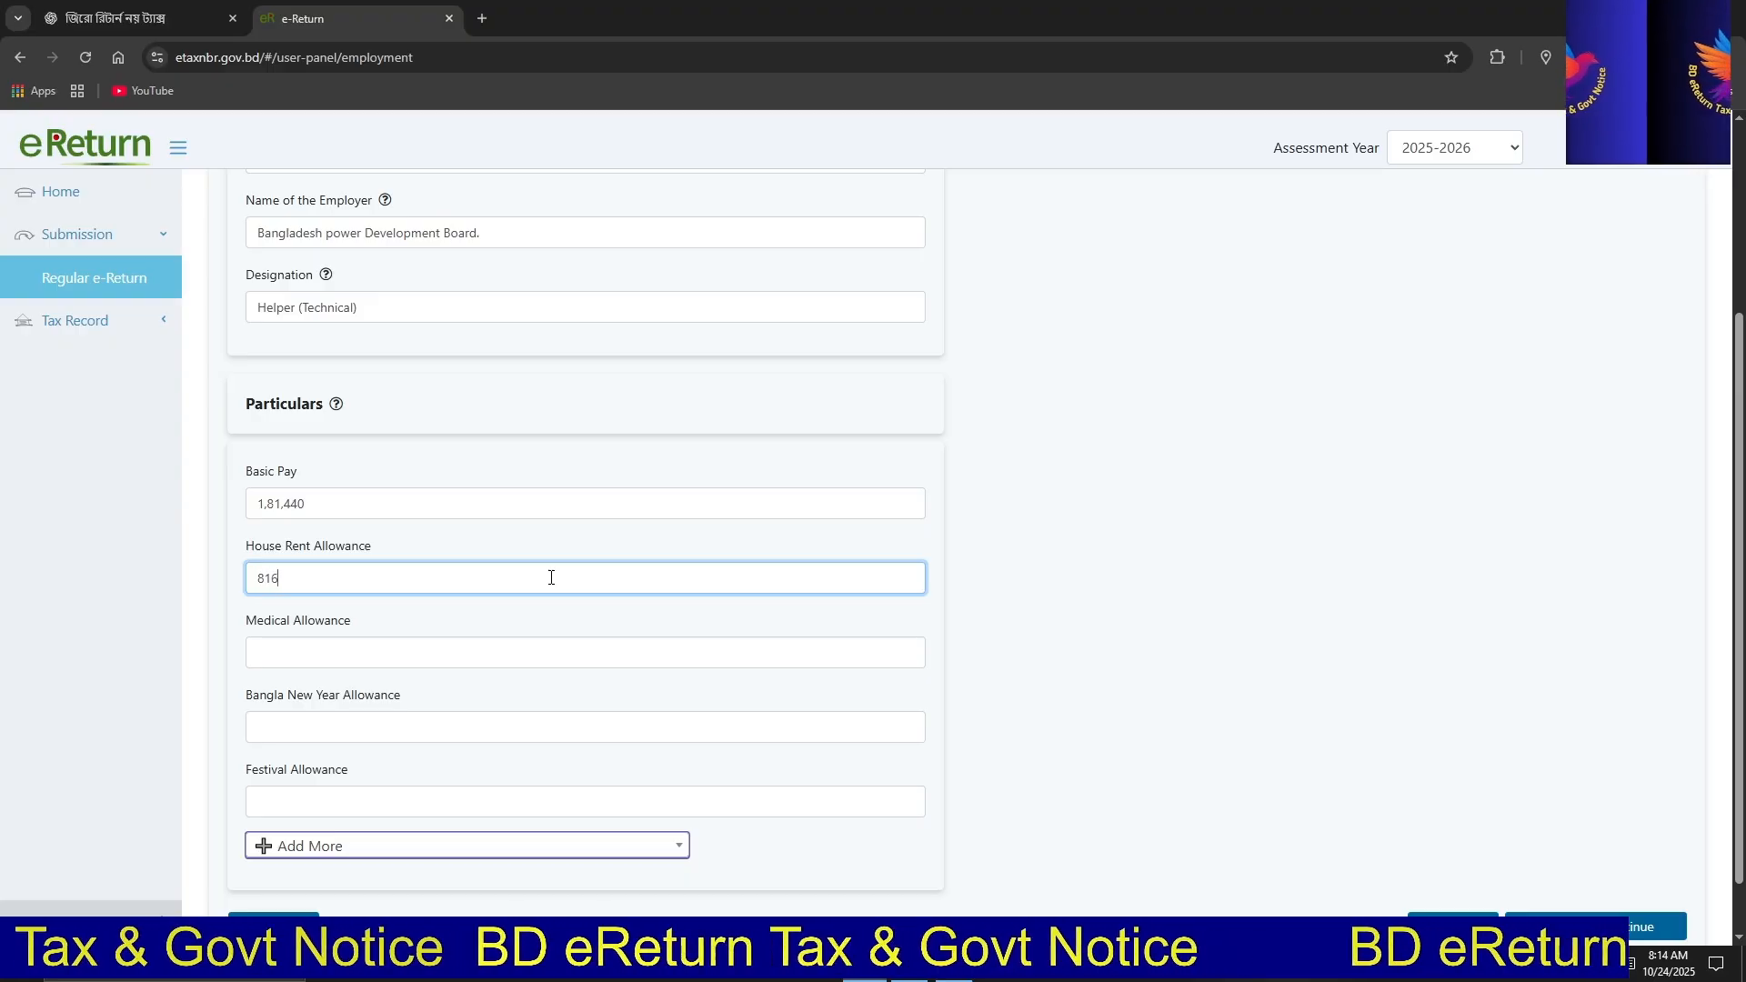
{"action": "type", "text": "48"}
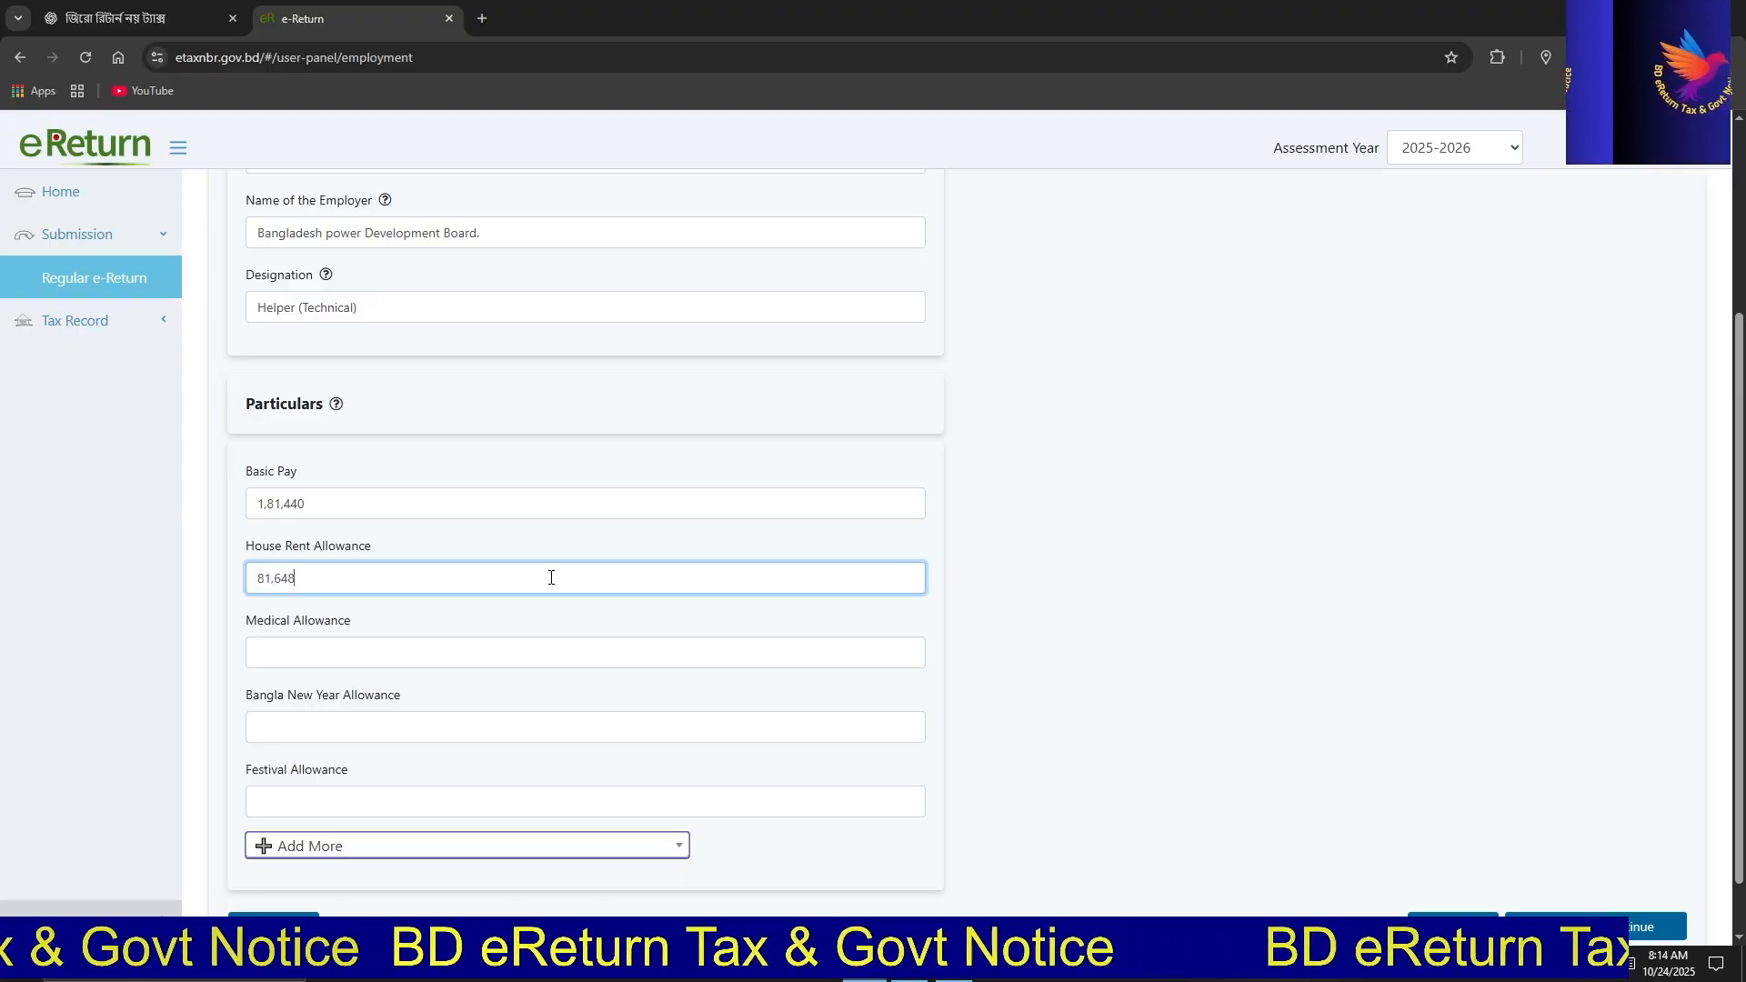
{"action": "left_click", "coordinate": [518, 648]}
{"action": "type", "text": "18,00"}
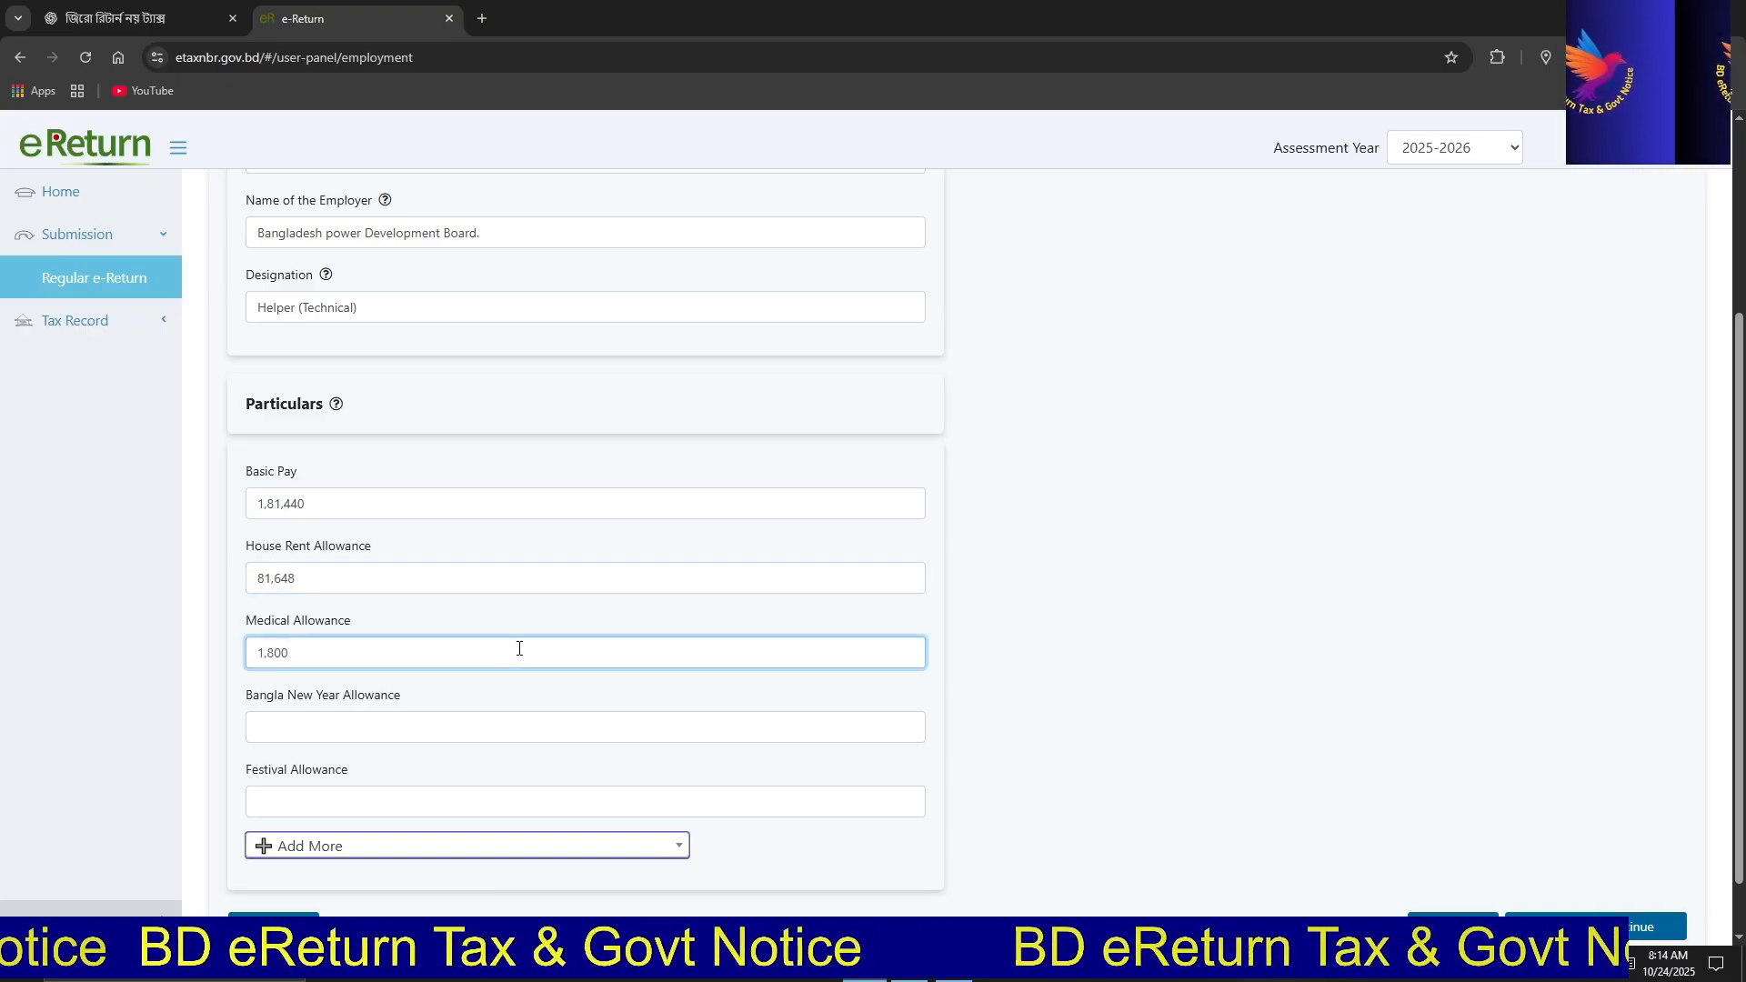
{"action": "type", "text": "0"}
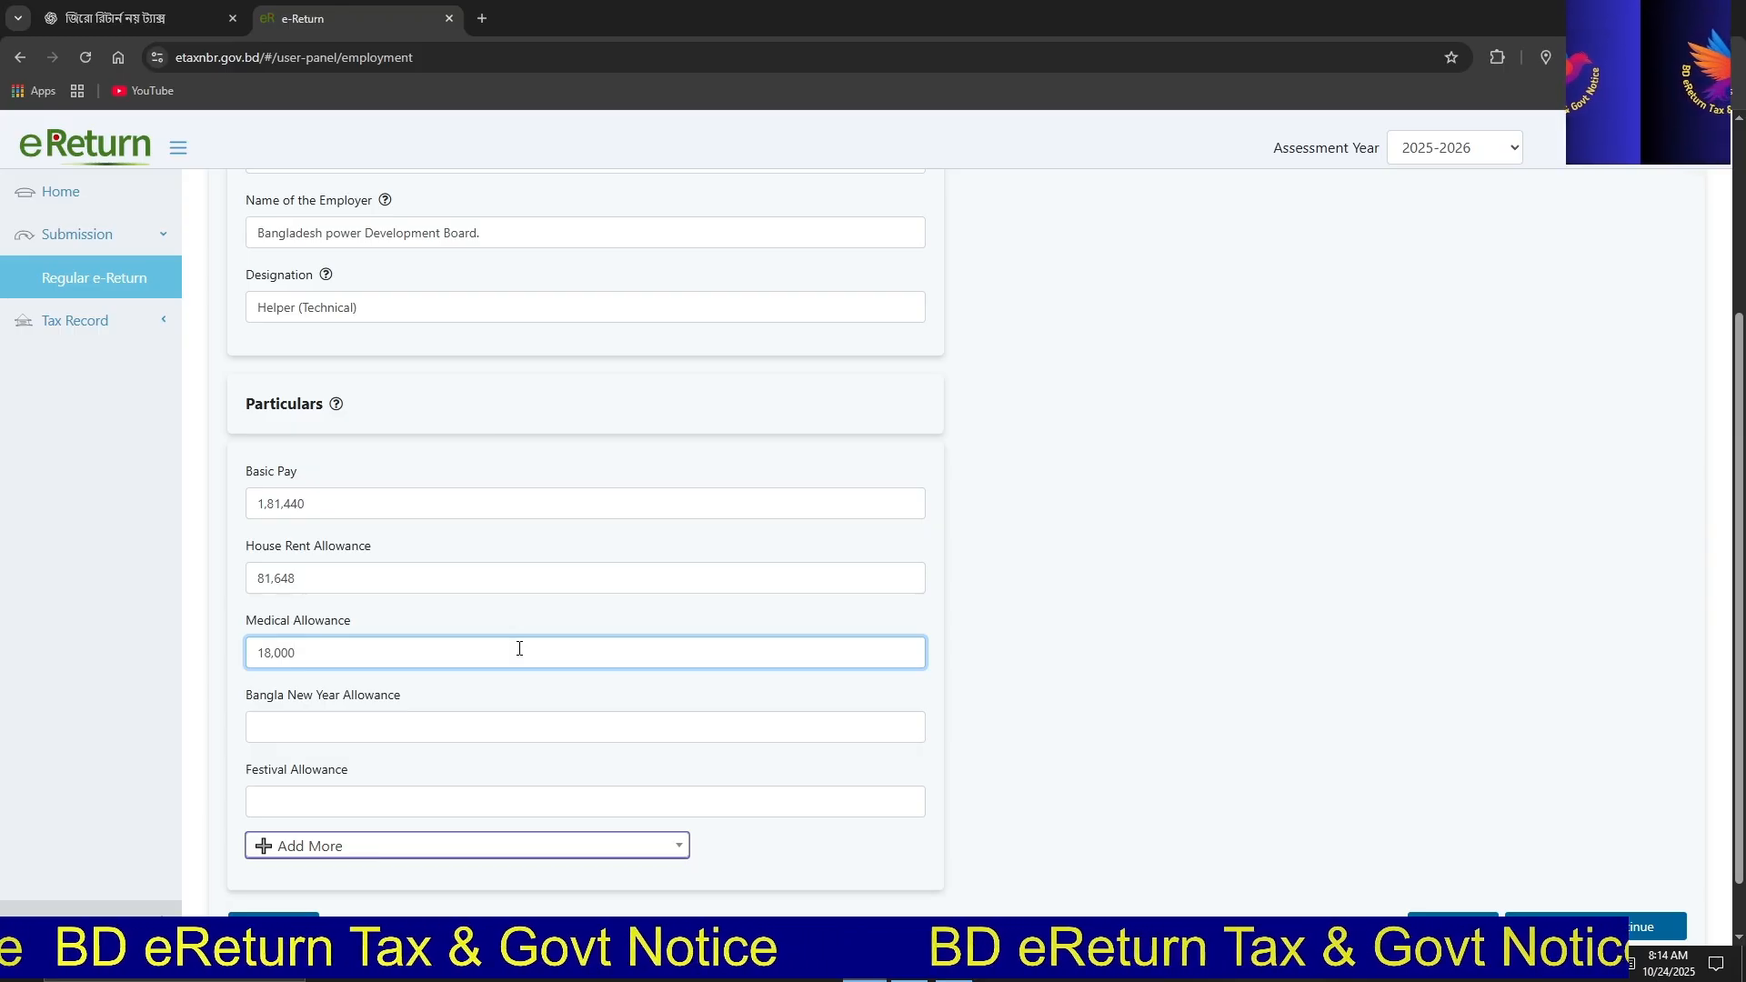
Enter Bangla New Year allowance 3,024 and festival allowance 30,240
{"action": "scroll", "coordinate": [647, 636], "scroll_direction": "down", "scroll_amount": 1}
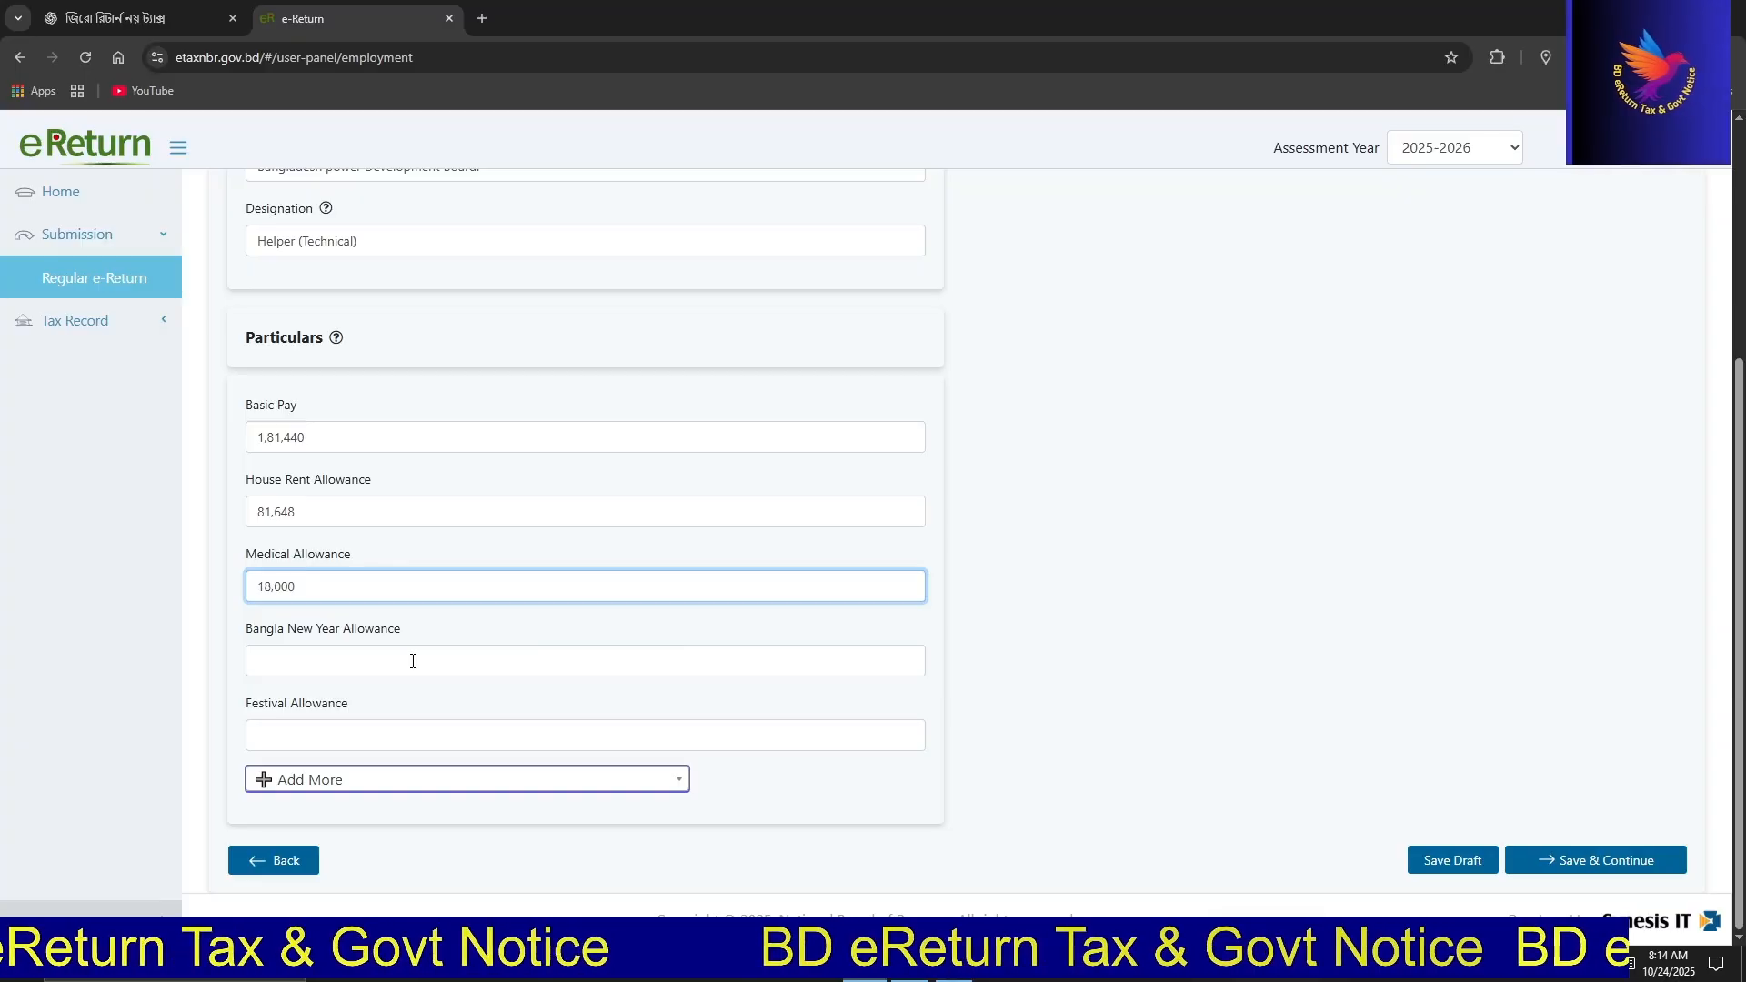
{"action": "left_click", "coordinate": [674, 666]}
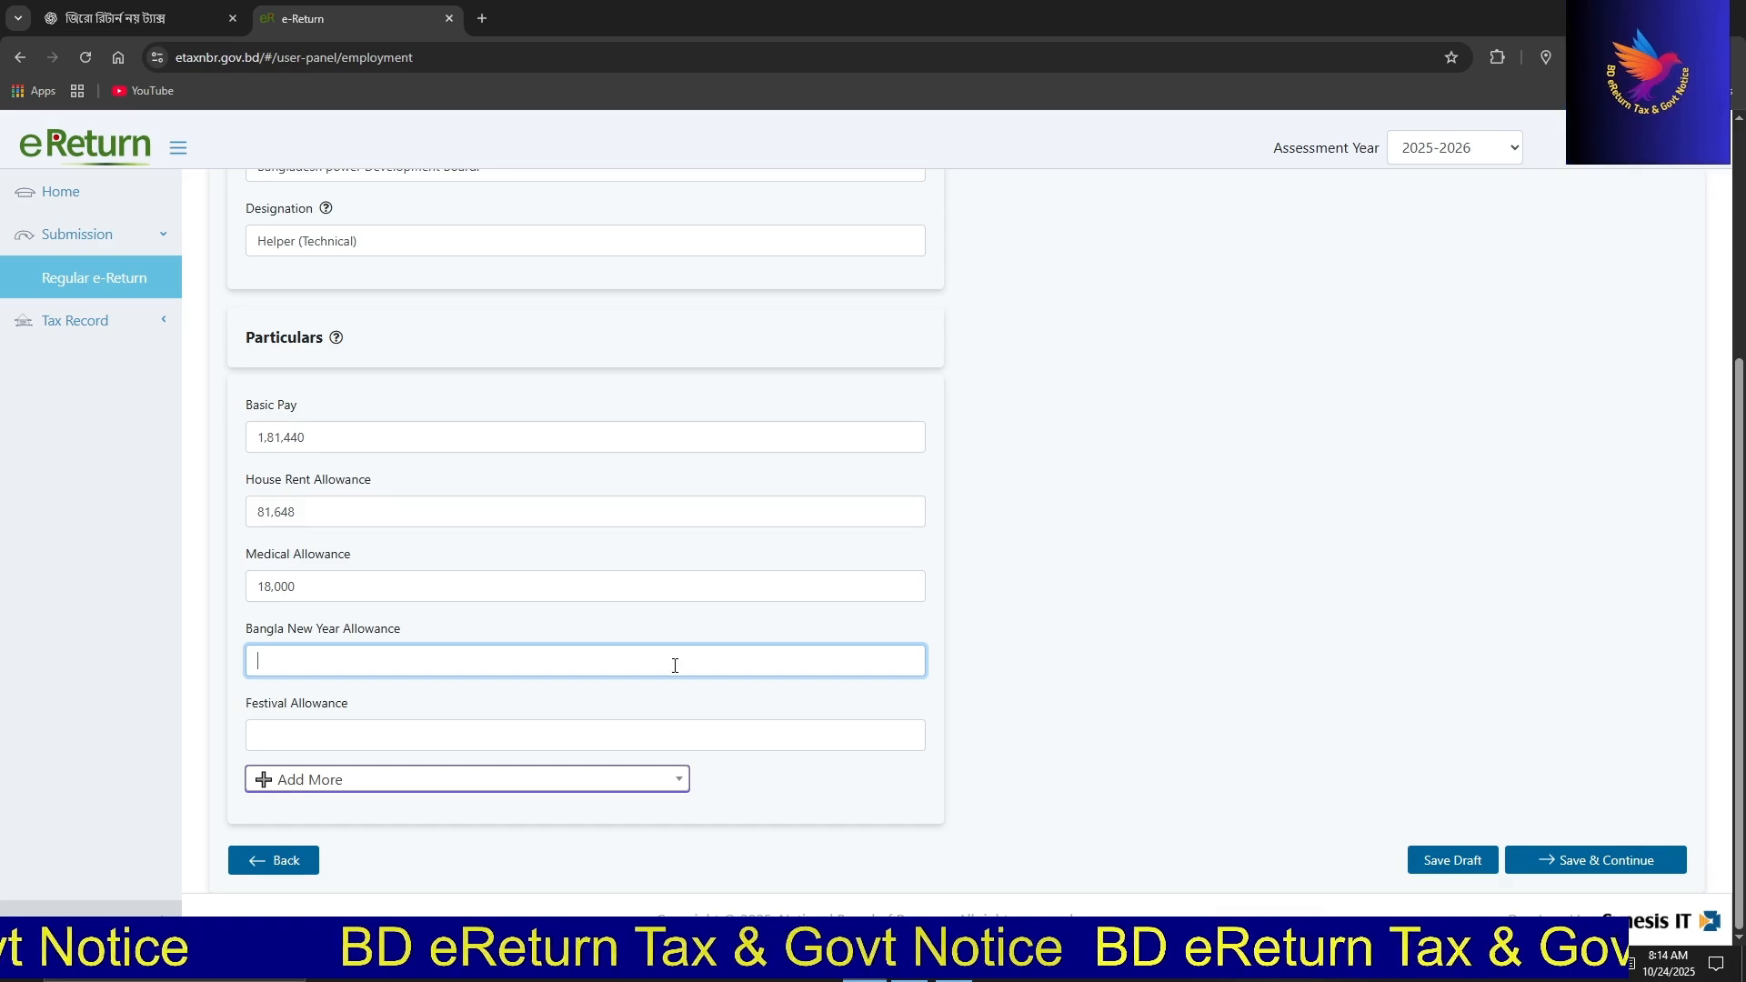
{"action": "type", "text": "3024"}
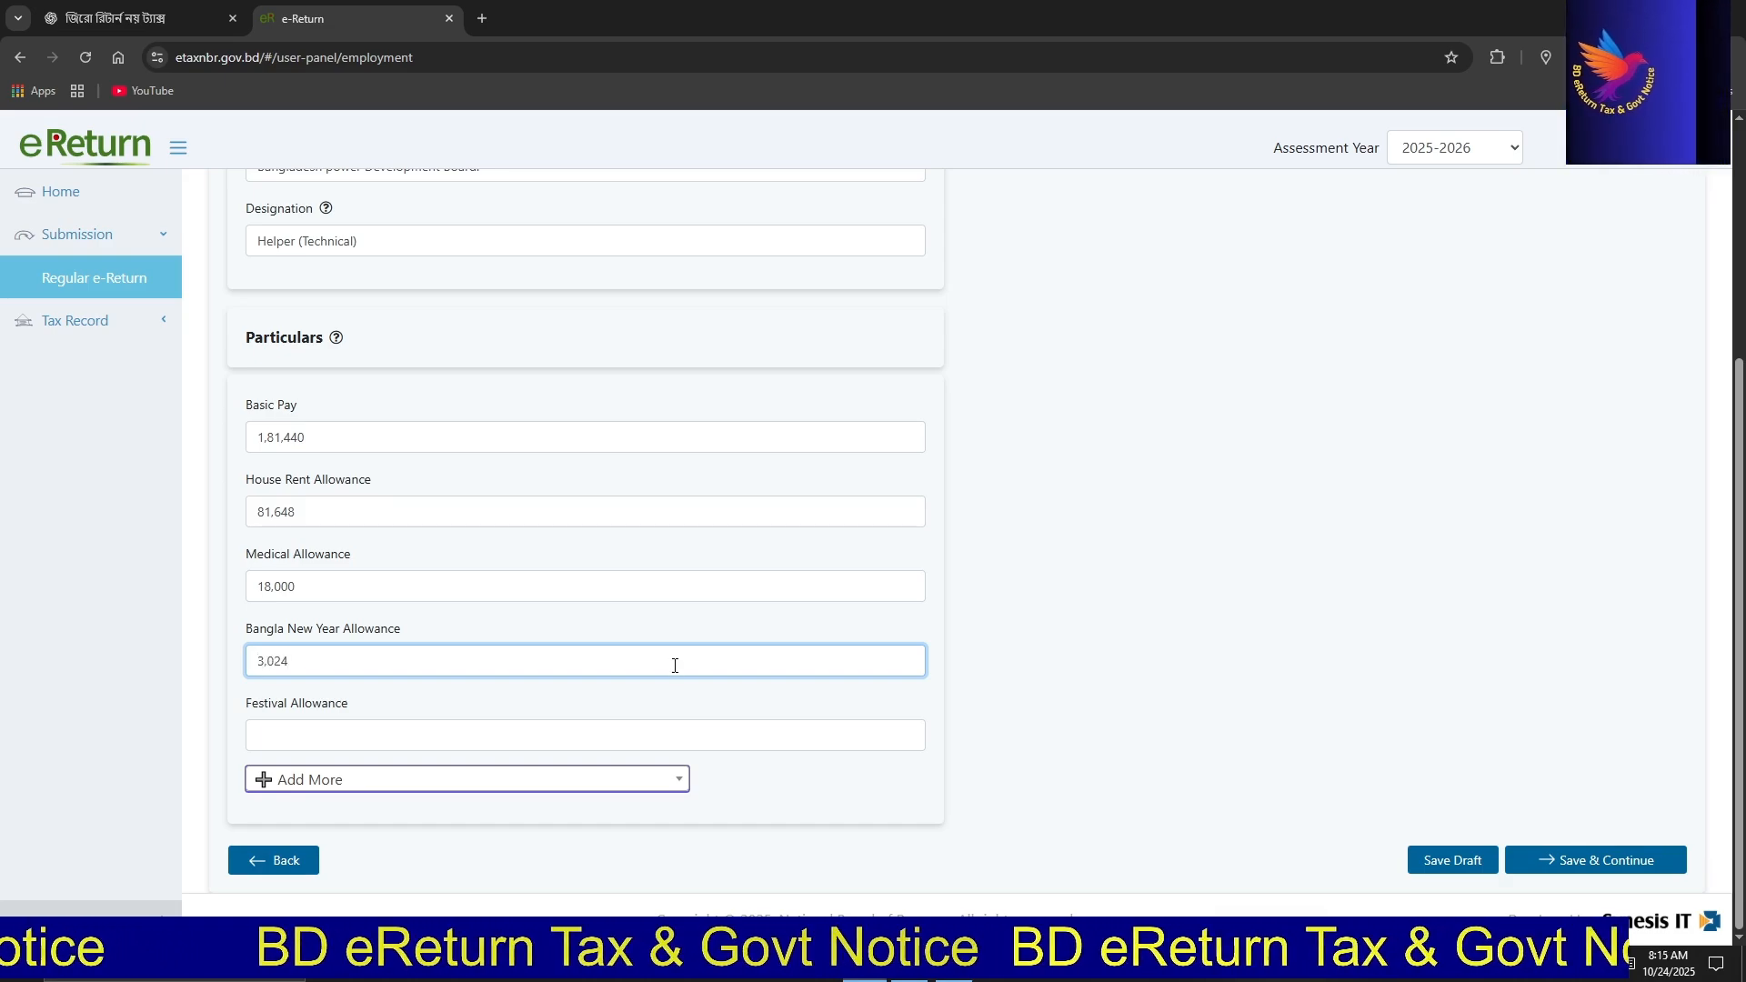
{"action": "left_click", "coordinate": [557, 728]}
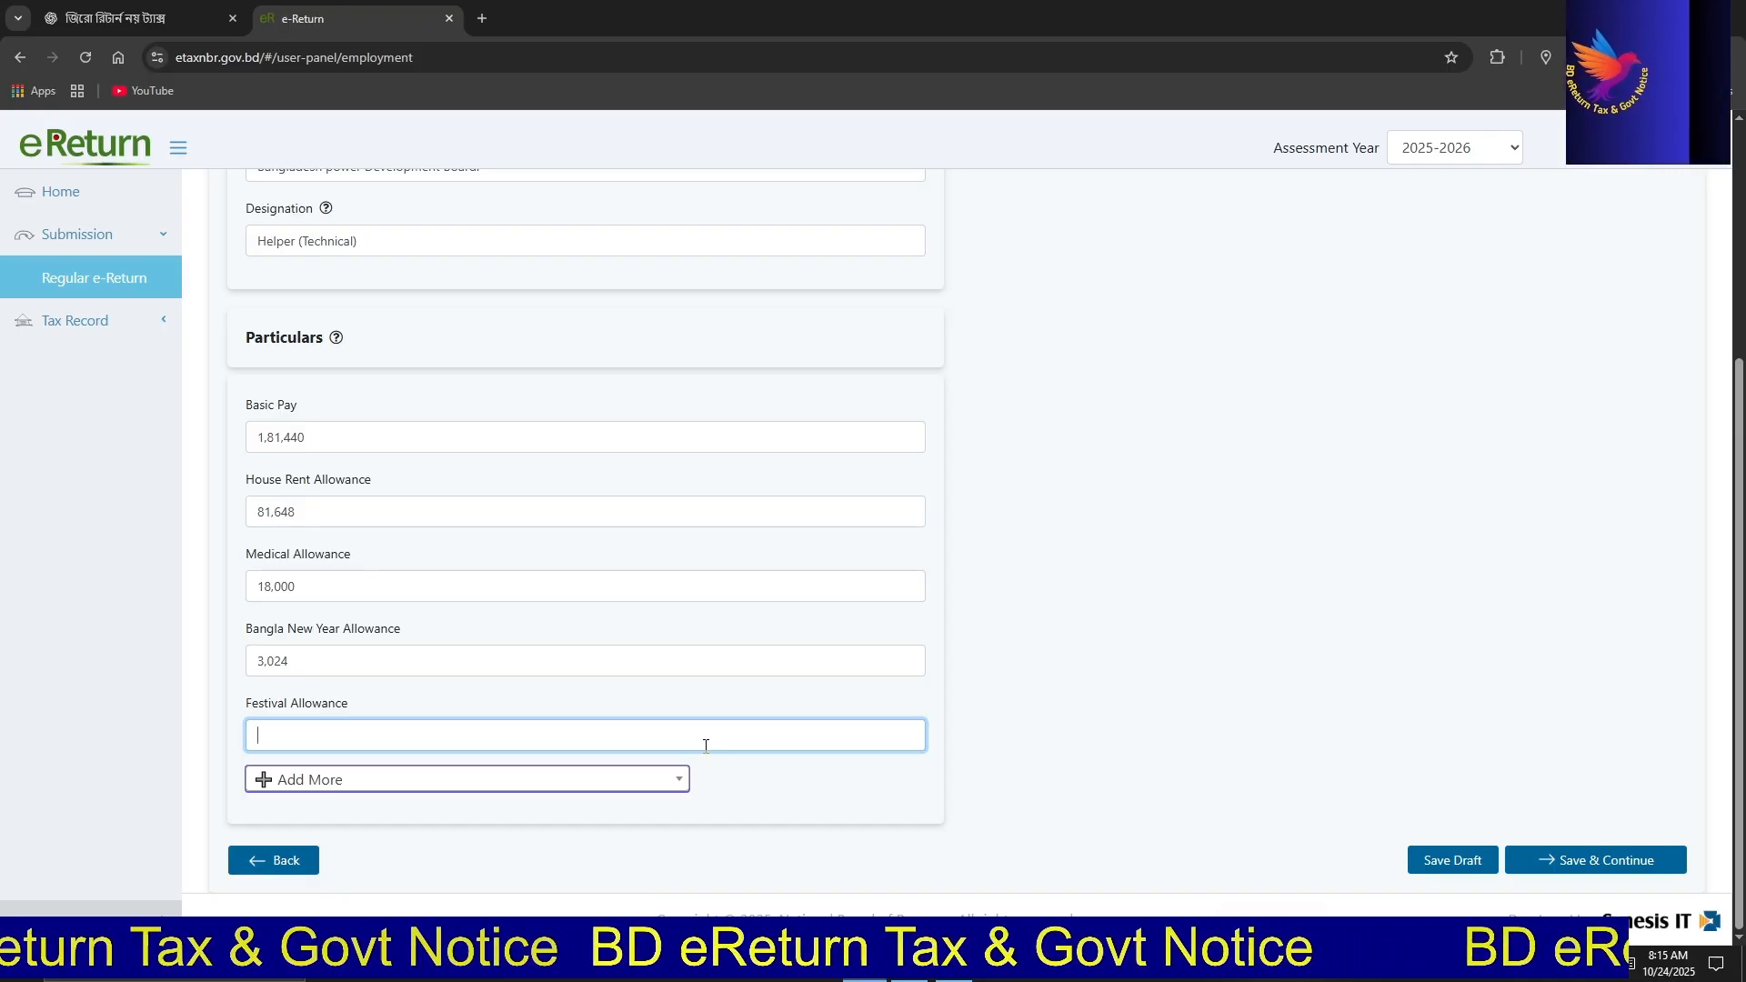
{"action": "type", "text": "30"}
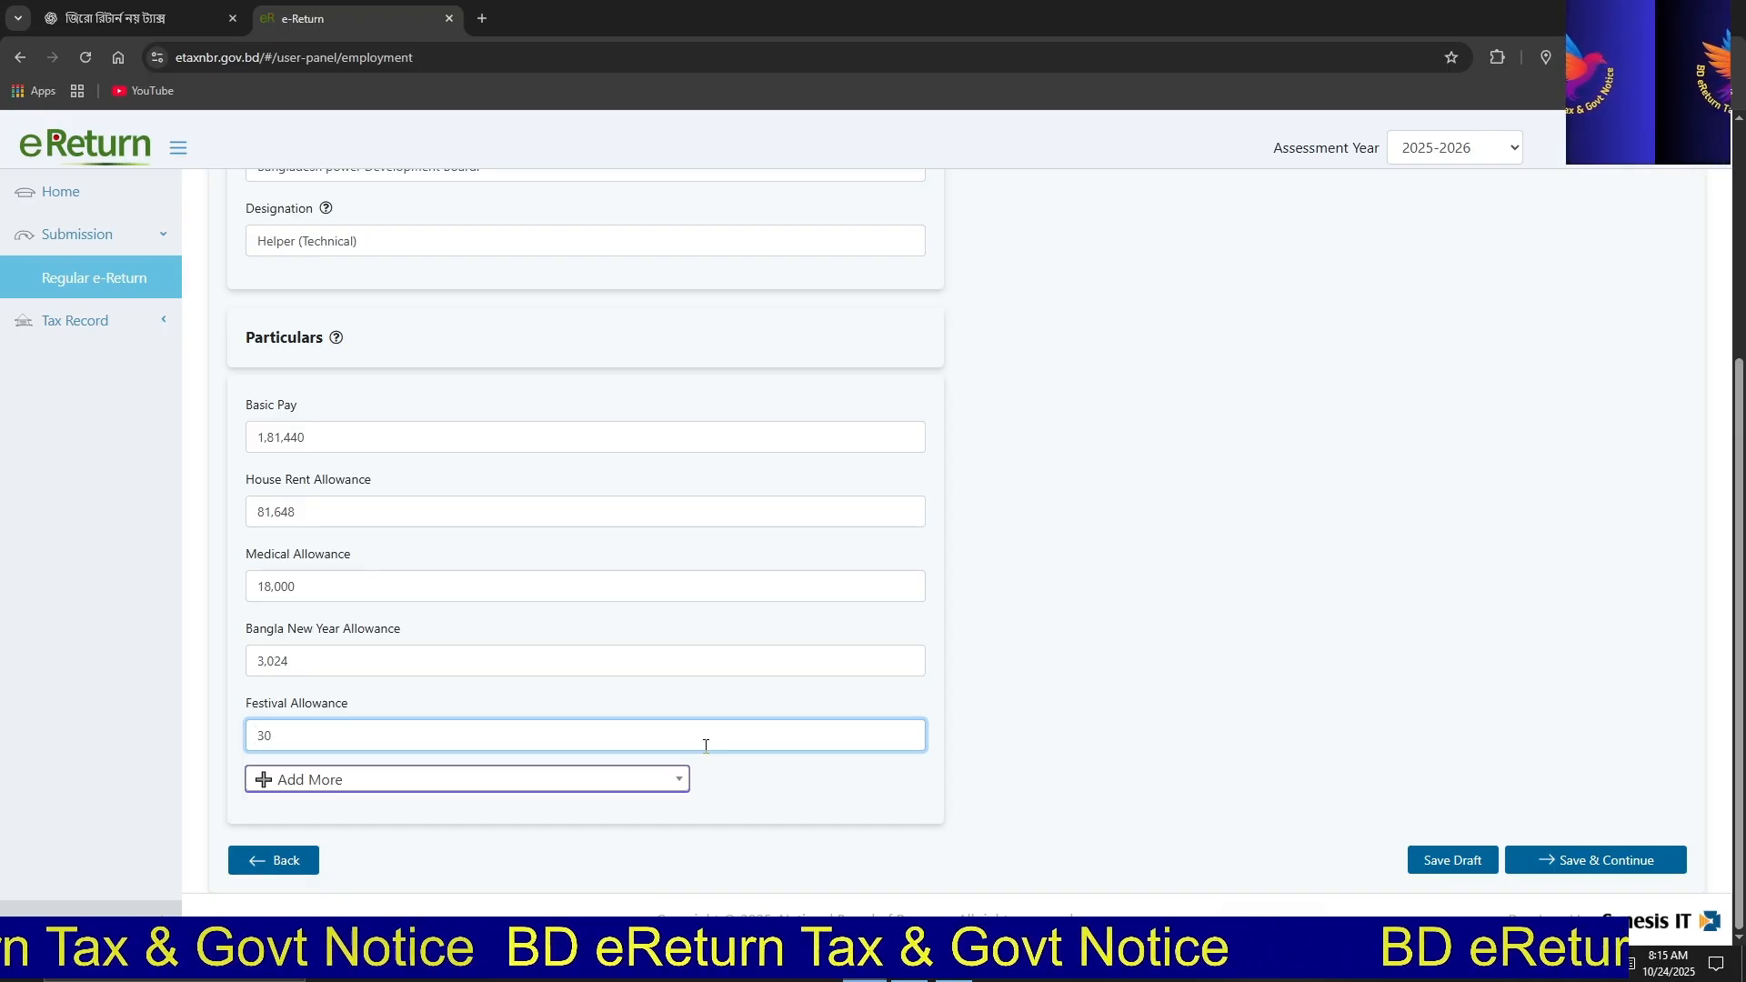
{"action": "type", "text": ",240"}
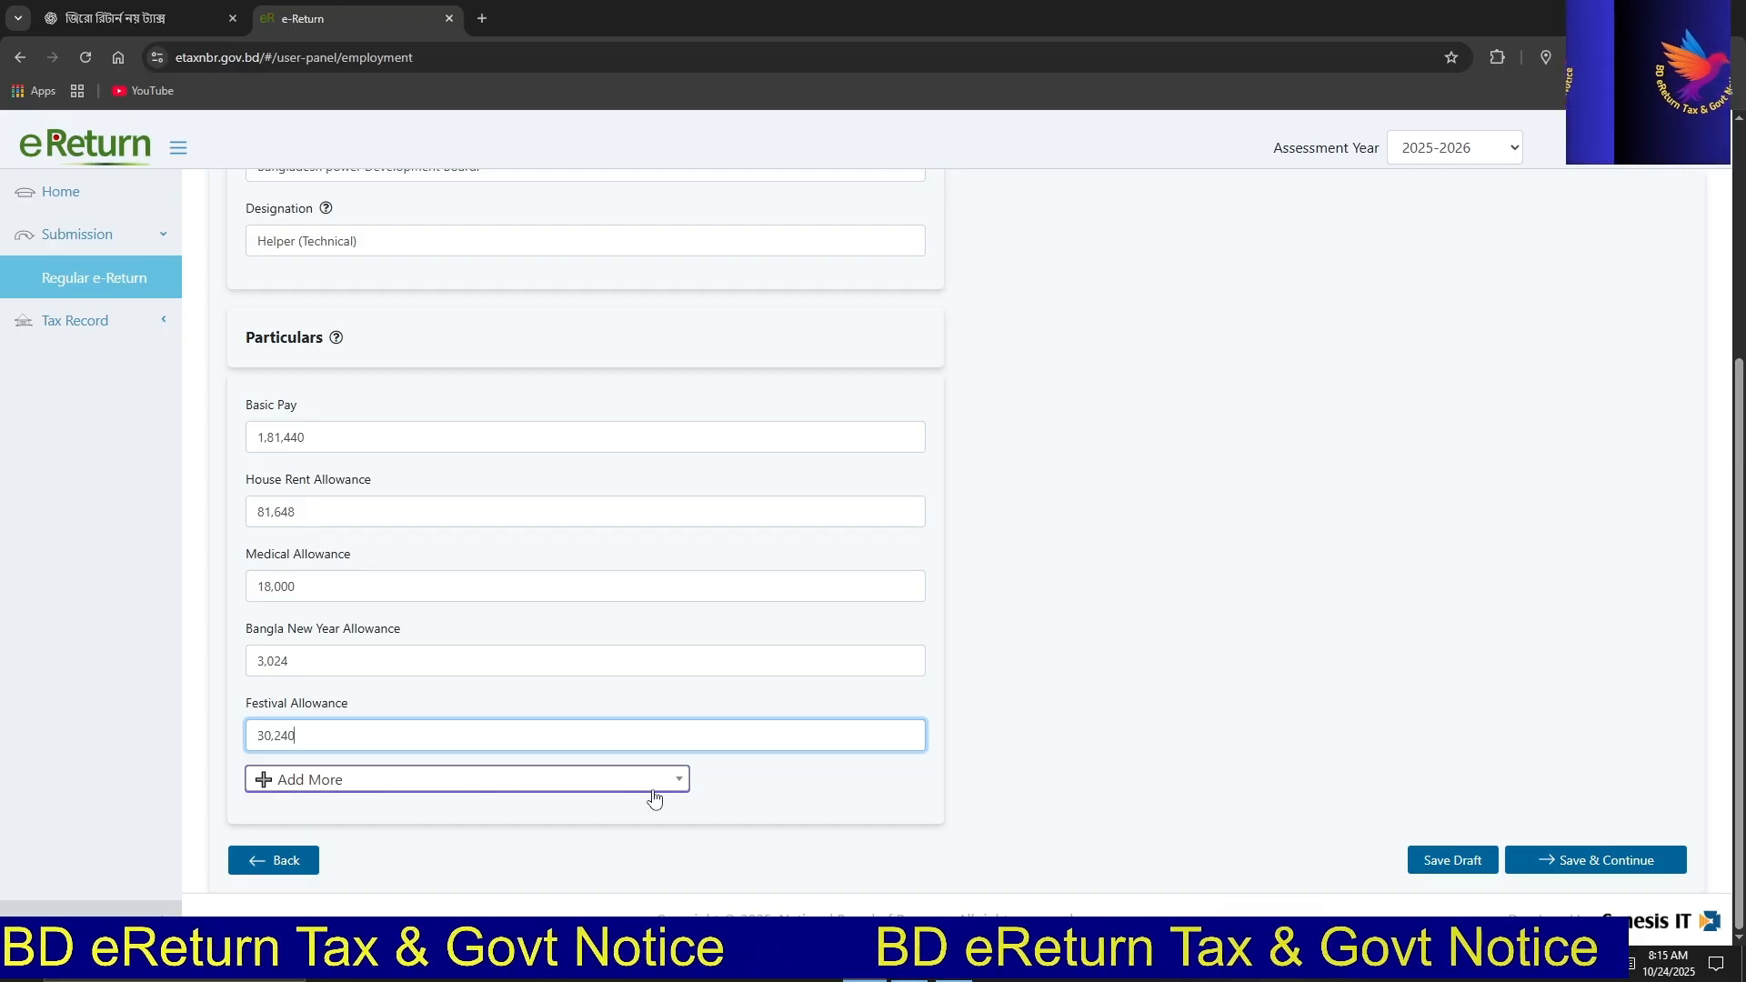
Add a Dearness Allowance/Special benefit line with an amount of 12,000
{"action": "left_click", "coordinate": [680, 782]}
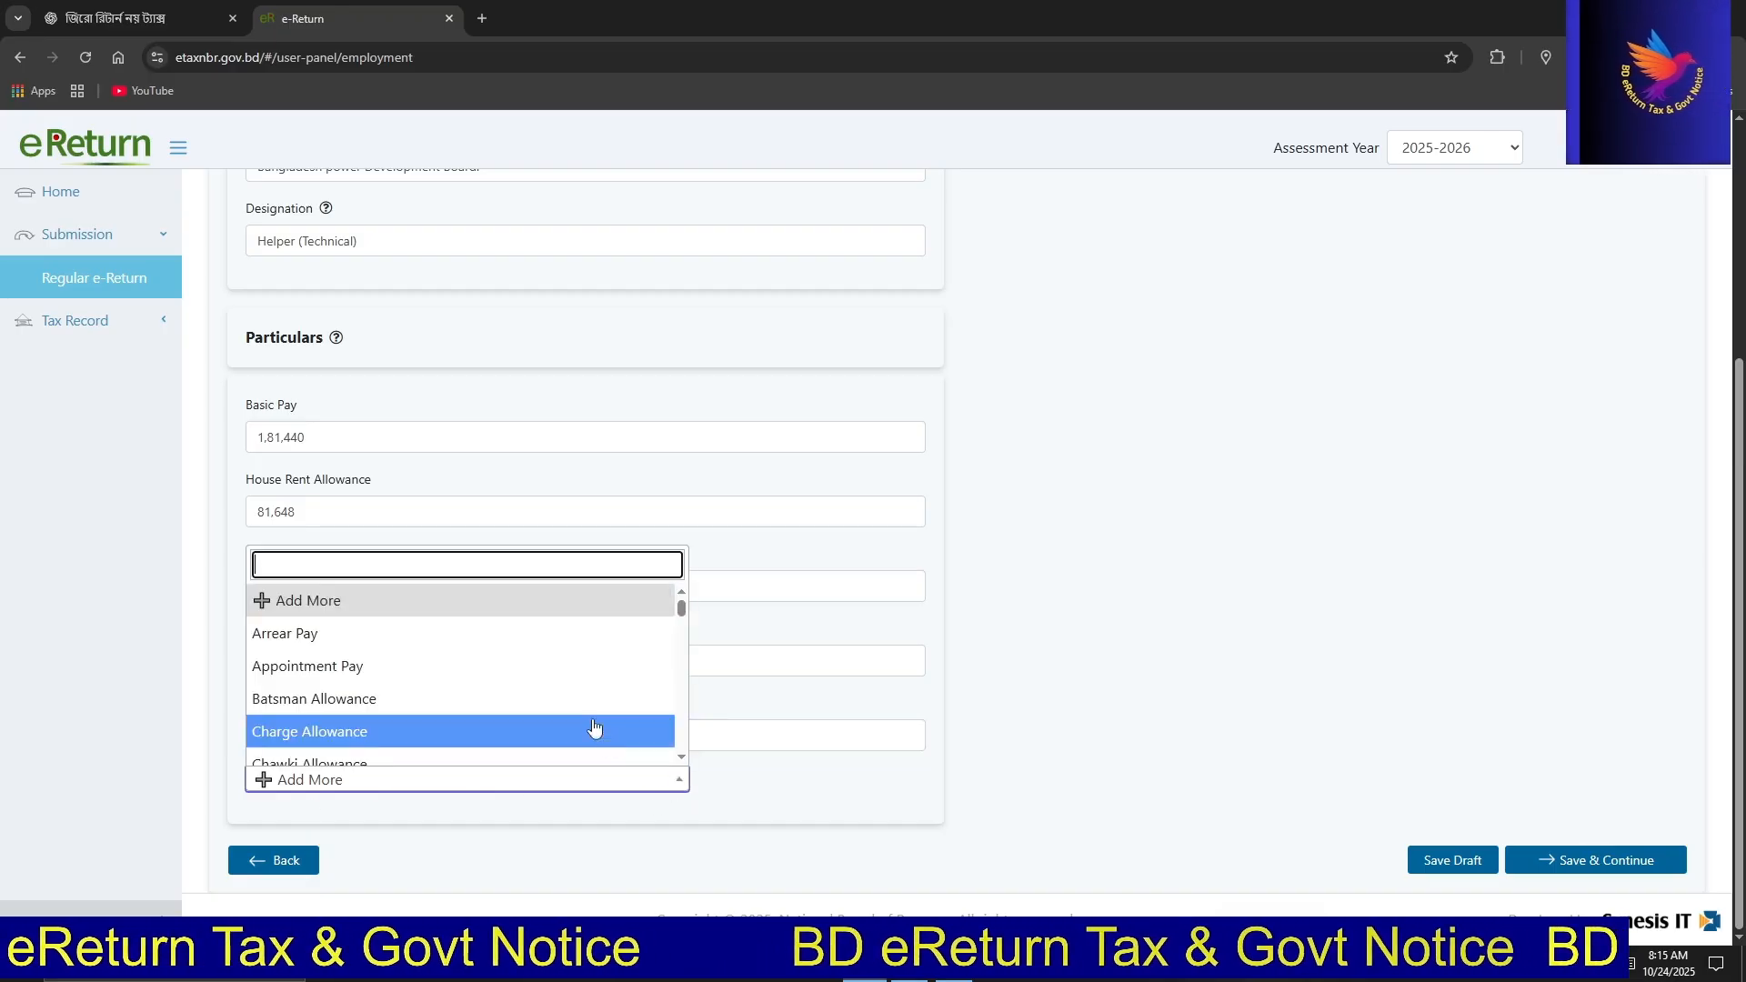
{"action": "scroll", "coordinate": [472, 670], "scroll_direction": "down", "scroll_amount": 1}
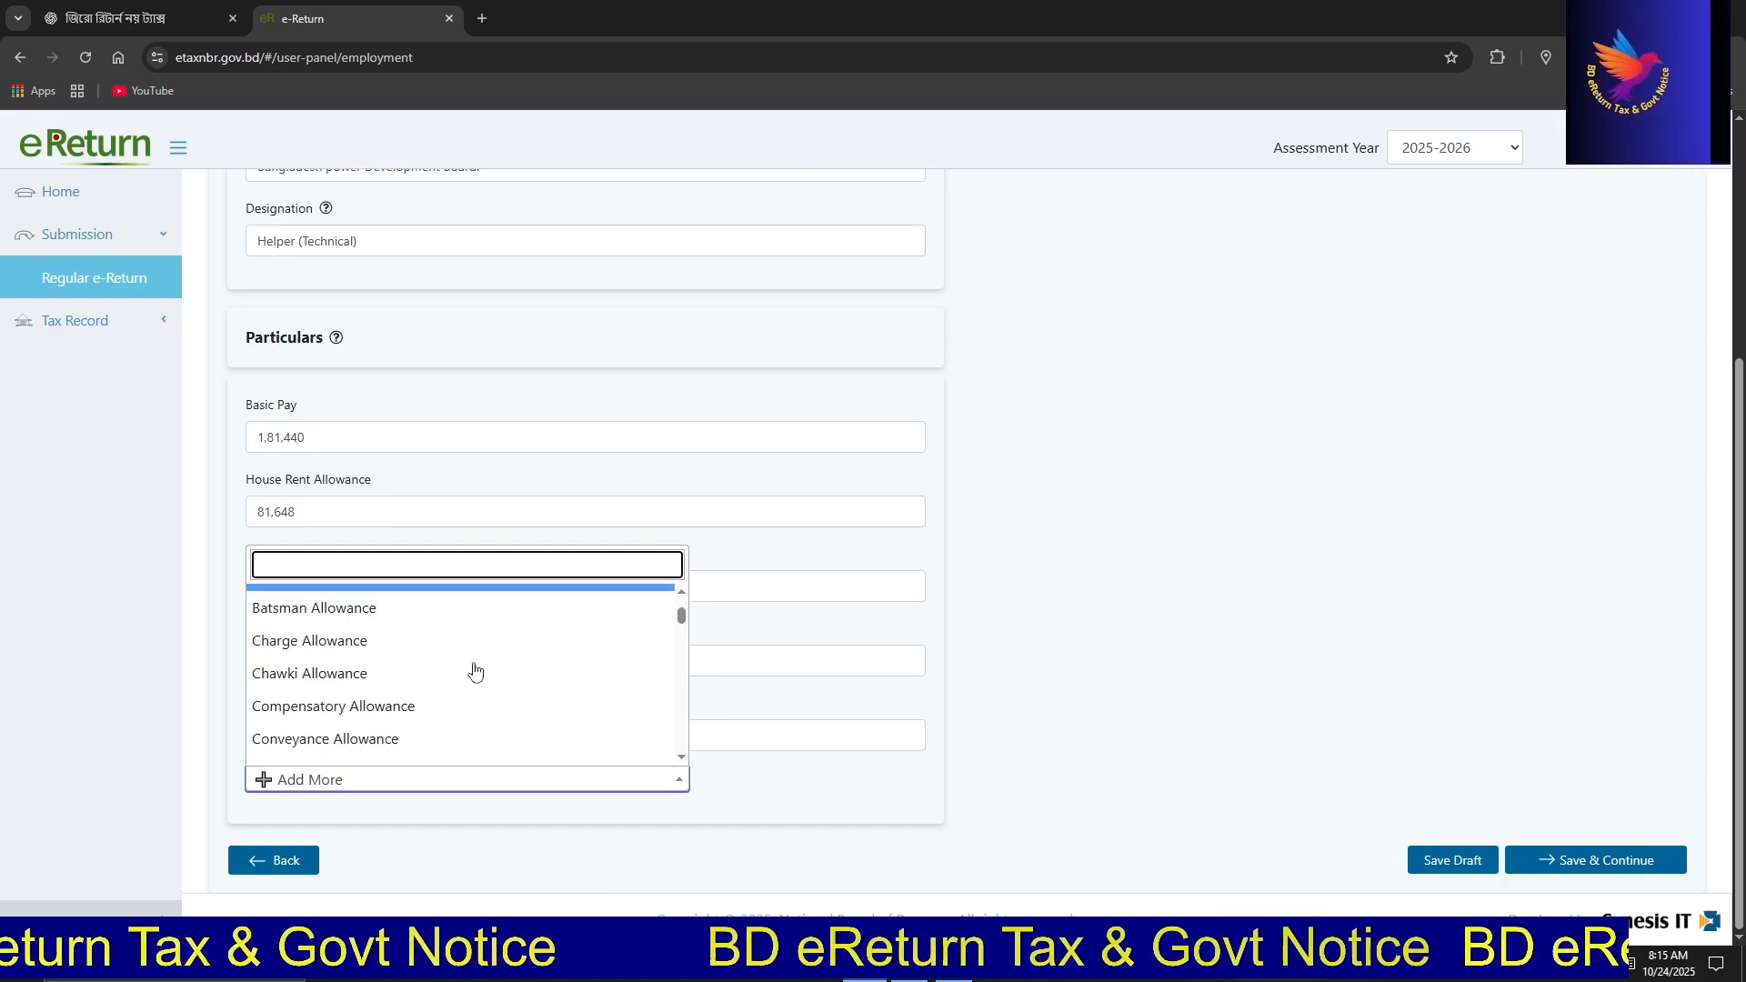
{"action": "scroll", "coordinate": [391, 662], "scroll_direction": "down", "scroll_amount": 1}
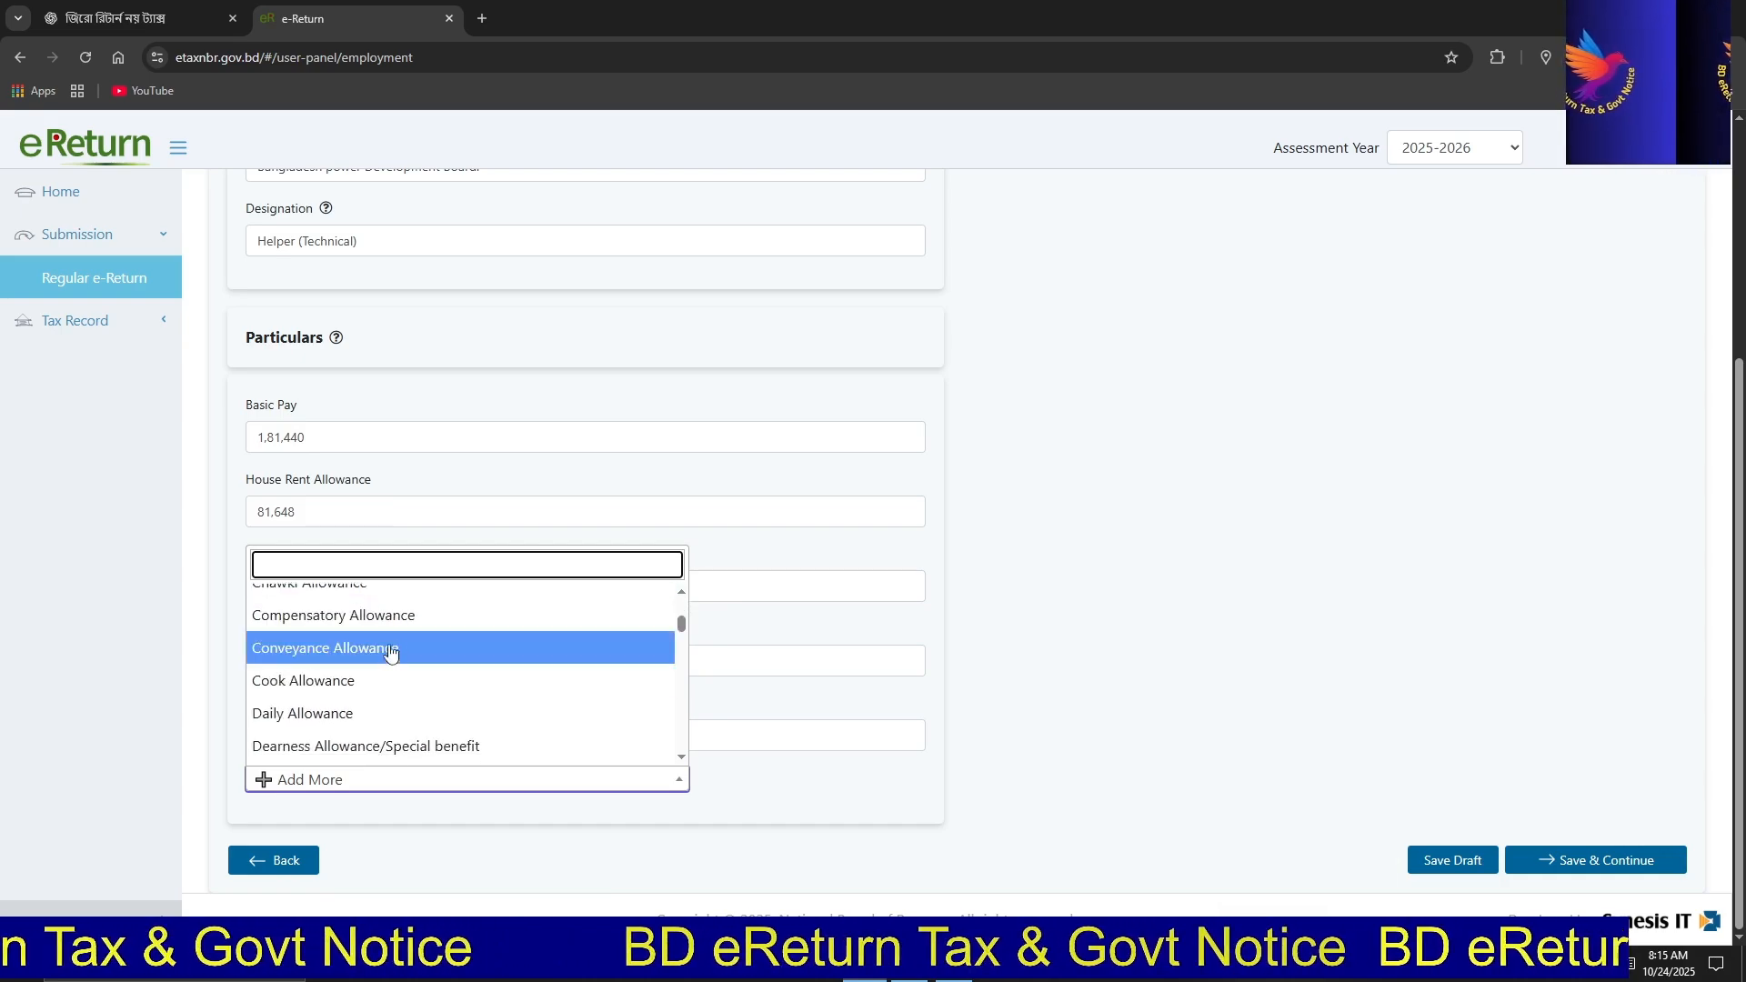
{"action": "scroll", "coordinate": [367, 681], "scroll_direction": "down", "scroll_amount": 1}
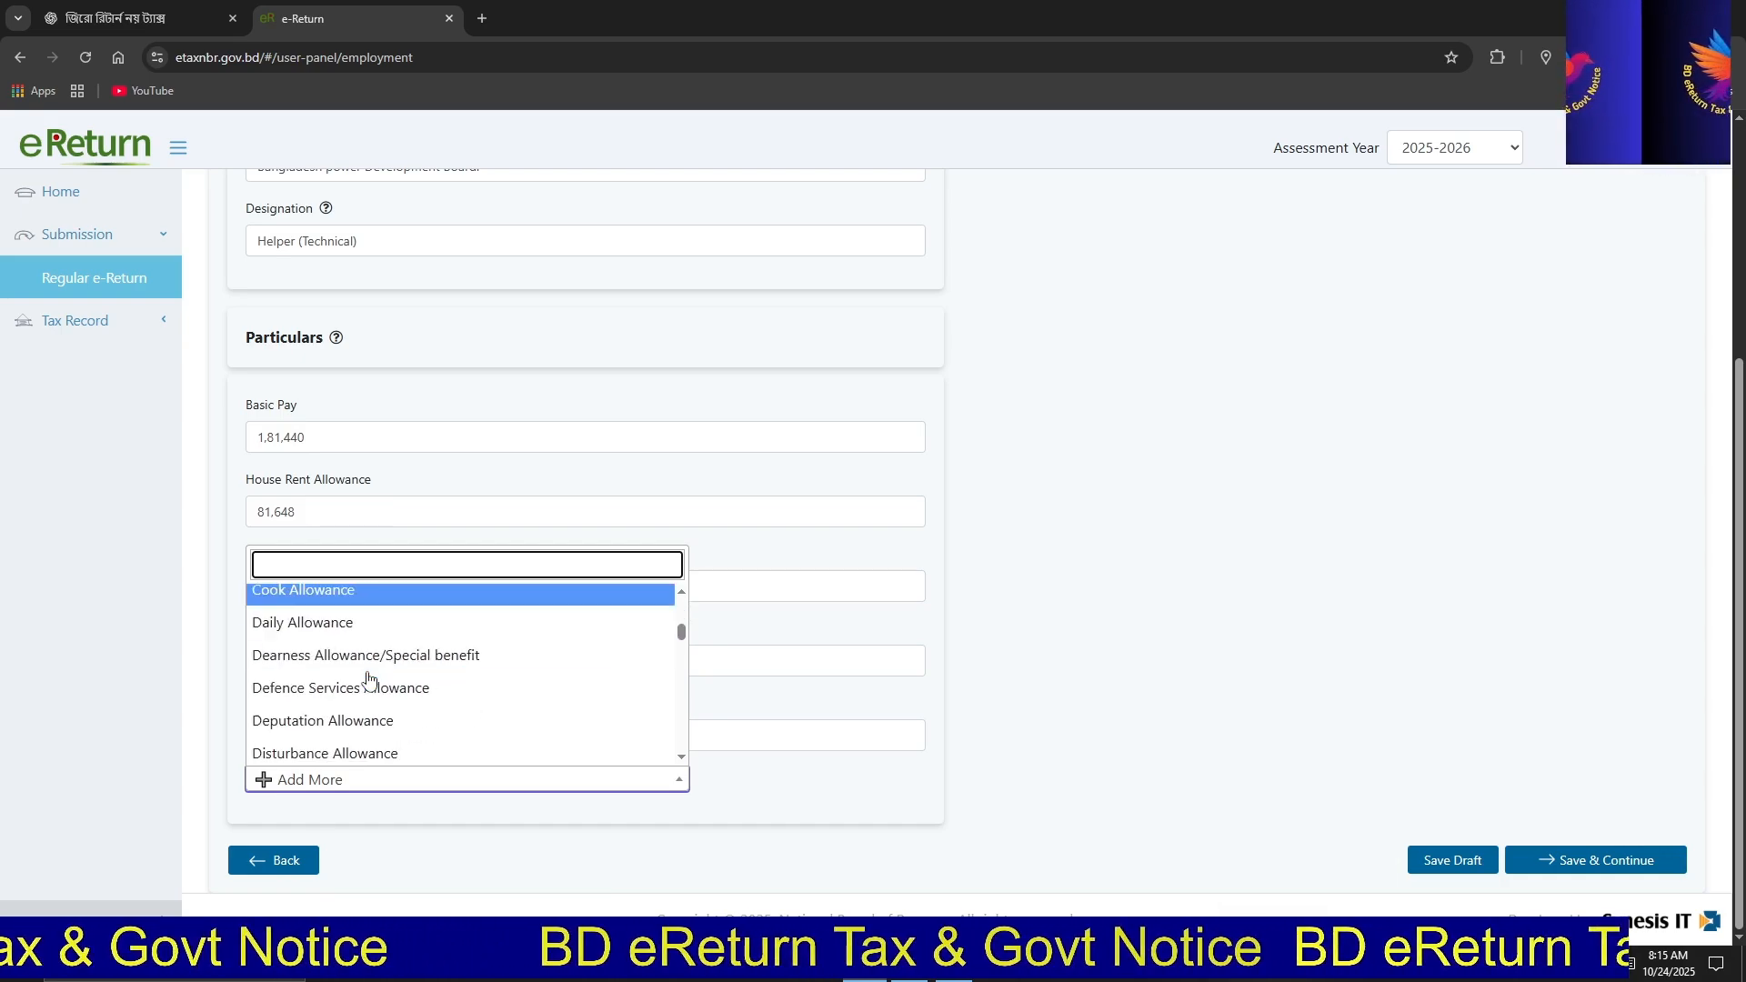
{"action": "left_click", "coordinate": [489, 657]}
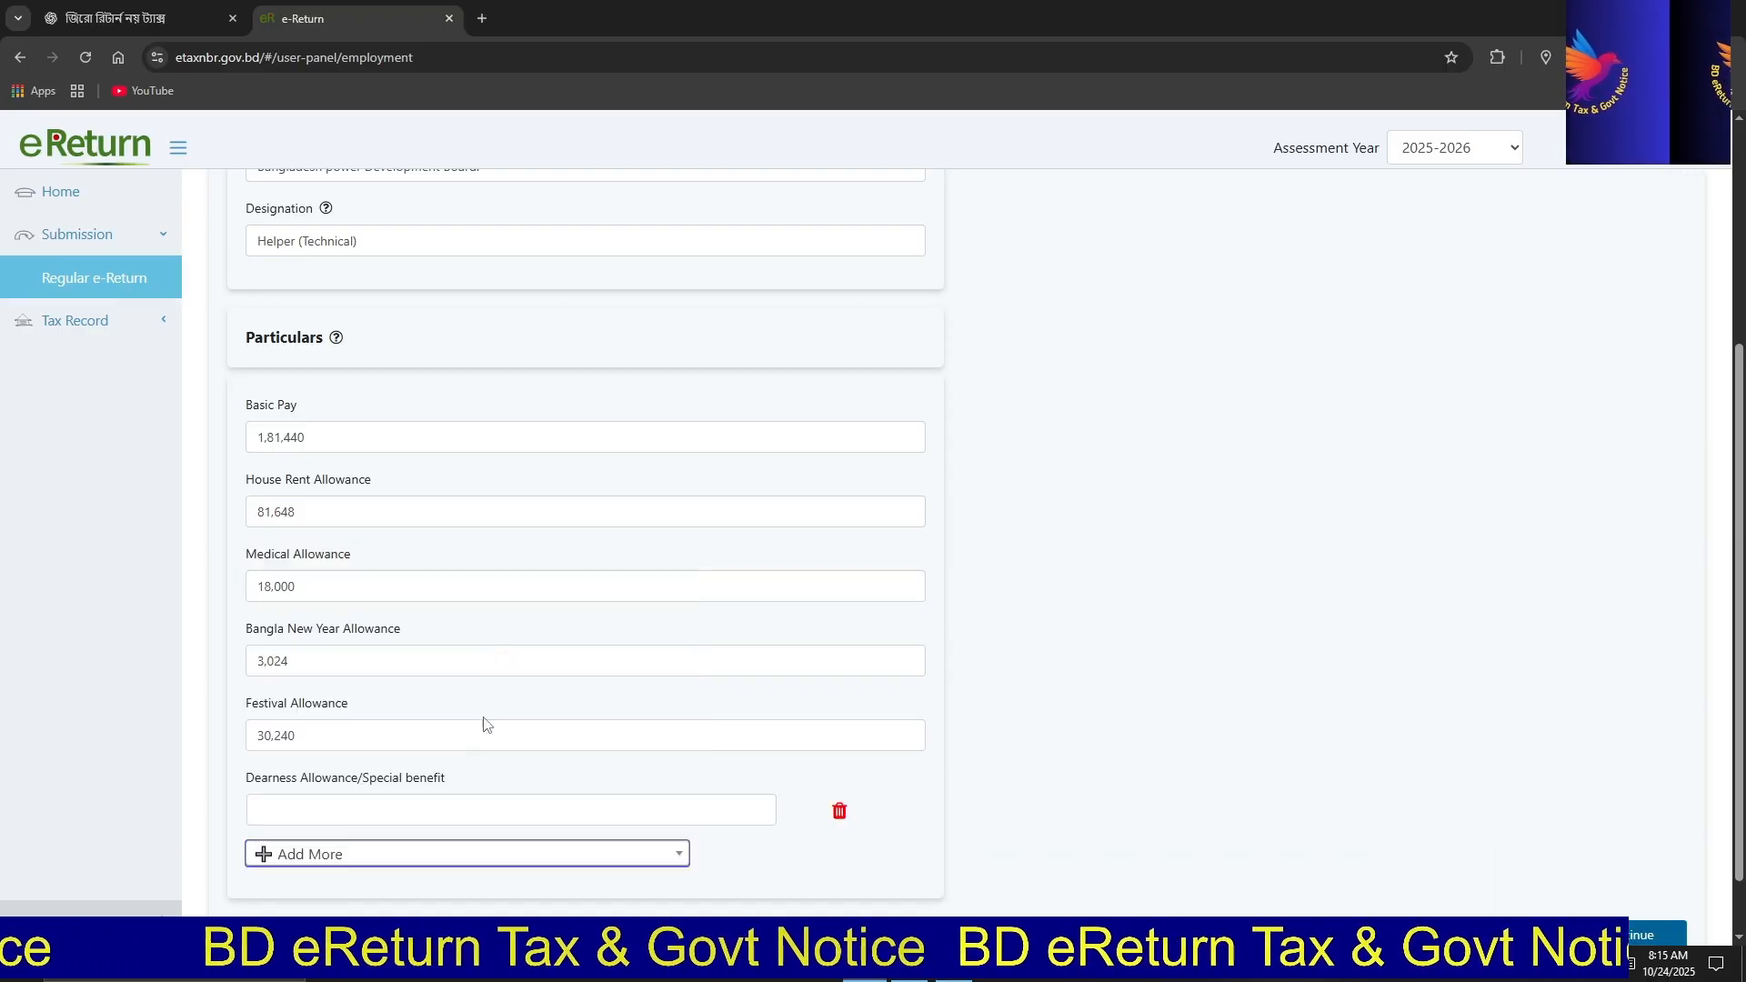
{"action": "scroll", "coordinate": [555, 762], "scroll_direction": "down", "scroll_amount": 1}
{"action": "left_click", "coordinate": [452, 737]}
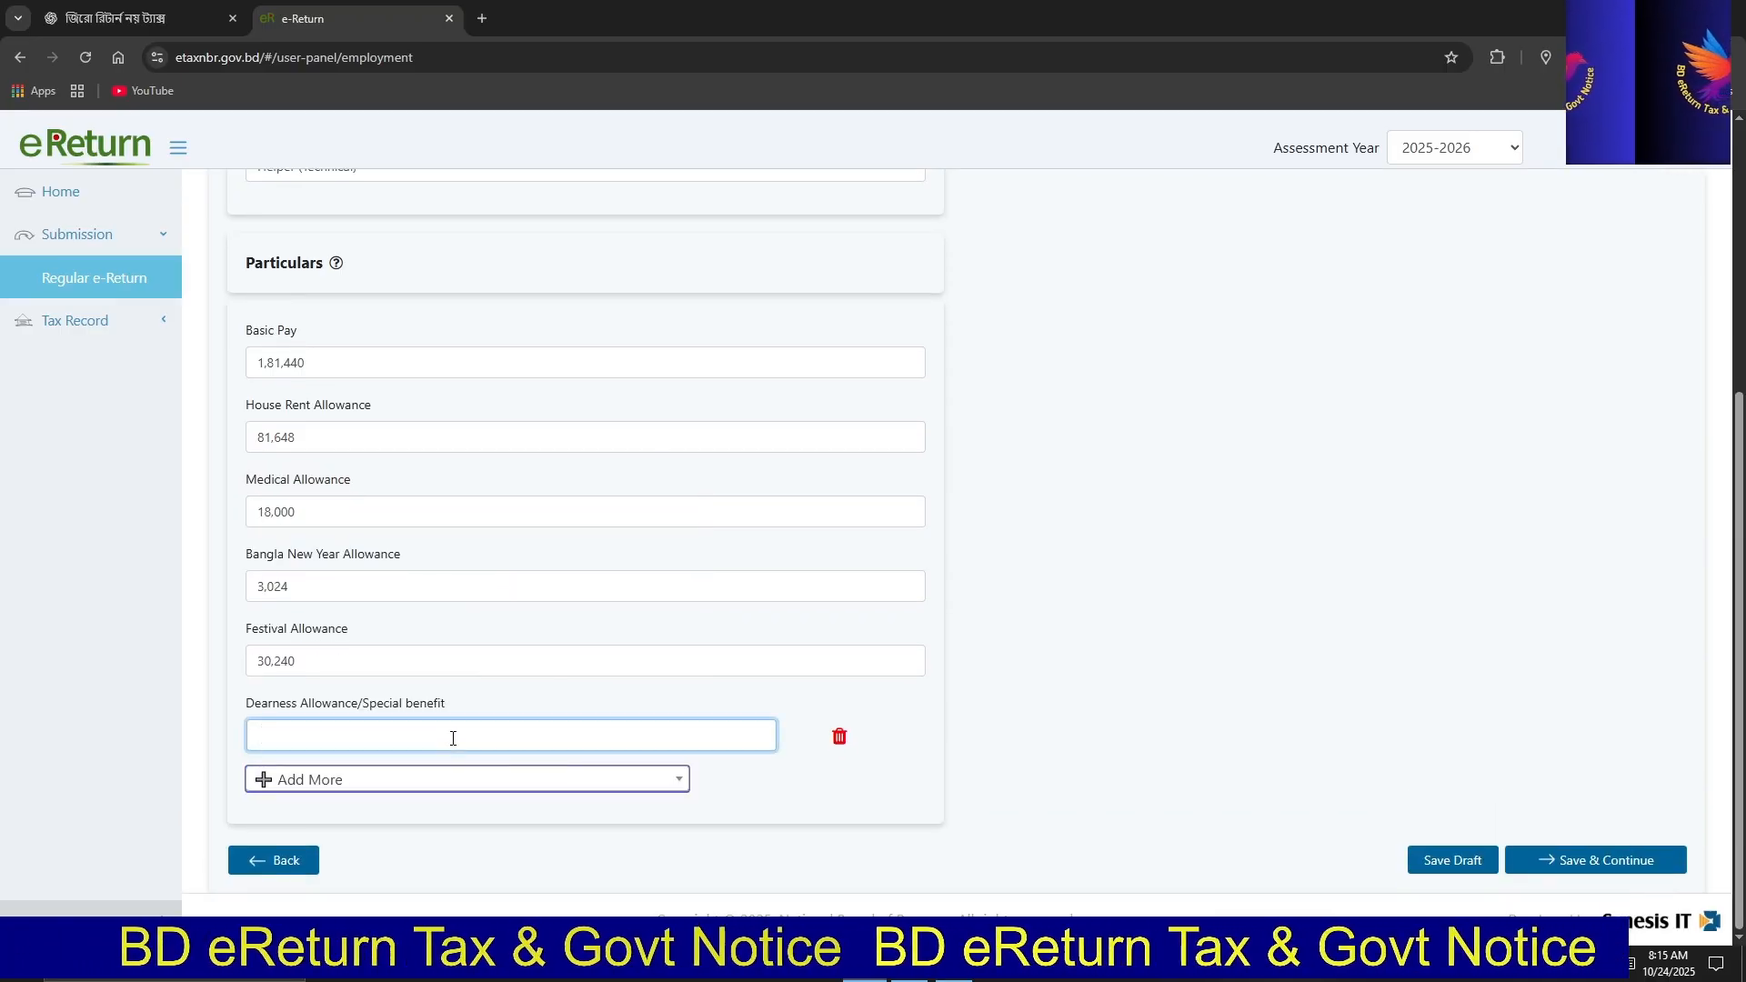
{"action": "type", "text": "120000"}
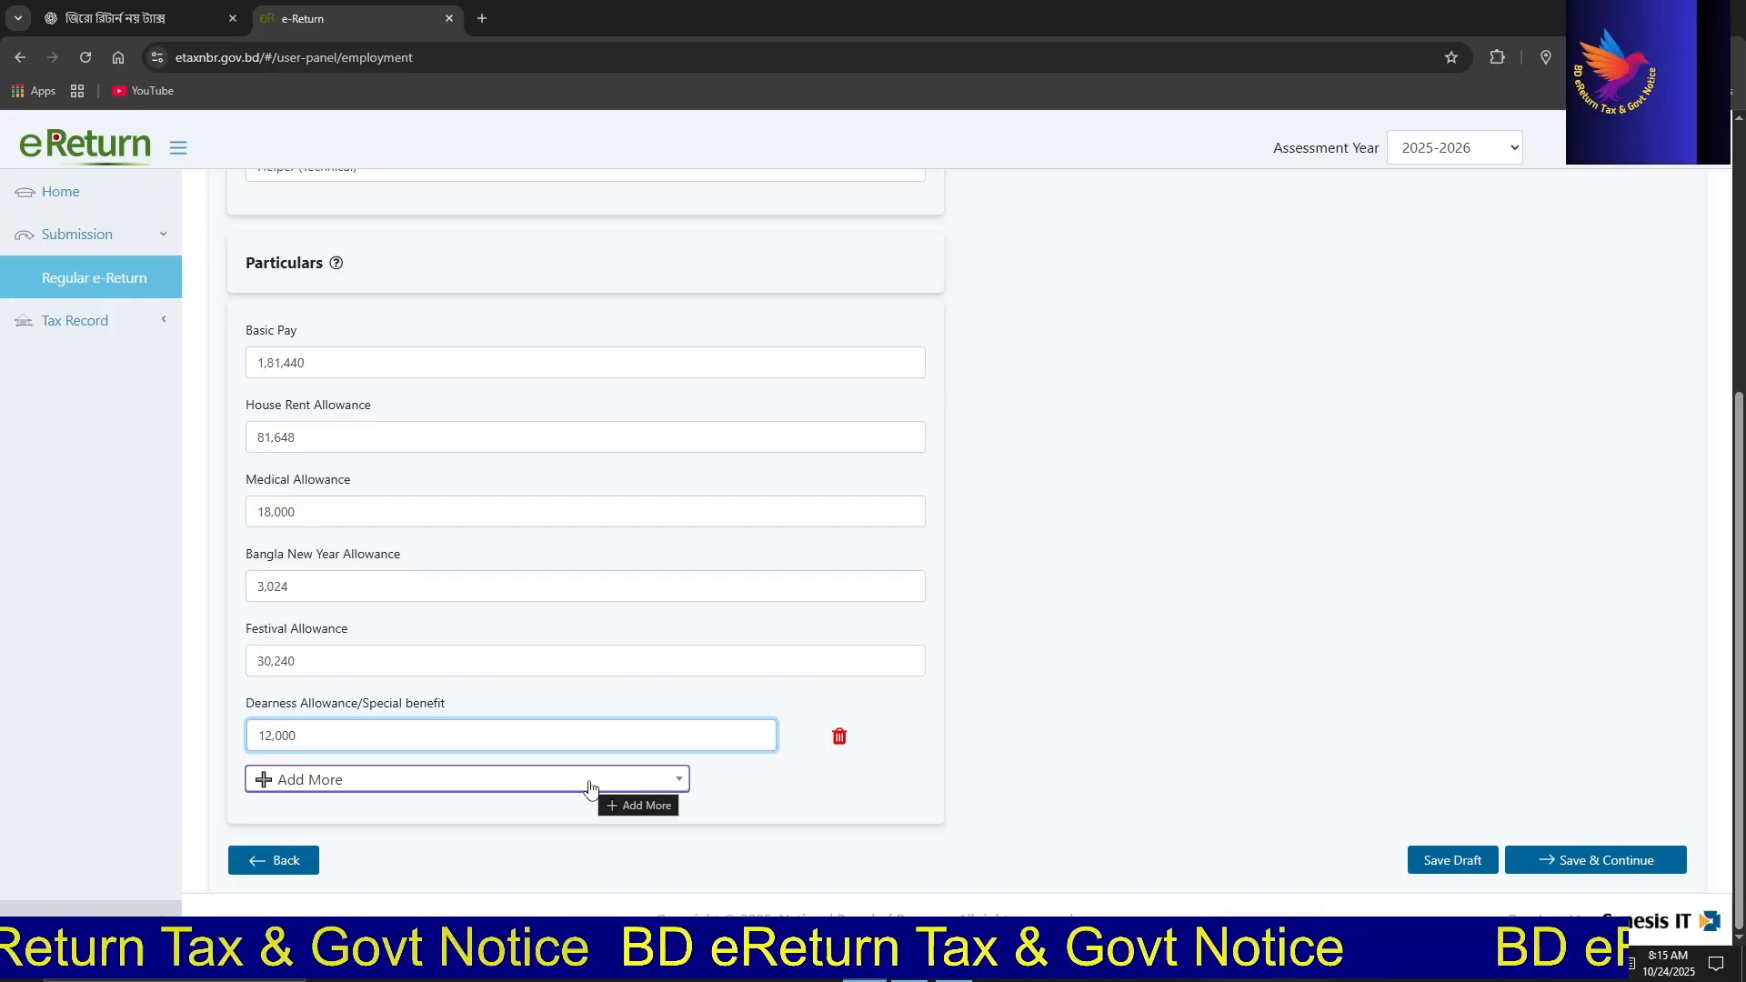
Add a GPF Interest line and enter 9,618 as its amount
{"action": "left_click", "coordinate": [589, 788]}
{"action": "scroll", "coordinate": [555, 714], "scroll_direction": "down", "scroll_amount": 3}
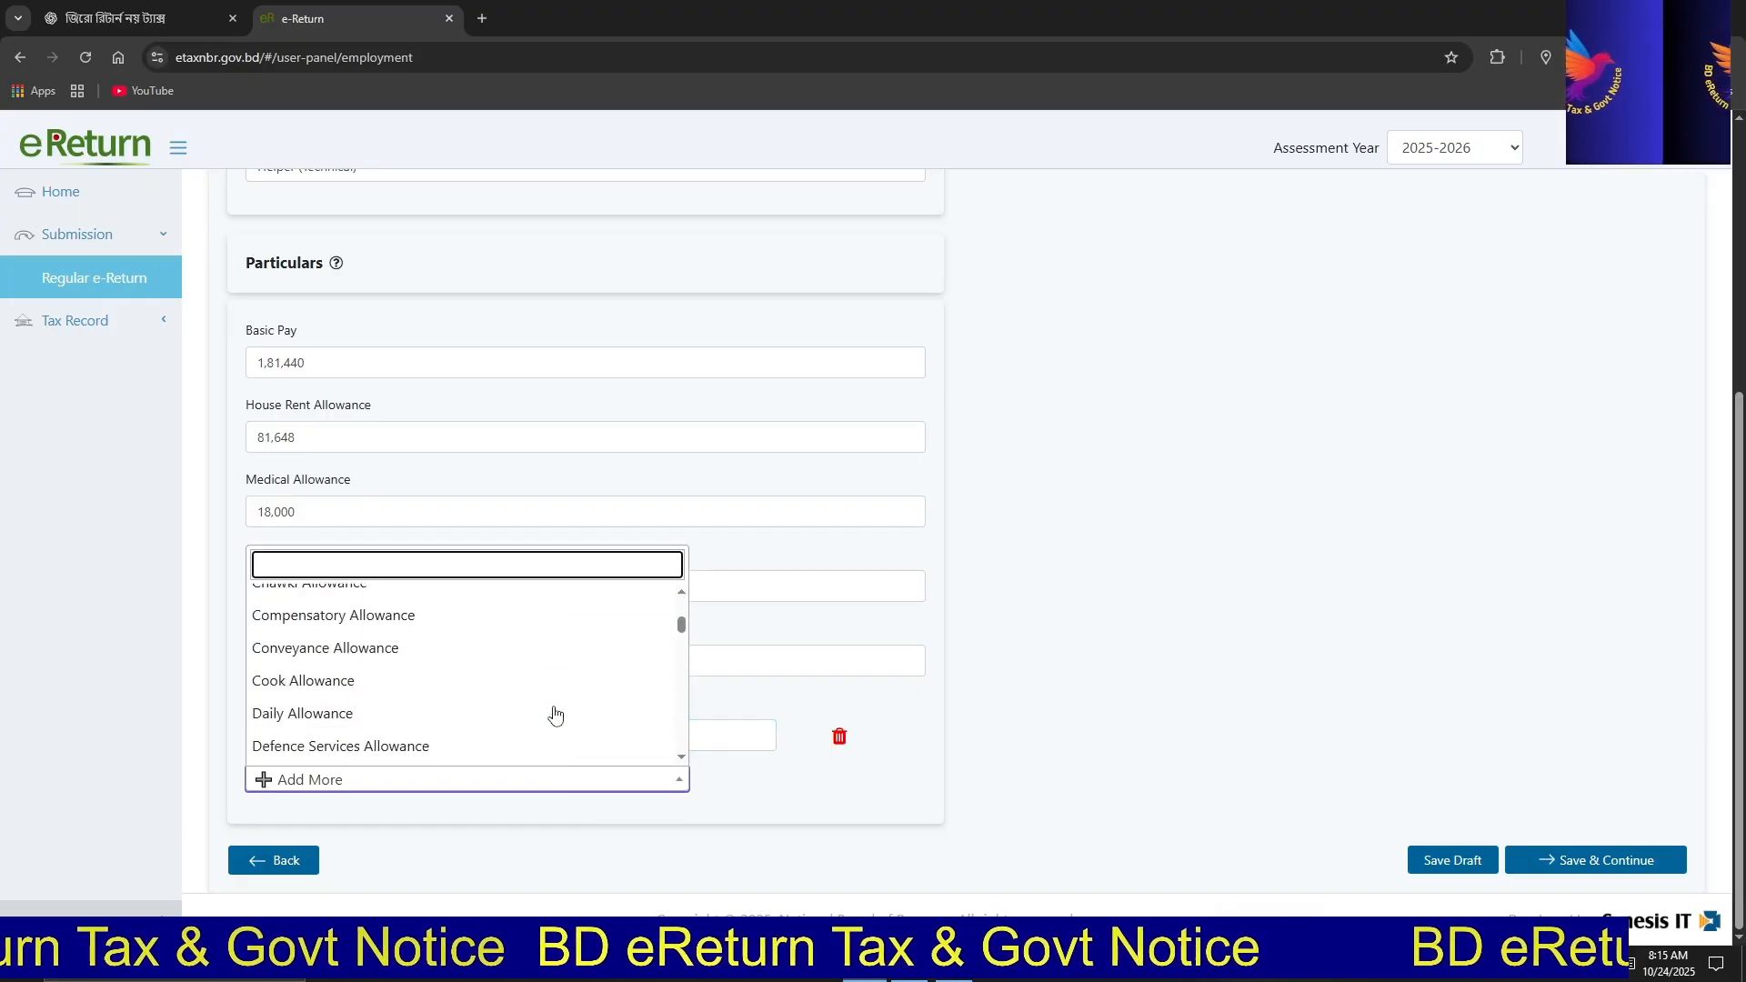
{"action": "scroll", "coordinate": [551, 696], "scroll_direction": "down", "scroll_amount": 1}
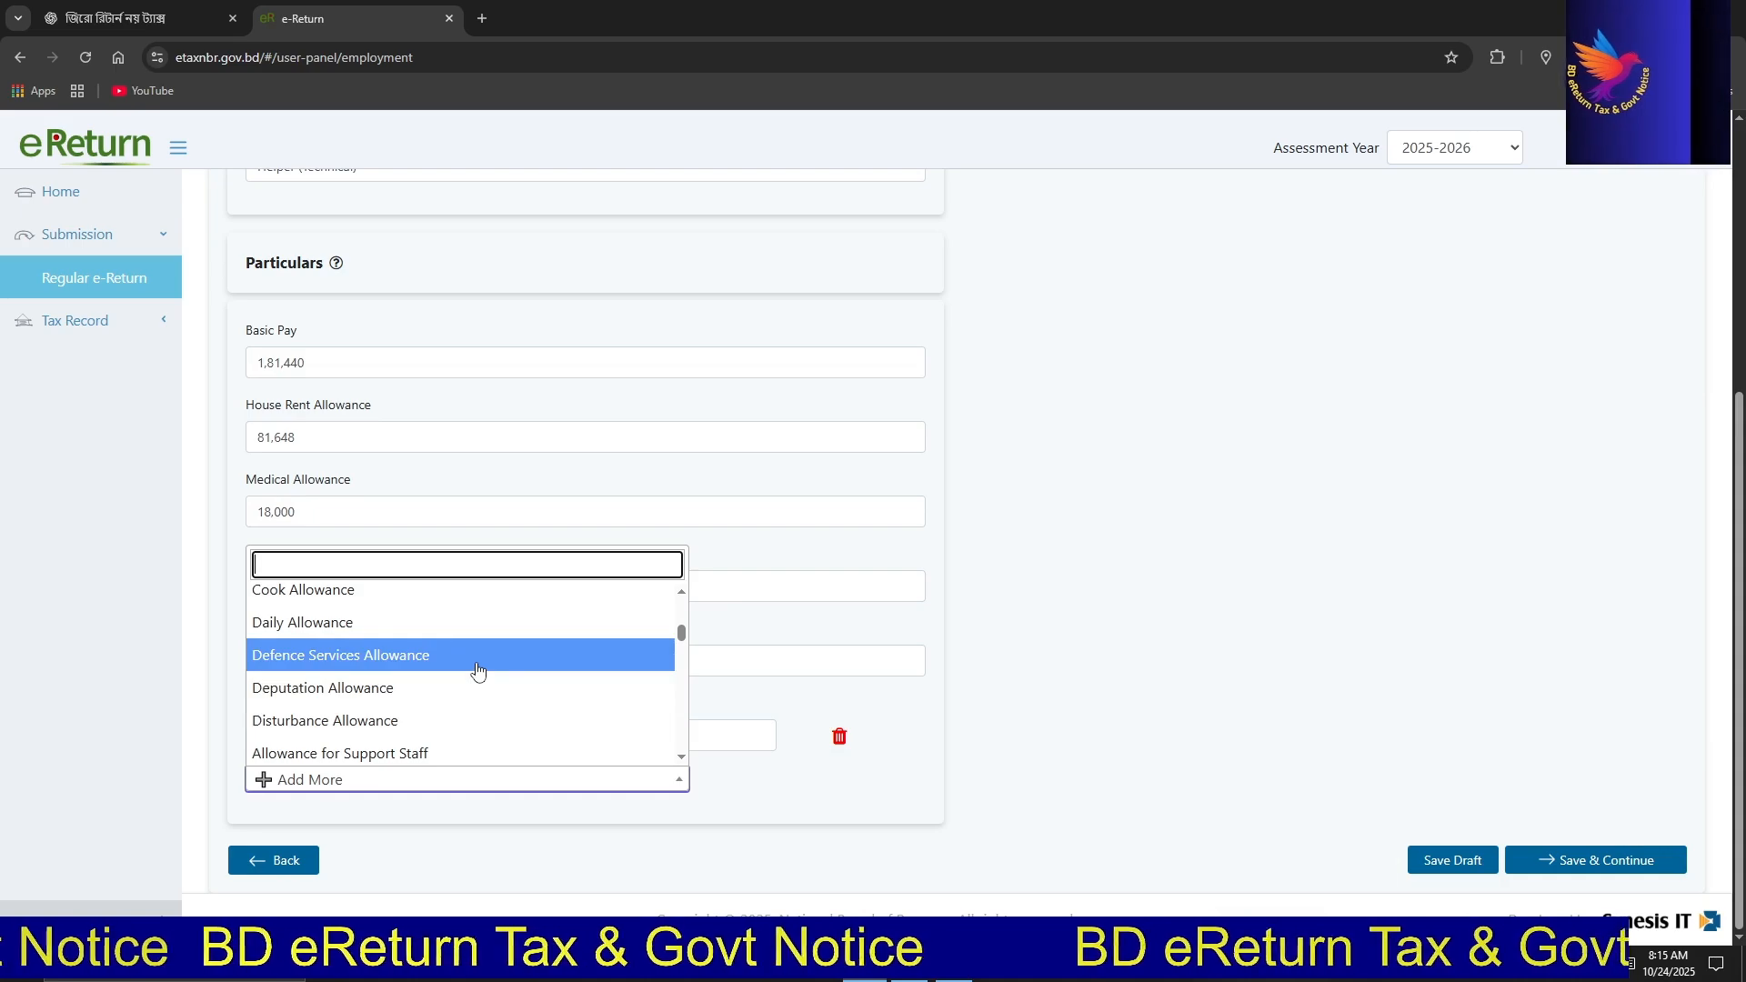
{"action": "scroll", "coordinate": [478, 672], "scroll_direction": "down", "scroll_amount": 1}
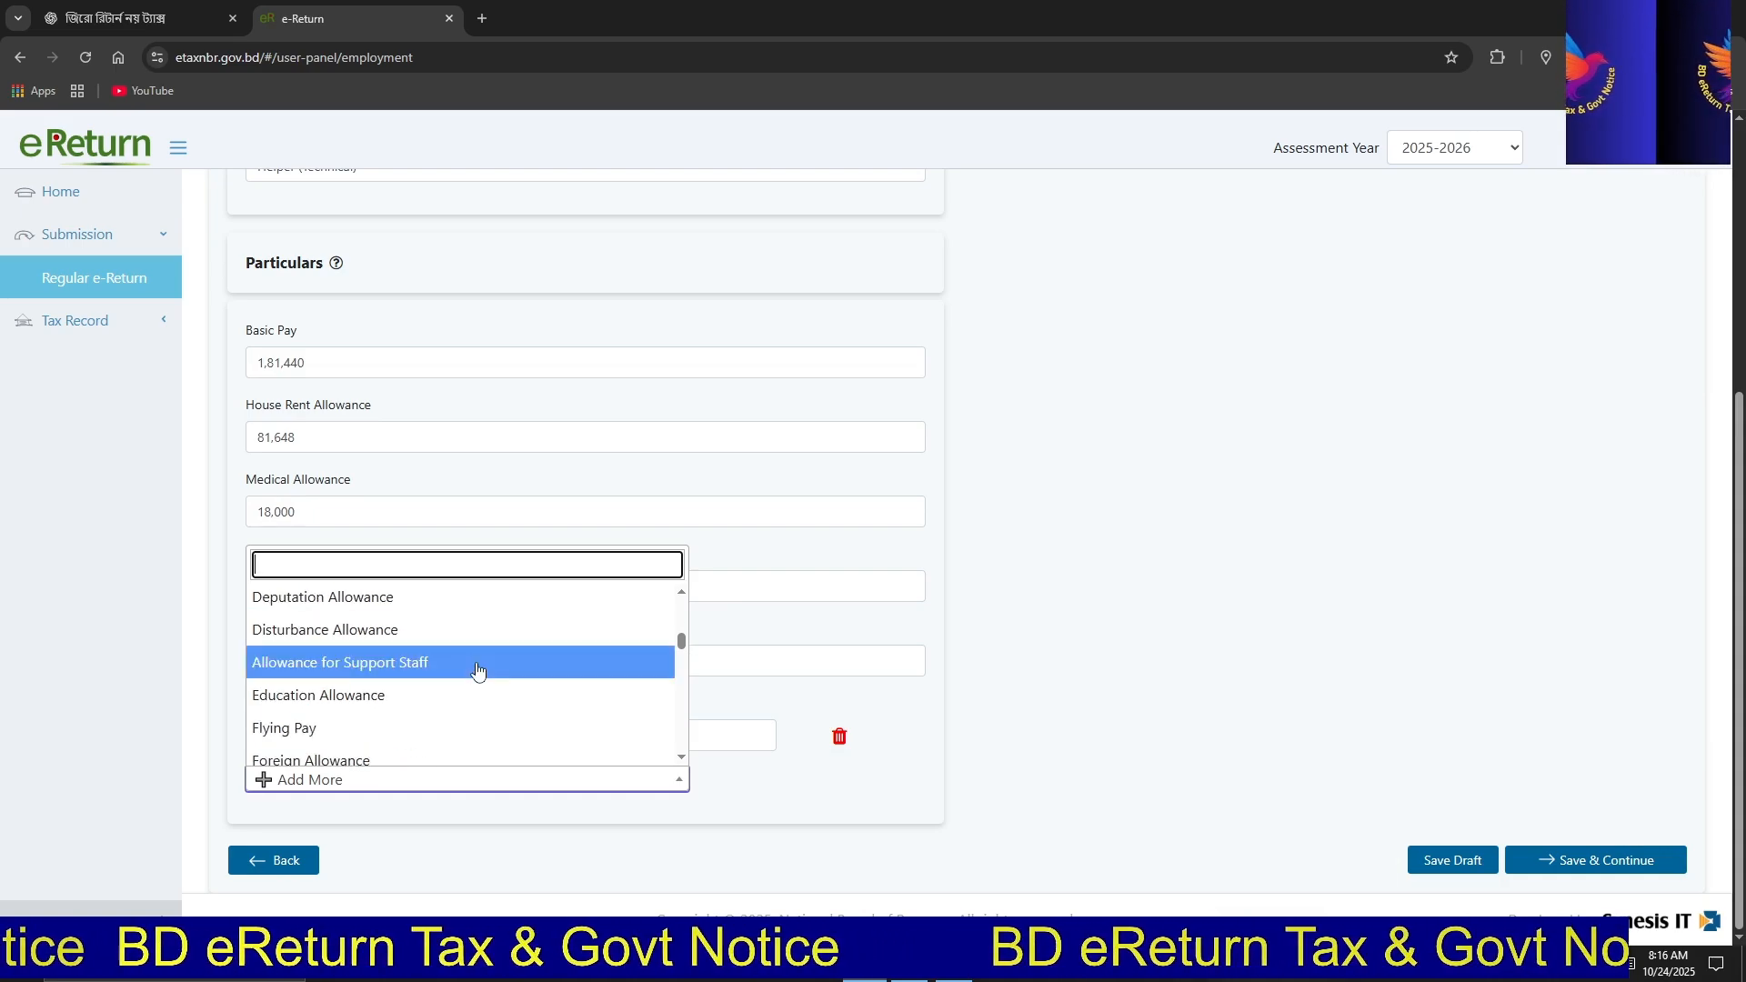
{"action": "scroll", "coordinate": [476, 670], "scroll_direction": "down", "scroll_amount": 1}
{"action": "scroll", "coordinate": [438, 632], "scroll_direction": "up", "scroll_amount": 1}
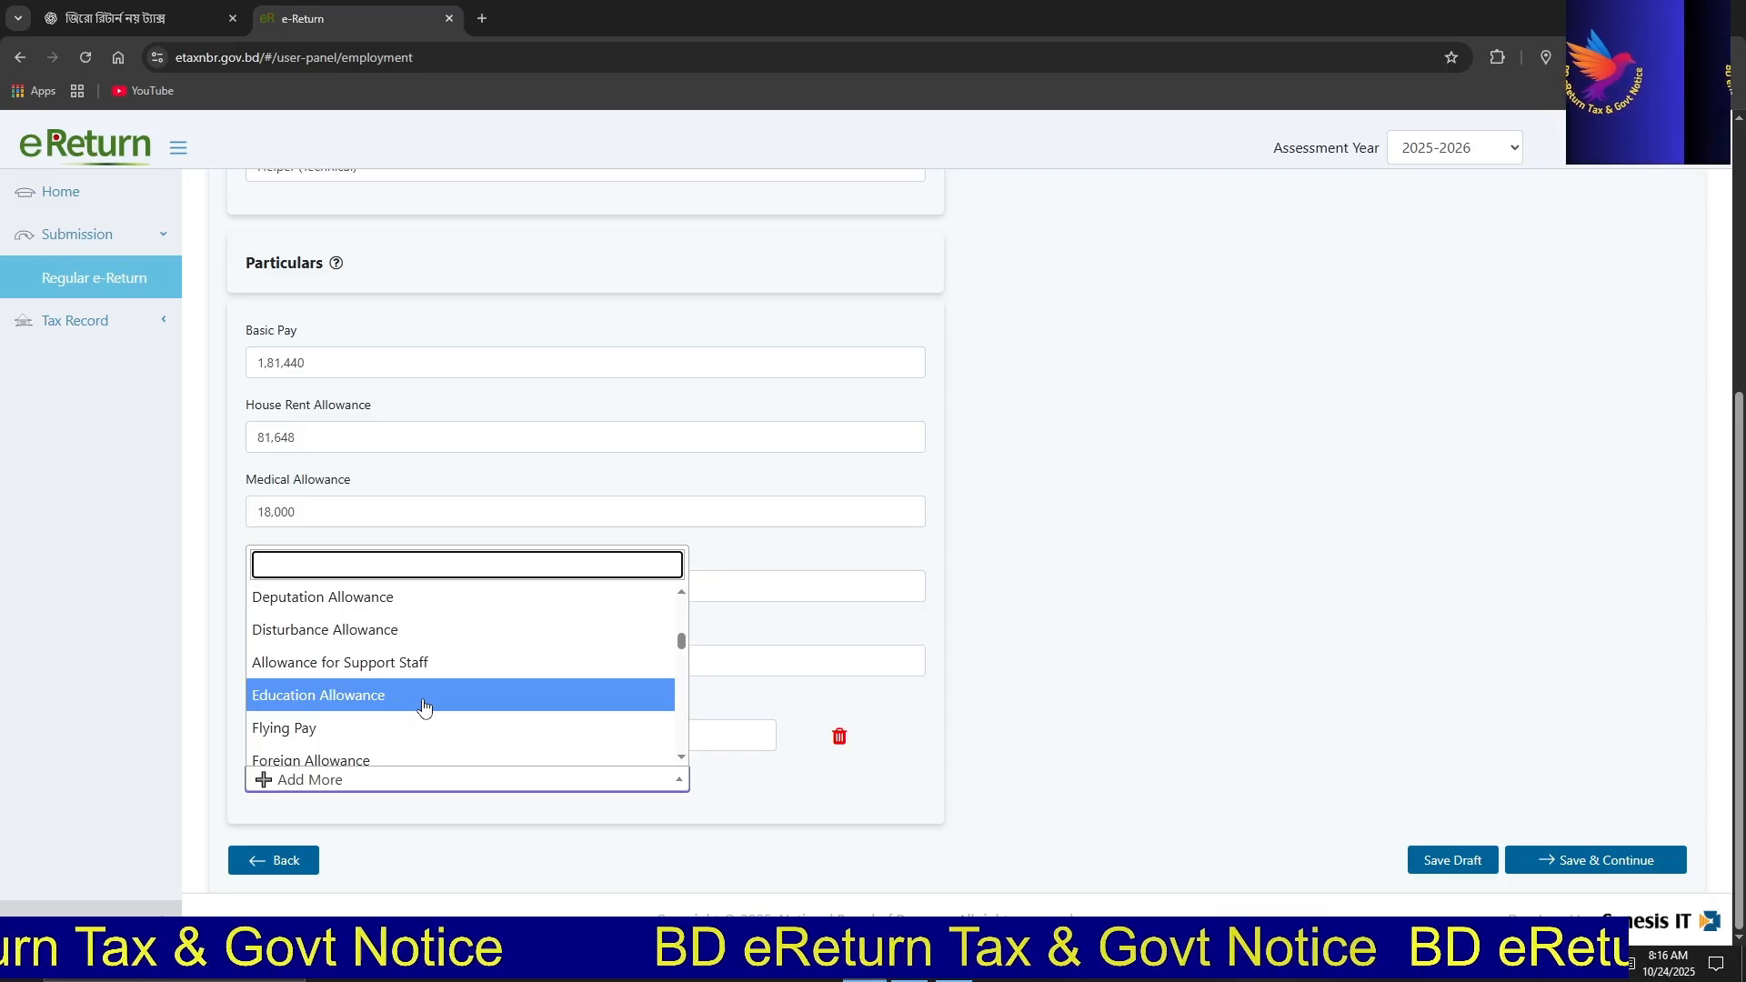
{"action": "scroll", "coordinate": [424, 707], "scroll_direction": "down", "scroll_amount": 1}
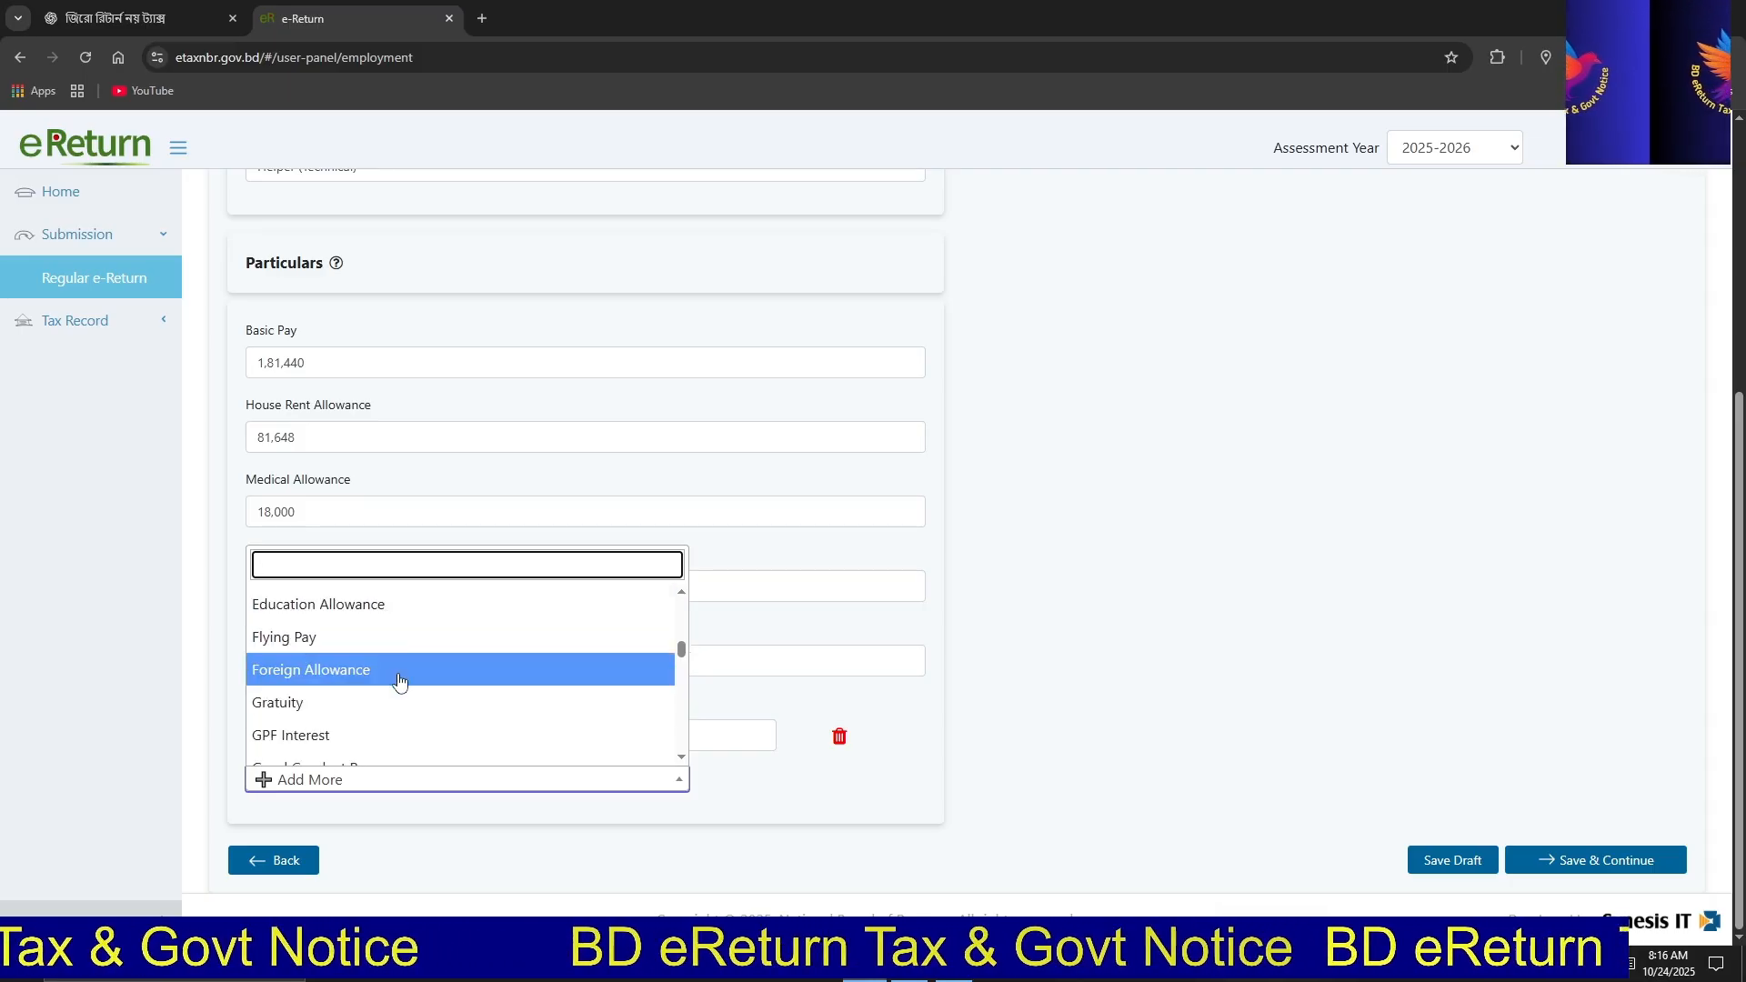
{"action": "scroll", "coordinate": [371, 718], "scroll_direction": "down", "scroll_amount": 1}
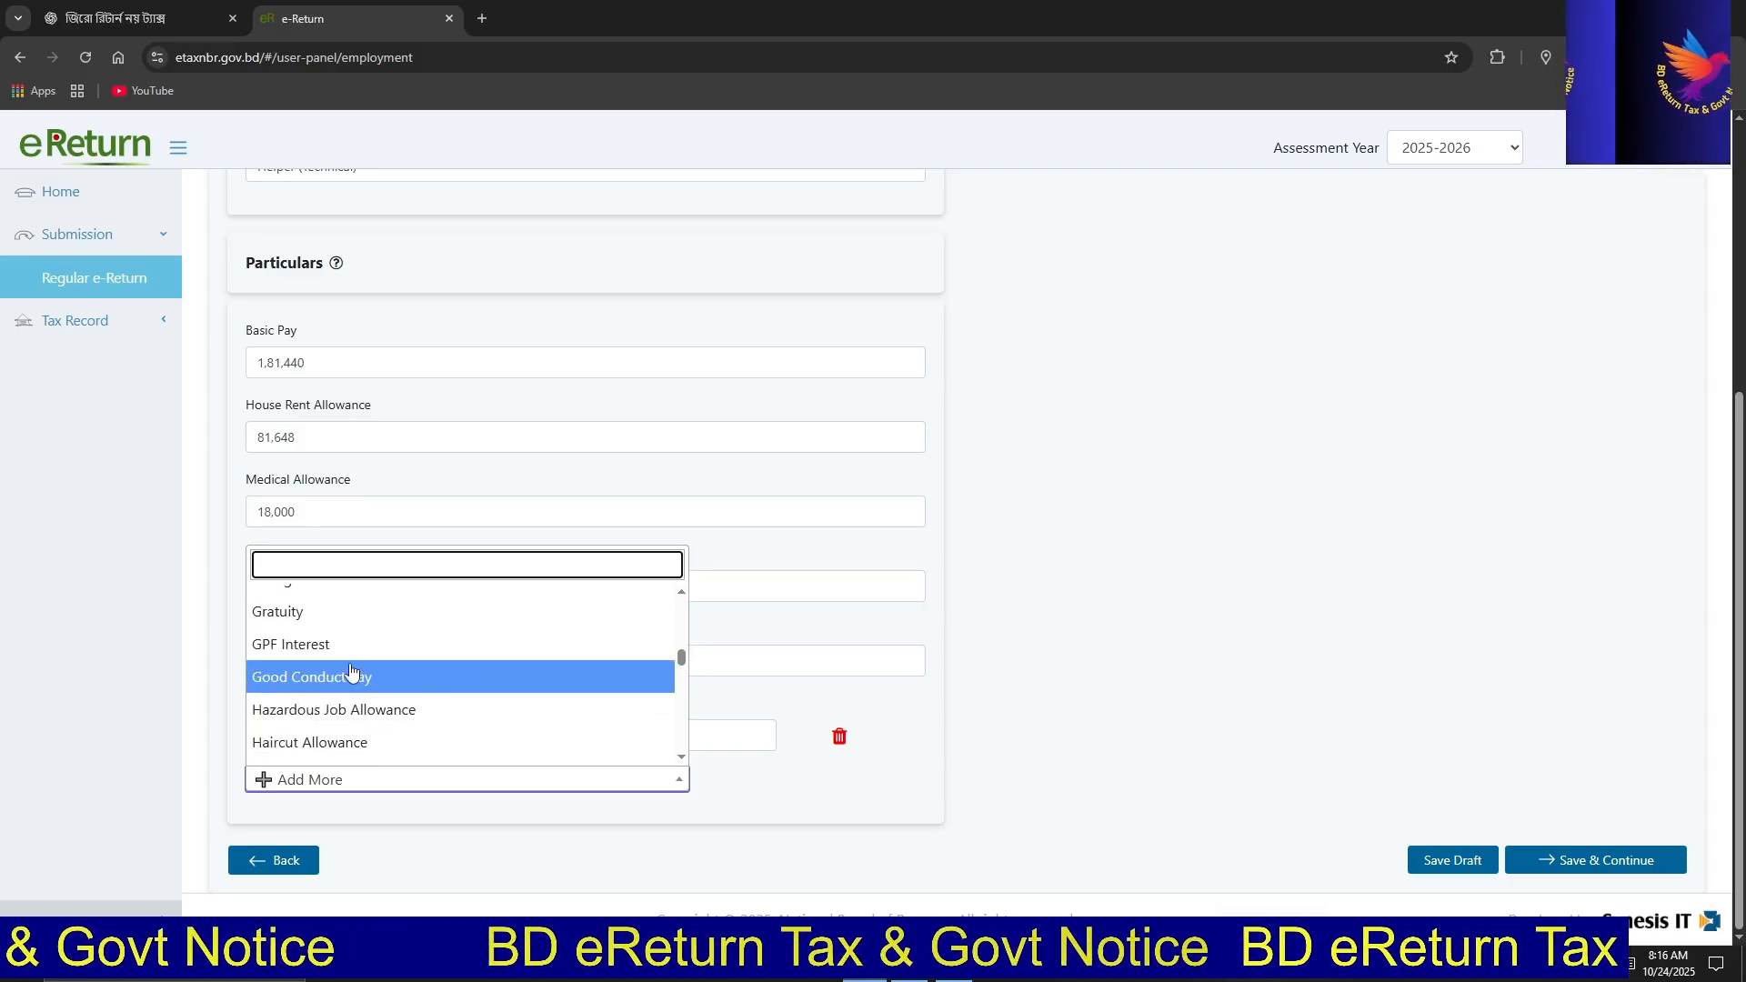
{"action": "left_click", "coordinate": [449, 650]}
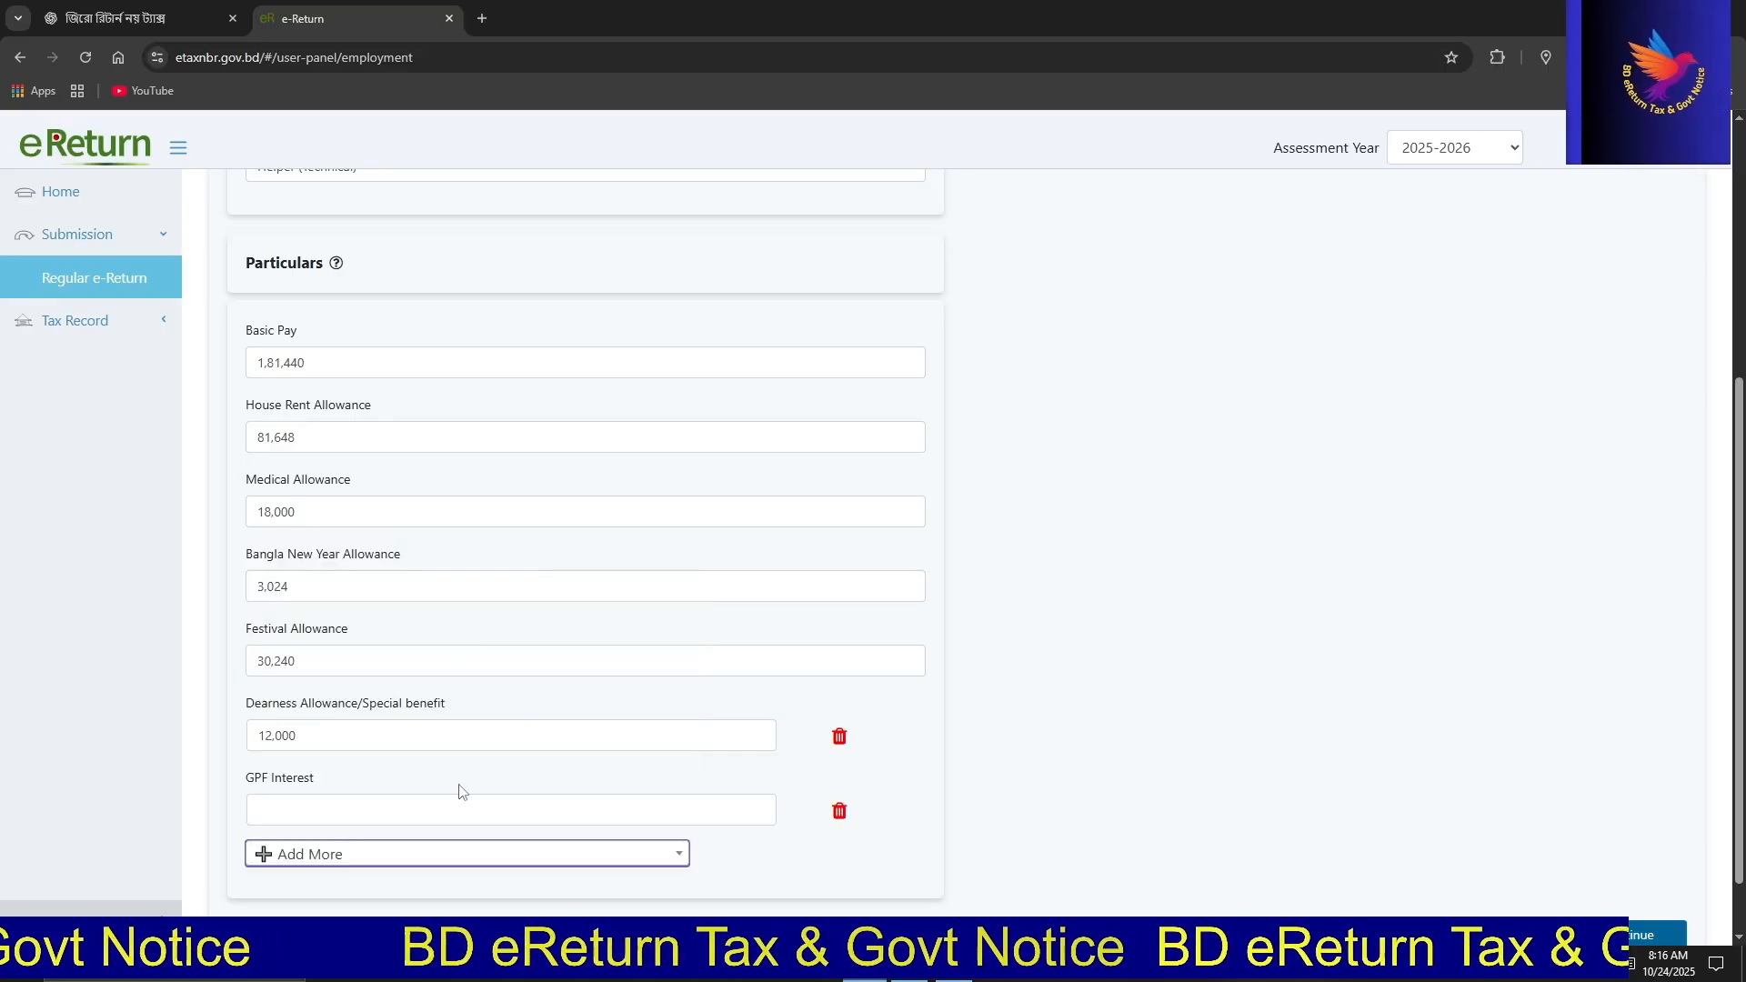
{"action": "scroll", "coordinate": [460, 792], "scroll_direction": "down", "scroll_amount": 1}
{"action": "left_click", "coordinate": [494, 733]}
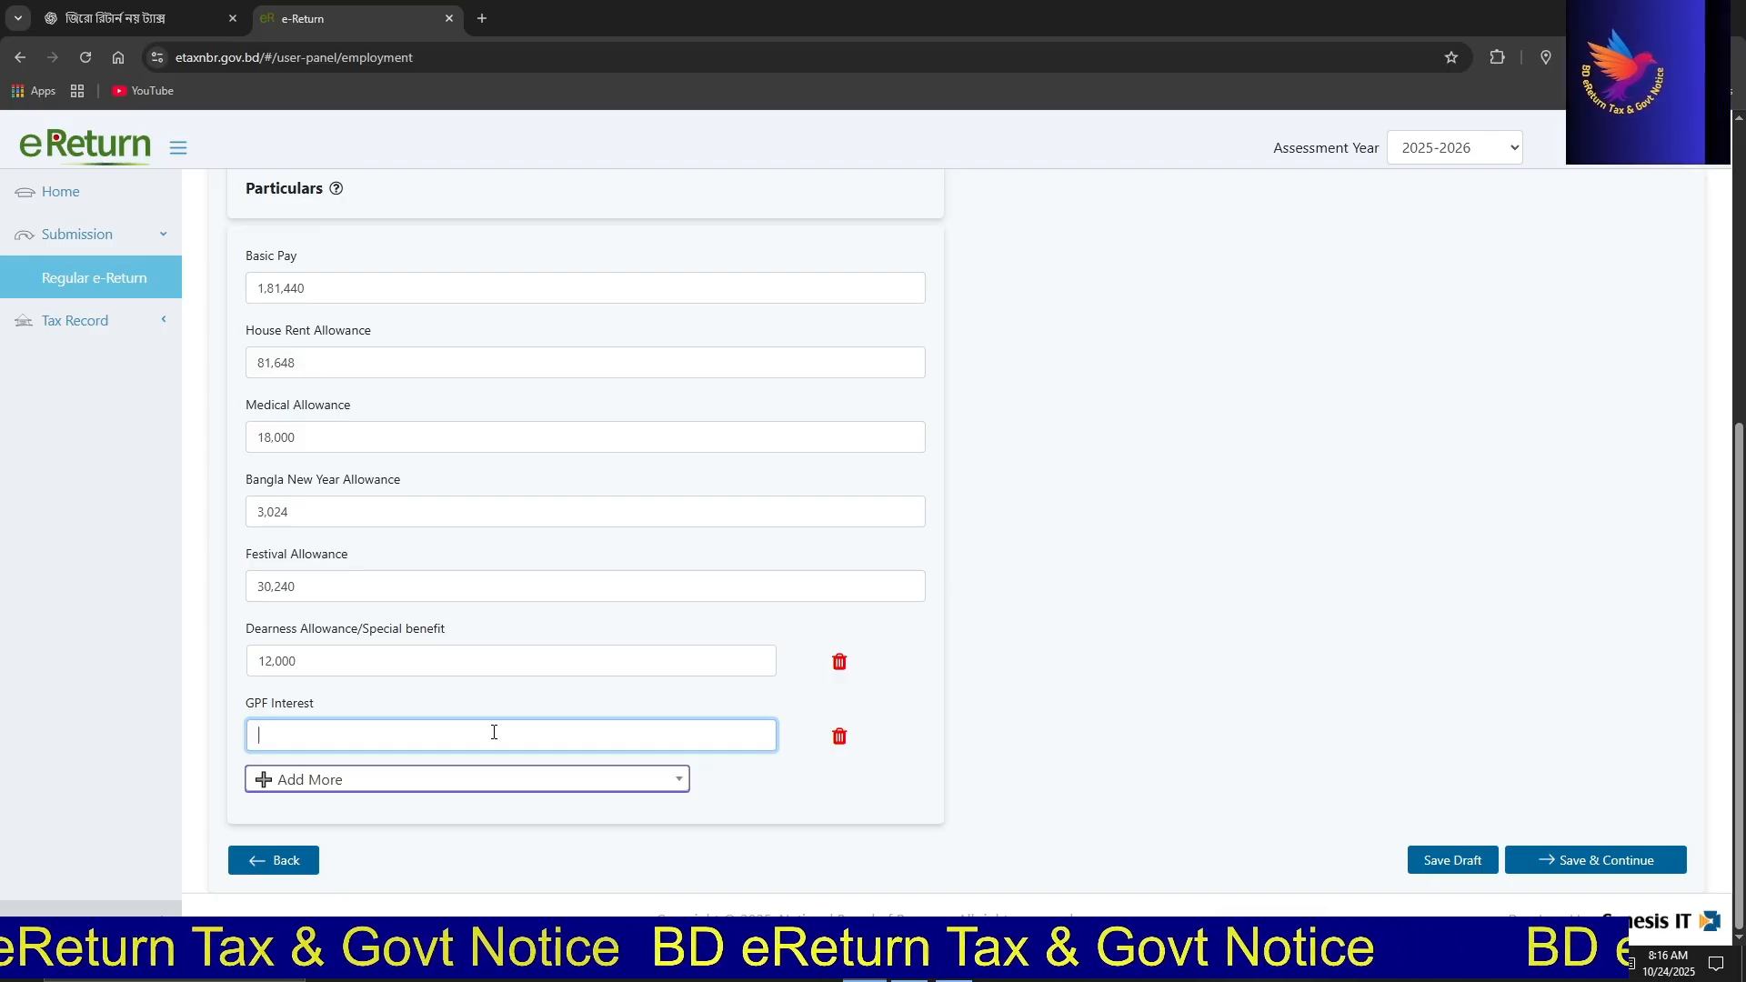
{"action": "type", "text": "9,61"}
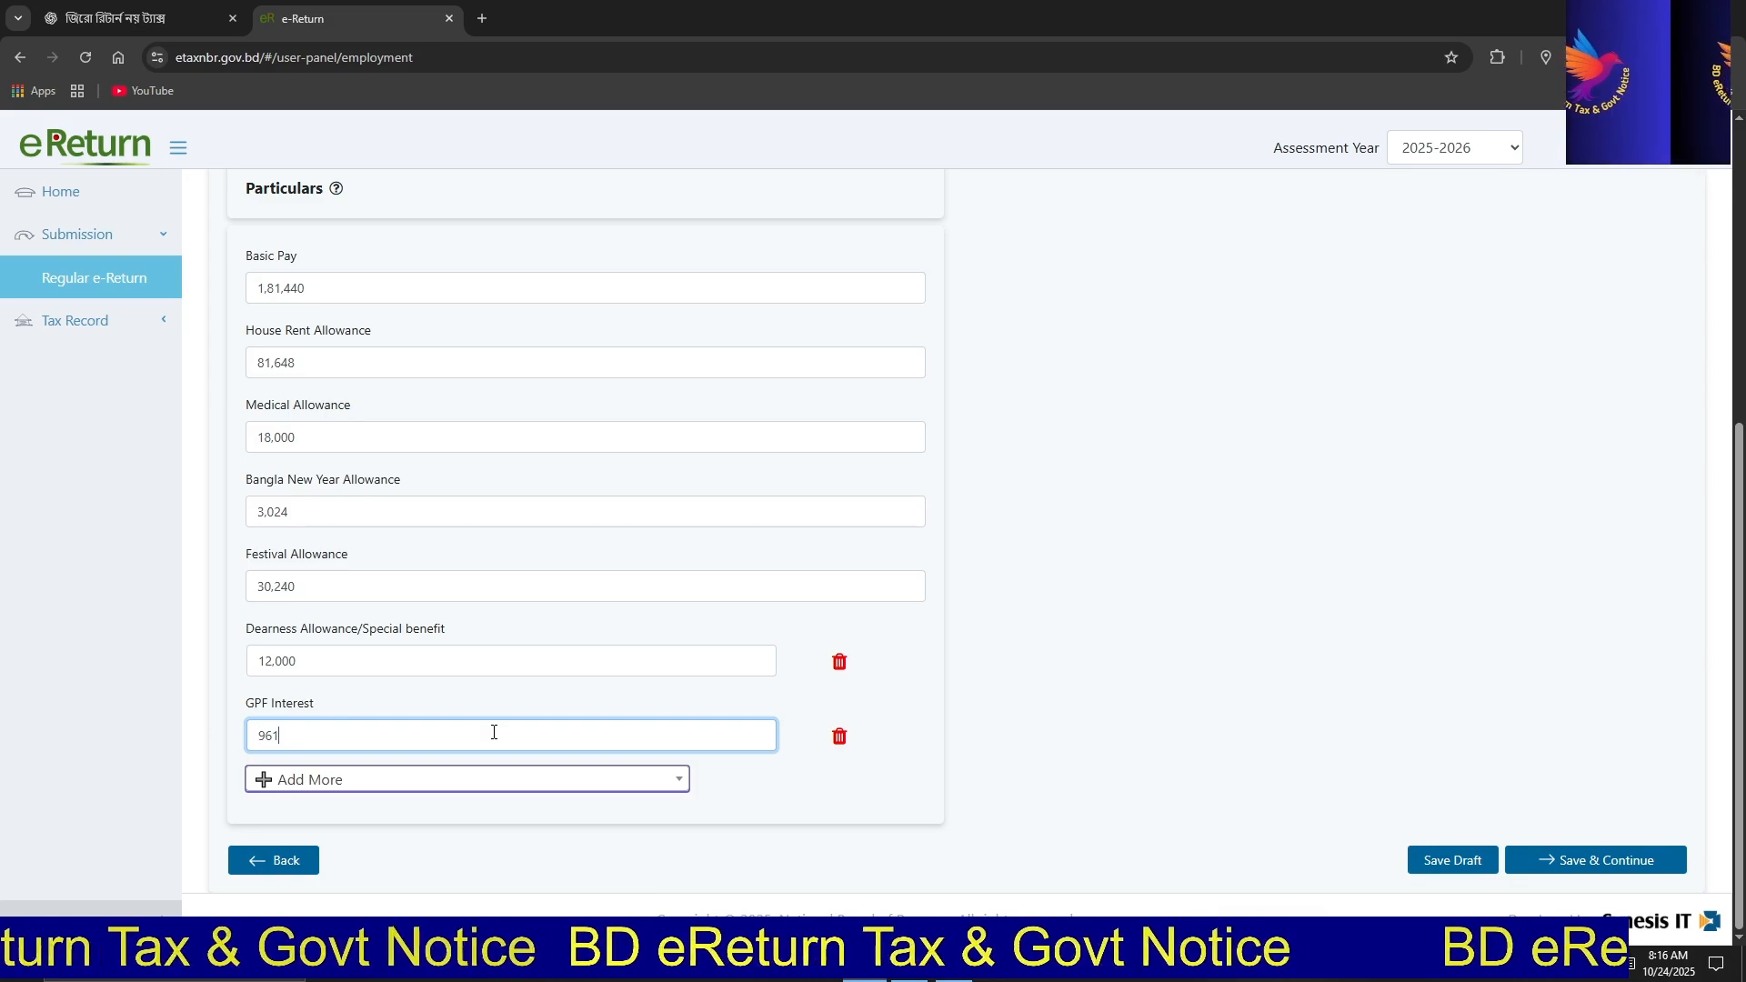
{"action": "type", "text": "8"}
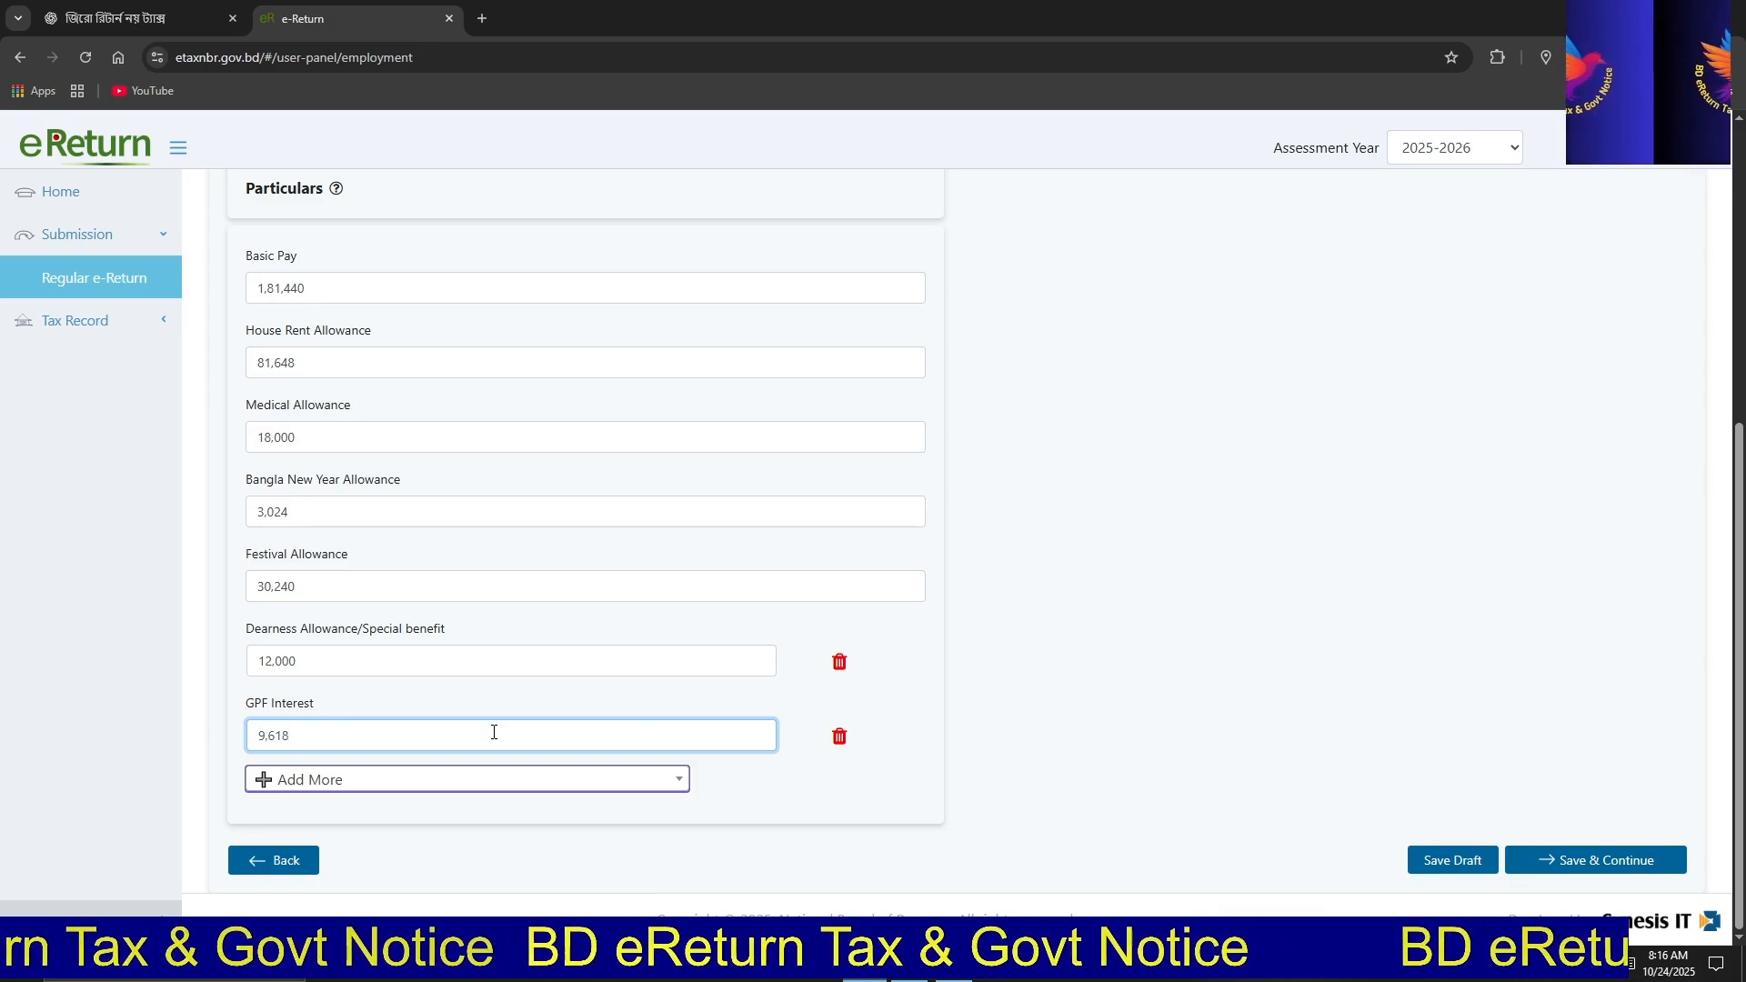
Add an Overtime Allowance line below GPF Interest and enter 1,89,119 as its amount
{"action": "left_click", "coordinate": [592, 782]}
{"action": "scroll", "coordinate": [558, 670], "scroll_direction": "down", "scroll_amount": 4}
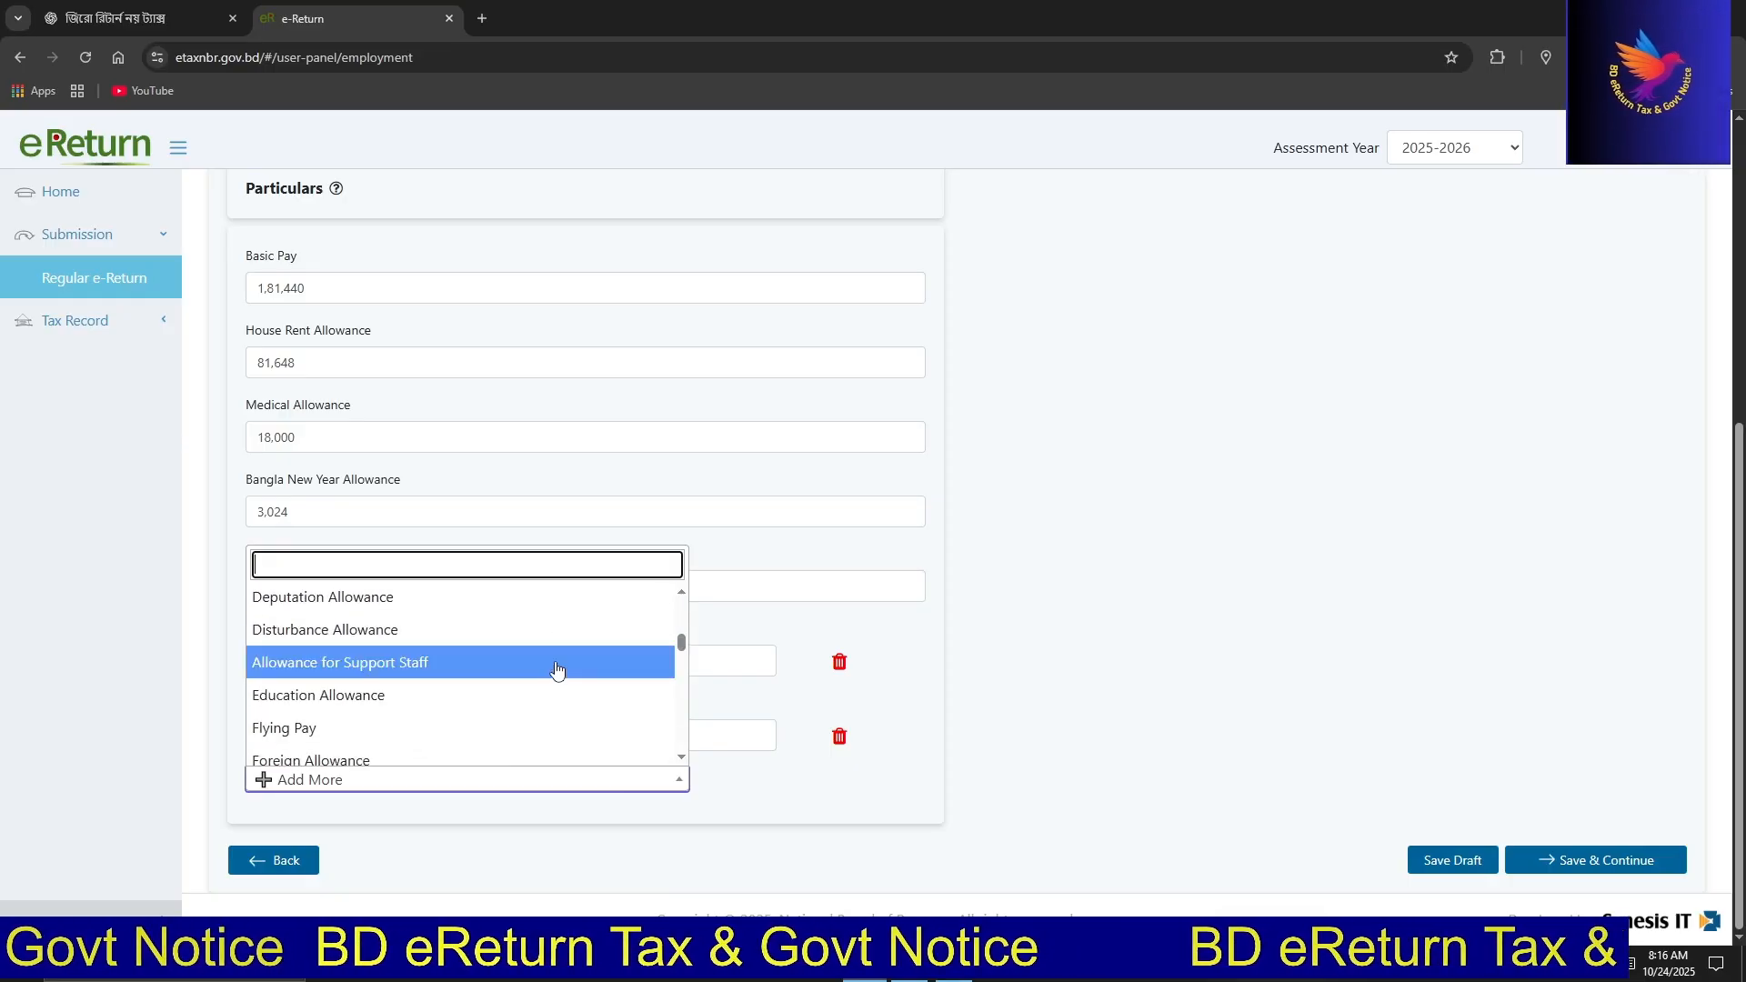
{"action": "scroll", "coordinate": [557, 670], "scroll_direction": "down", "scroll_amount": 3}
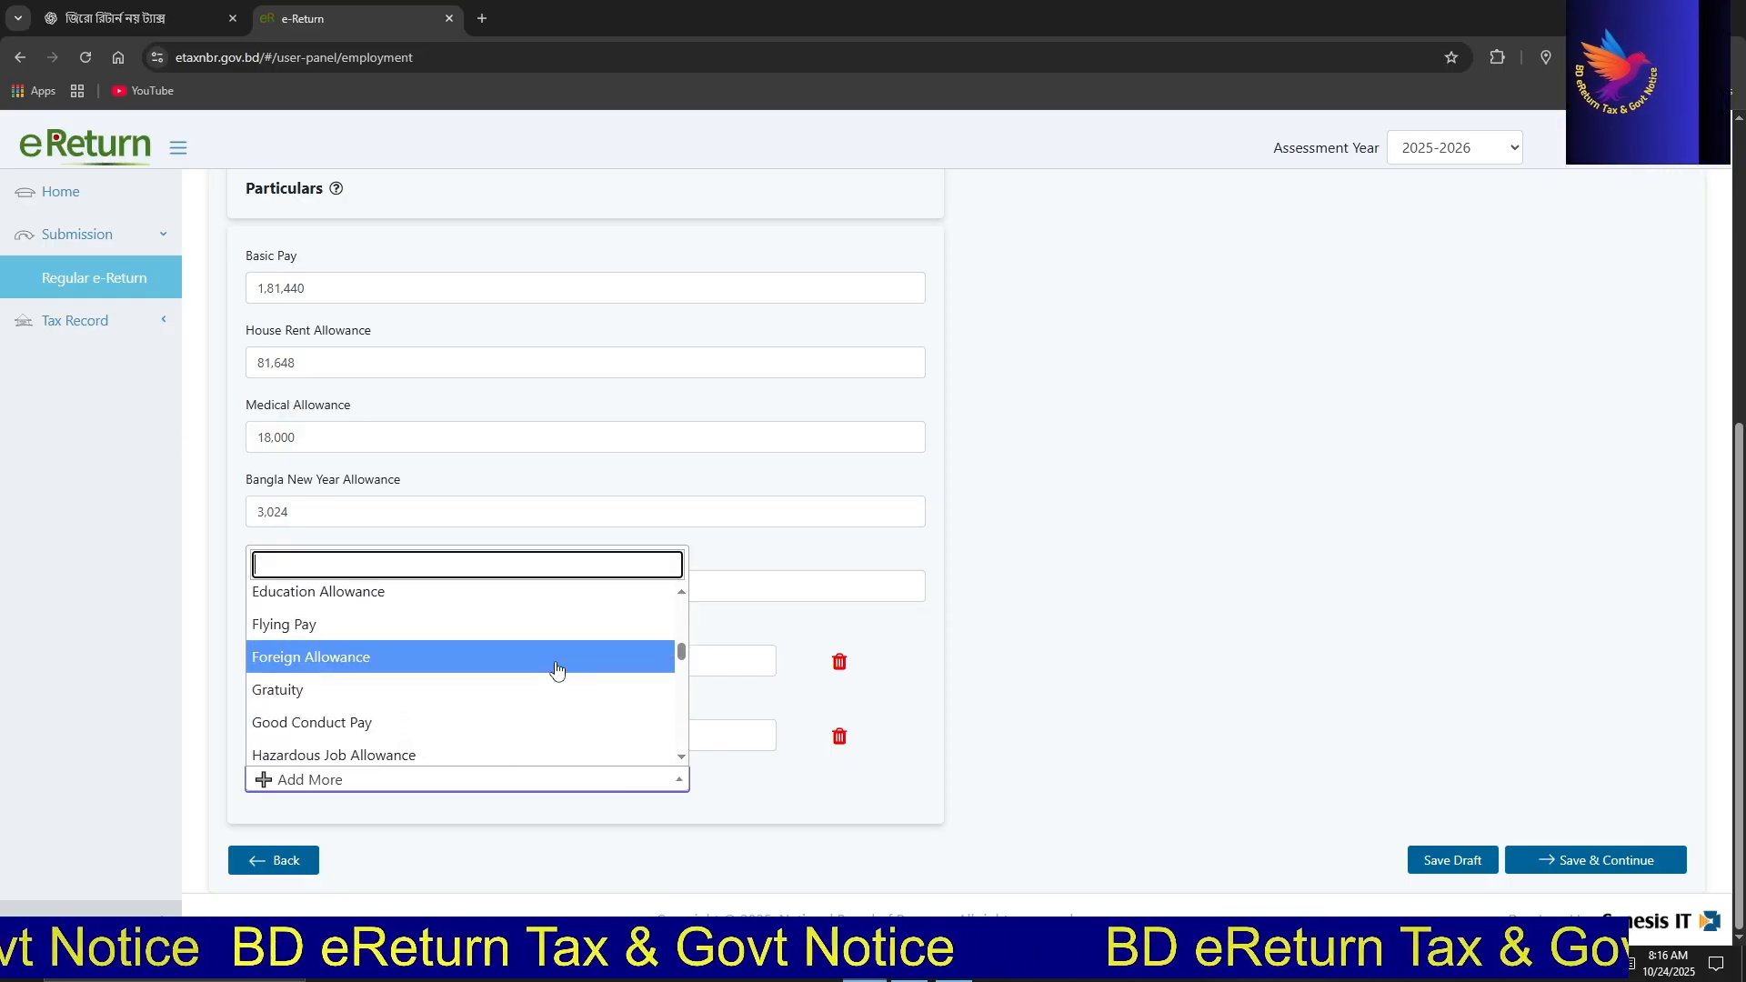
{"action": "scroll", "coordinate": [495, 673], "scroll_direction": "down", "scroll_amount": 1}
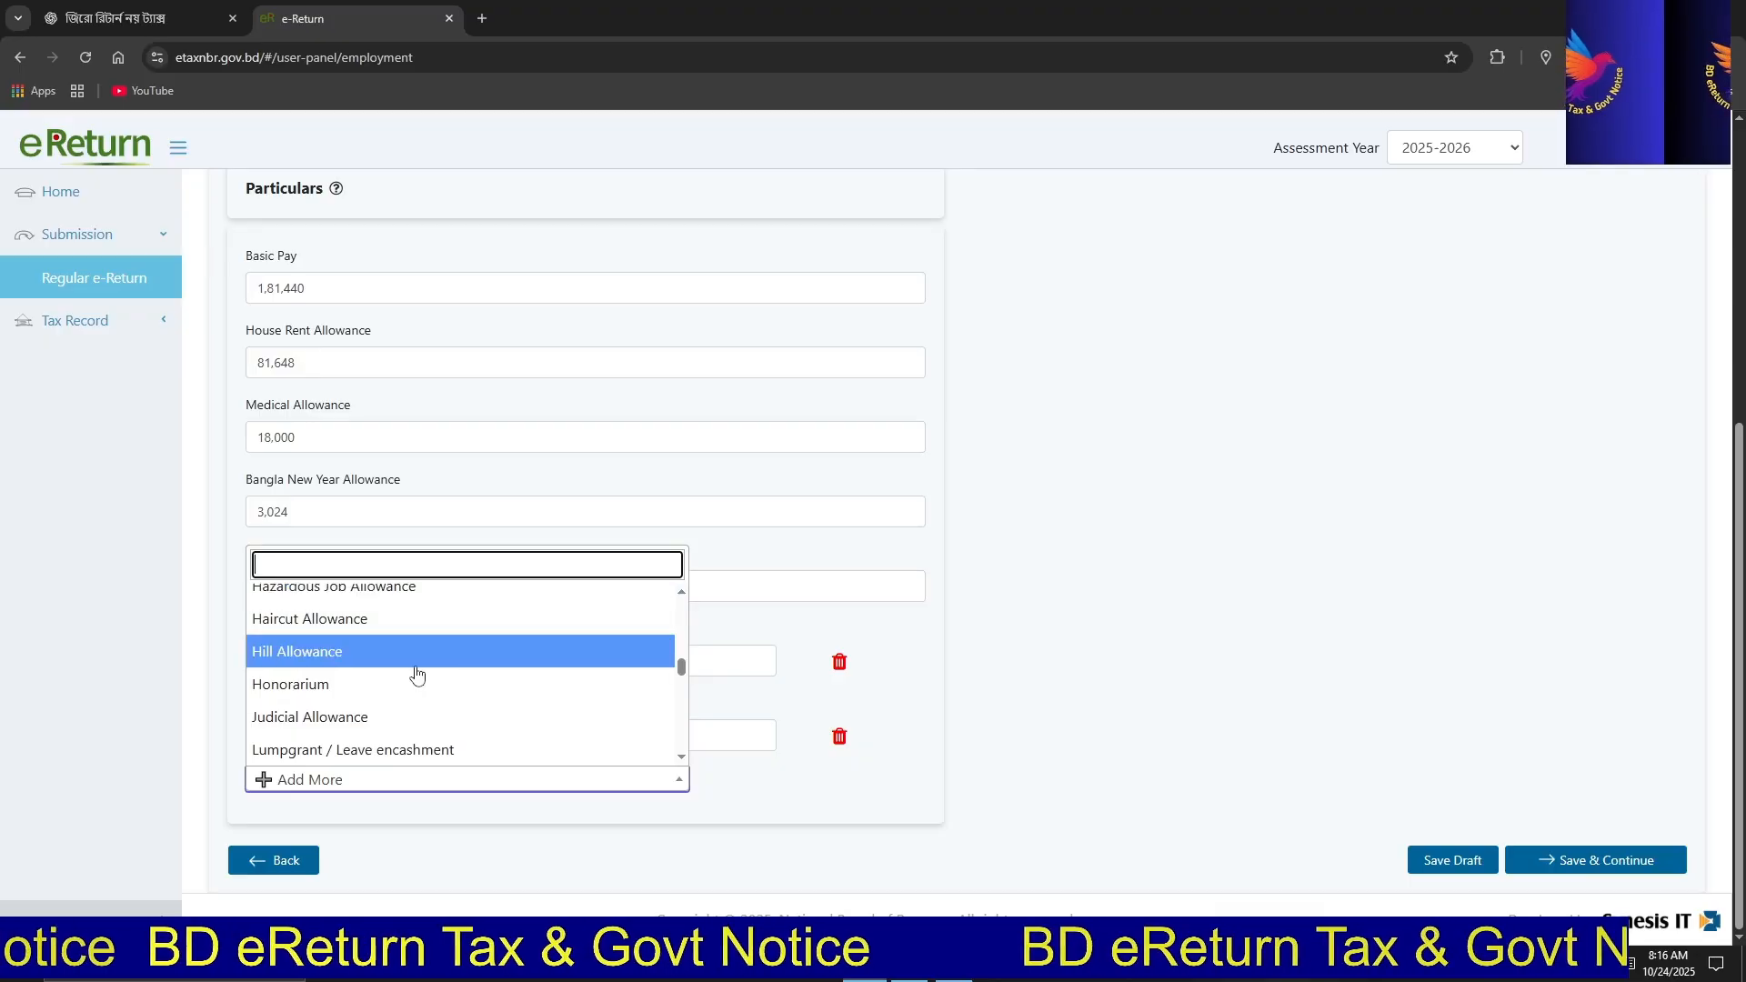
{"action": "scroll", "coordinate": [408, 677], "scroll_direction": "down", "scroll_amount": 1}
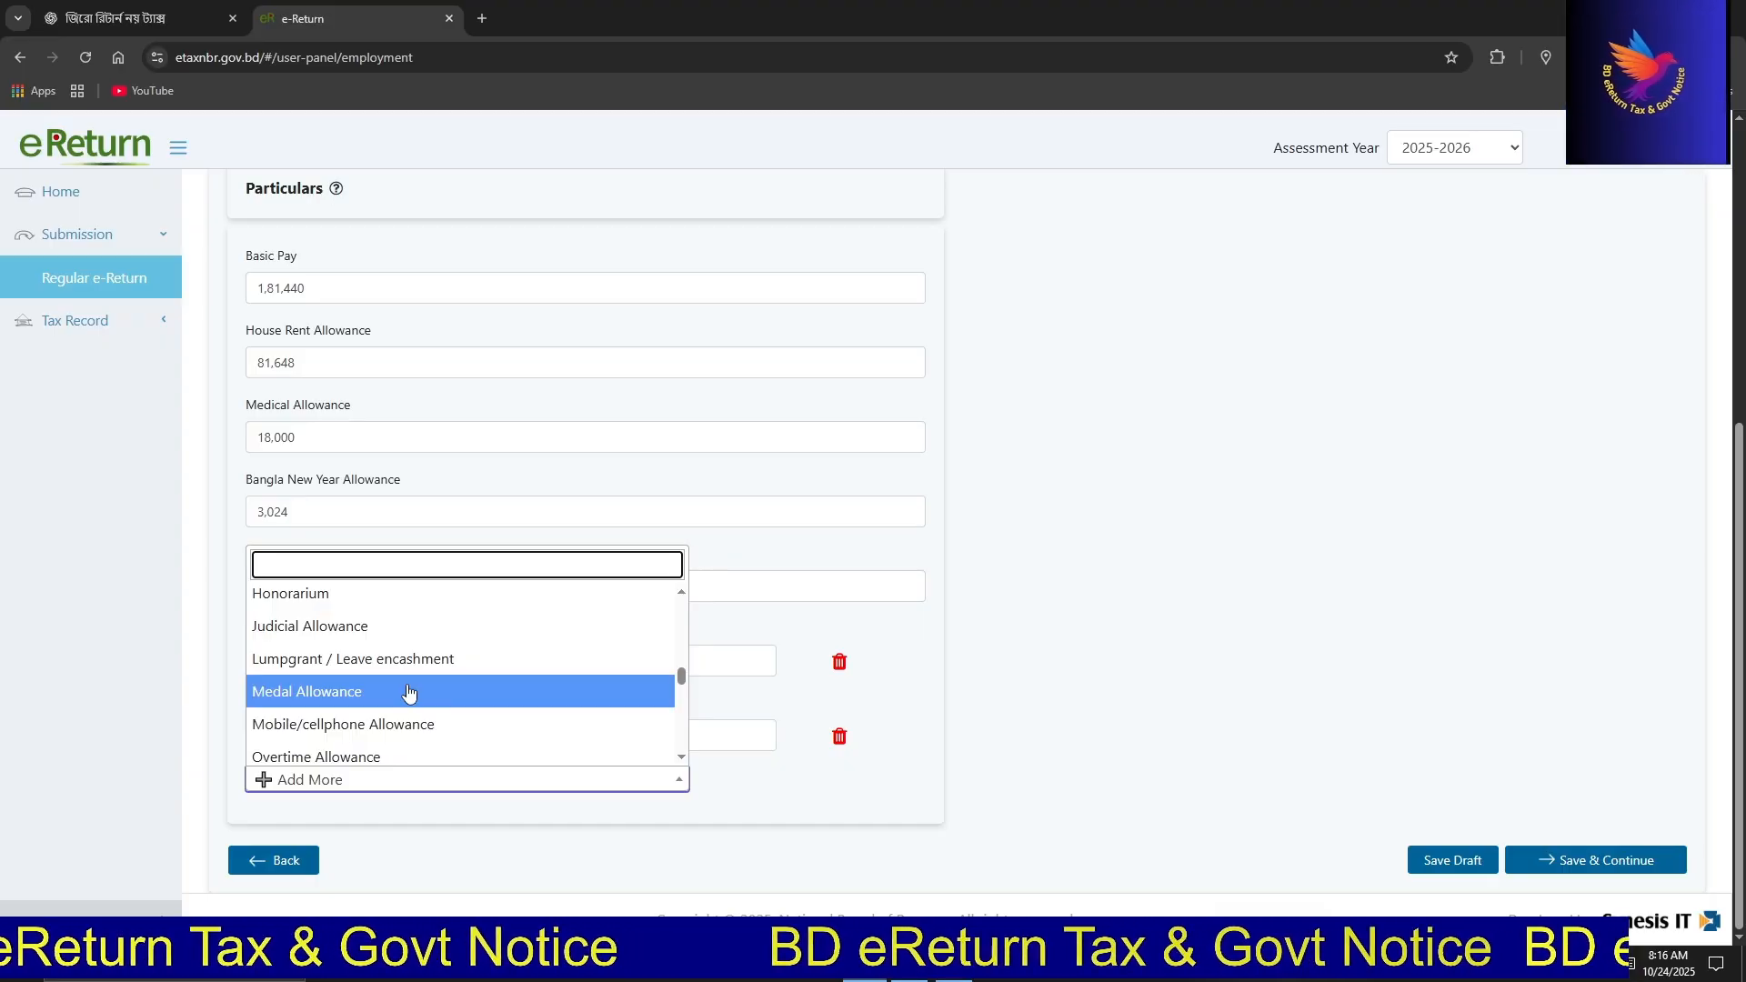
{"action": "scroll", "coordinate": [409, 694], "scroll_direction": "down", "scroll_amount": 1}
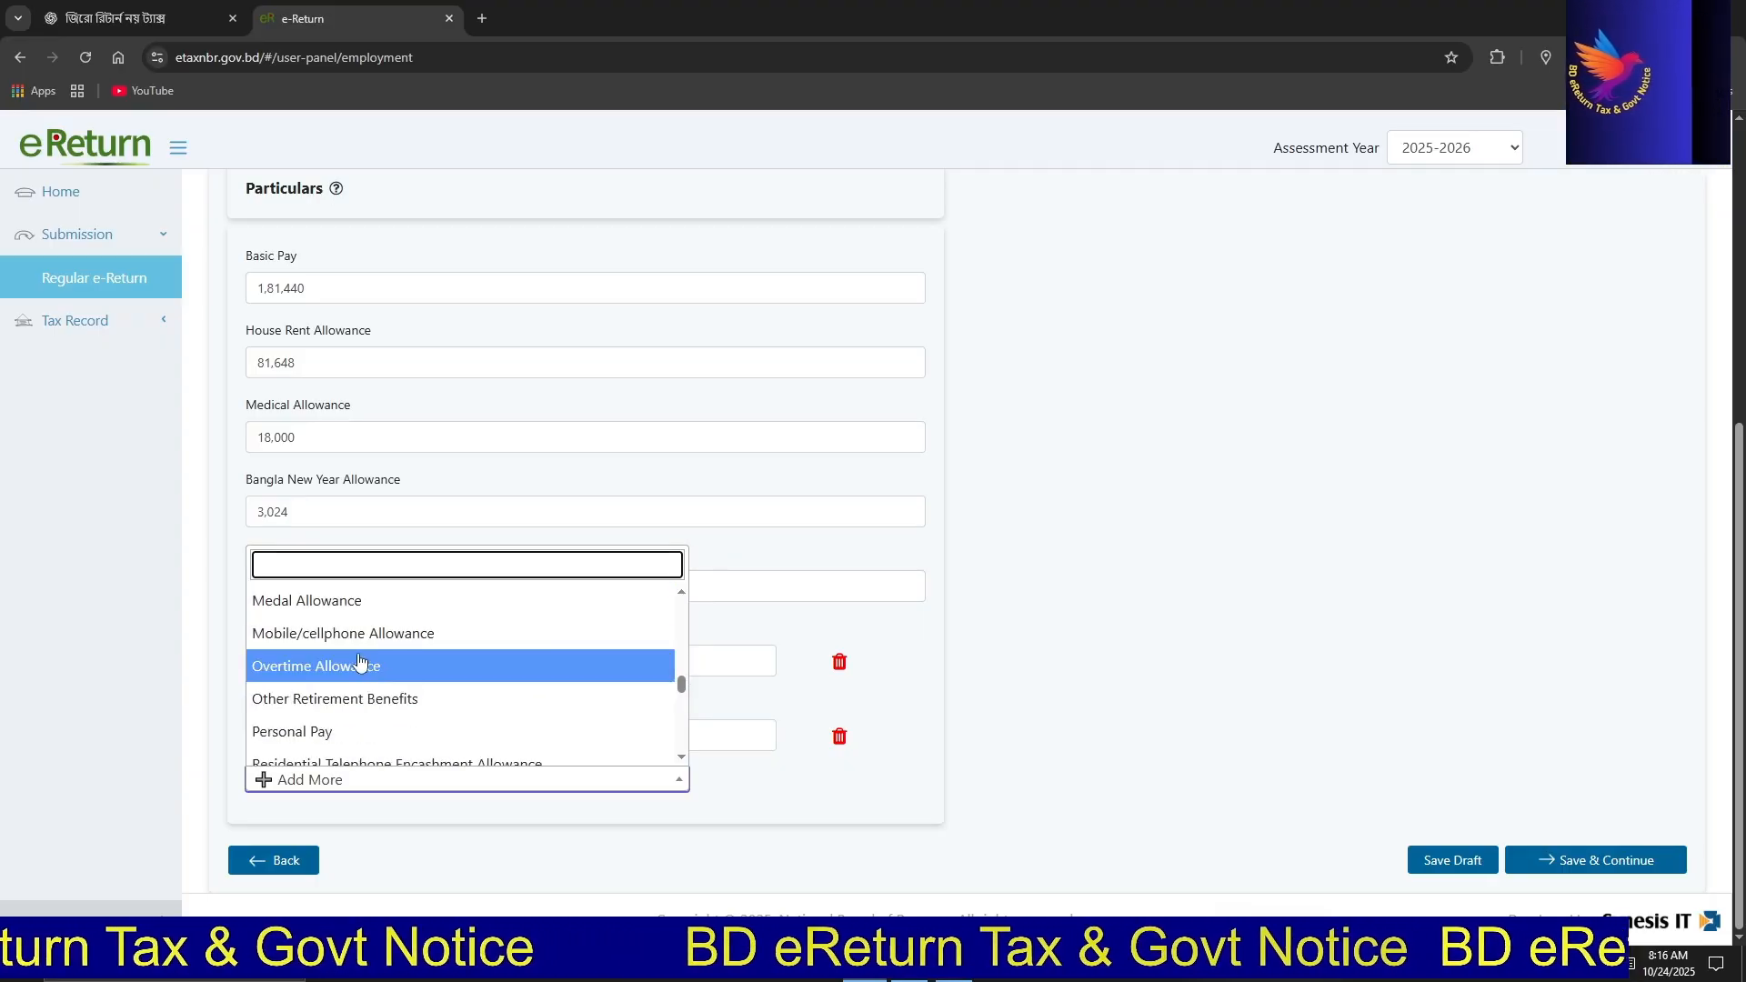
{"action": "left_click", "coordinate": [456, 678]}
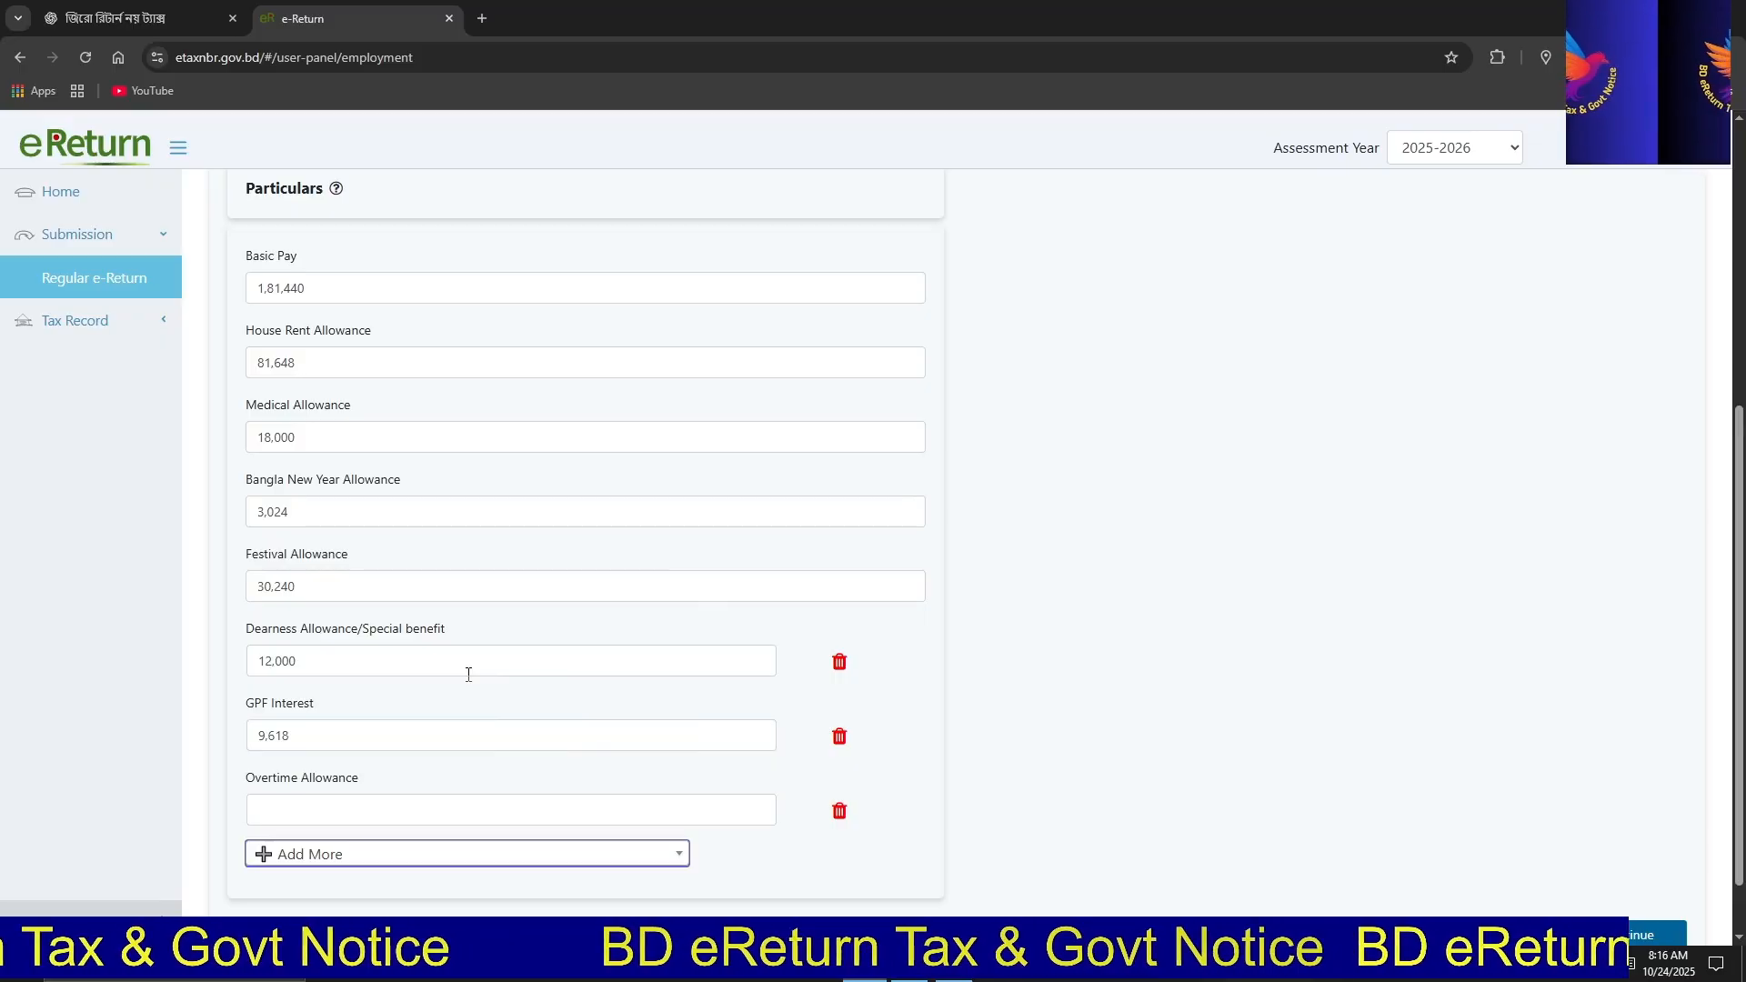
{"action": "scroll", "coordinate": [554, 700], "scroll_direction": "down", "scroll_amount": 1}
{"action": "left_click", "coordinate": [565, 733]}
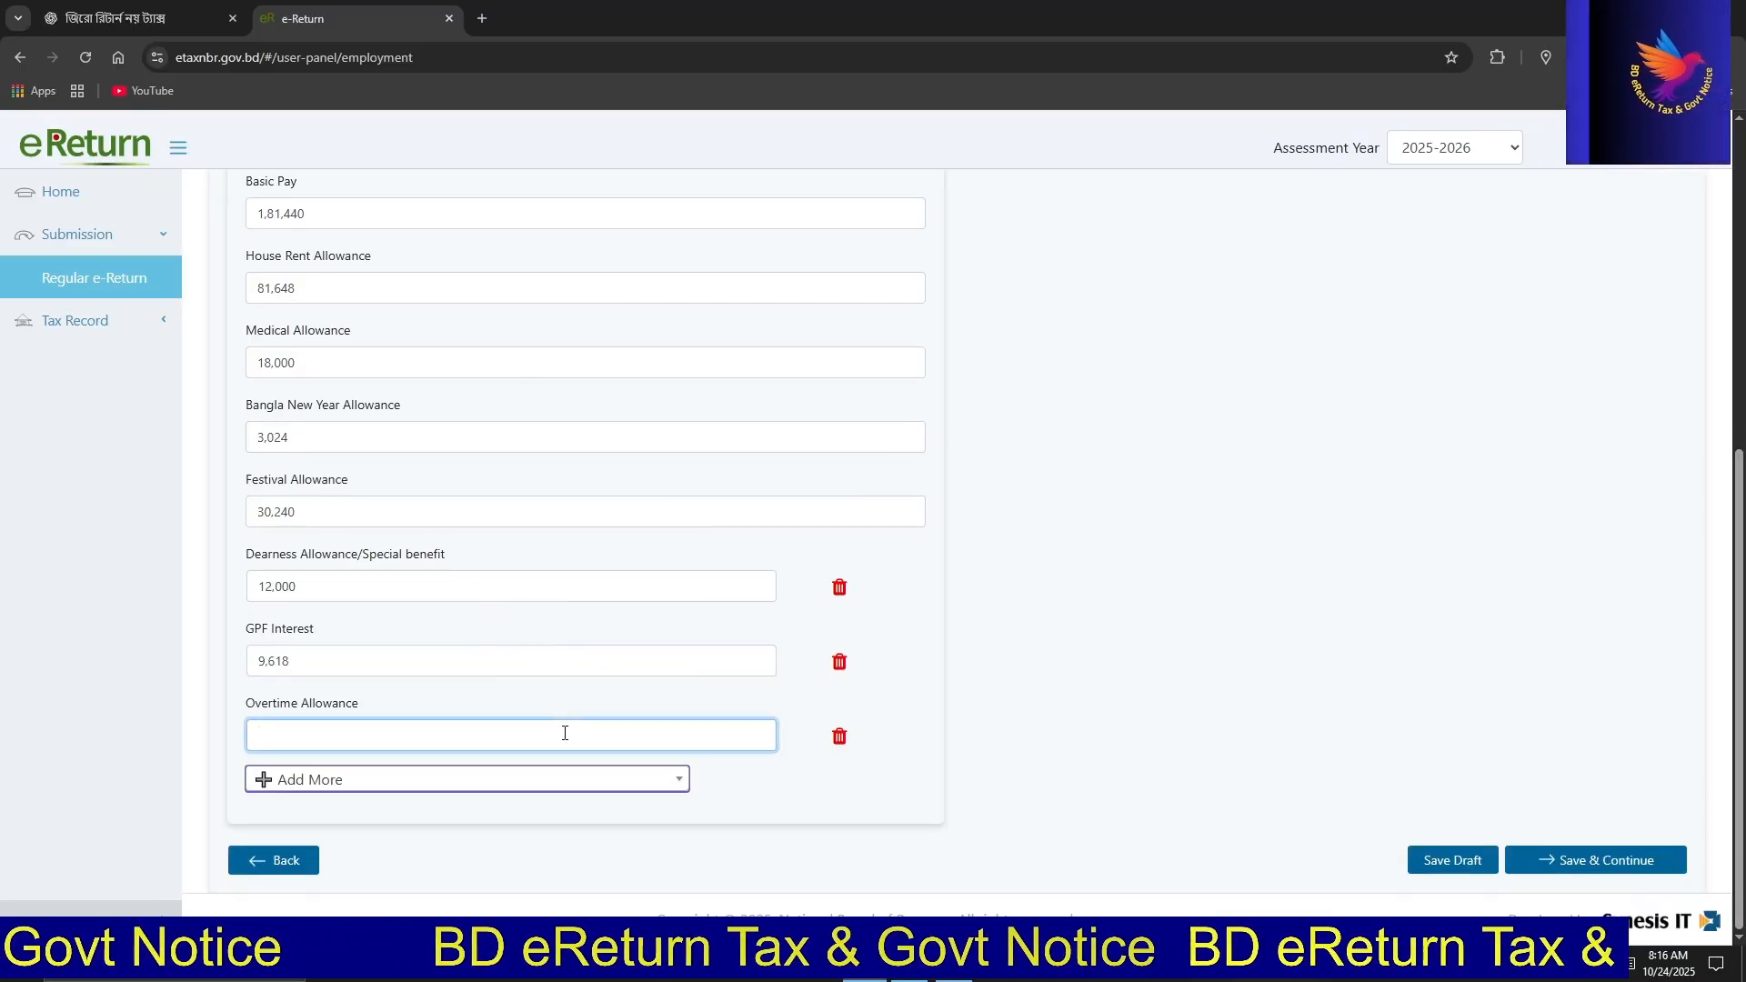
{"action": "type", "text": "1"}
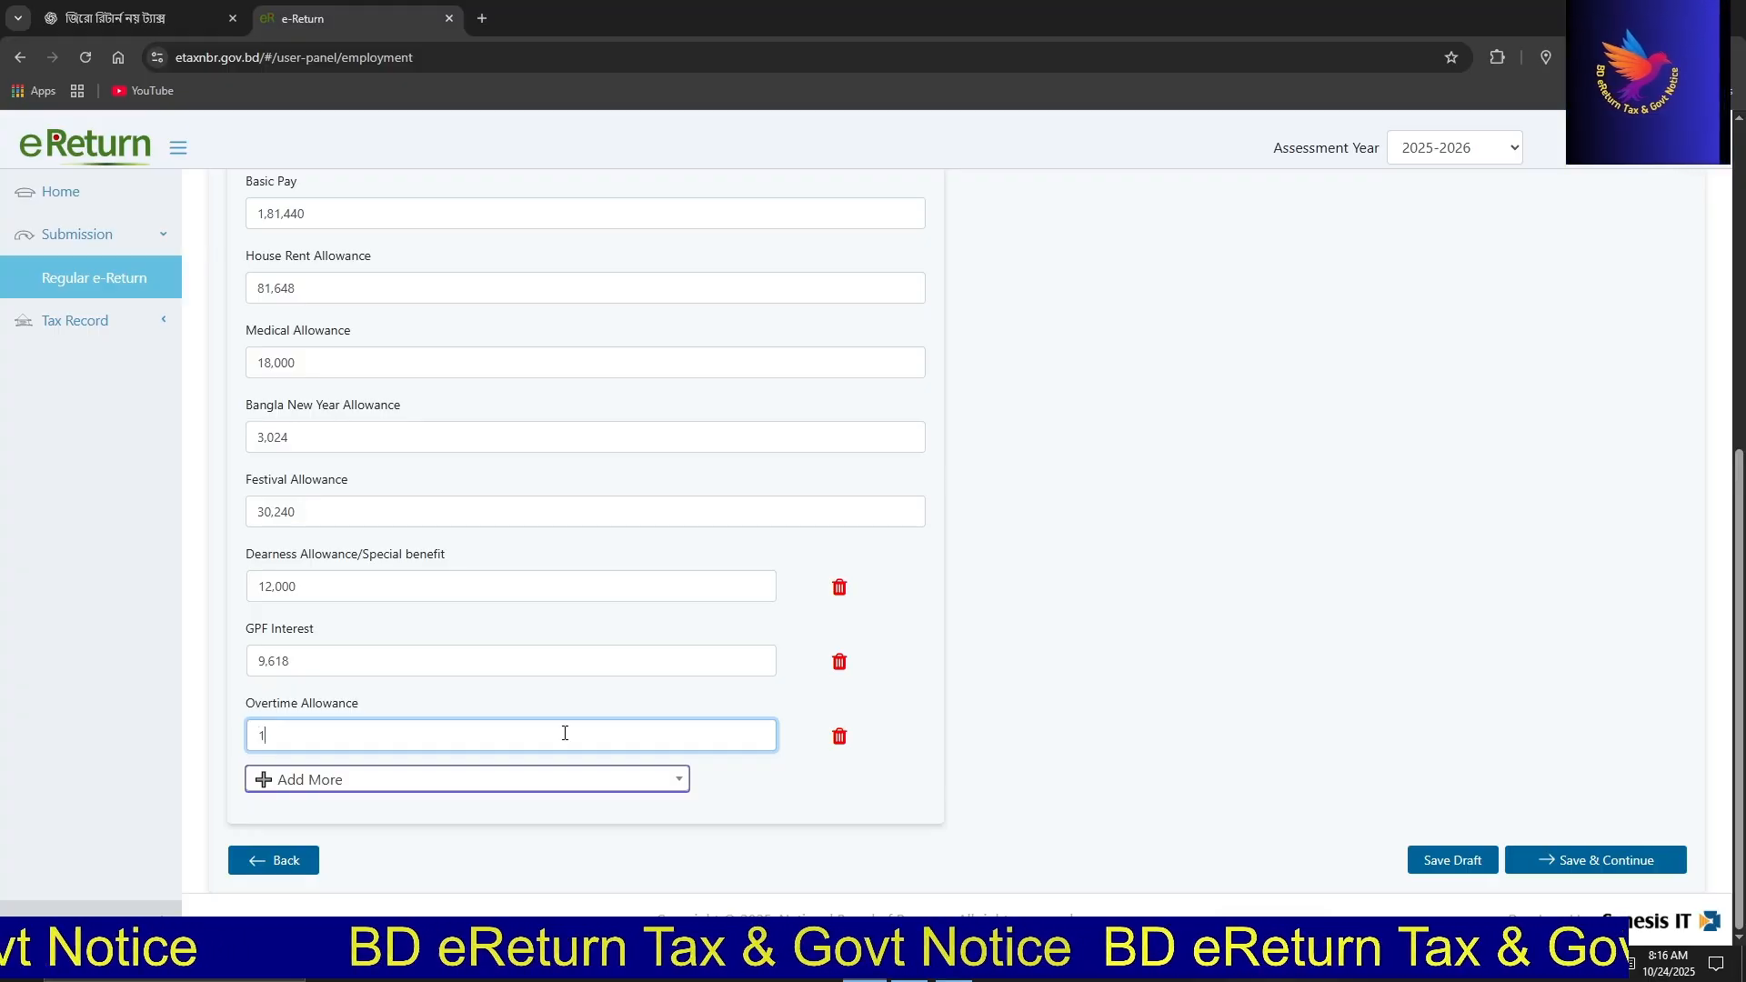
{"action": "type", "text": ",89"}
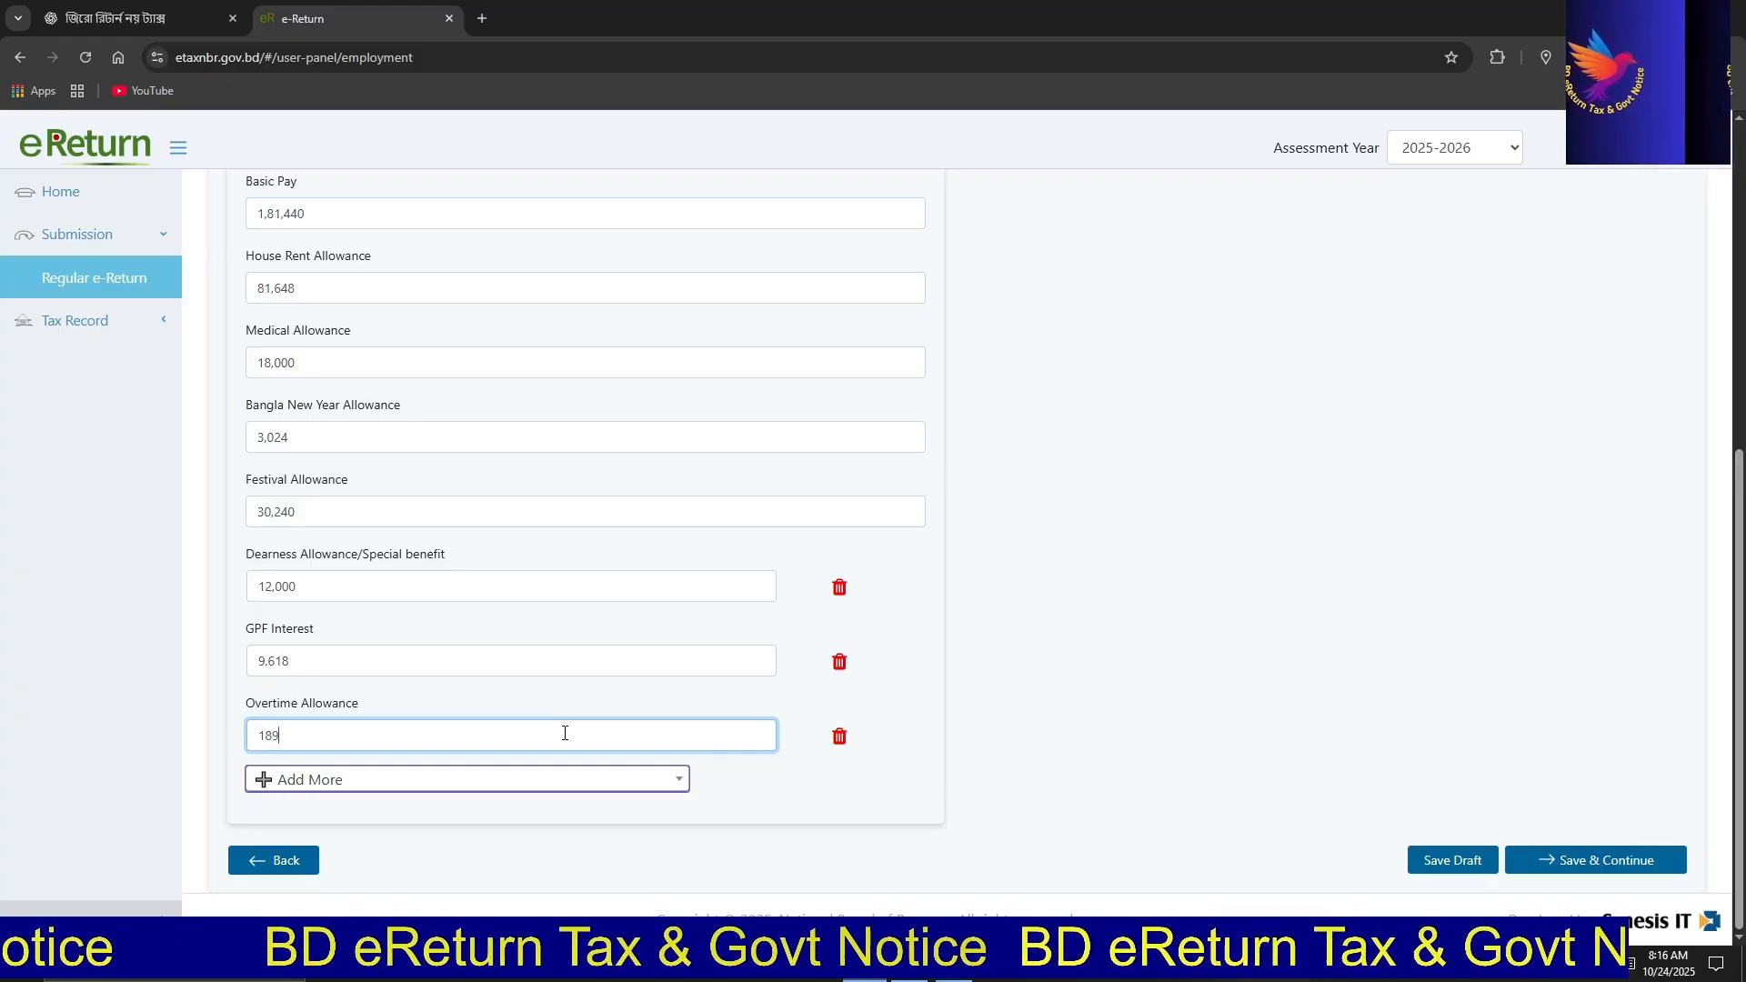
{"action": "type", "text": ",119"}
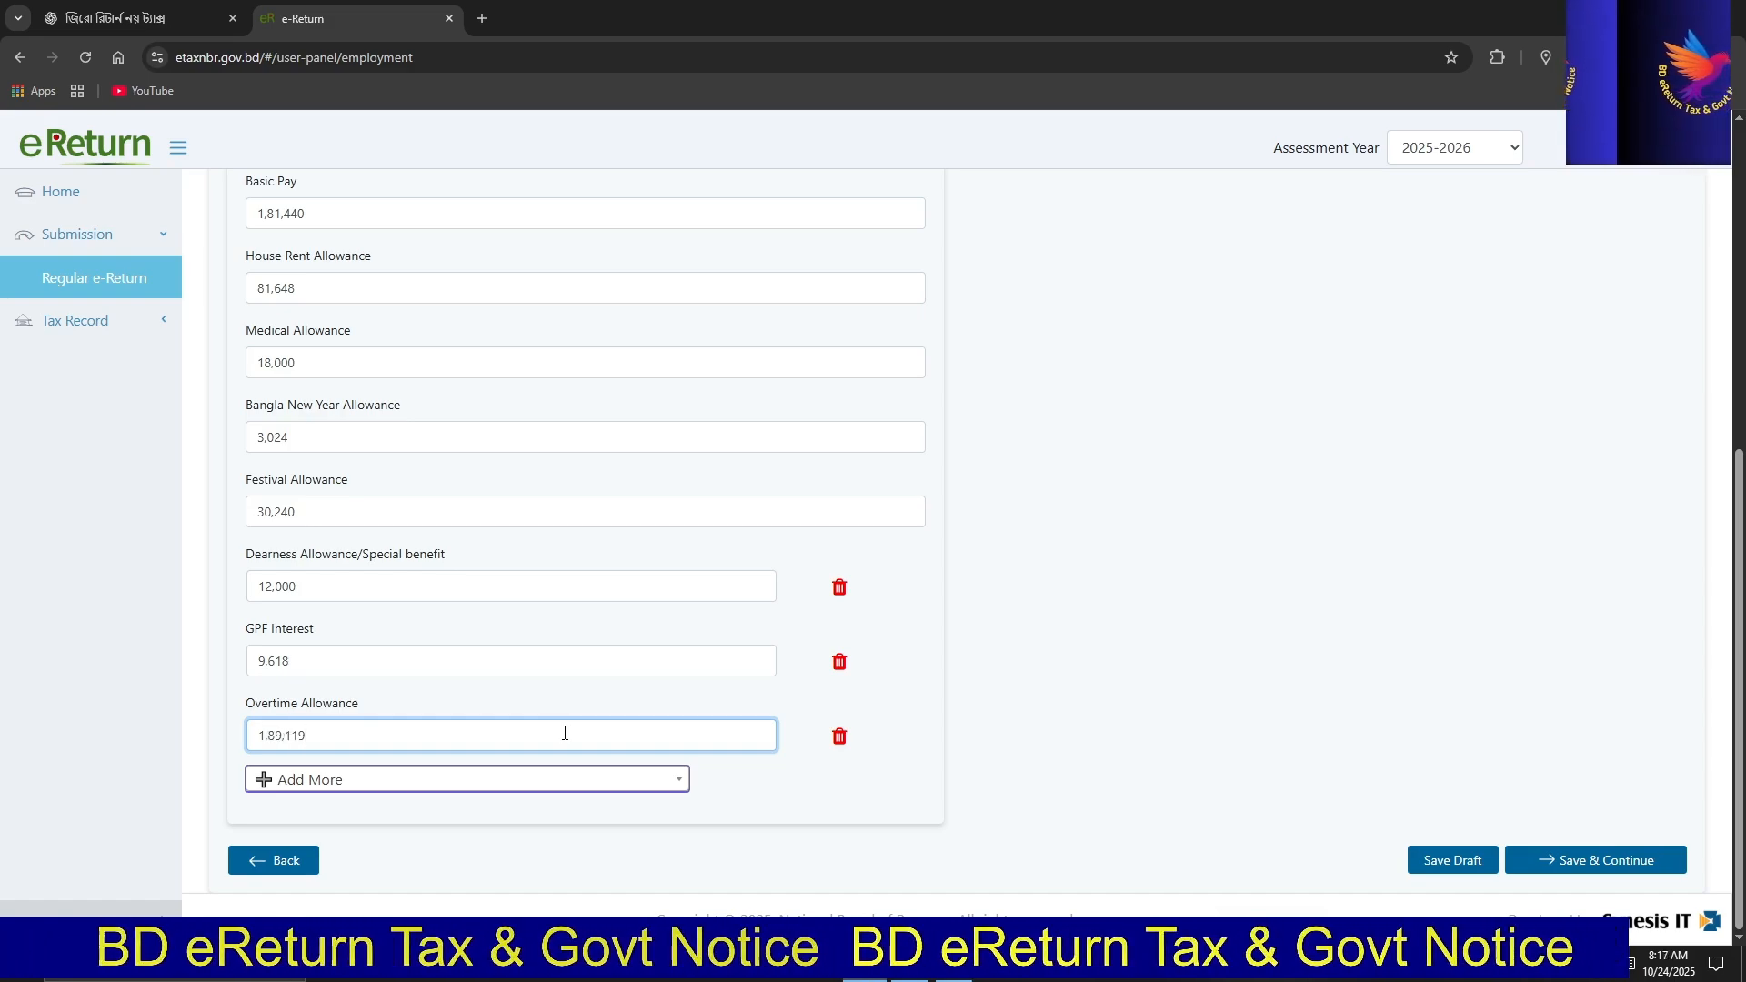
Add a Tiffin Allowance line with an amount of 2,400
{"action": "left_click", "coordinate": [453, 780]}
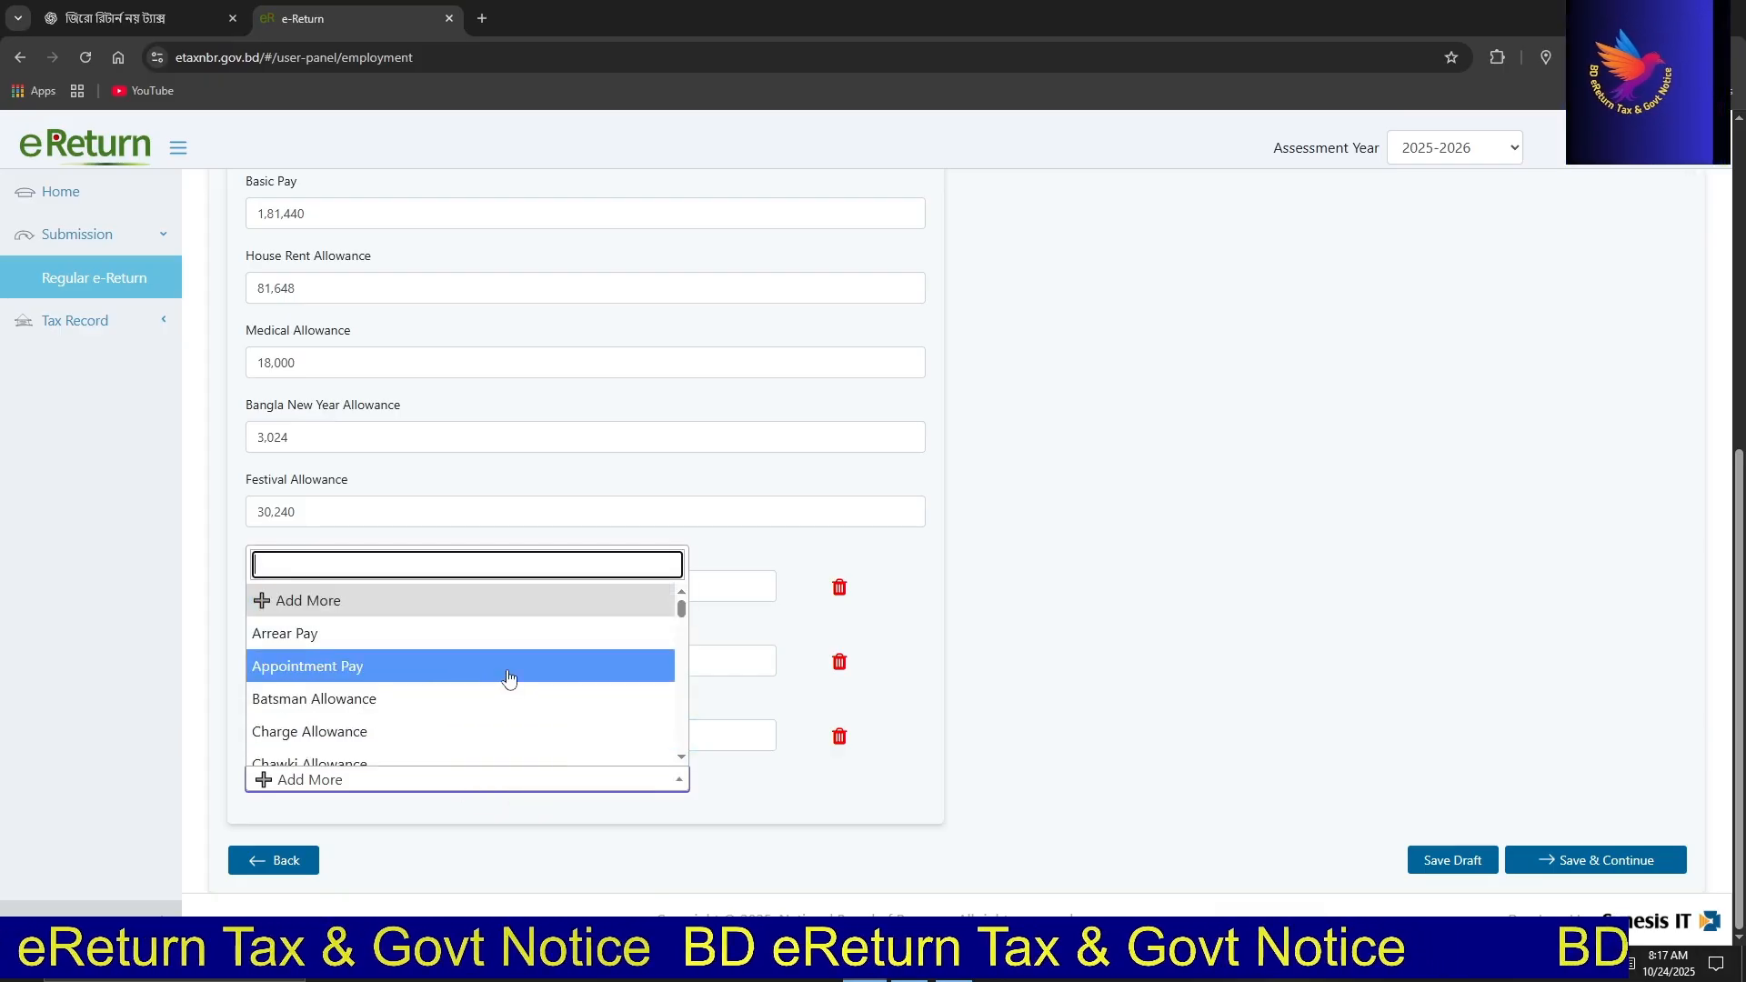
{"action": "scroll", "coordinate": [507, 677], "scroll_direction": "down", "scroll_amount": 3}
{"action": "scroll", "coordinate": [509, 679], "scroll_direction": "down", "scroll_amount": 5}
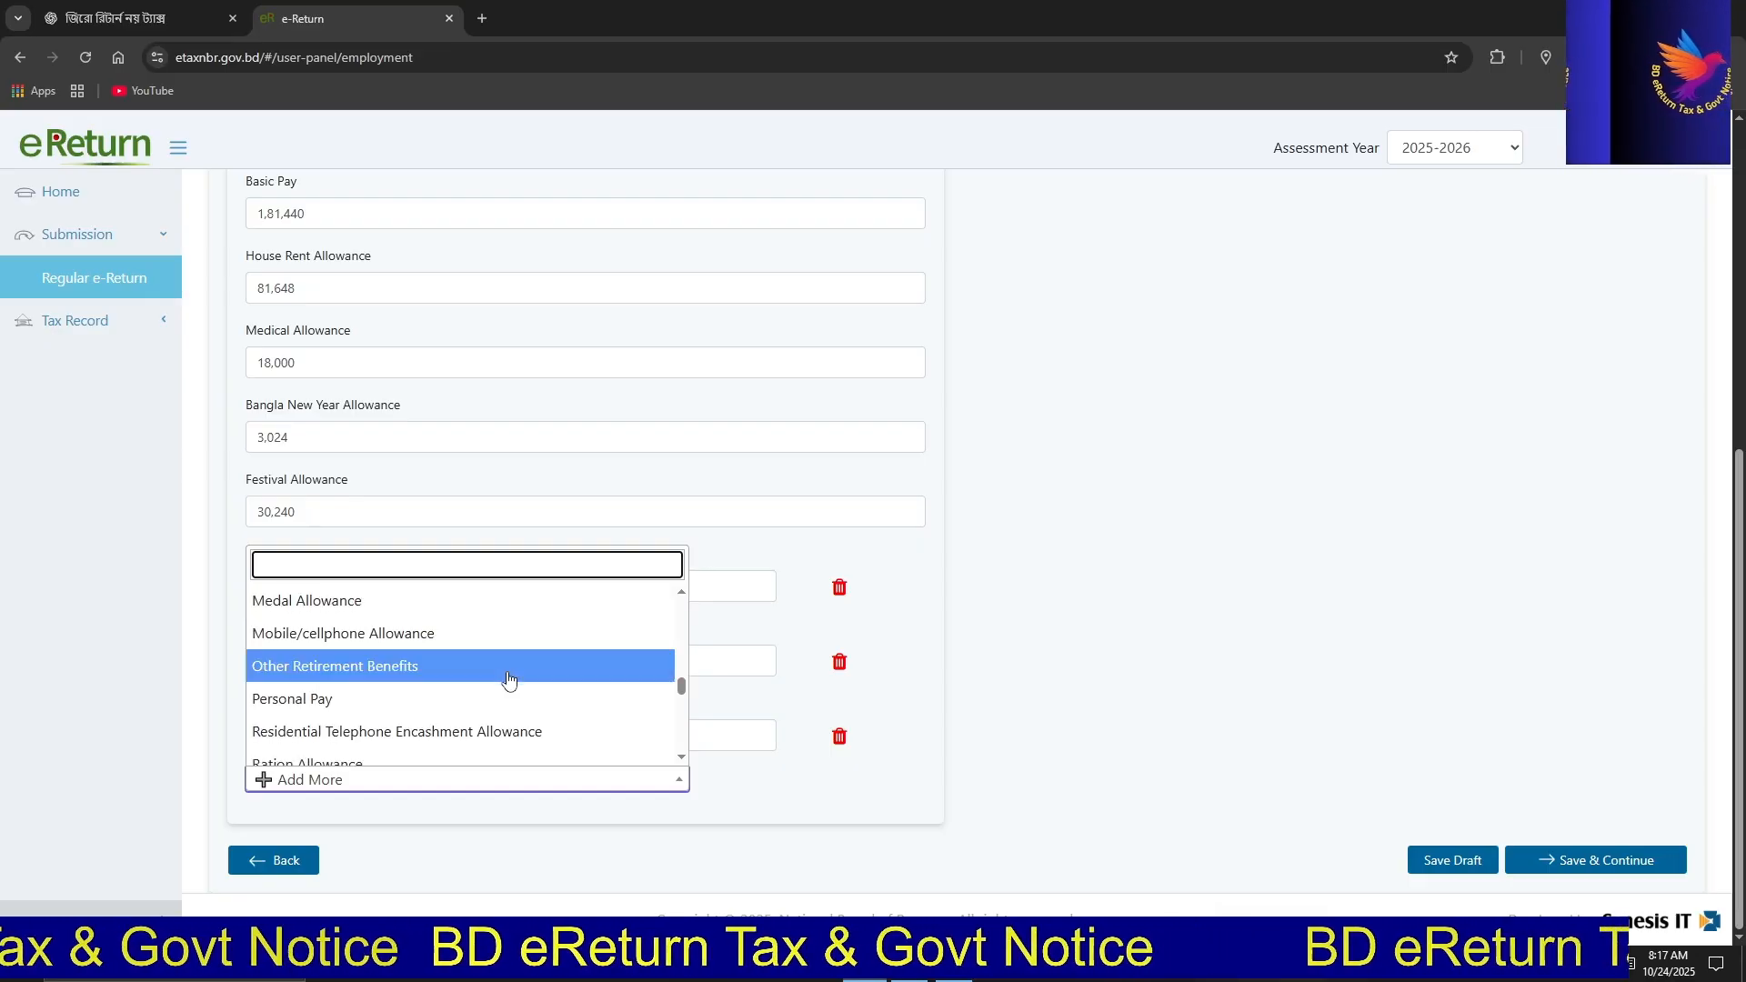
{"action": "scroll", "coordinate": [507, 682], "scroll_direction": "down", "scroll_amount": 1}
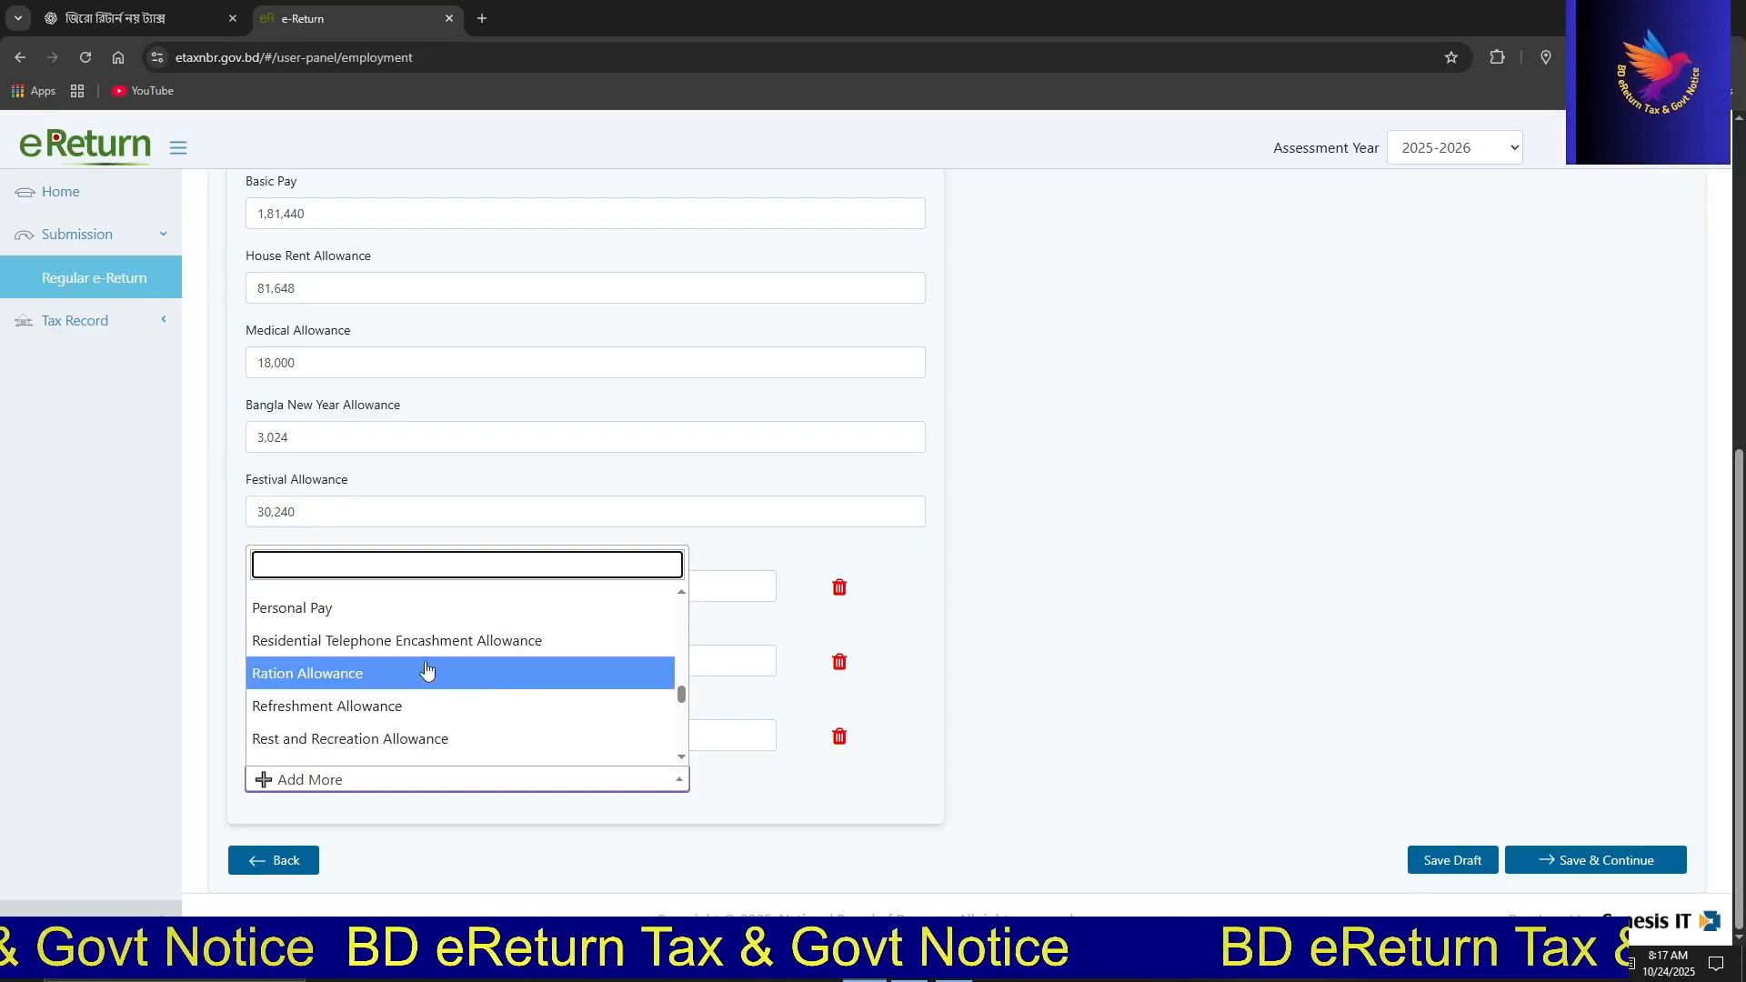
{"action": "scroll", "coordinate": [428, 674], "scroll_direction": "down", "scroll_amount": 1}
{"action": "scroll", "coordinate": [383, 667], "scroll_direction": "down", "scroll_amount": 1}
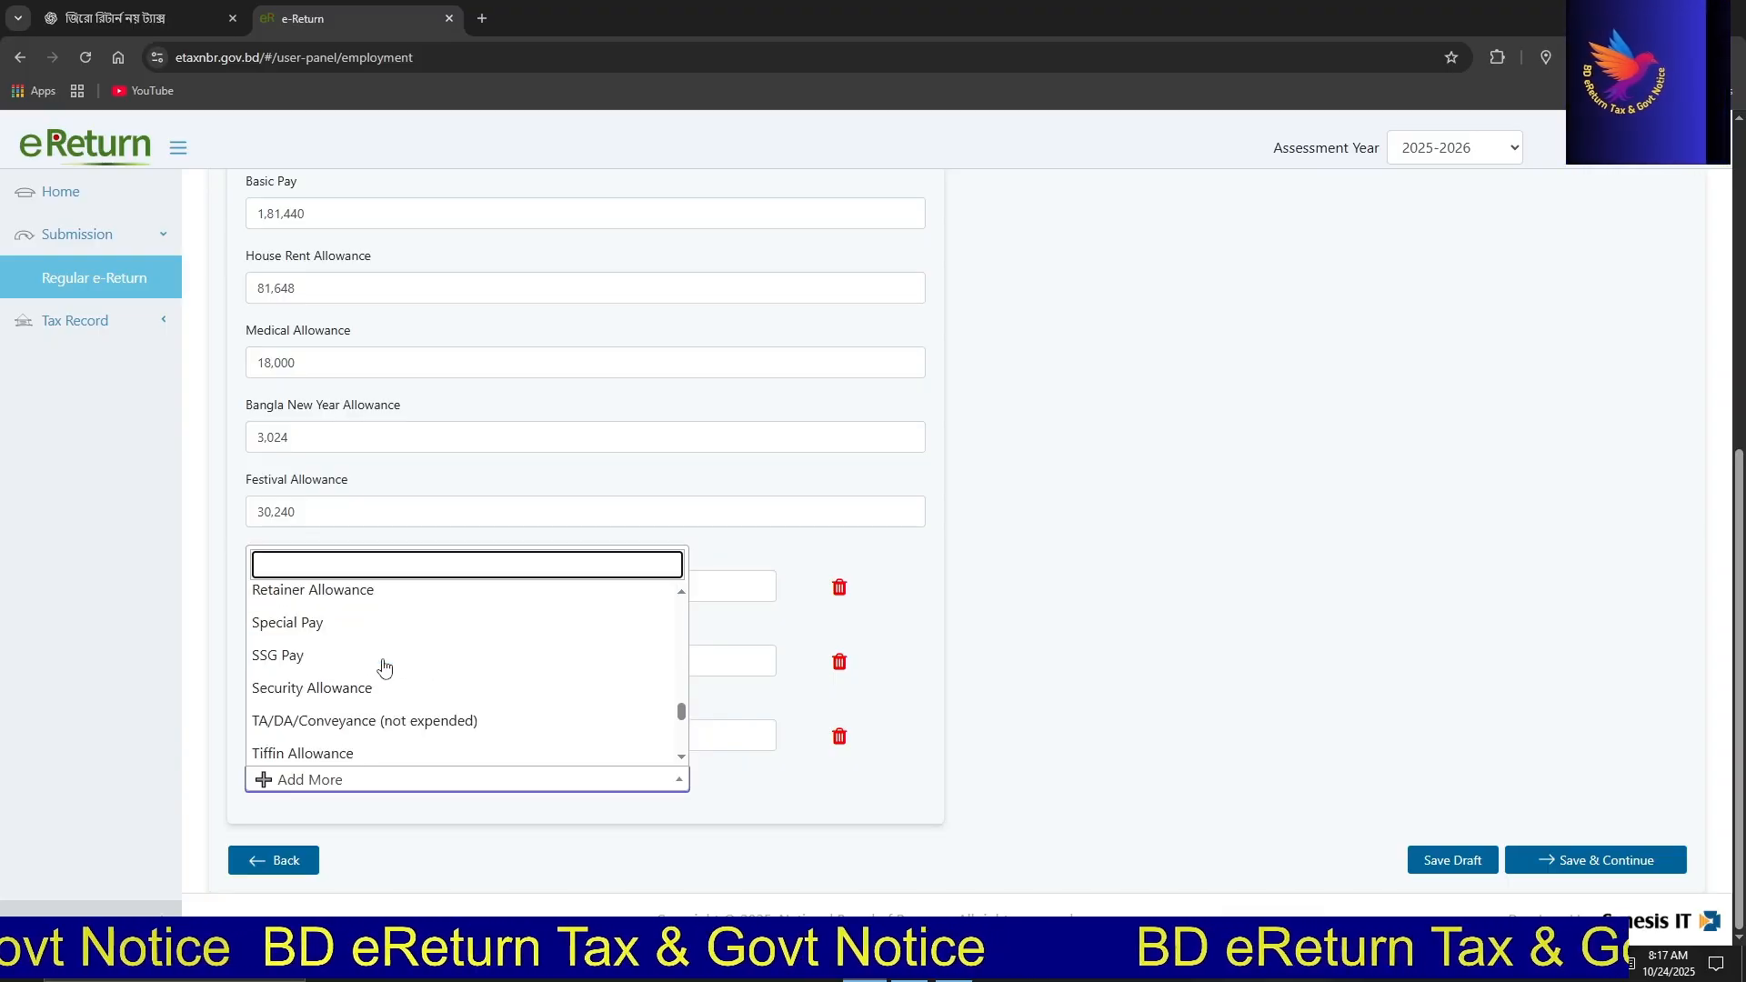
{"action": "scroll", "coordinate": [368, 671], "scroll_direction": "down", "scroll_amount": 1}
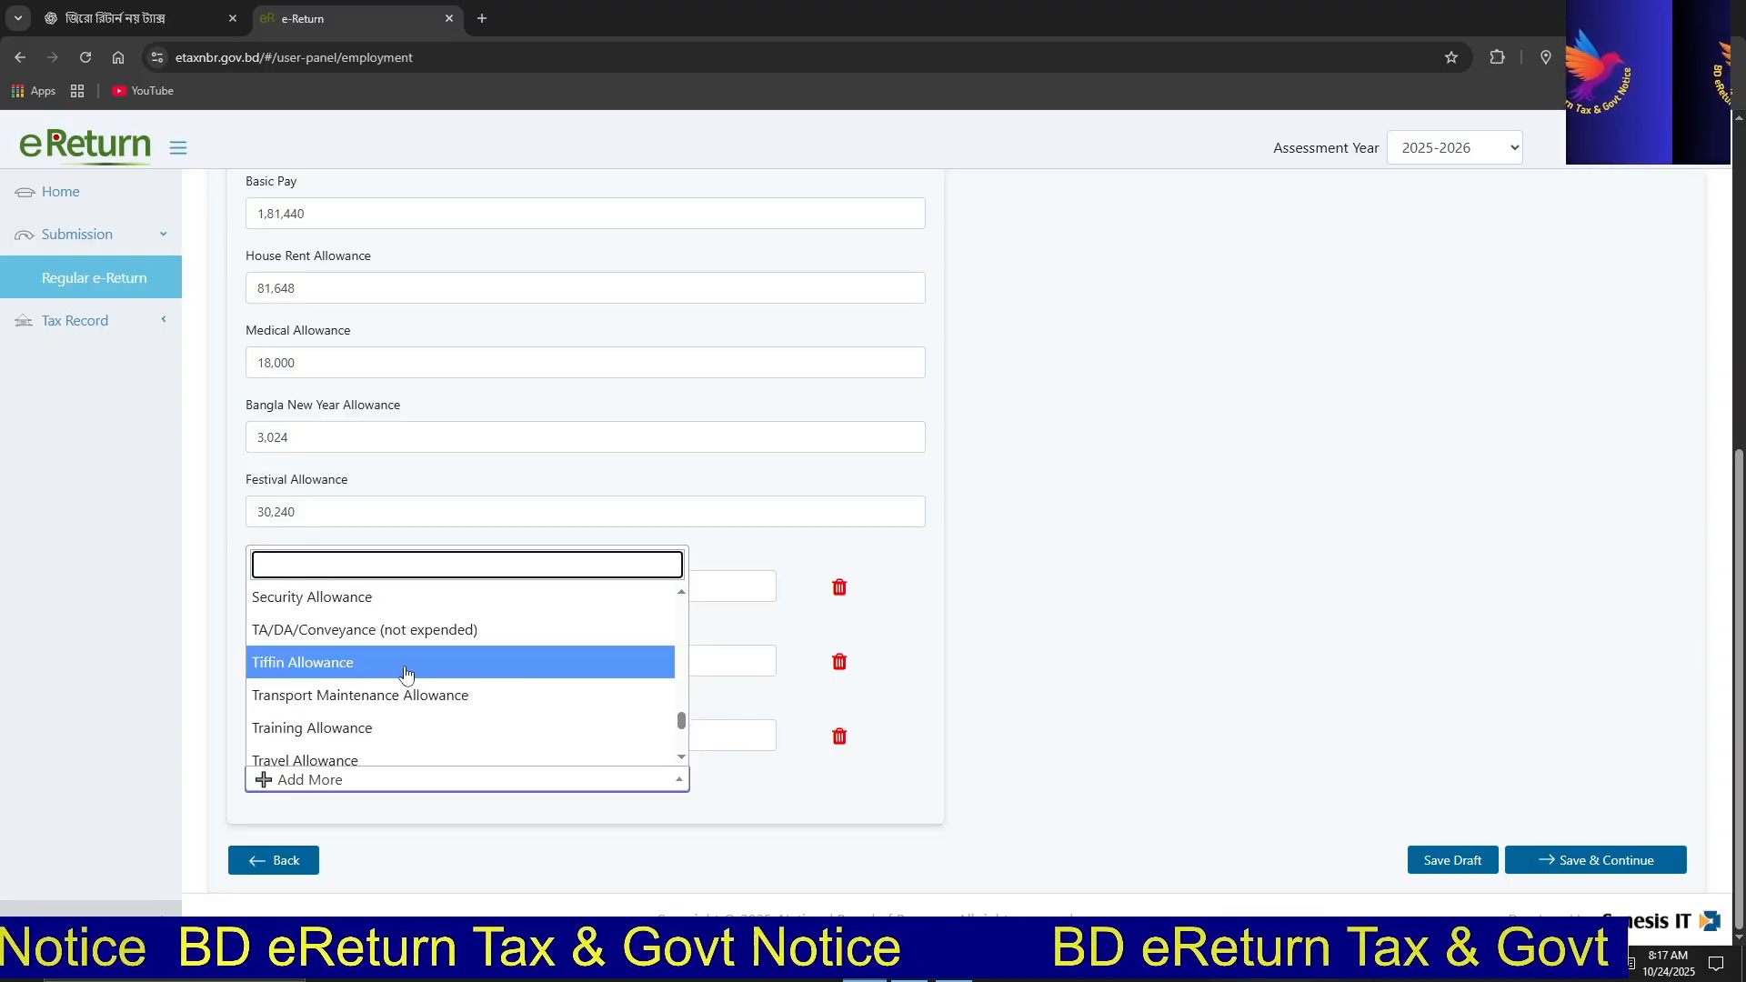
{"action": "left_click", "coordinate": [468, 672]}
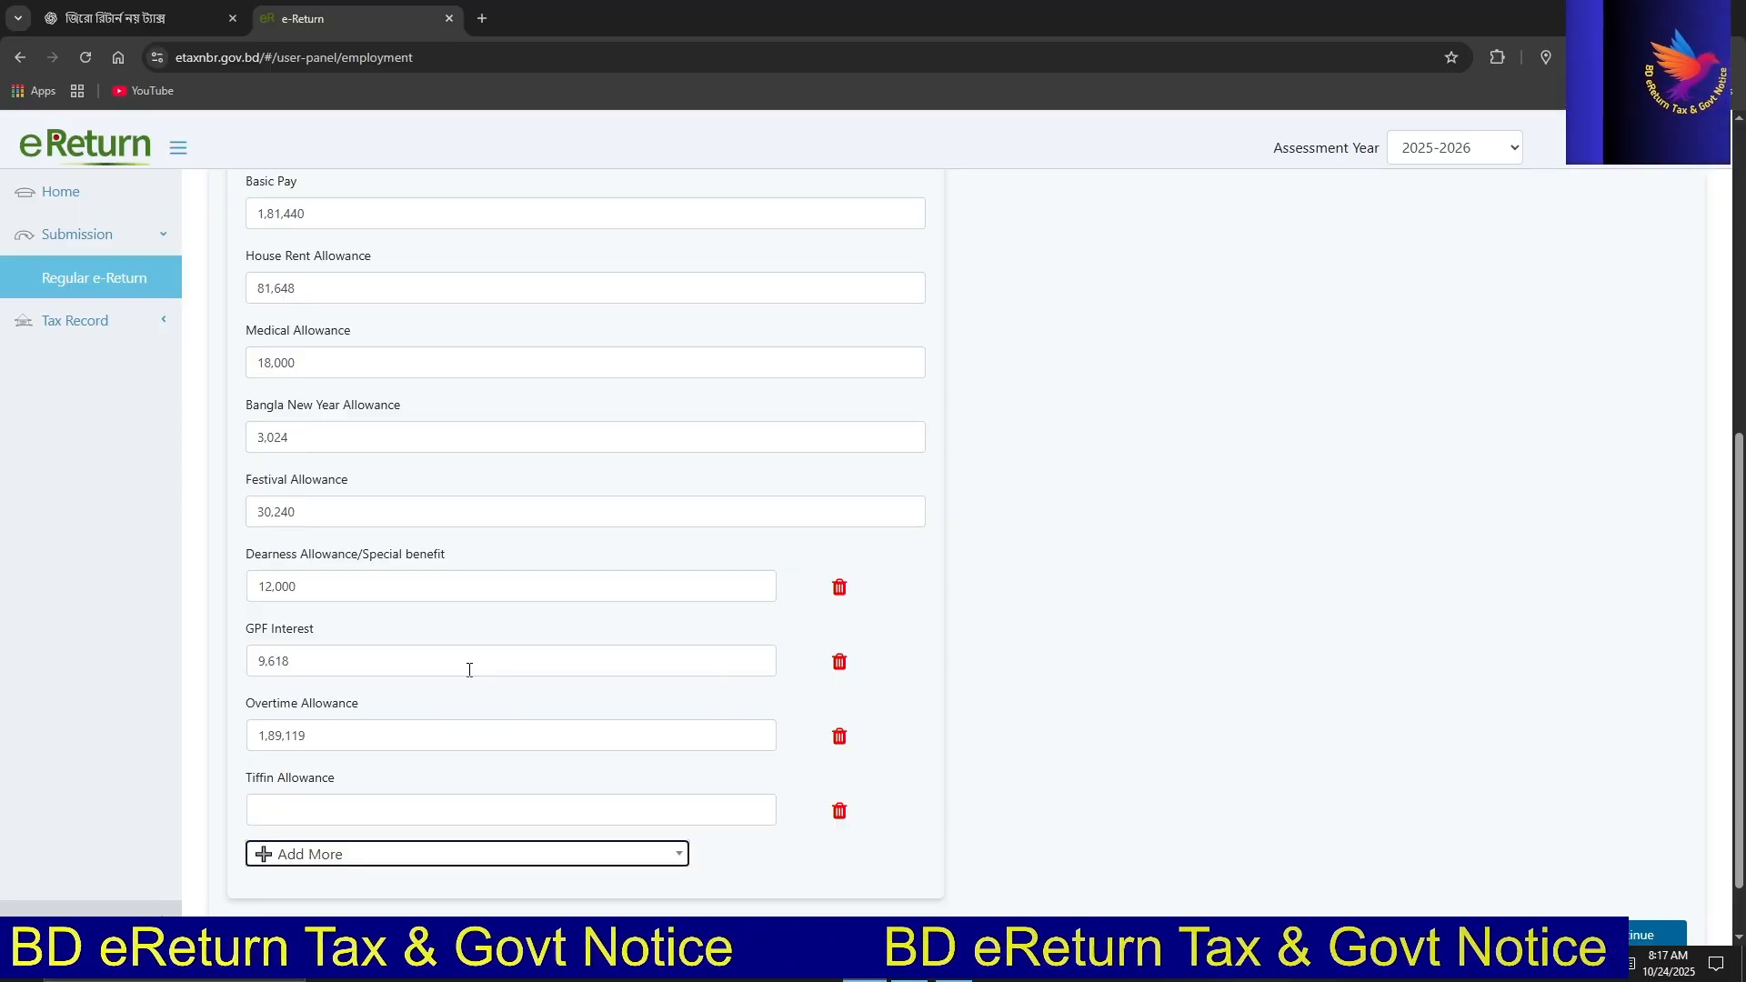
{"action": "left_click", "coordinate": [341, 807]}
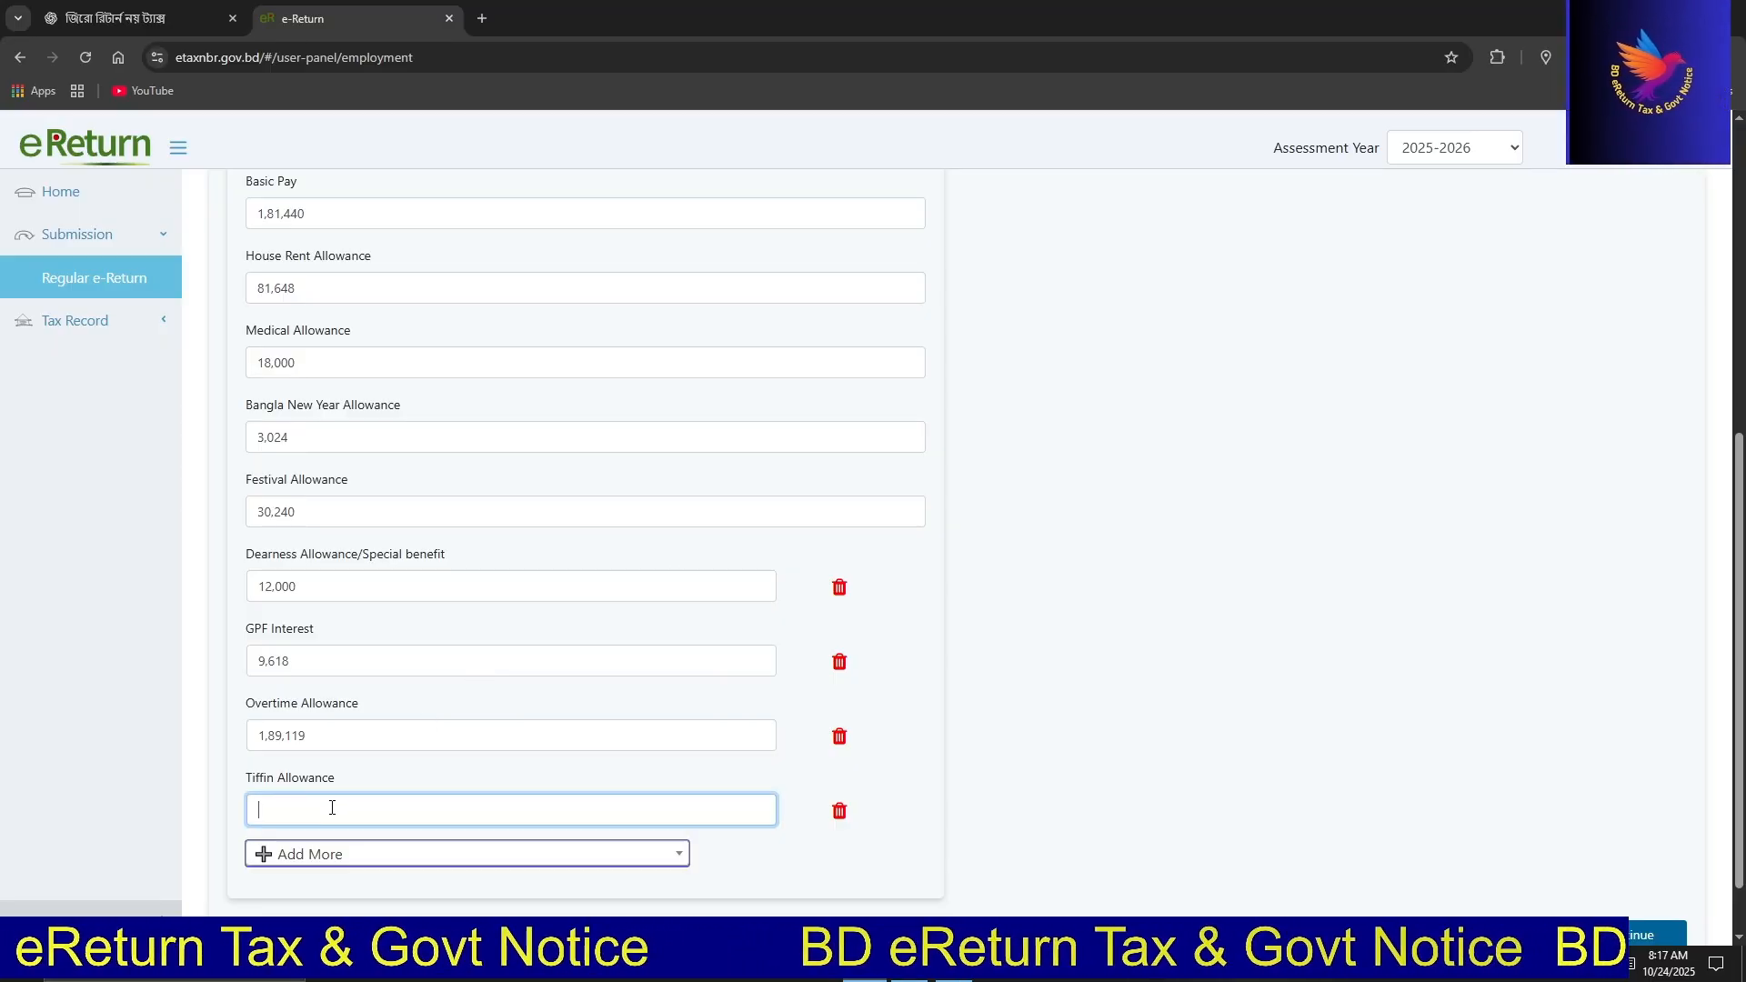
{"action": "type", "text": "2,400"}
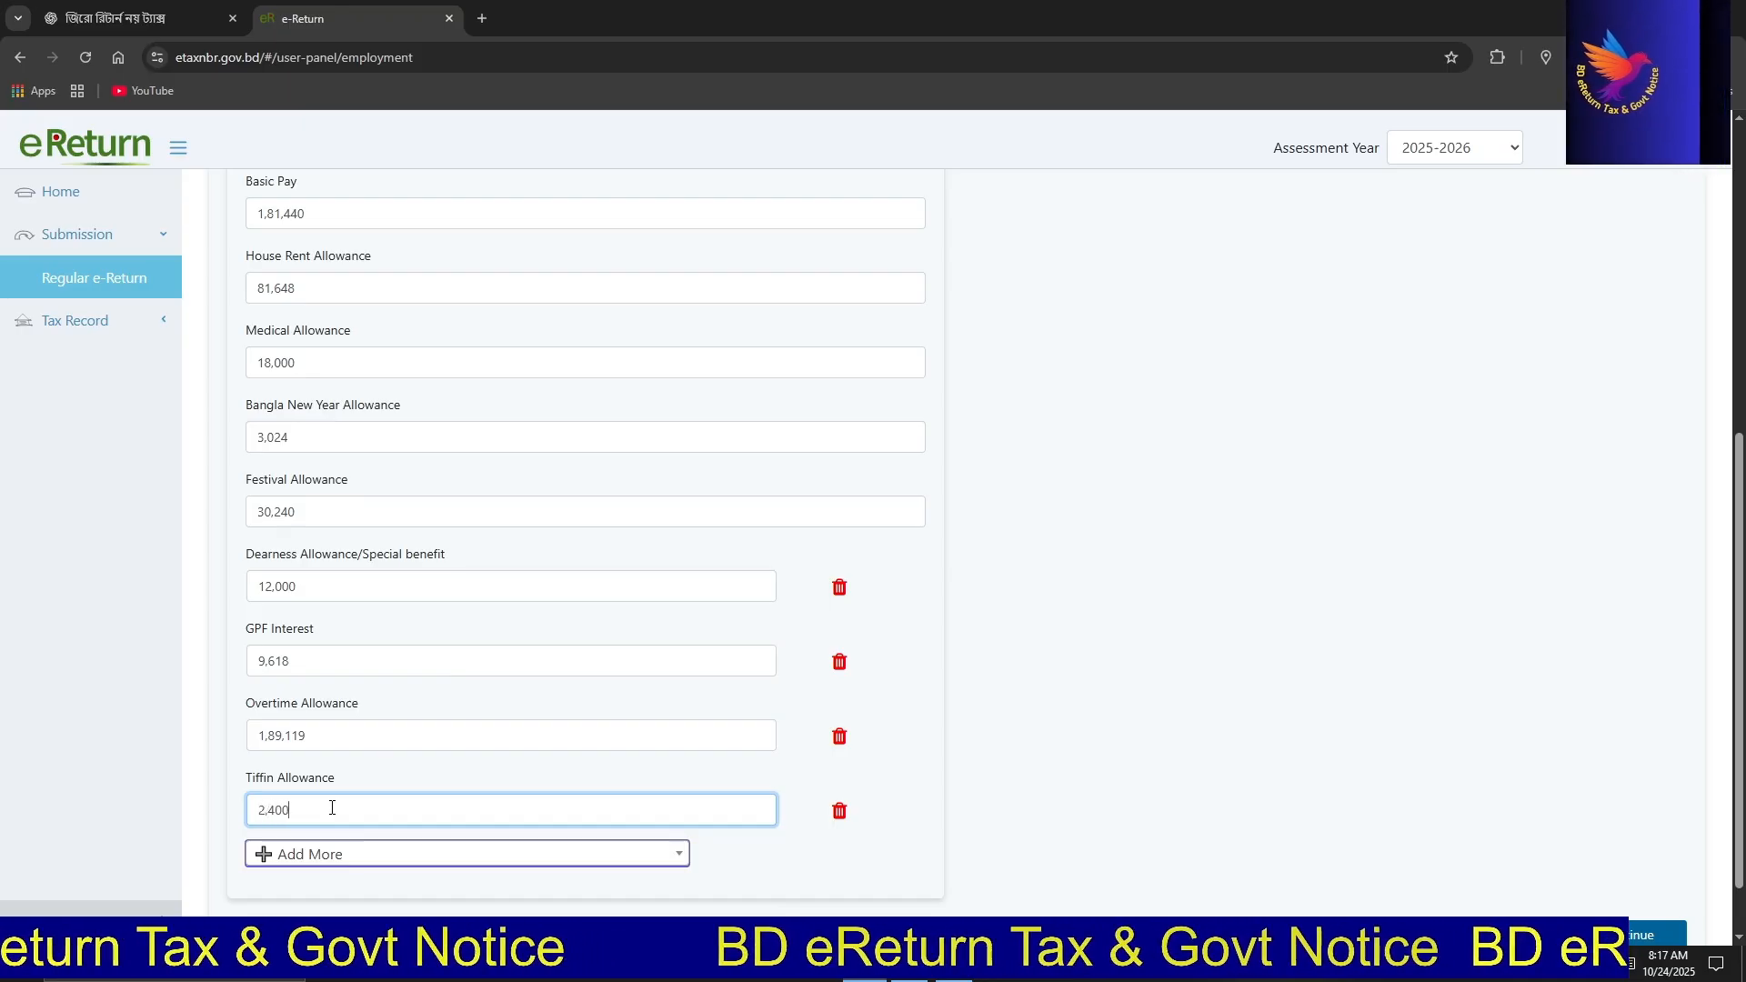
Add a Washing Allowance line below Tiffin Allowance for 1,200
{"action": "left_click", "coordinate": [409, 859]}
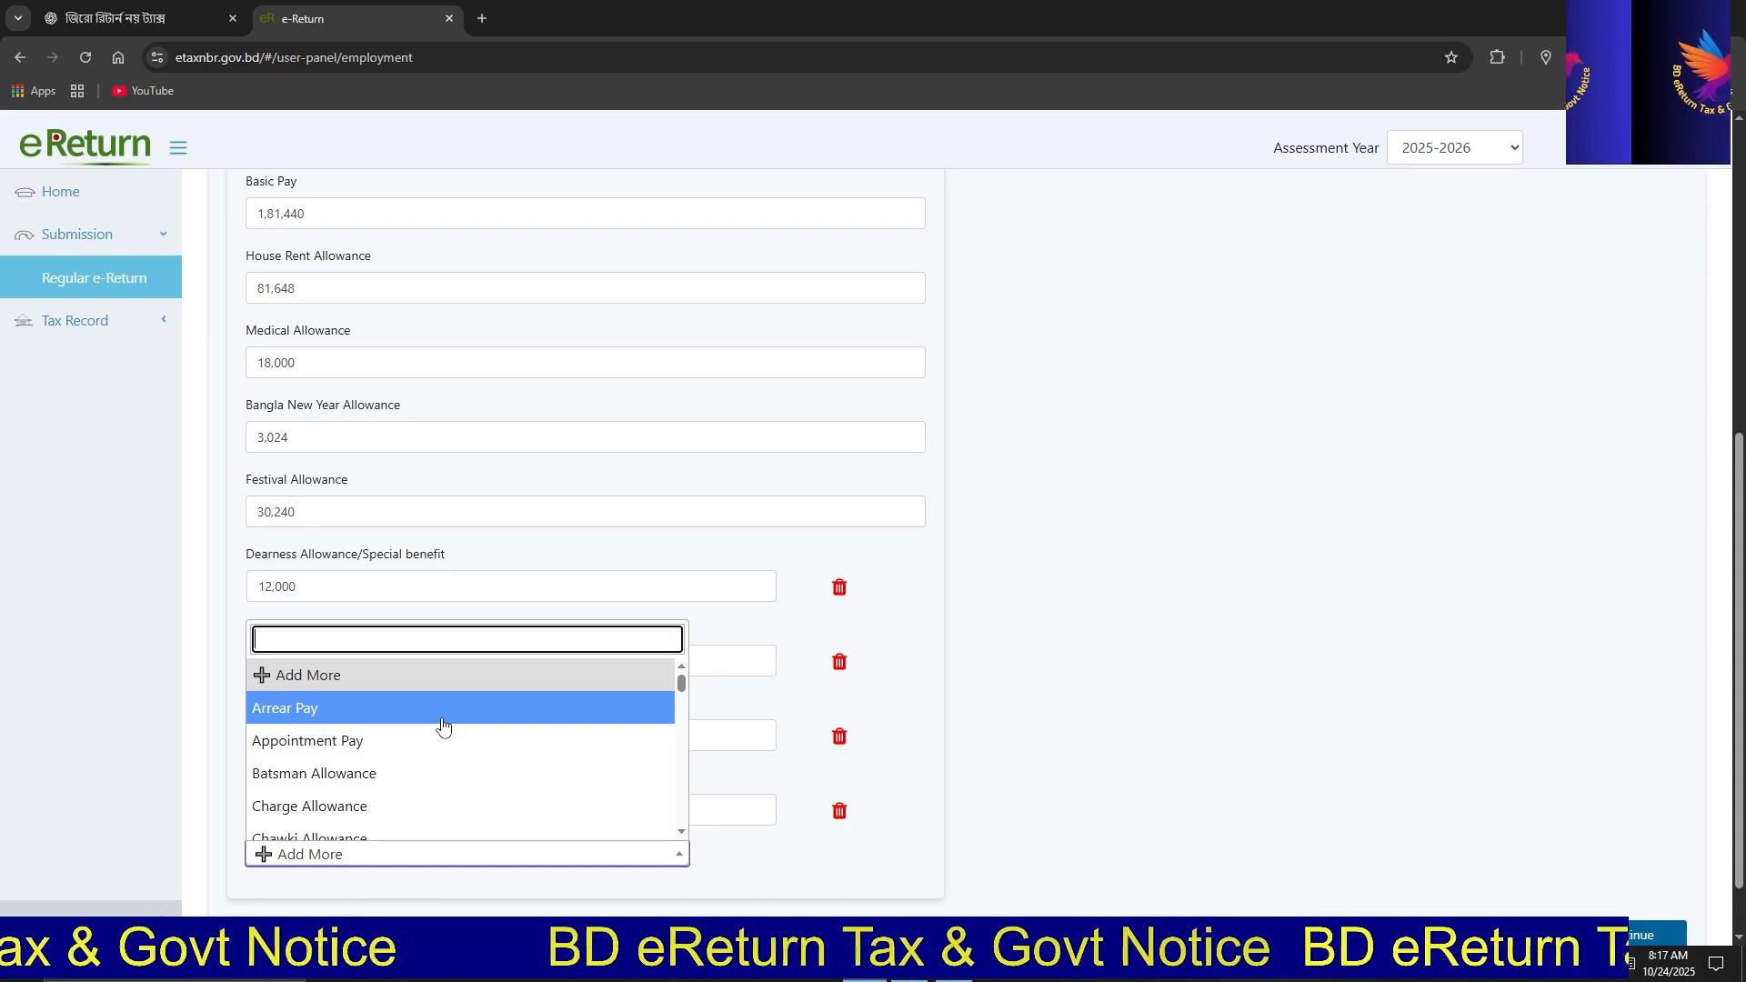
{"action": "type", "text": "was"}
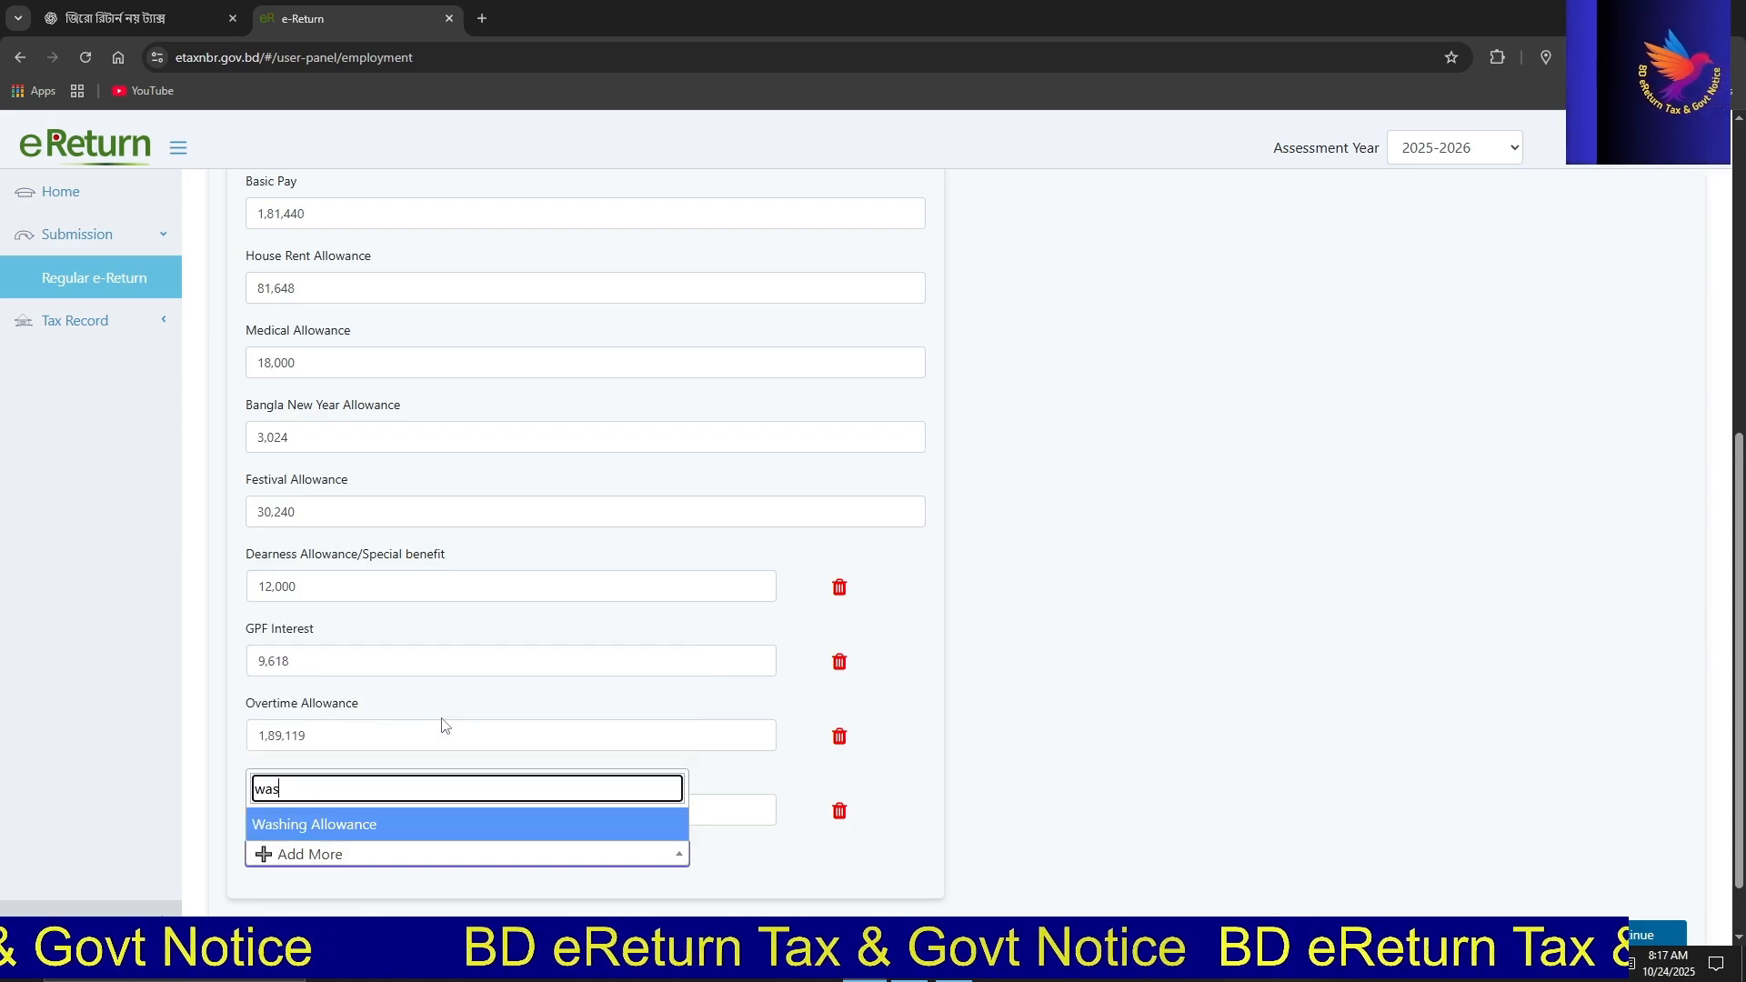
{"action": "left_click", "coordinate": [446, 831]}
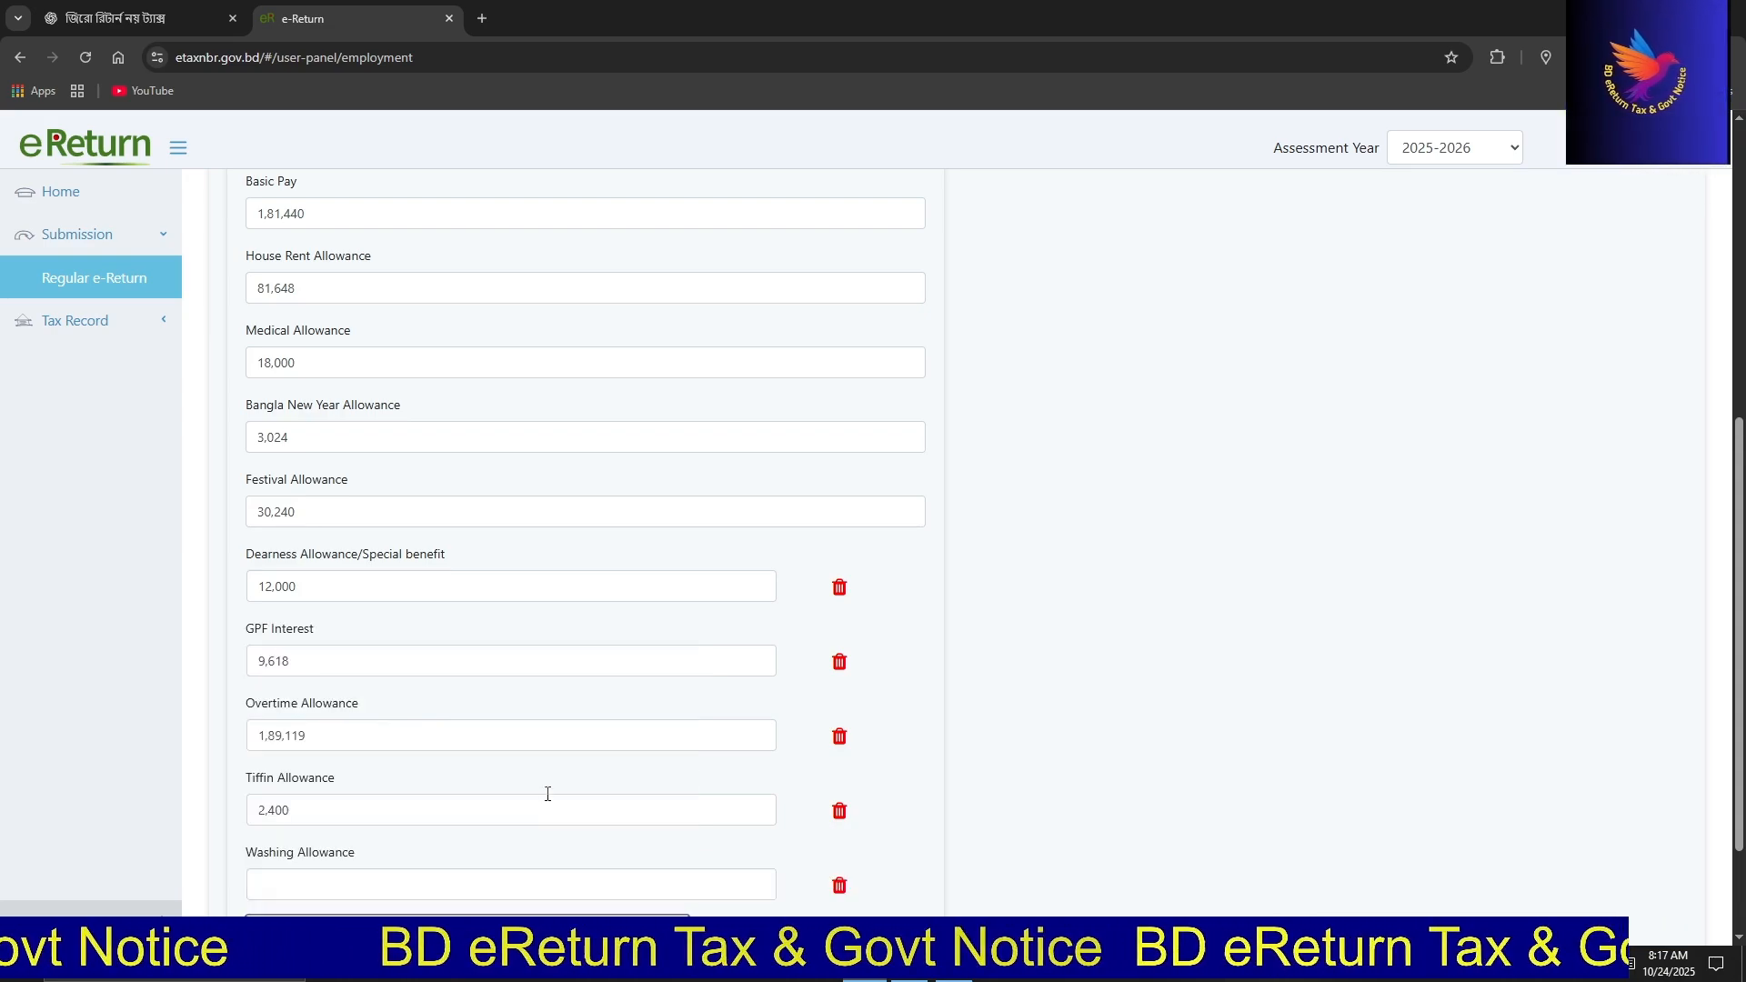
{"action": "left_click", "coordinate": [443, 884]}
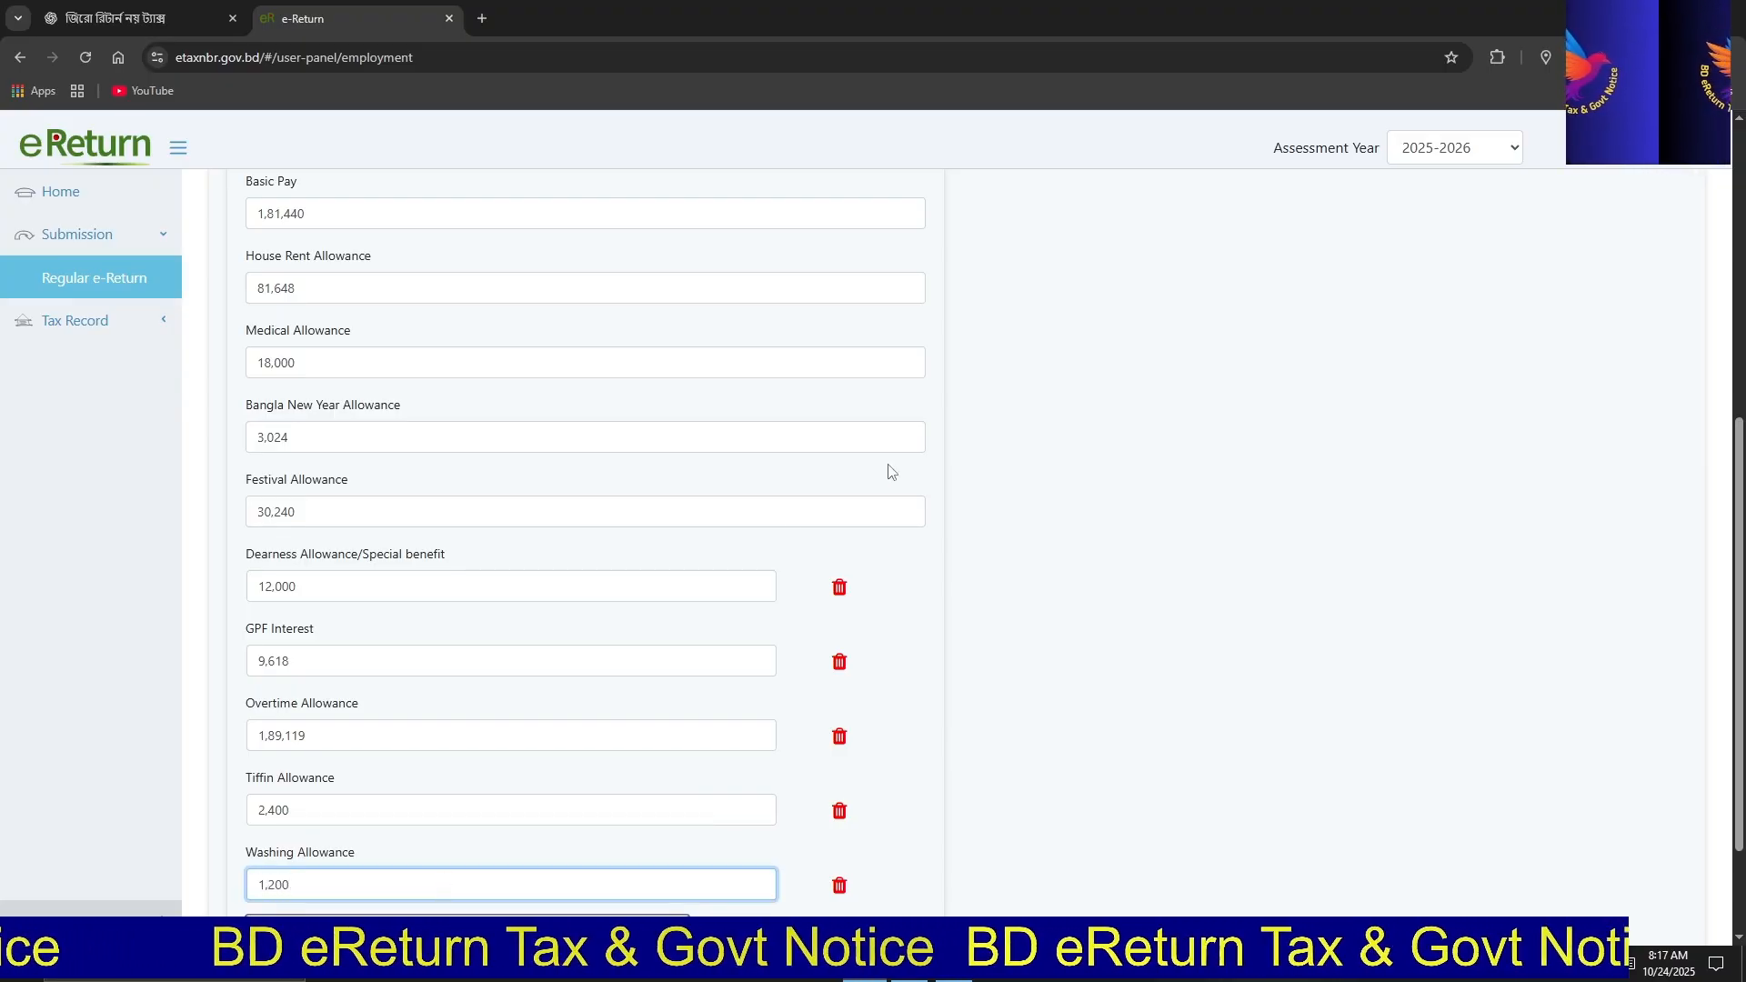
{"action": "scroll", "coordinate": [886, 473], "scroll_direction": "down", "scroll_amount": 2}
Add a Training Allowance line and enter 14,024, correcting one mistyped digit
{"action": "left_click", "coordinate": [380, 782]}
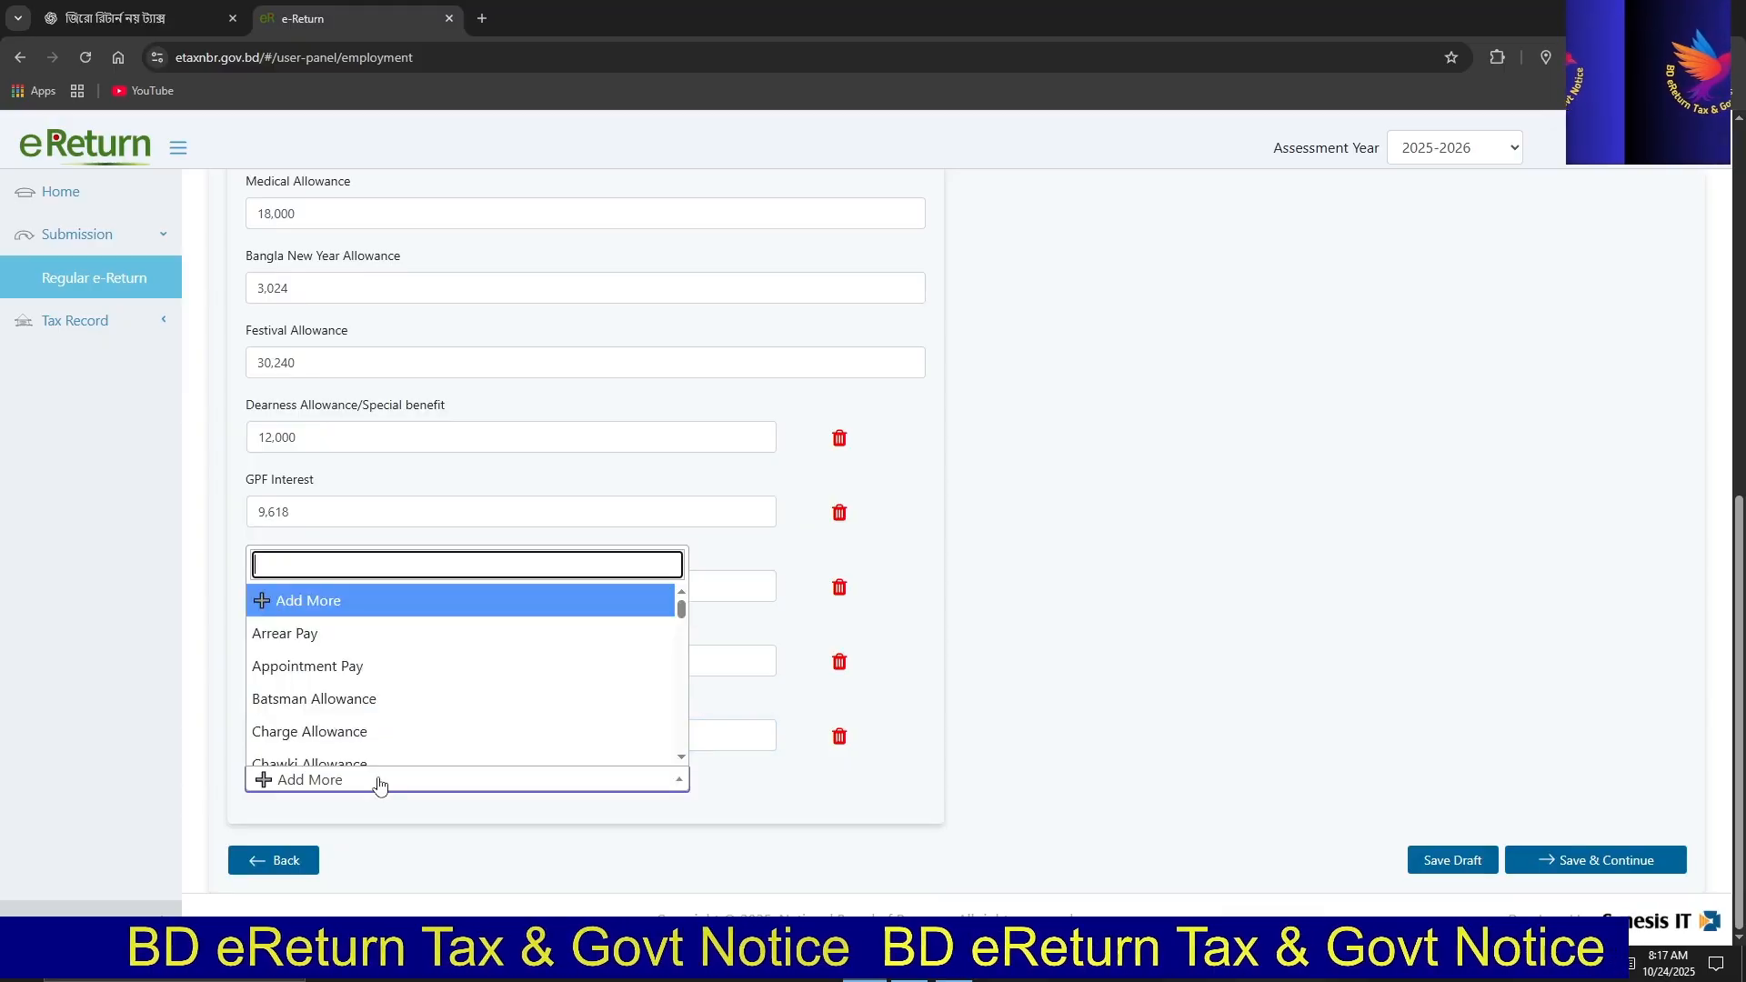
{"action": "scroll", "coordinate": [459, 705], "scroll_direction": "down", "scroll_amount": 5}
{"action": "scroll", "coordinate": [462, 689], "scroll_direction": "down", "scroll_amount": 3}
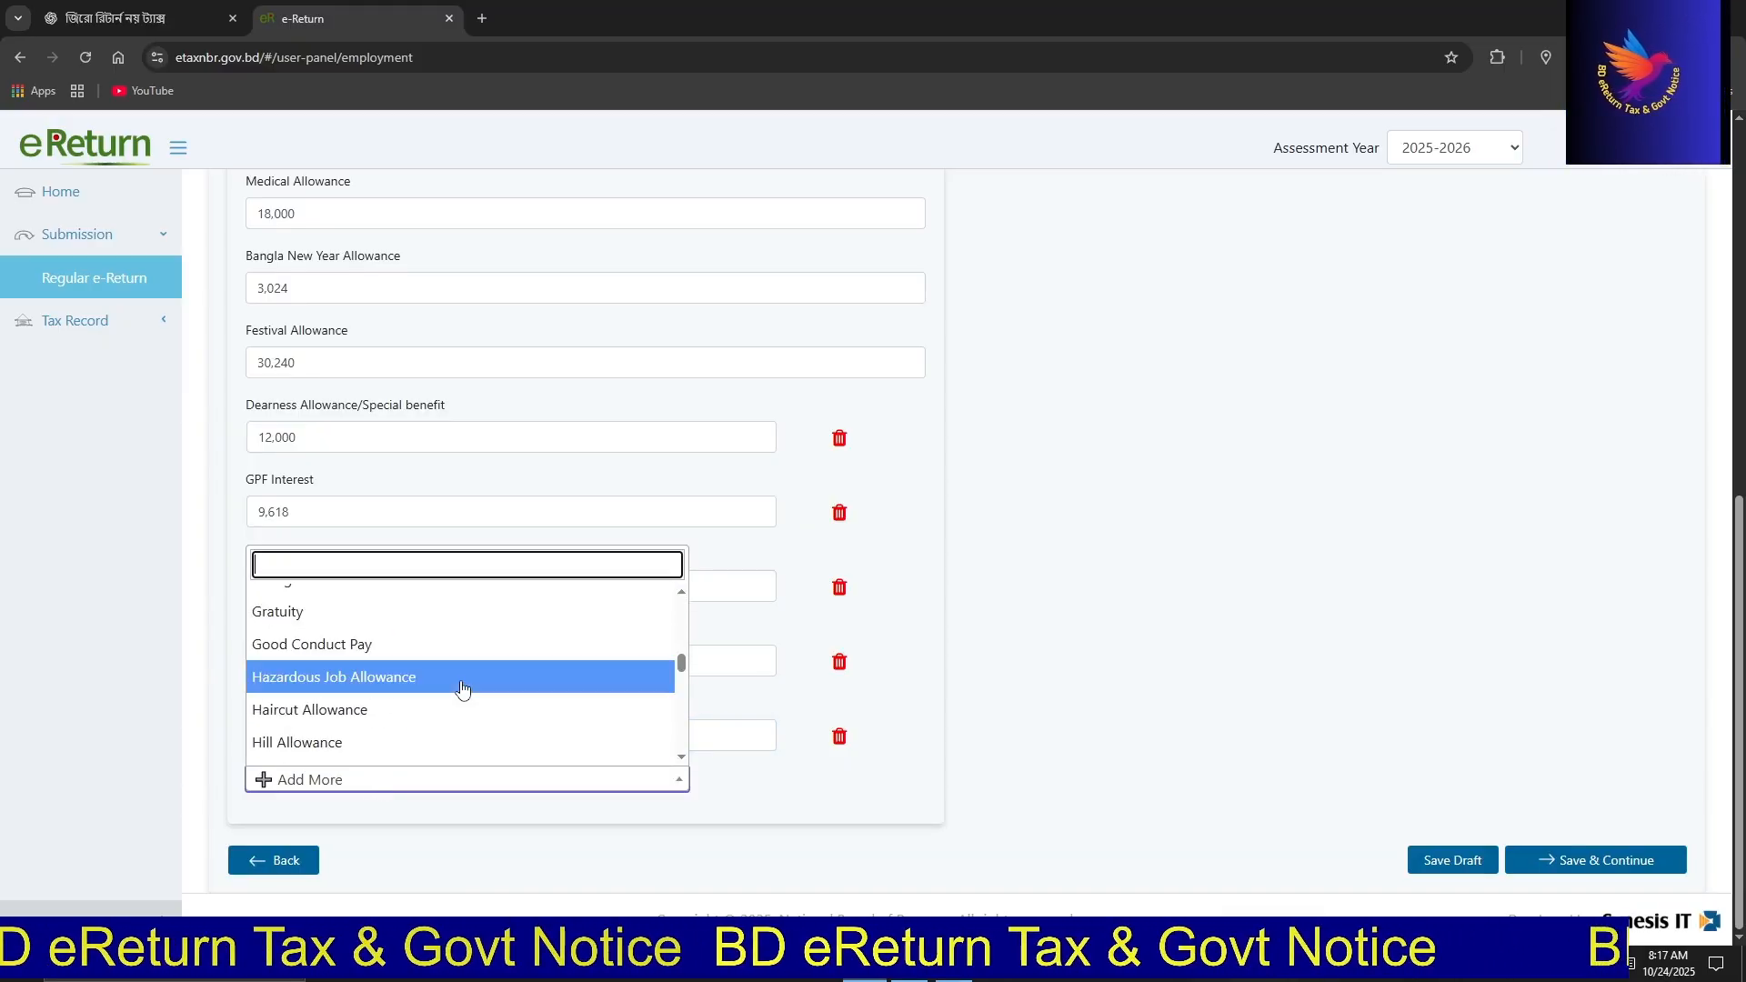
{"action": "scroll", "coordinate": [462, 690], "scroll_direction": "down", "scroll_amount": 1}
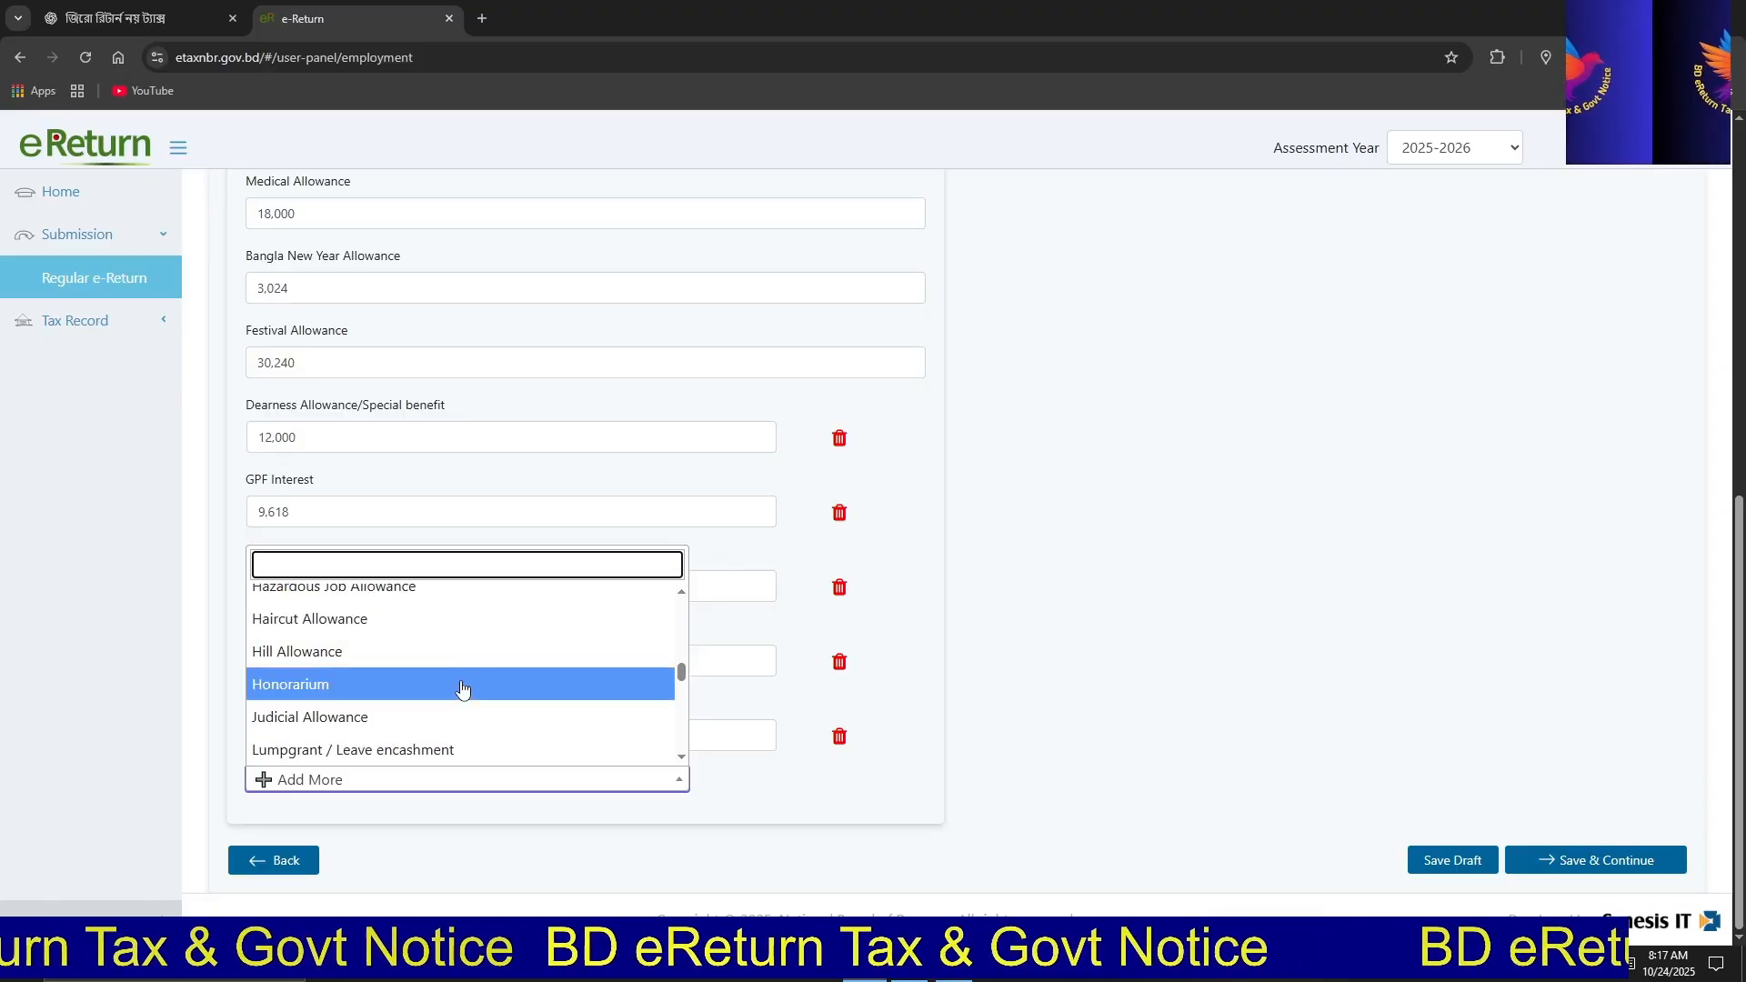
{"action": "scroll", "coordinate": [462, 690], "scroll_direction": "down", "scroll_amount": 5}
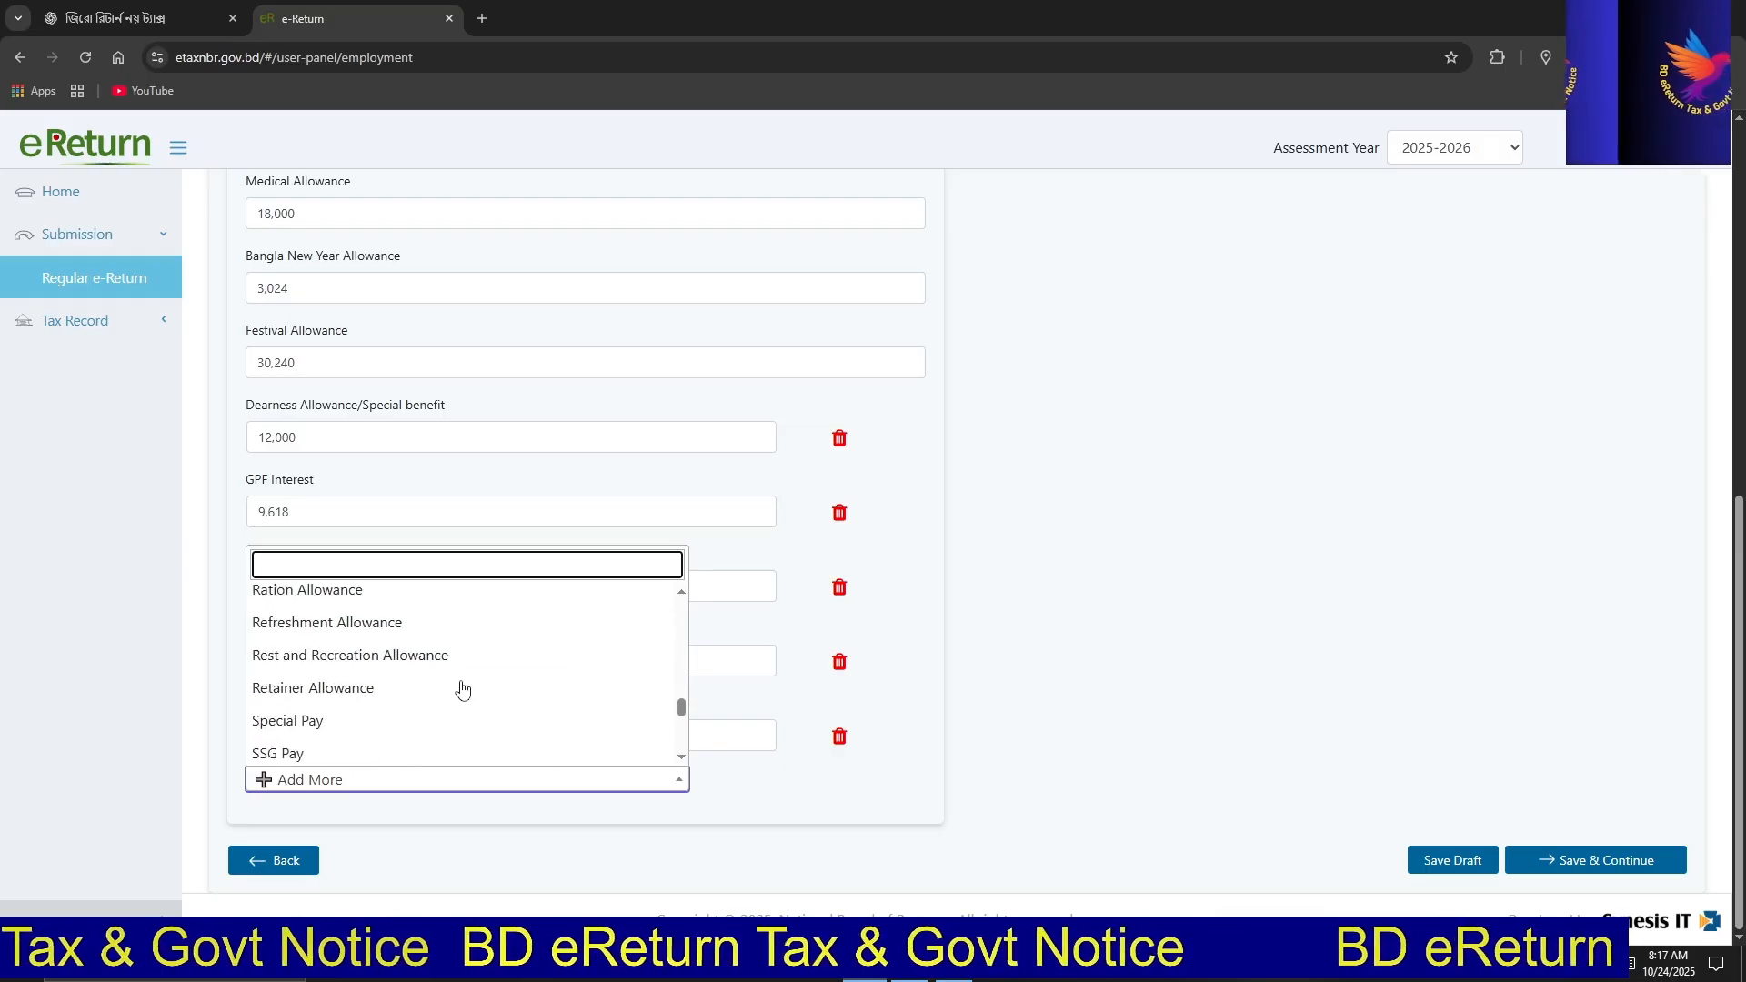
{"action": "scroll", "coordinate": [462, 690], "scroll_direction": "down", "scroll_amount": 1}
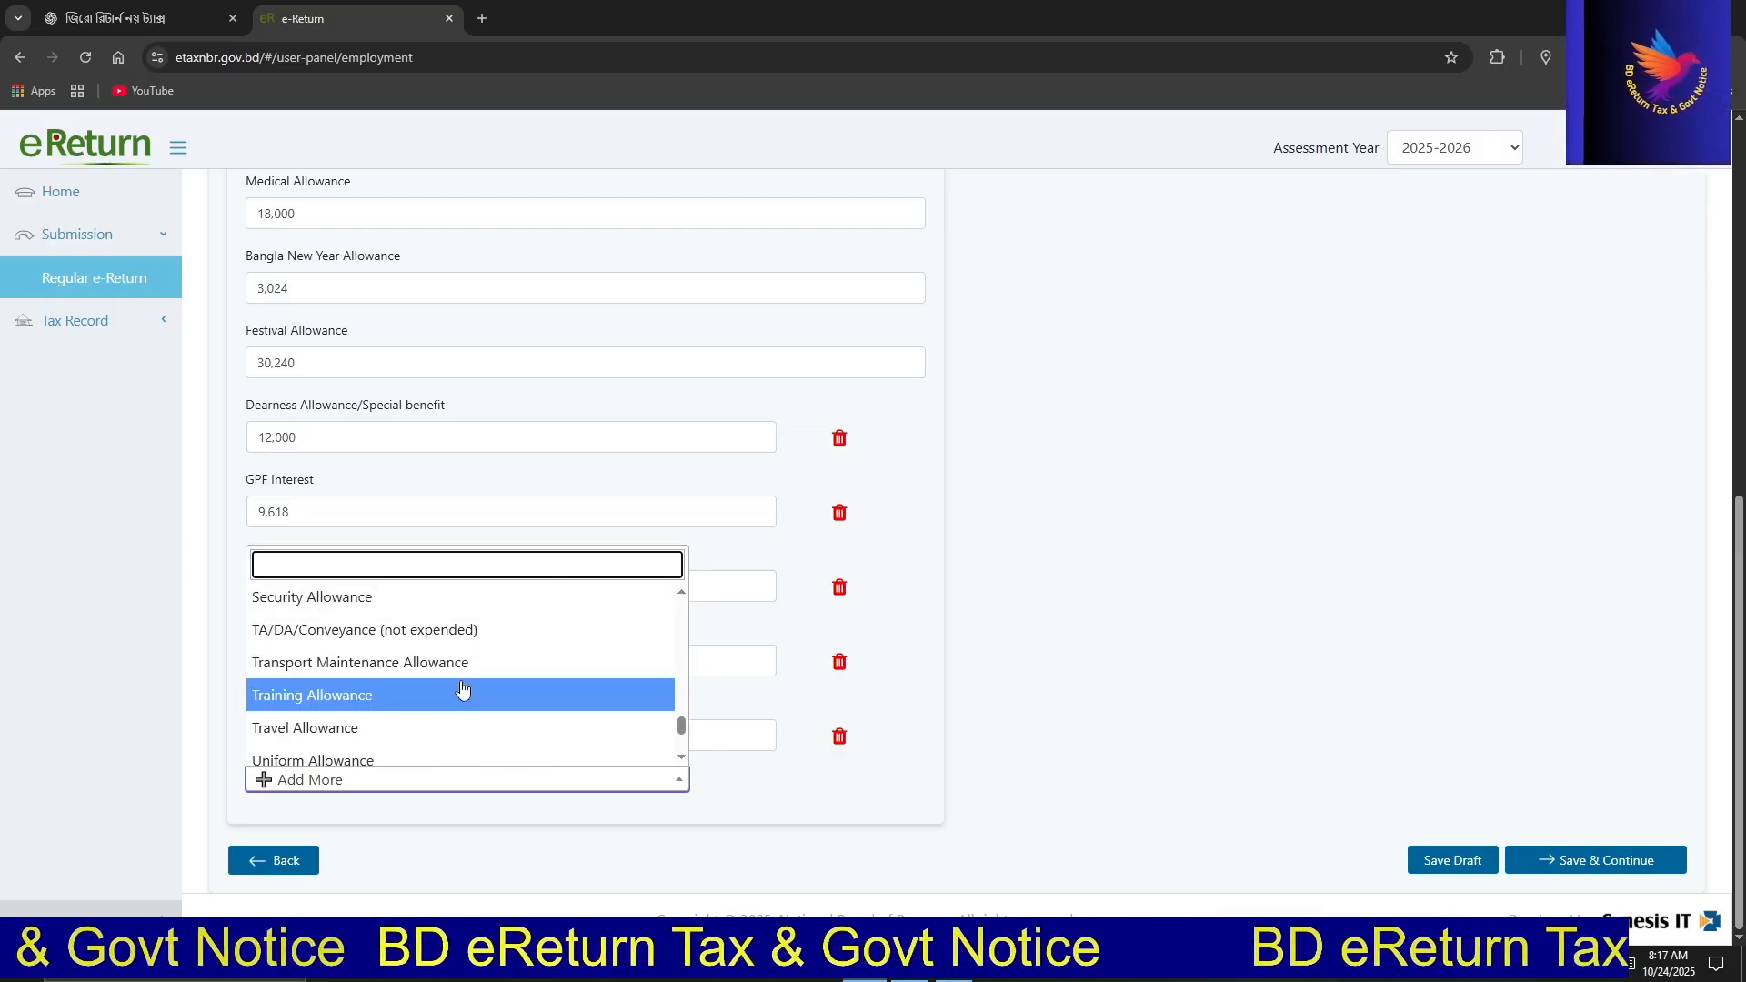
{"action": "left_click", "coordinate": [463, 695]}
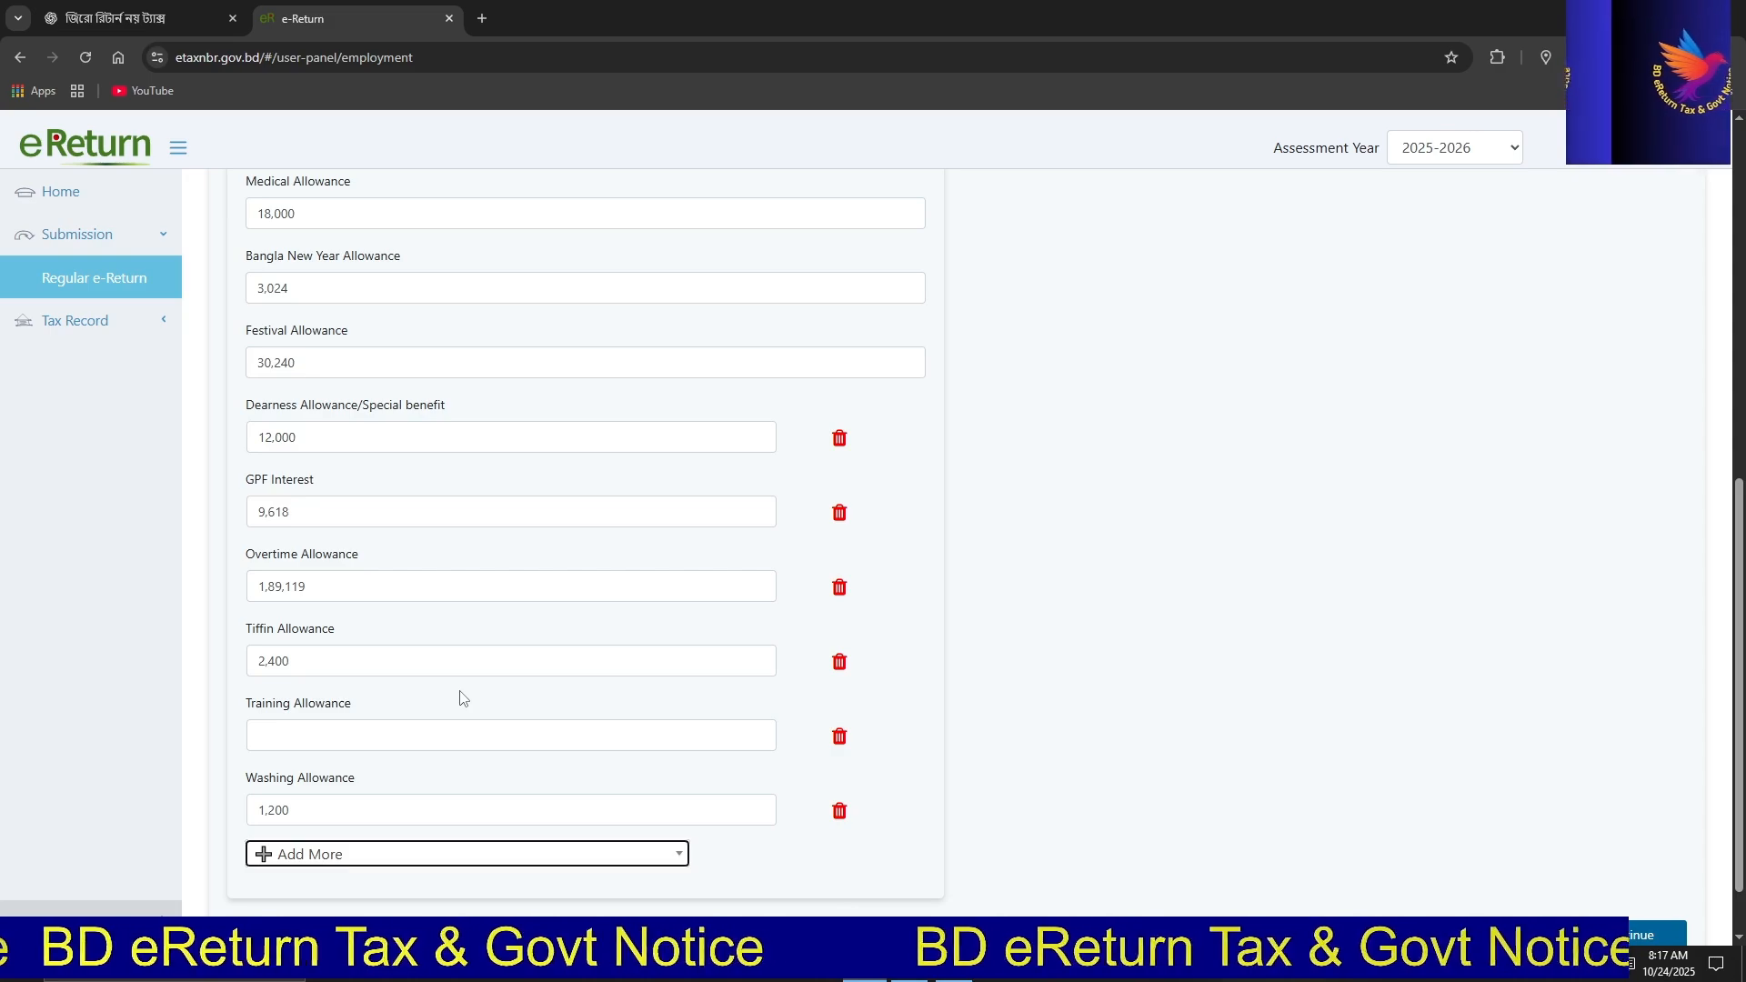
{"action": "scroll", "coordinate": [462, 709], "scroll_direction": "down", "scroll_amount": 1}
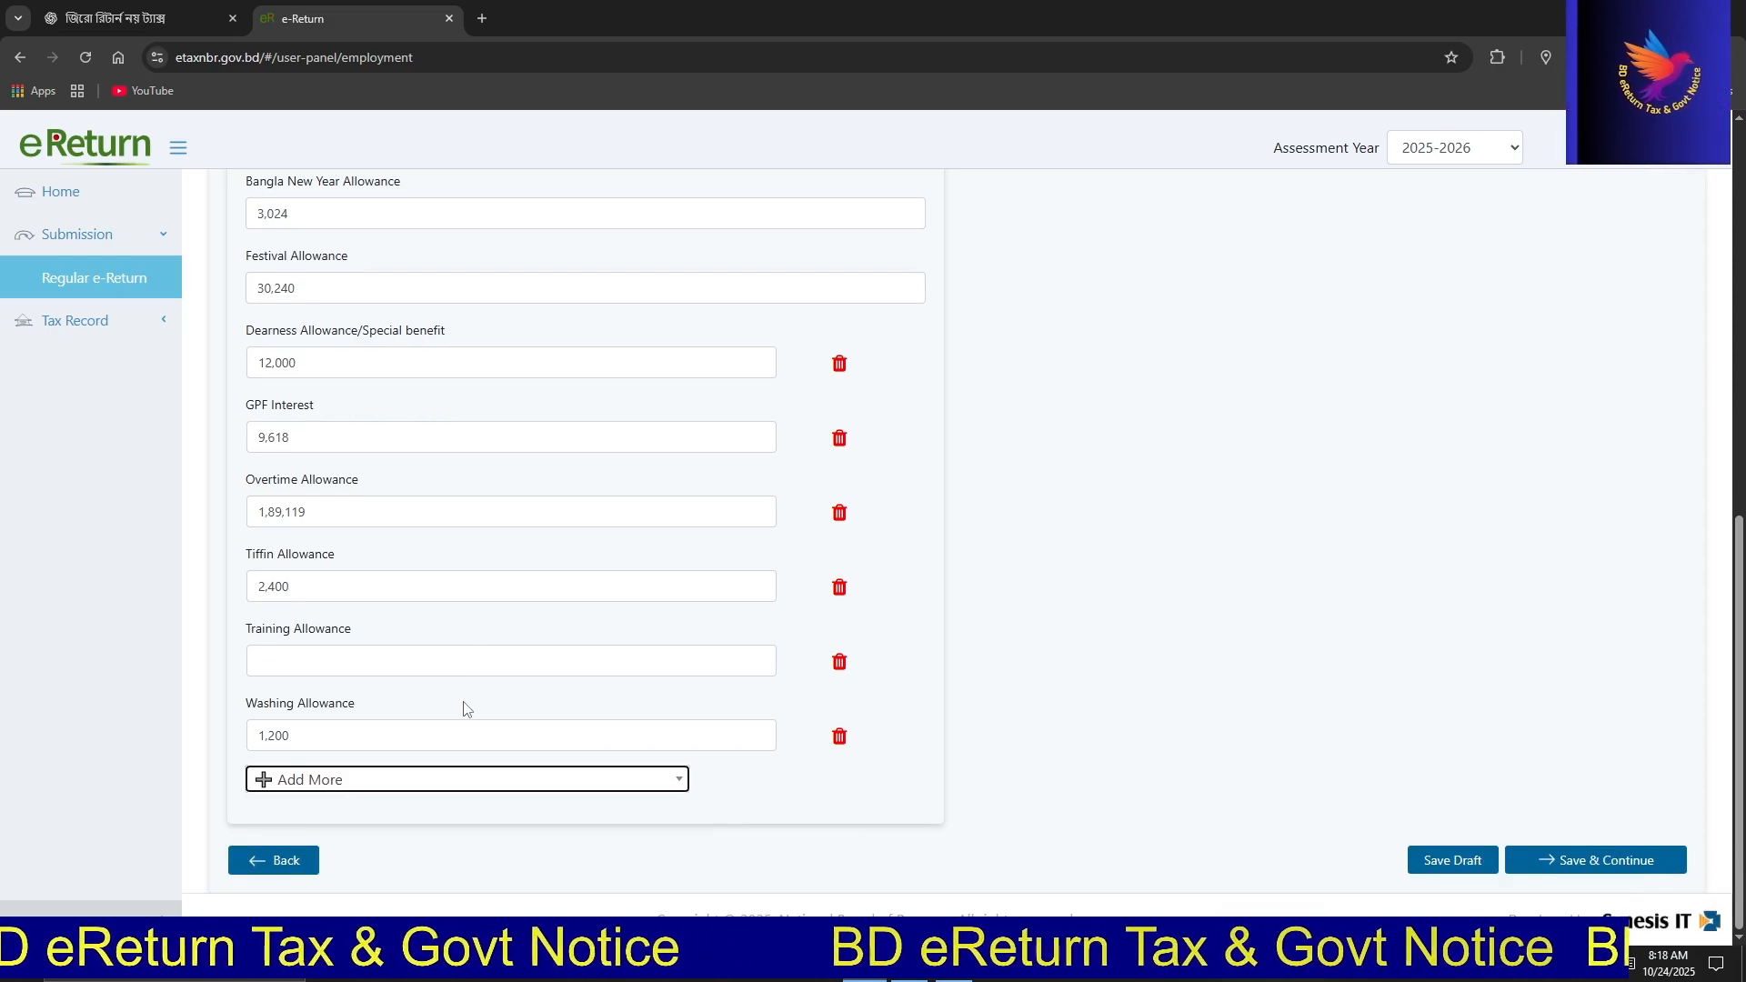
{"action": "left_click", "coordinate": [418, 673]}
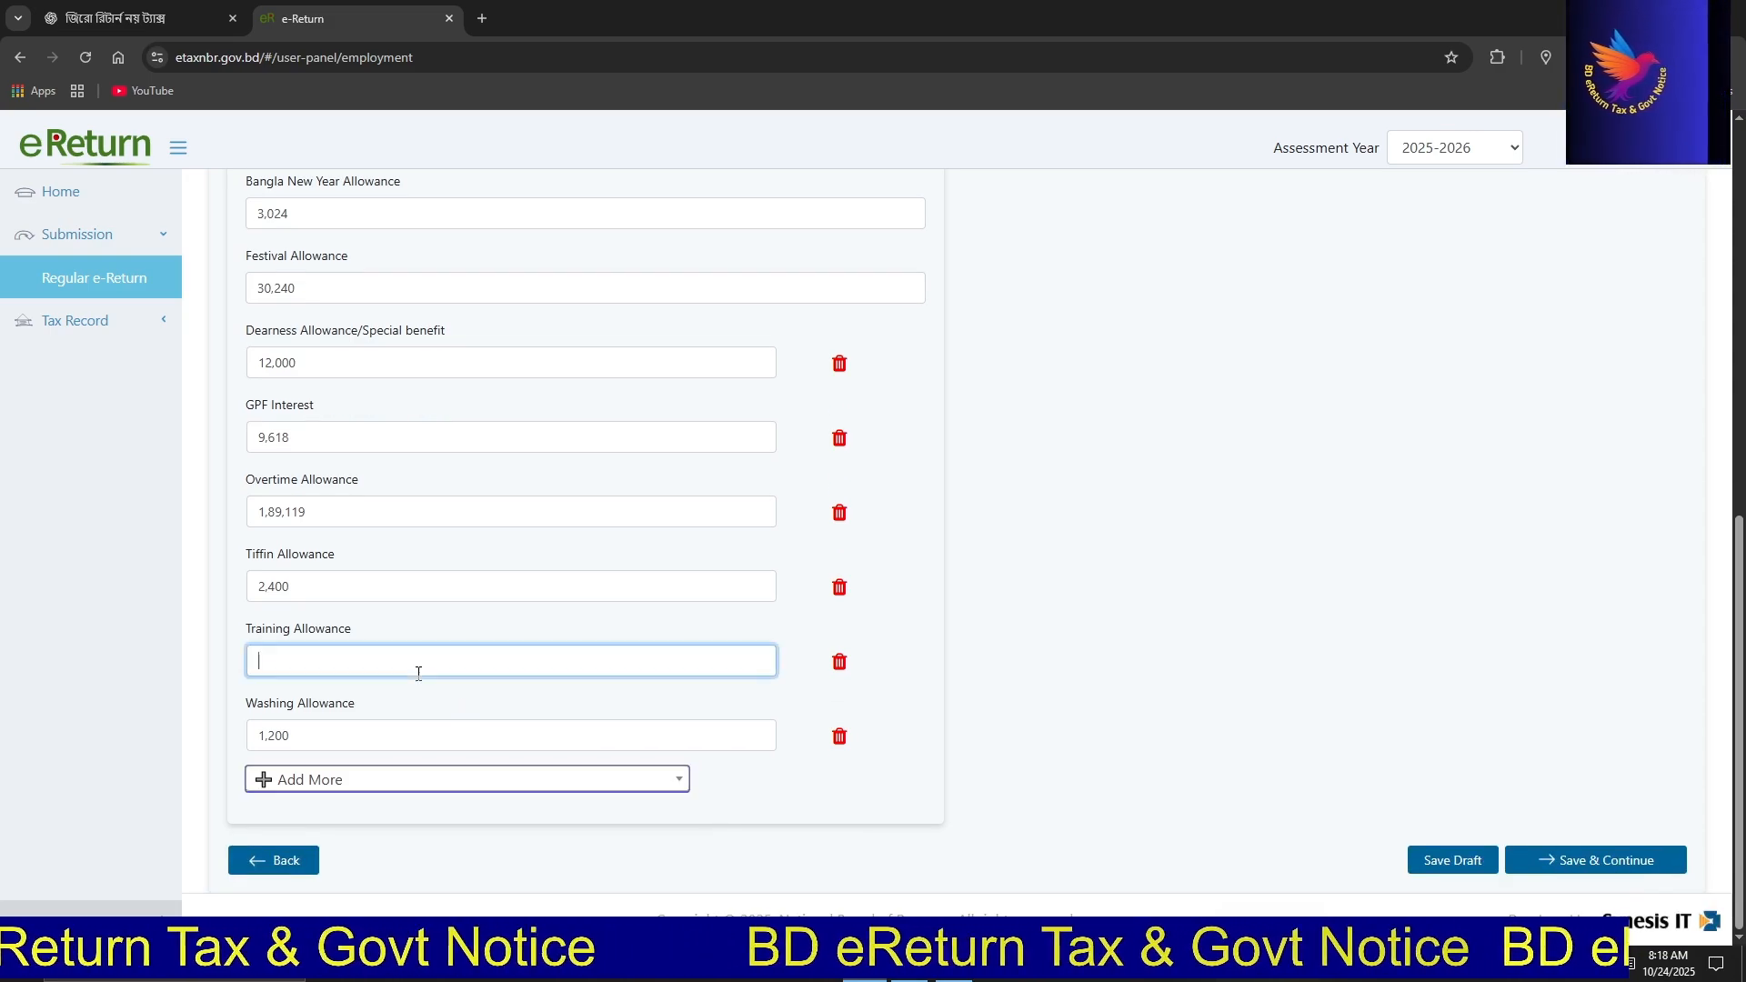
{"action": "type", "text": "142"}
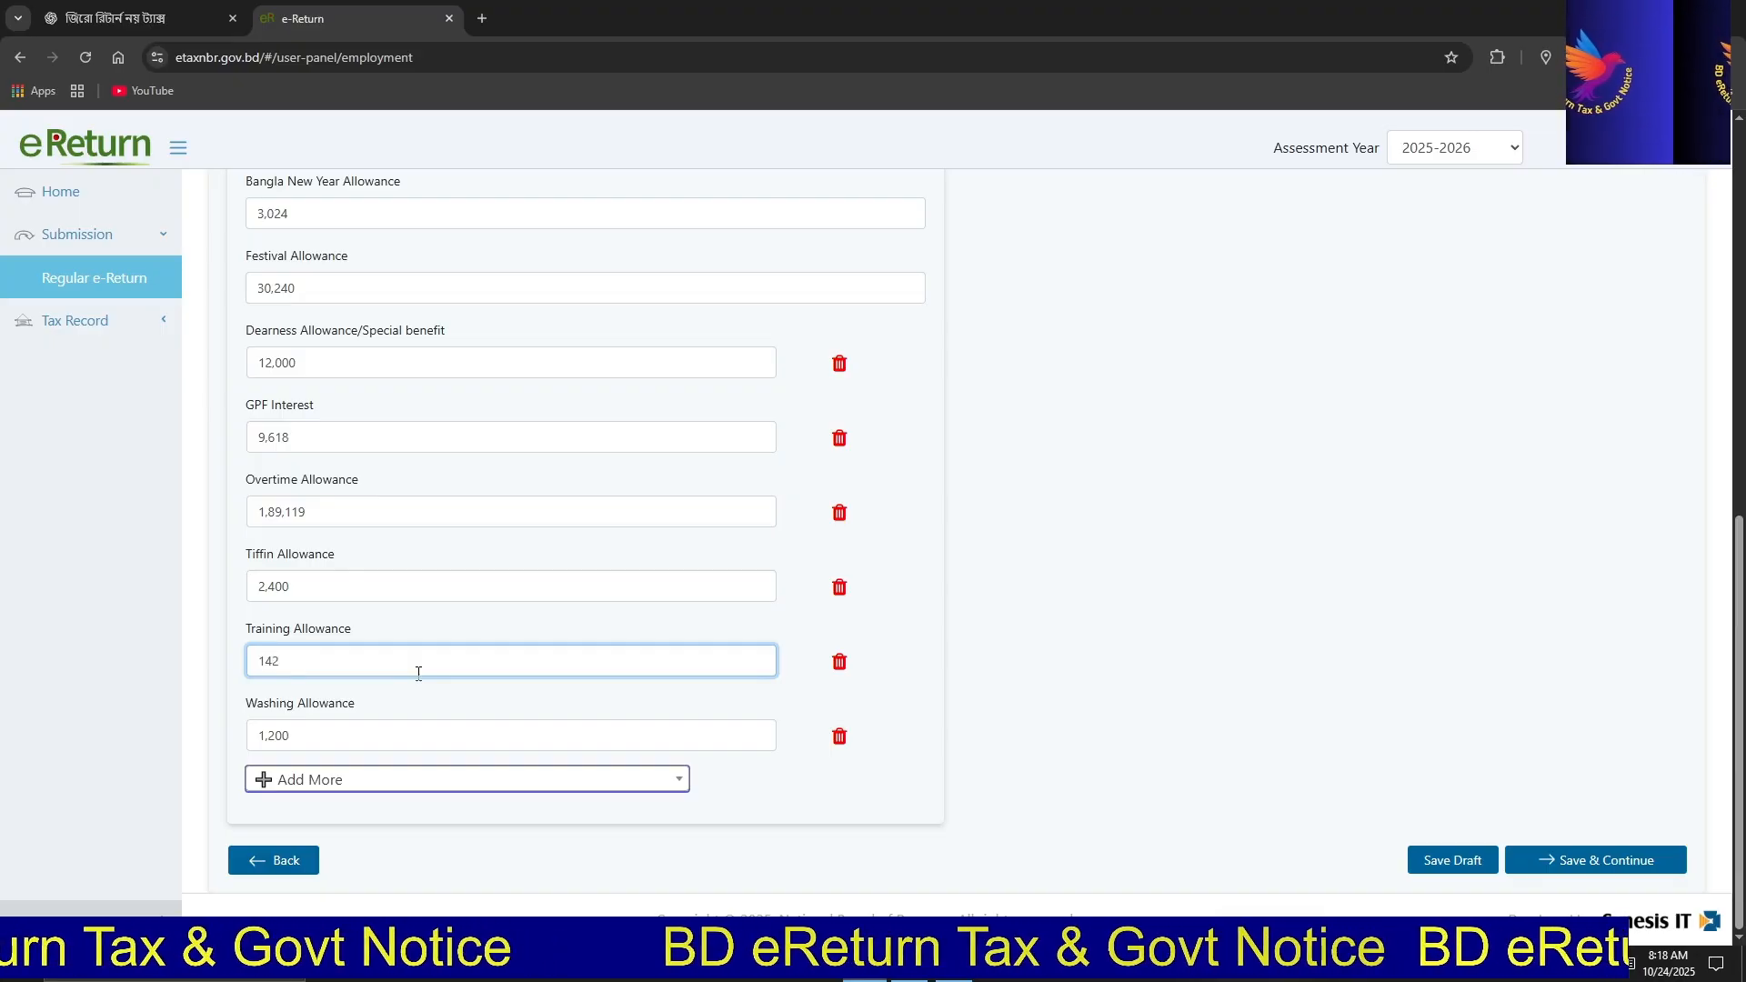
{"action": "key", "text": "BackSpace"}
{"action": "type", "text": "024"}
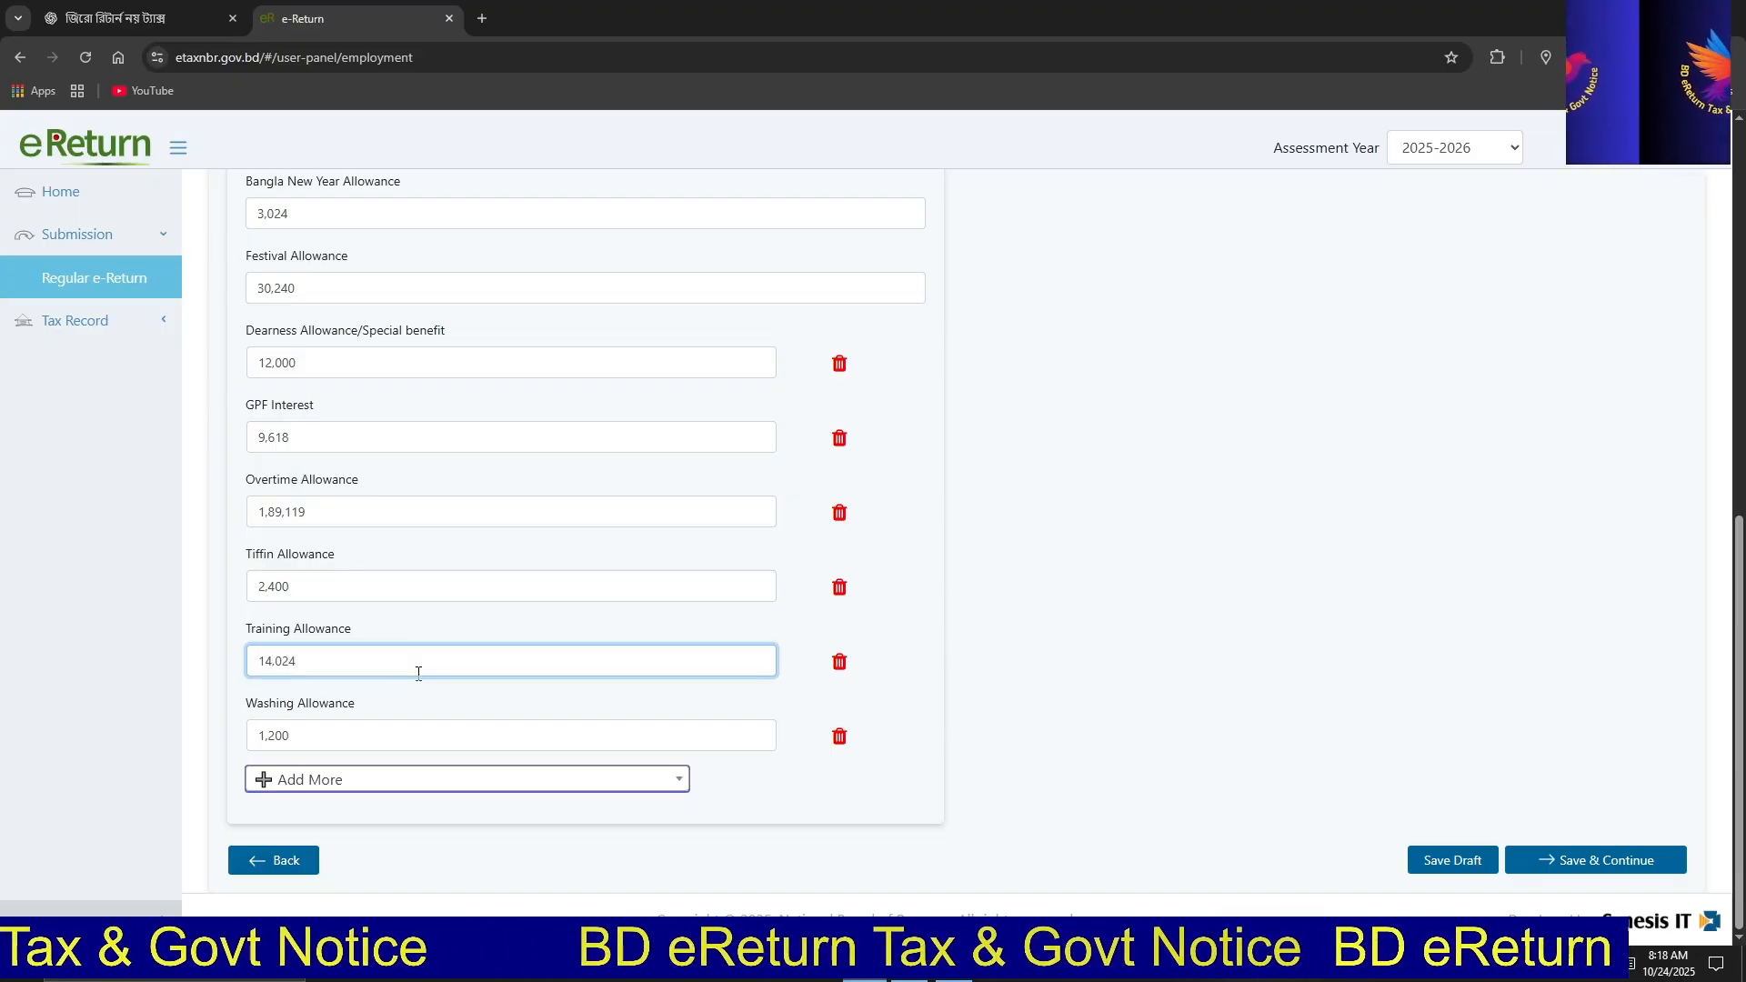
Append the 'Other, If Any (Give Detail)' entry from the bottom of the allowance list
{"action": "left_click", "coordinate": [542, 784]}
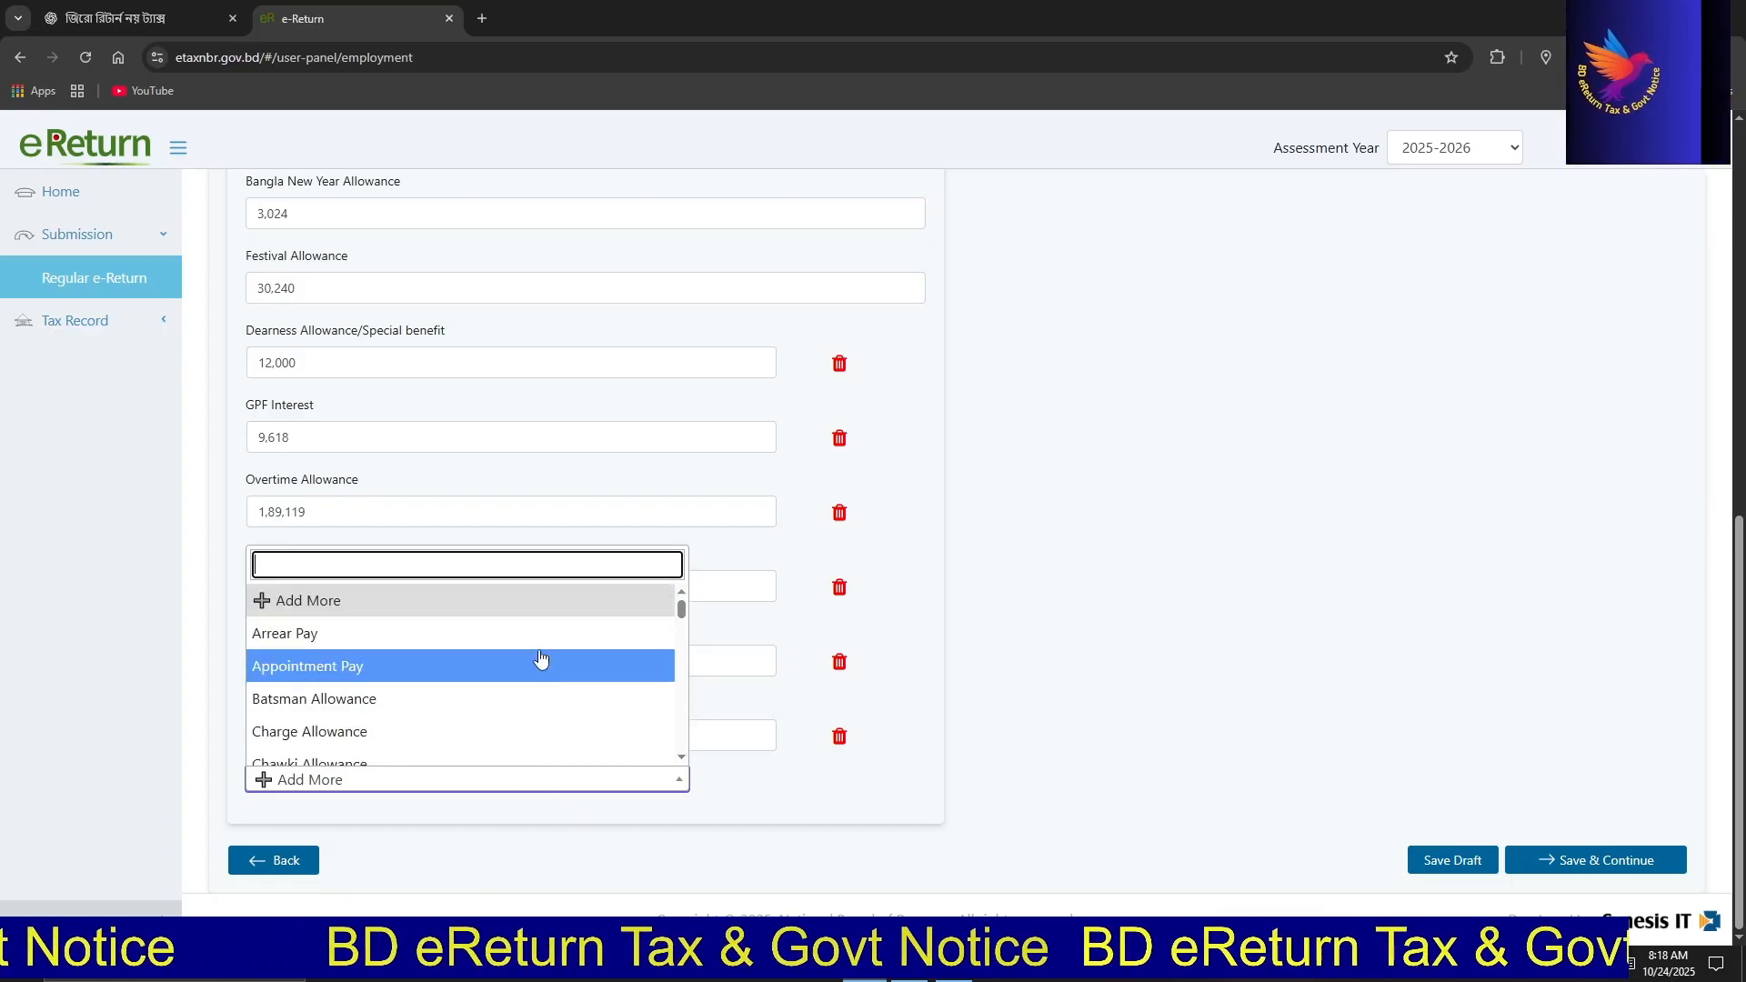
{"action": "scroll", "coordinate": [540, 657], "scroll_direction": "down", "scroll_amount": 2}
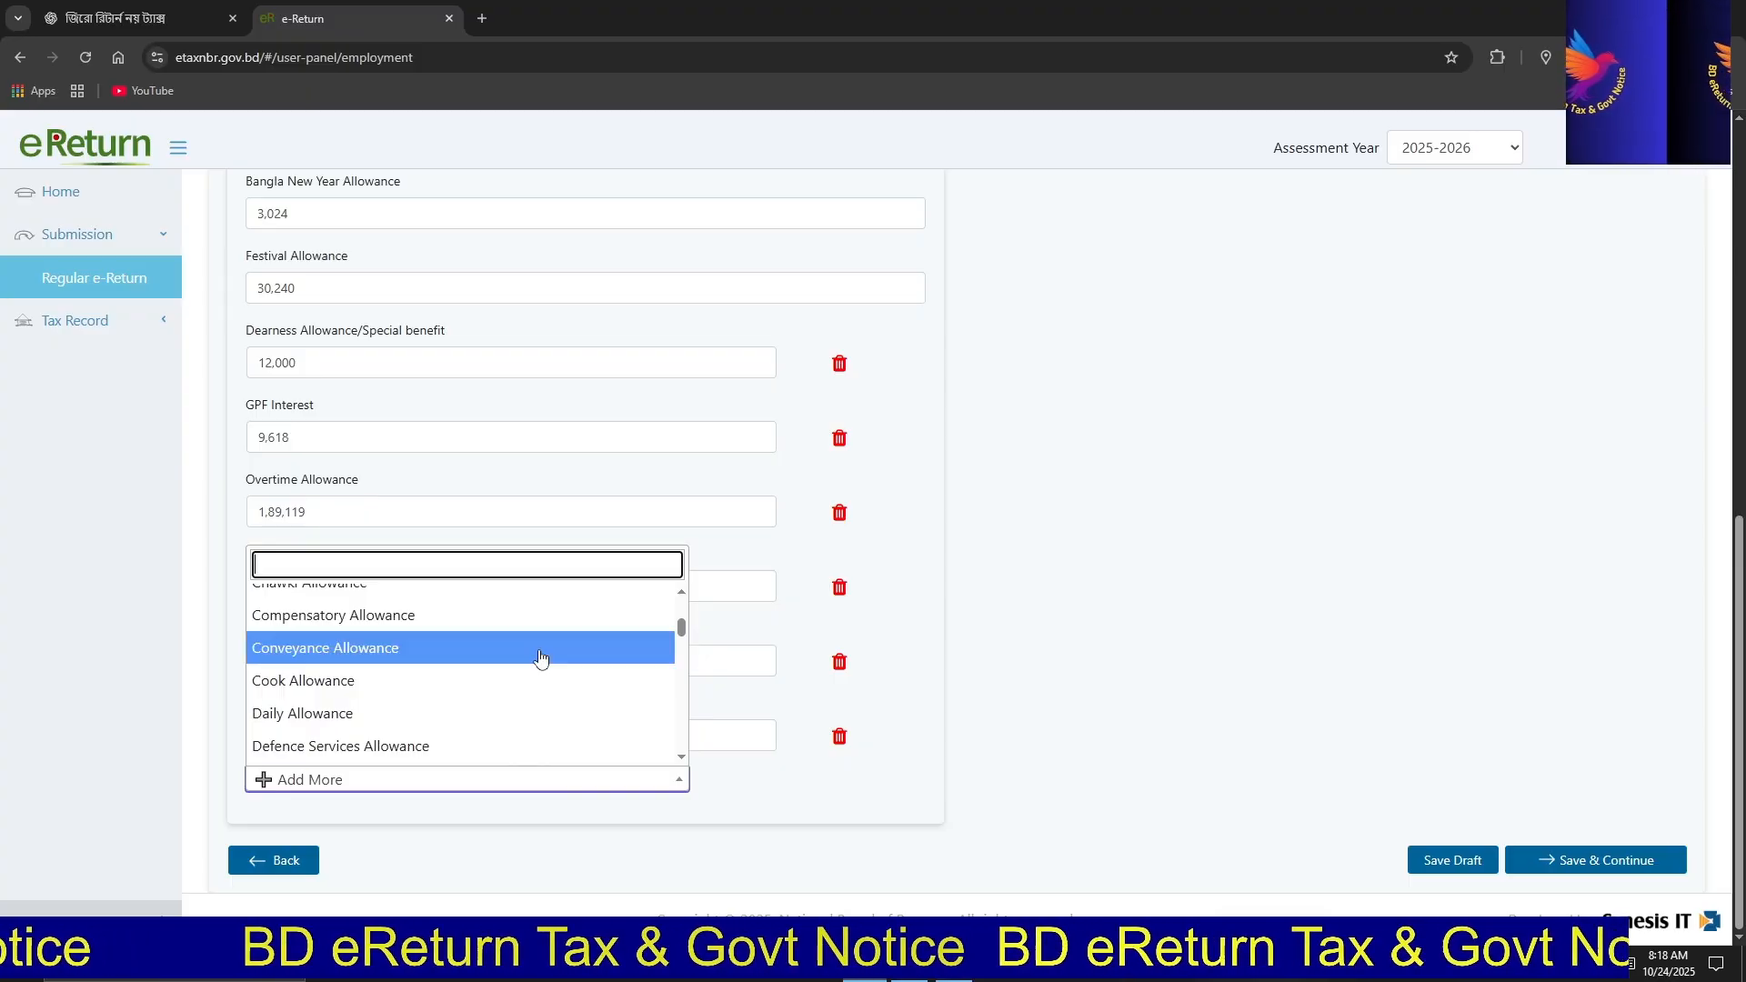
{"action": "scroll", "coordinate": [540, 657], "scroll_direction": "down", "scroll_amount": 2}
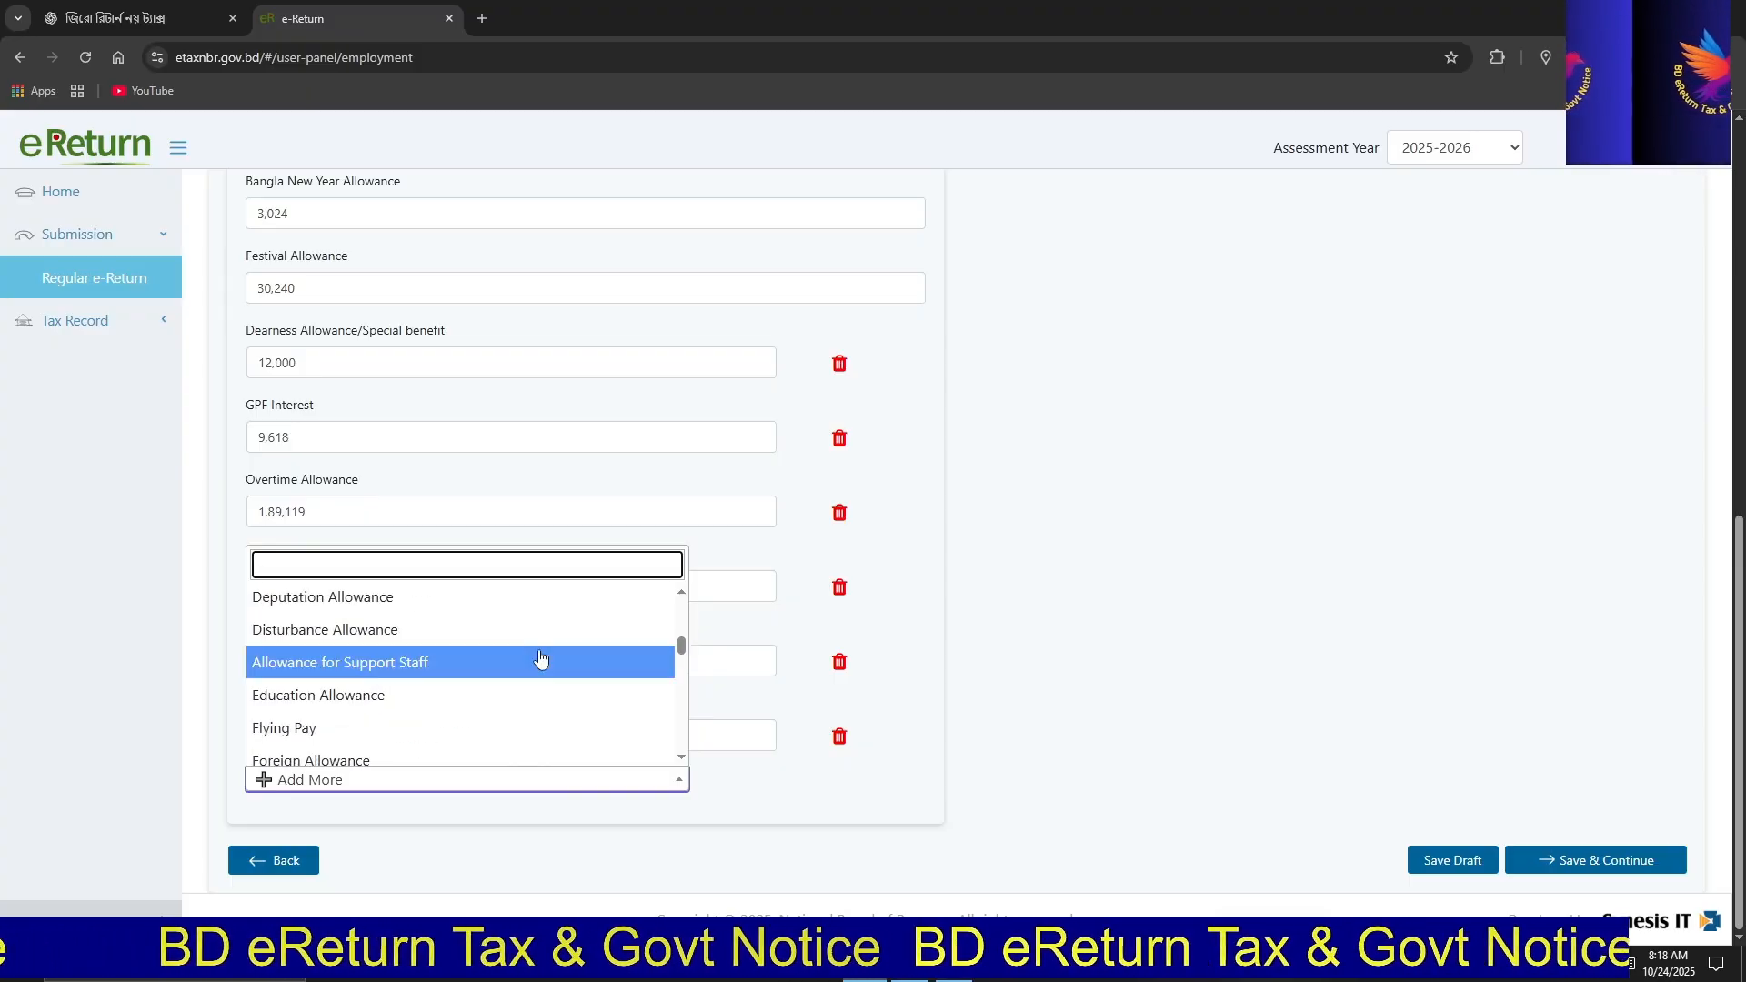
{"action": "scroll", "coordinate": [540, 657], "scroll_direction": "down", "scroll_amount": 1}
{"action": "scroll", "coordinate": [540, 657], "scroll_direction": "down", "scroll_amount": 4}
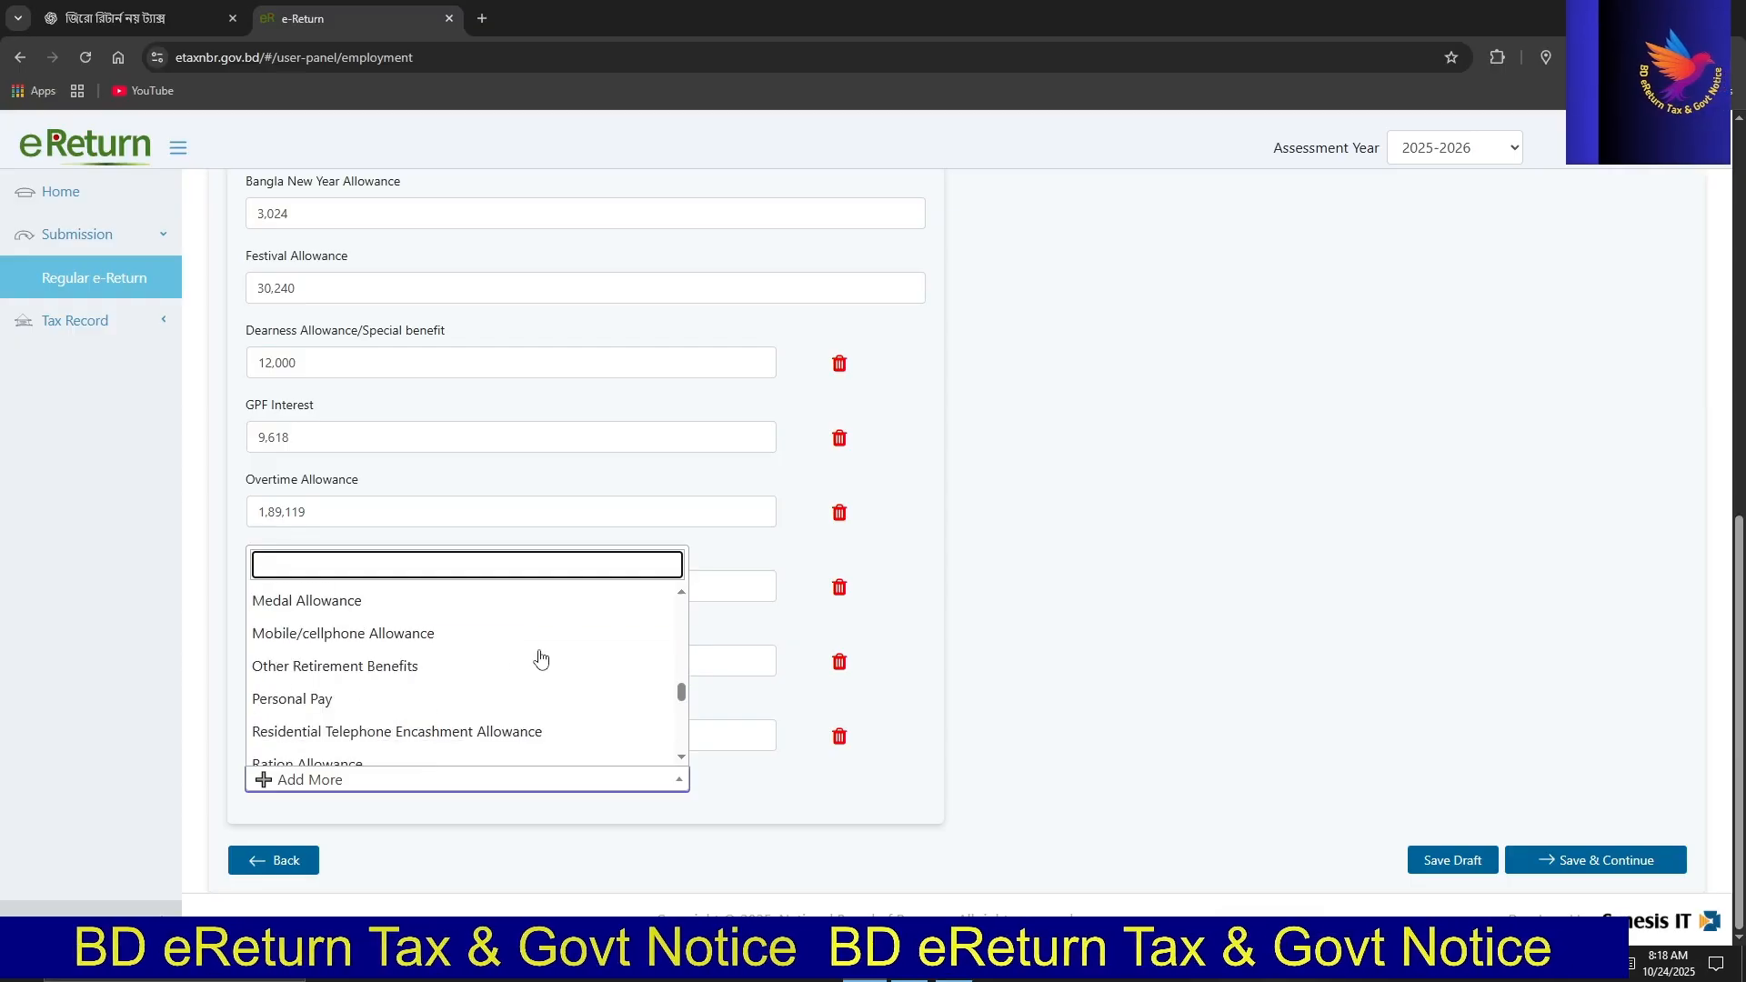
{"action": "scroll", "coordinate": [541, 657], "scroll_direction": "down", "scroll_amount": 5}
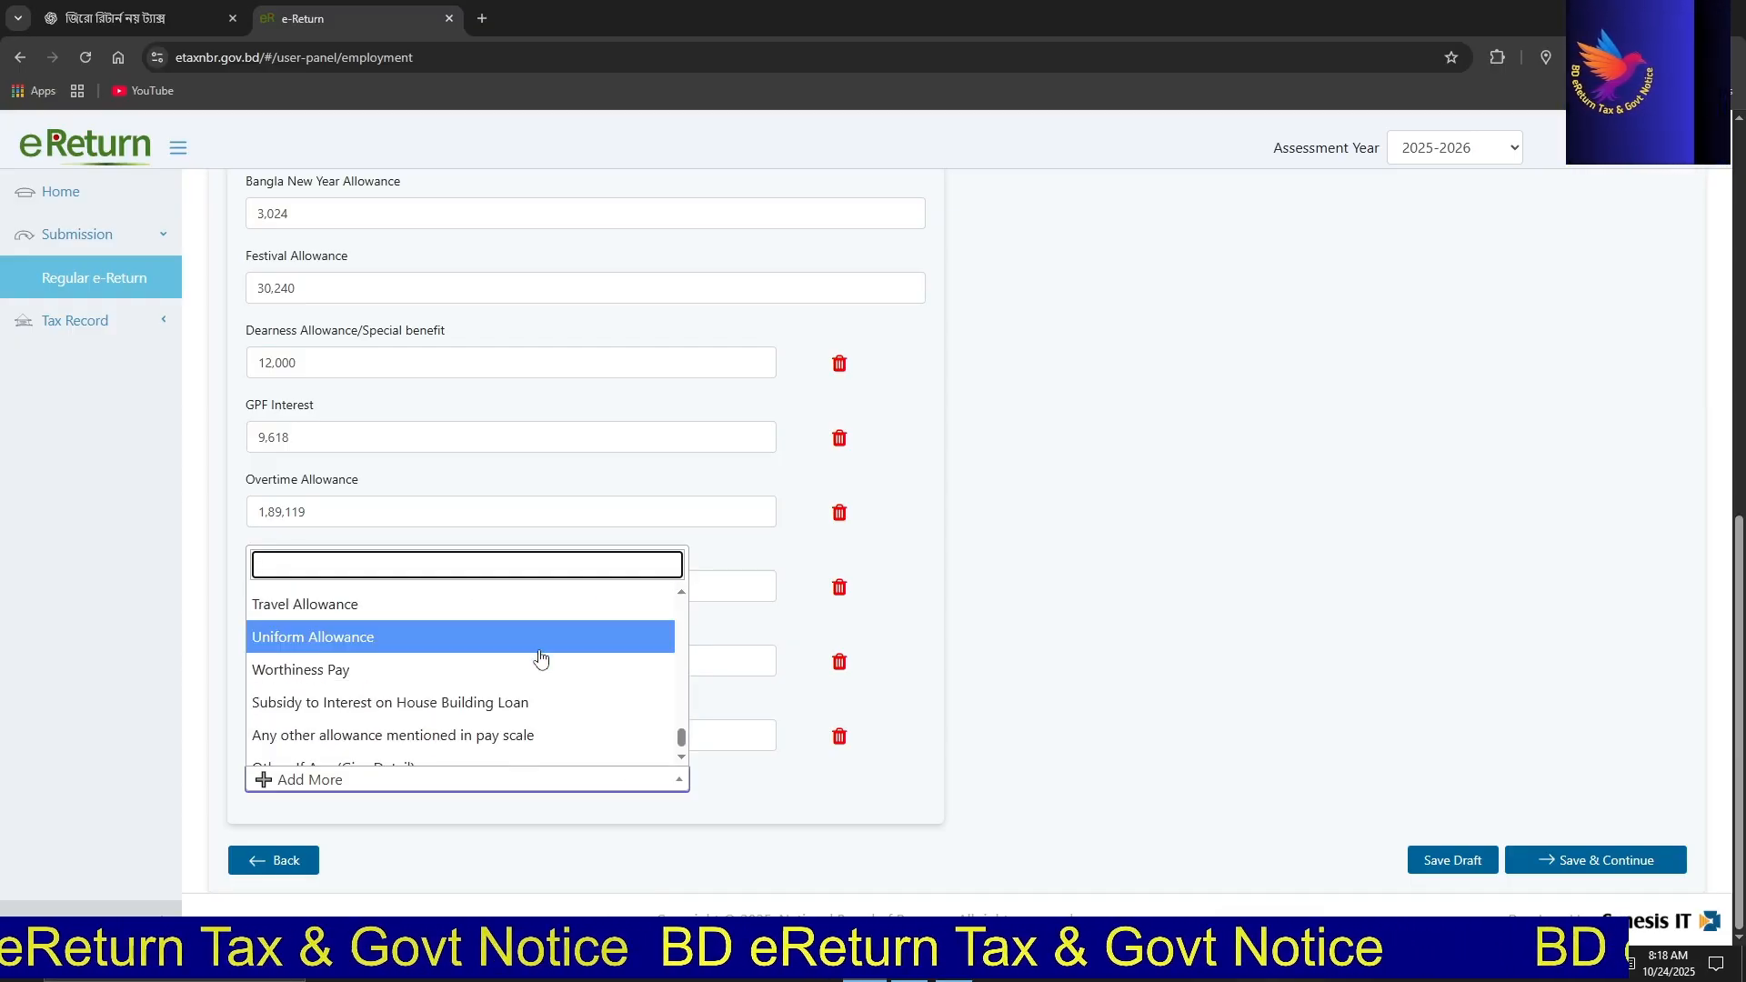
{"action": "scroll", "coordinate": [540, 657], "scroll_direction": "down", "scroll_amount": 1}
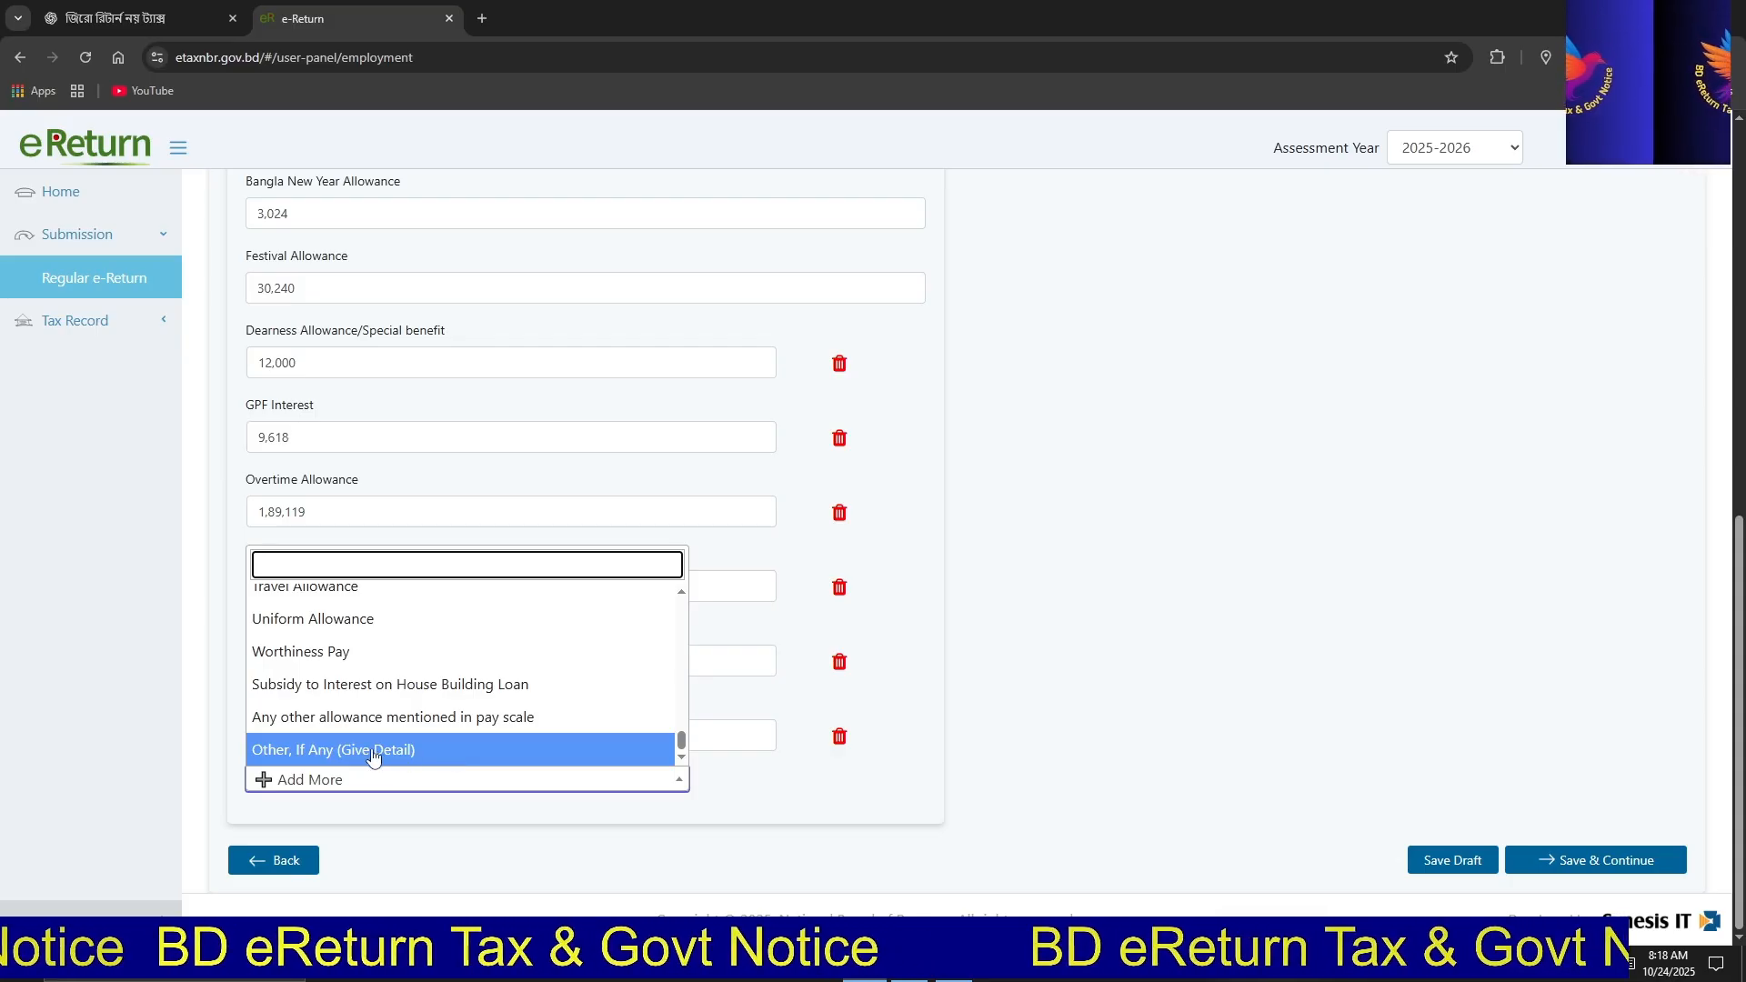
{"action": "left_click", "coordinate": [454, 752]}
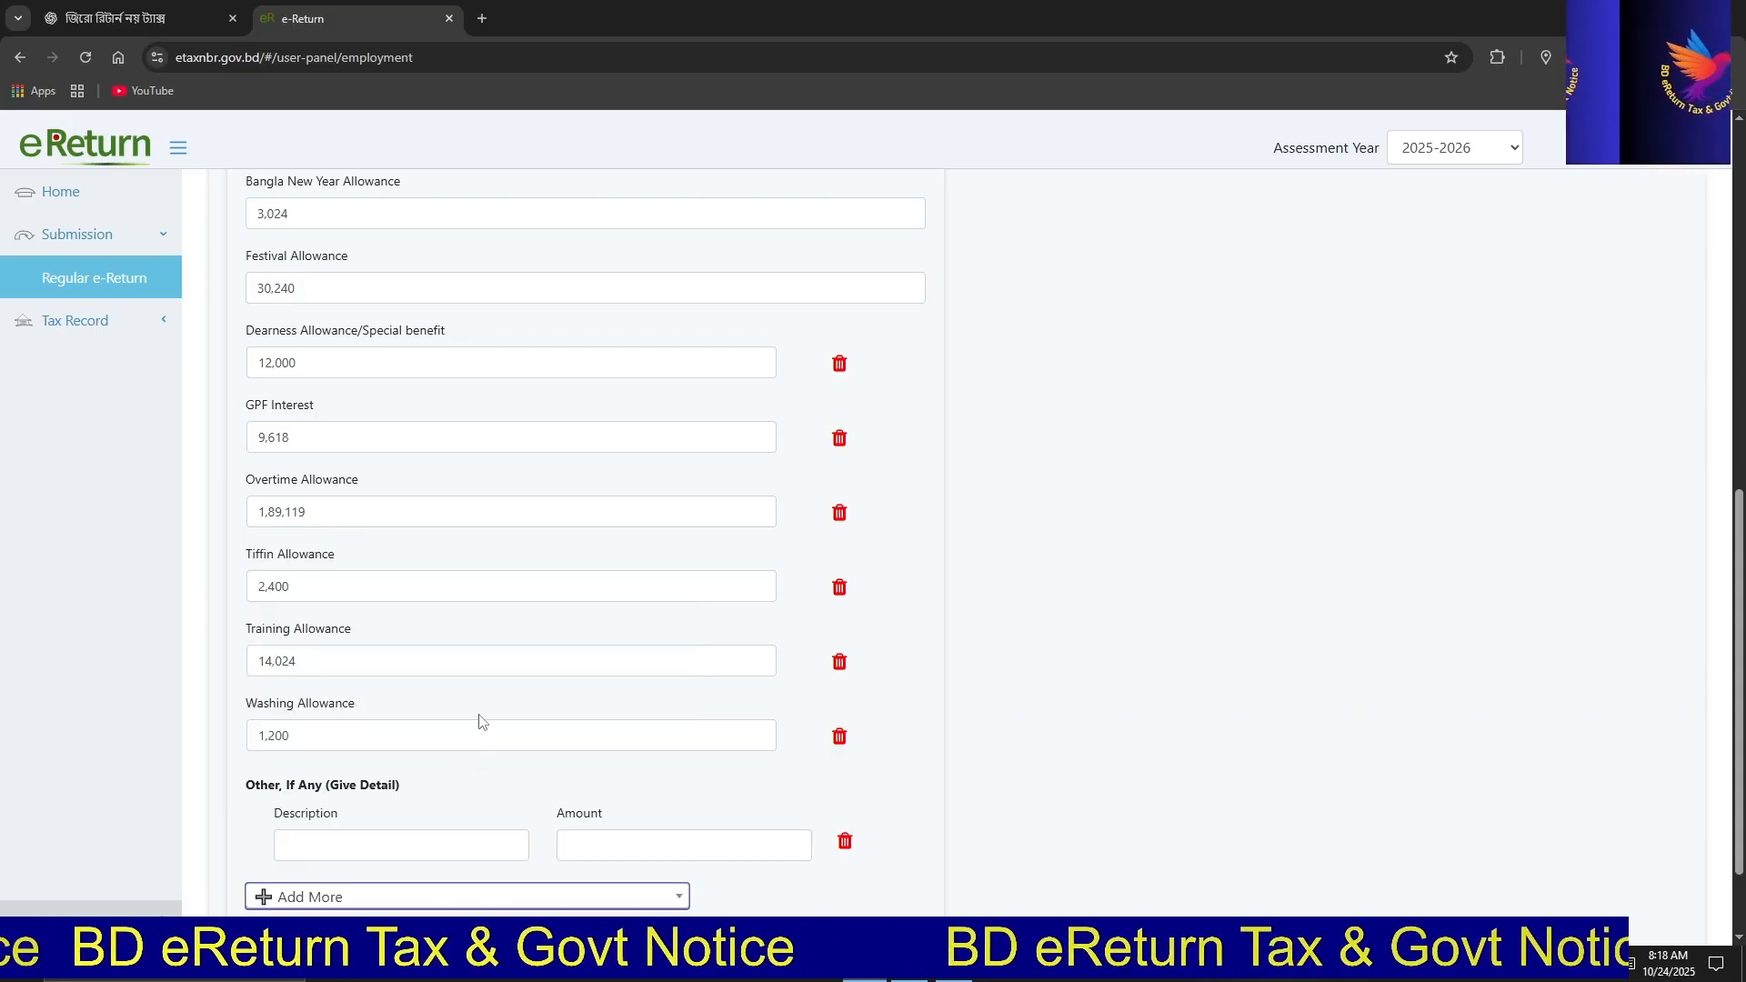
Set the other allowance description to 'Electricity Allowance', copying 'Allowance' from an existing label
{"action": "scroll", "coordinate": [474, 715], "scroll_direction": "down", "scroll_amount": 2}
{"action": "left_click", "coordinate": [402, 727]}
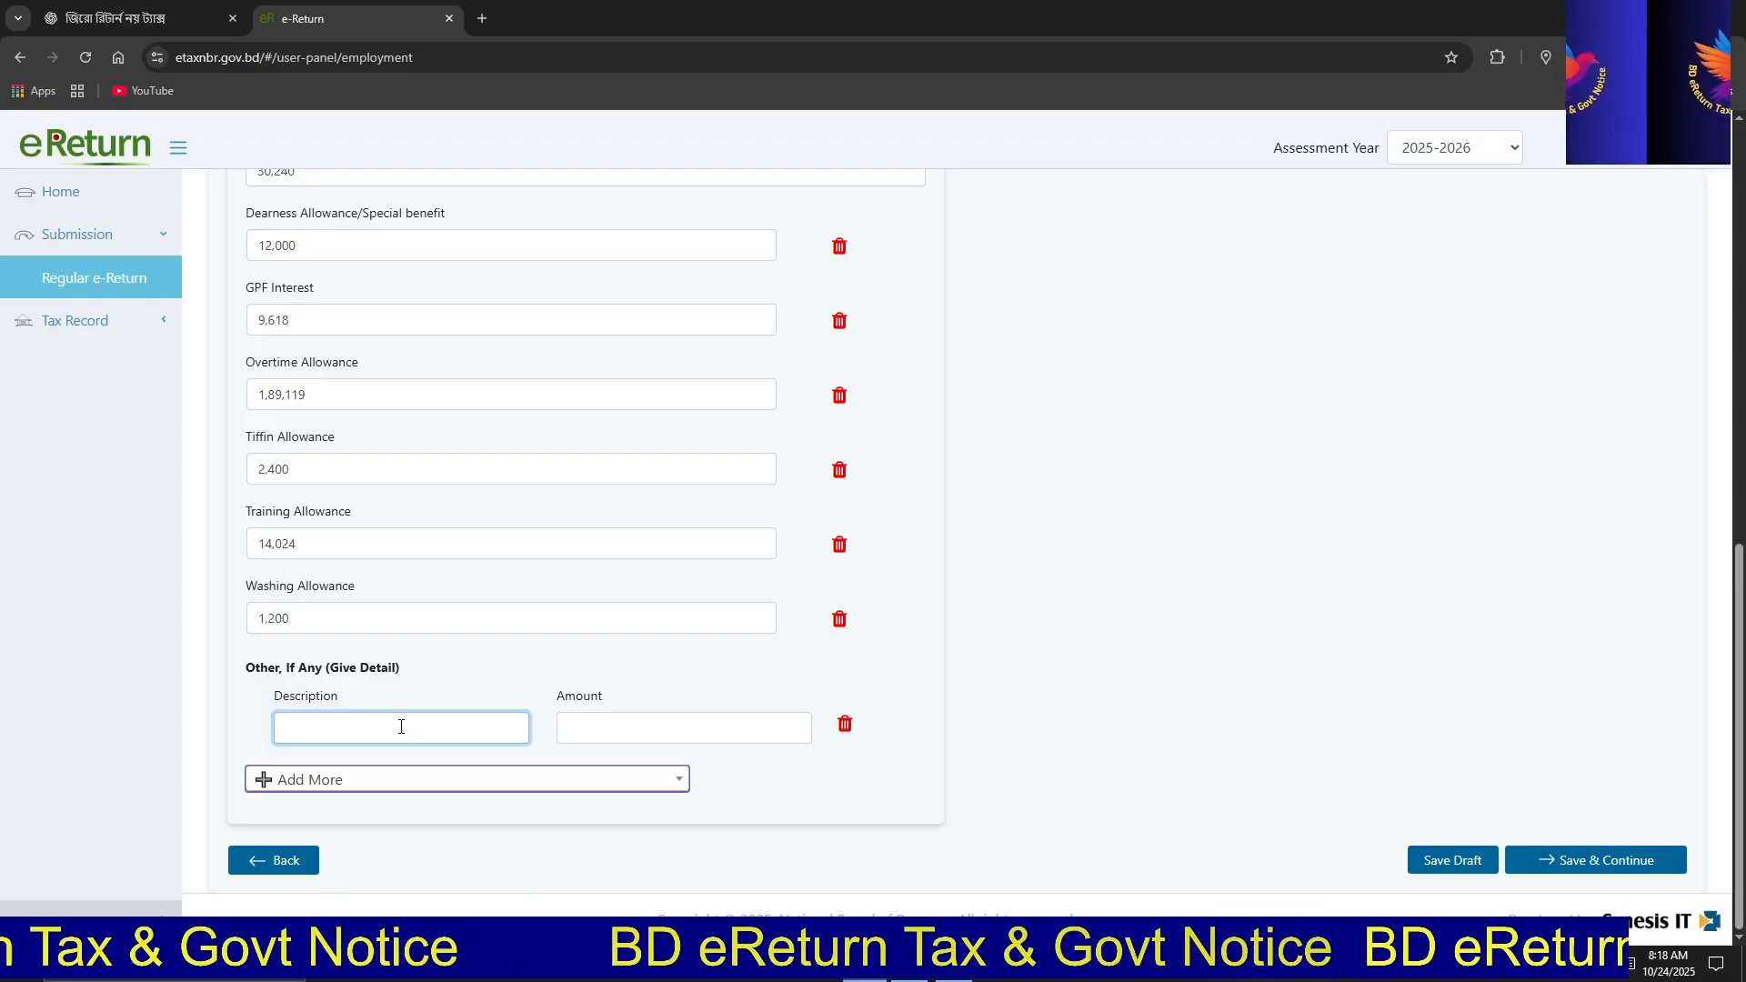
{"action": "type", "text": "El"}
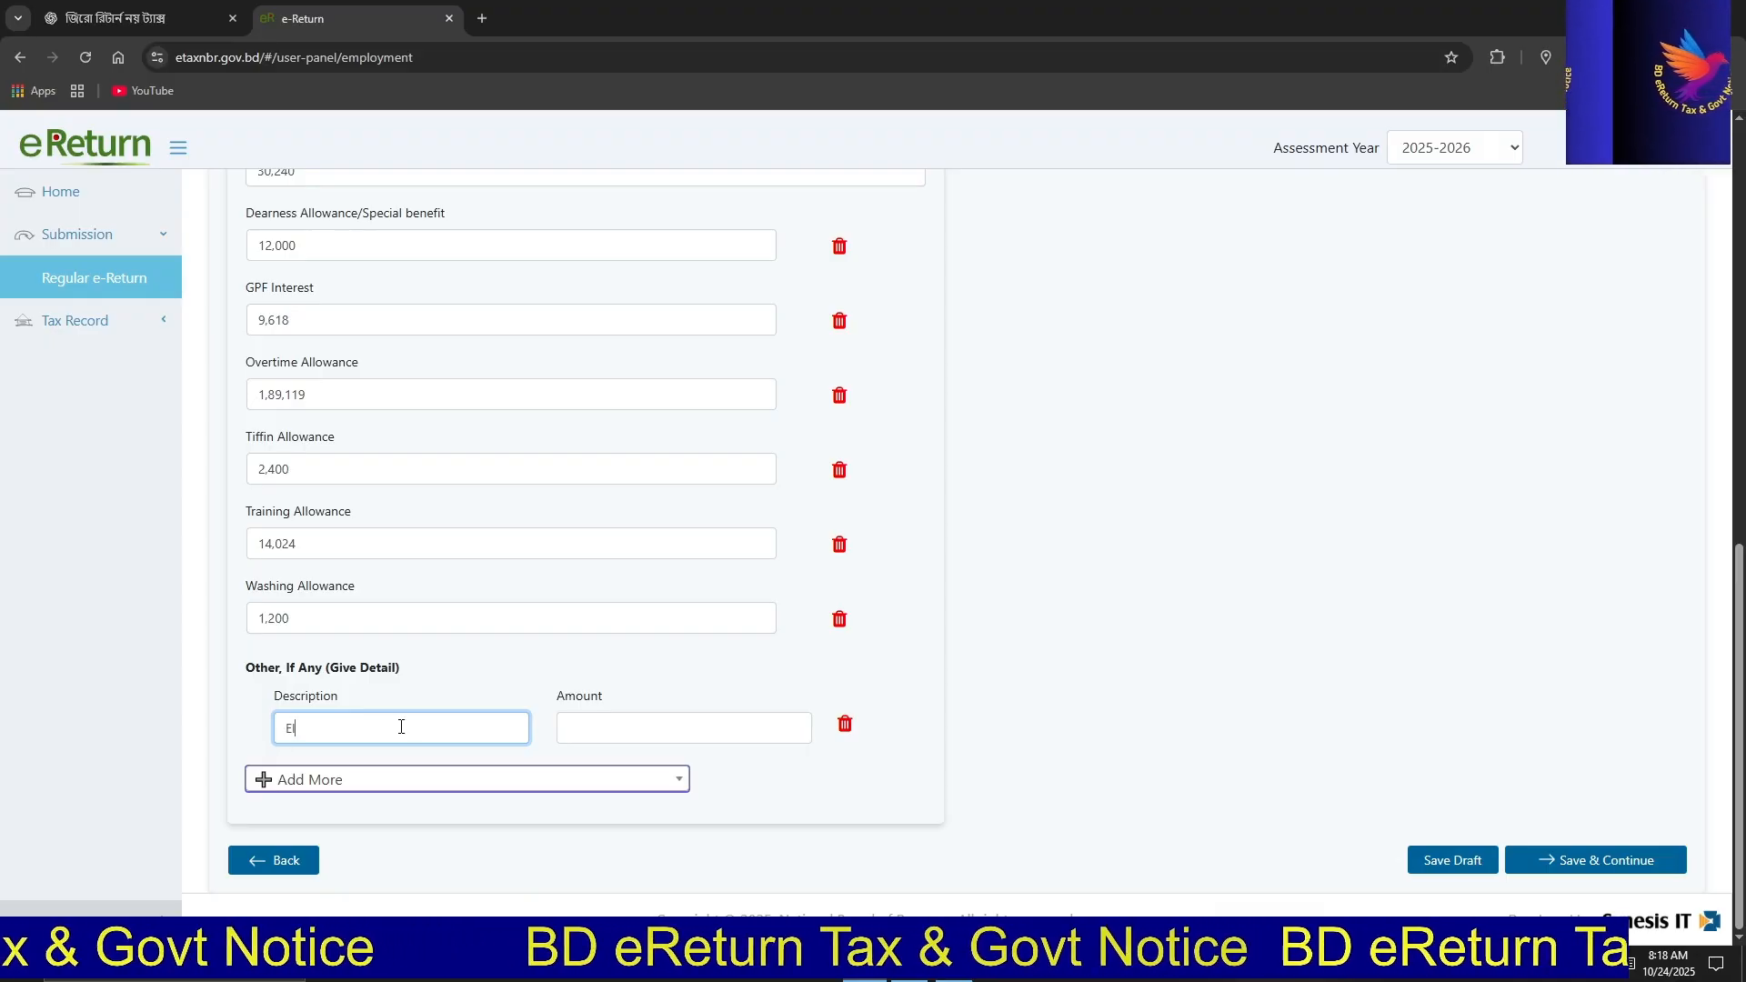
{"action": "type", "text": "ectr"}
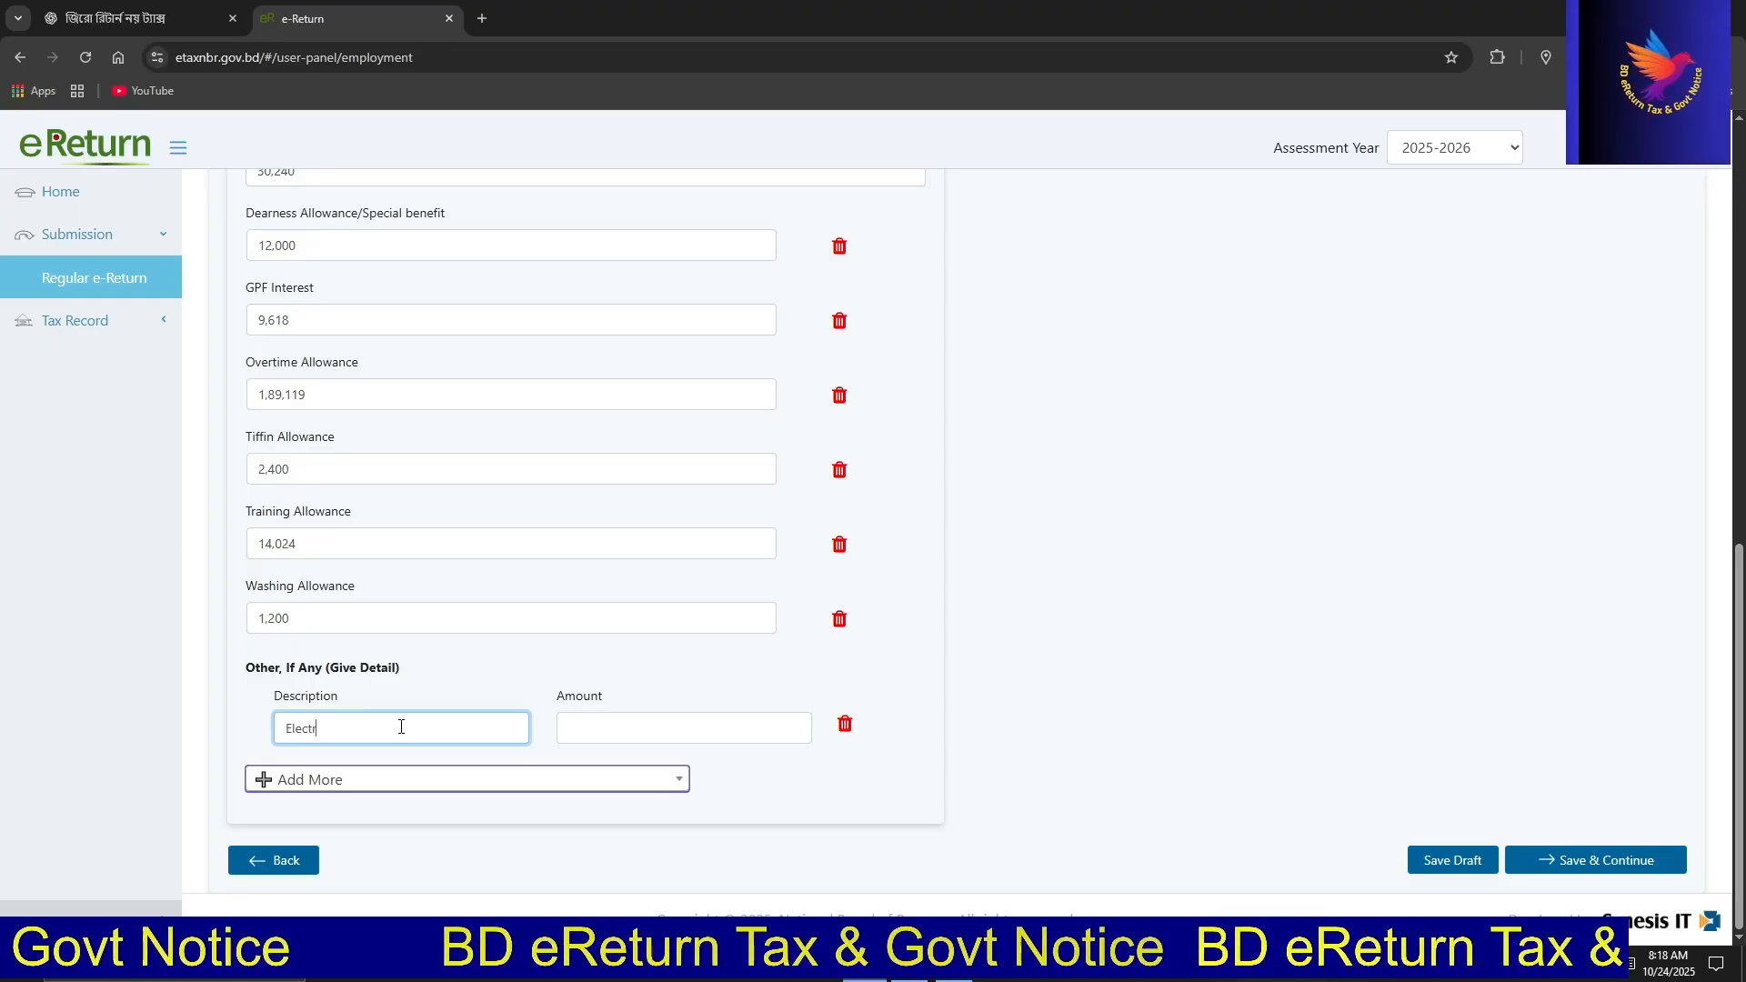
{"action": "type", "text": "ic"}
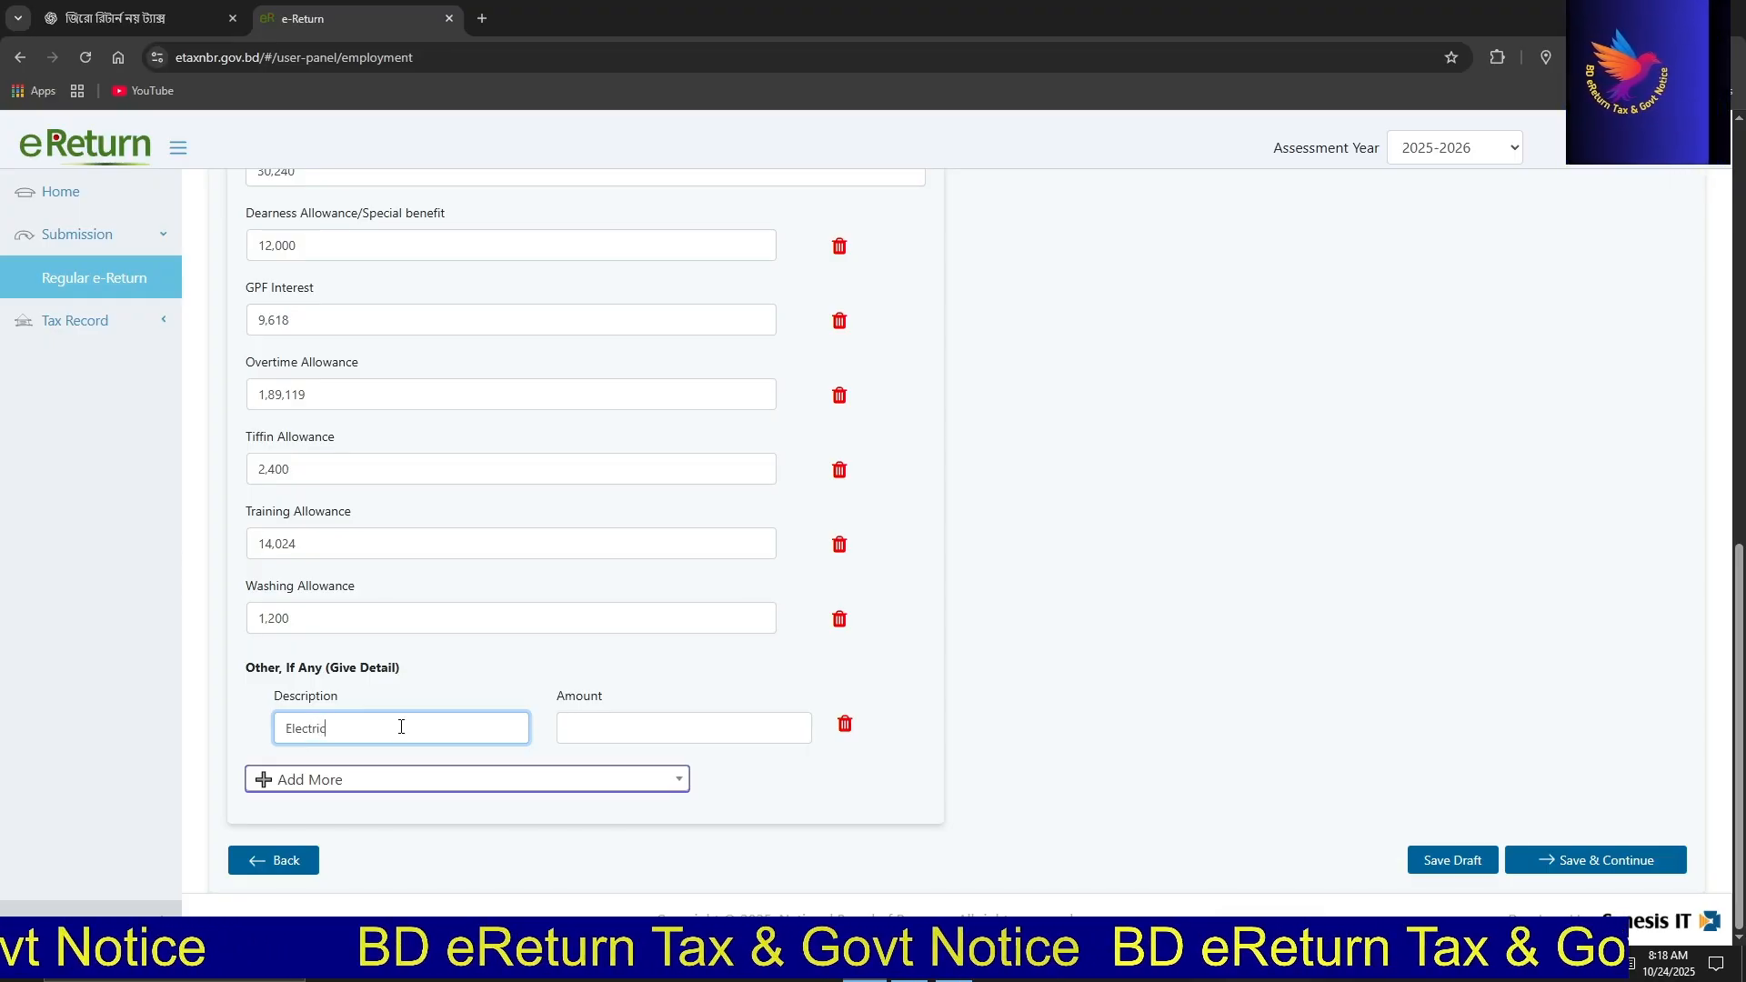
{"action": "type", "text": "ity"}
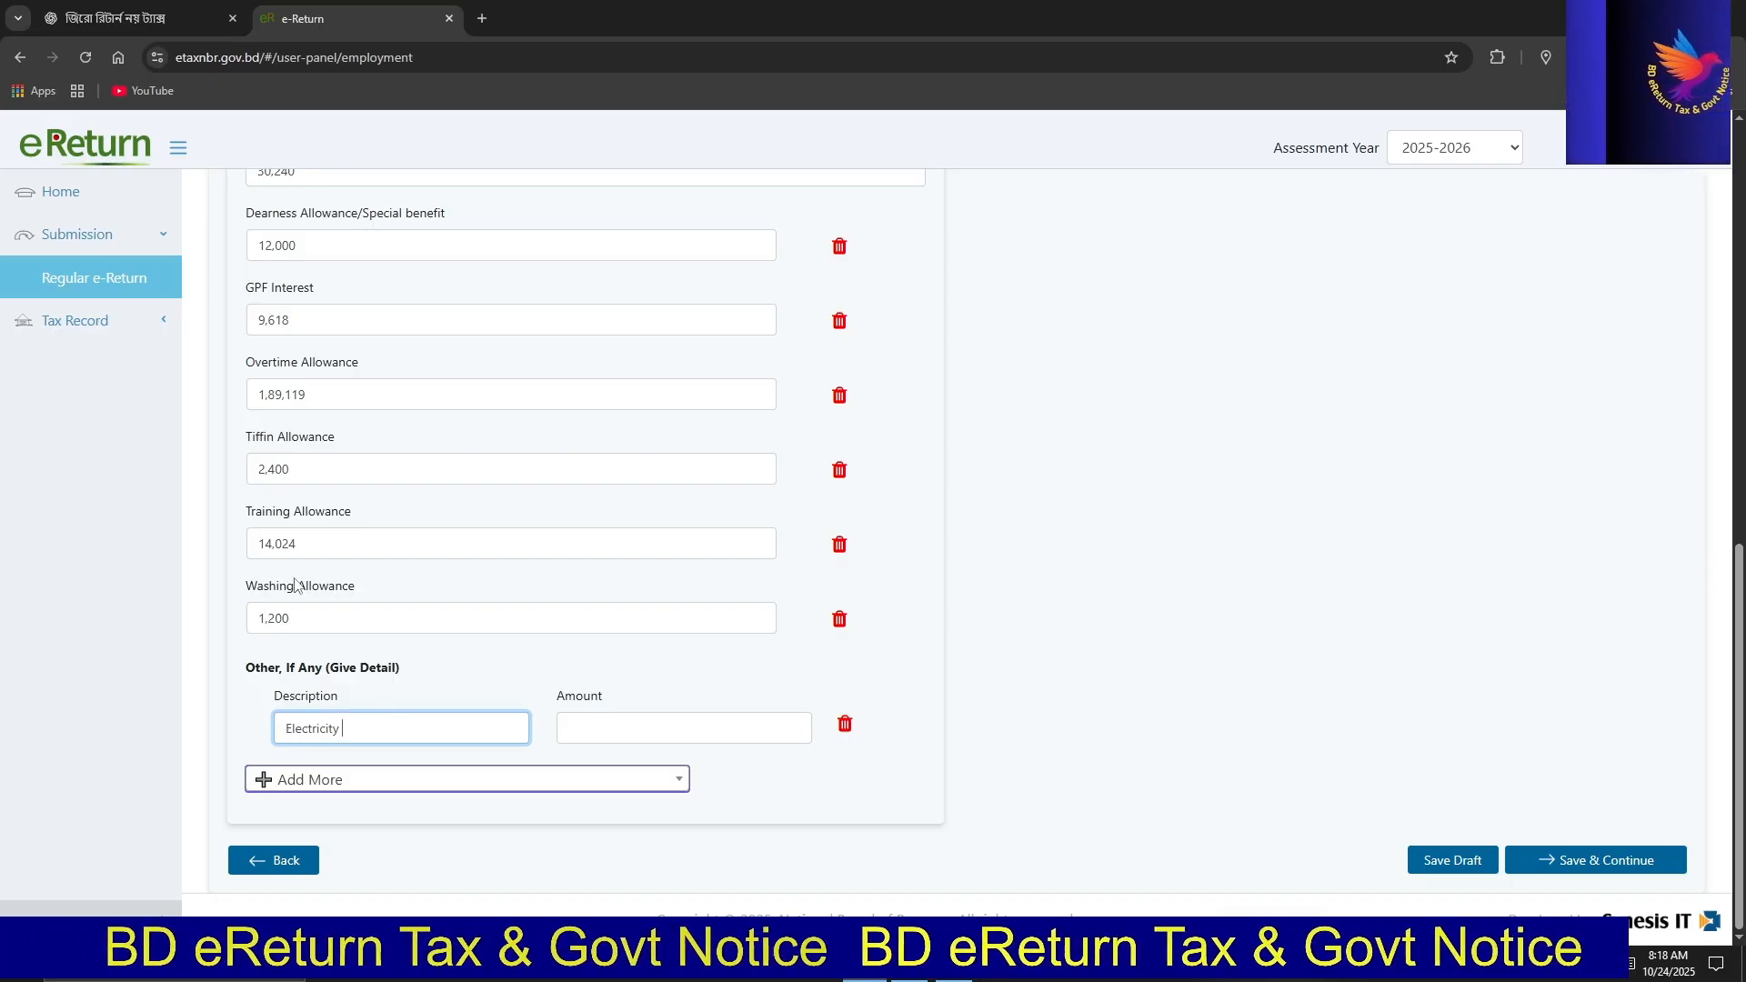
{"action": "left_click_drag", "start_coordinate": [298, 588], "coordinate": [359, 593]}
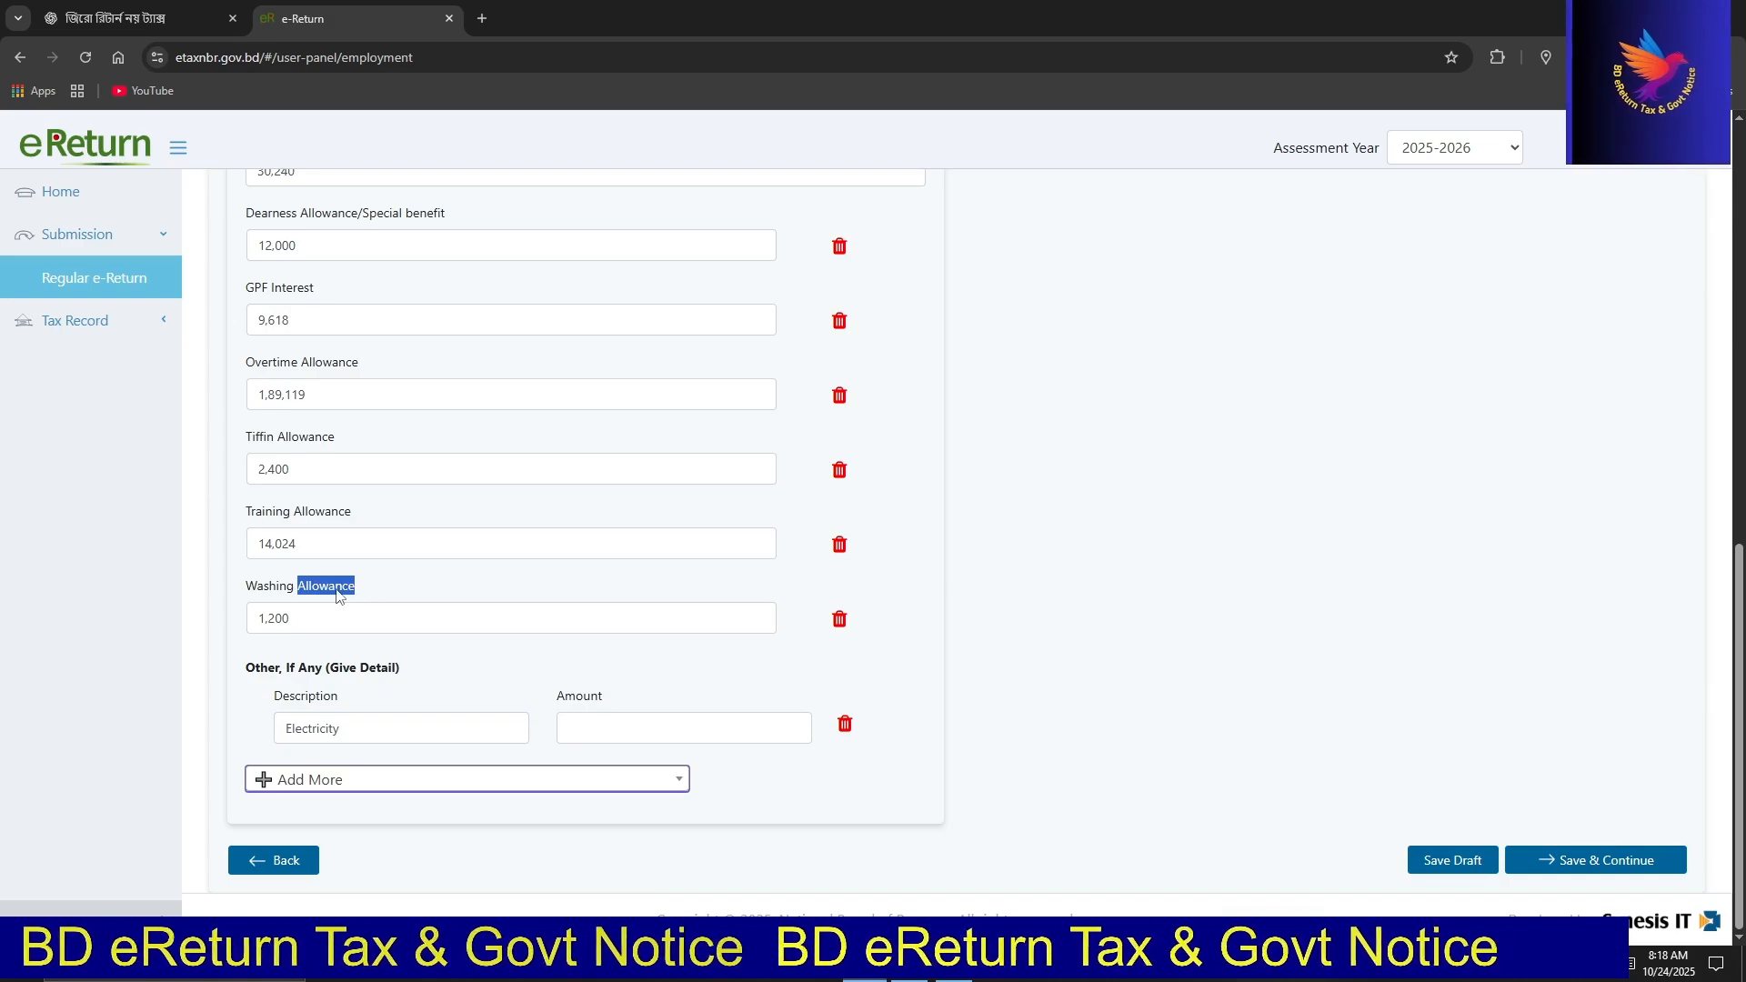
{"action": "right_click", "coordinate": [336, 590]}
{"action": "left_click", "coordinate": [391, 611]}
{"action": "left_click", "coordinate": [409, 728]}
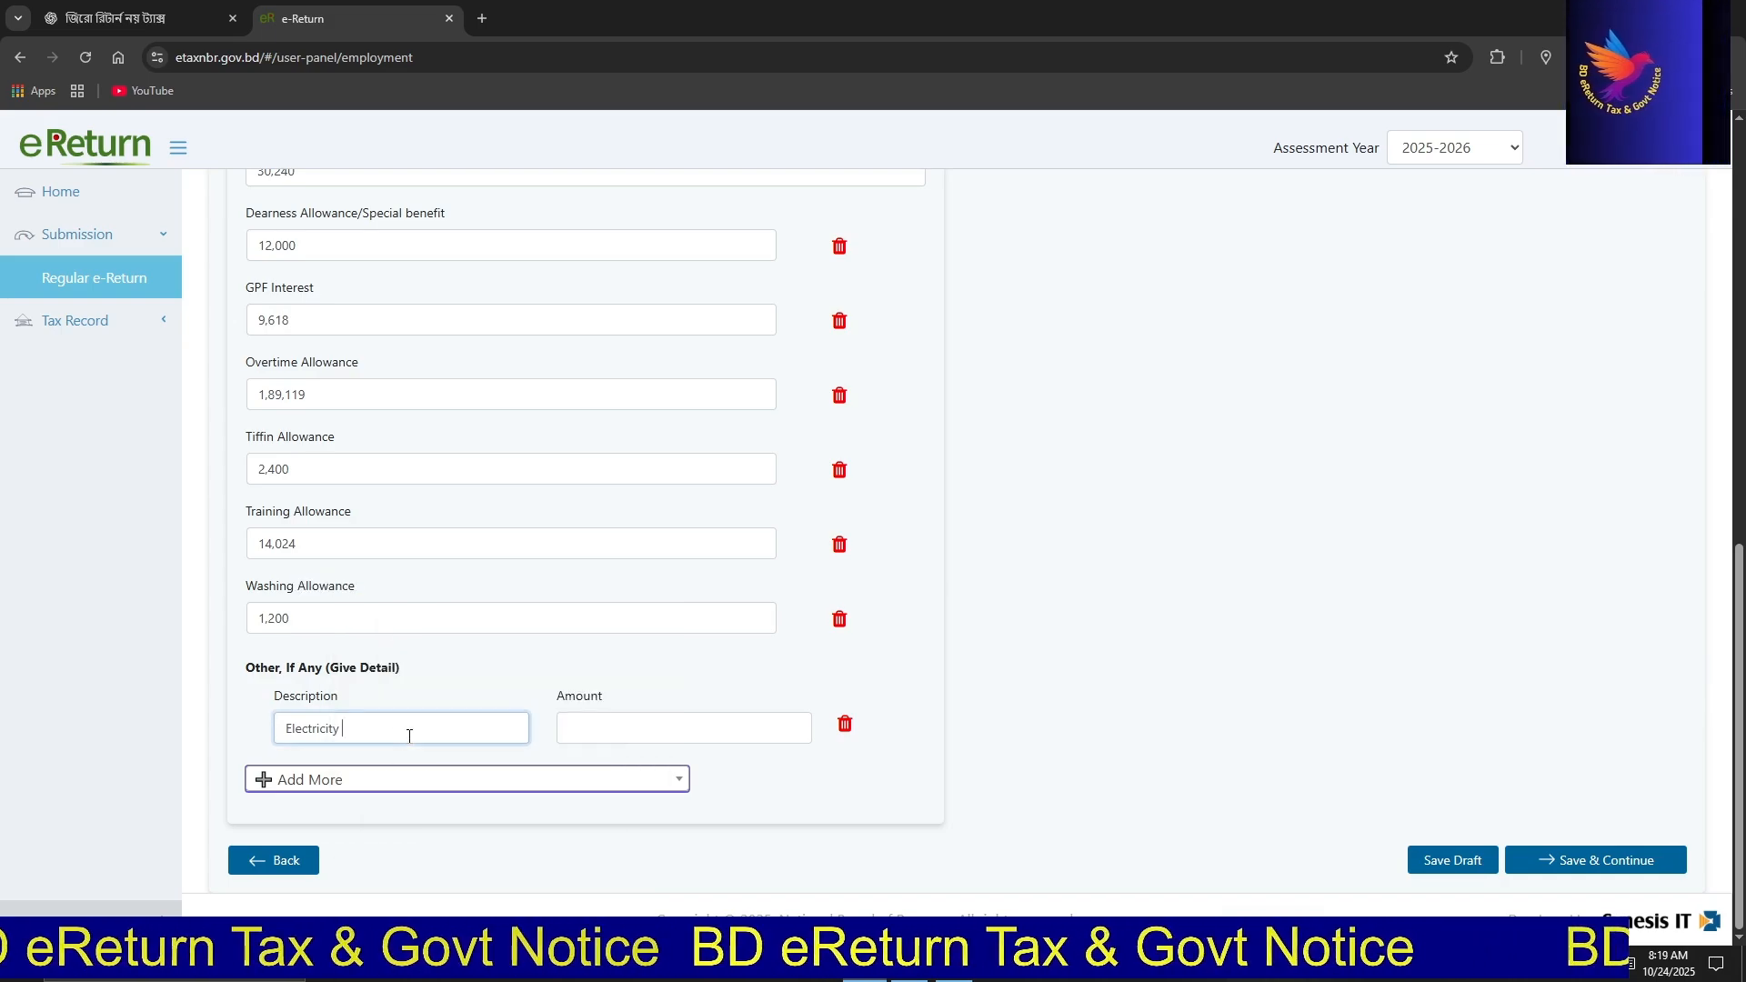
{"action": "right_click", "coordinate": [363, 725]}
{"action": "left_click", "coordinate": [423, 522]}
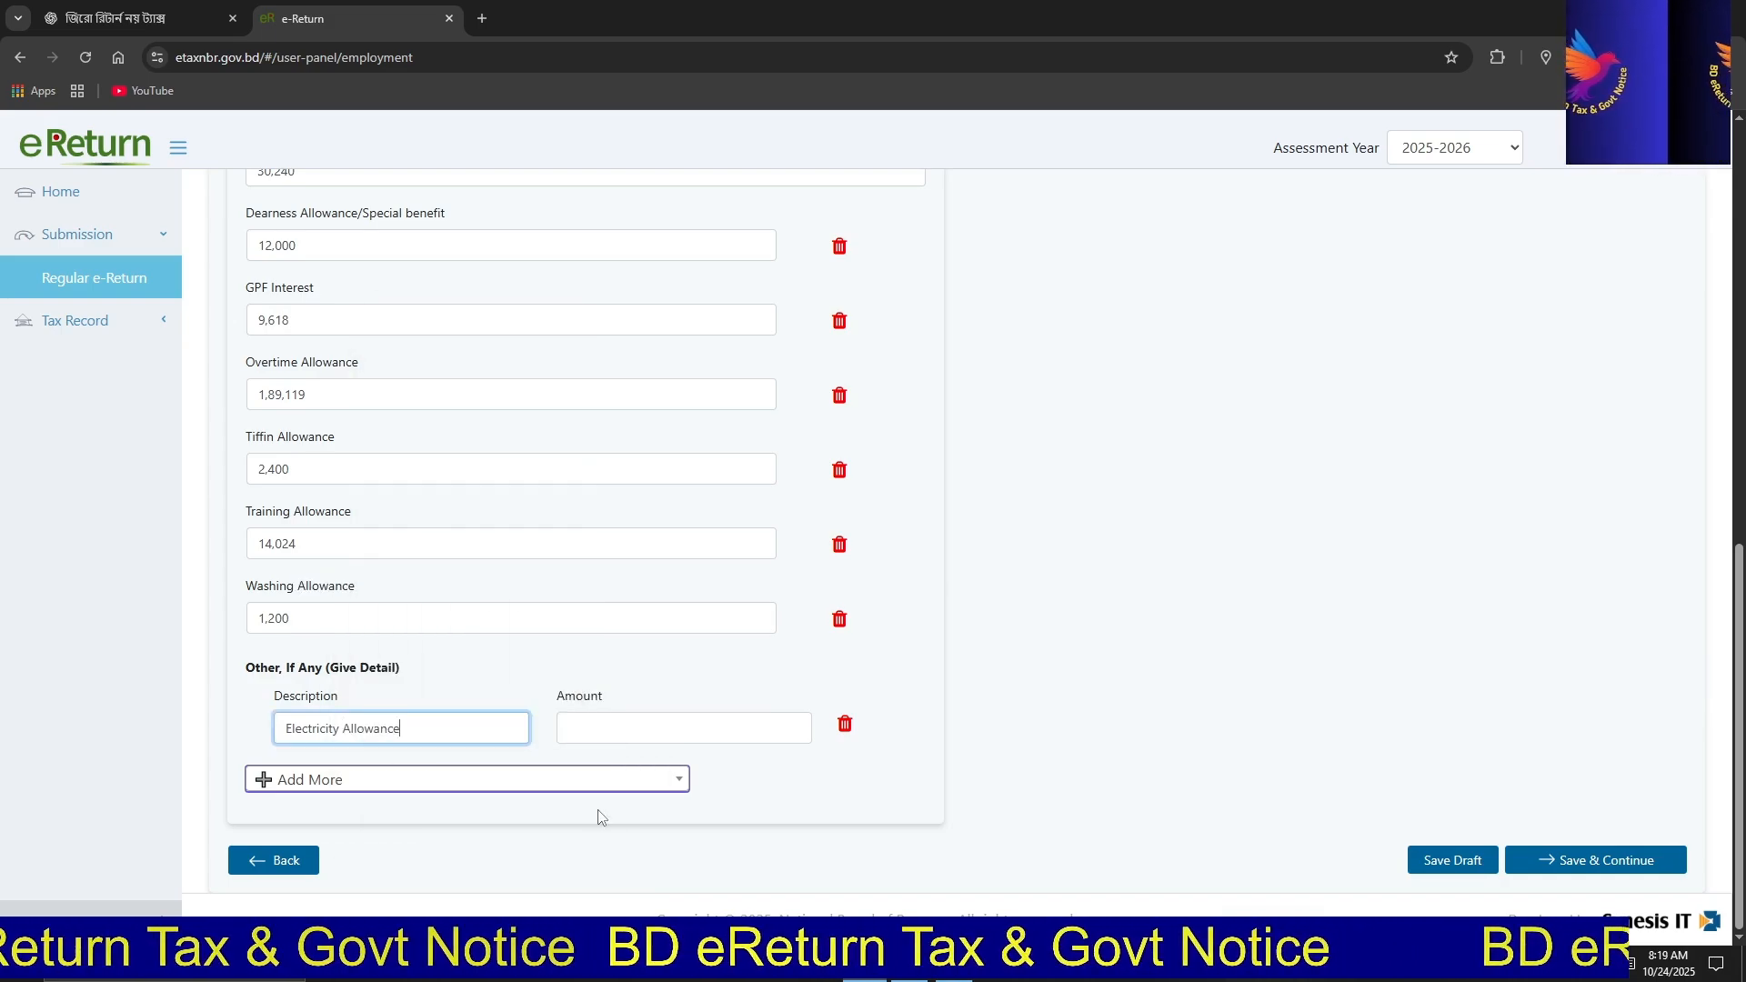
Enter 37,032 as the other allowance amount, then browse the allowance types list again
{"action": "left_click", "coordinate": [702, 728]}
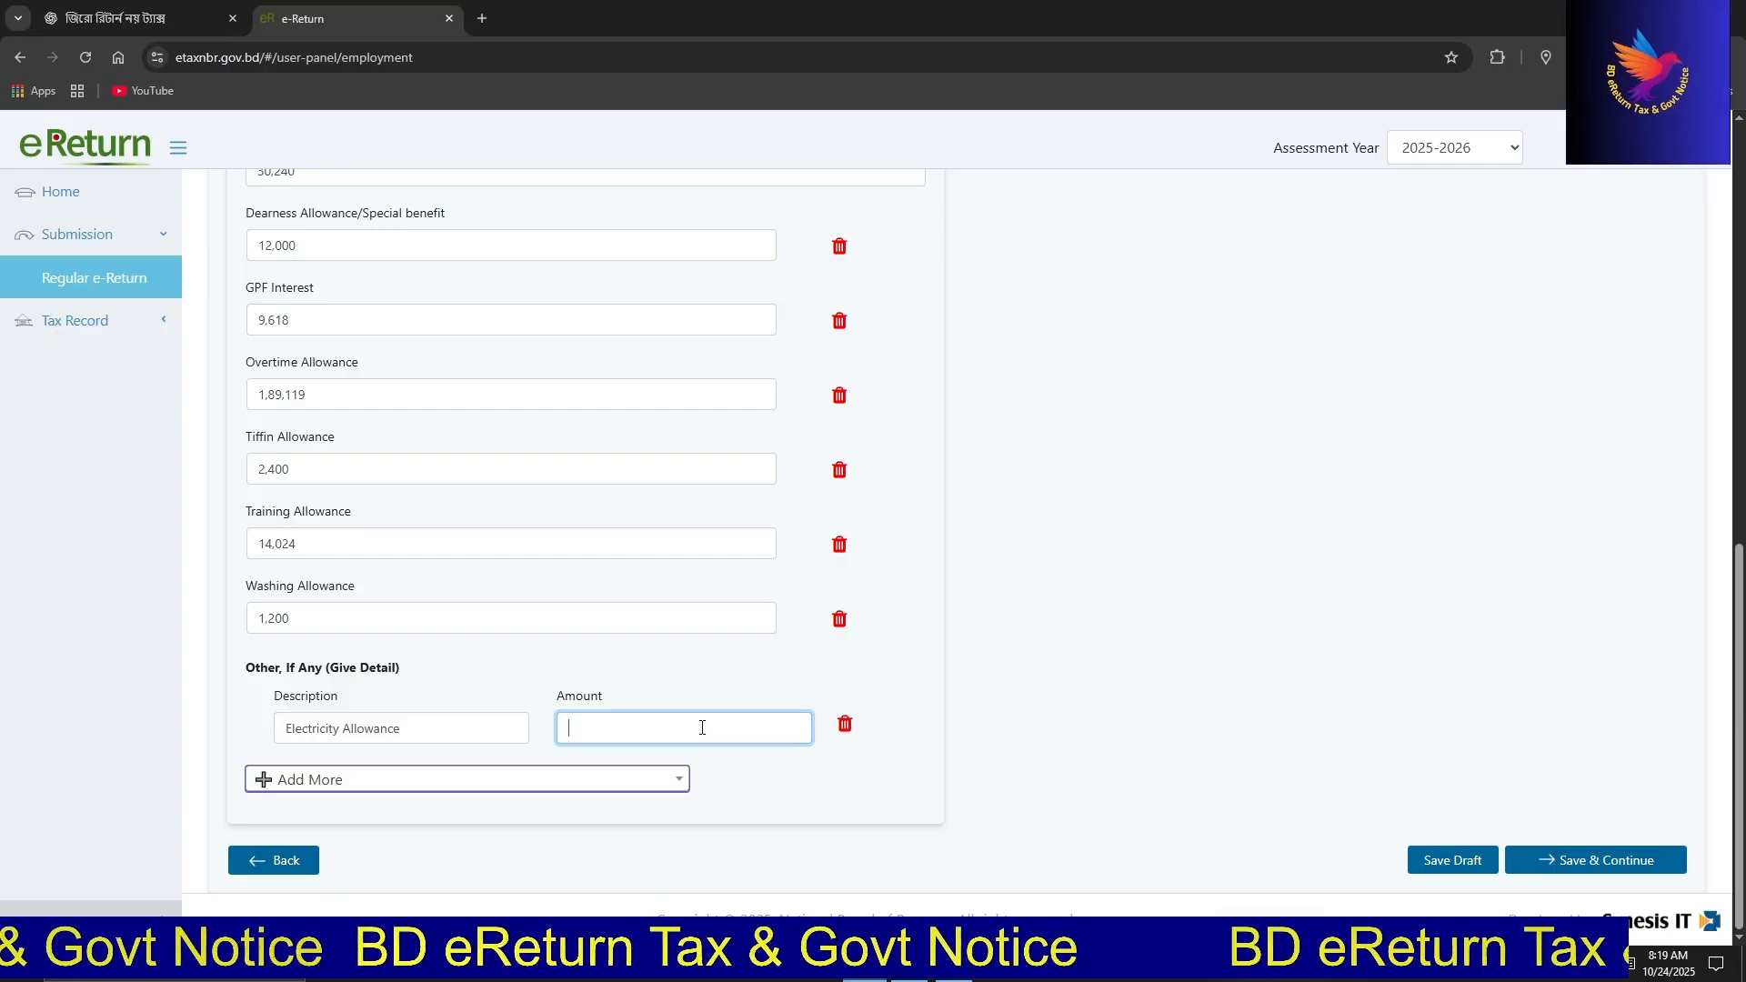
{"action": "type", "text": "37,0"}
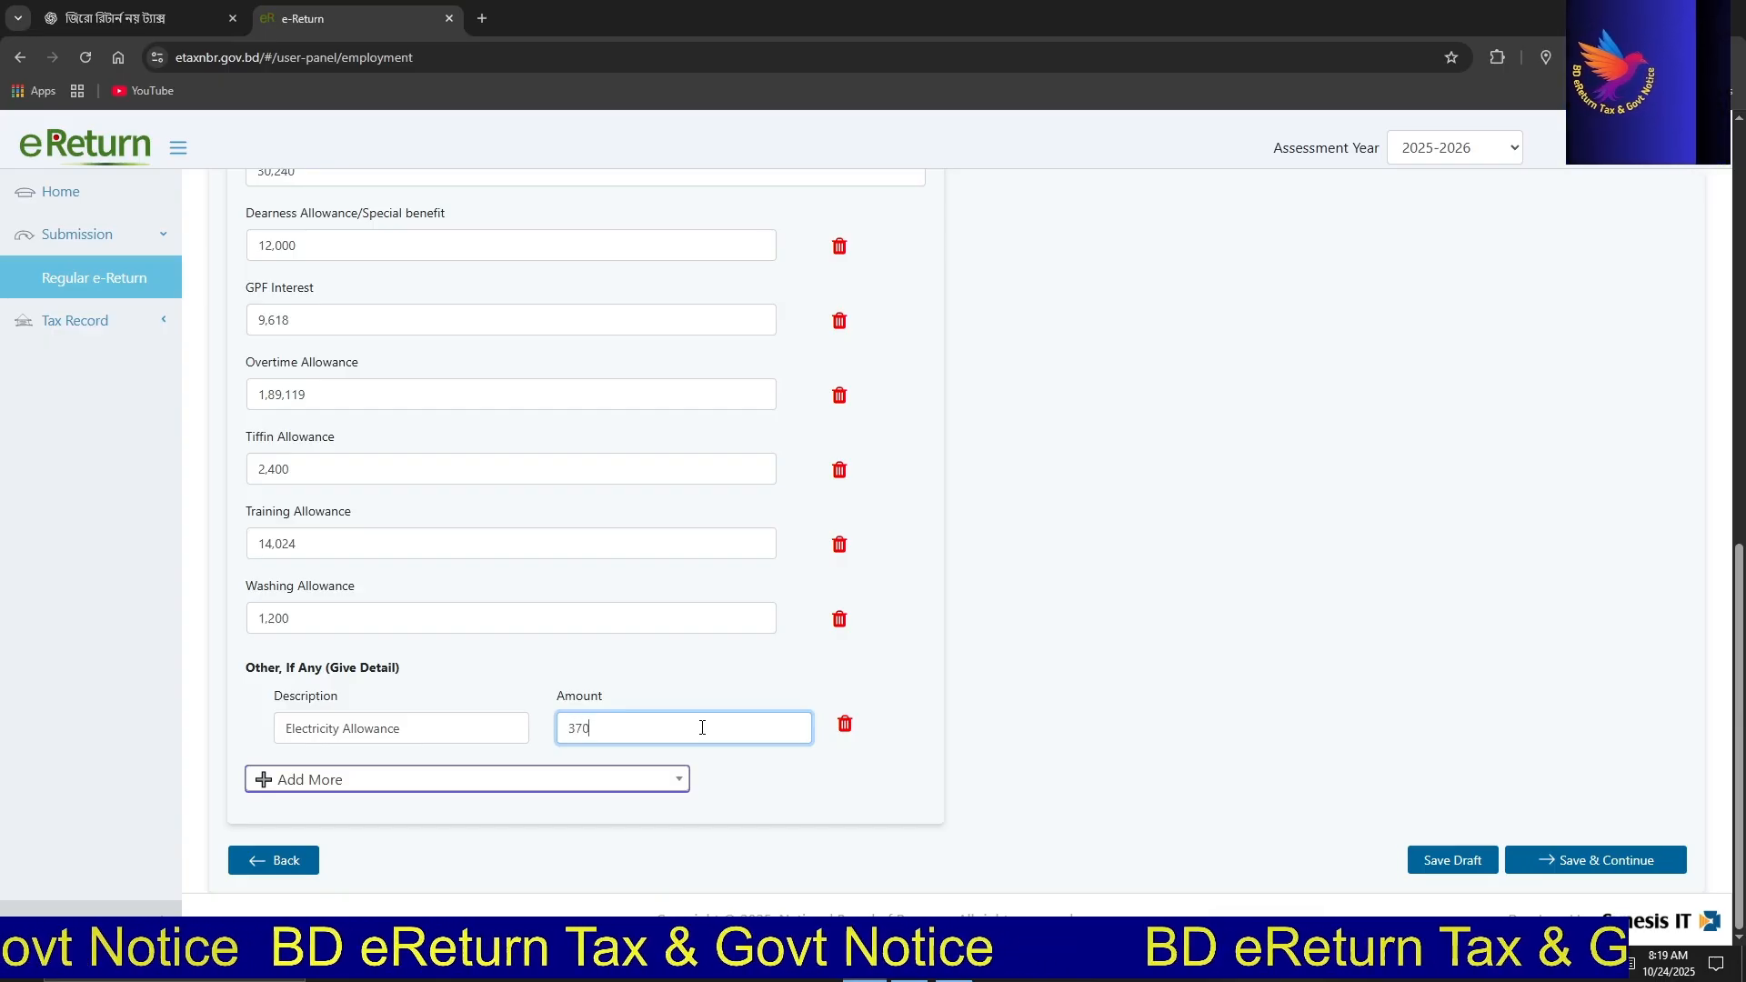
{"action": "type", "text": "32"}
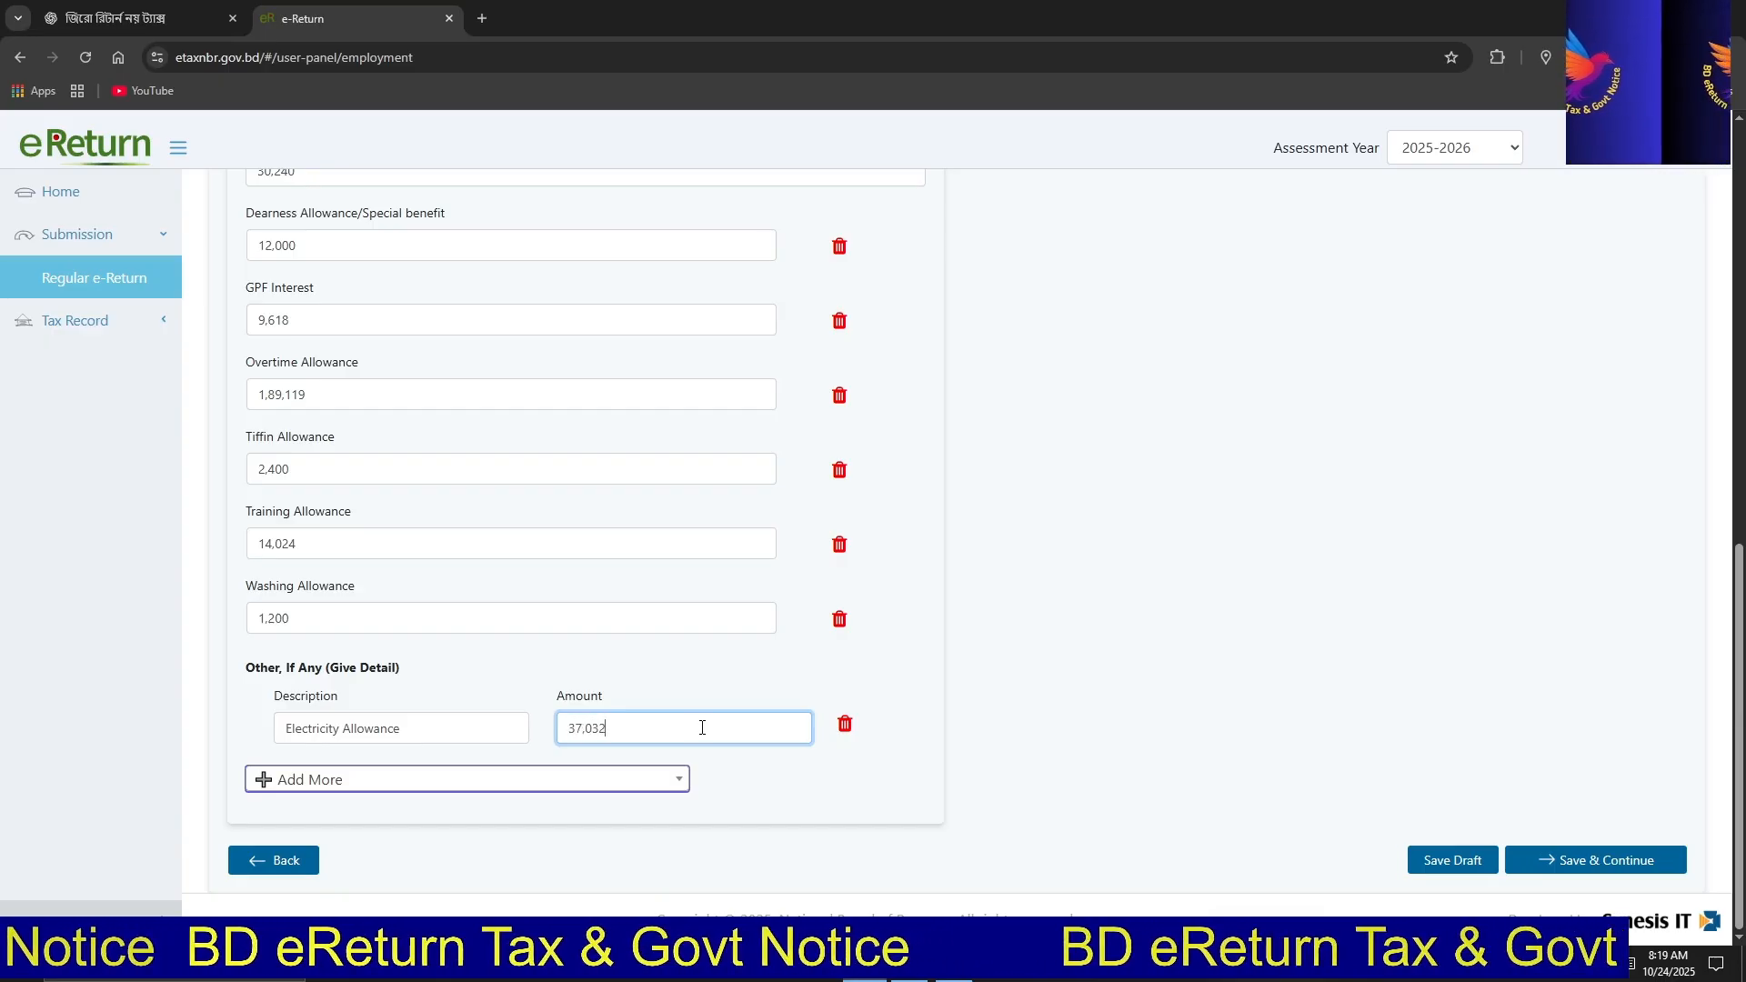
{"action": "left_click", "coordinate": [416, 787]}
{"action": "scroll", "coordinate": [493, 704], "scroll_direction": "down", "scroll_amount": 5}
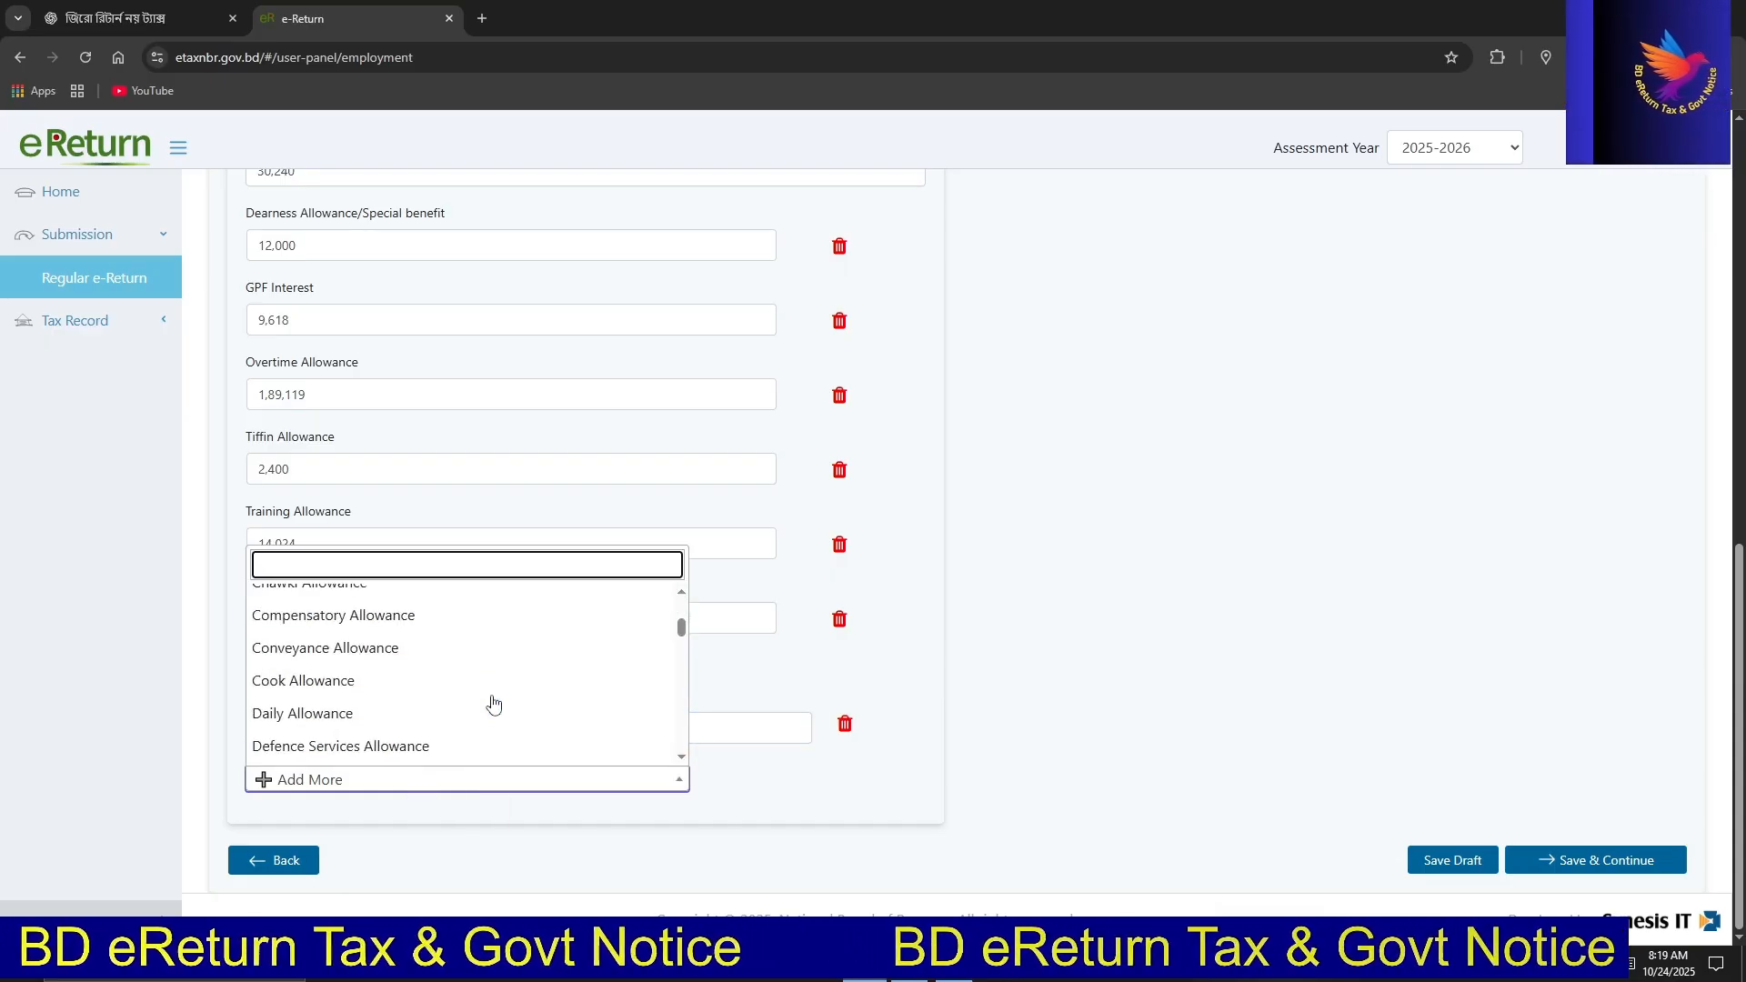
{"action": "scroll", "coordinate": [493, 704], "scroll_direction": "down", "scroll_amount": 3}
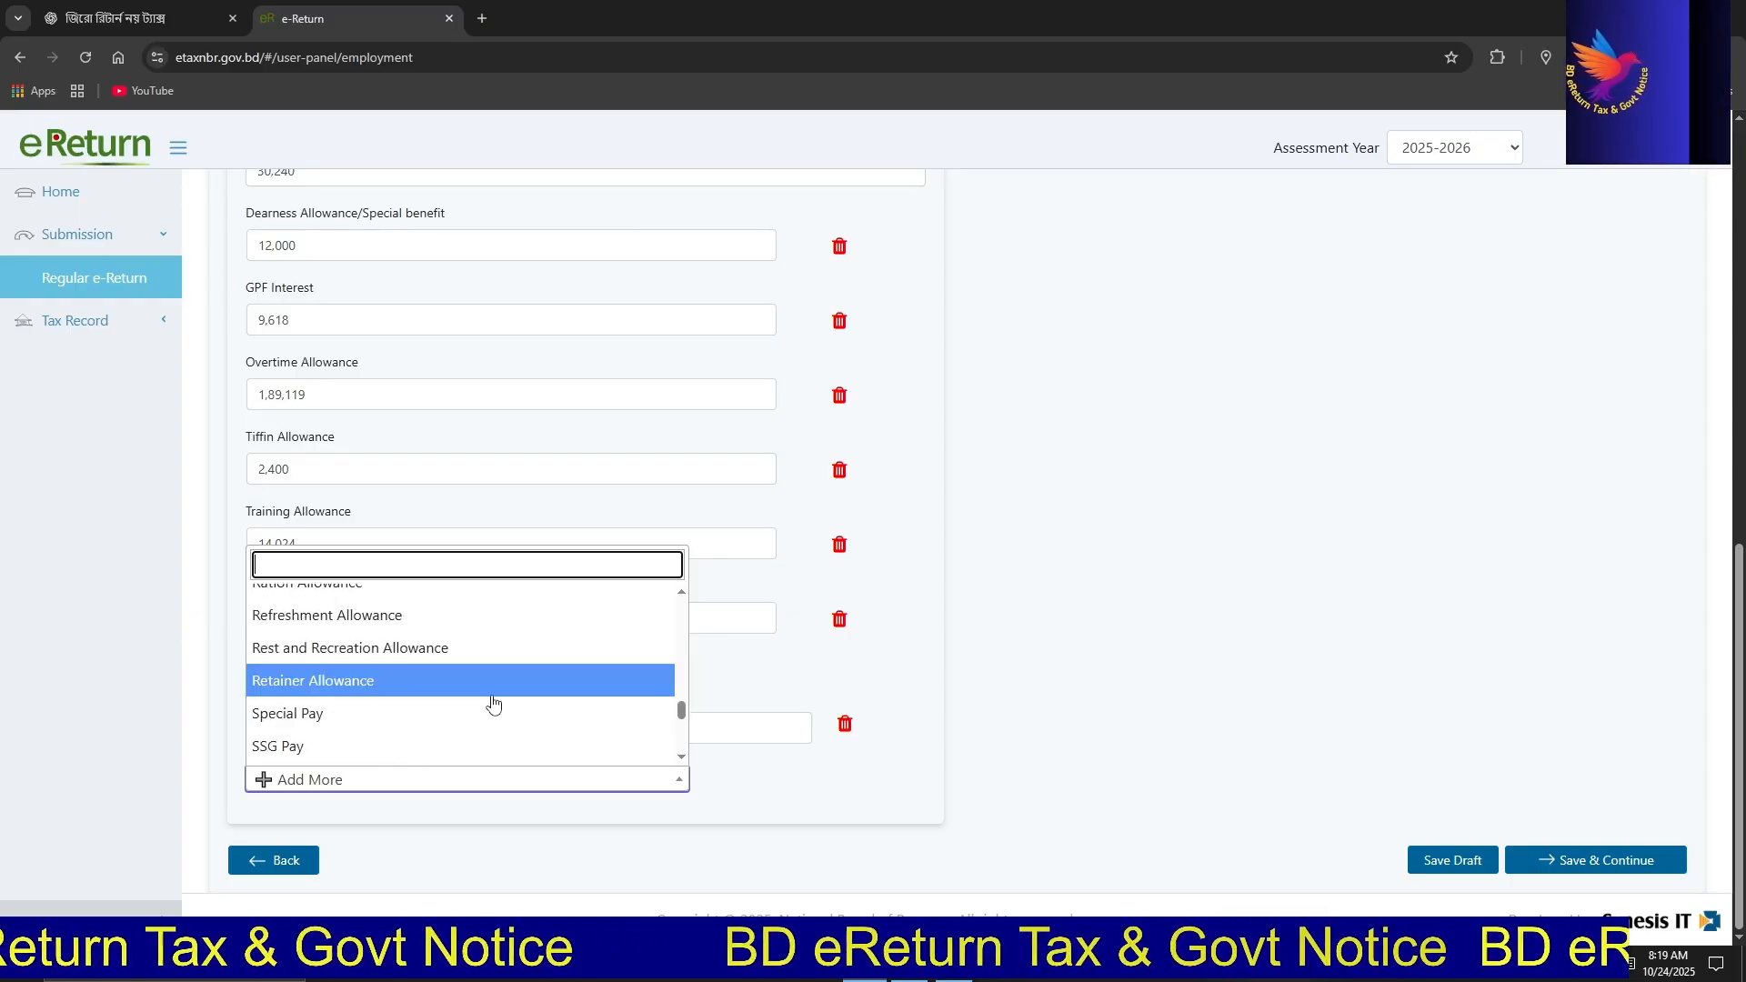
{"action": "scroll", "coordinate": [1092, 768], "scroll_direction": "down", "scroll_amount": 2}
Save the income draft and review the summary: total 6,52,321, exempt 4,03,609, taxable 2,48,712
{"action": "left_click", "coordinate": [1455, 860]}
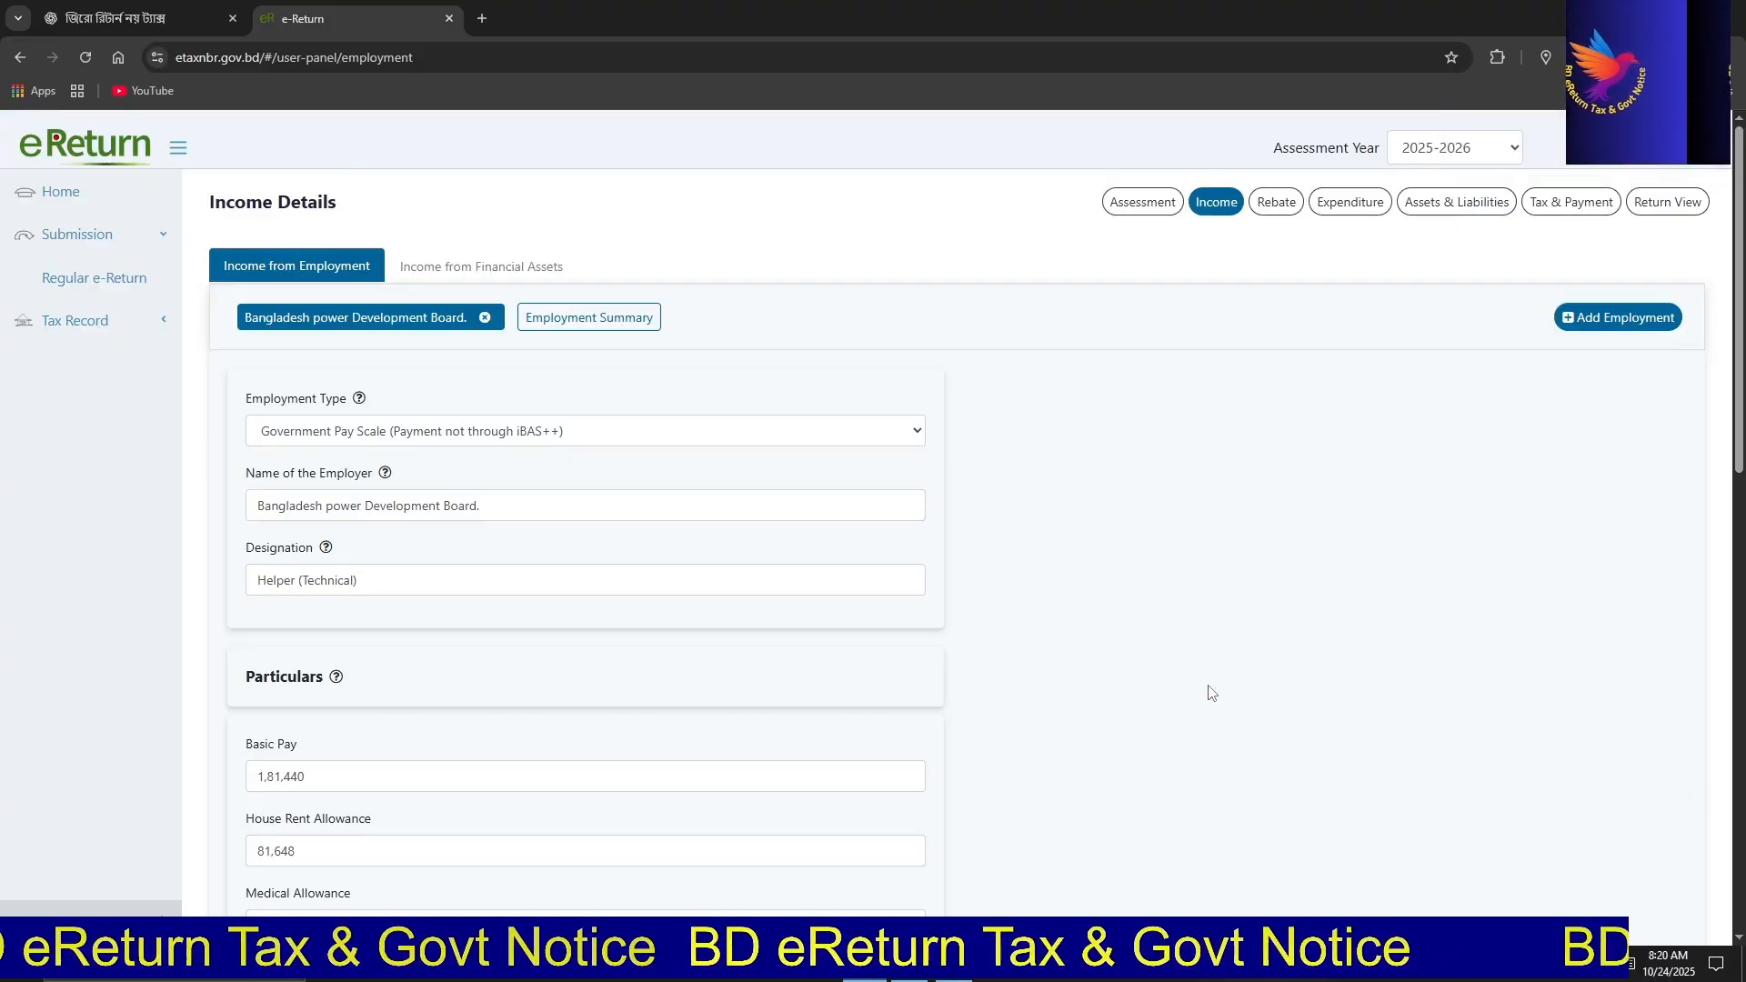
{"action": "left_click", "coordinate": [588, 317]}
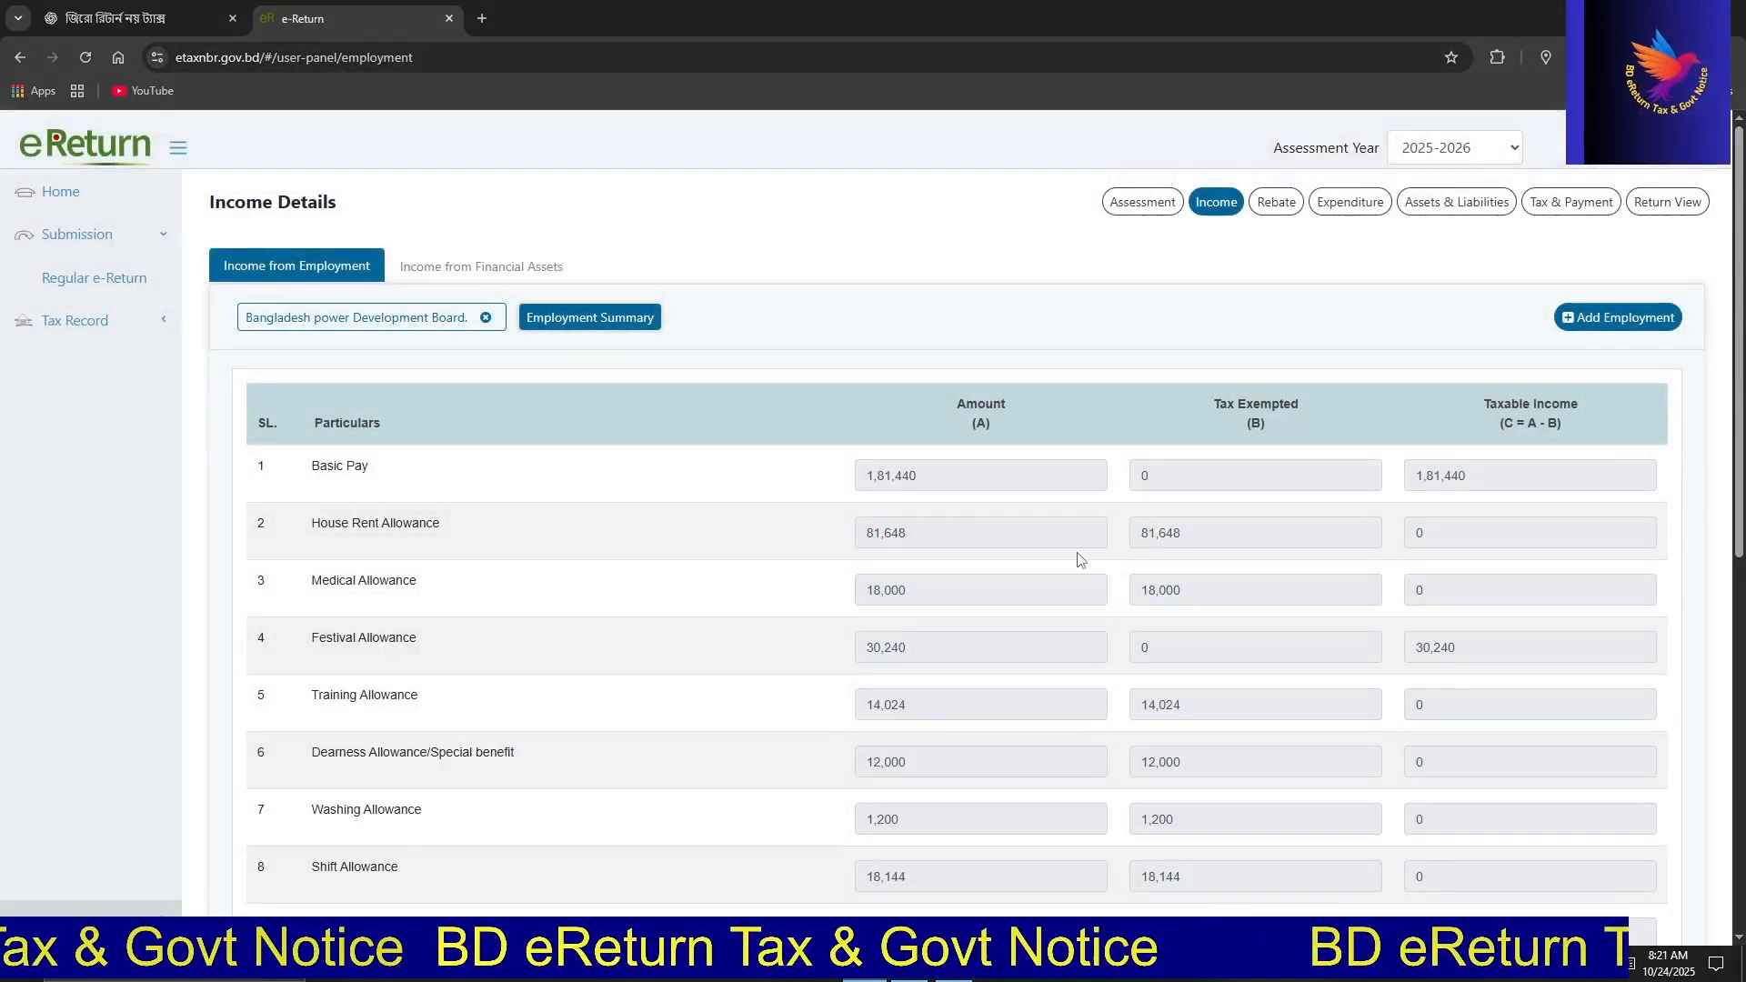
{"action": "scroll", "coordinate": [1083, 565], "scroll_direction": "down", "scroll_amount": 1}
{"action": "scroll", "coordinate": [1083, 576], "scroll_direction": "down", "scroll_amount": 5}
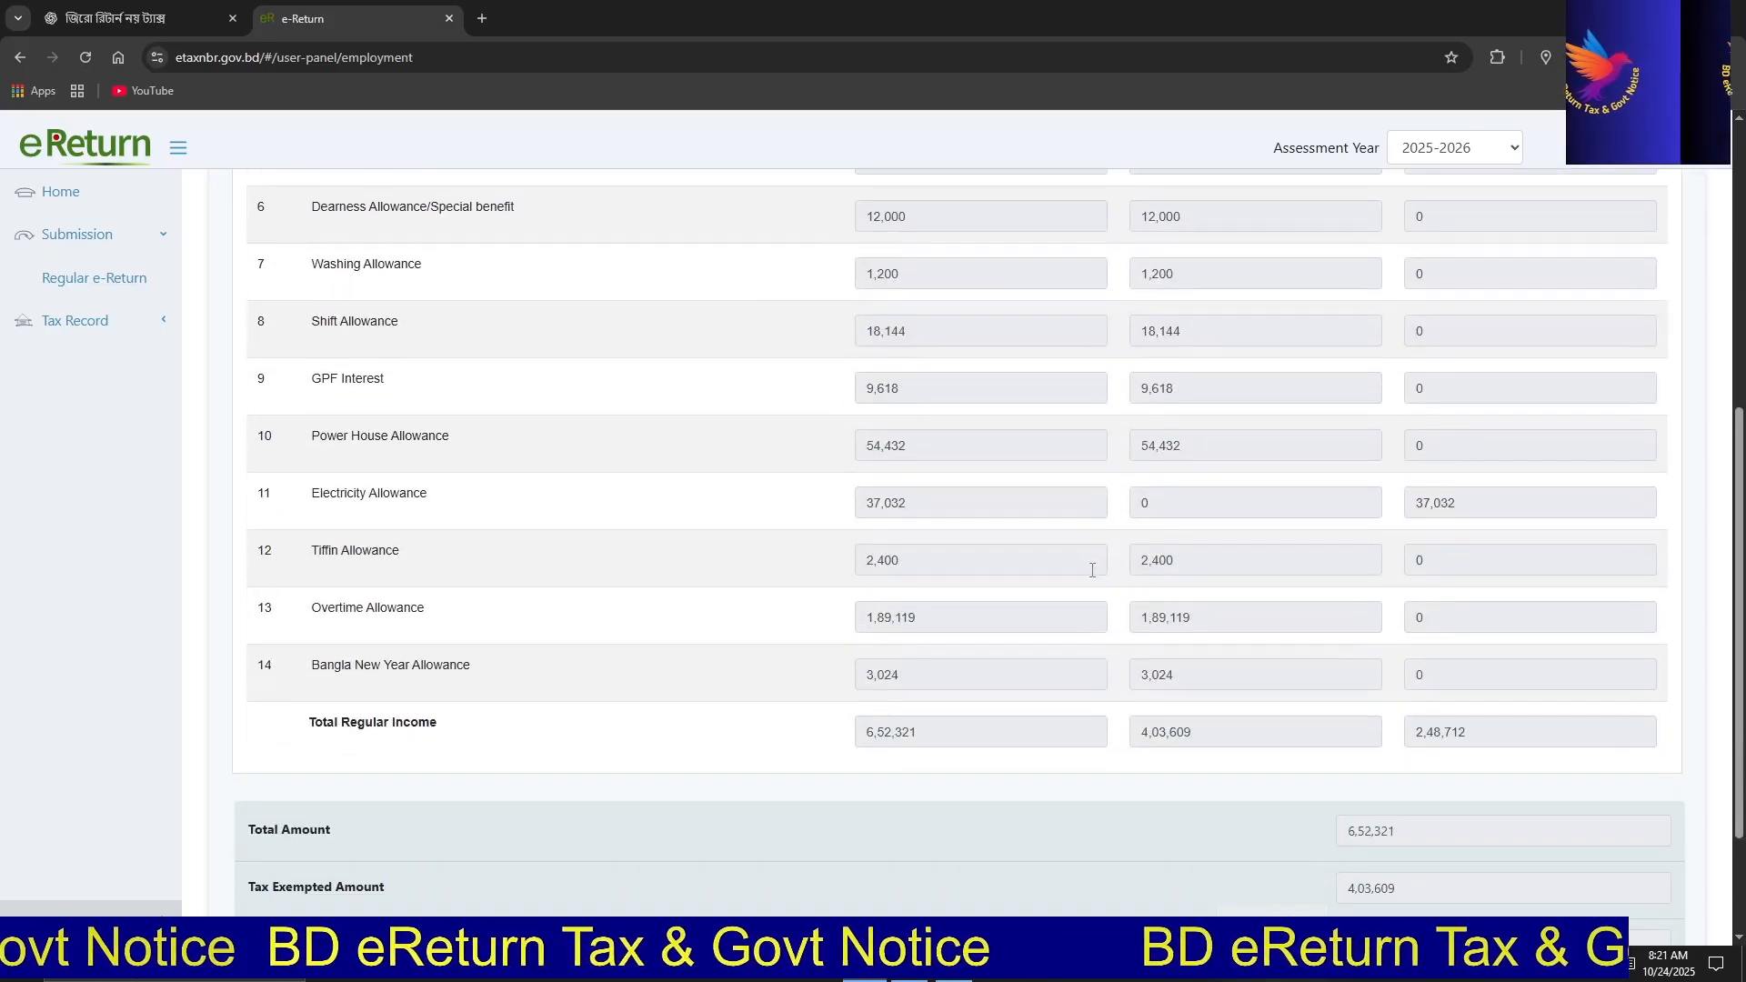
{"action": "scroll", "coordinate": [1093, 570], "scroll_direction": "up", "scroll_amount": 4}
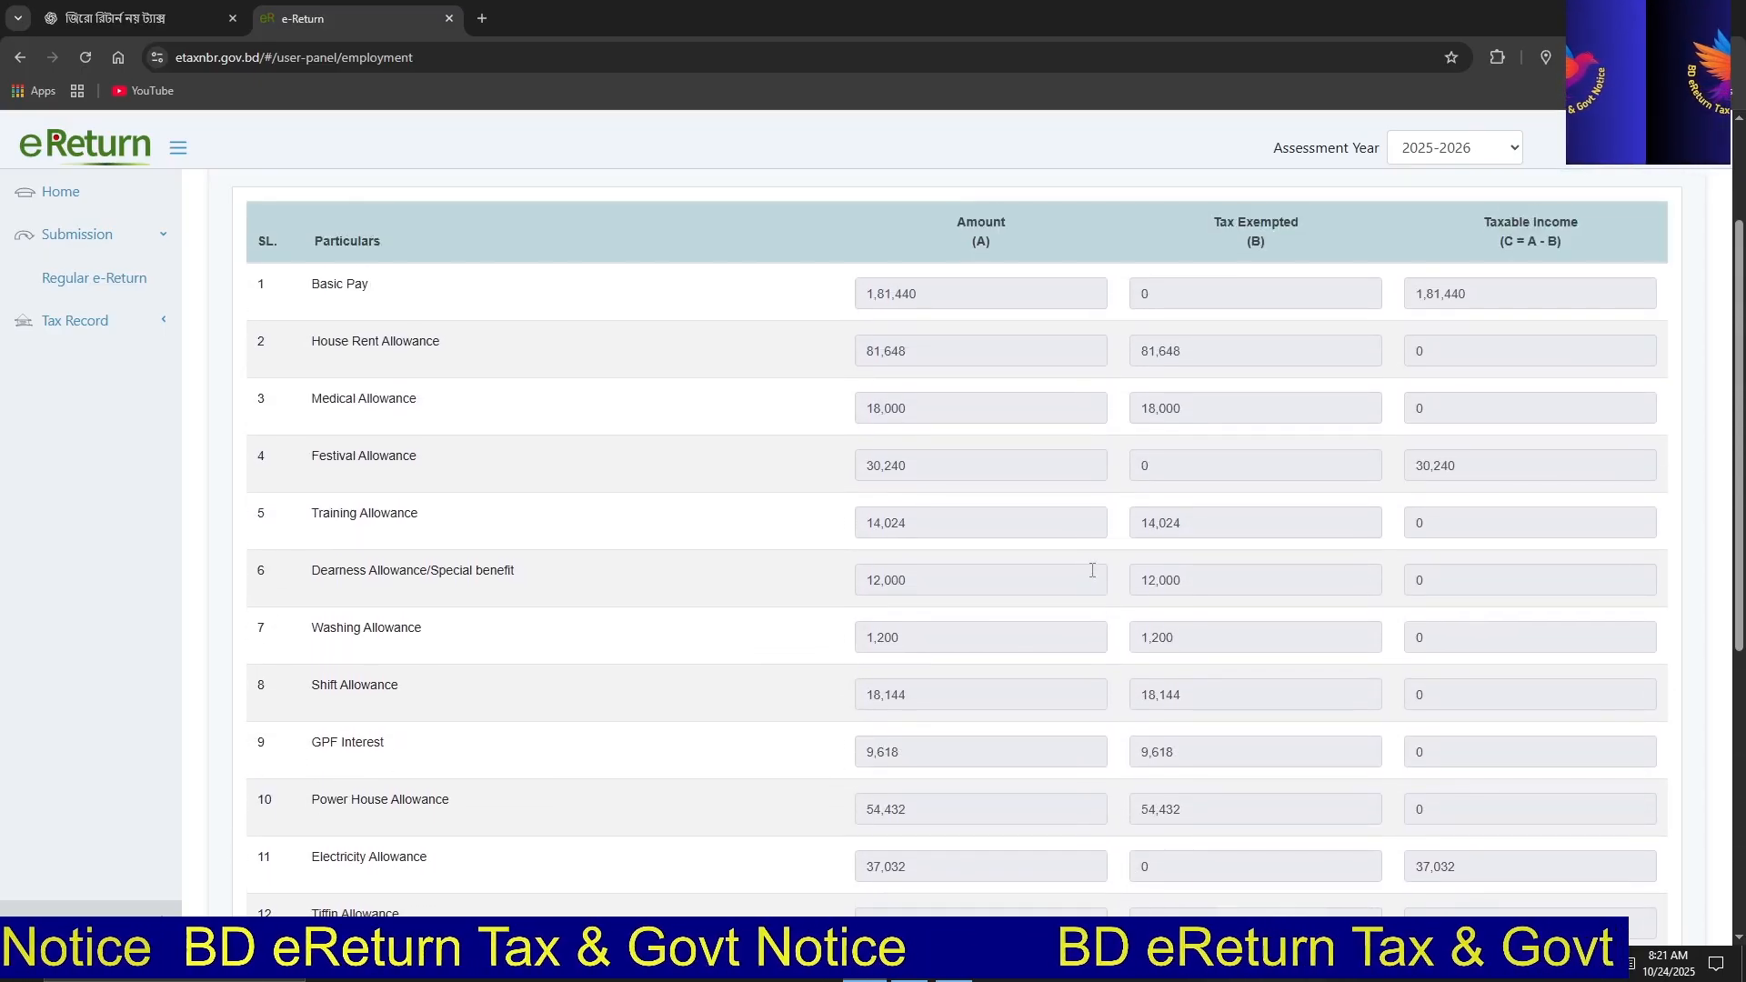
{"action": "scroll", "coordinate": [1092, 570], "scroll_direction": "down", "scroll_amount": 3}
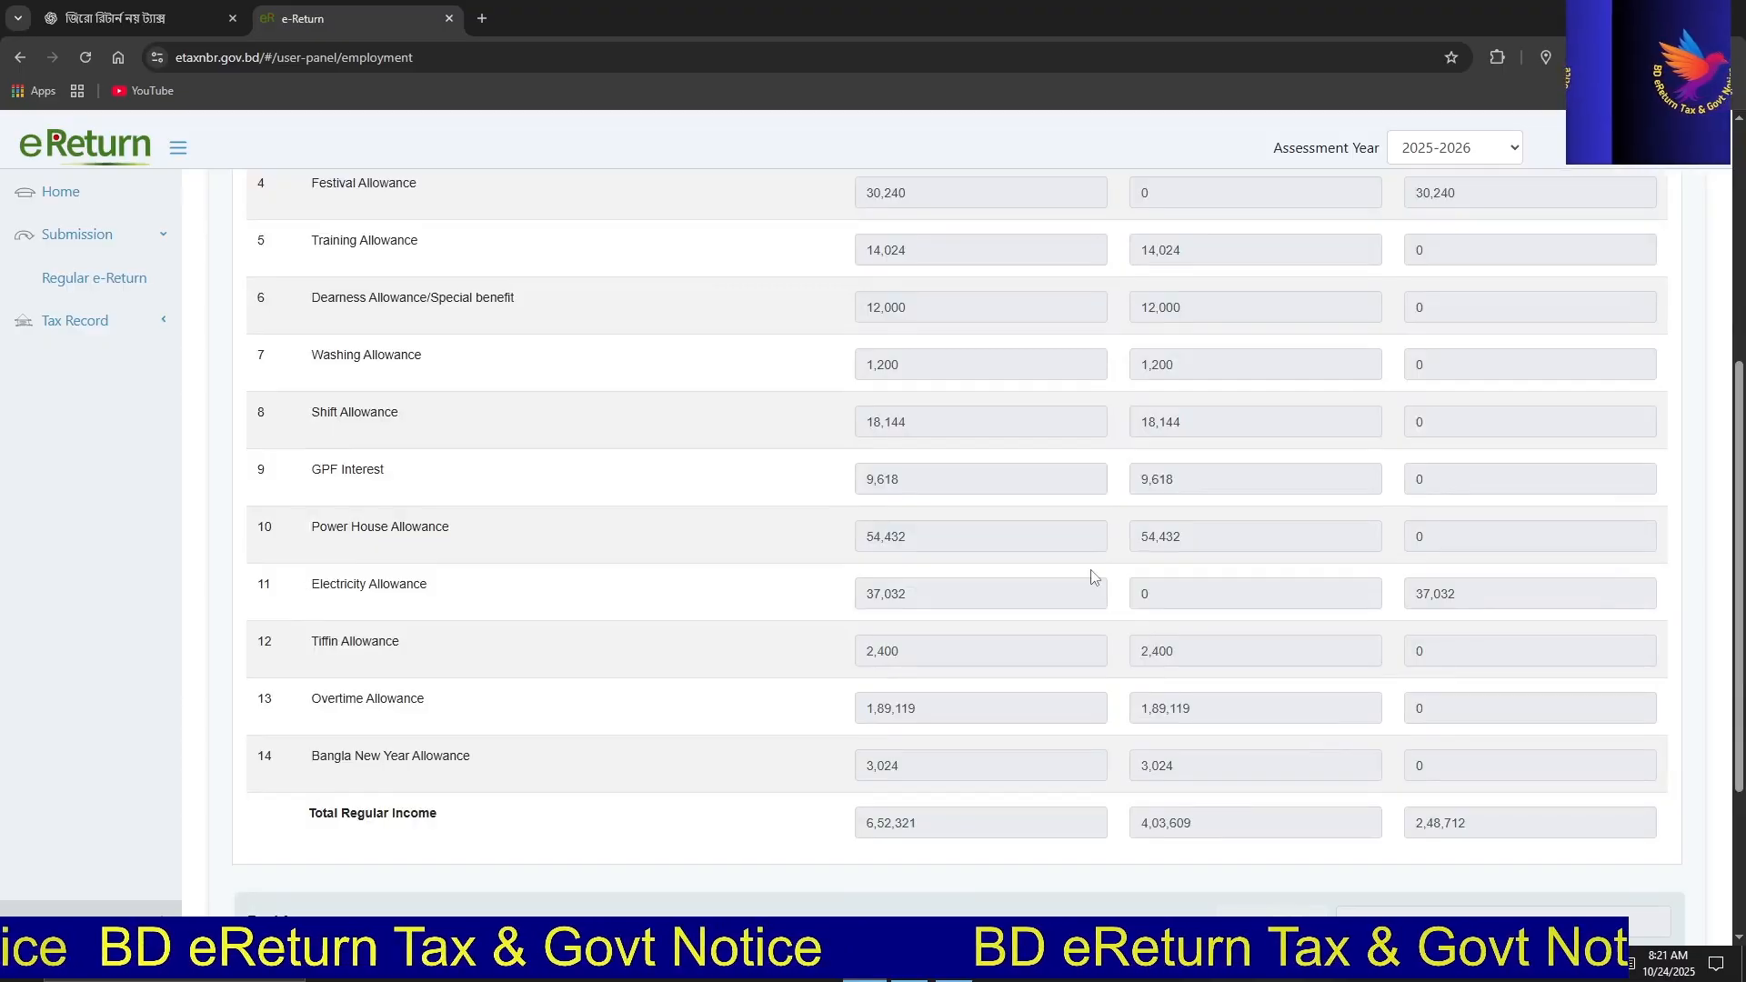
{"action": "scroll", "coordinate": [1093, 573], "scroll_direction": "down", "scroll_amount": 1}
{"action": "scroll", "coordinate": [1092, 570], "scroll_direction": "up", "scroll_amount": 2}
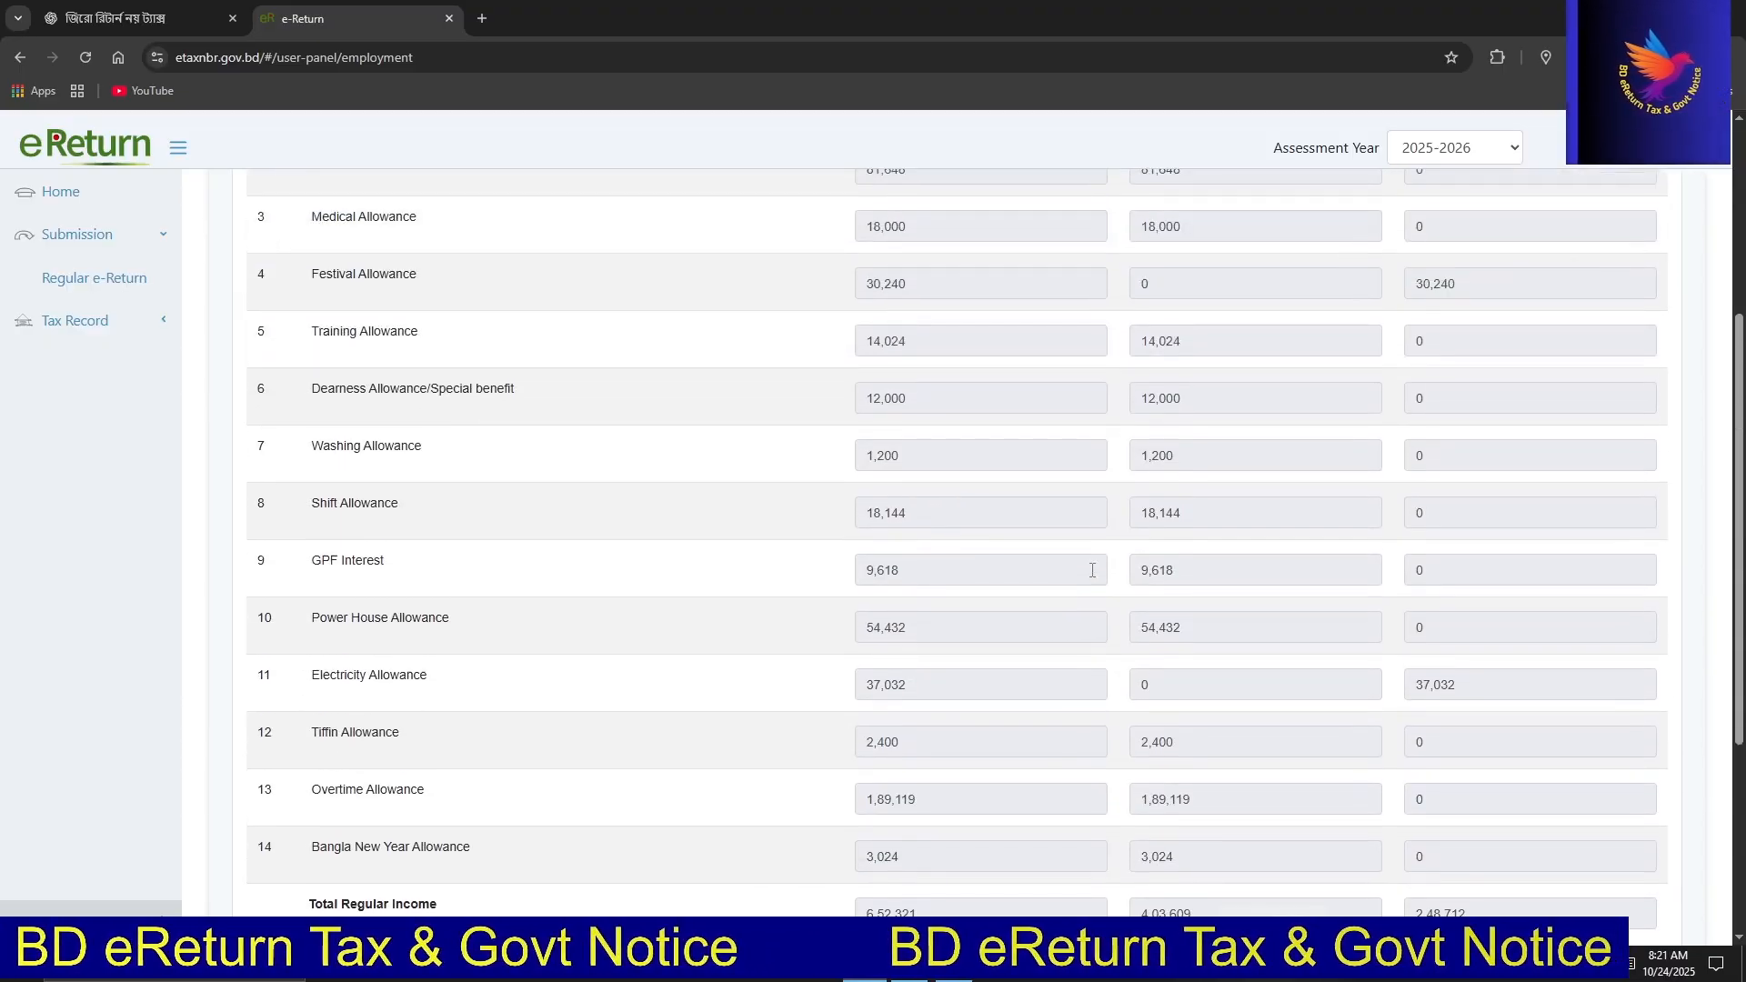
{"action": "scroll", "coordinate": [1274, 438], "scroll_direction": "up", "scroll_amount": 2}
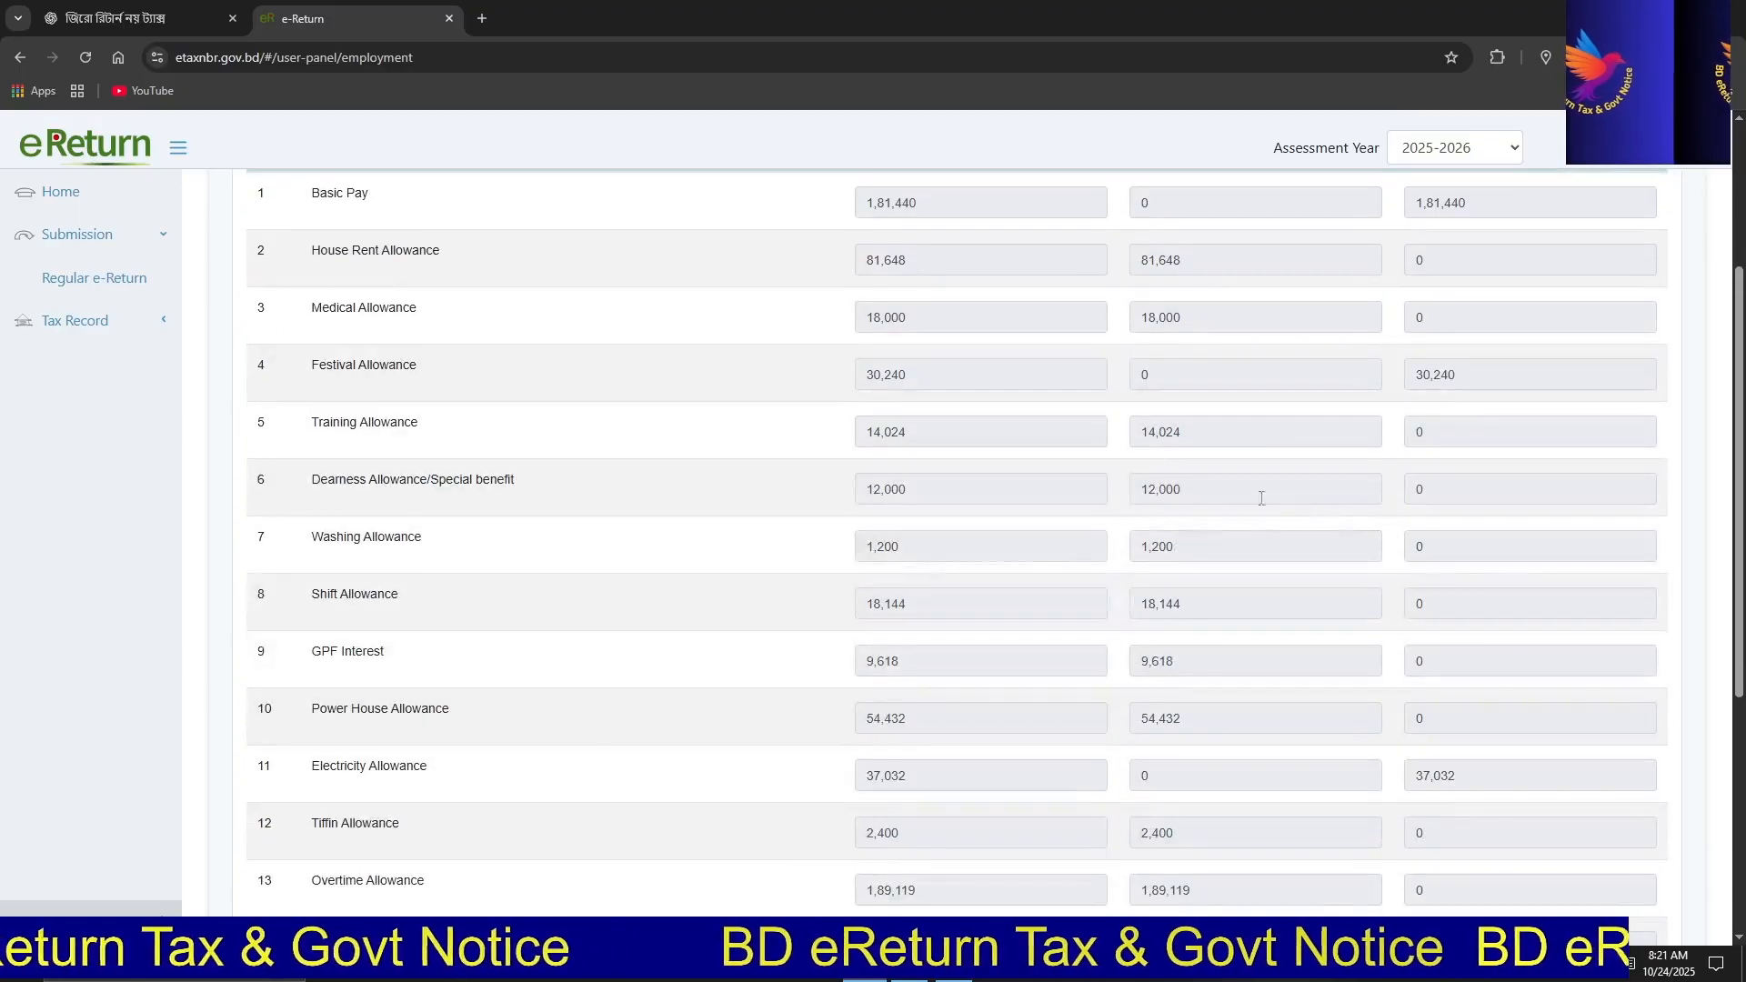
{"action": "scroll", "coordinate": [1217, 491], "scroll_direction": "down", "scroll_amount": 3}
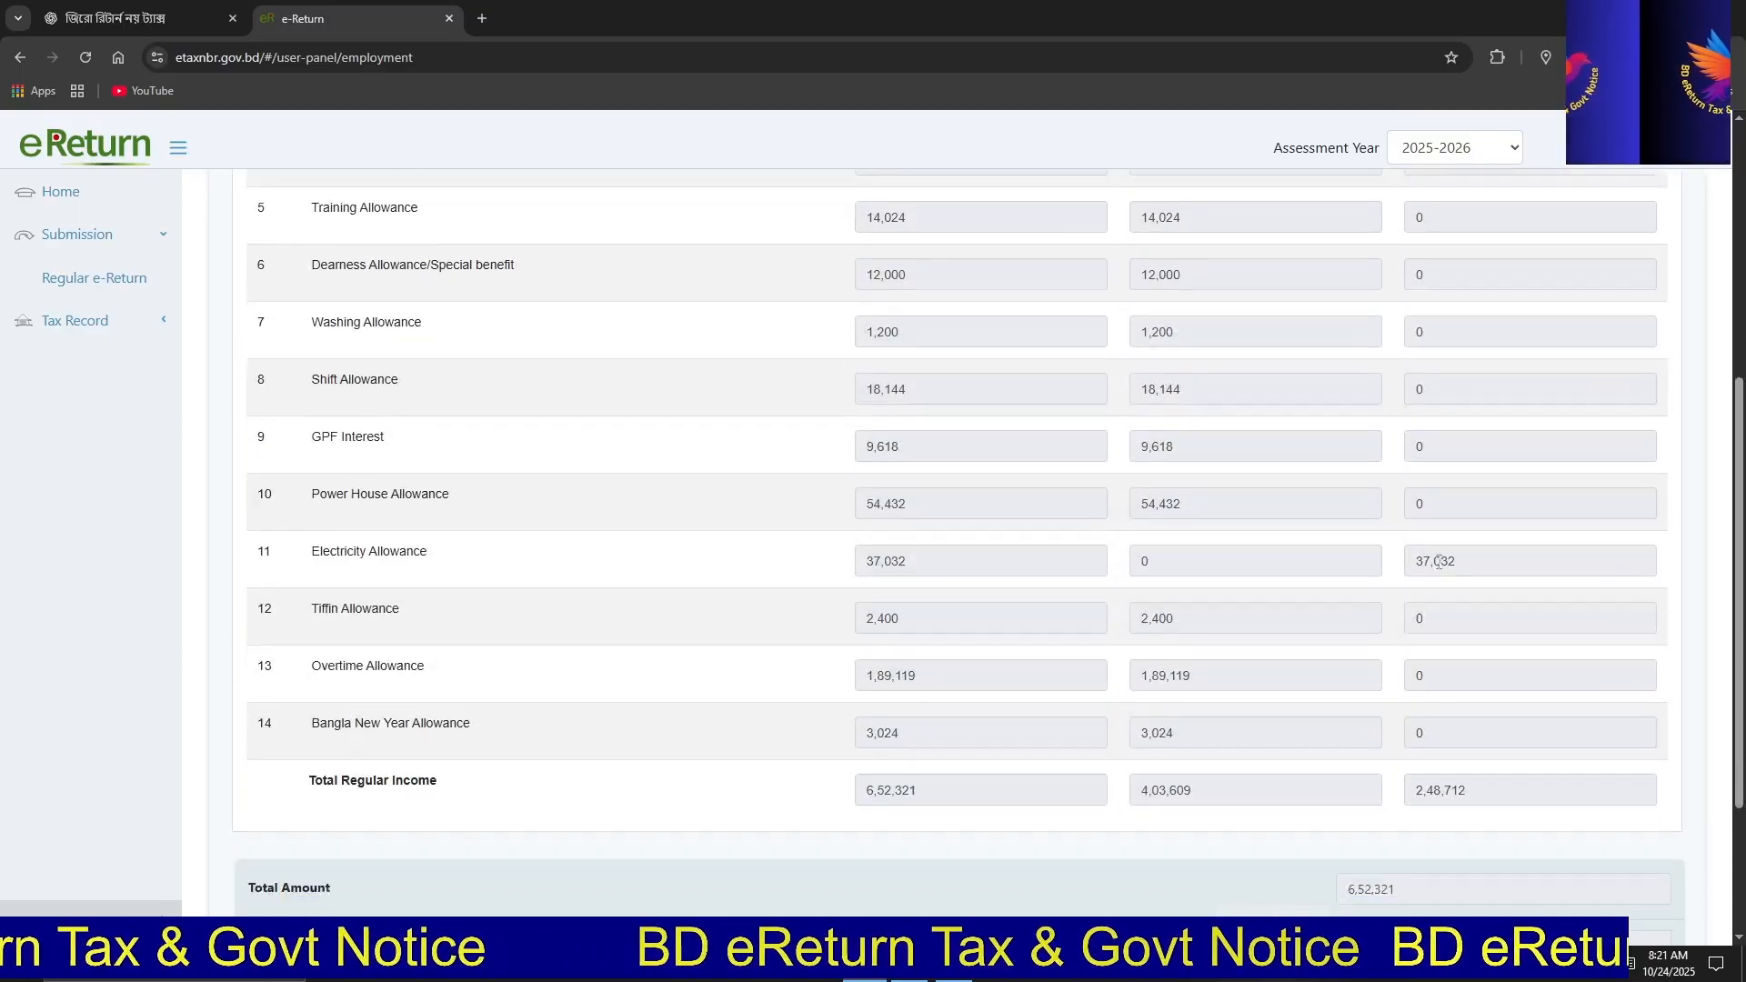
{"action": "scroll", "coordinate": [1364, 564], "scroll_direction": "down", "scroll_amount": 3}
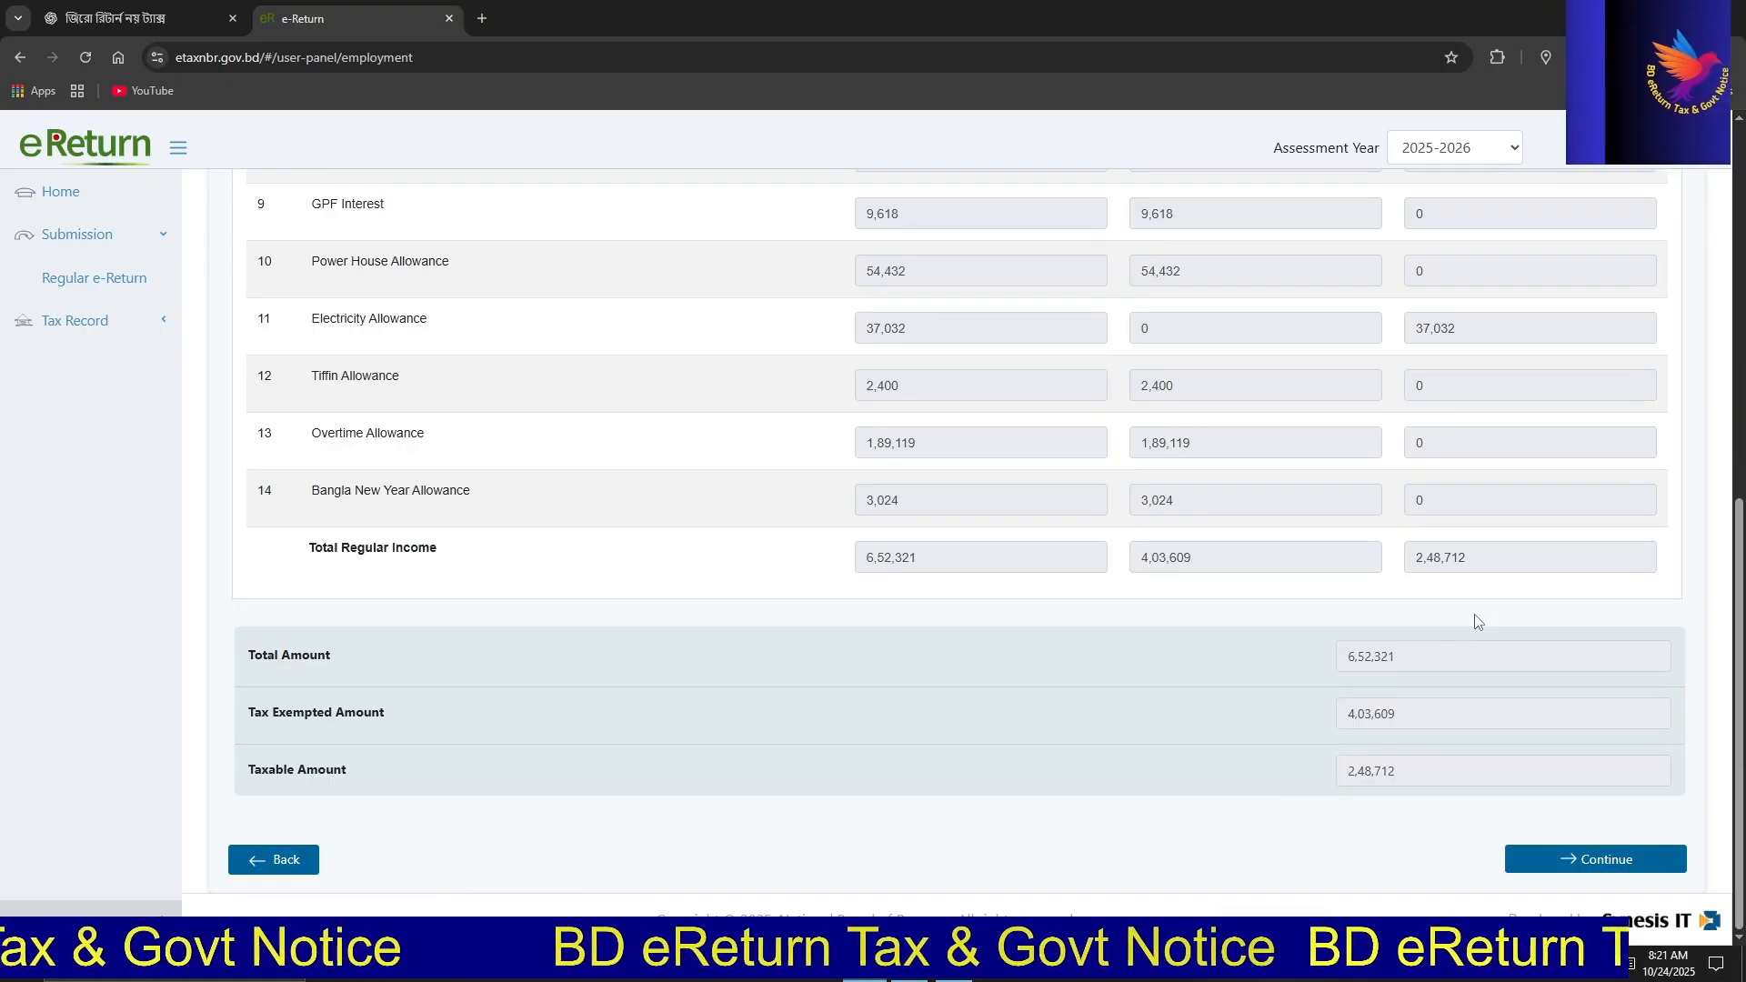
{"action": "scroll", "coordinate": [959, 564], "scroll_direction": "up", "scroll_amount": 4}
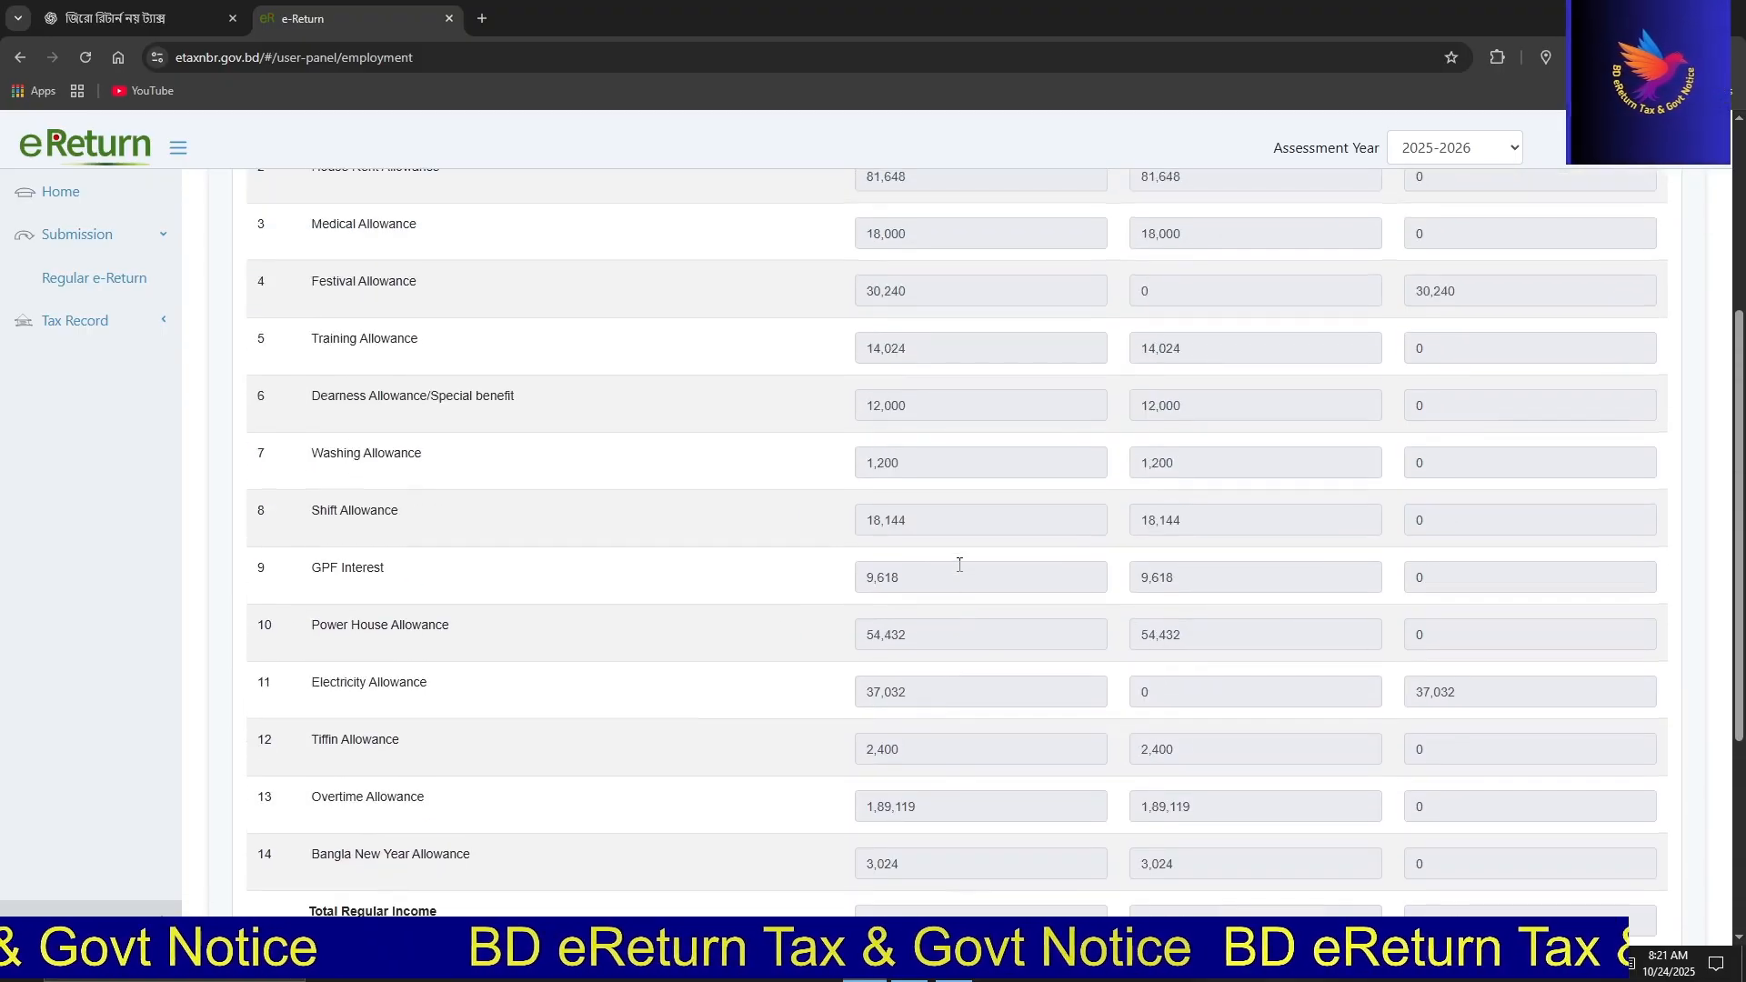
{"action": "scroll", "coordinate": [960, 564], "scroll_direction": "up", "scroll_amount": 2}
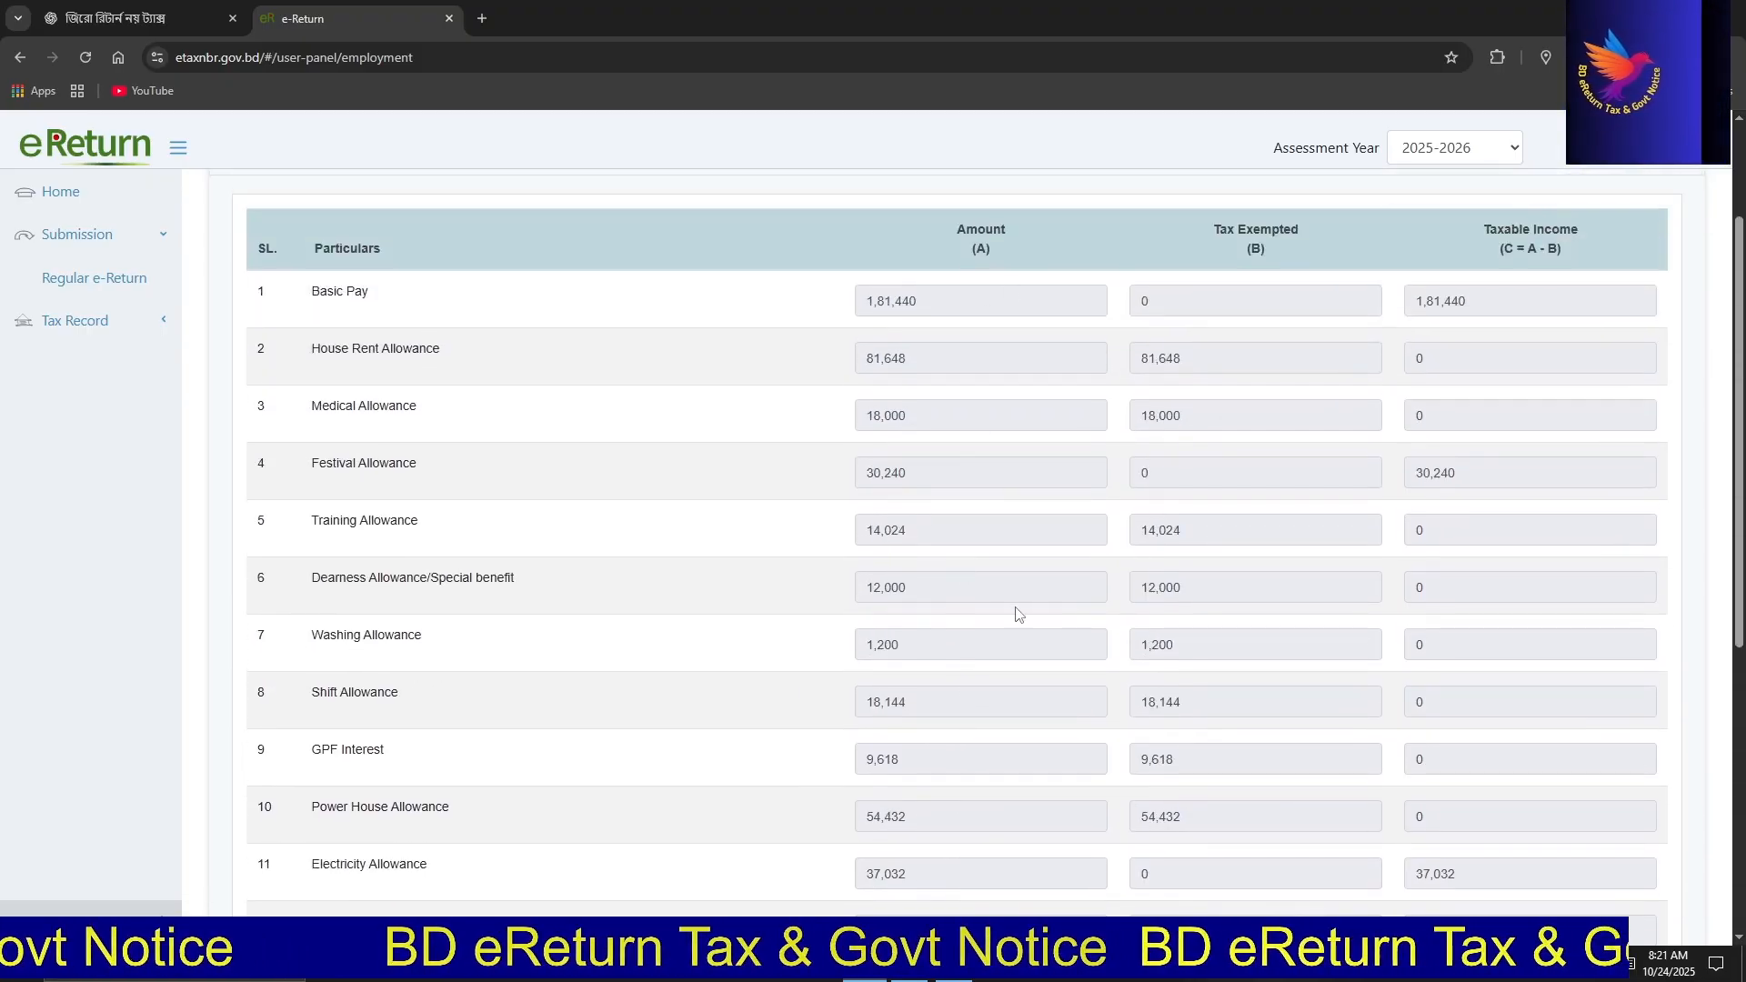
{"action": "scroll", "coordinate": [1017, 615], "scroll_direction": "down", "scroll_amount": 6}
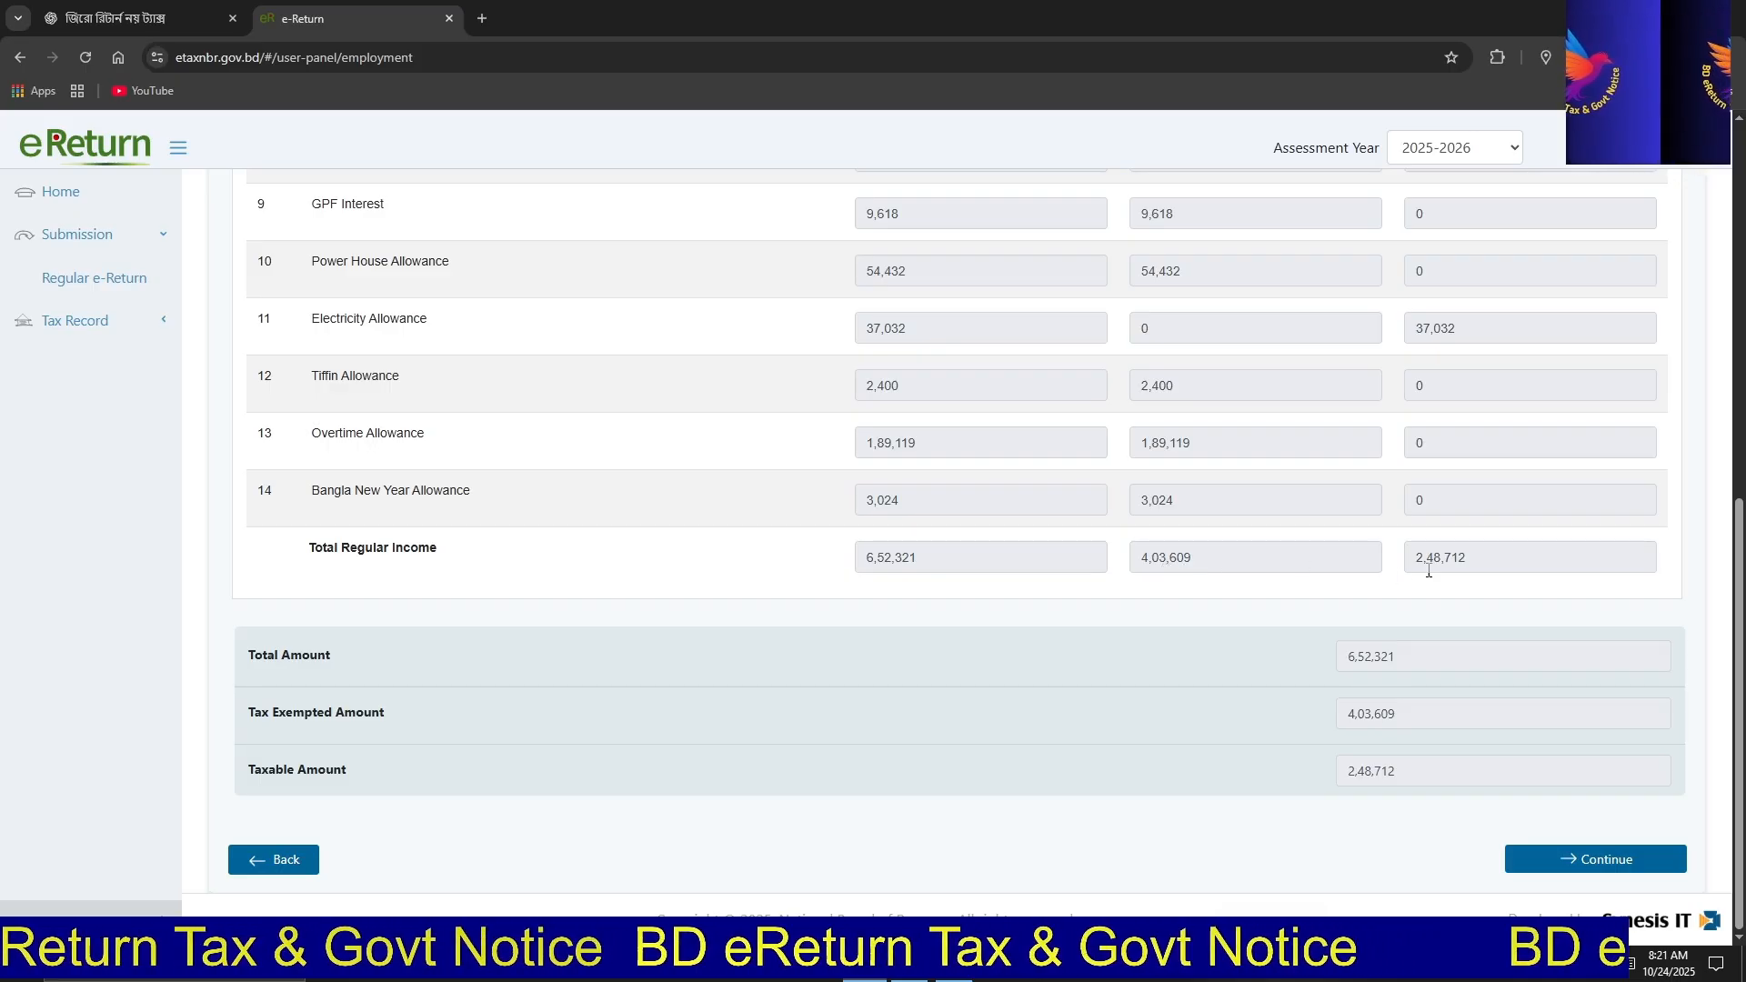
{"action": "left_click_drag", "start_coordinate": [1475, 563], "coordinate": [1398, 566]}
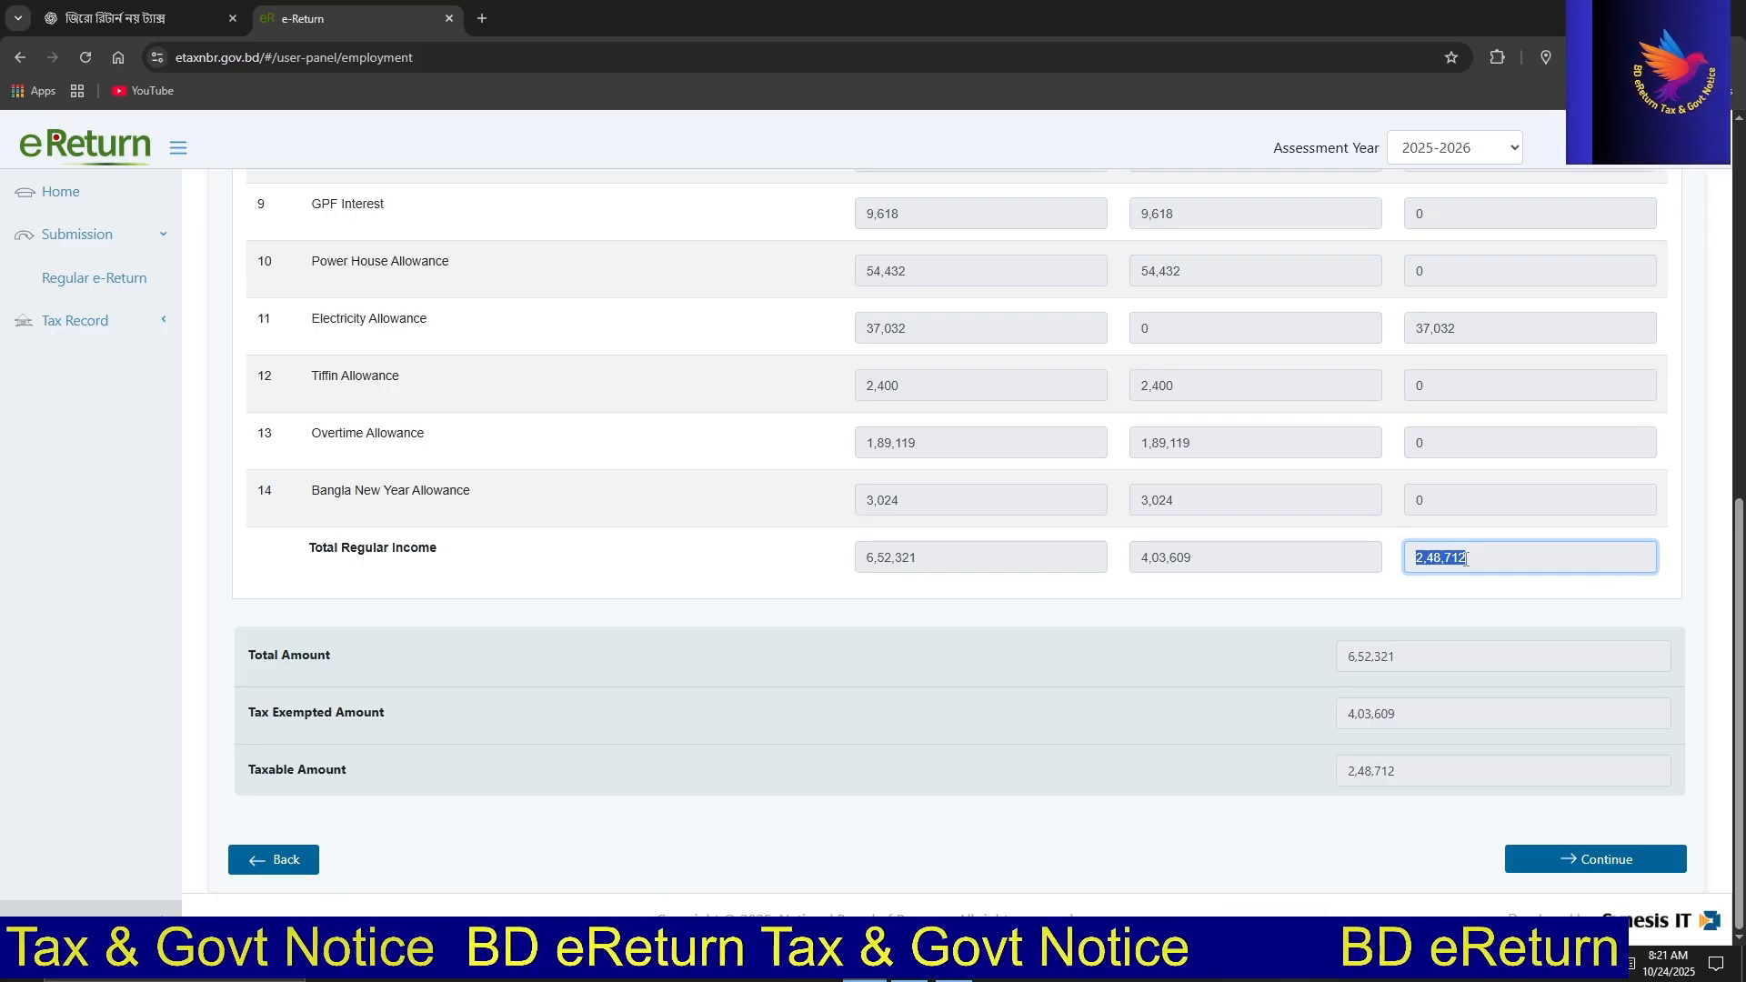
{"action": "left_click", "coordinate": [1504, 560]}
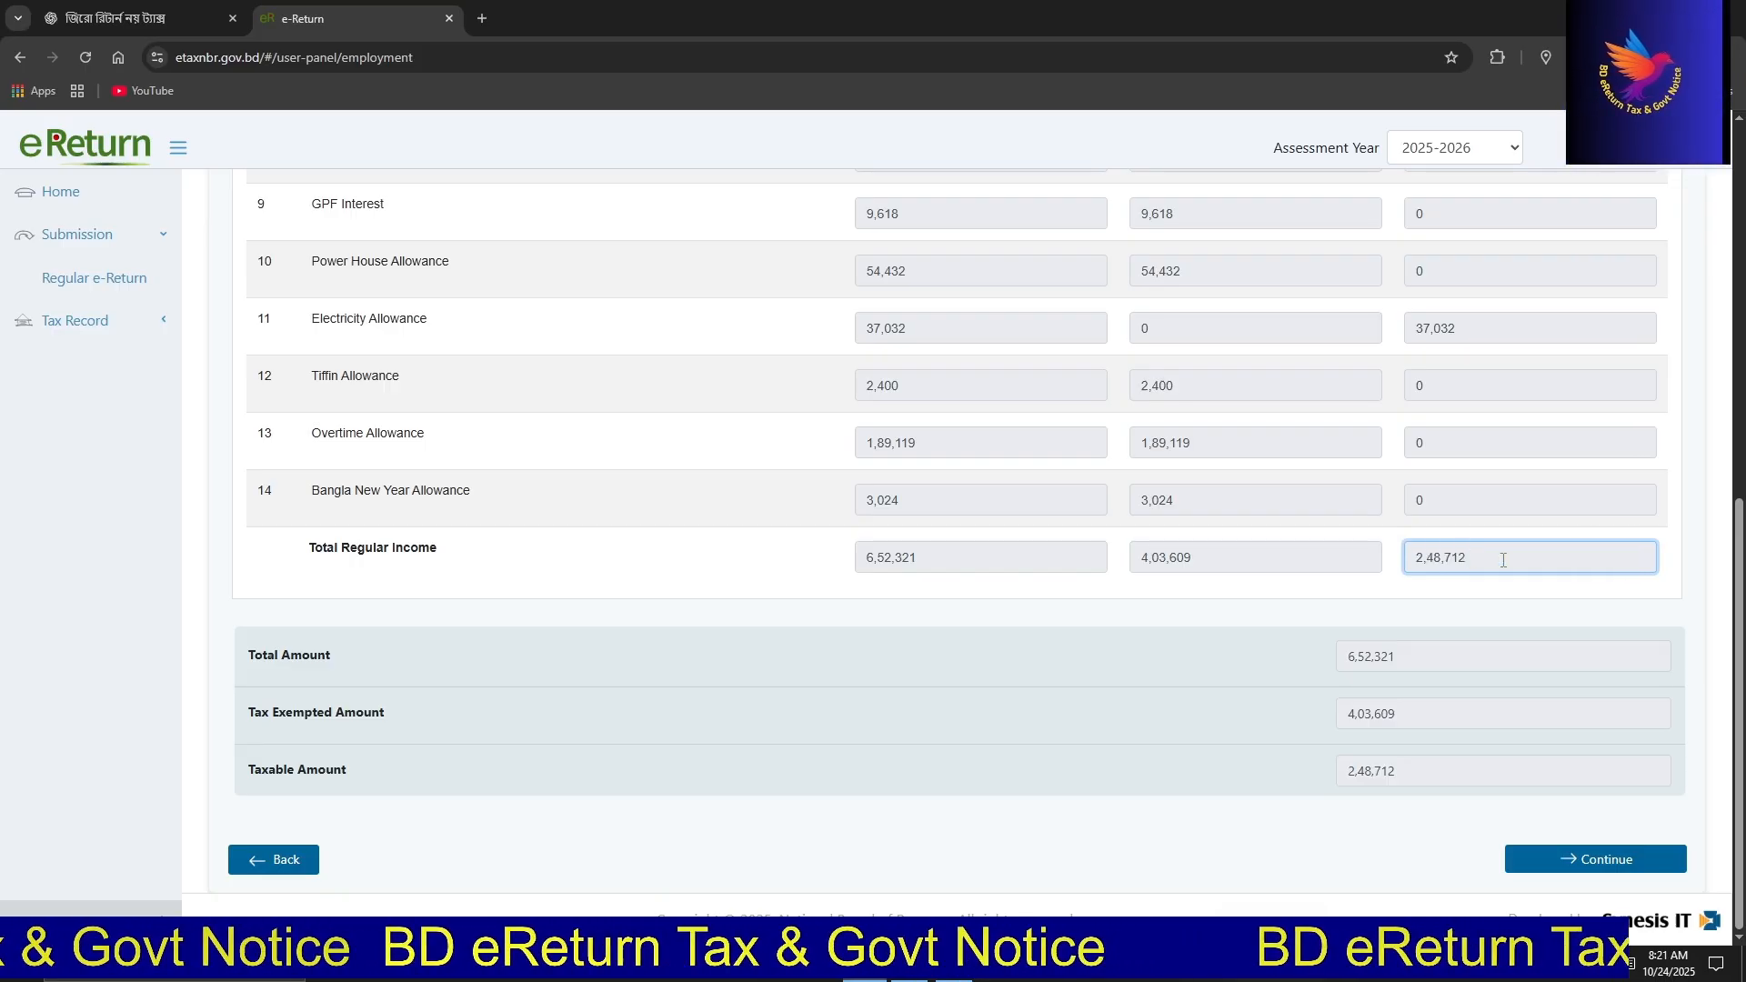
{"action": "left_click_drag", "start_coordinate": [1503, 561], "coordinate": [1412, 563]}
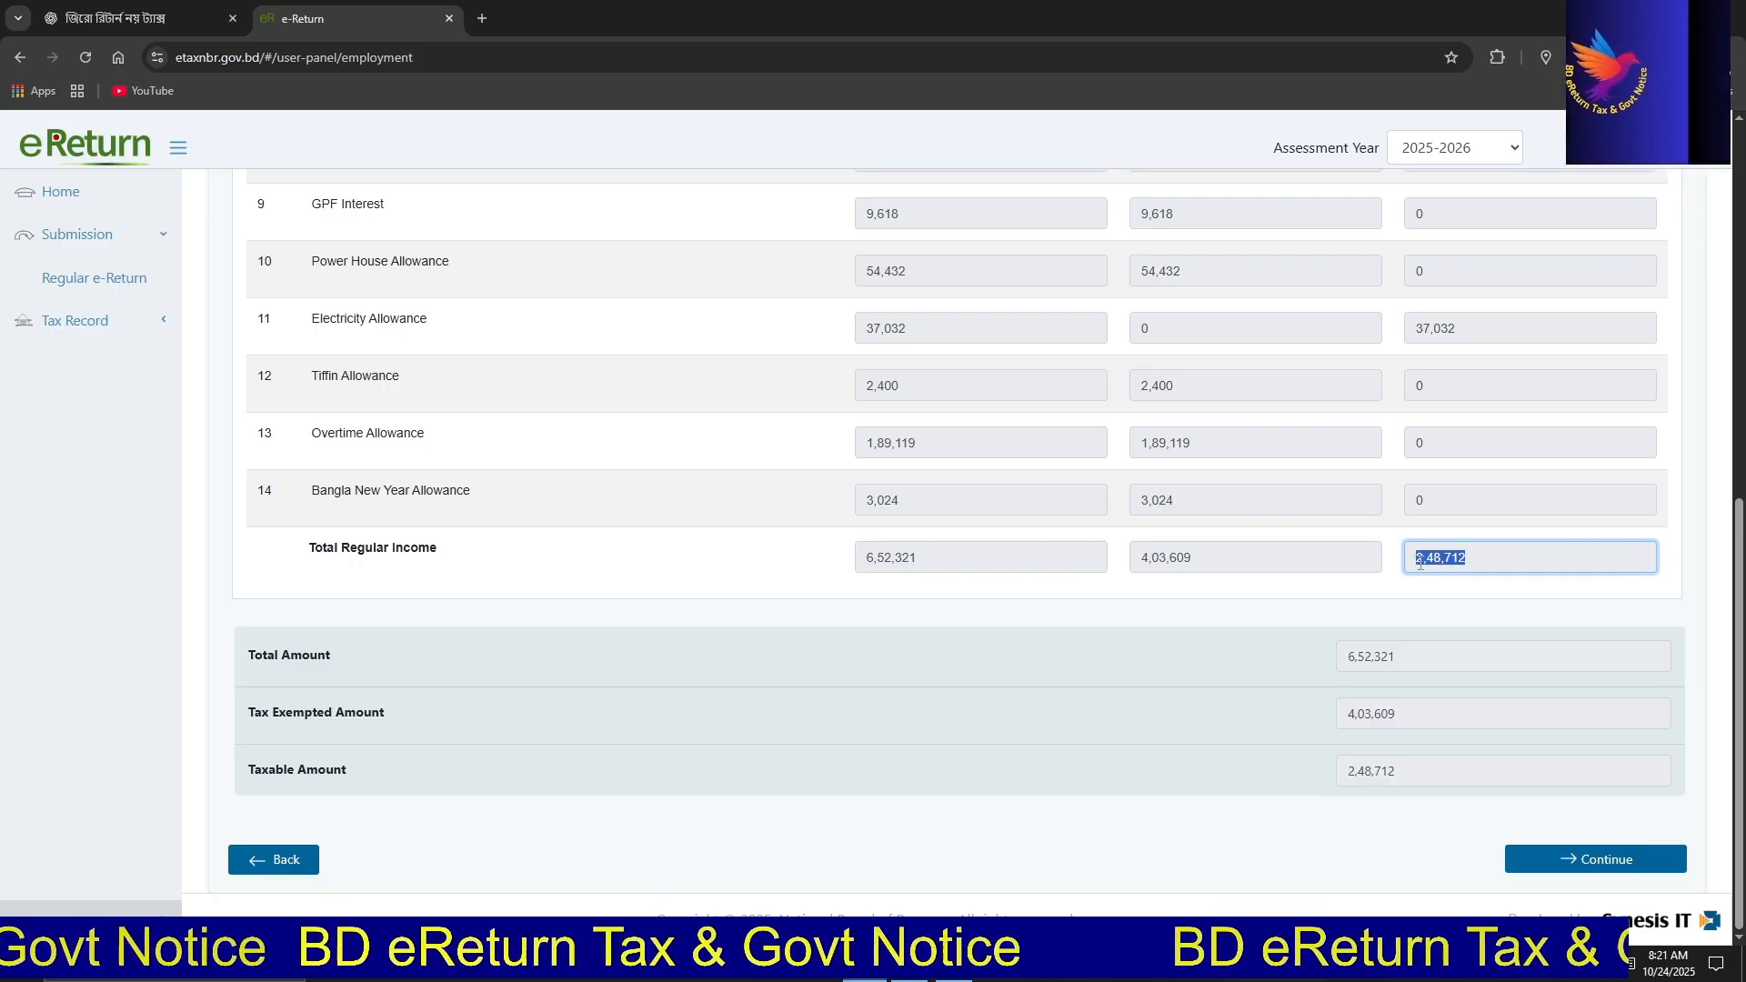
{"action": "left_click", "coordinate": [1491, 563]}
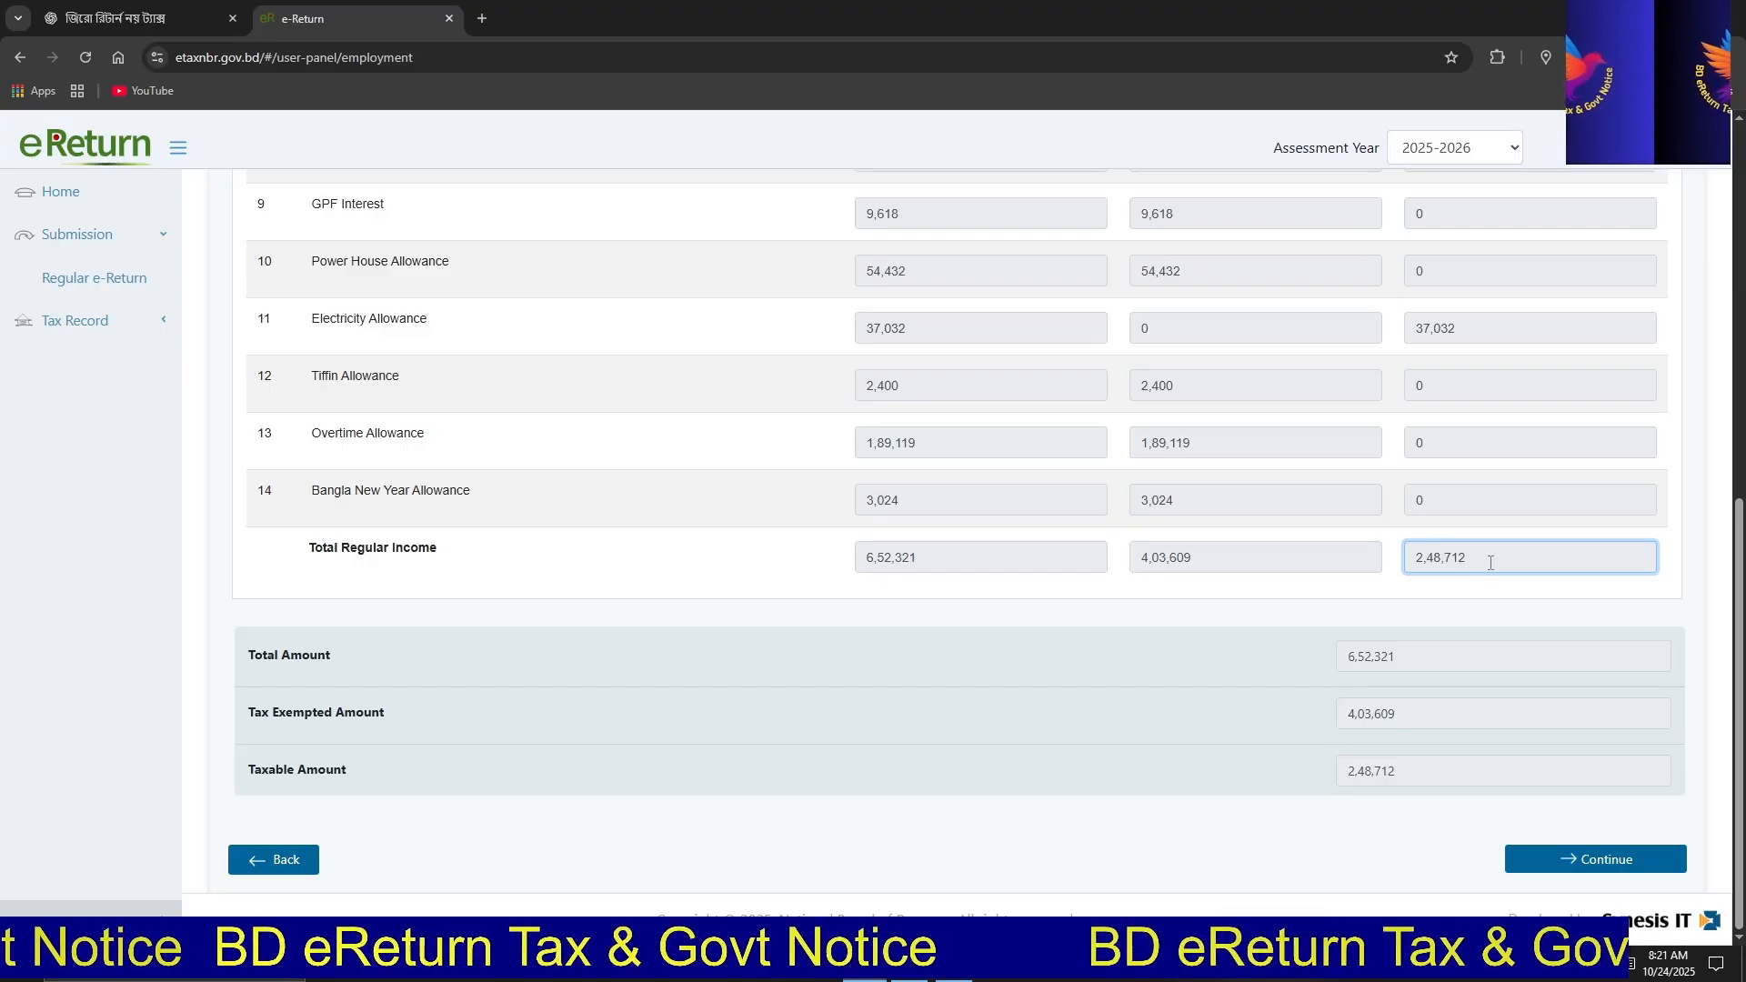
{"action": "left_click_drag", "start_coordinate": [1419, 557], "coordinate": [1468, 557]}
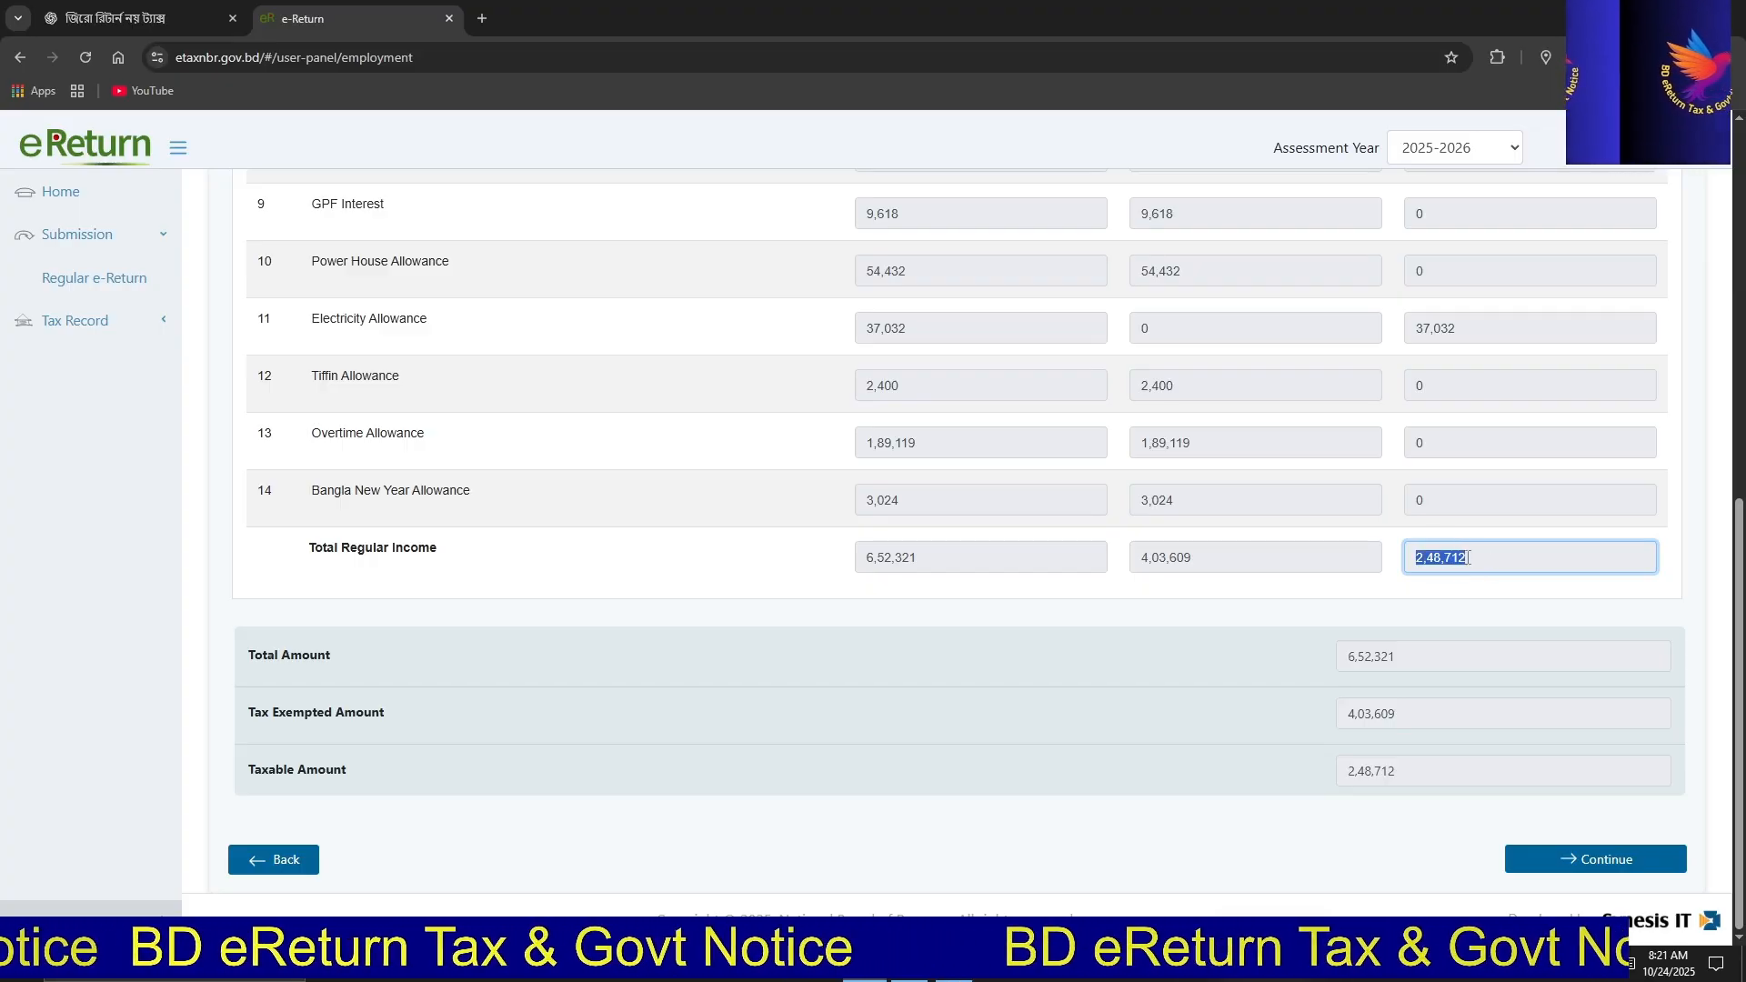
{"action": "left_click", "coordinate": [1499, 558]}
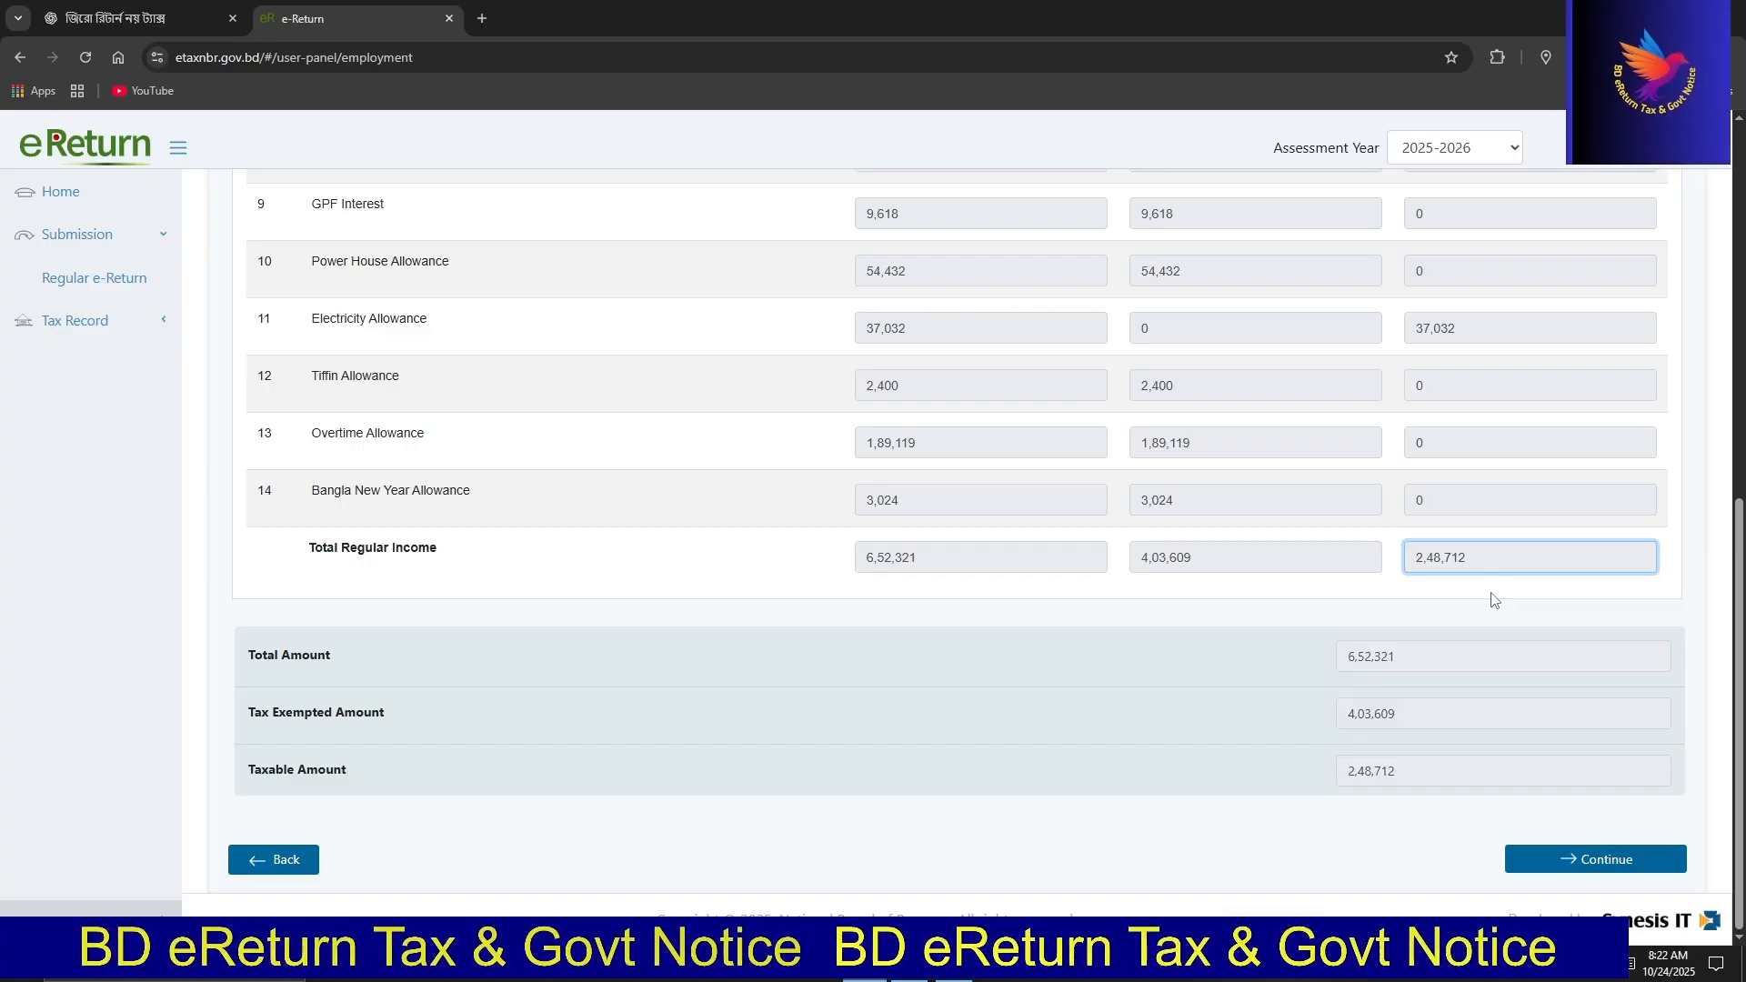
{"action": "scroll", "coordinate": [1494, 599], "scroll_direction": "up", "scroll_amount": 10}
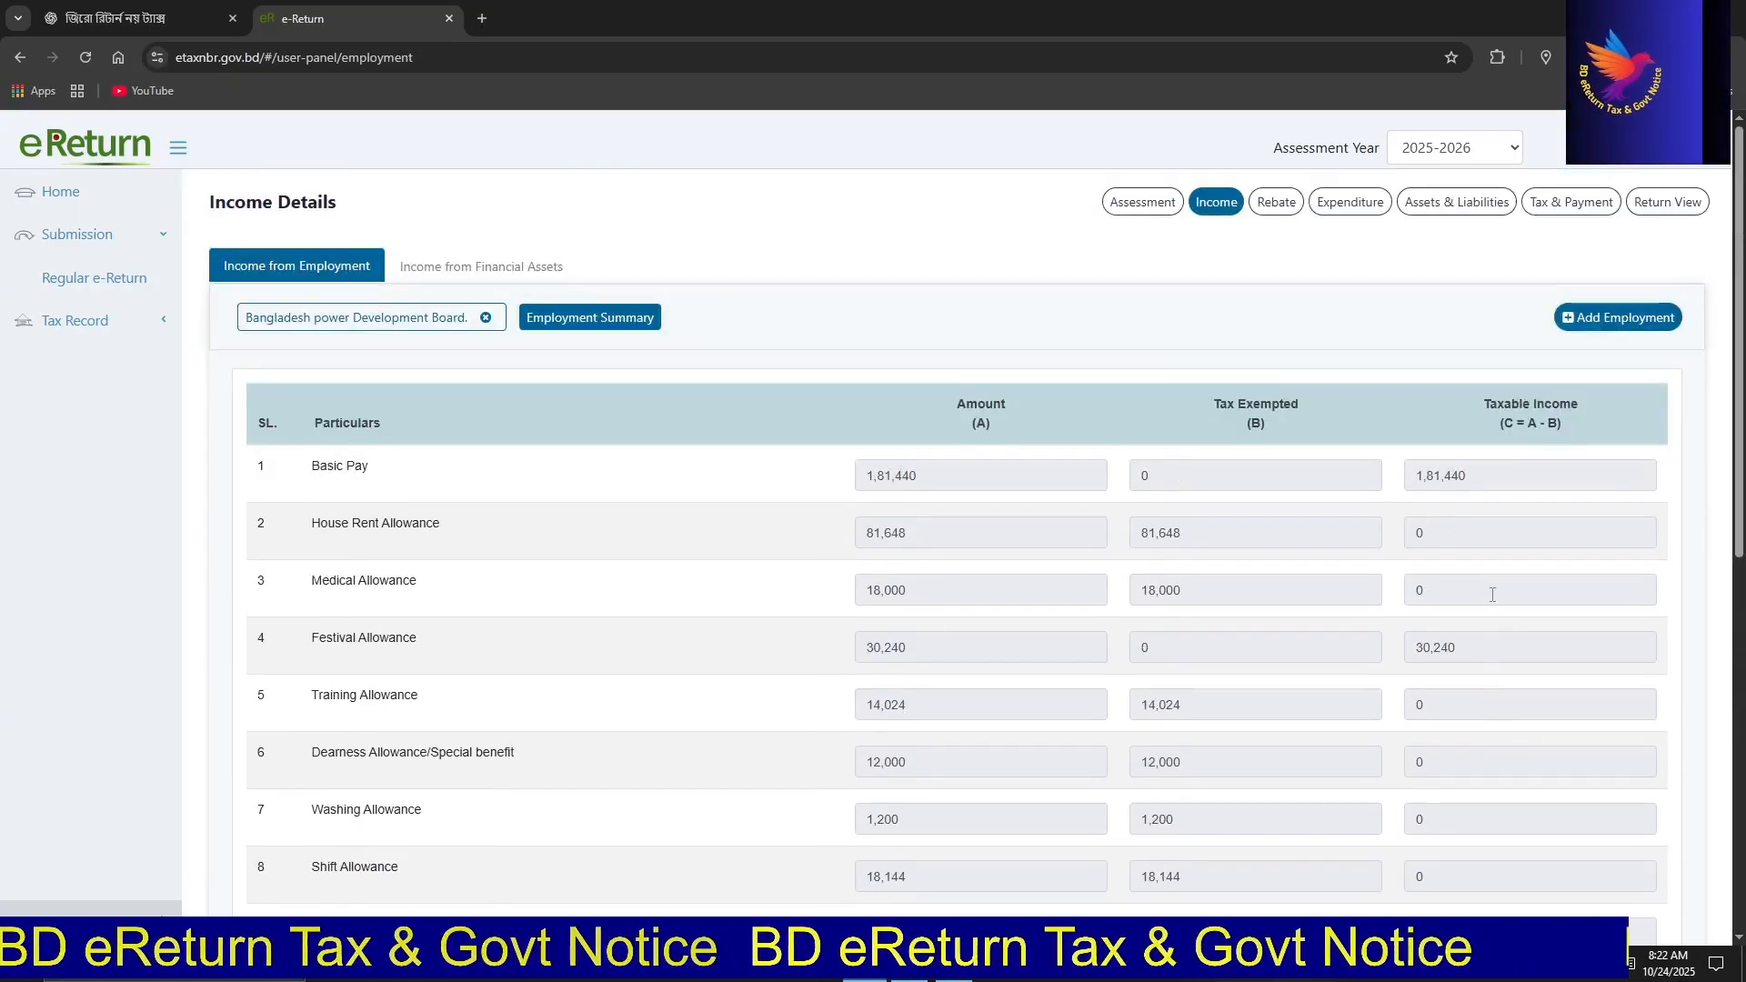
{"action": "scroll", "coordinate": [1492, 595], "scroll_direction": "down", "scroll_amount": 6}
{"action": "scroll", "coordinate": [1495, 600], "scroll_direction": "up", "scroll_amount": 5}
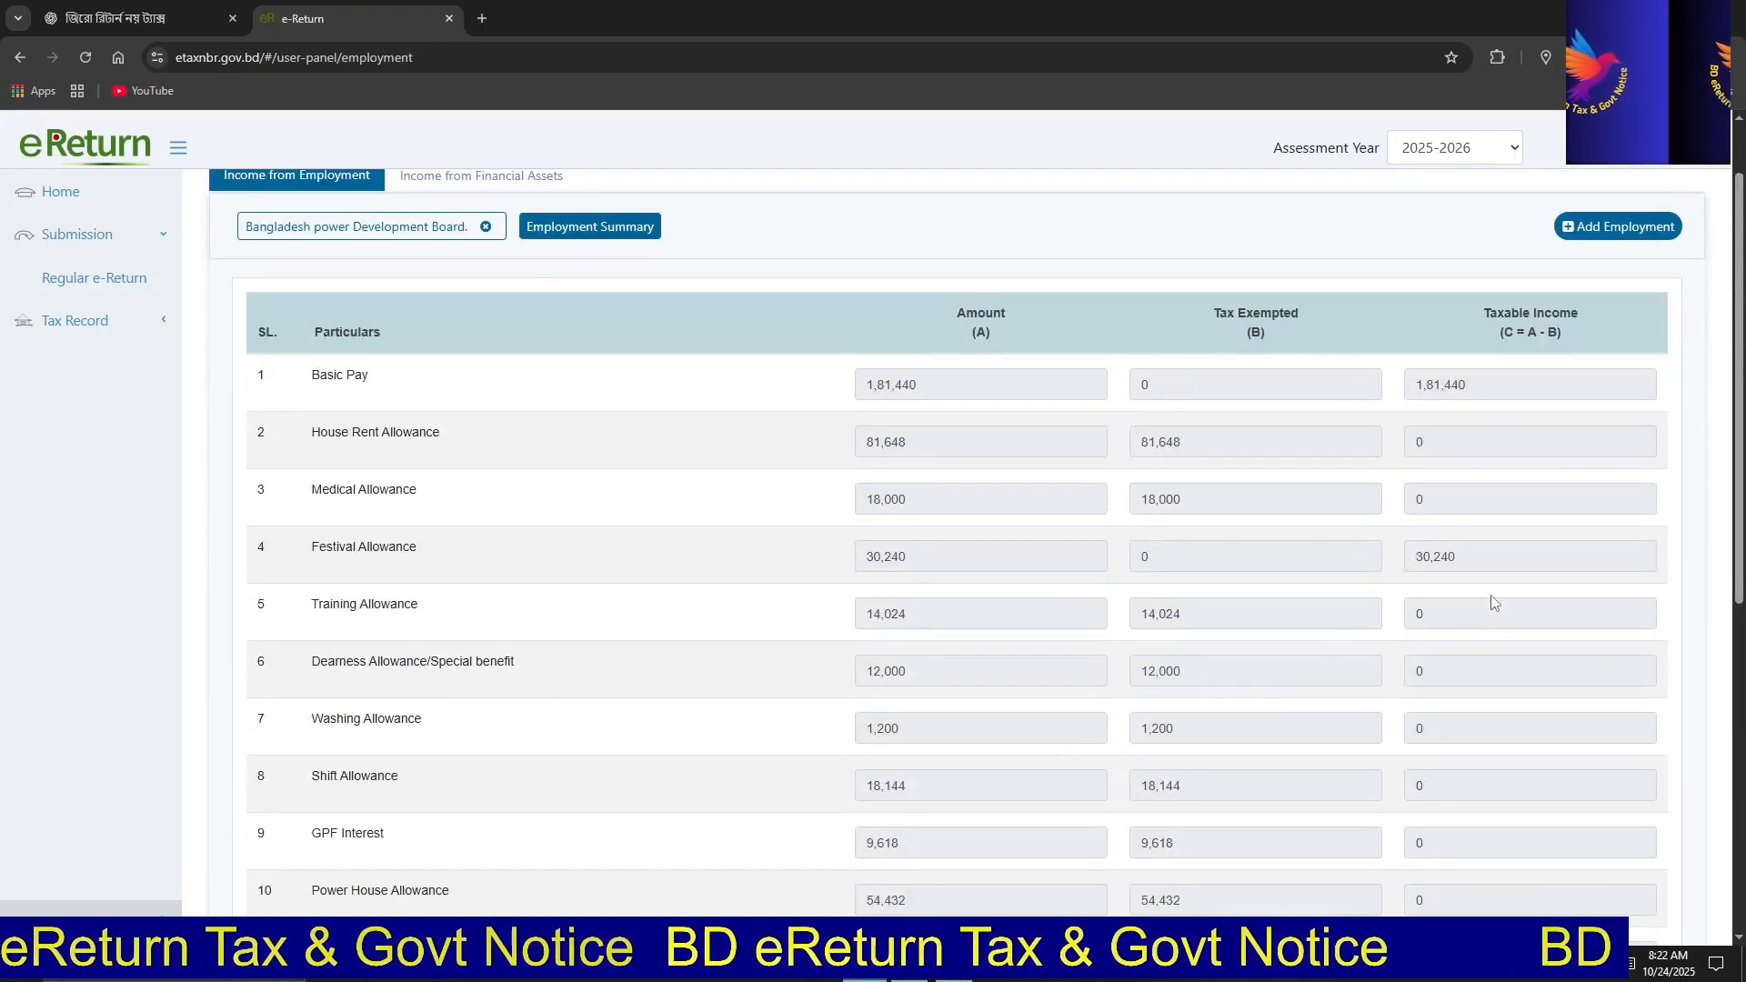
{"action": "scroll", "coordinate": [1492, 595], "scroll_direction": "up", "scroll_amount": 1}
{"action": "scroll", "coordinate": [1491, 595], "scroll_direction": "down", "scroll_amount": 8}
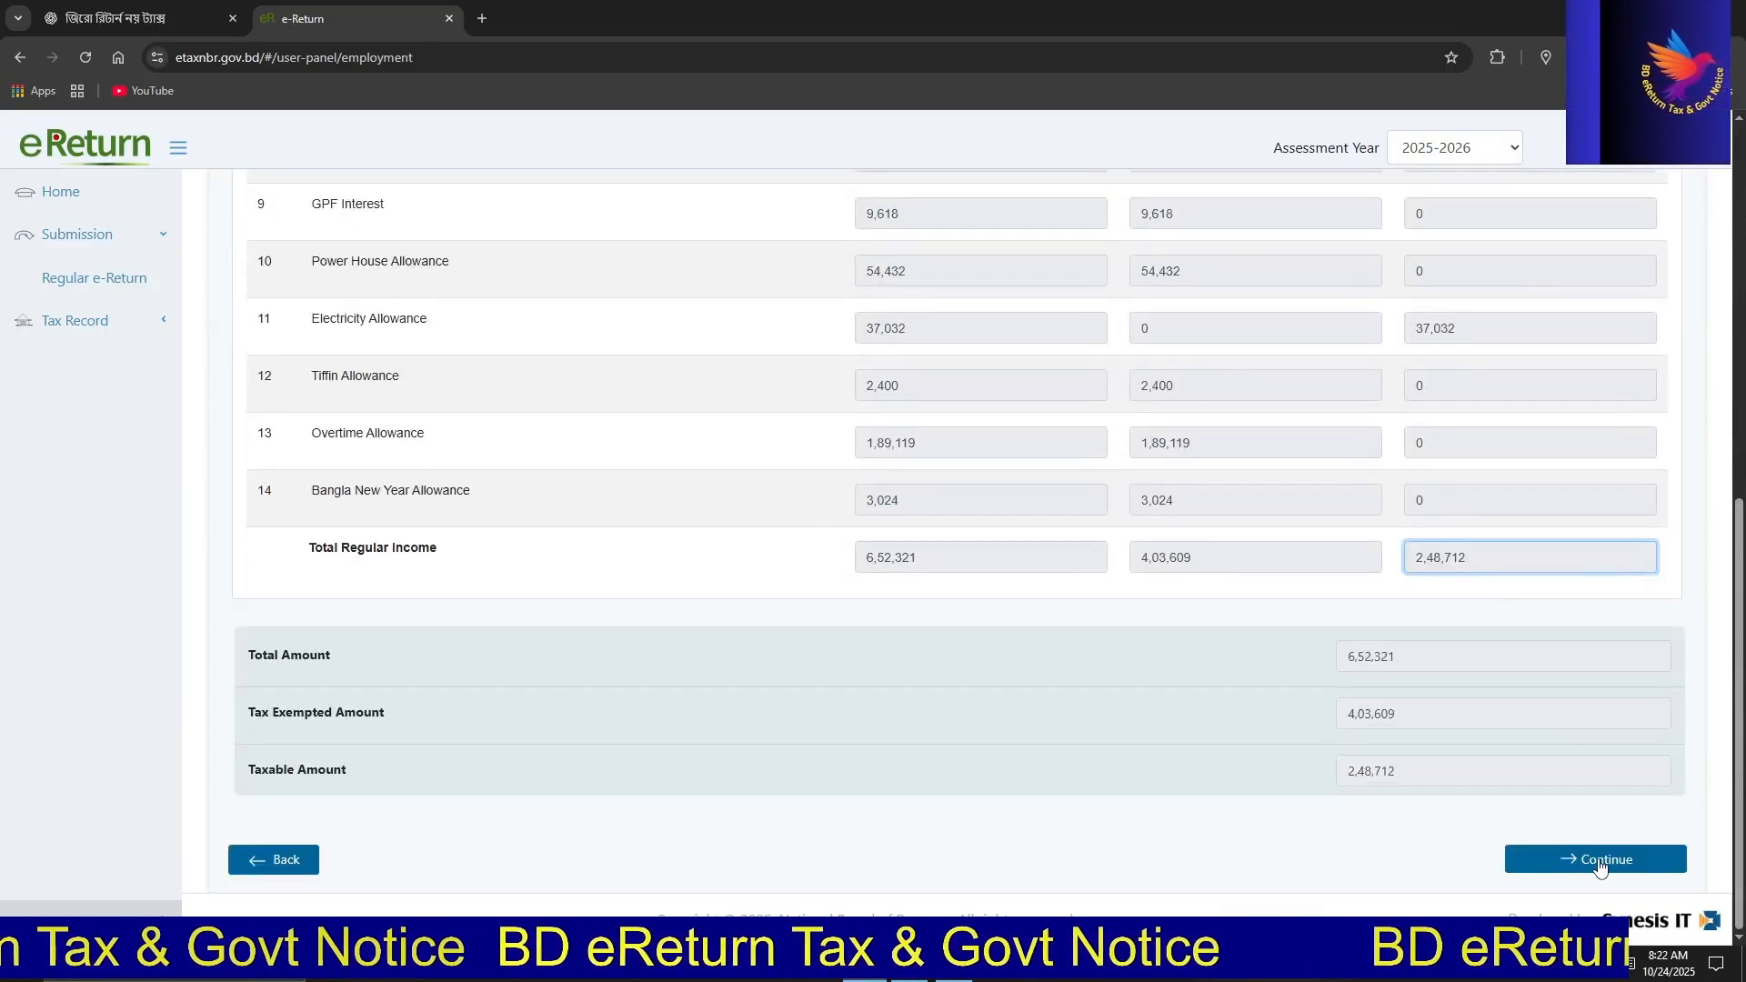
Continue to Income from Financial Assets and choose Interest/Profit (Bank/FI) as the asset type
{"action": "left_click", "coordinate": [1602, 861]}
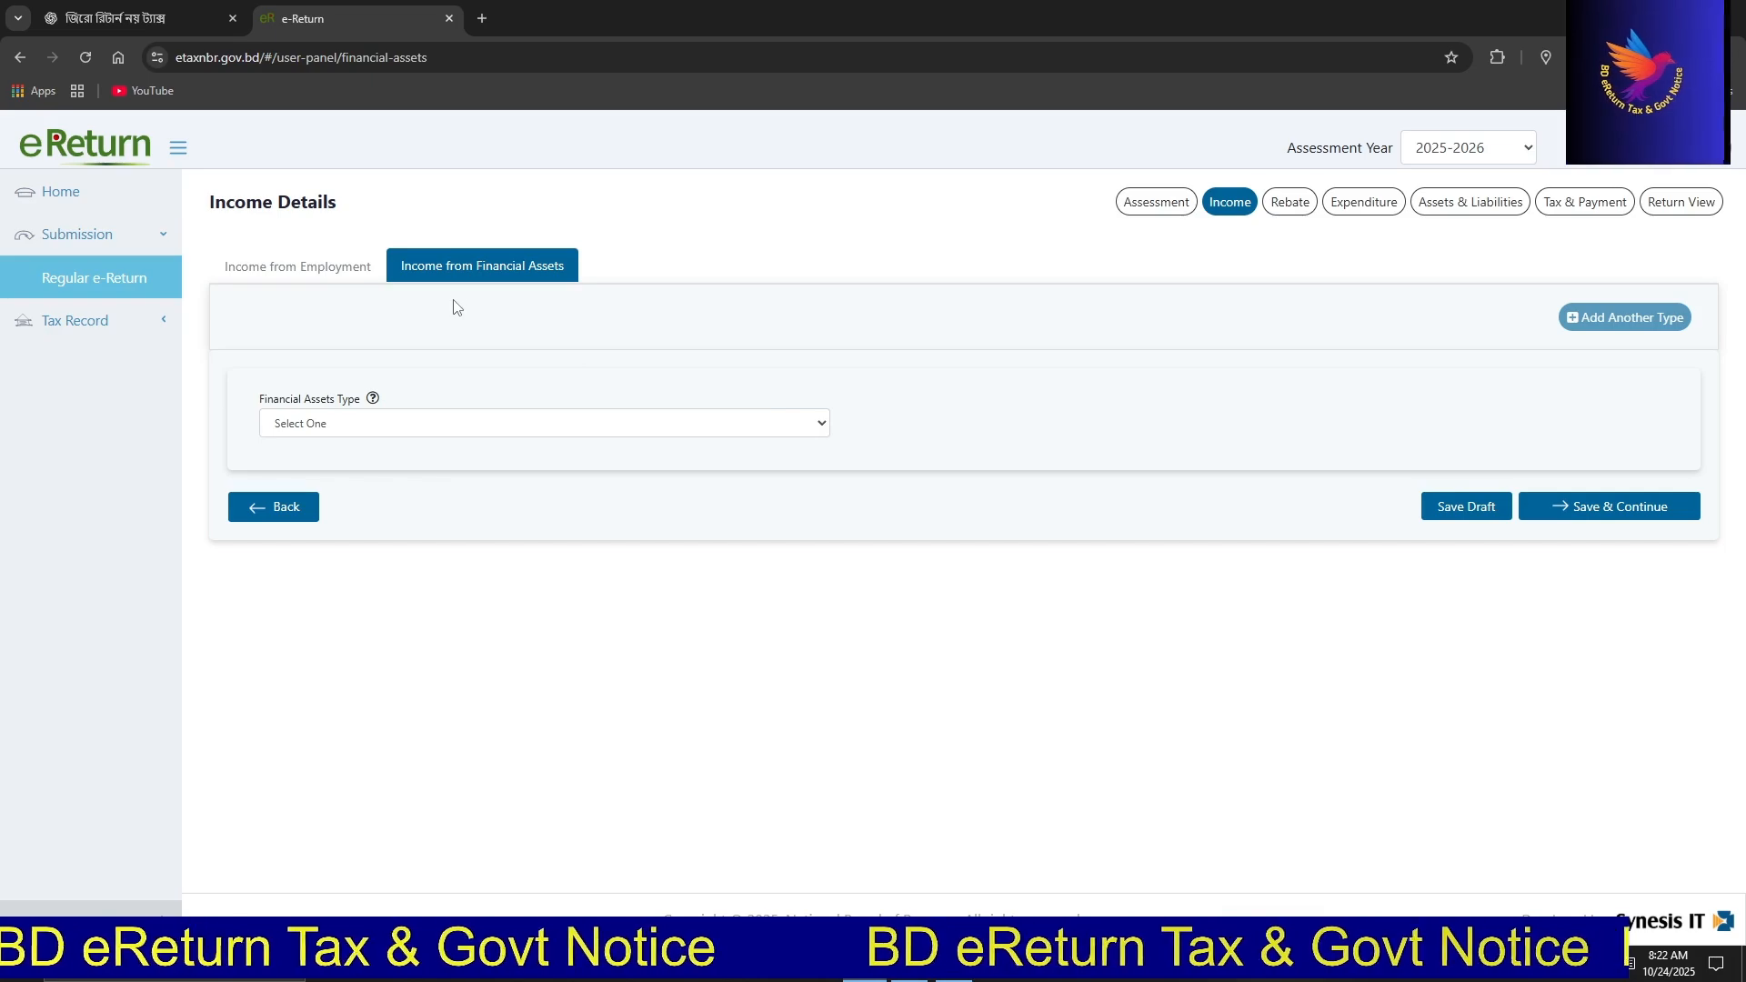
{"action": "left_click", "coordinate": [779, 432]}
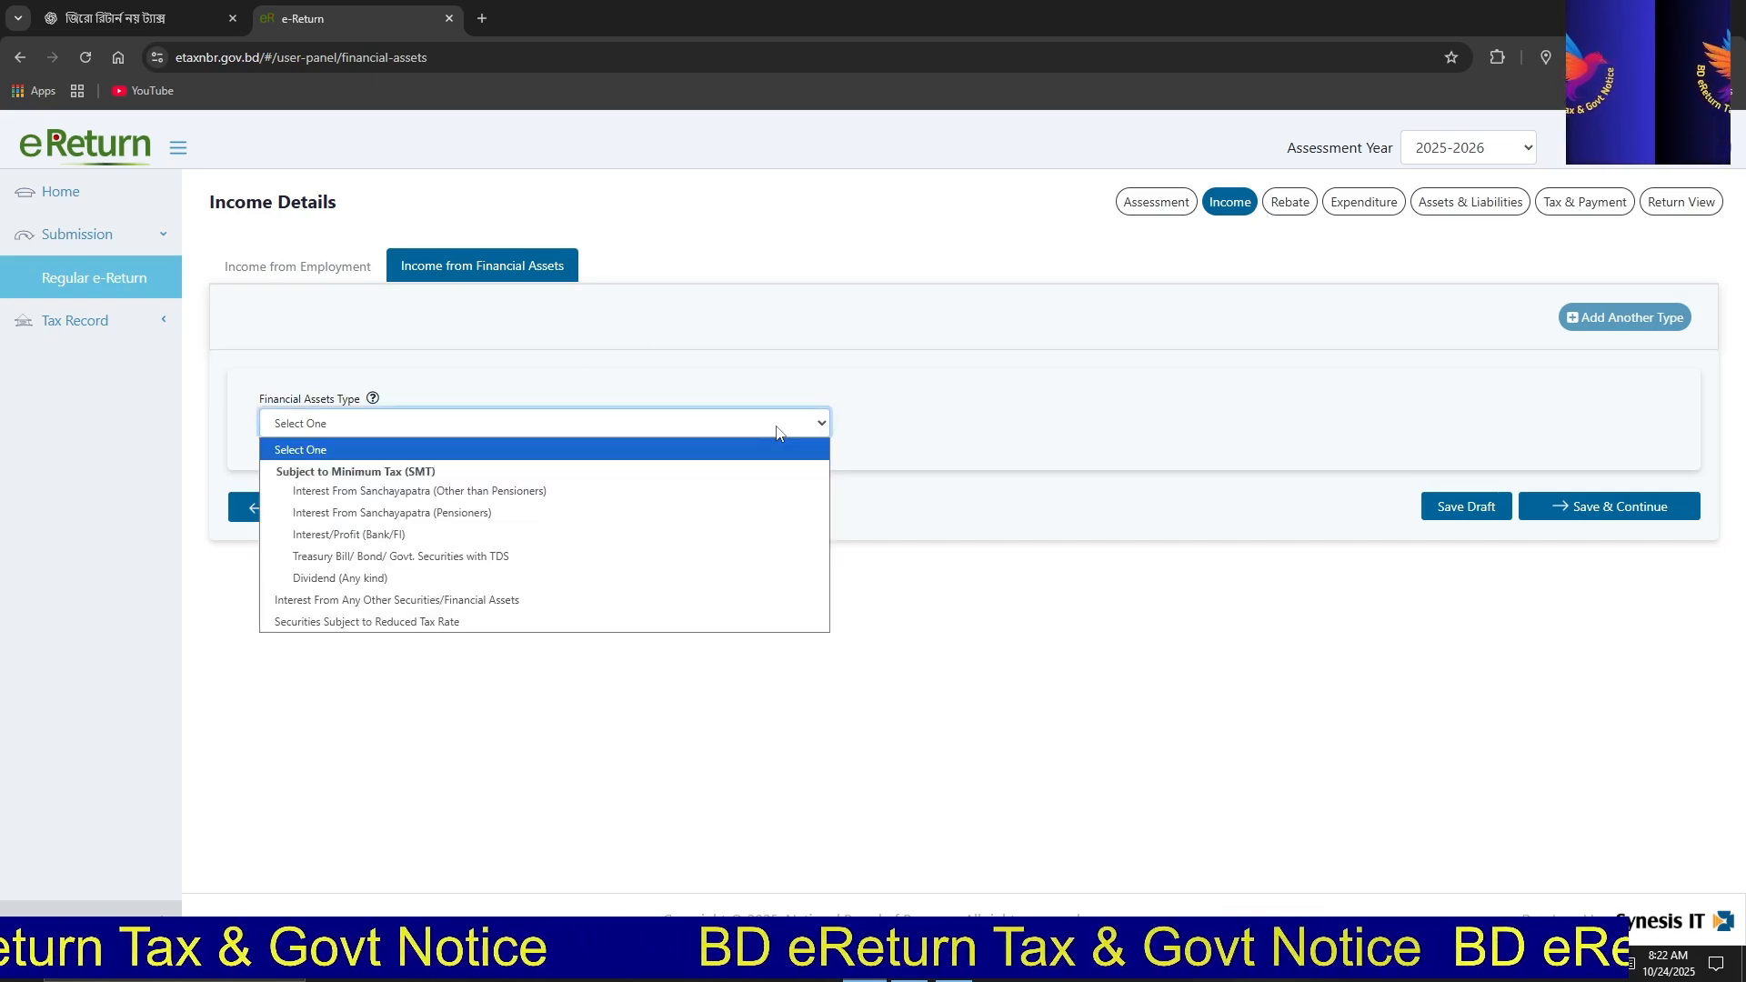
{"action": "left_click", "coordinate": [407, 537]}
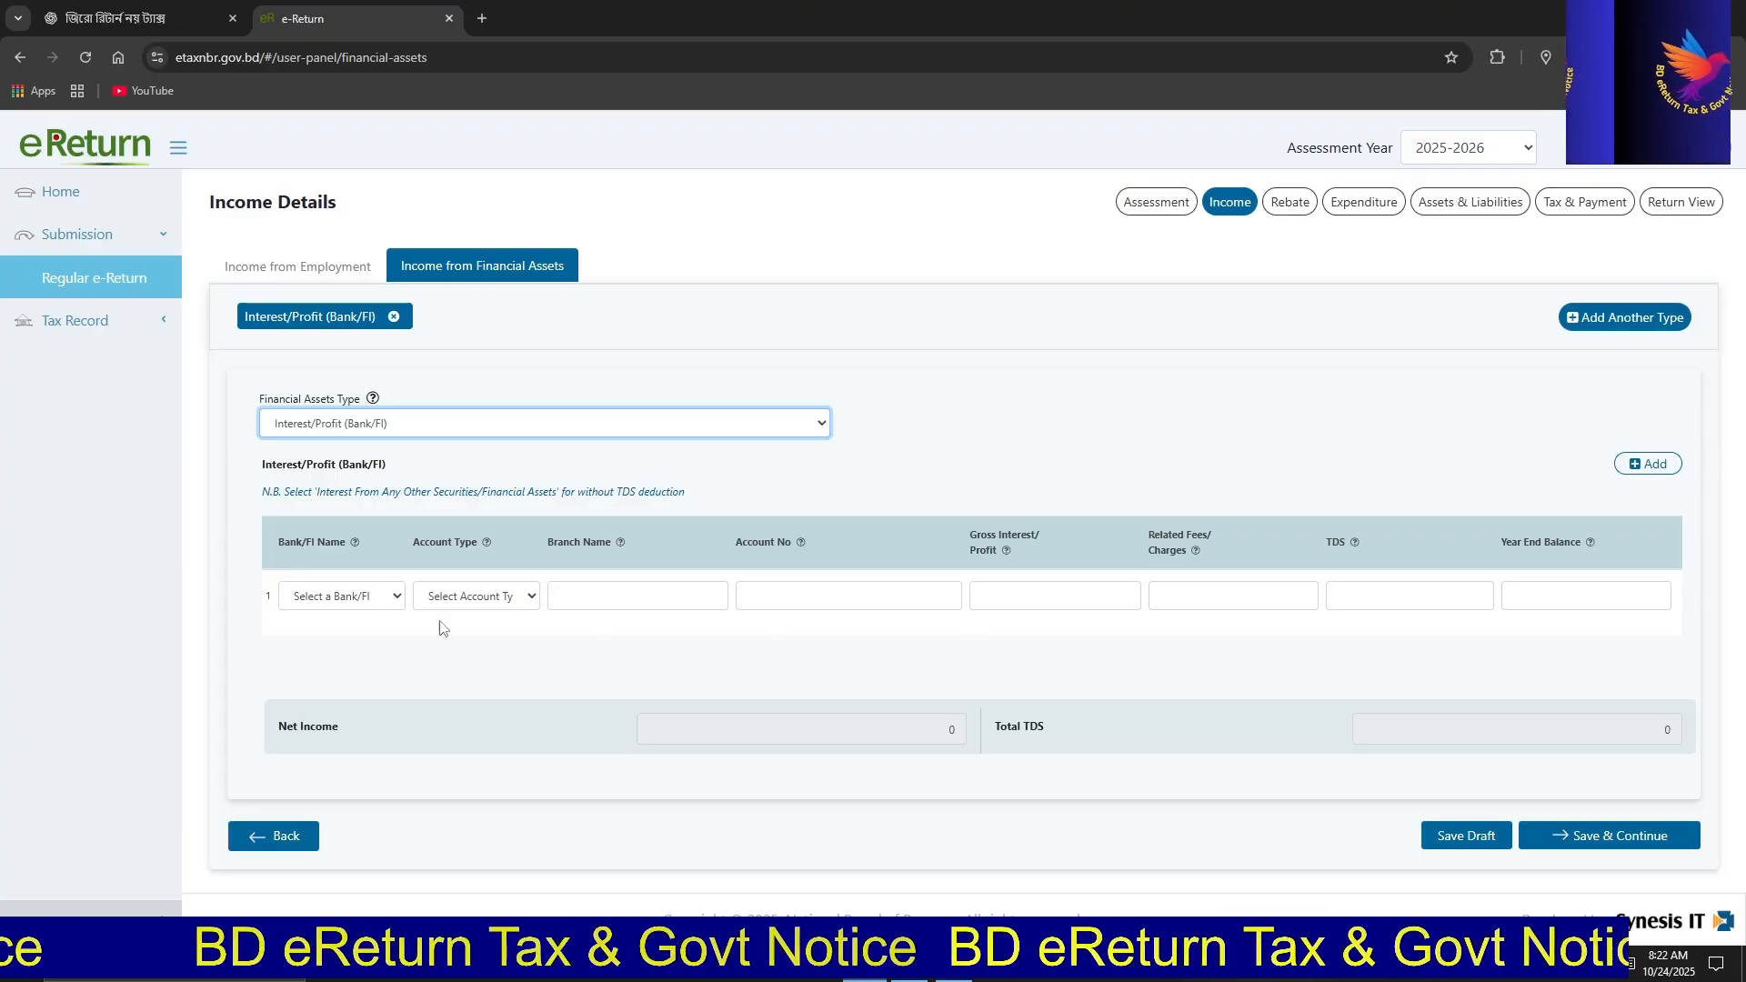
Set row 1 to Sonali Bank PLC with account type Savings/ SND/ Others
{"action": "left_click", "coordinate": [391, 602]}
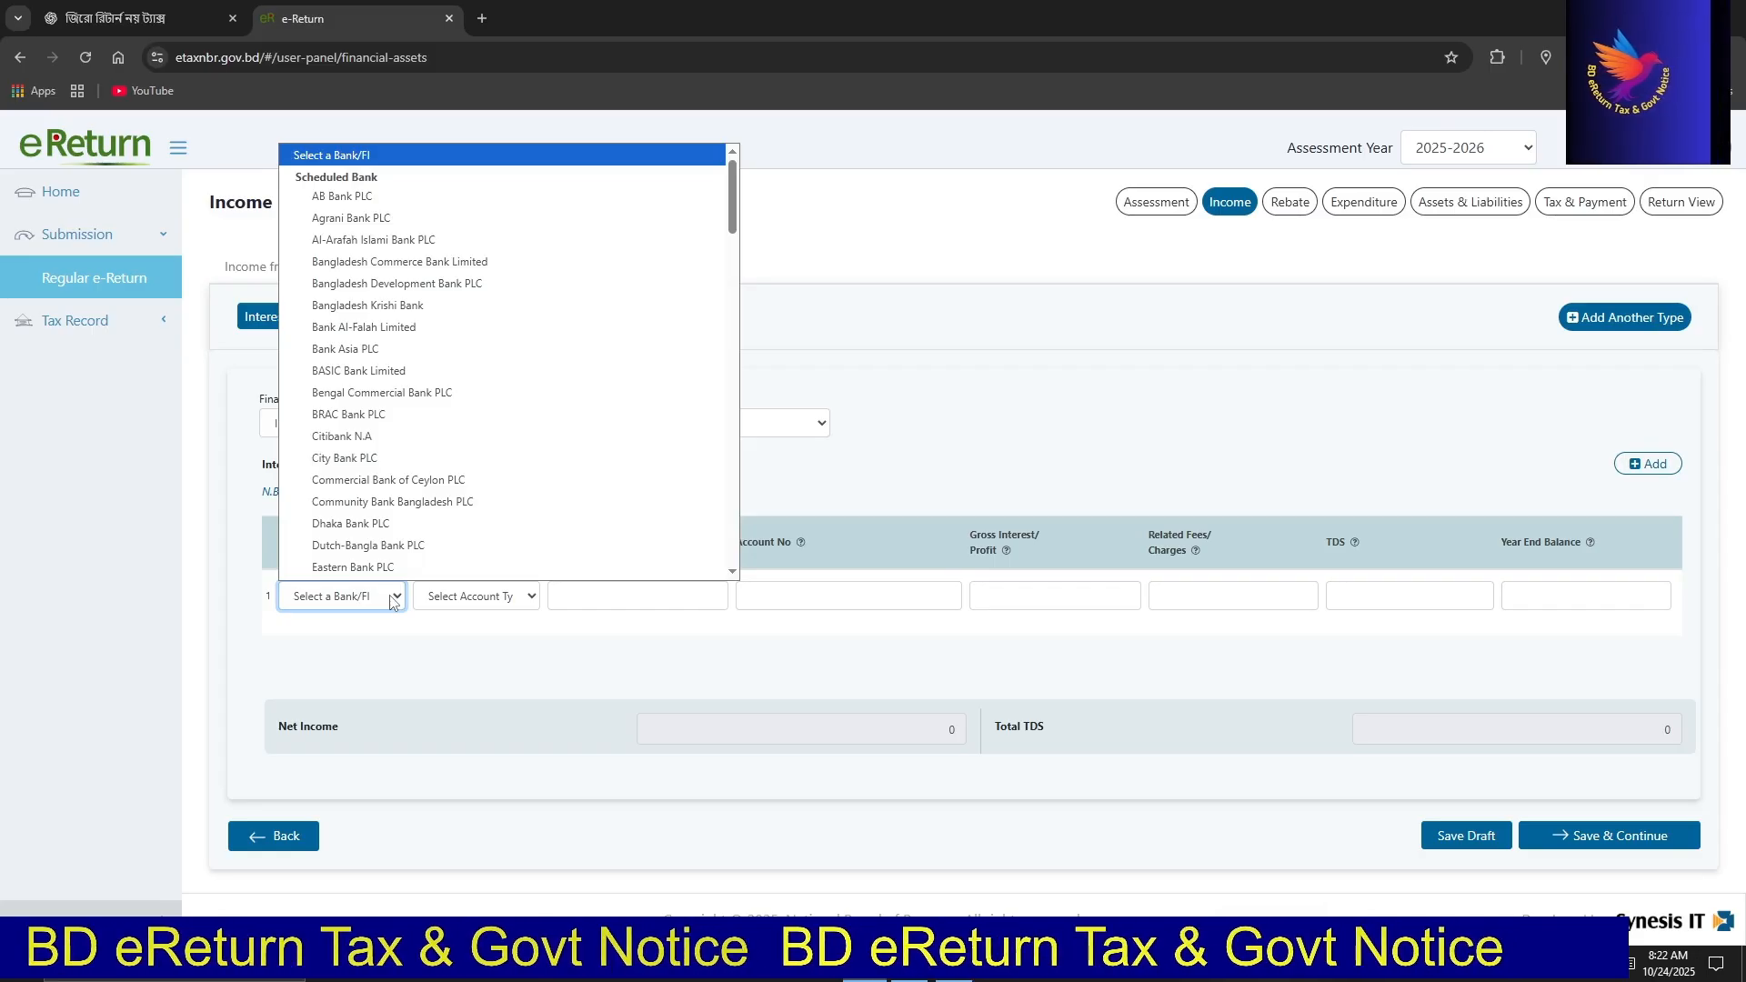
{"action": "key", "text": "s"}
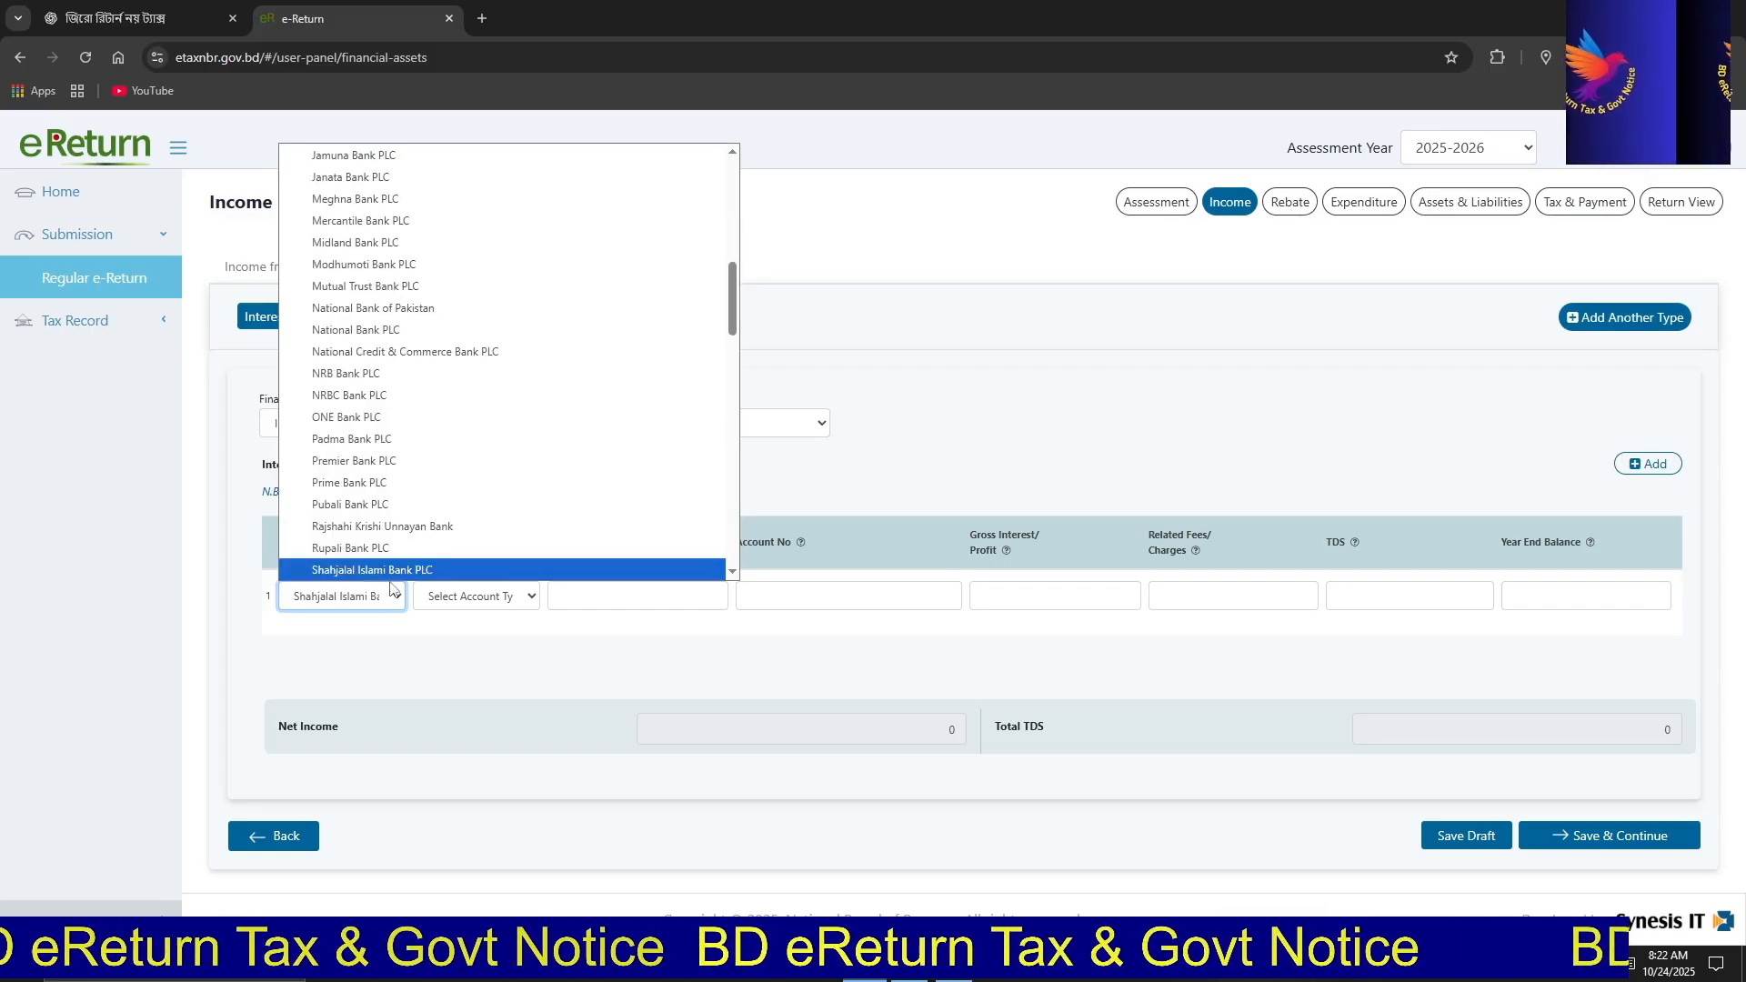
{"action": "scroll", "coordinate": [449, 459], "scroll_direction": "down", "scroll_amount": 3}
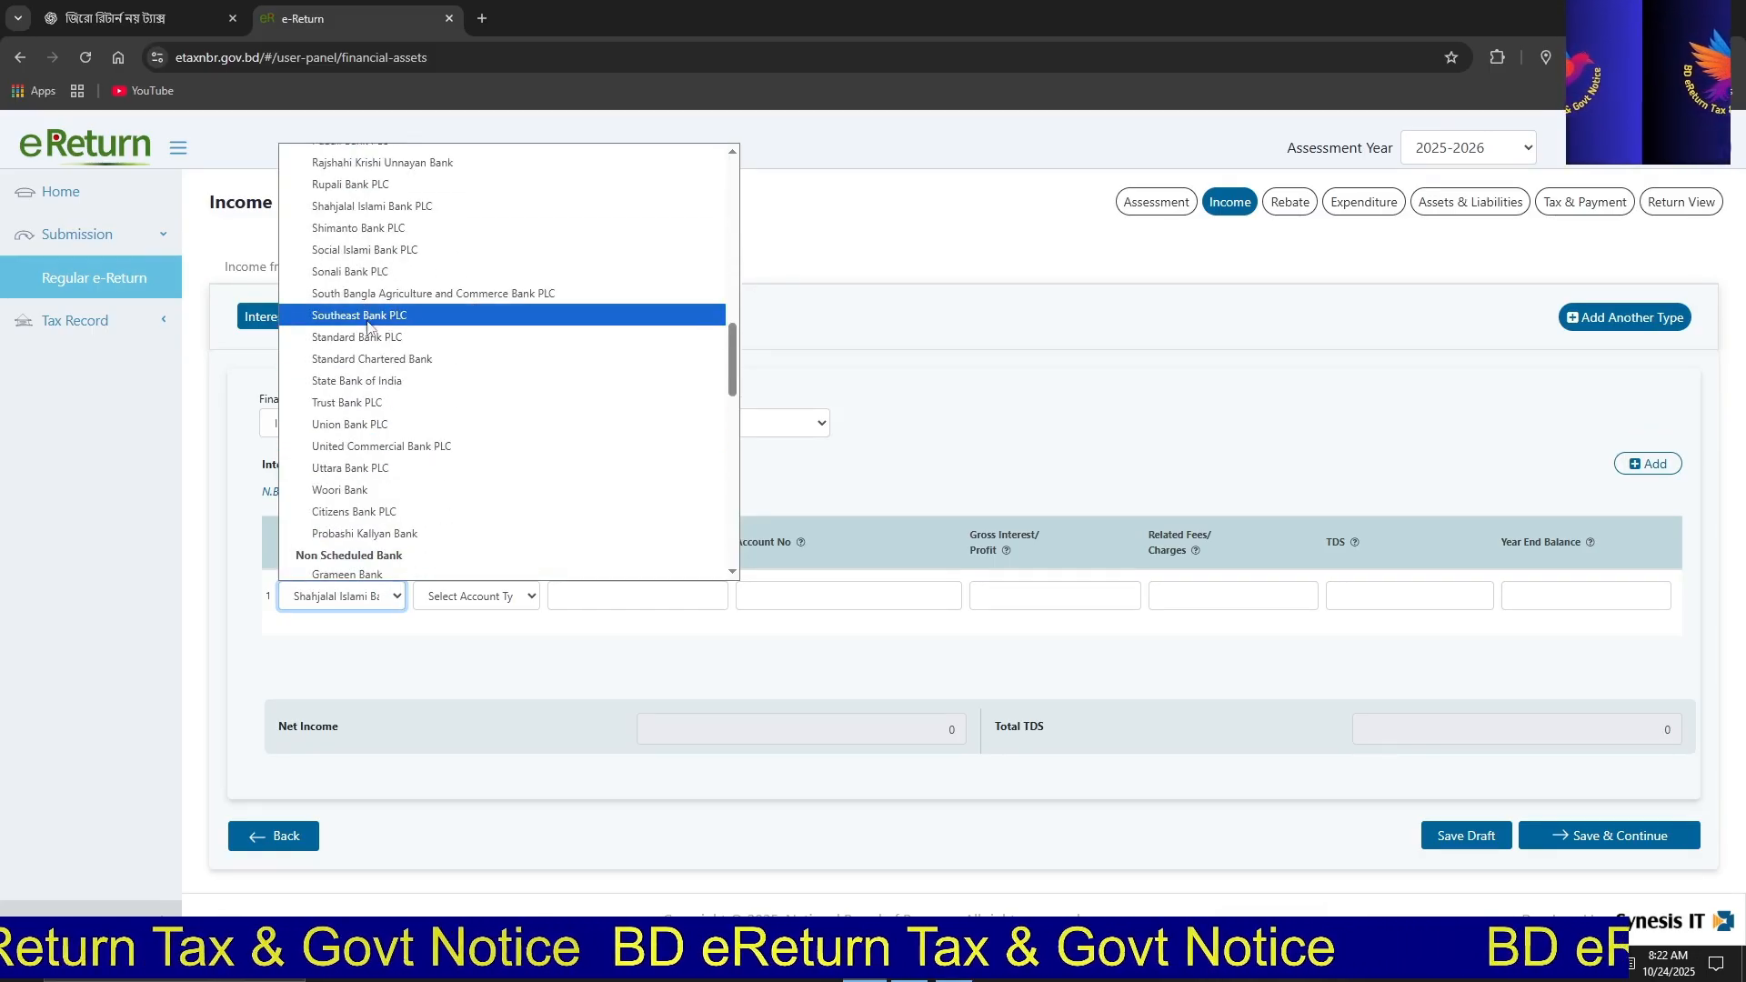
{"action": "left_click", "coordinate": [390, 274]}
{"action": "left_click", "coordinate": [523, 600]}
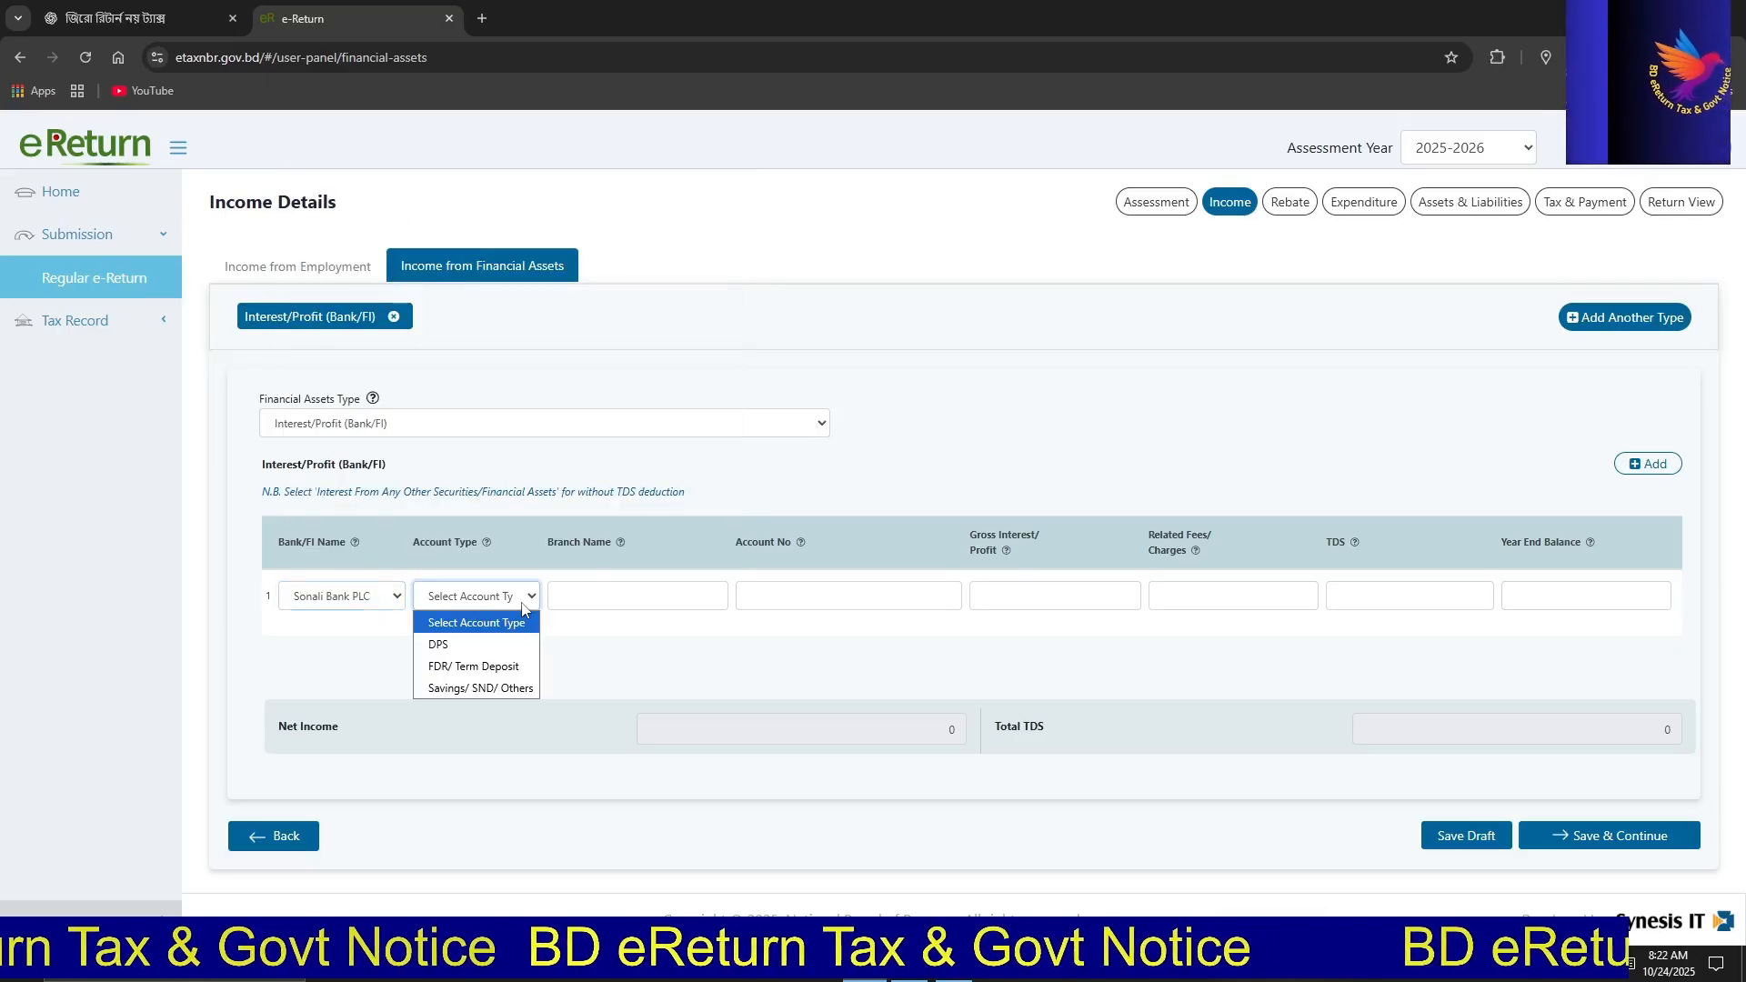
{"action": "left_click", "coordinate": [496, 693]}
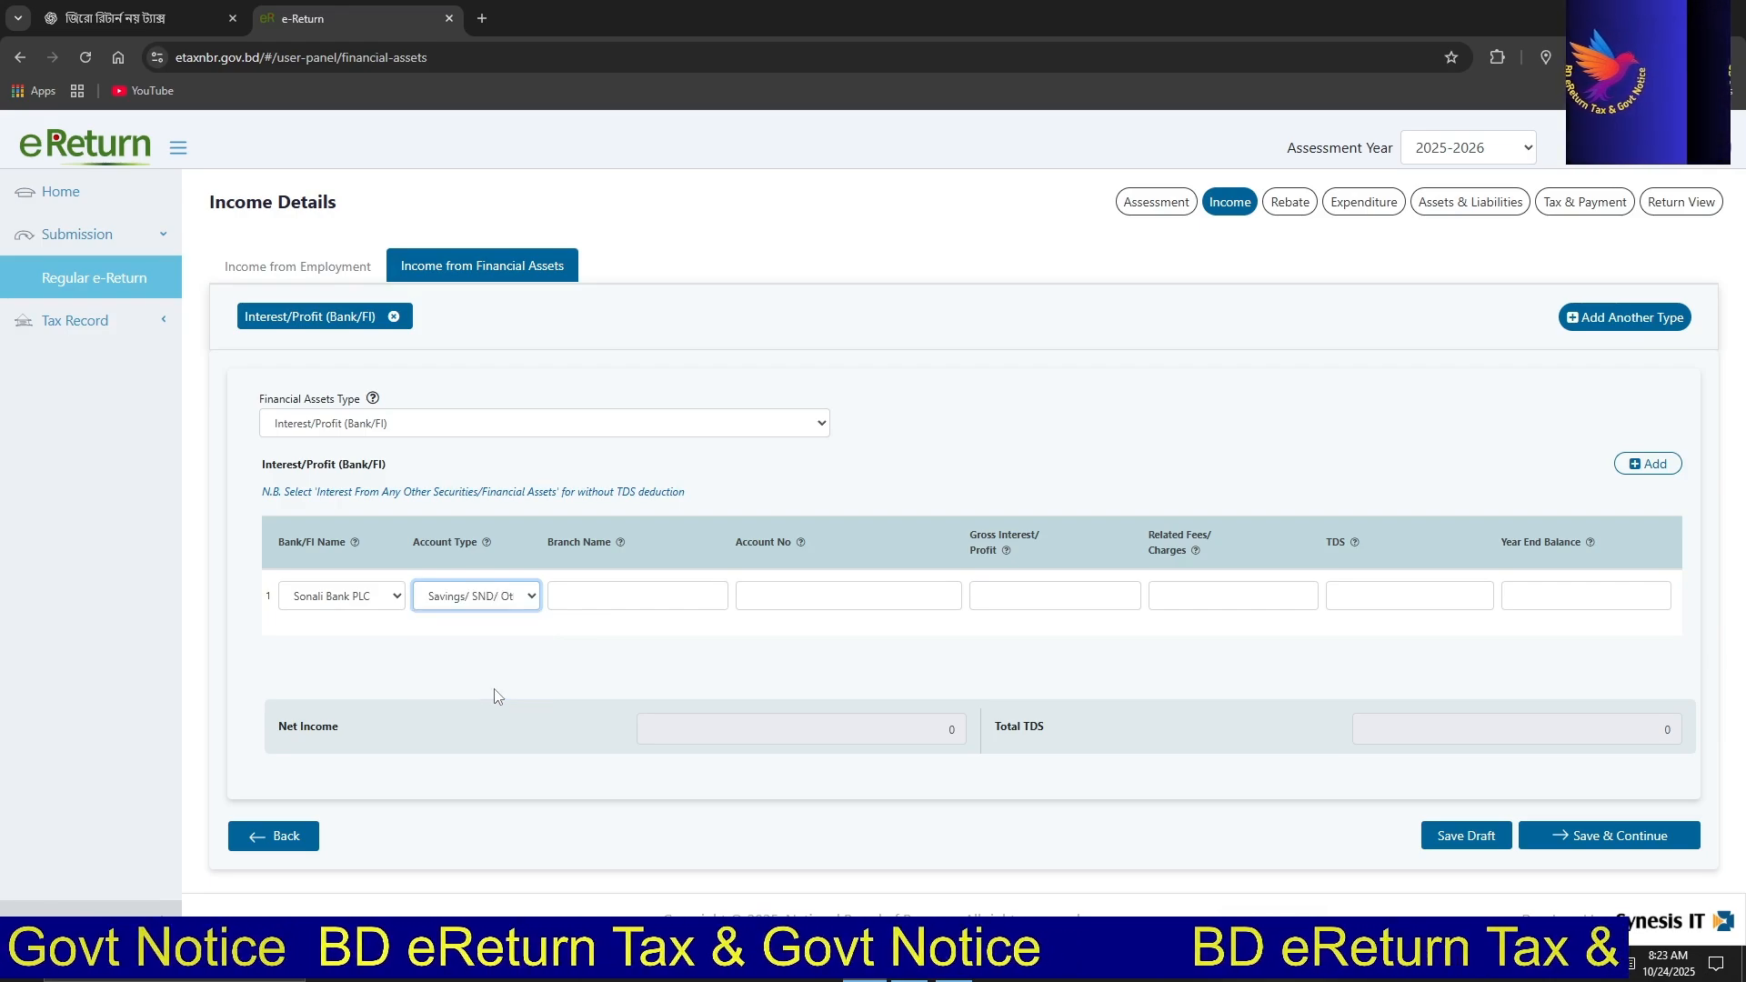
Paste the branch name and enter the bank account number
{"action": "left_click", "coordinate": [649, 591]}
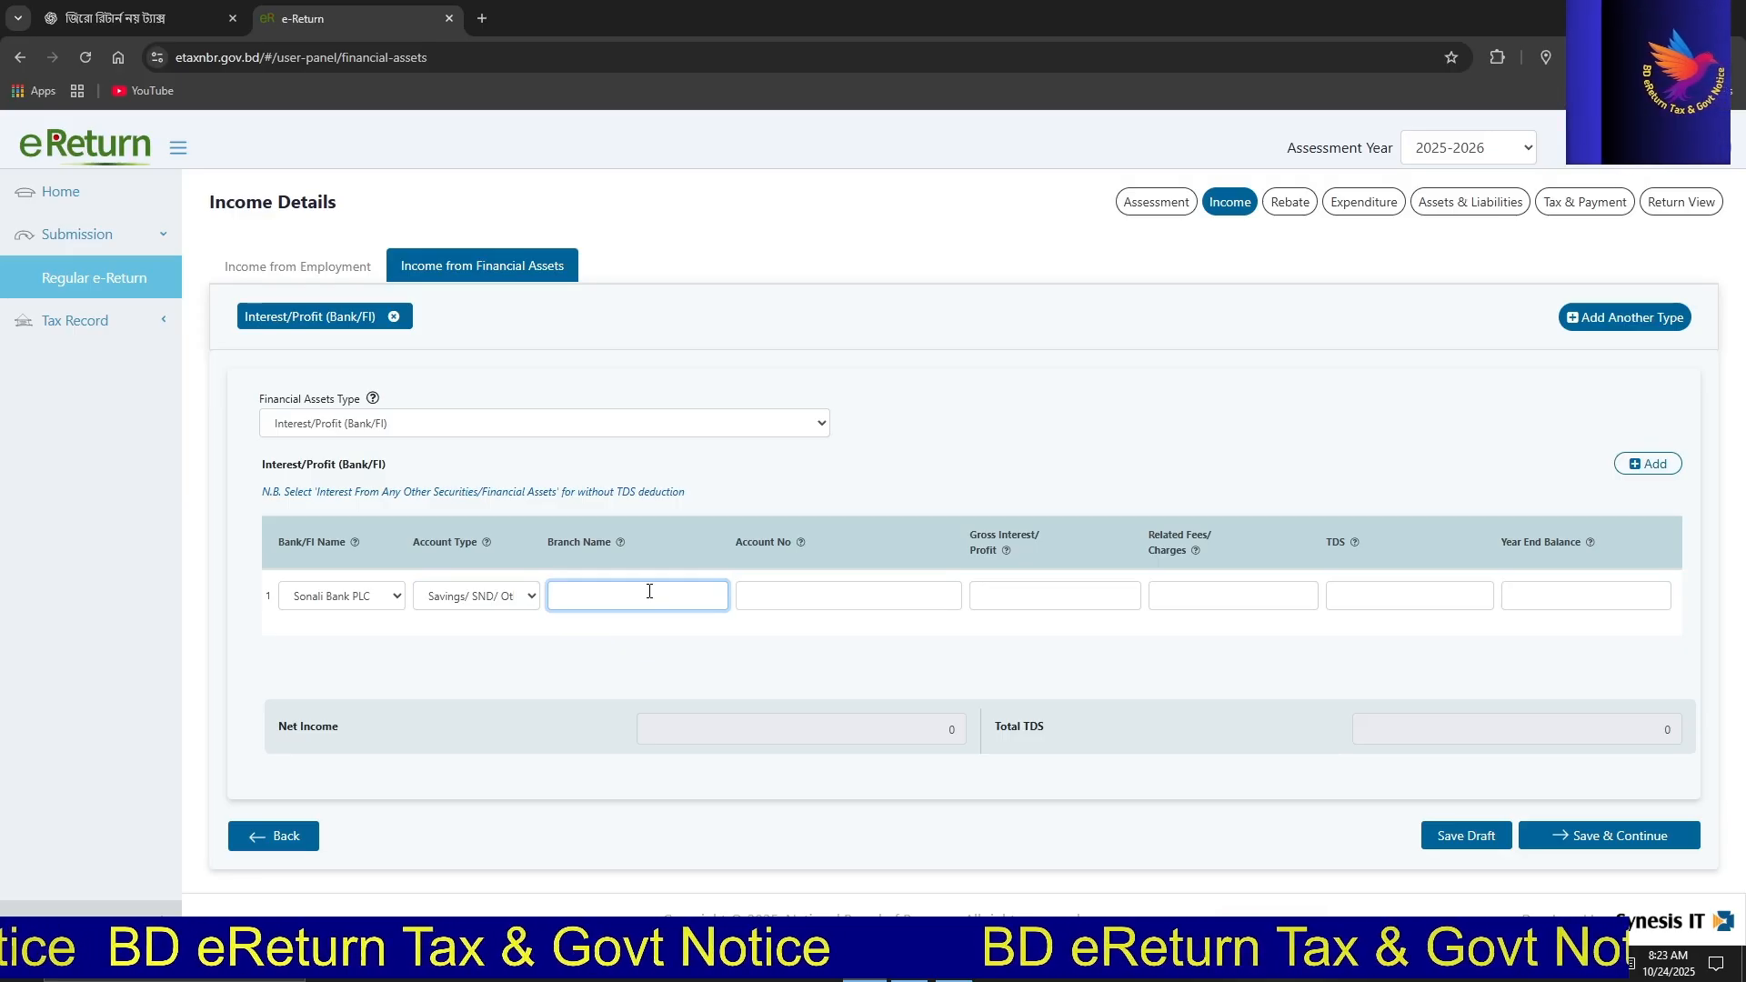
{"action": "key", "text": "alt"}
{"action": "right_click", "coordinate": [609, 598]}
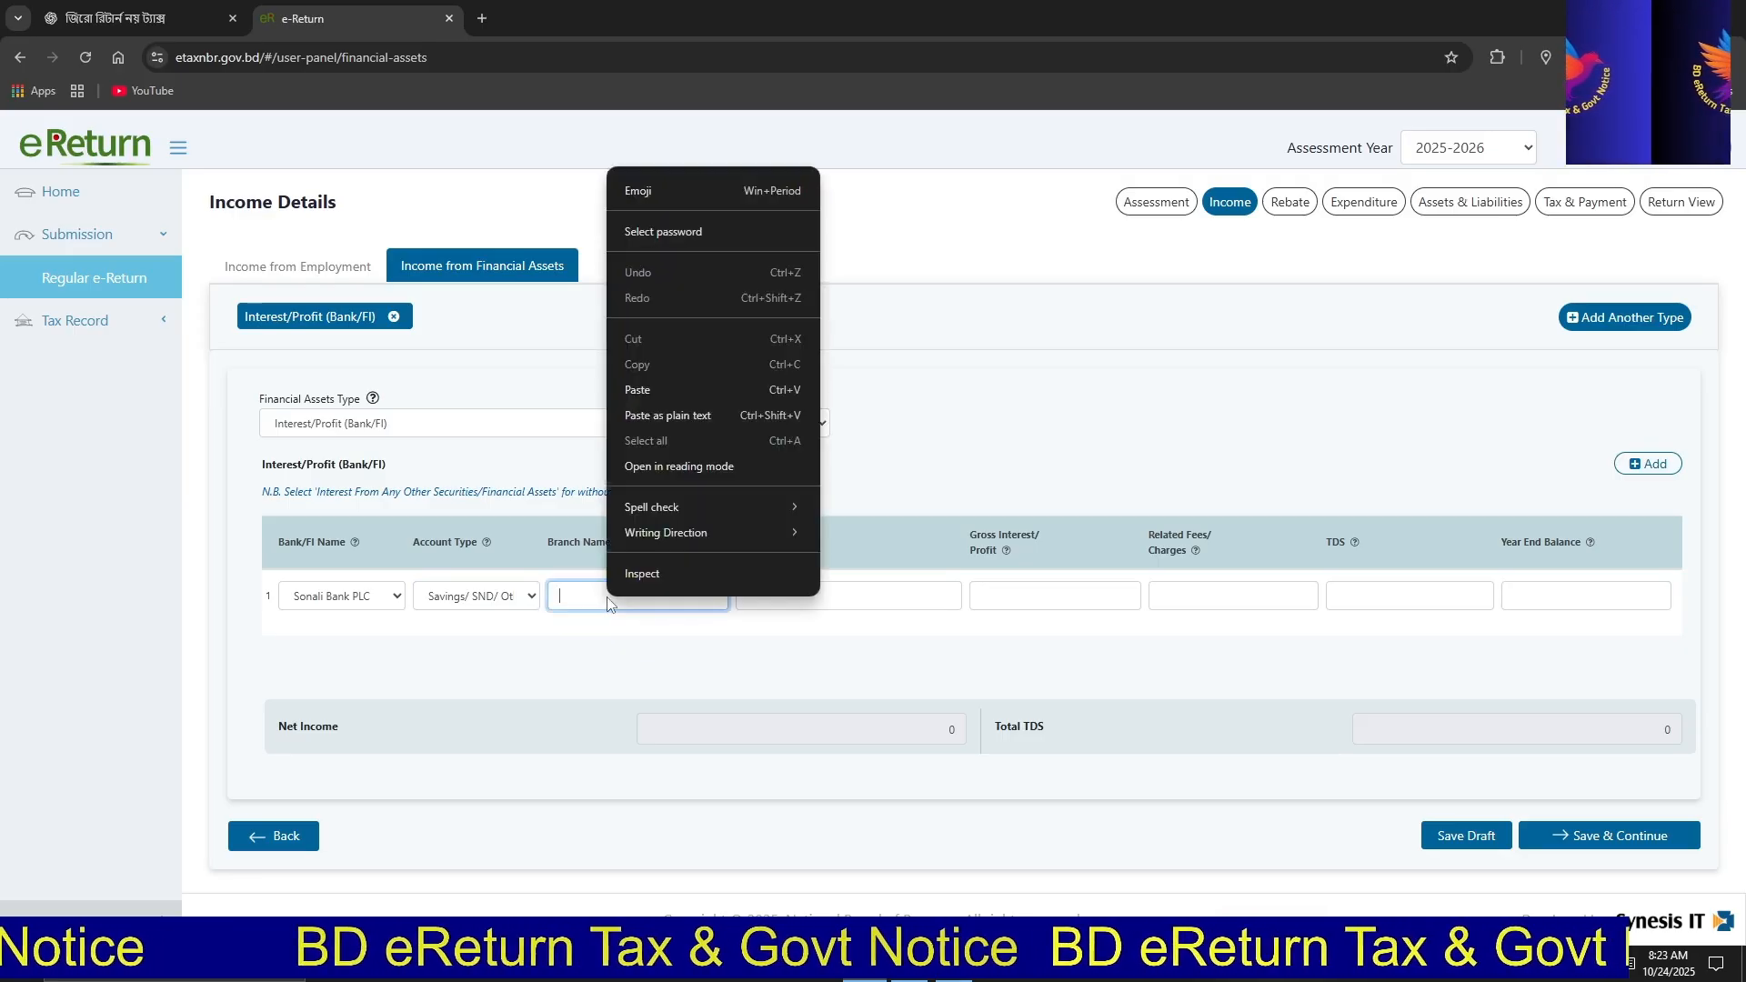
{"action": "left_click", "coordinate": [663, 386]}
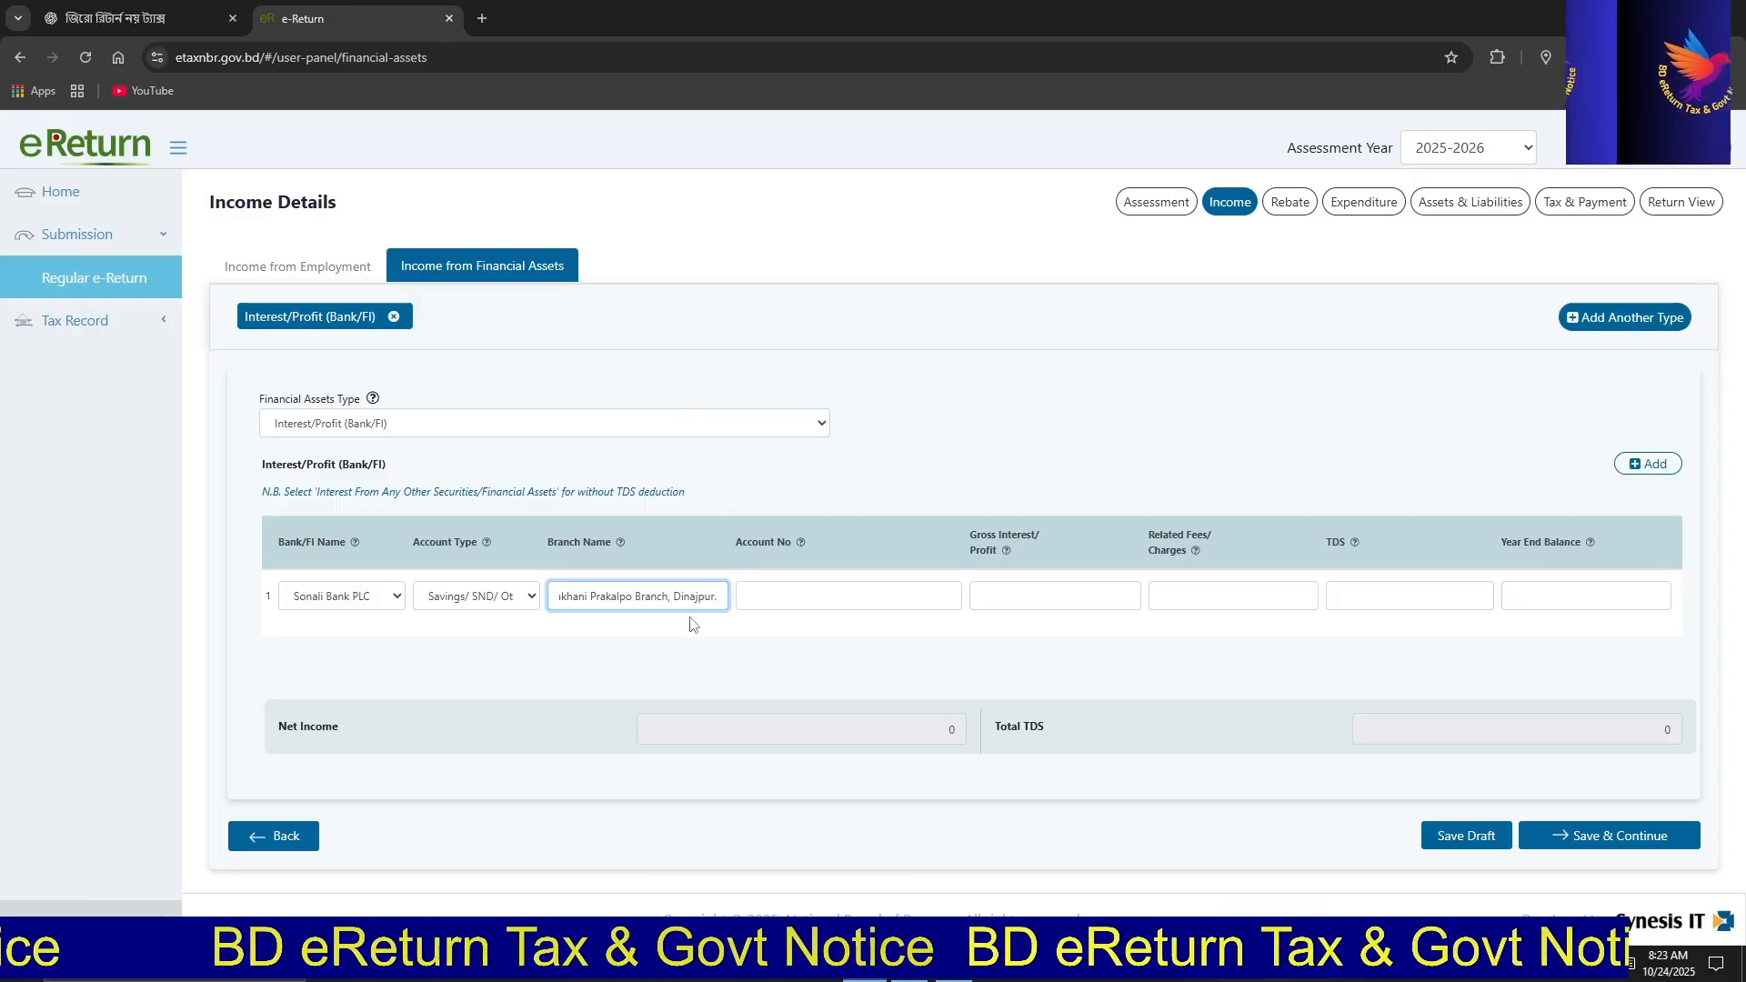
{"action": "left_click", "coordinate": [869, 594]}
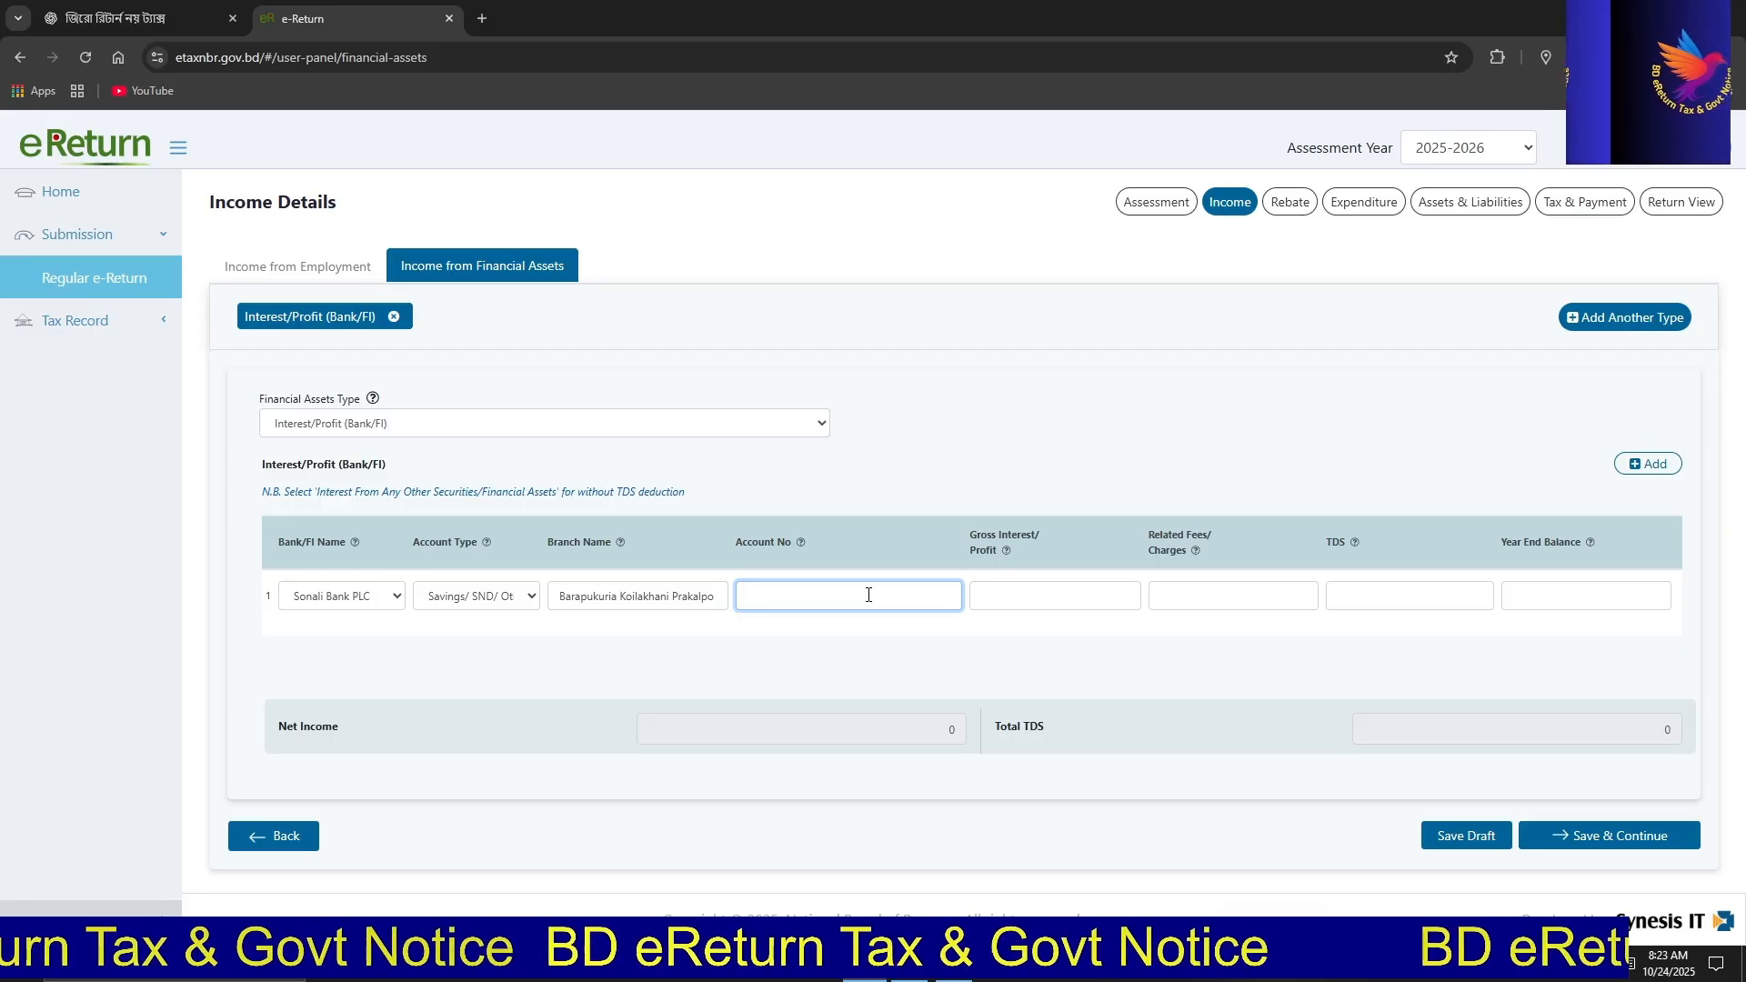
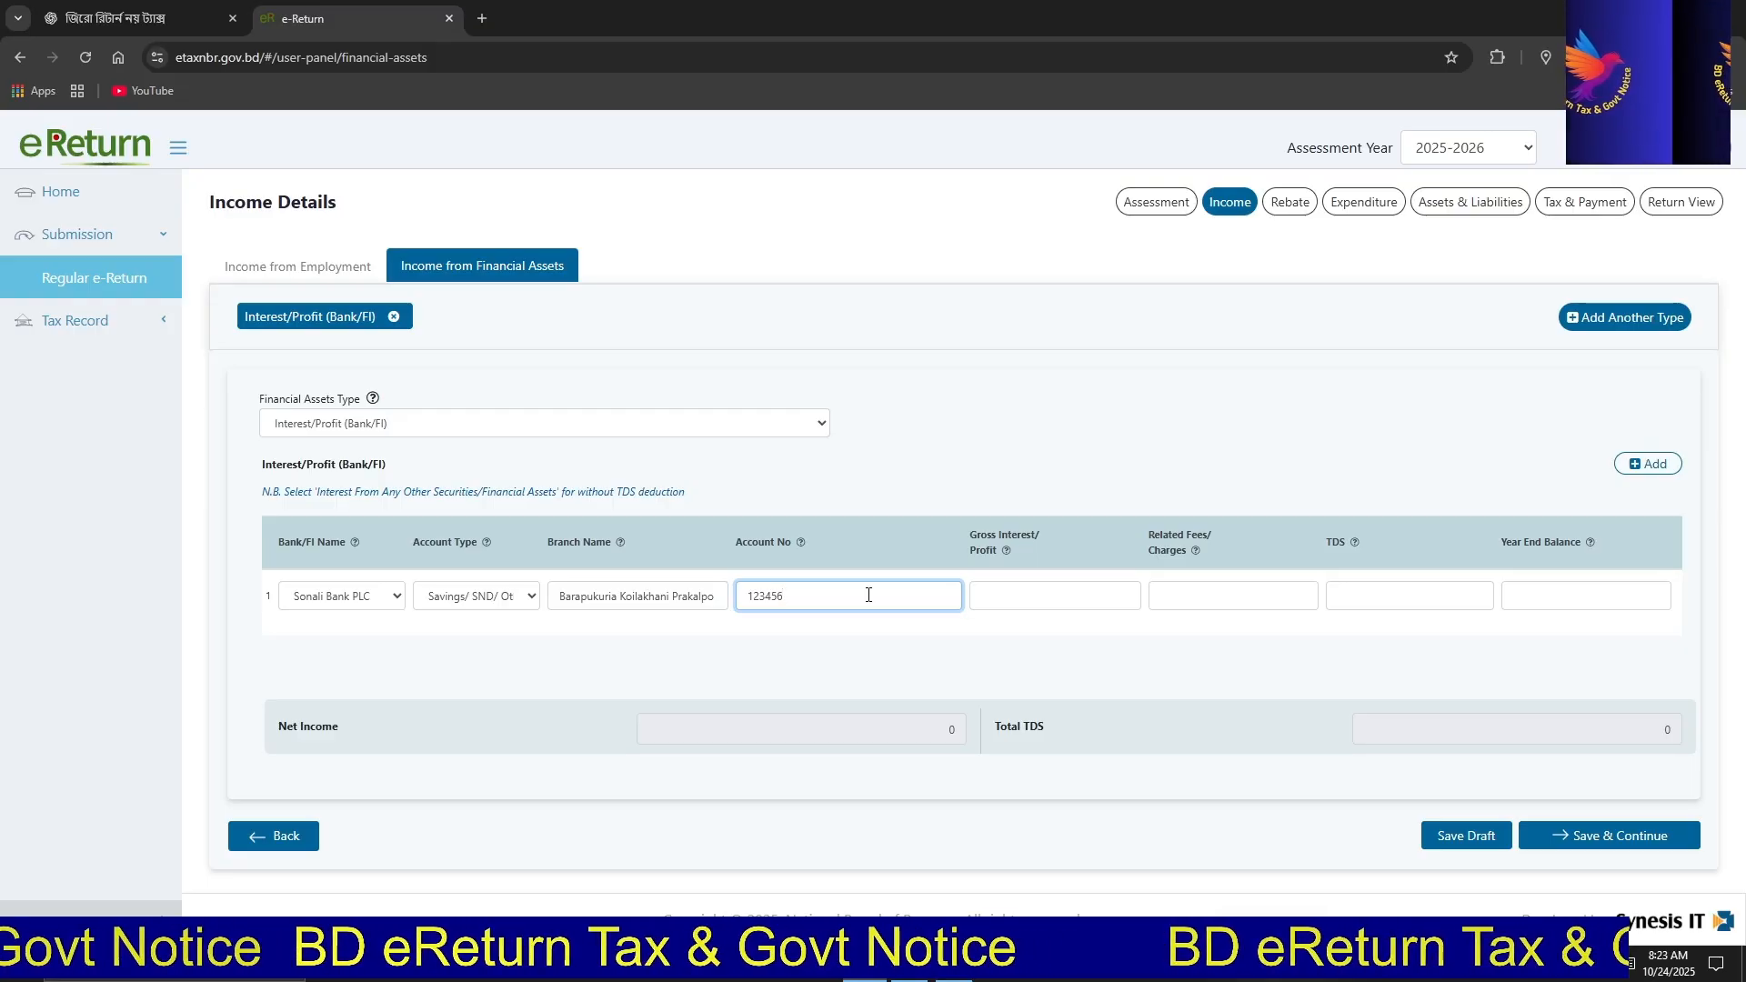
Fill gross interest 22, related fees 22, TDS 4 and year-end balance 1,822
{"action": "left_click", "coordinate": [1057, 591]}
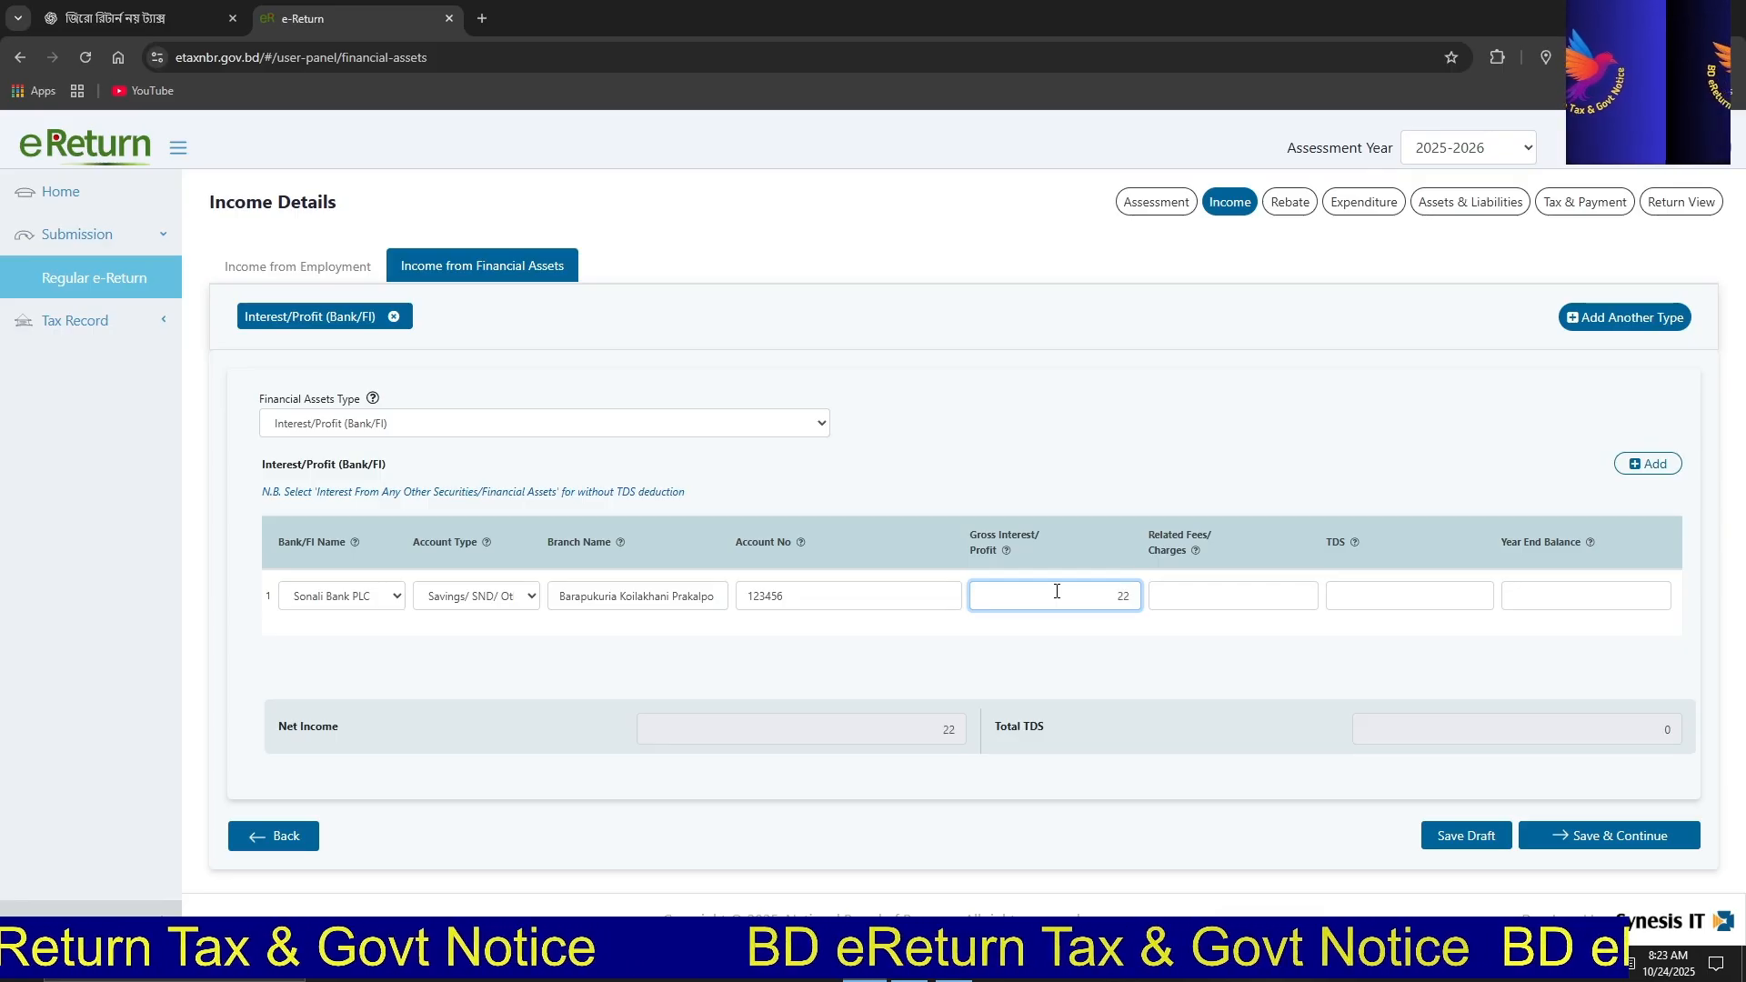
{"action": "left_click", "coordinate": [1254, 595]}
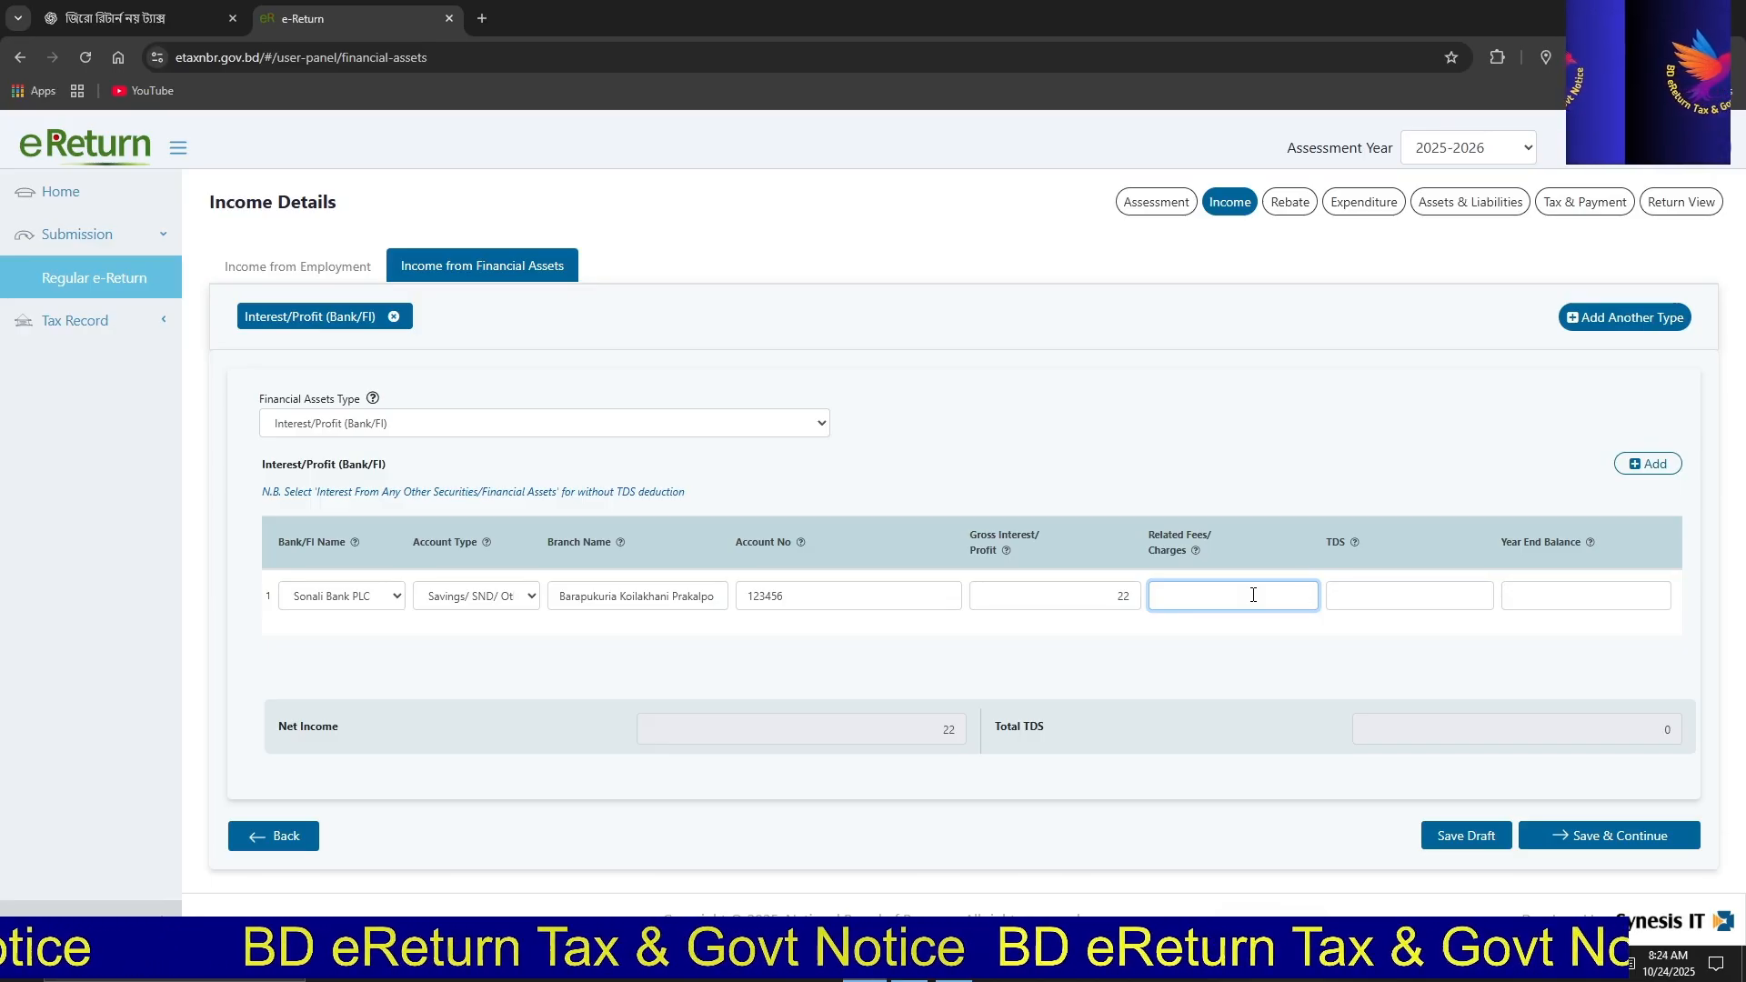
{"action": "type", "text": "22"}
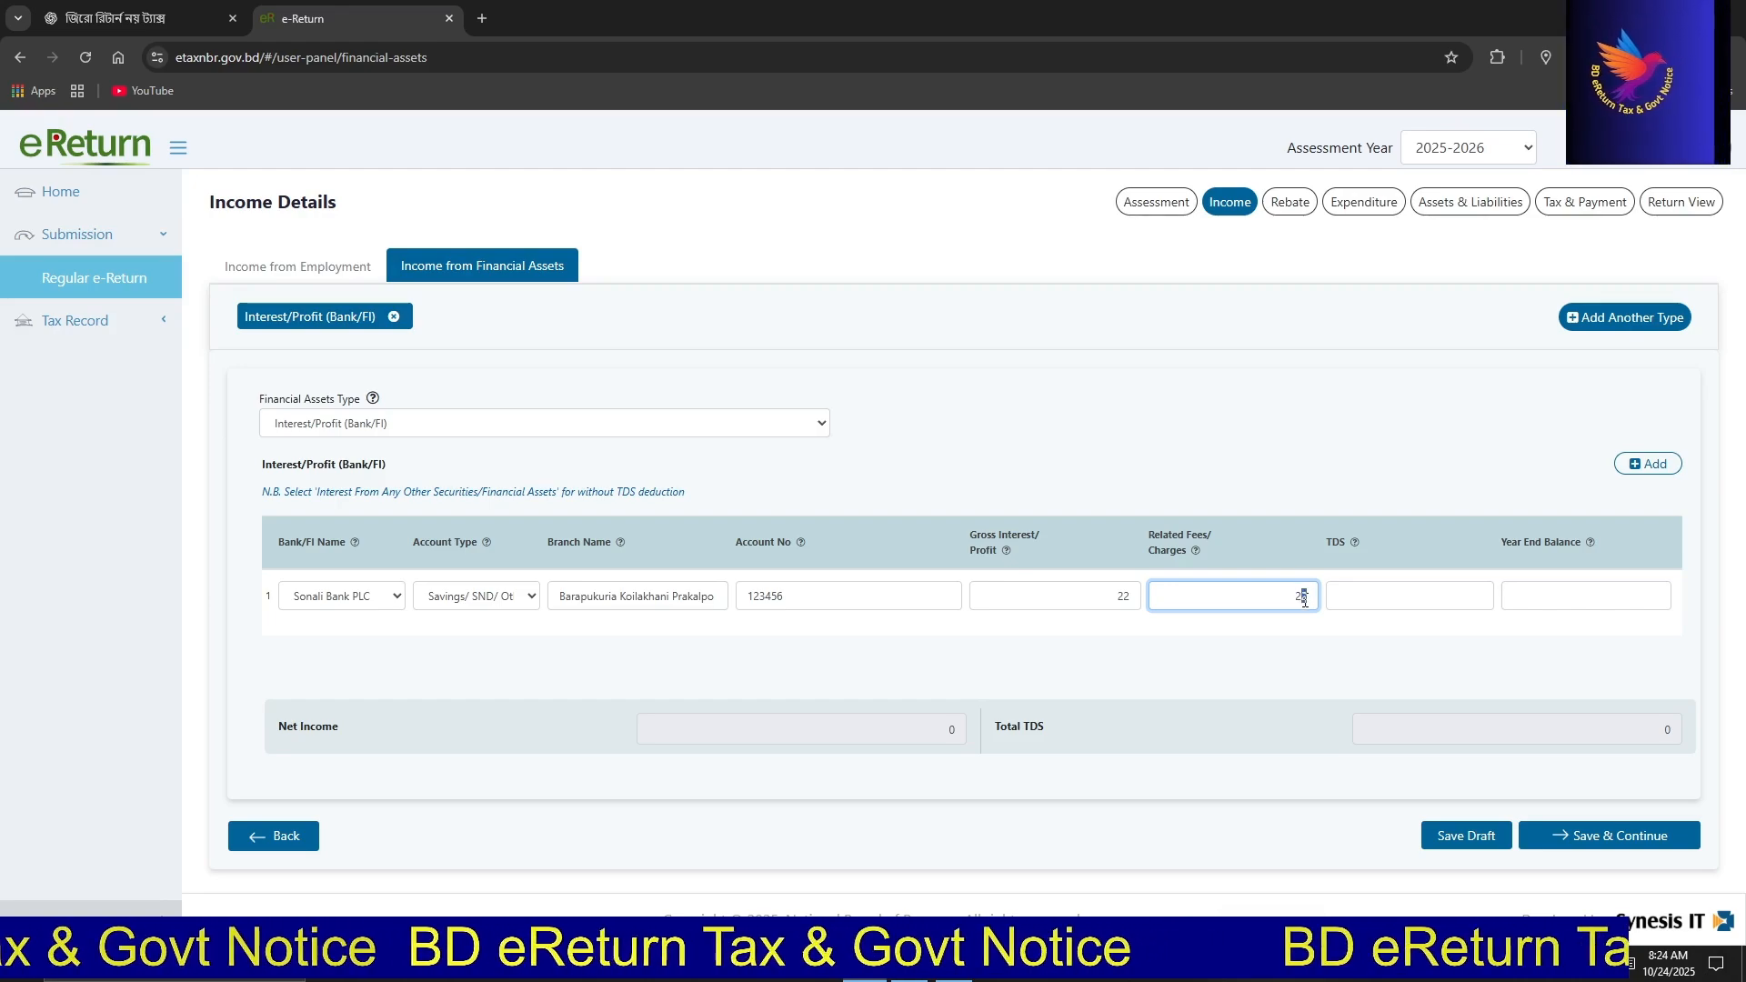
{"action": "left_click", "coordinate": [1405, 595]}
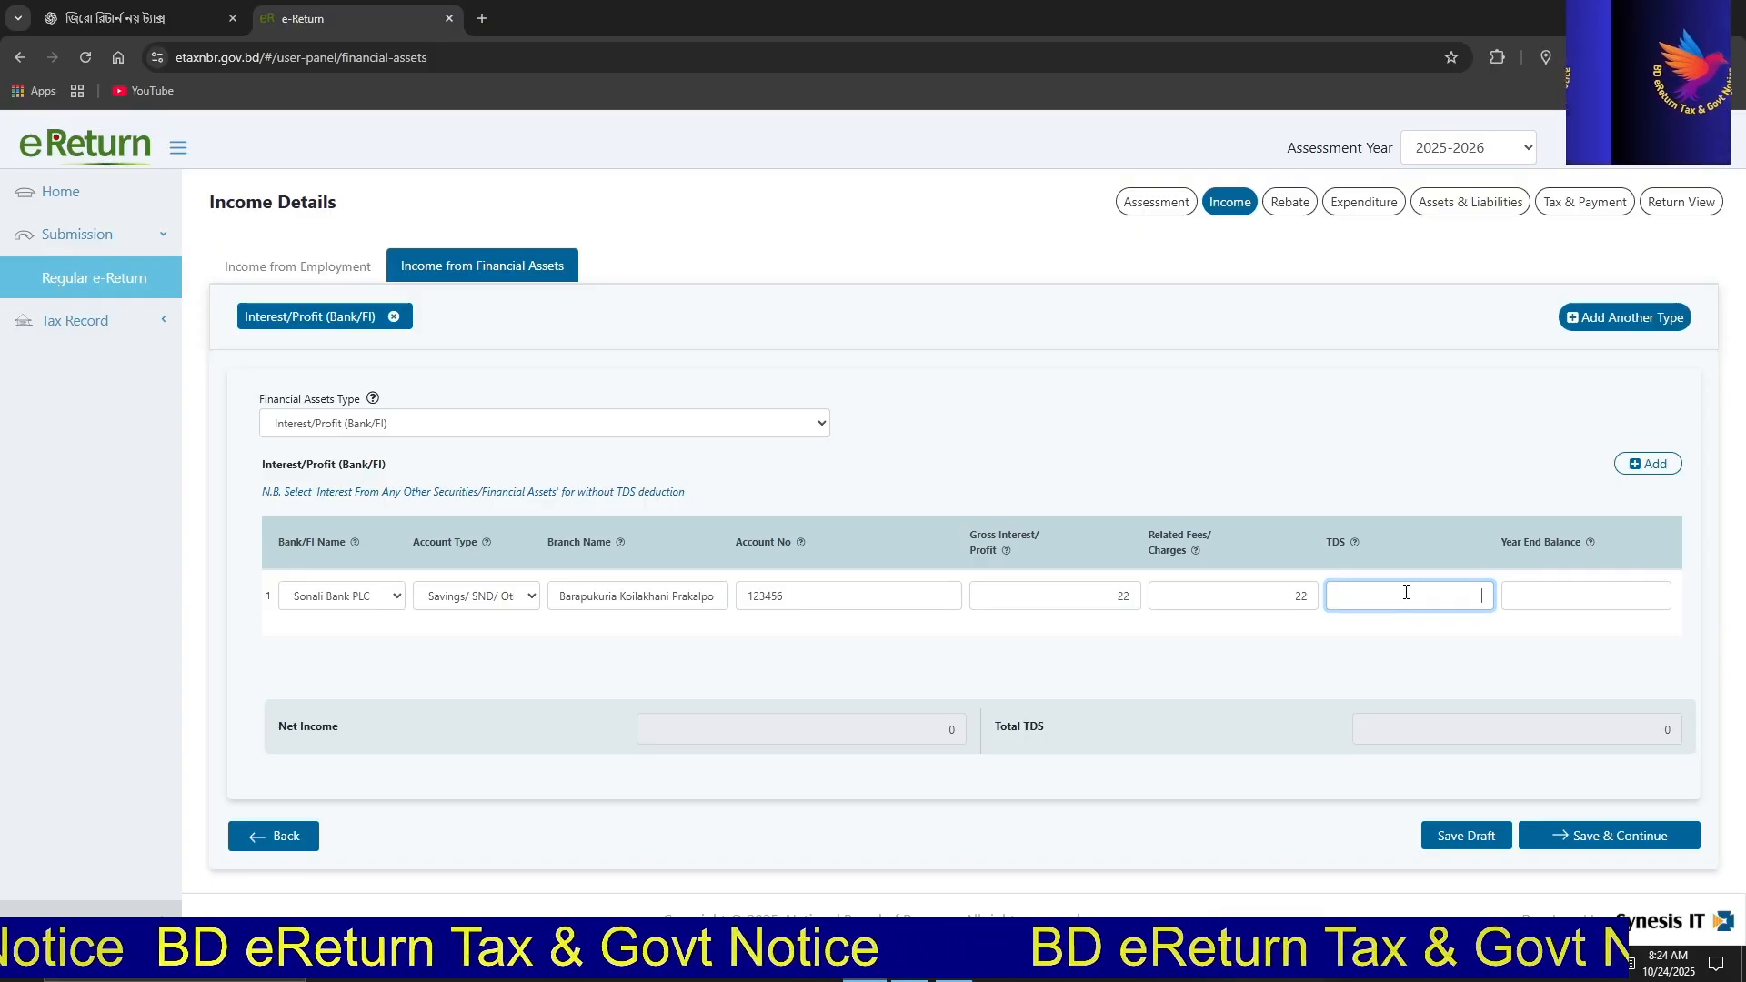
{"action": "left_click", "coordinate": [1553, 593]}
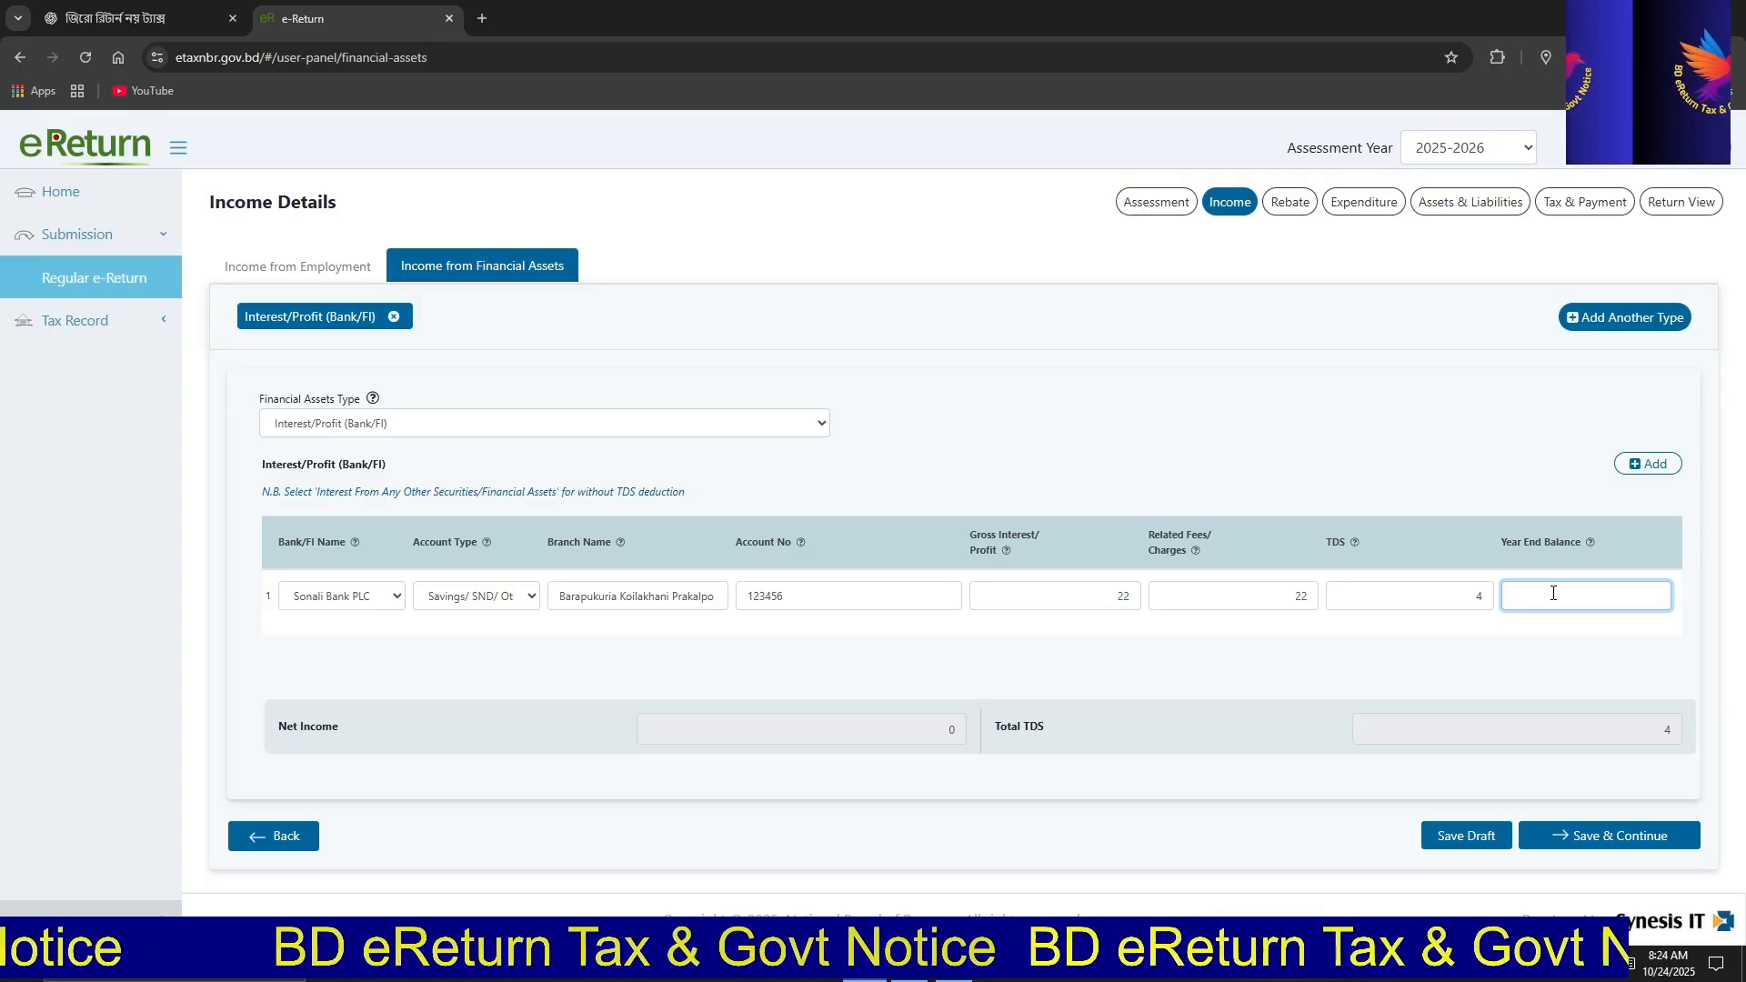
{"action": "type", "text": "22"}
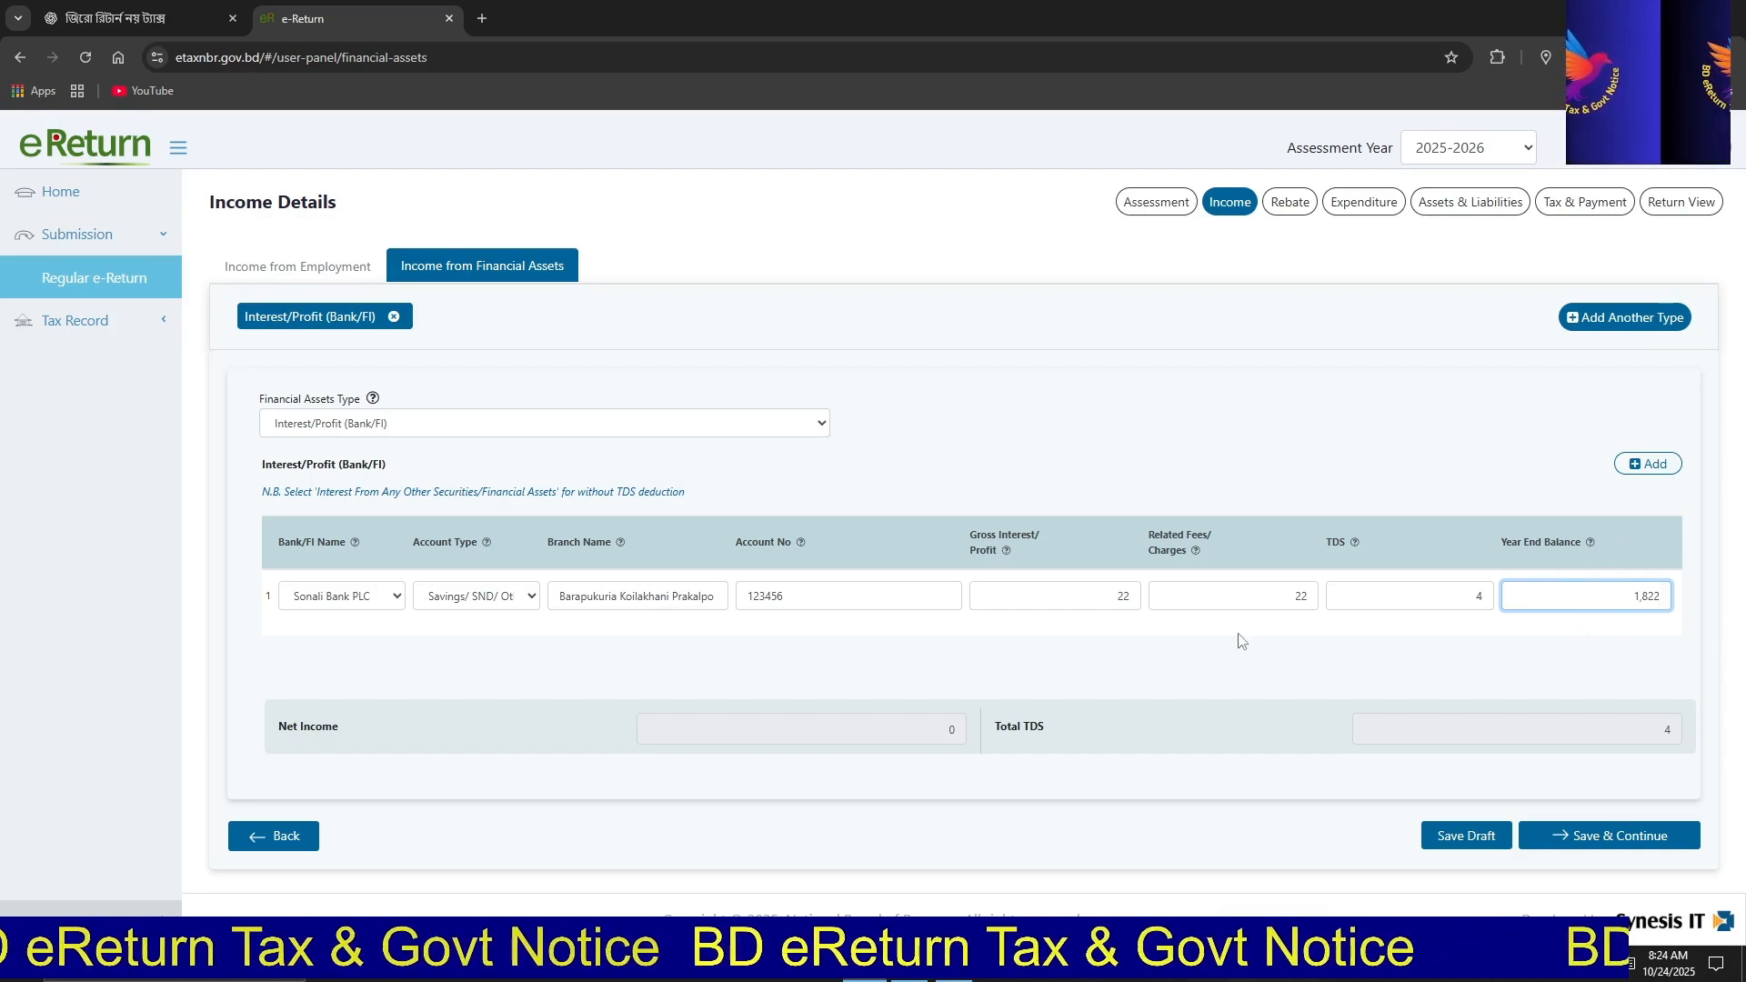
Save the bank interest details, then claim GPF with its account number and 12,000 contribution
{"action": "left_click", "coordinate": [1606, 840]}
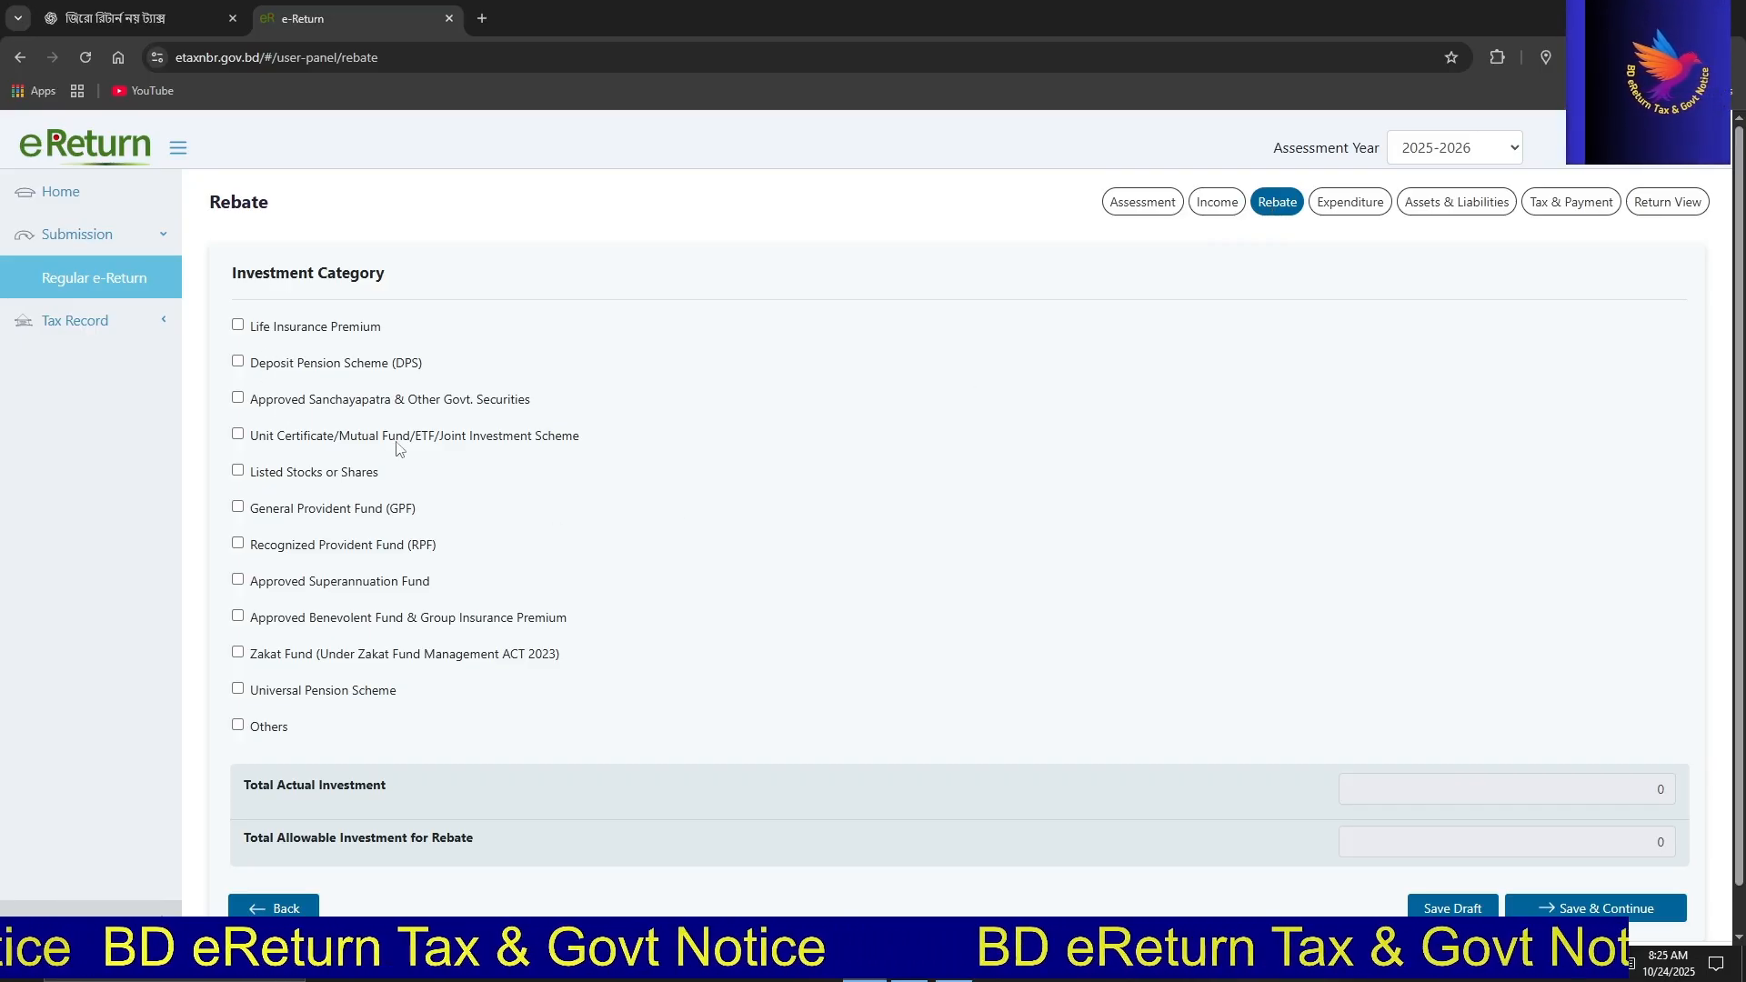
{"action": "scroll", "coordinate": [401, 434], "scroll_direction": "down", "scroll_amount": 1}
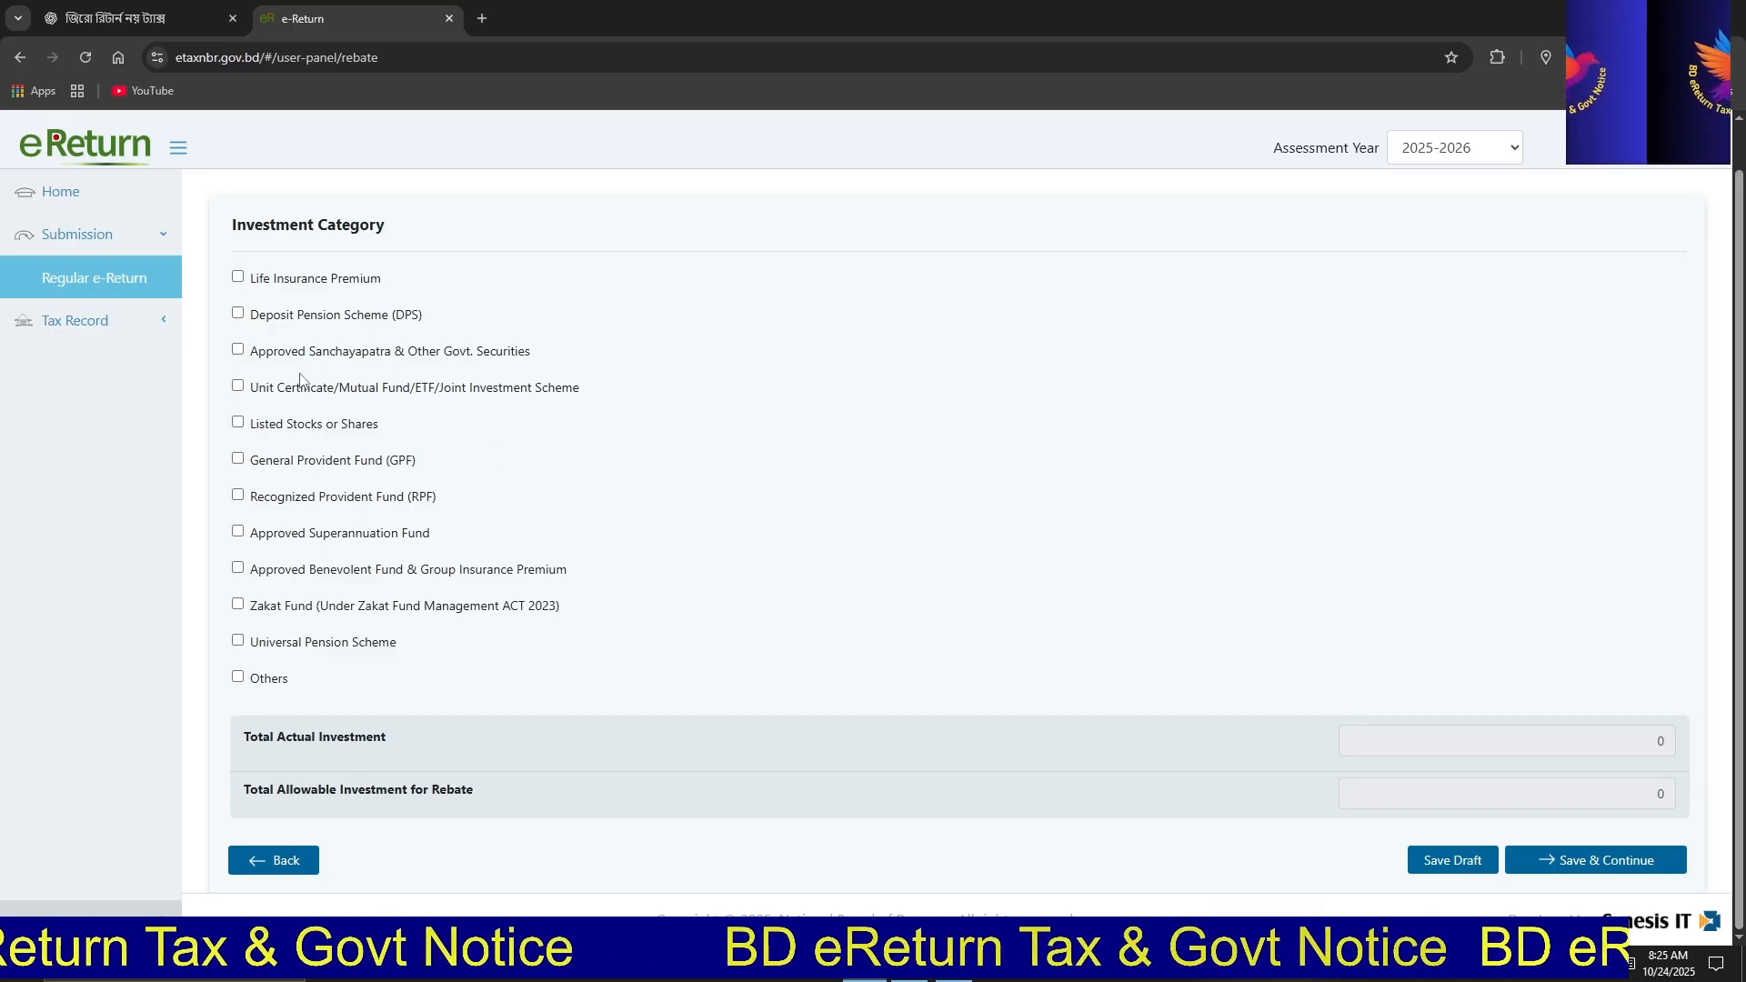
{"action": "left_click", "coordinate": [238, 459]}
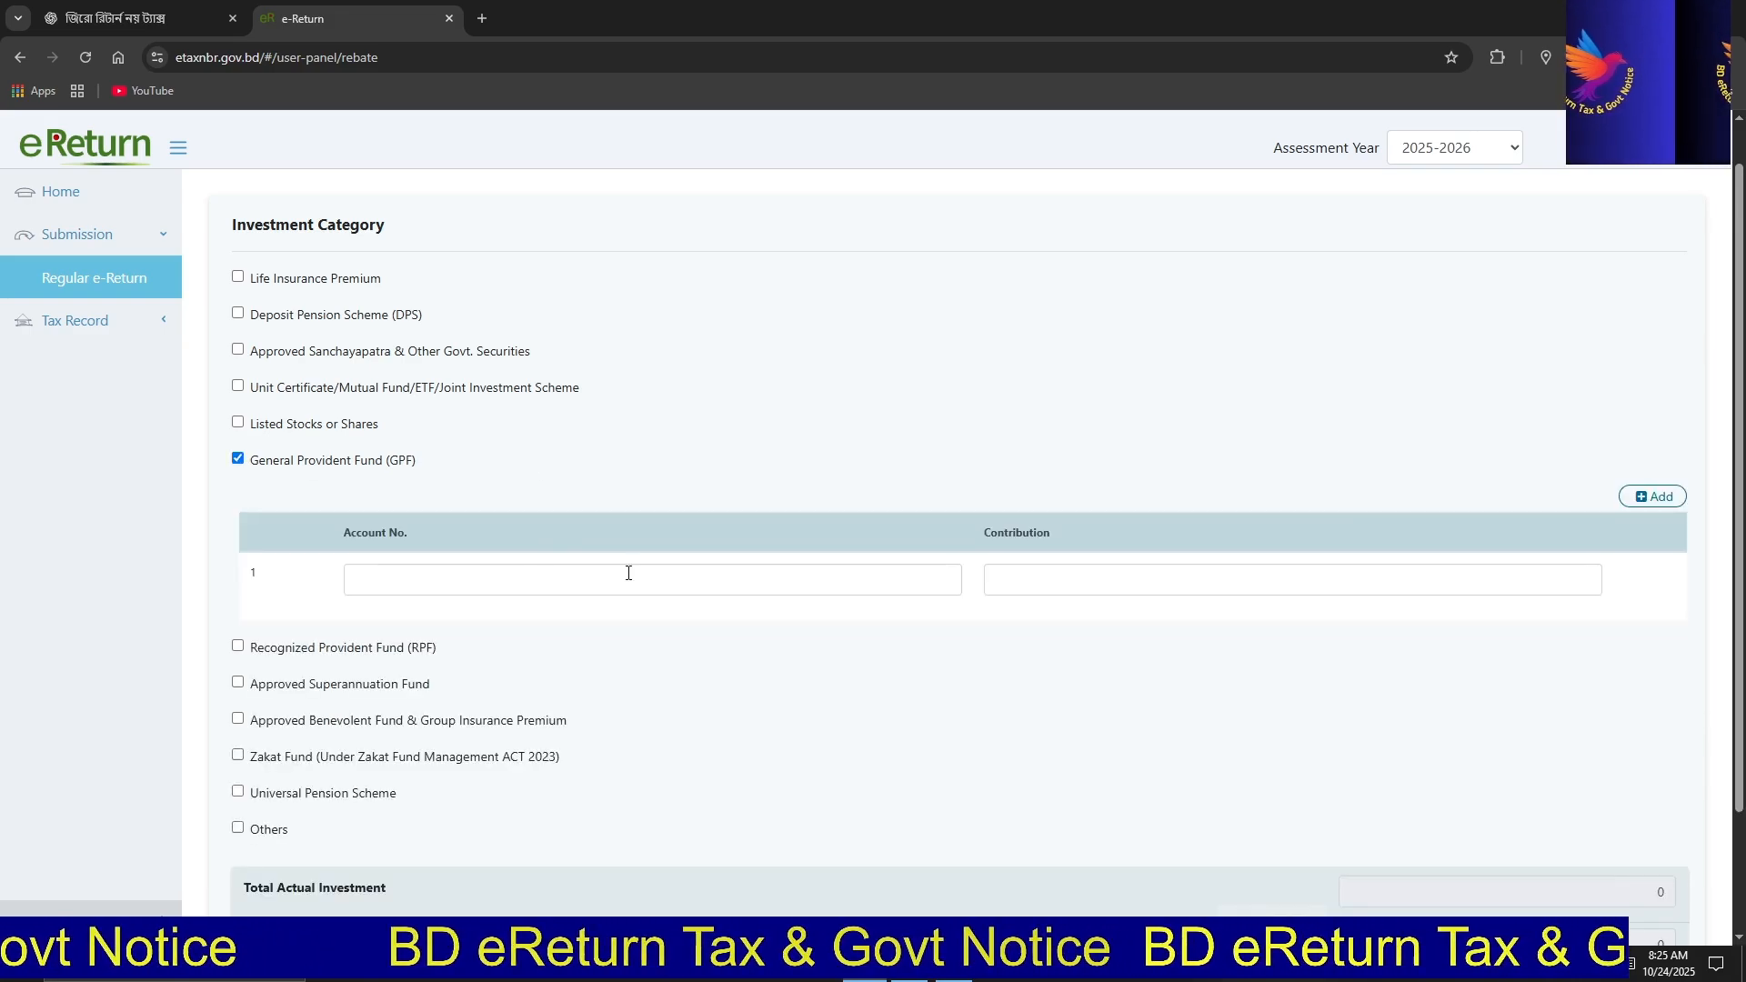
{"action": "left_click", "coordinate": [798, 580]}
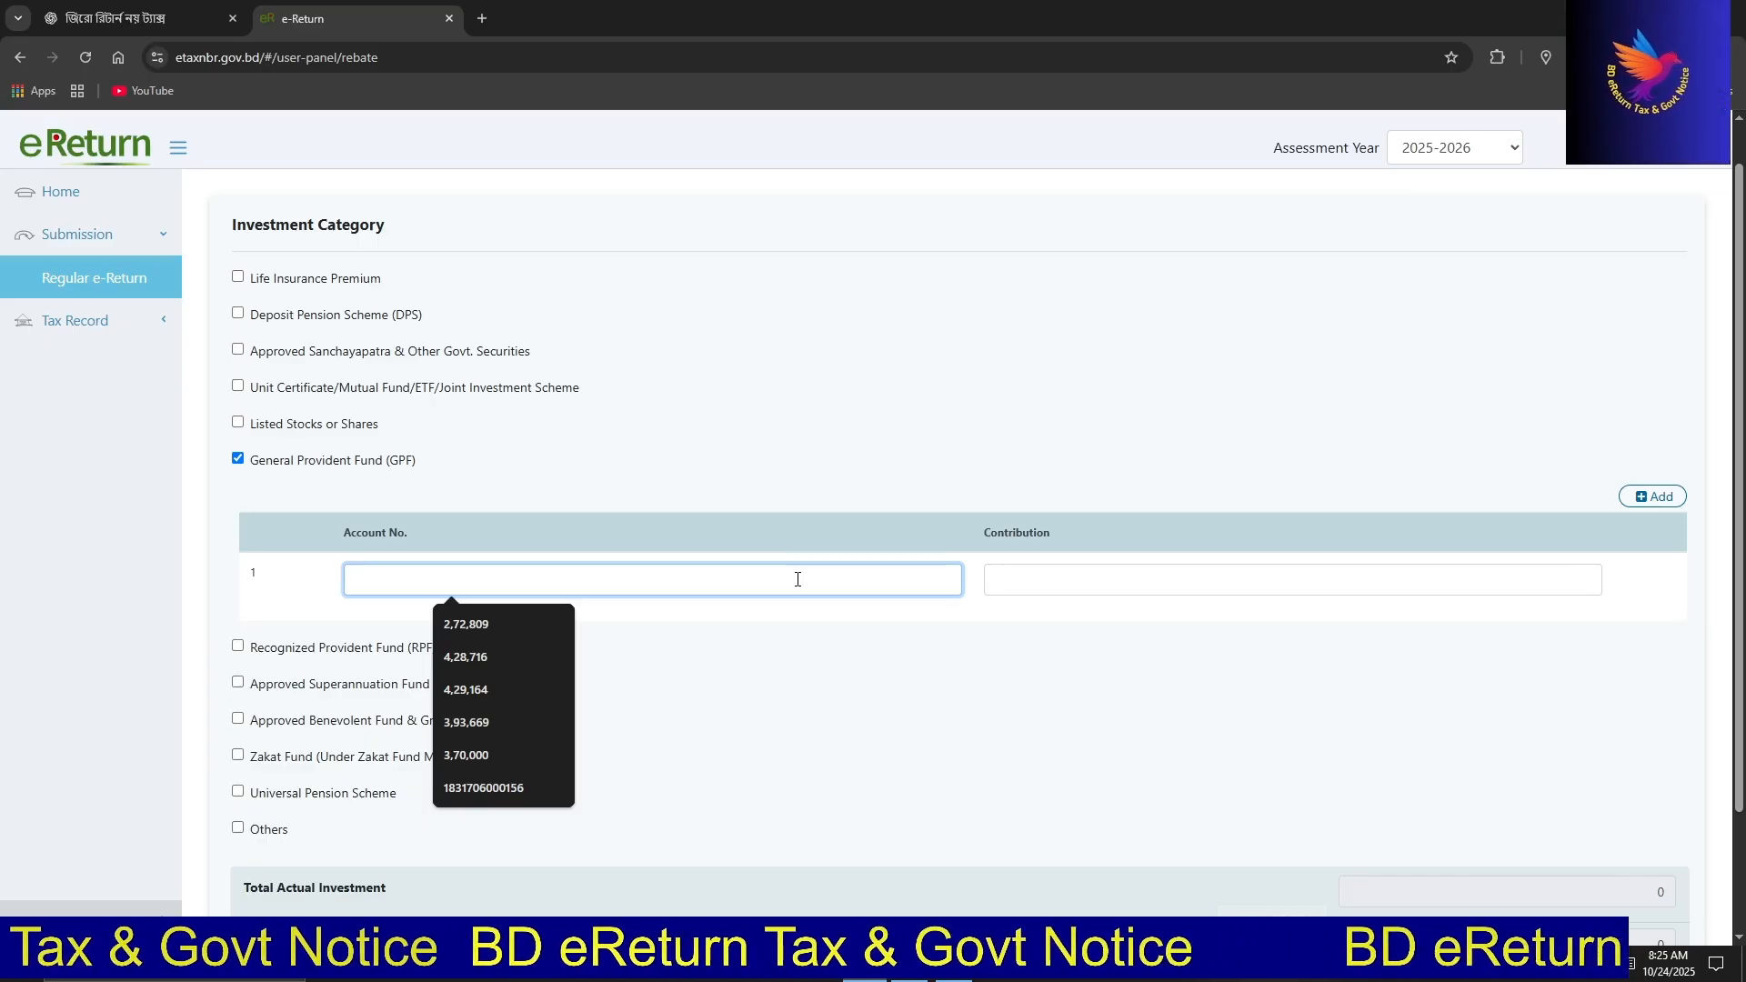
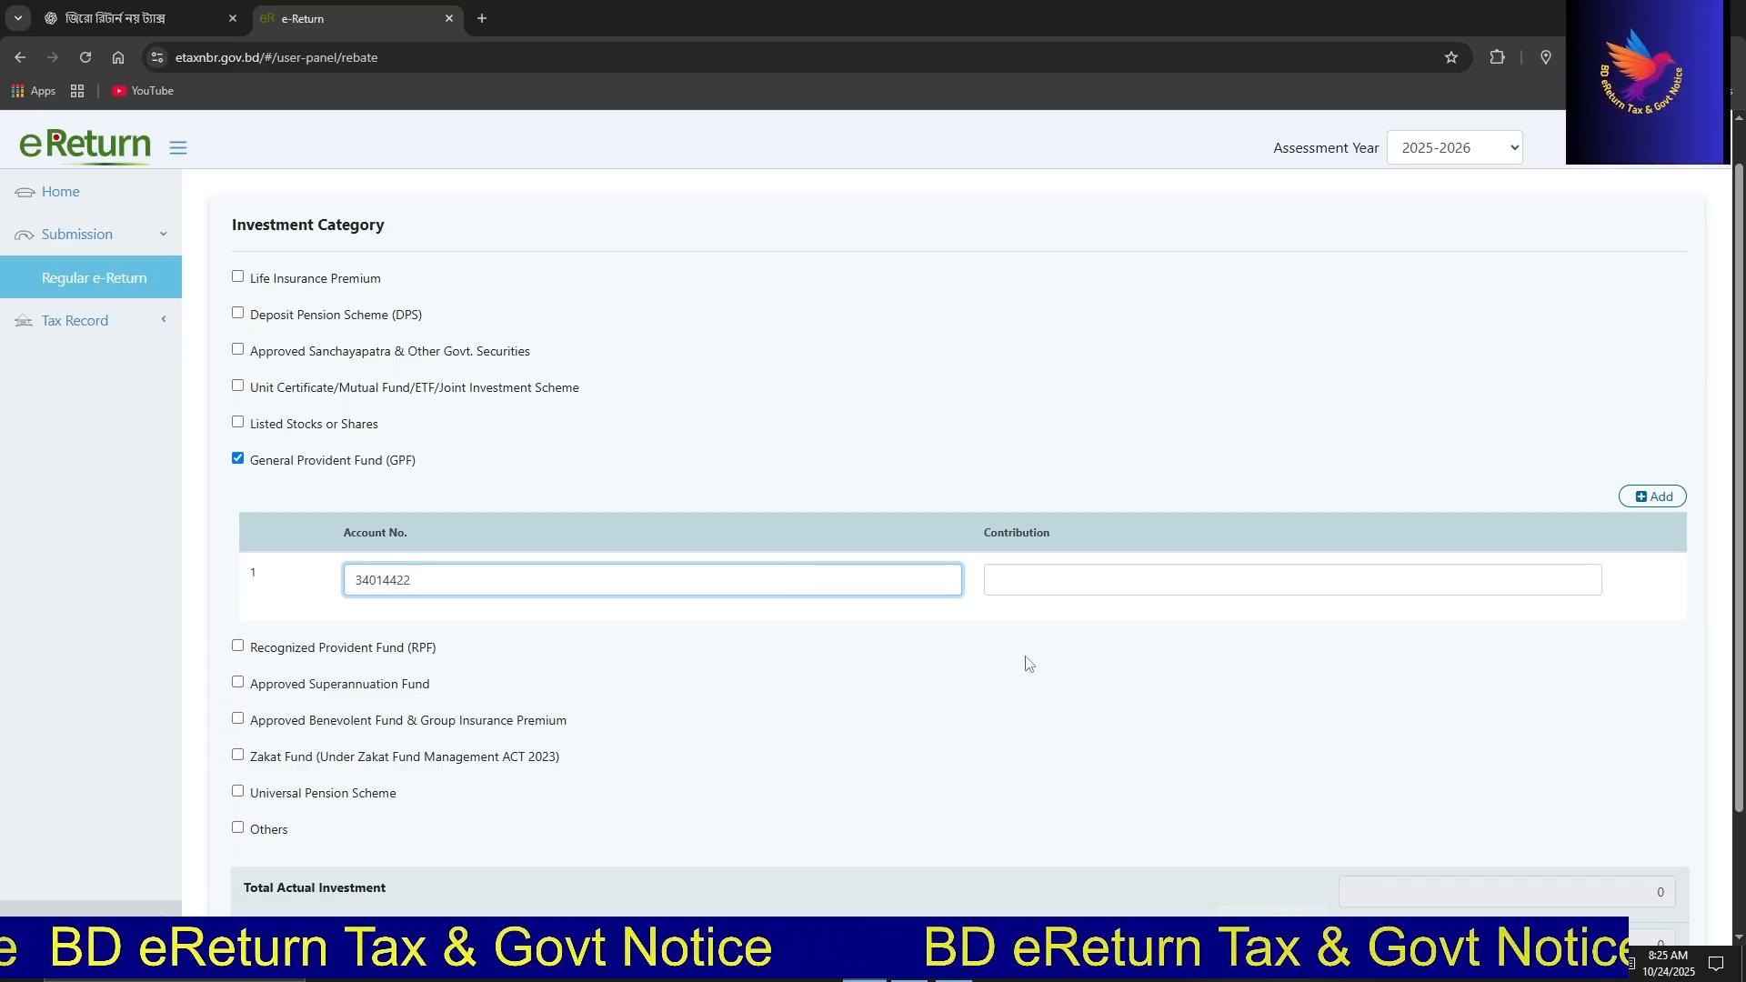
{"action": "left_click", "coordinate": [1240, 572]}
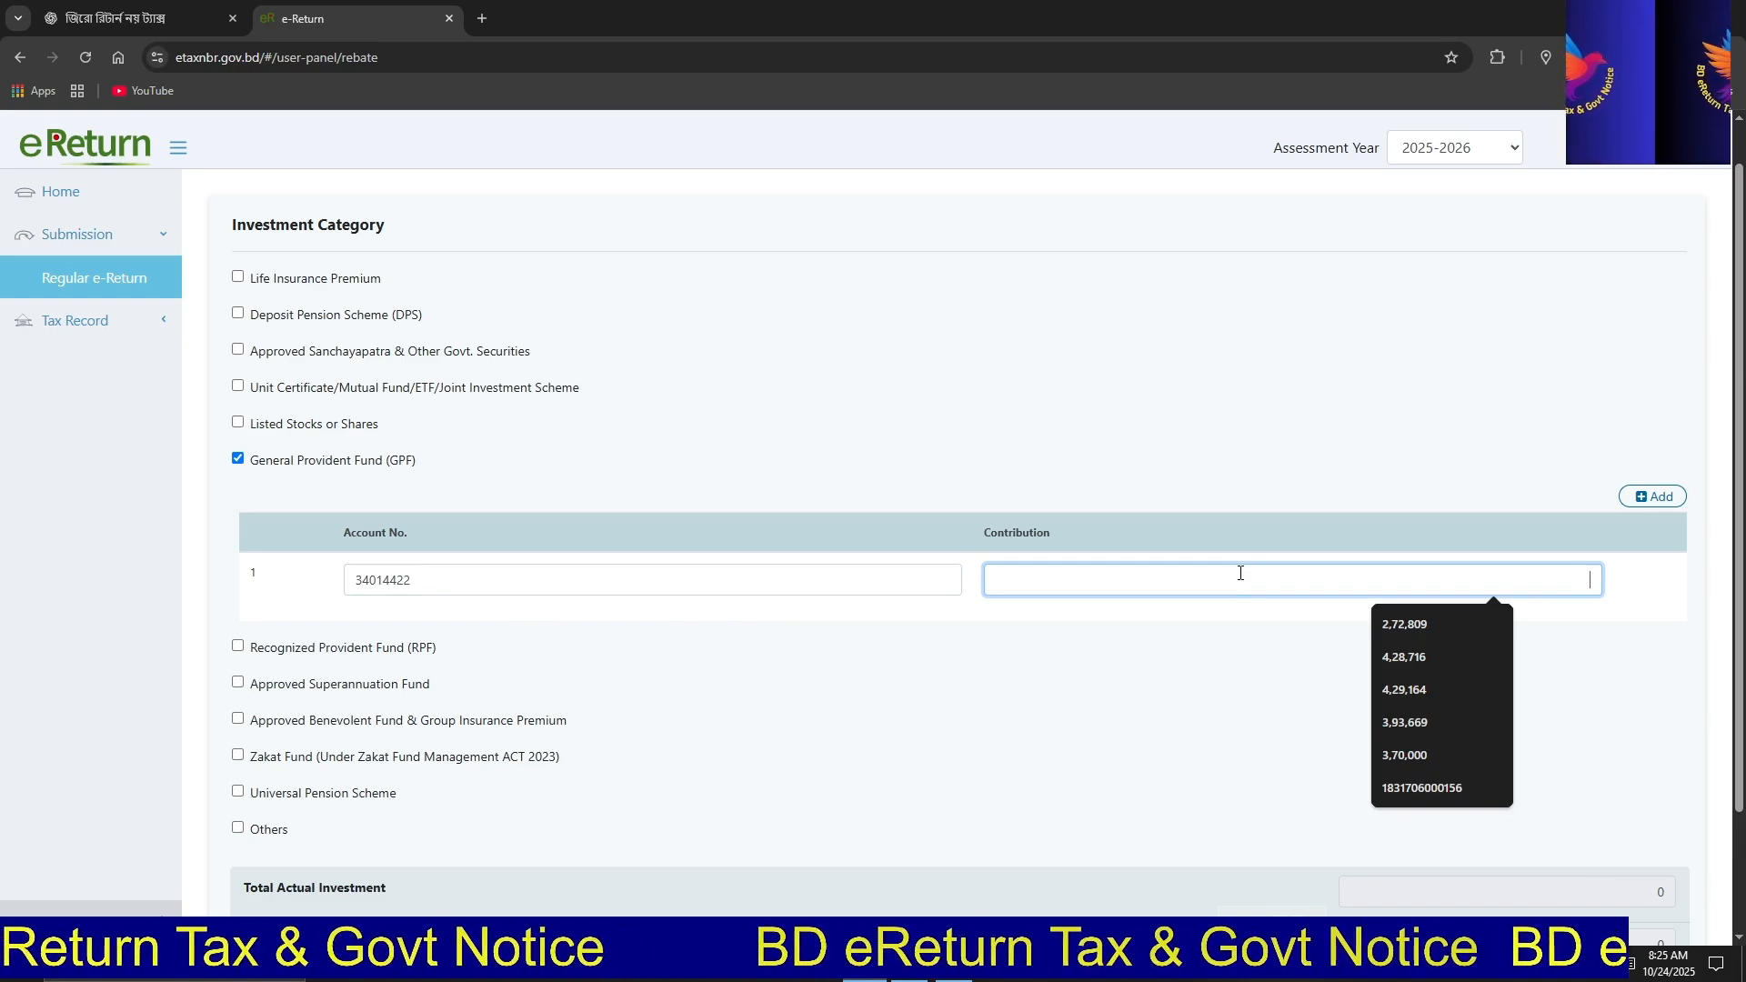
{"action": "type", "text": "120000"}
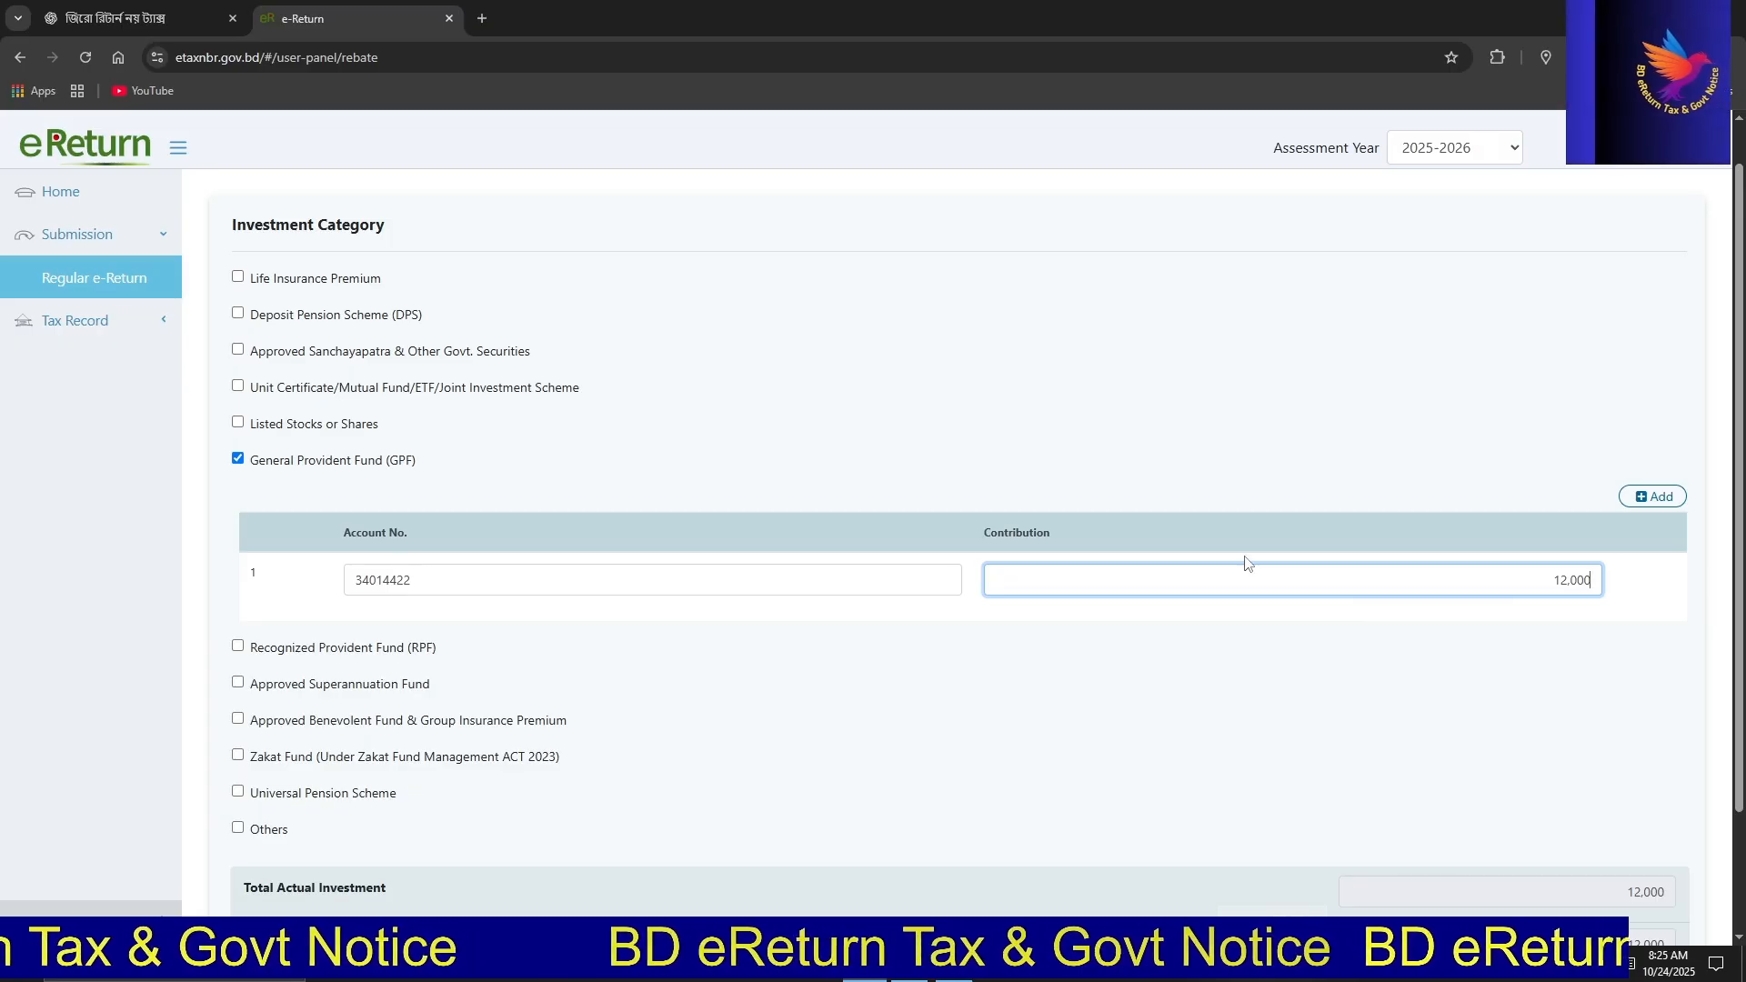
{"action": "scroll", "coordinate": [1244, 564], "scroll_direction": "down", "scroll_amount": 2}
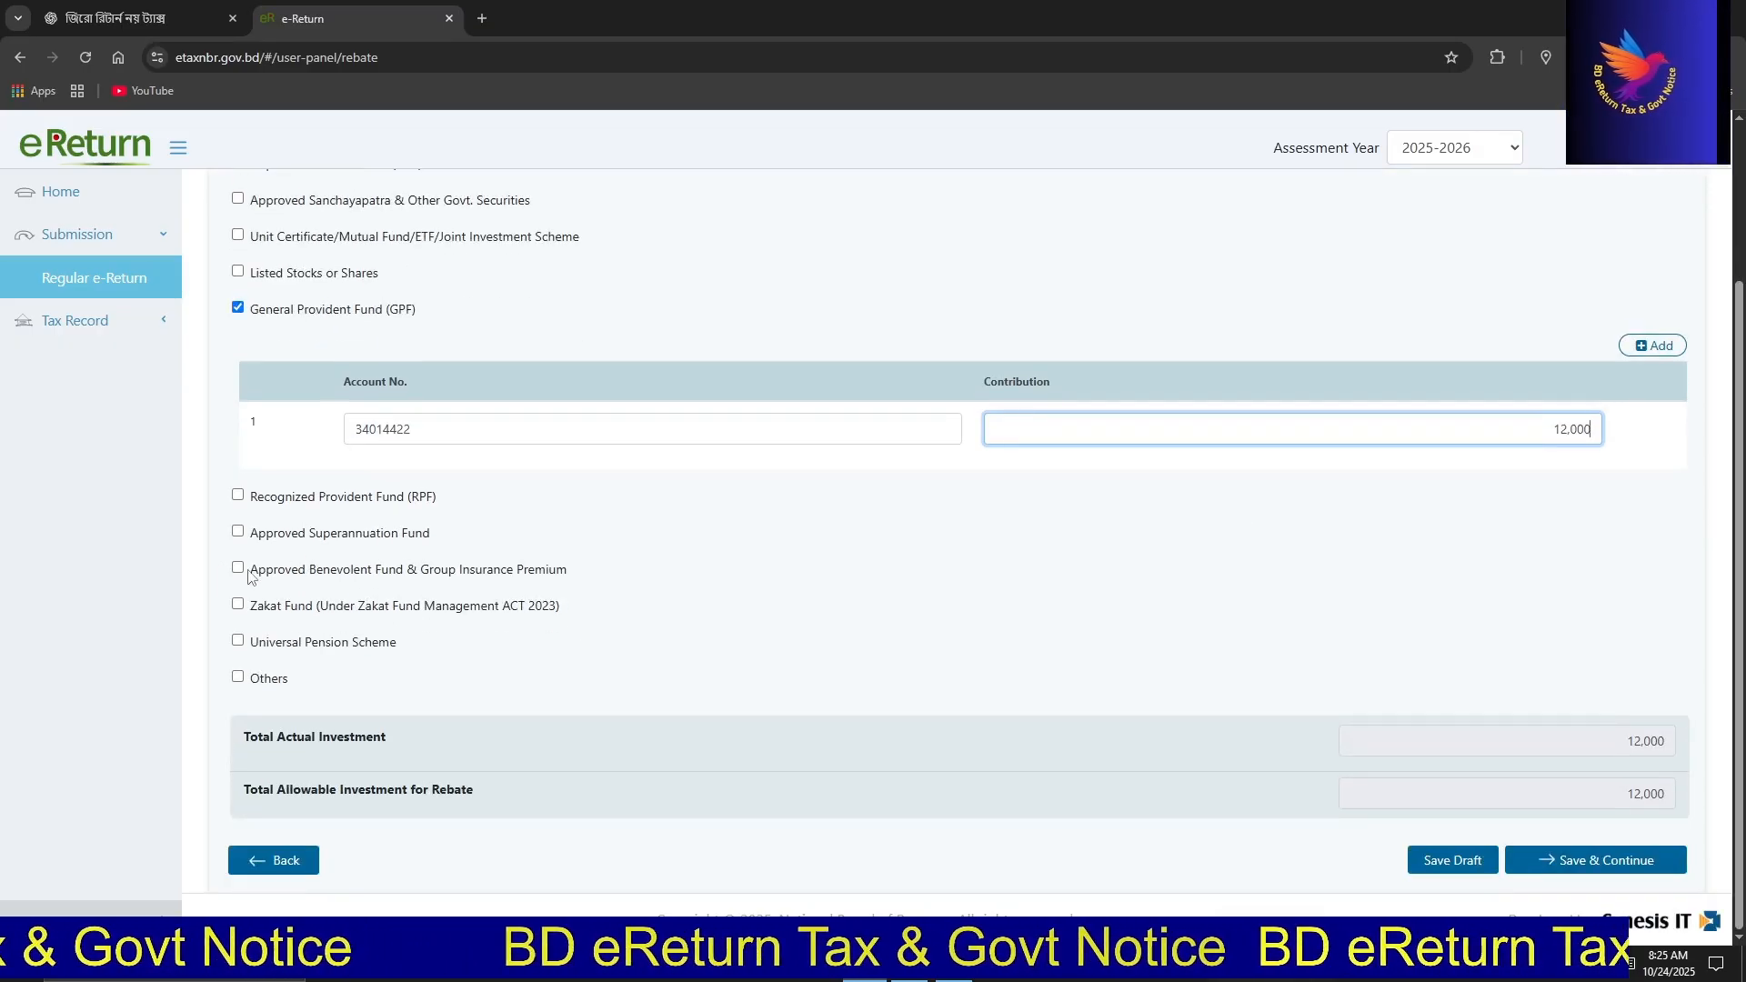
Claim a 1,800 Benevolent Fund contribution with 0 group insurance, then continue to Expenditure
{"action": "left_click", "coordinate": [237, 569]}
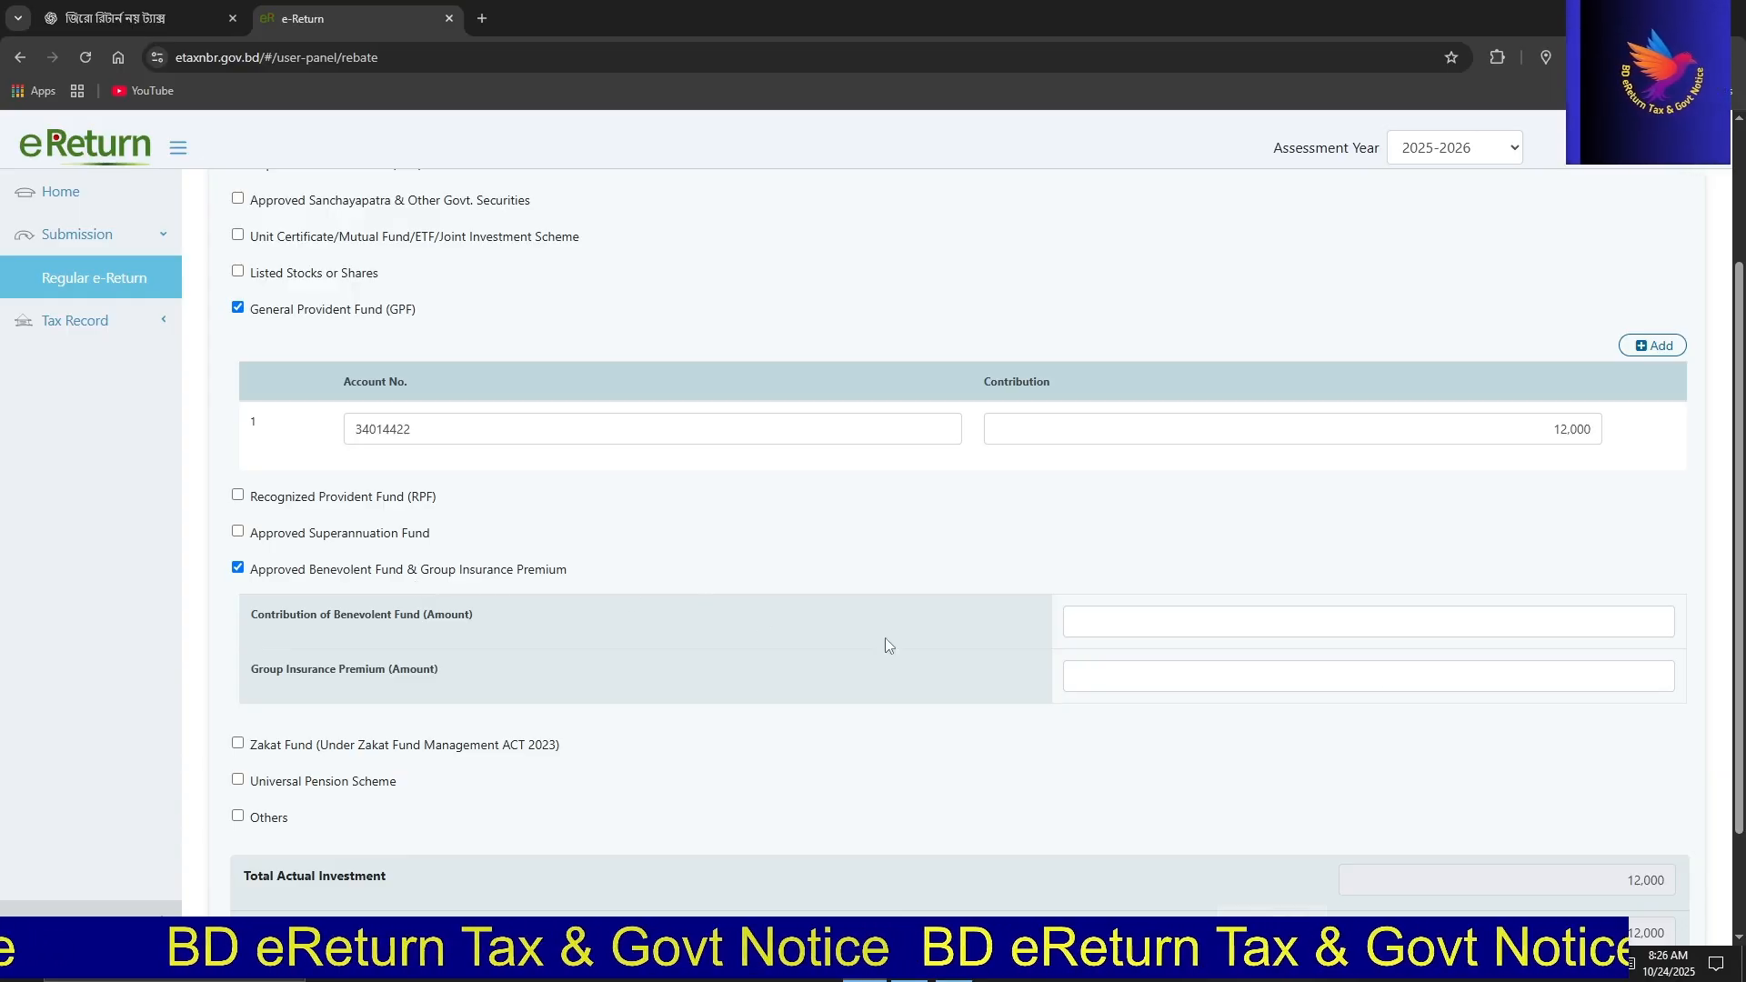
{"action": "left_click", "coordinate": [1565, 627]}
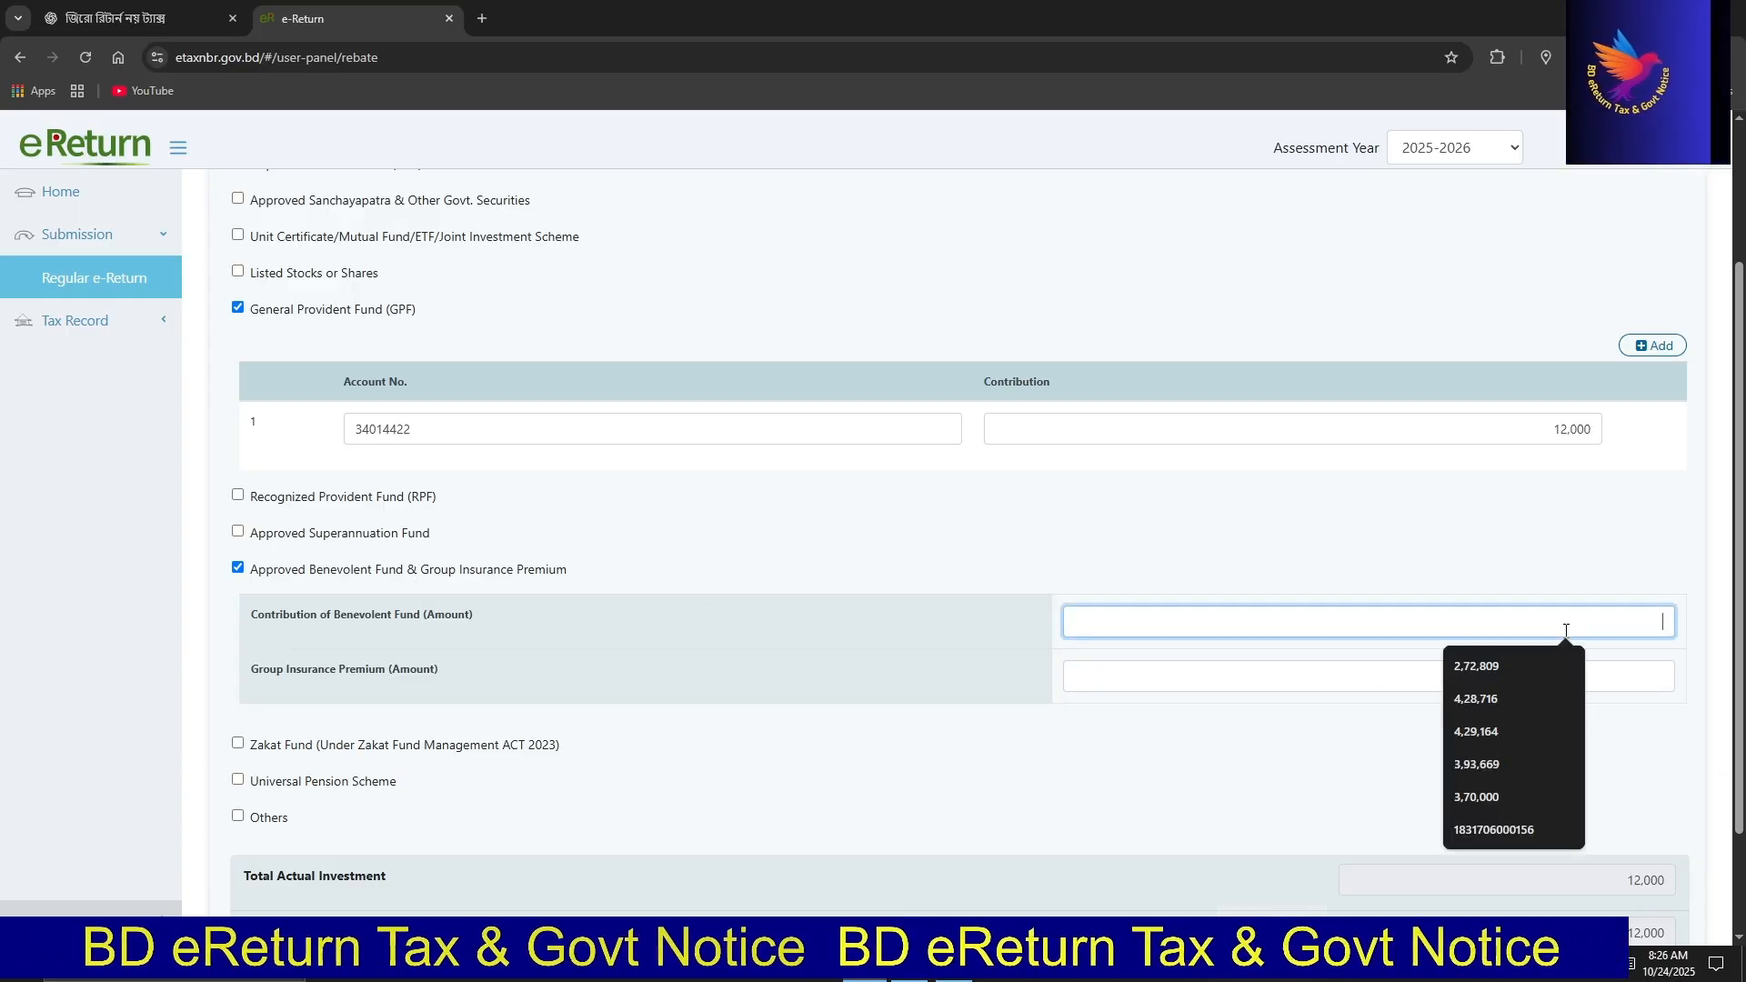
{"action": "type", "text": "1800"}
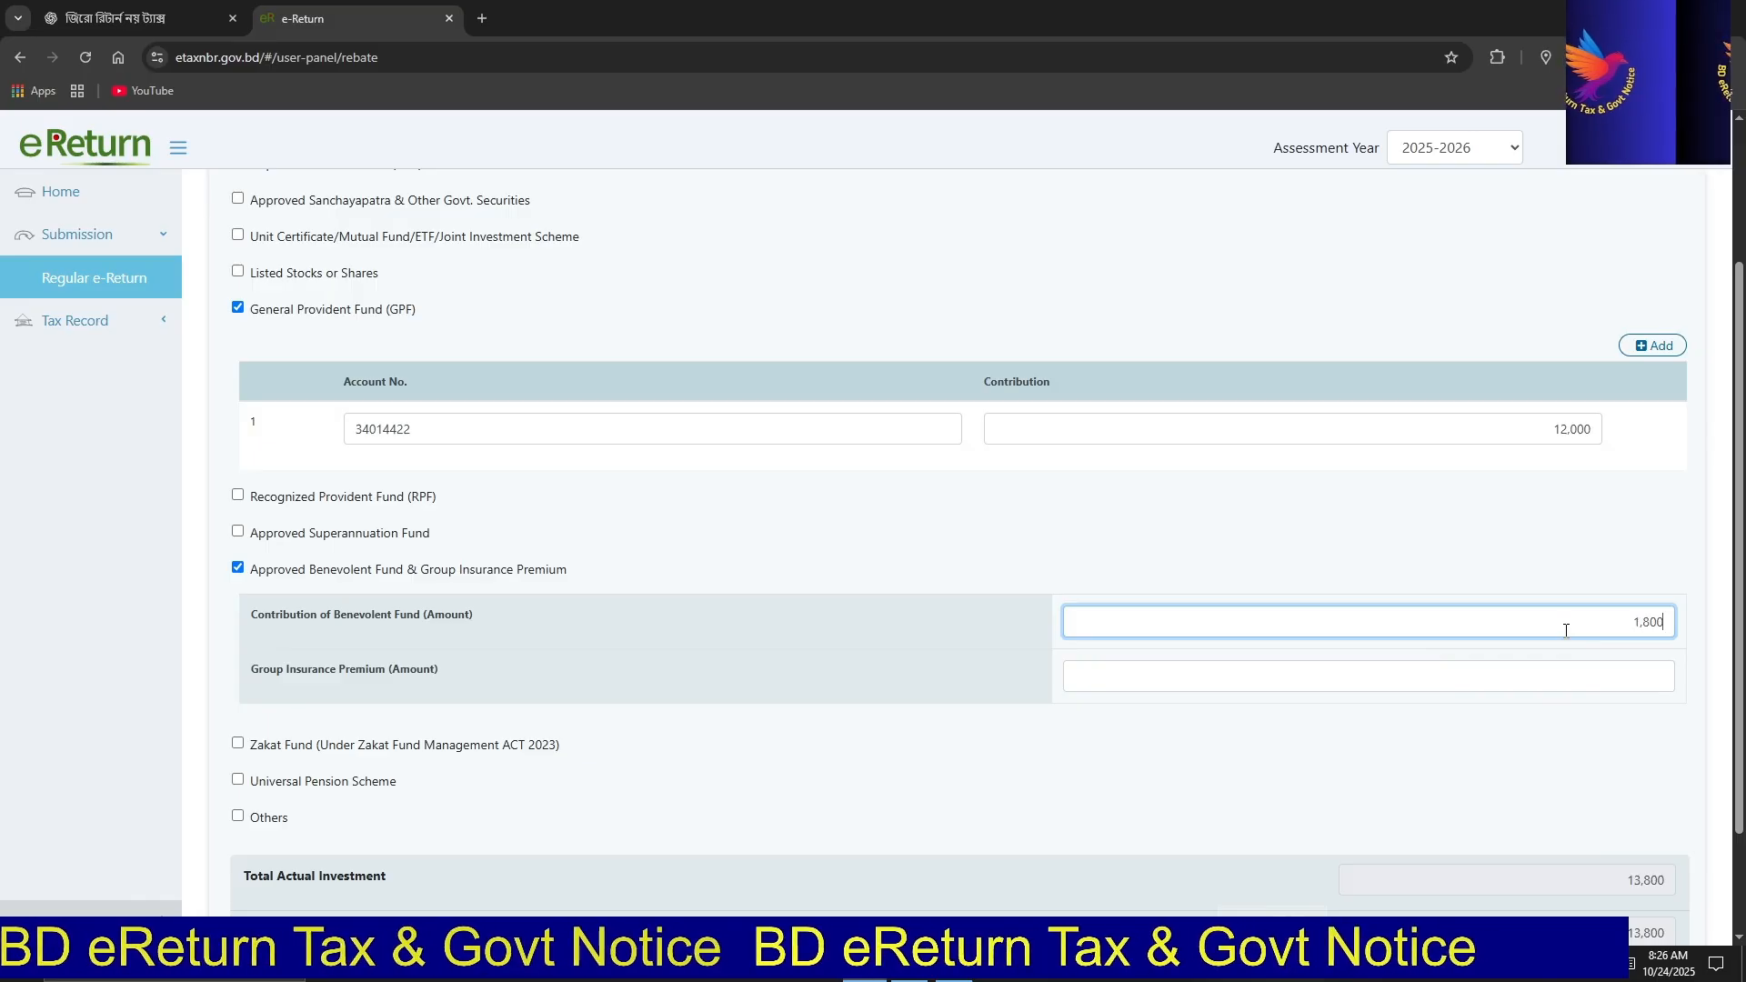
{"action": "left_click", "coordinate": [1327, 676]}
{"action": "type", "text": "0"}
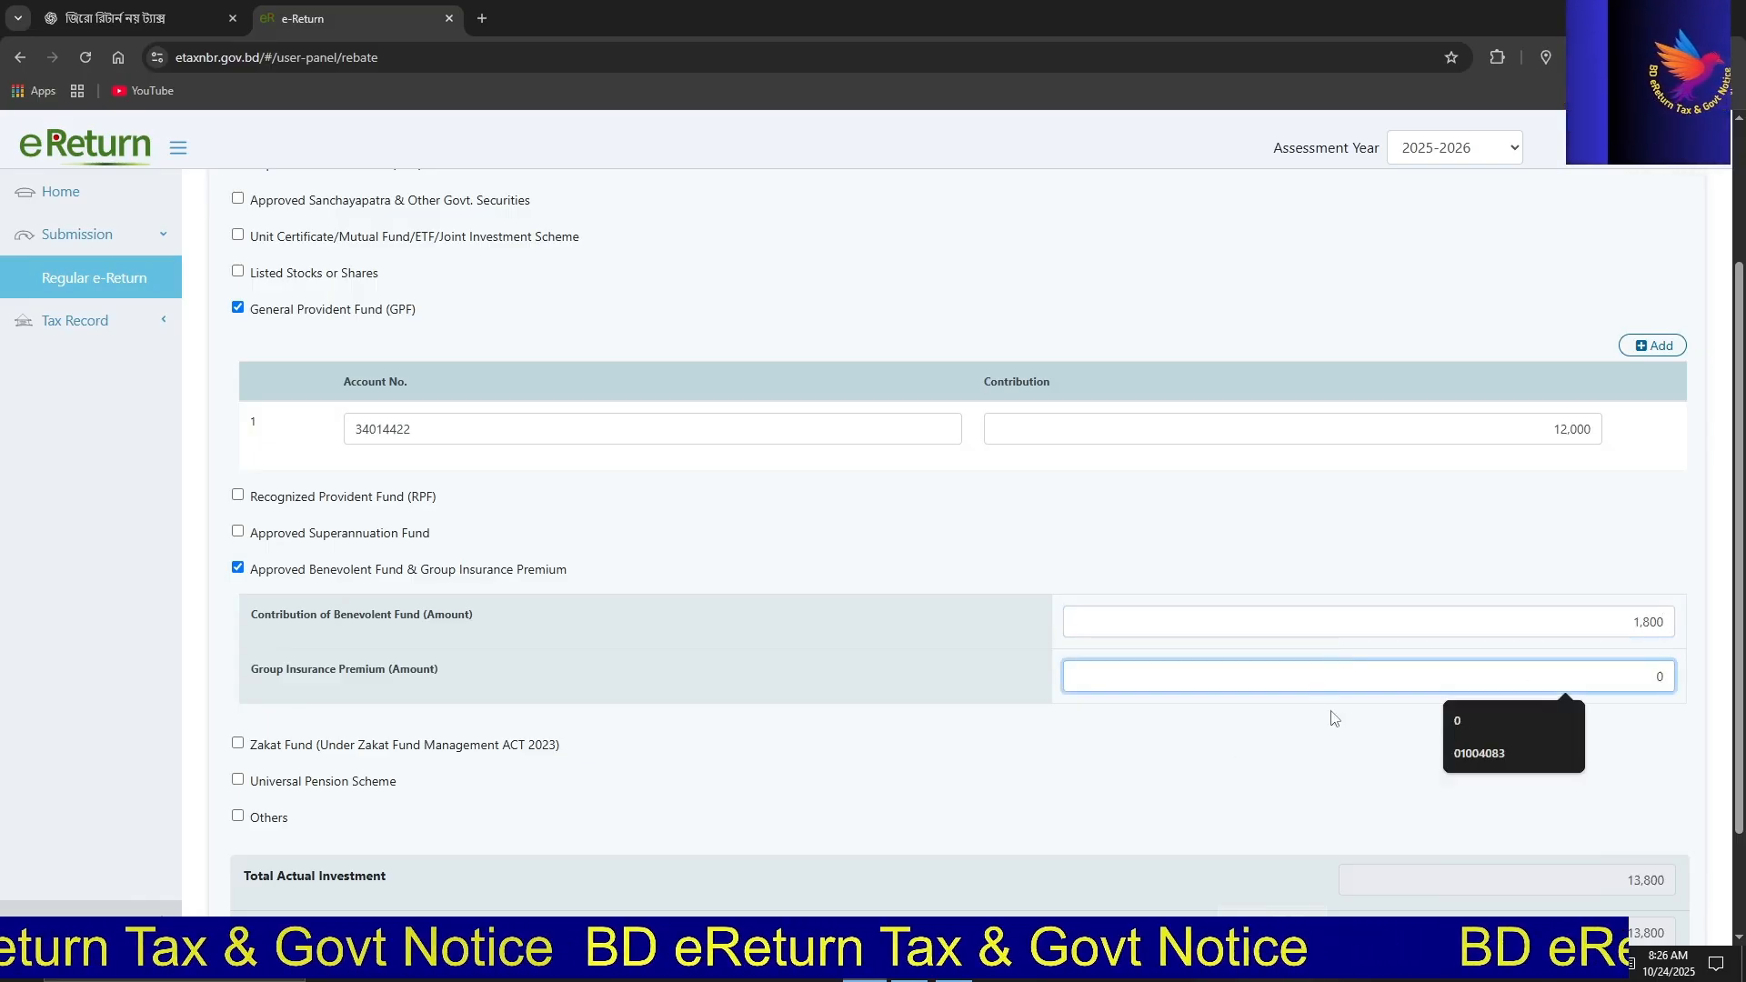
{"action": "scroll", "coordinate": [1329, 720], "scroll_direction": "down", "scroll_amount": 2}
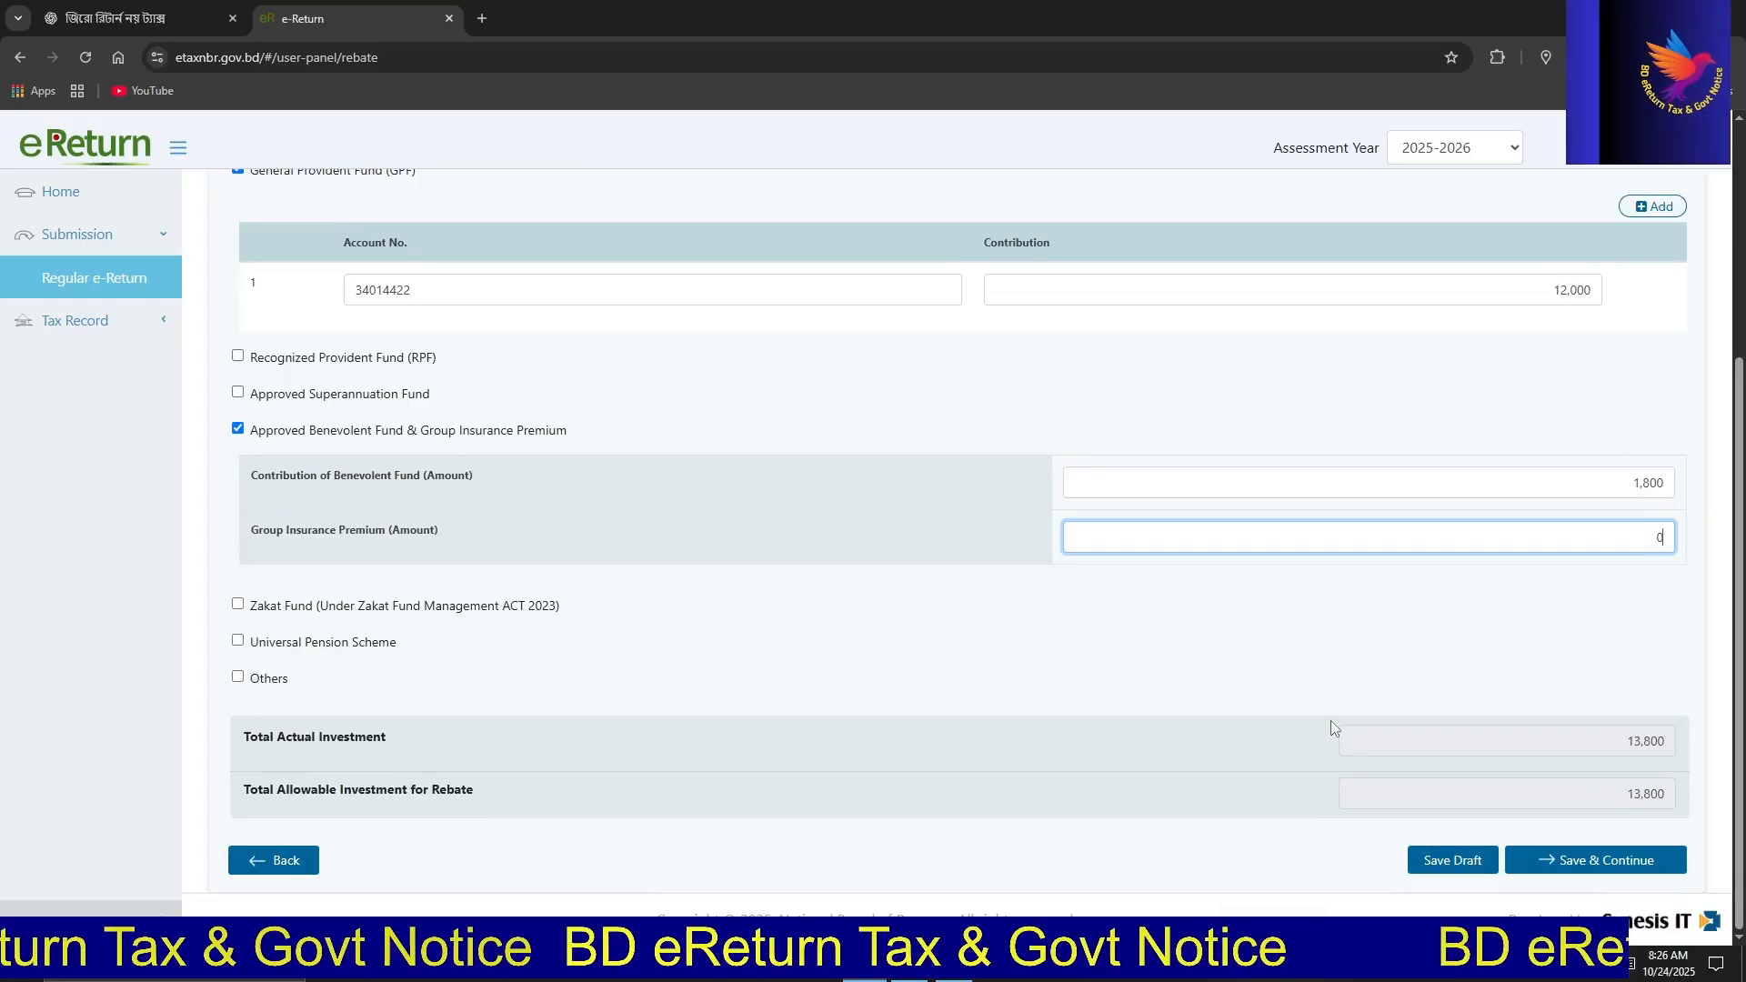
{"action": "left_click", "coordinate": [1623, 867]}
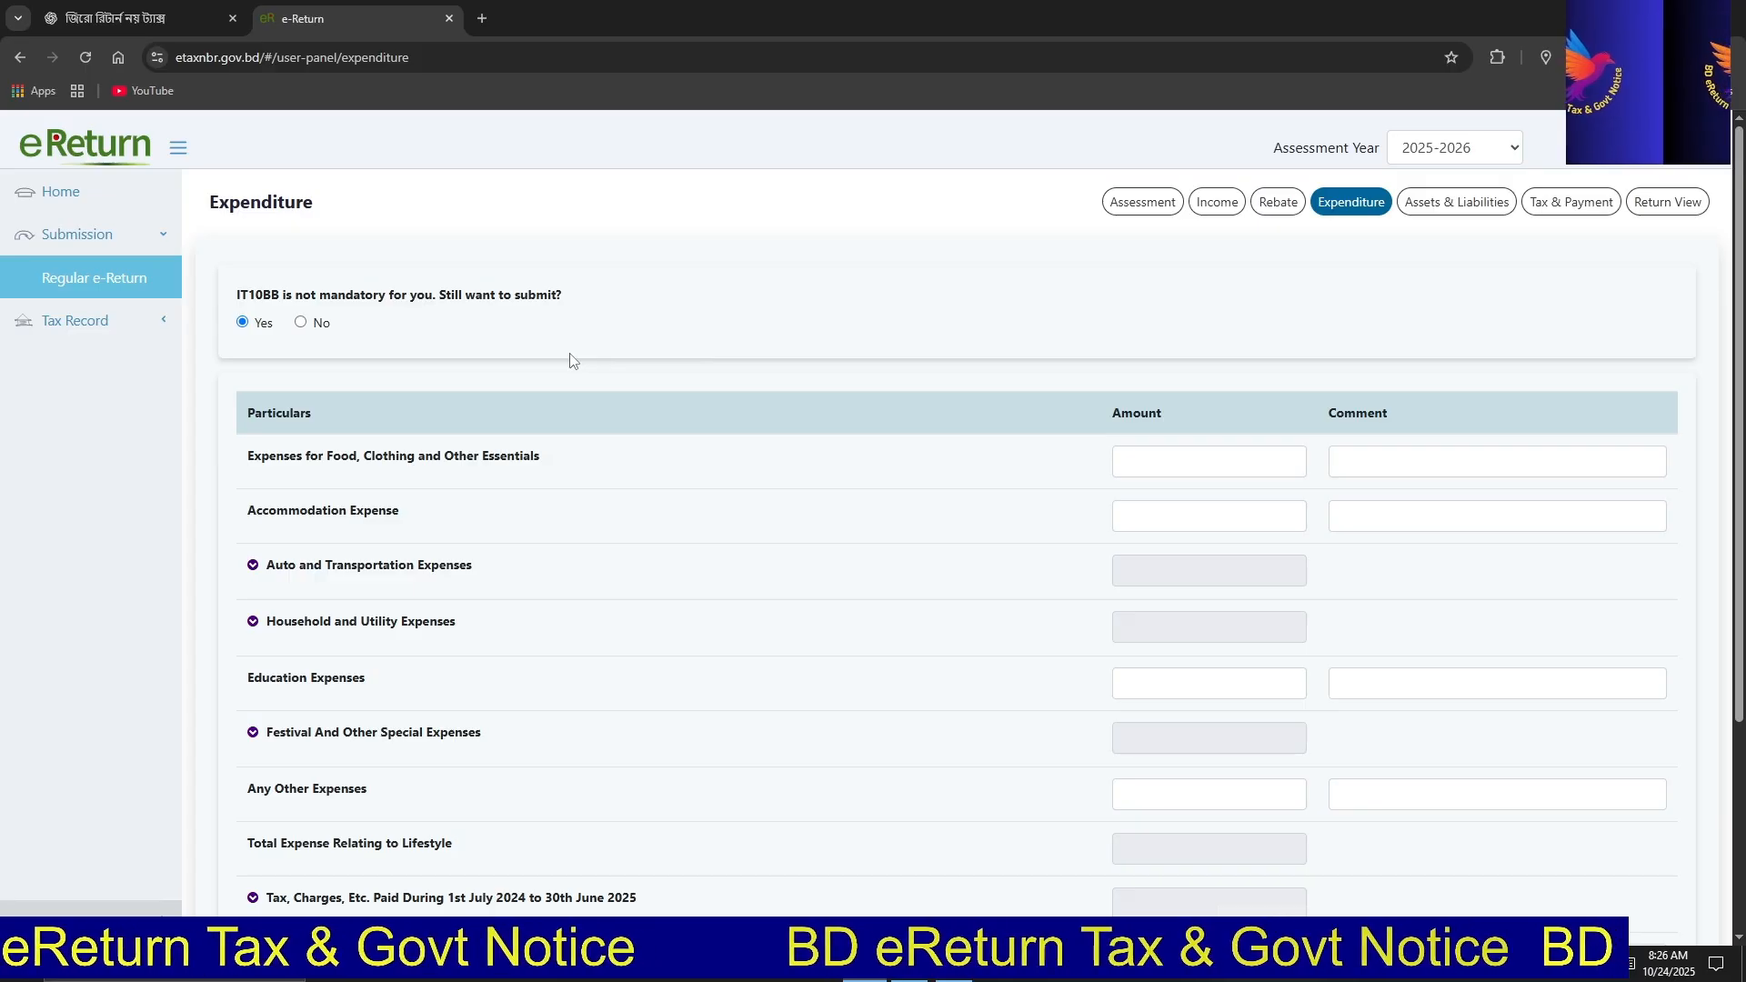
Decline the IT10BB statement and enter 3,50,000 as the total expense and tax
{"action": "left_click", "coordinate": [301, 323]}
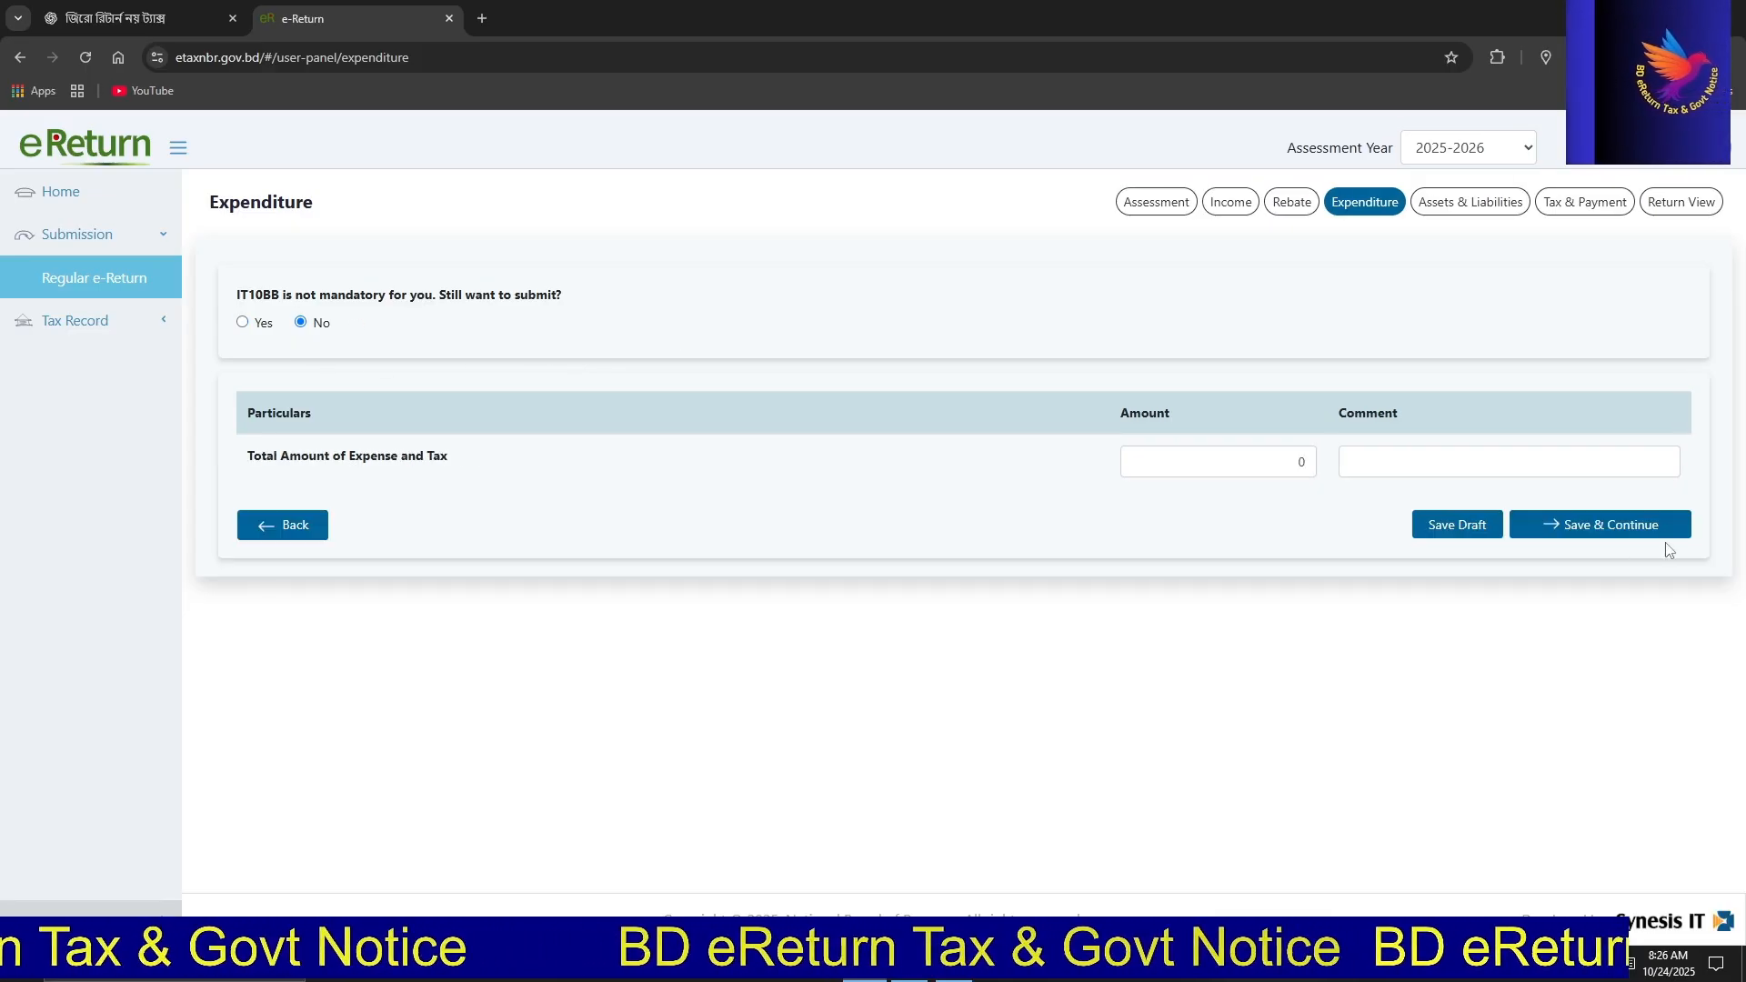
{"action": "left_click", "coordinate": [1304, 463]}
{"action": "double_click", "coordinate": [1304, 463]}
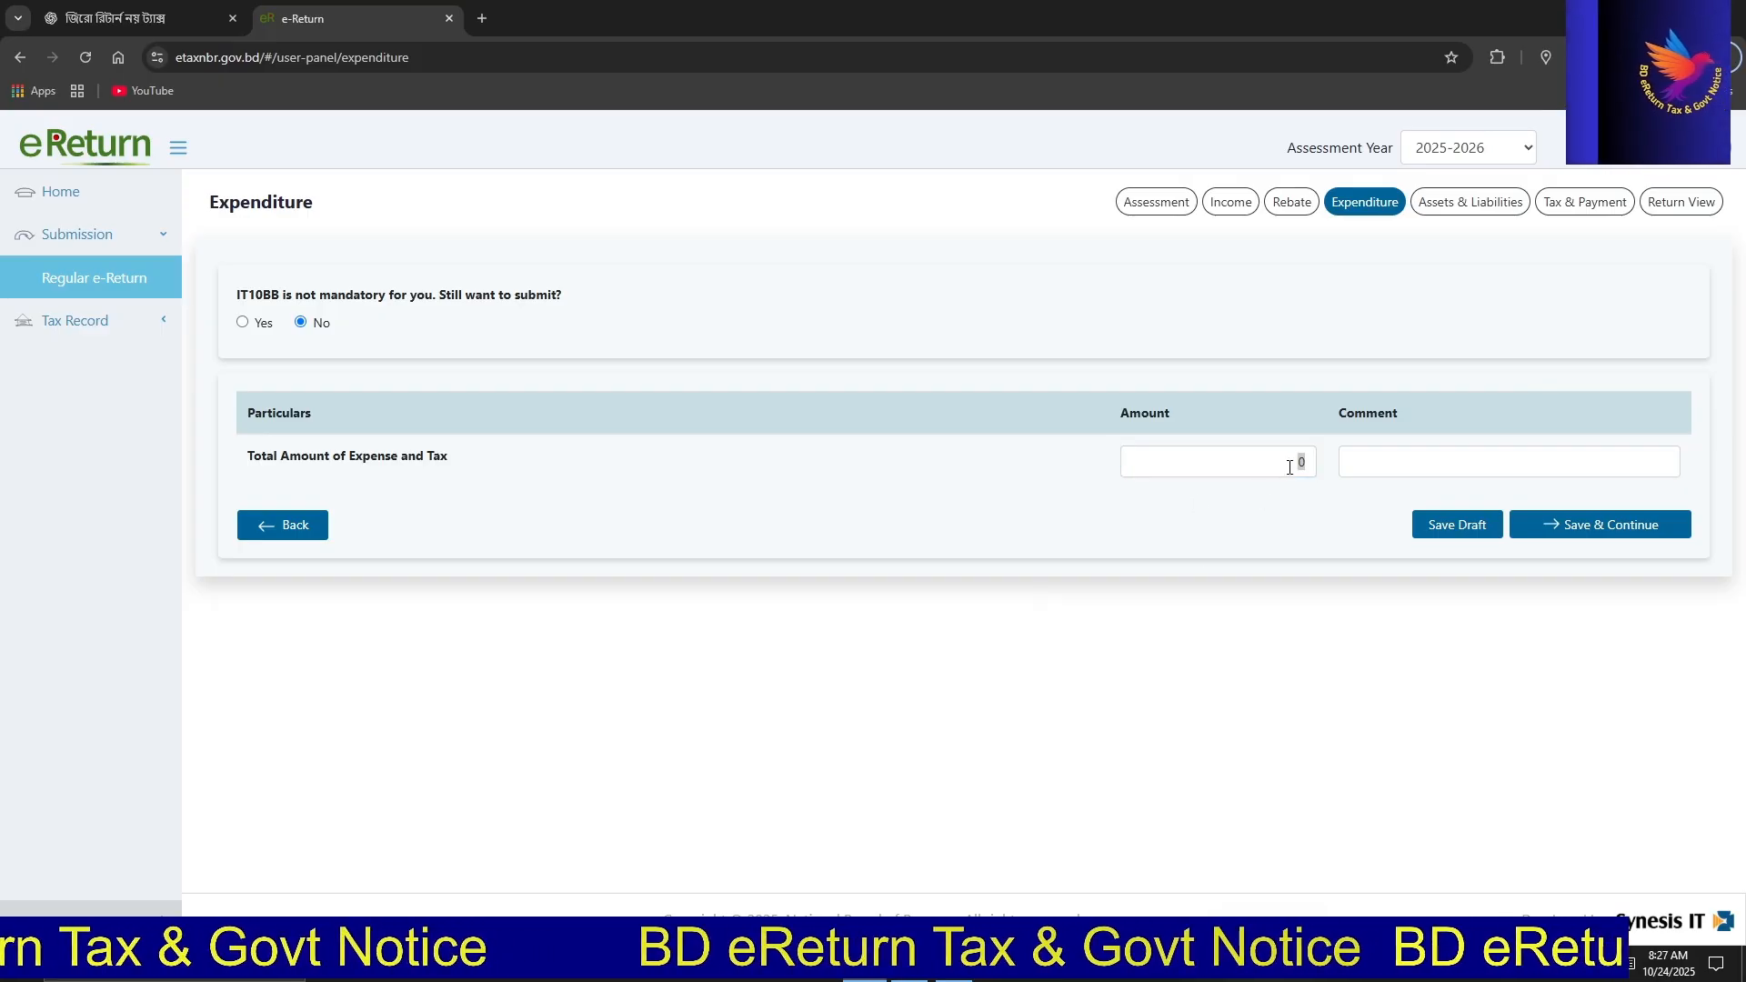
{"action": "left_click_drag", "start_coordinate": [1290, 467], "coordinate": [1355, 466]}
{"action": "left_click", "coordinate": [1301, 463]}
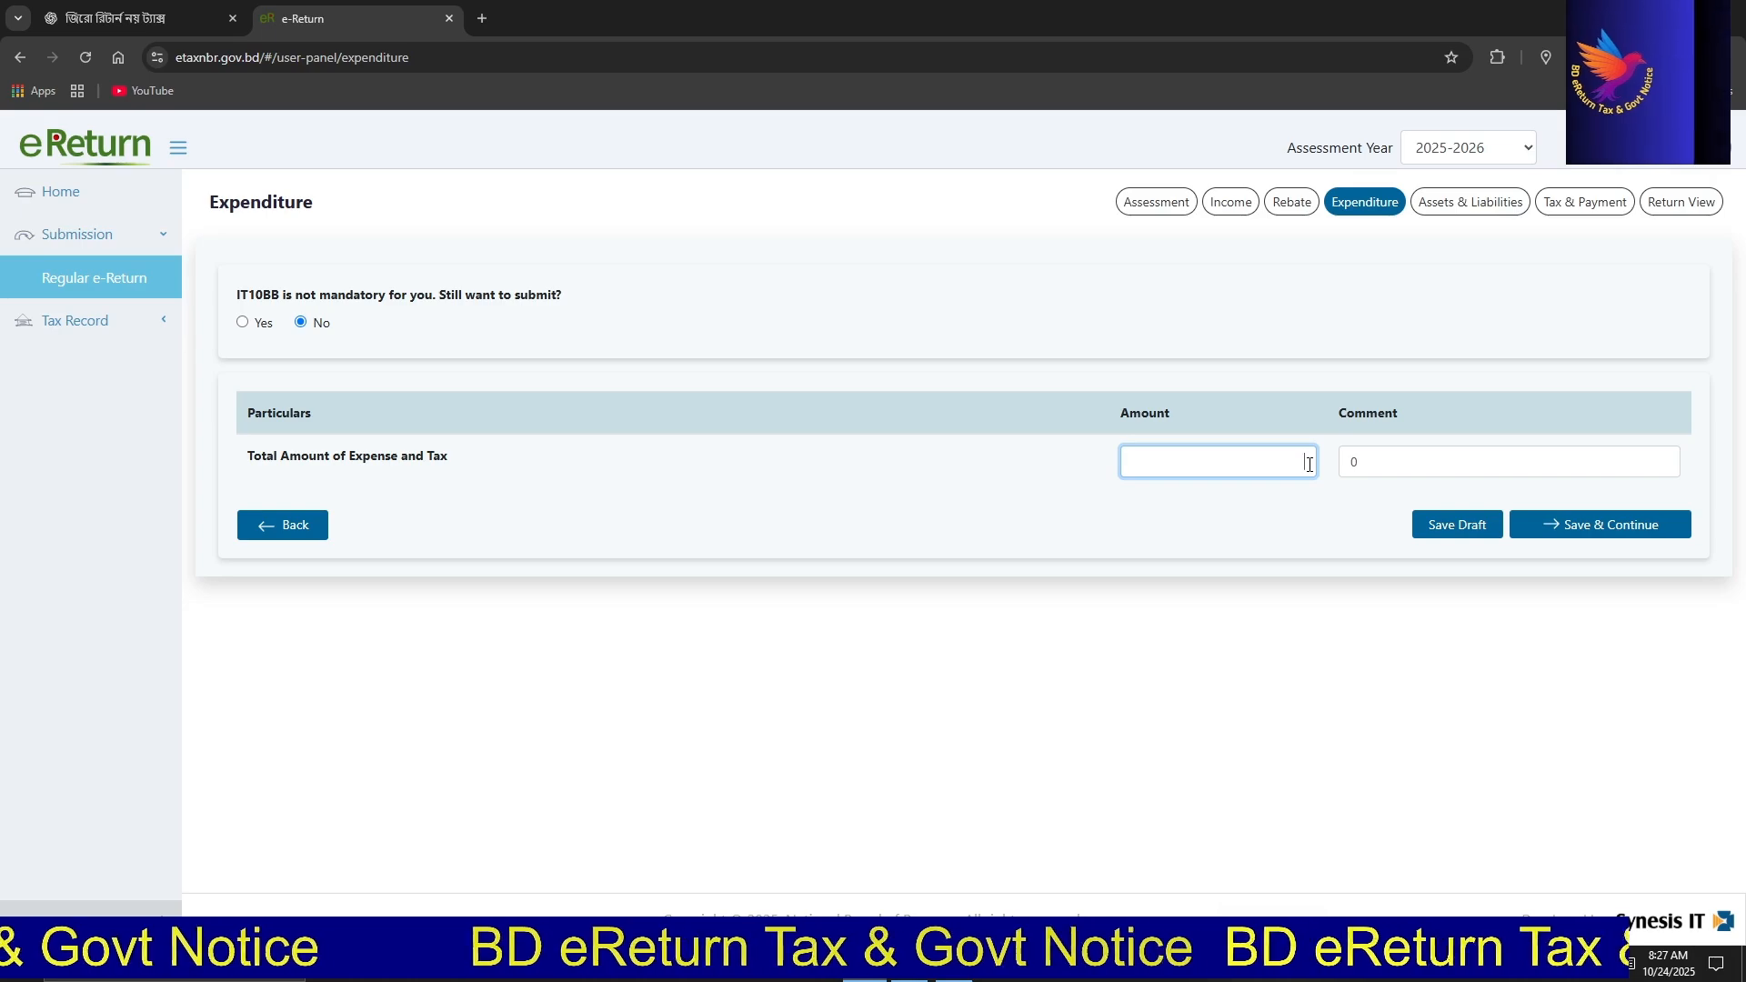
{"action": "type", "text": "3,50,00"}
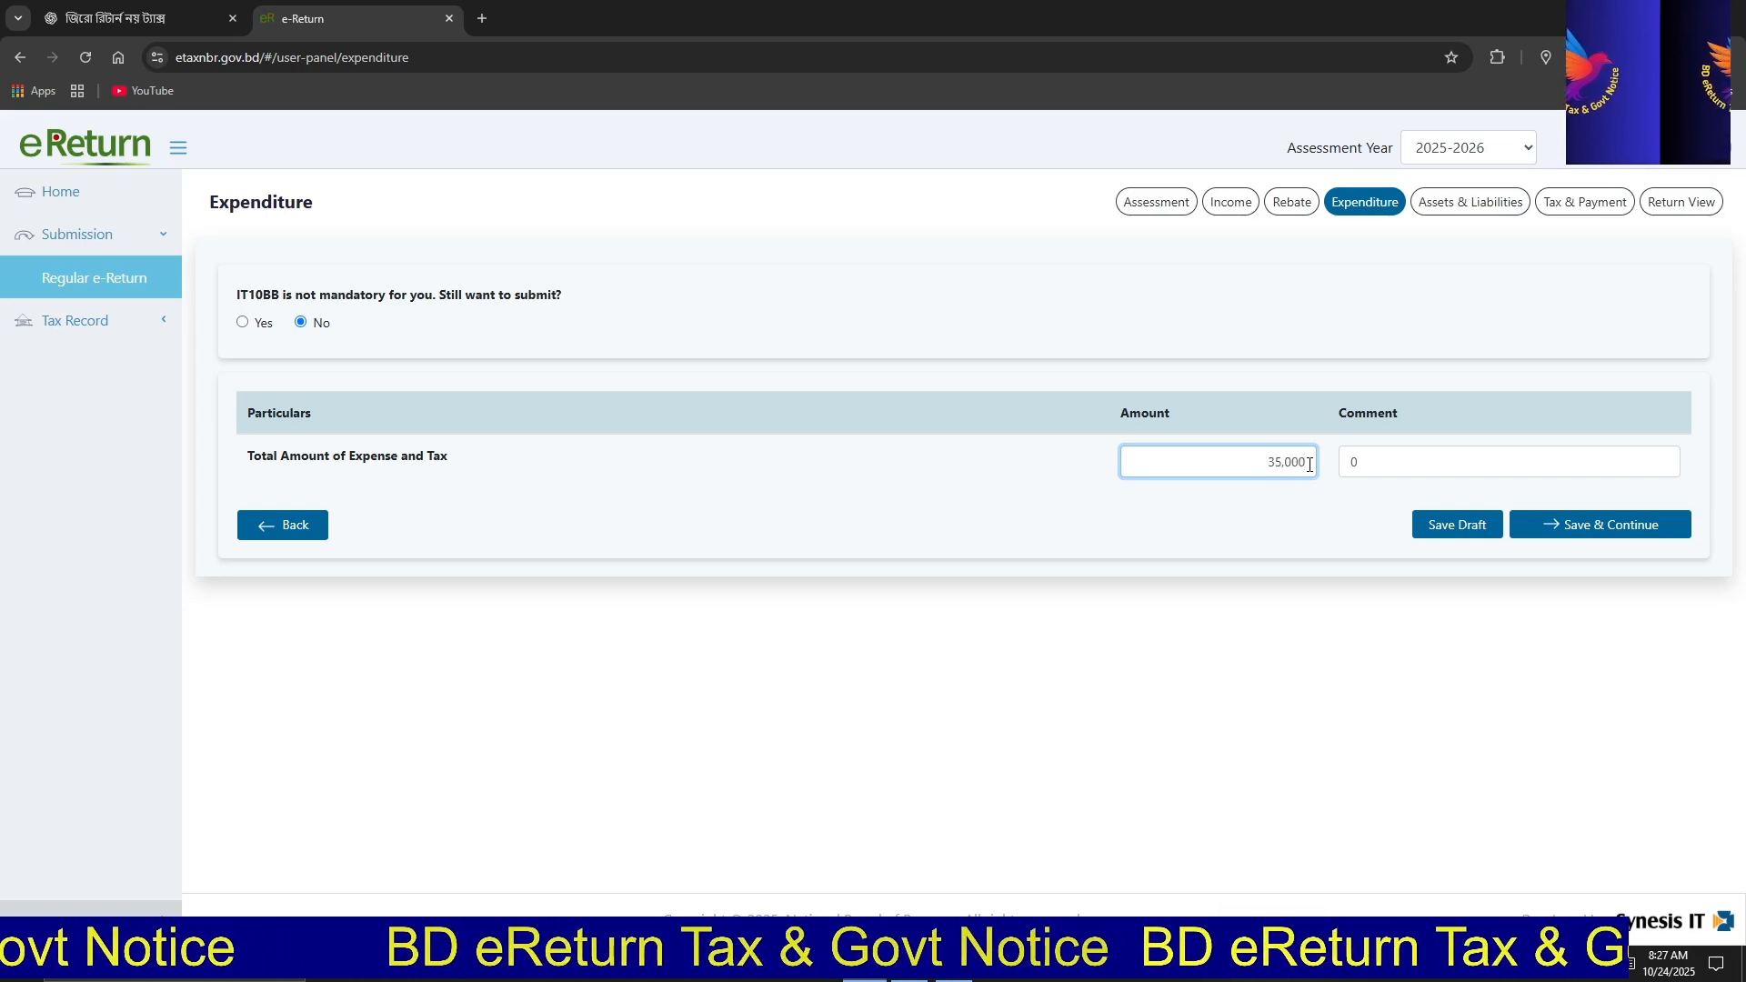
{"action": "type", "text": "0"}
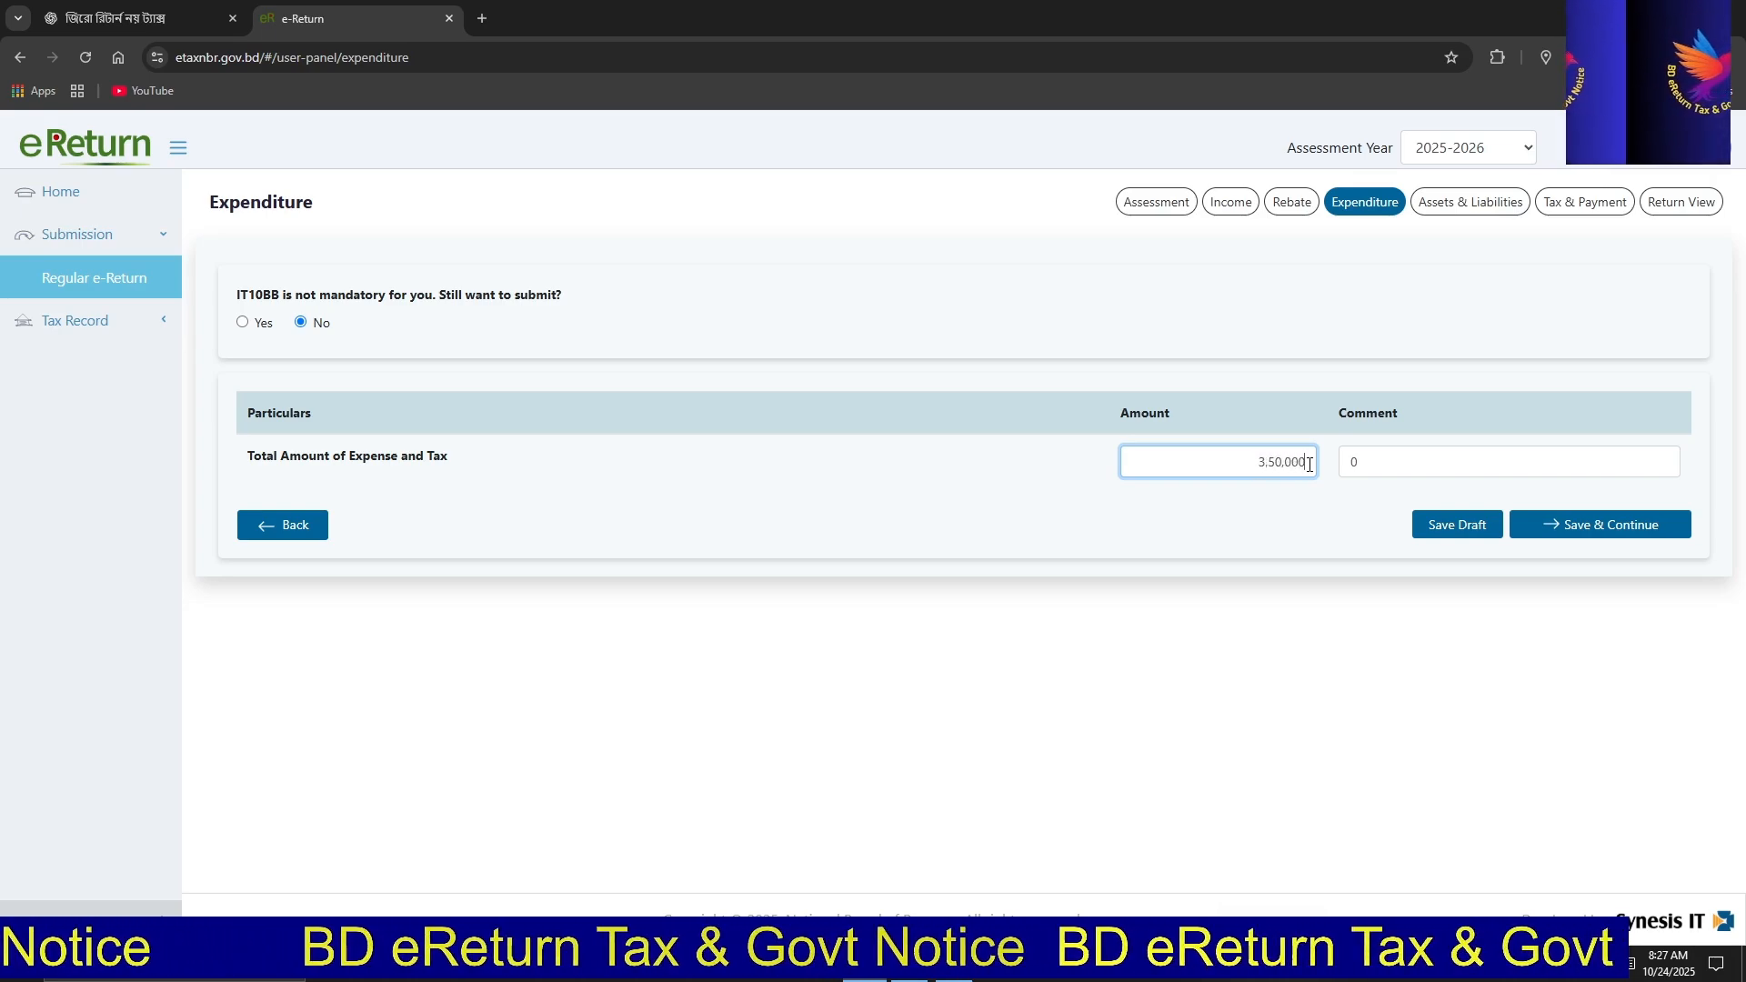
Replace the comment's 0 with 'All Expense', copying 'Expense' from the row label
{"action": "left_click_drag", "start_coordinate": [1376, 455], "coordinate": [1352, 462]}
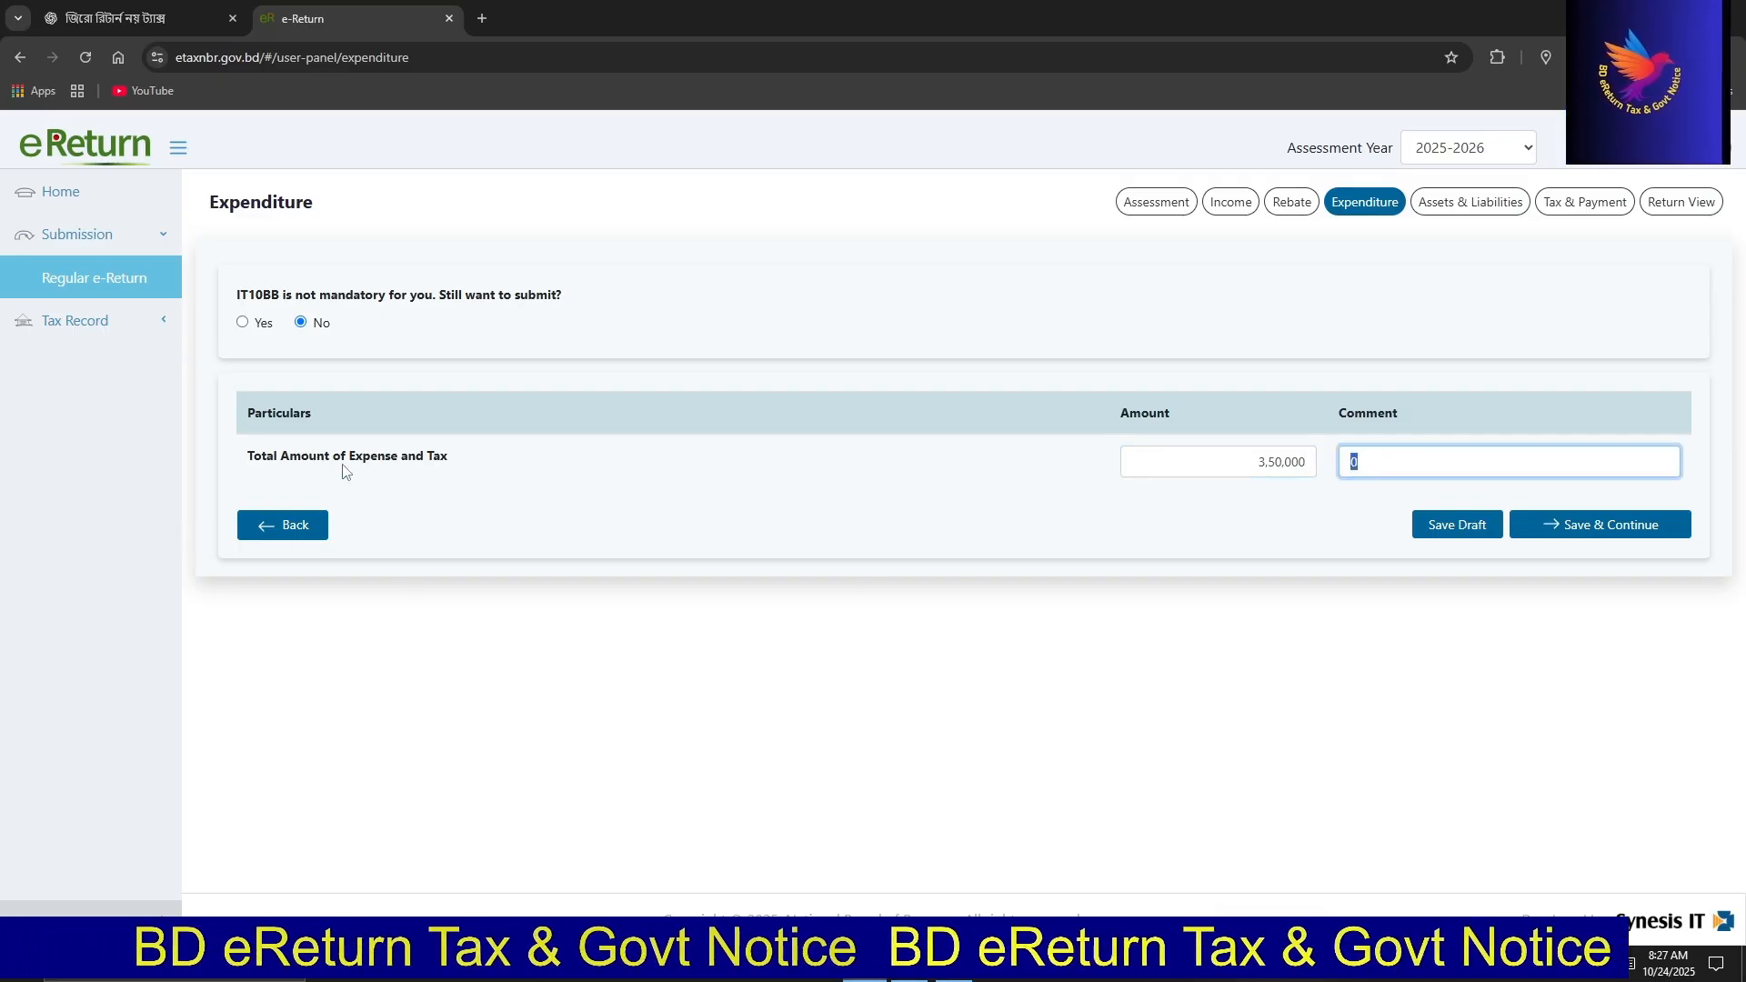
{"action": "left_click_drag", "start_coordinate": [402, 455], "coordinate": [345, 456]}
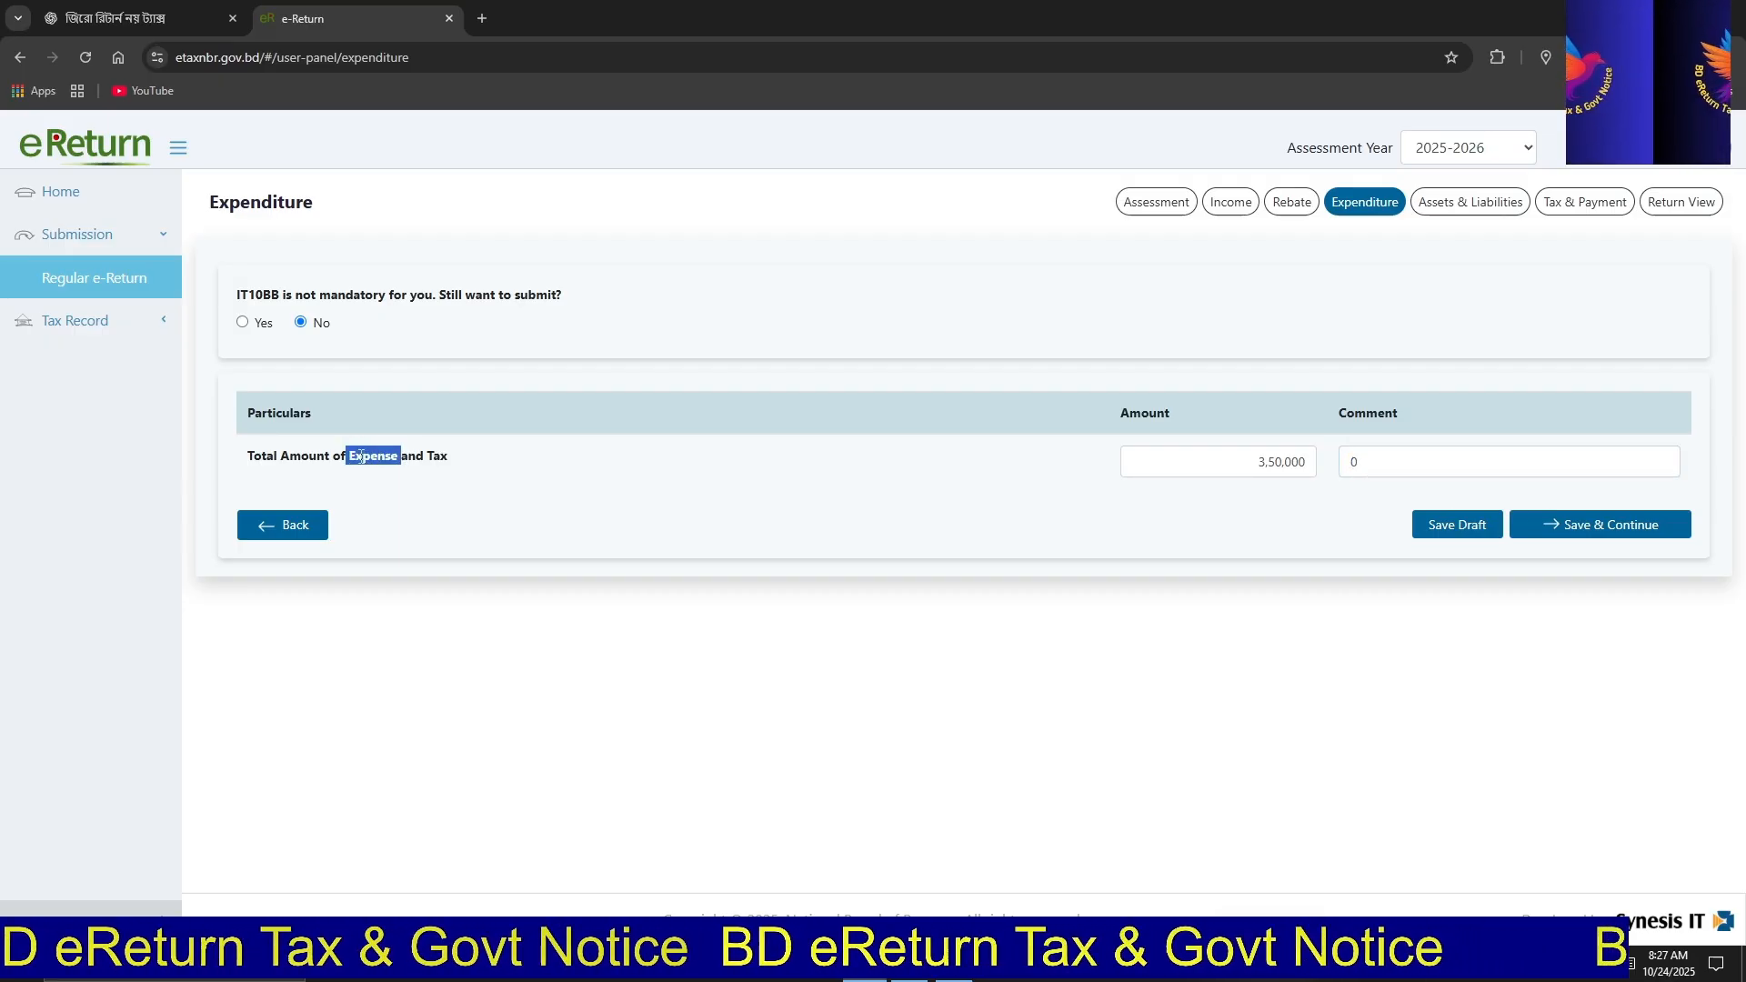
{"action": "right_click", "coordinate": [357, 453]}
{"action": "left_click", "coordinate": [415, 484]}
{"action": "double_click", "coordinate": [1346, 462]}
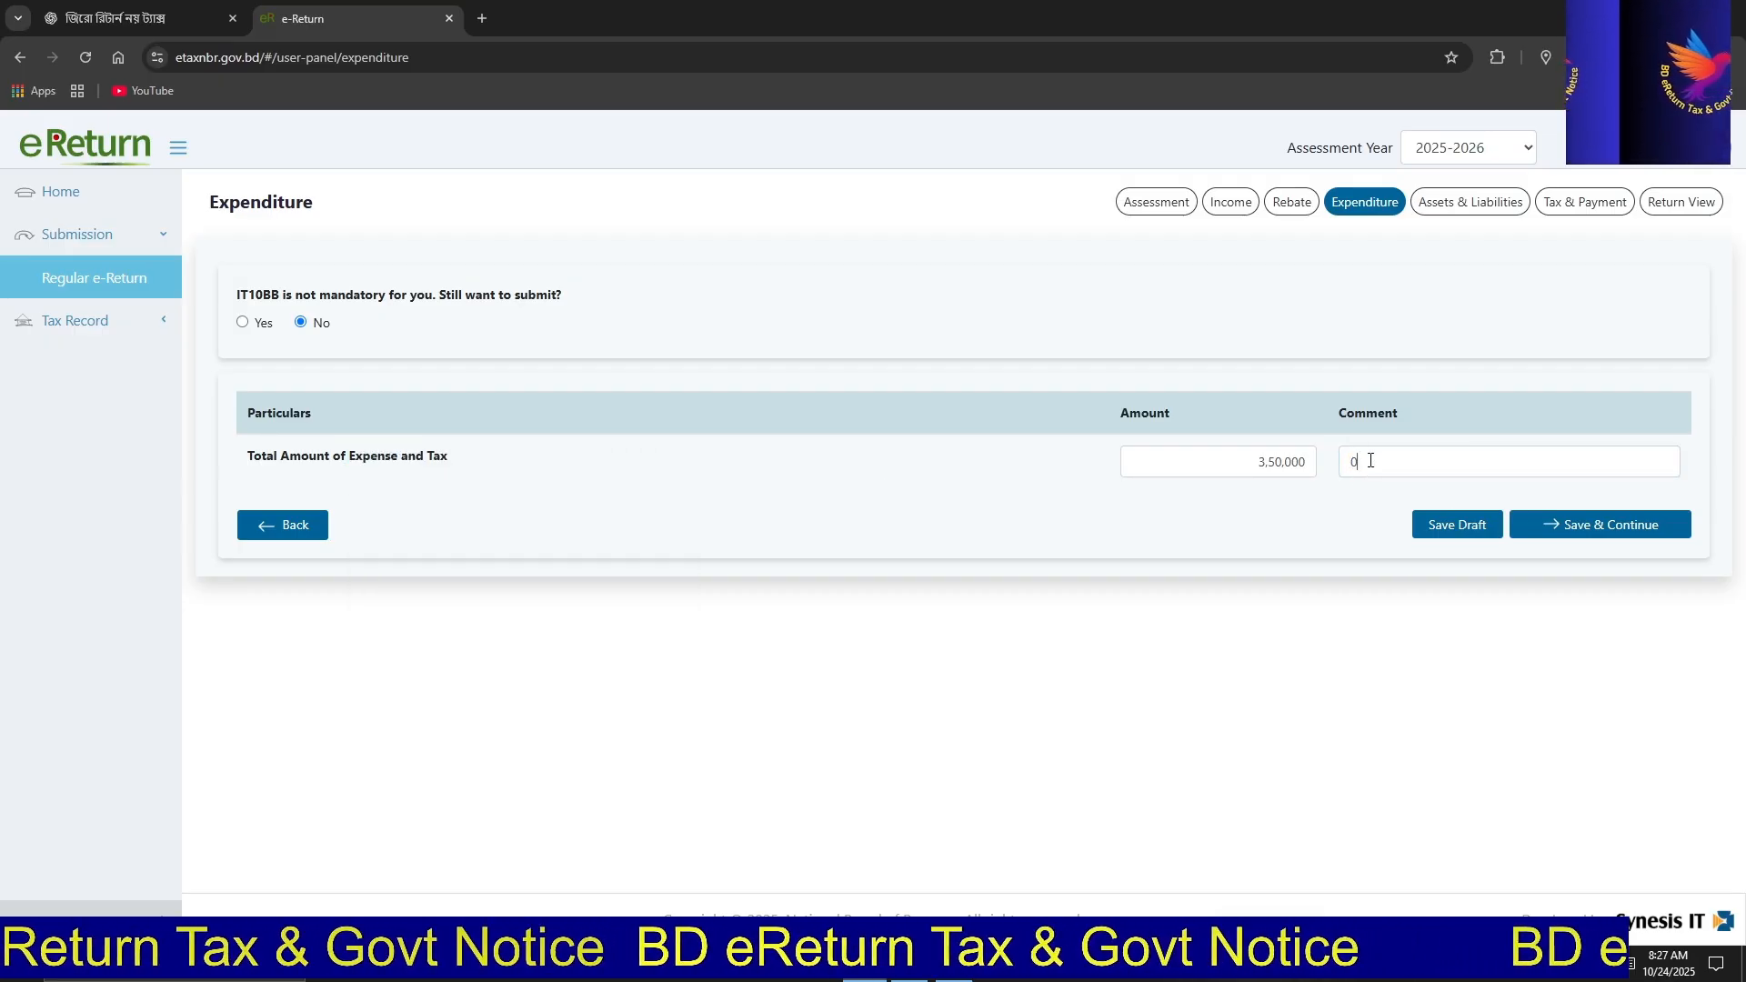
{"action": "right_click", "coordinate": [1369, 456]}
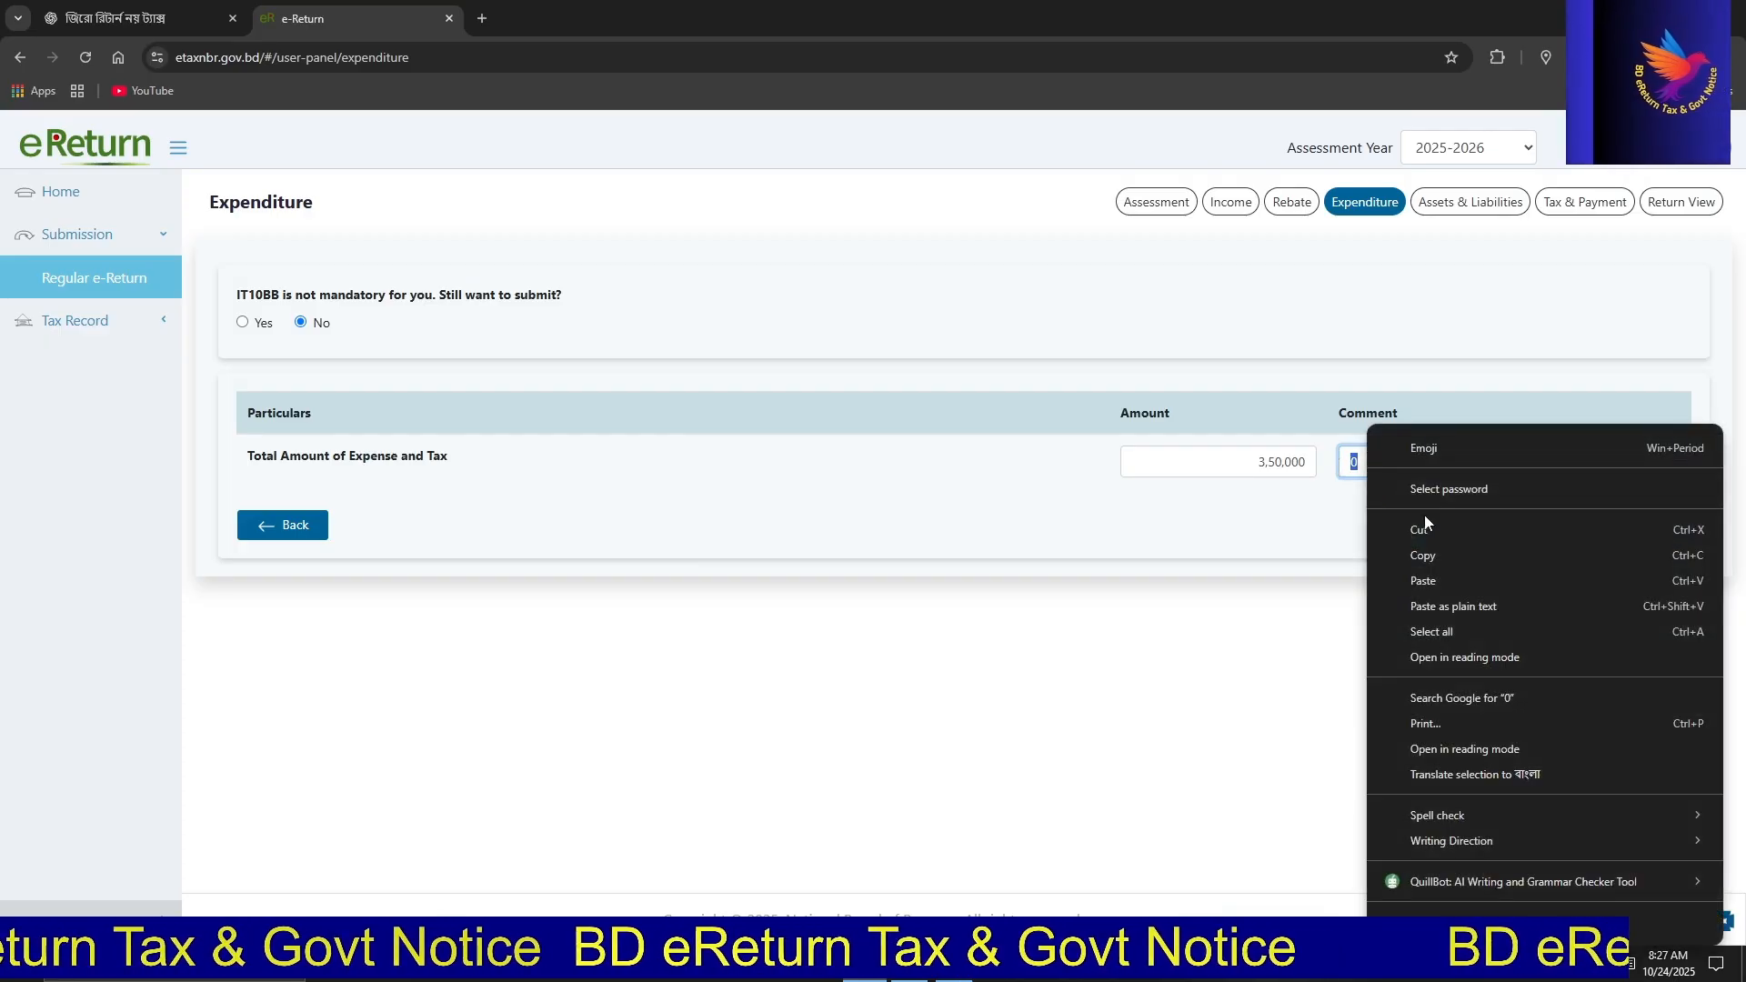
{"action": "left_click", "coordinate": [1432, 576]}
{"action": "left_click", "coordinate": [1353, 464]}
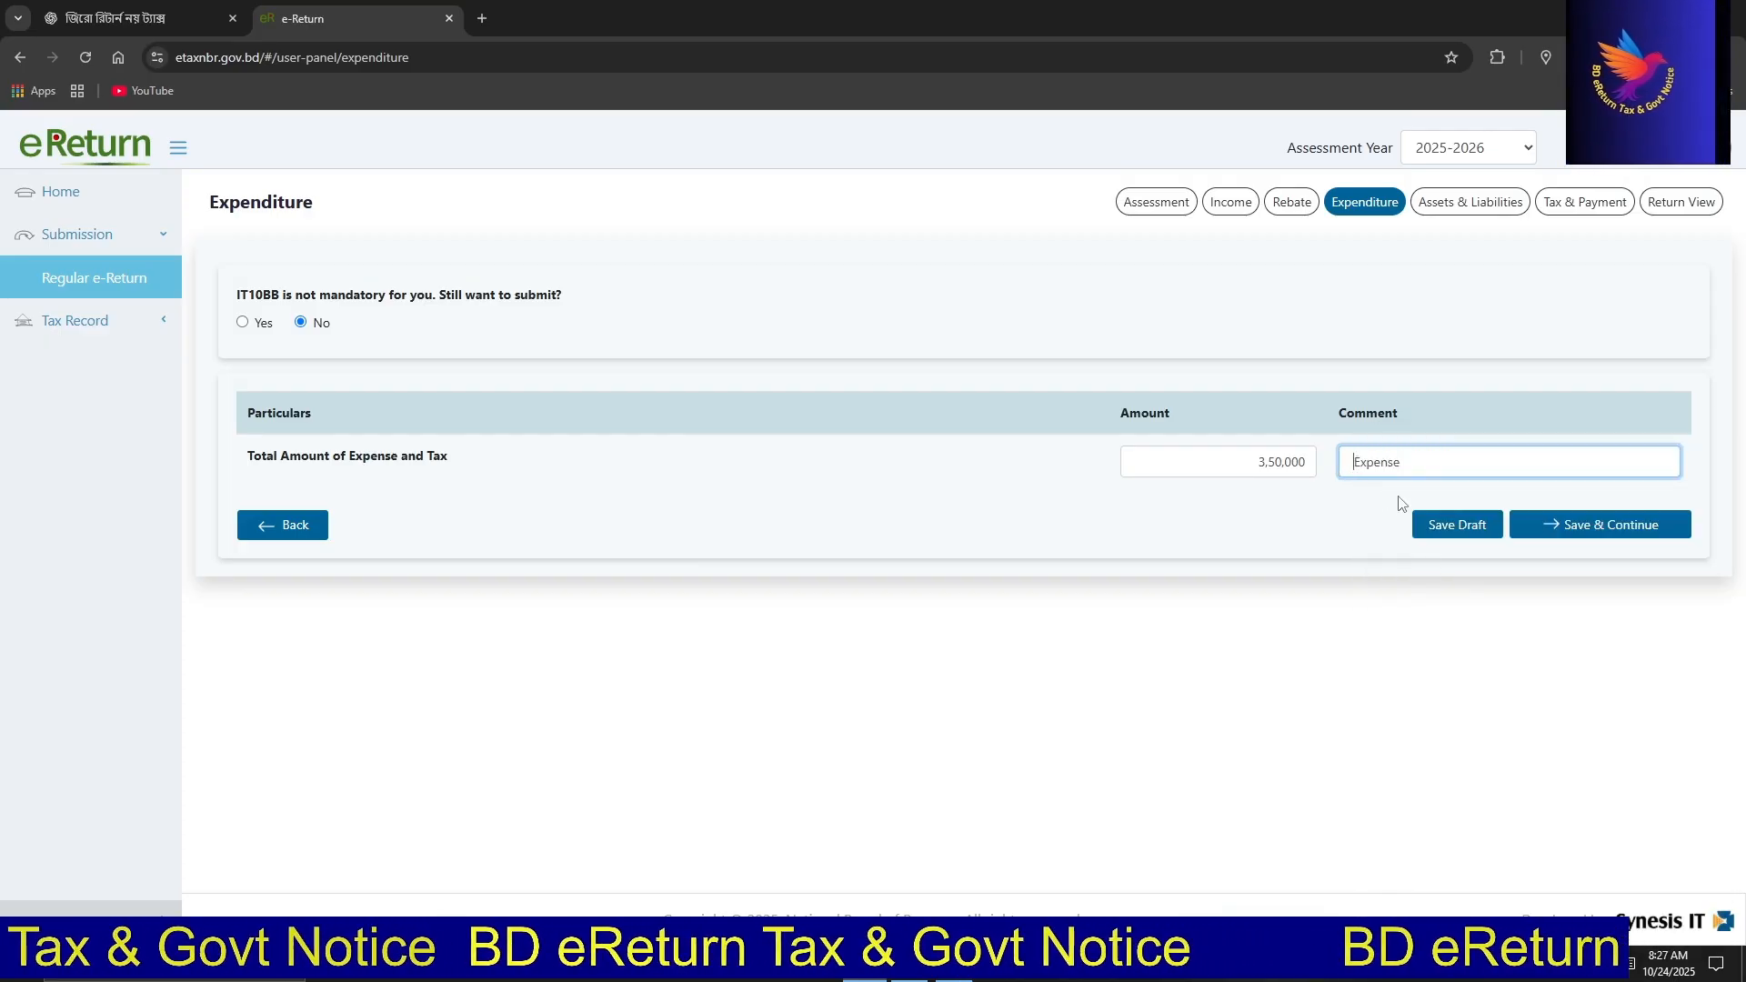
{"action": "type", "text": "A"}
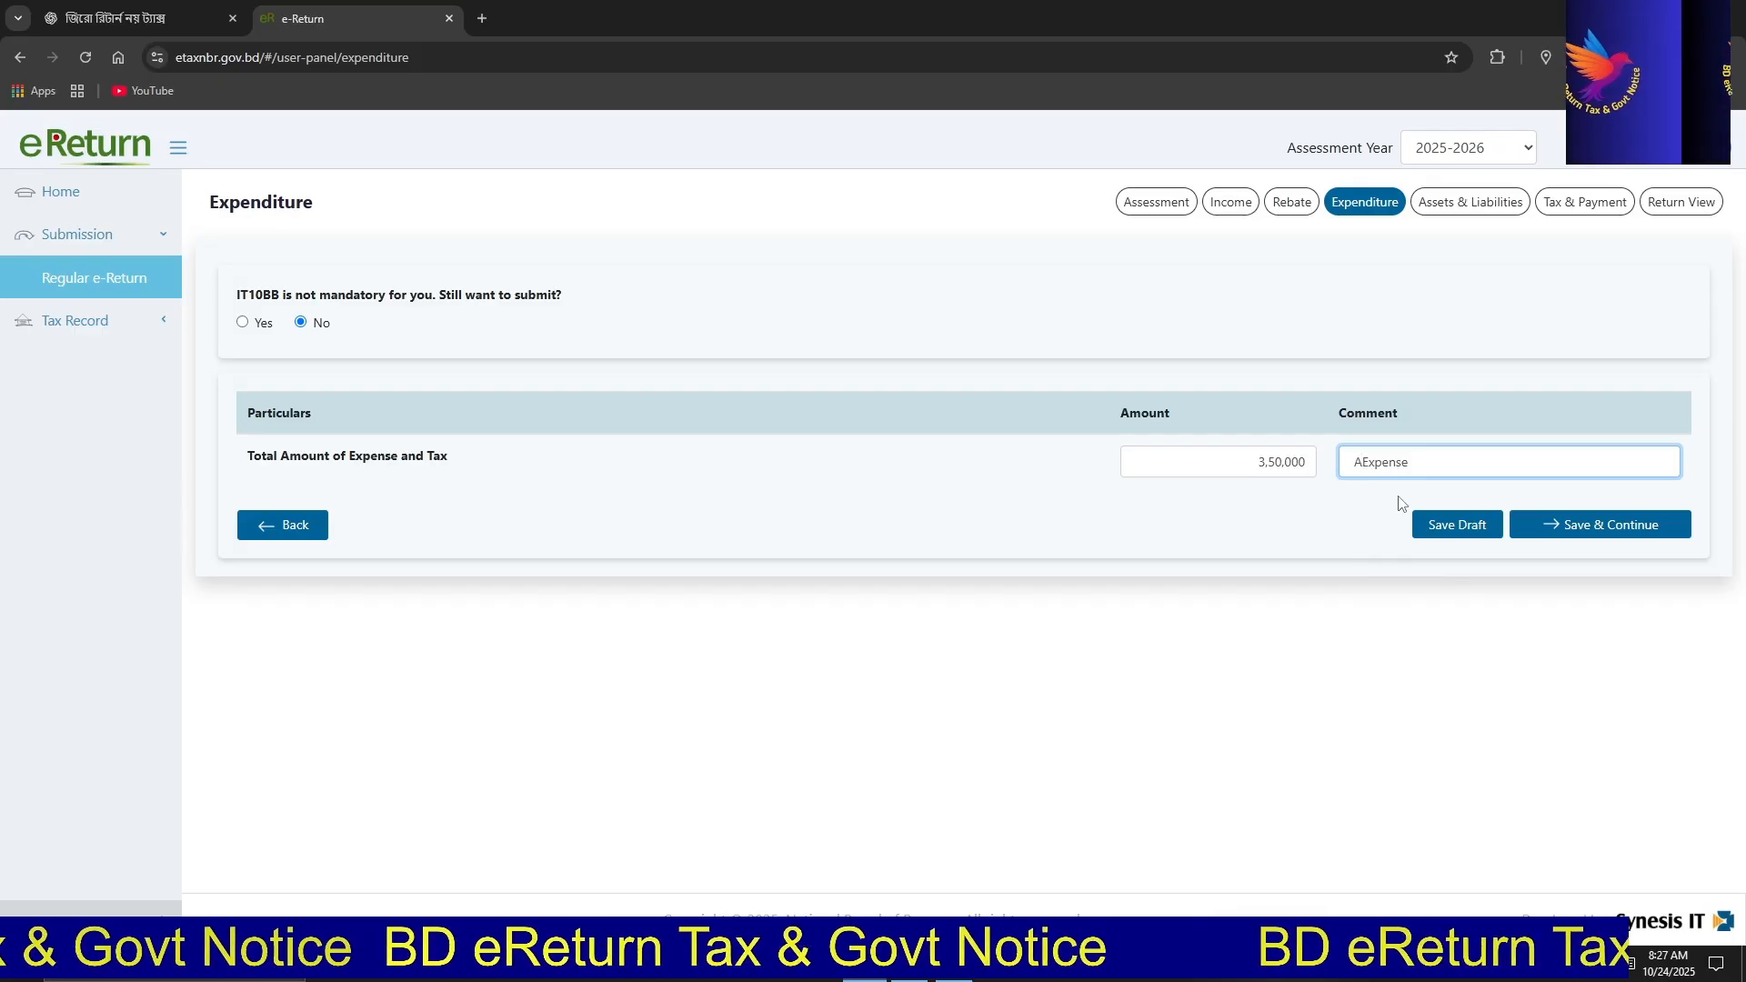
{"action": "type", "text": "ll"}
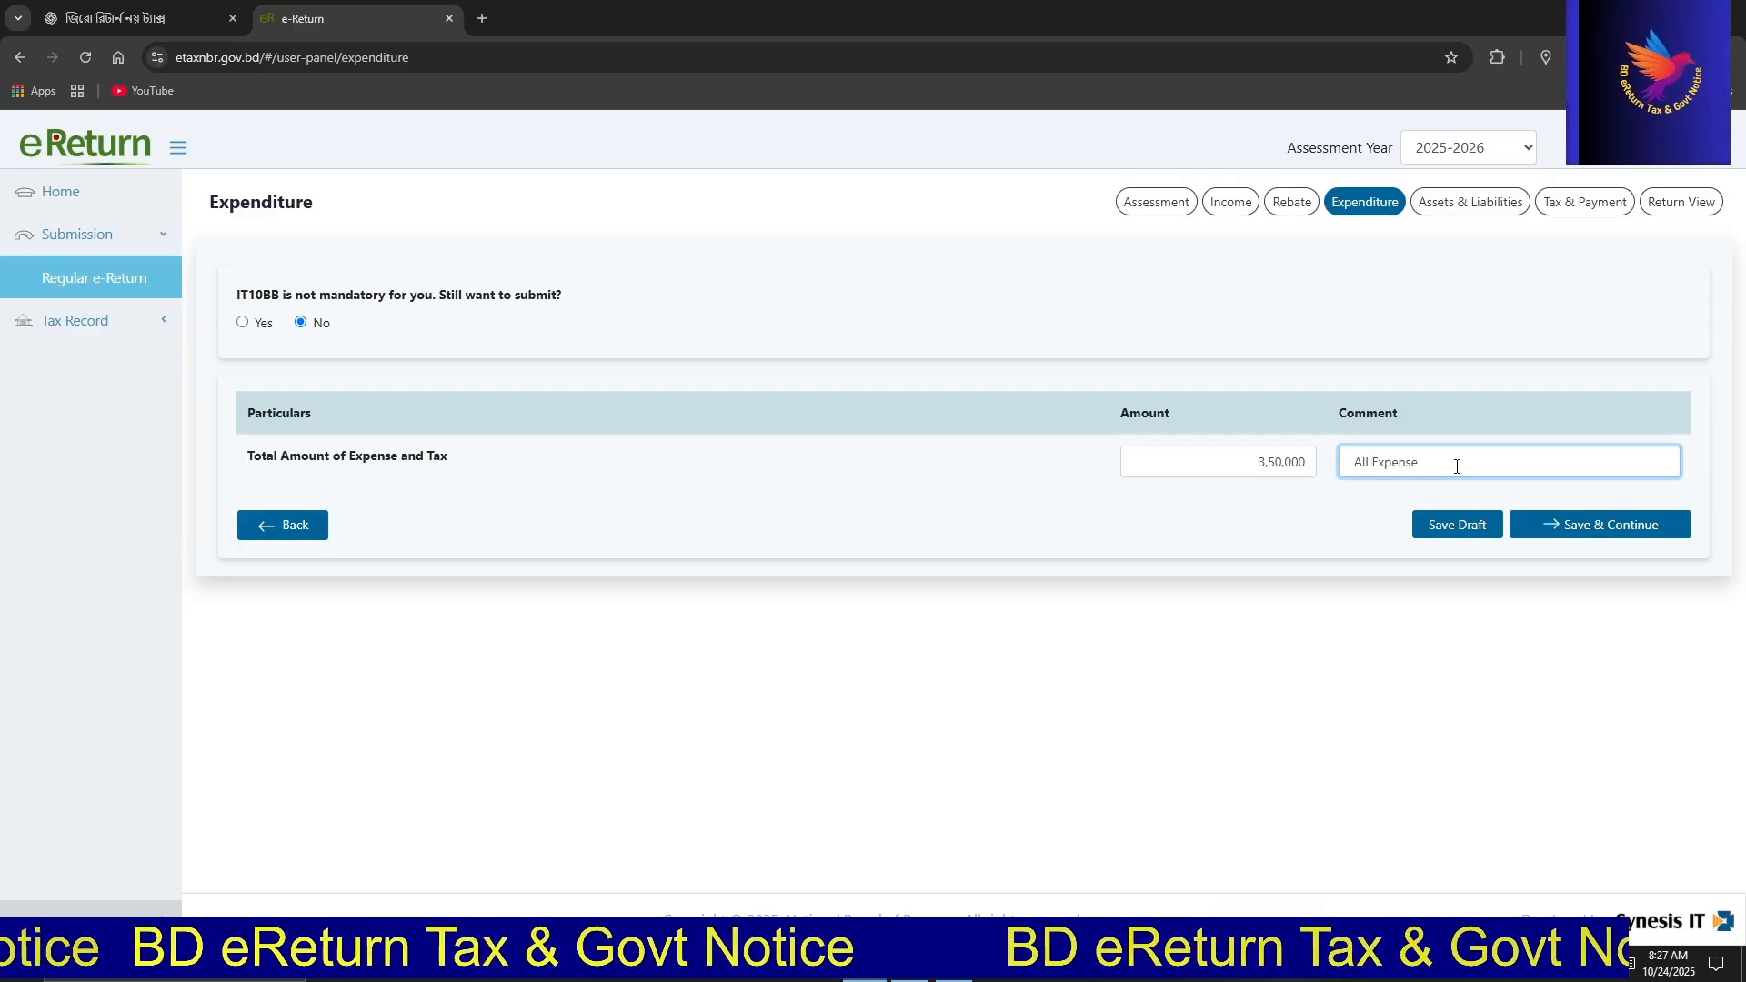
Save the expenditure, import 2024-2025 assets, and tick Non-Agricultural Property
{"action": "left_click", "coordinate": [1626, 533]}
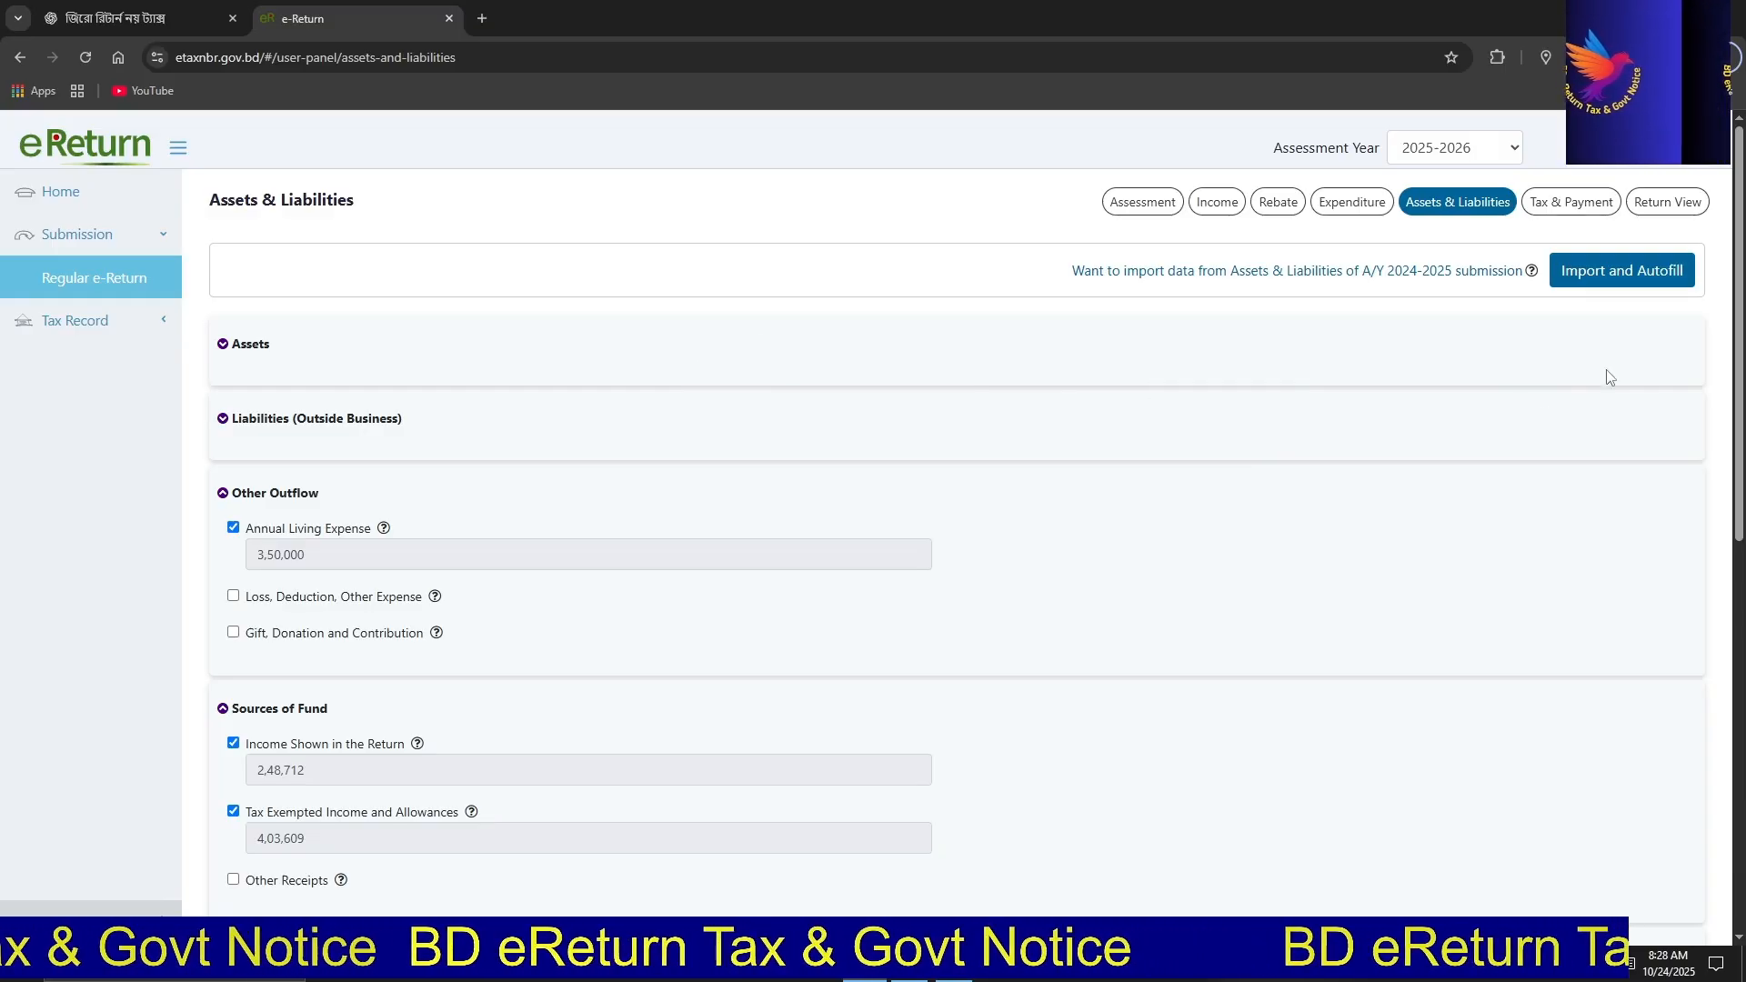
{"action": "left_click", "coordinate": [1625, 277]}
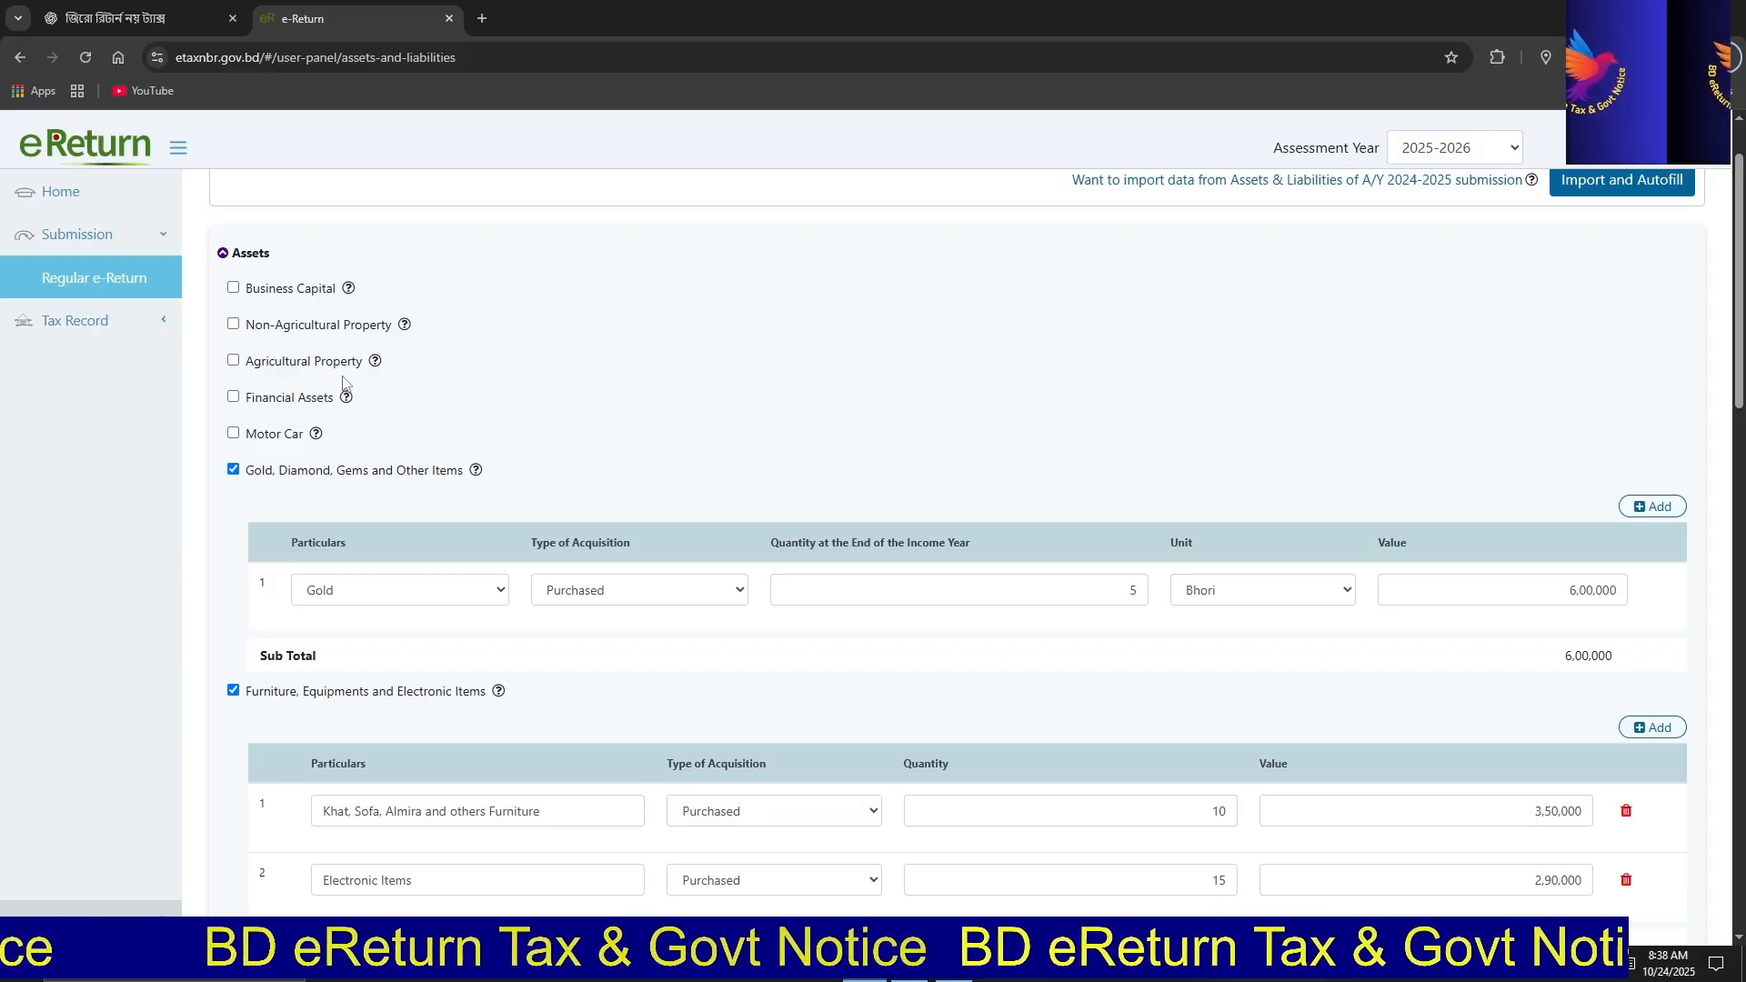
{"action": "left_click", "coordinate": [233, 325]}
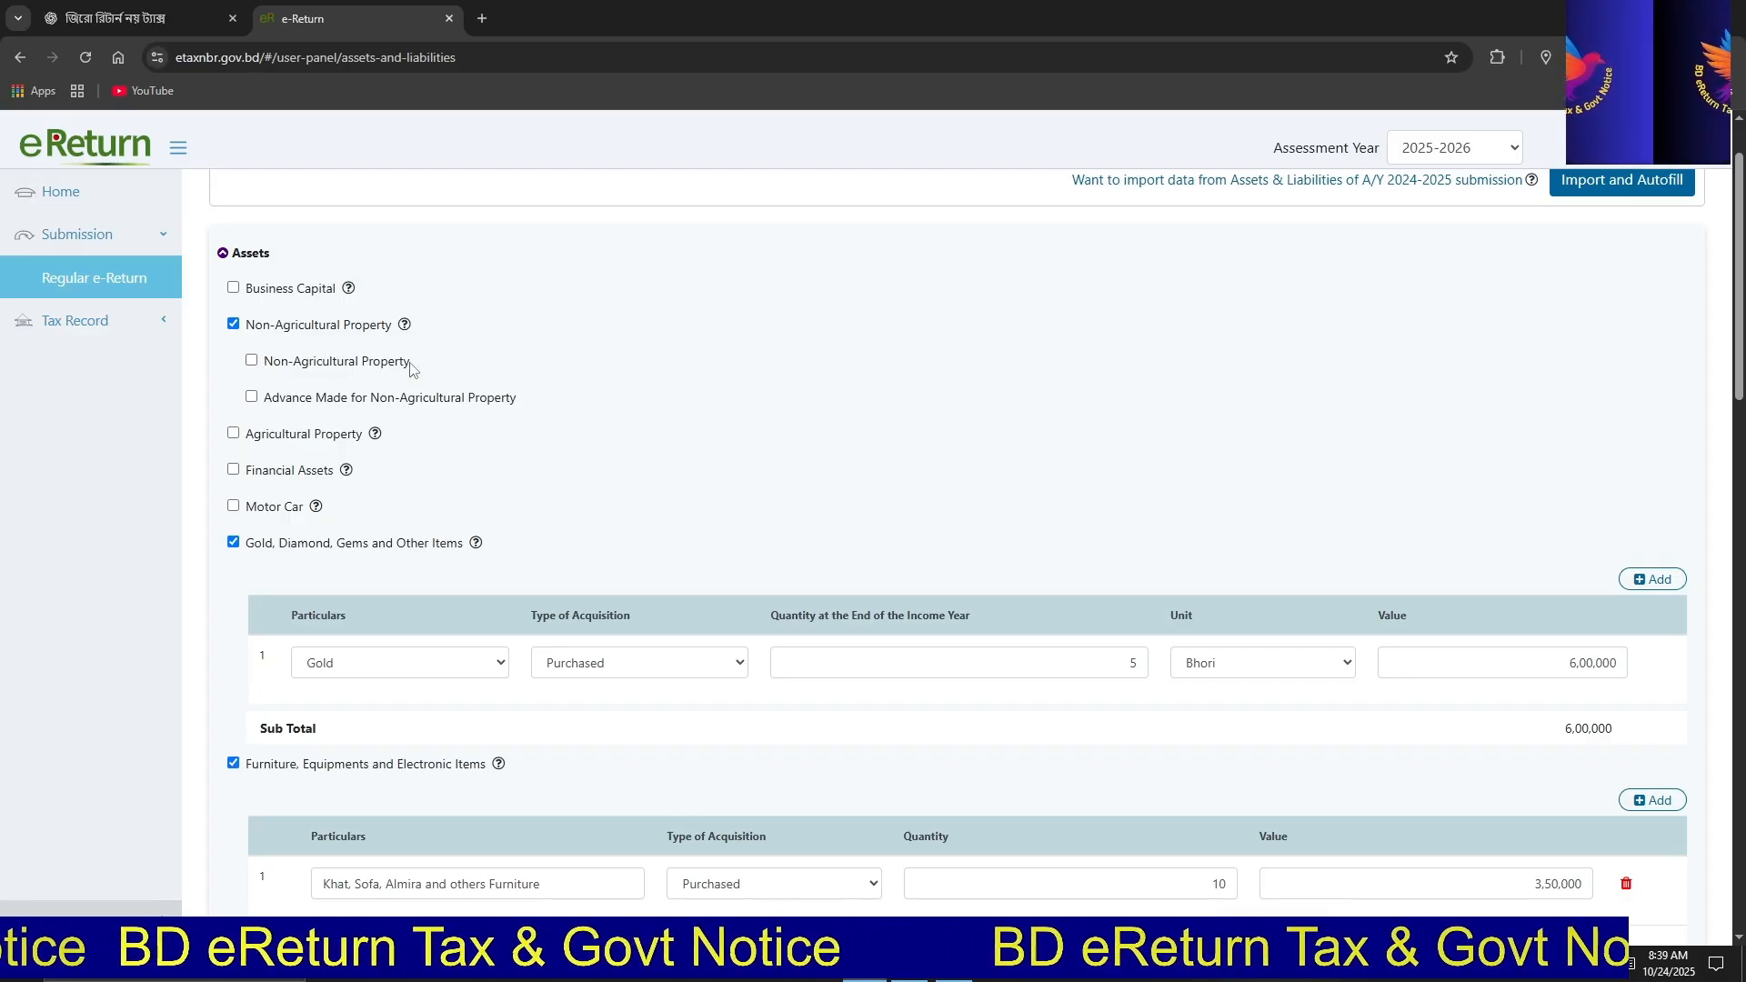
Add a Non-Agricultural Property row and enter the property's address as its description and location
{"action": "left_click", "coordinate": [251, 362]}
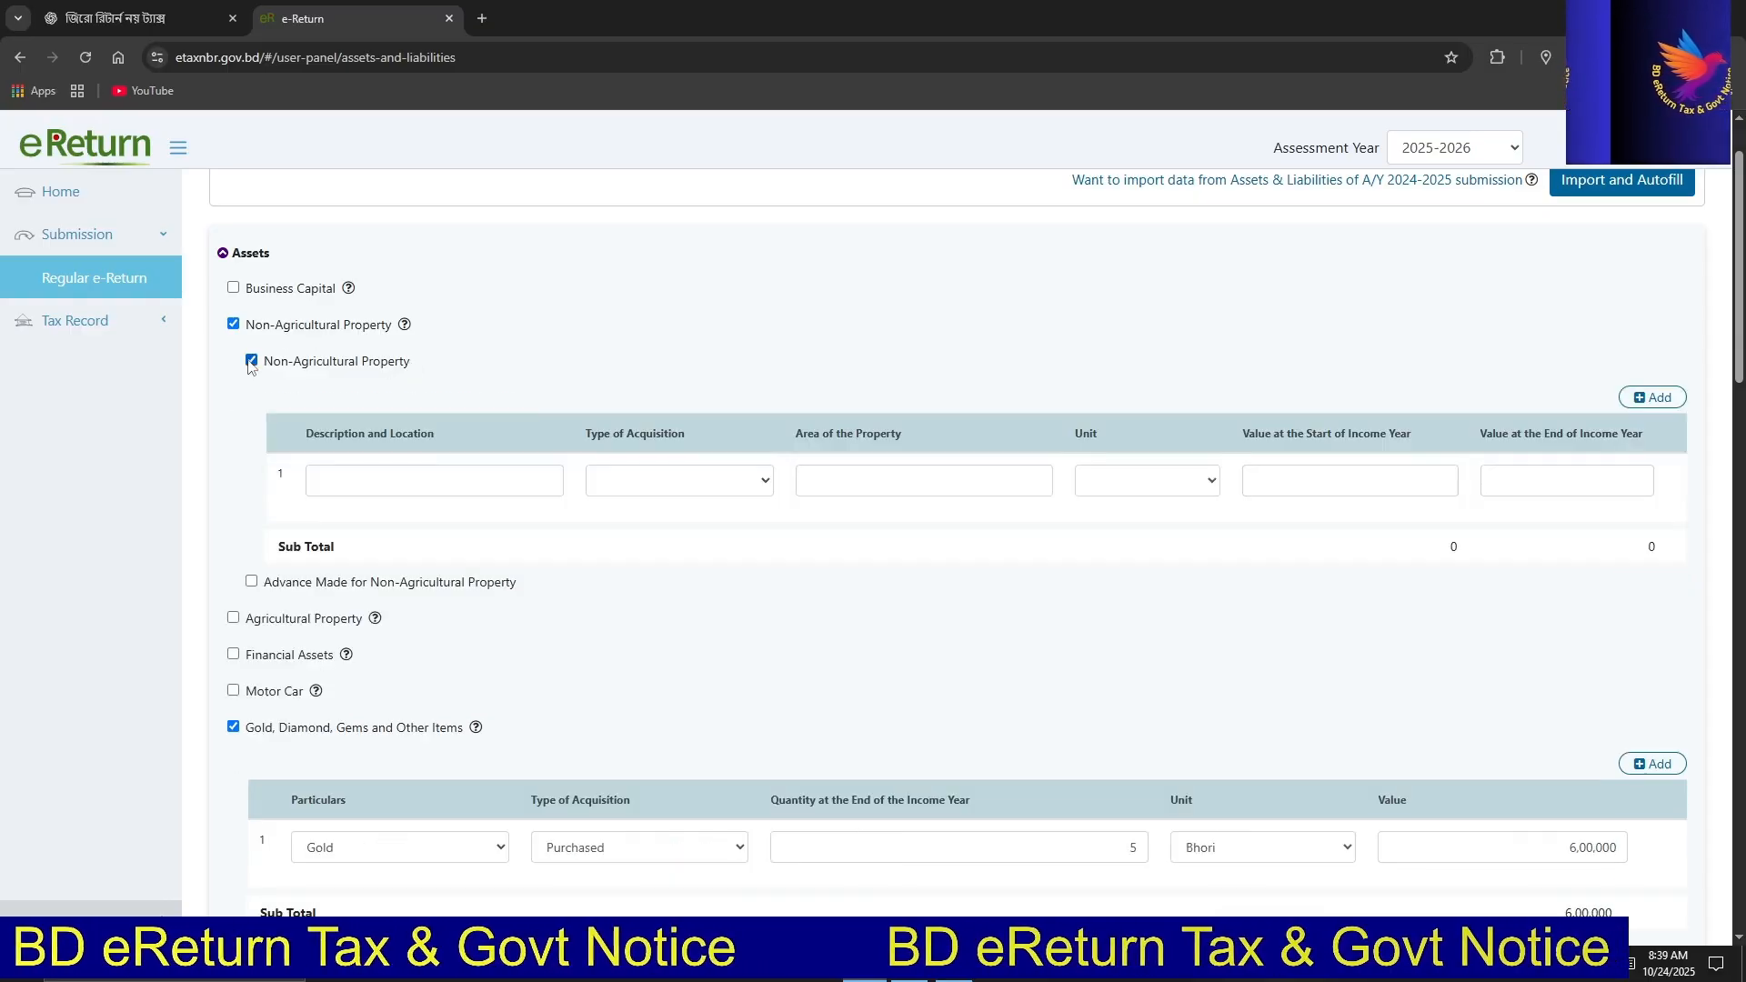
{"action": "left_click", "coordinate": [440, 479]}
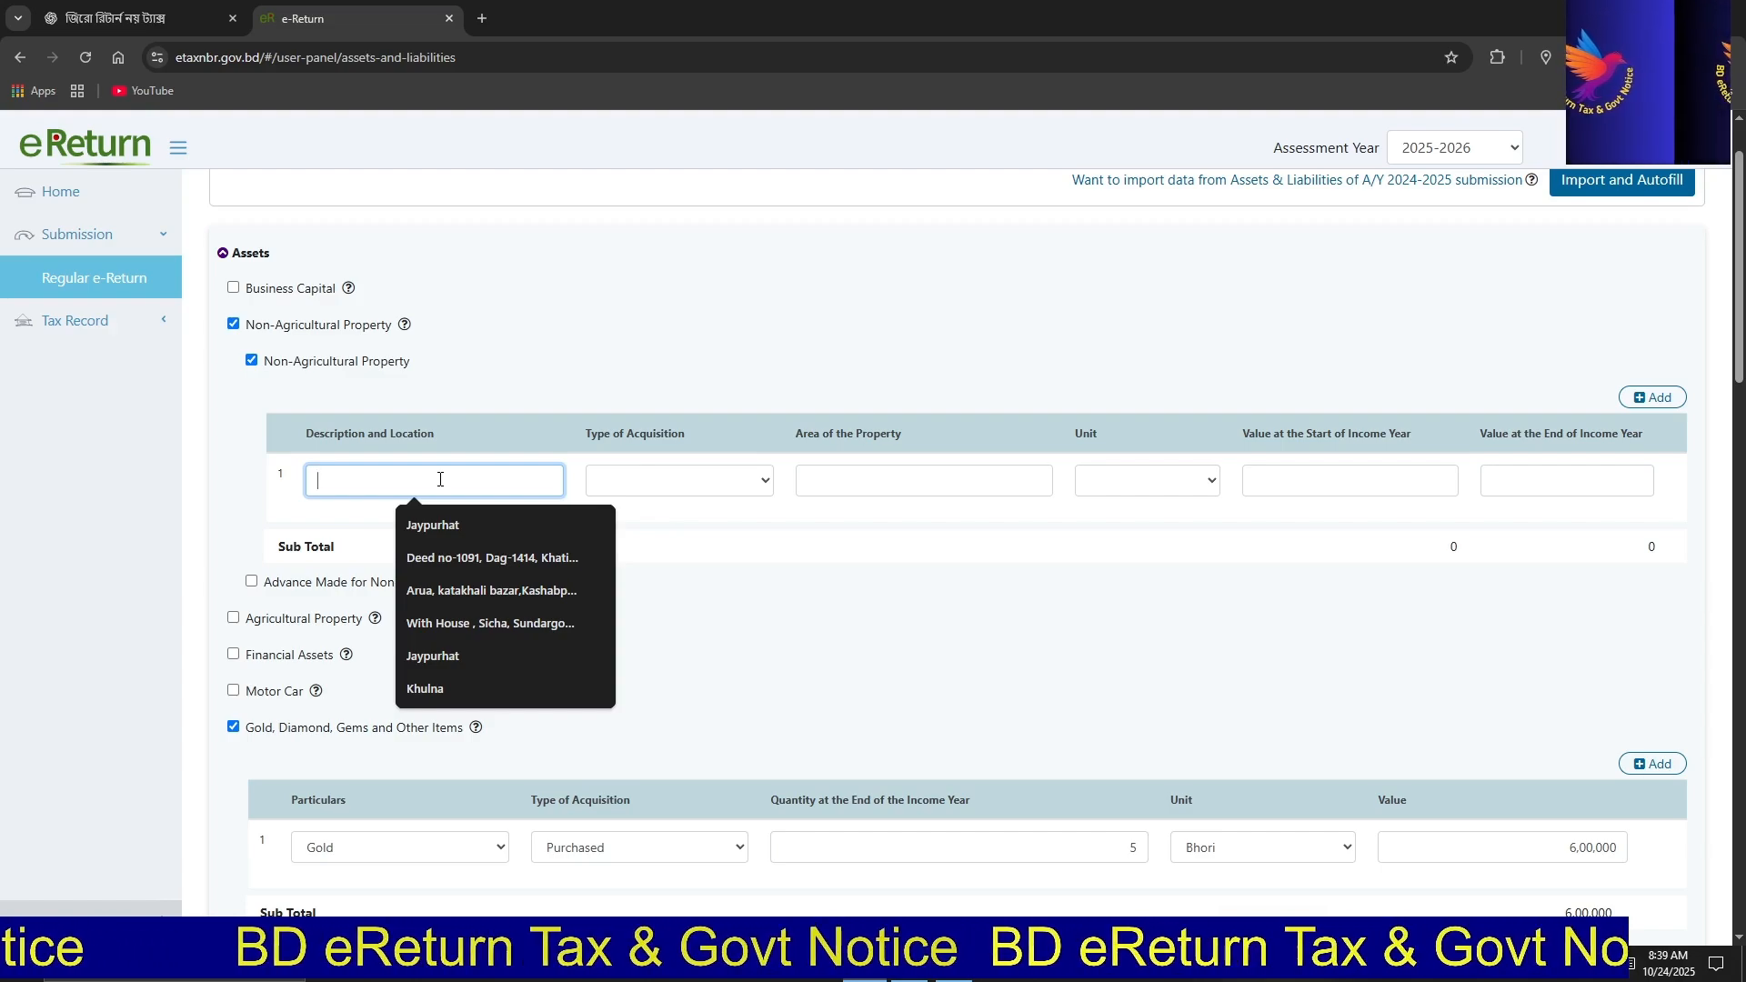
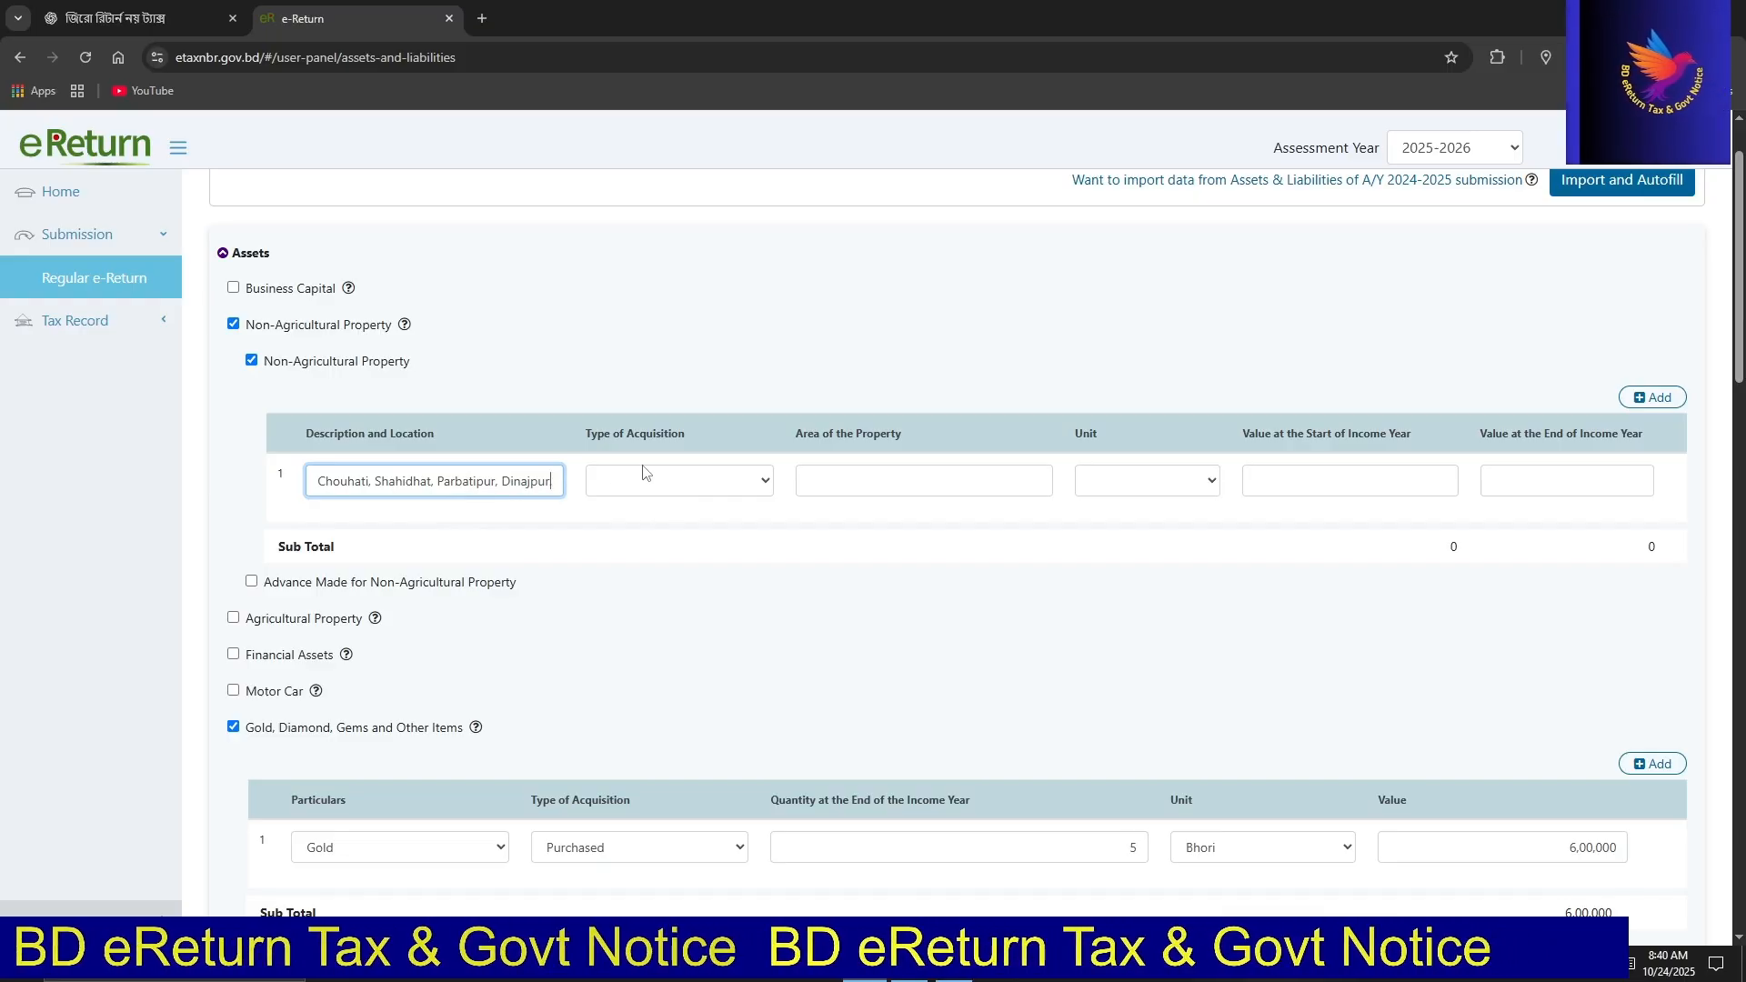
Set the property to Inheritance, area 5 decimal, with start and end values of 0
{"action": "left_click", "coordinate": [768, 480]}
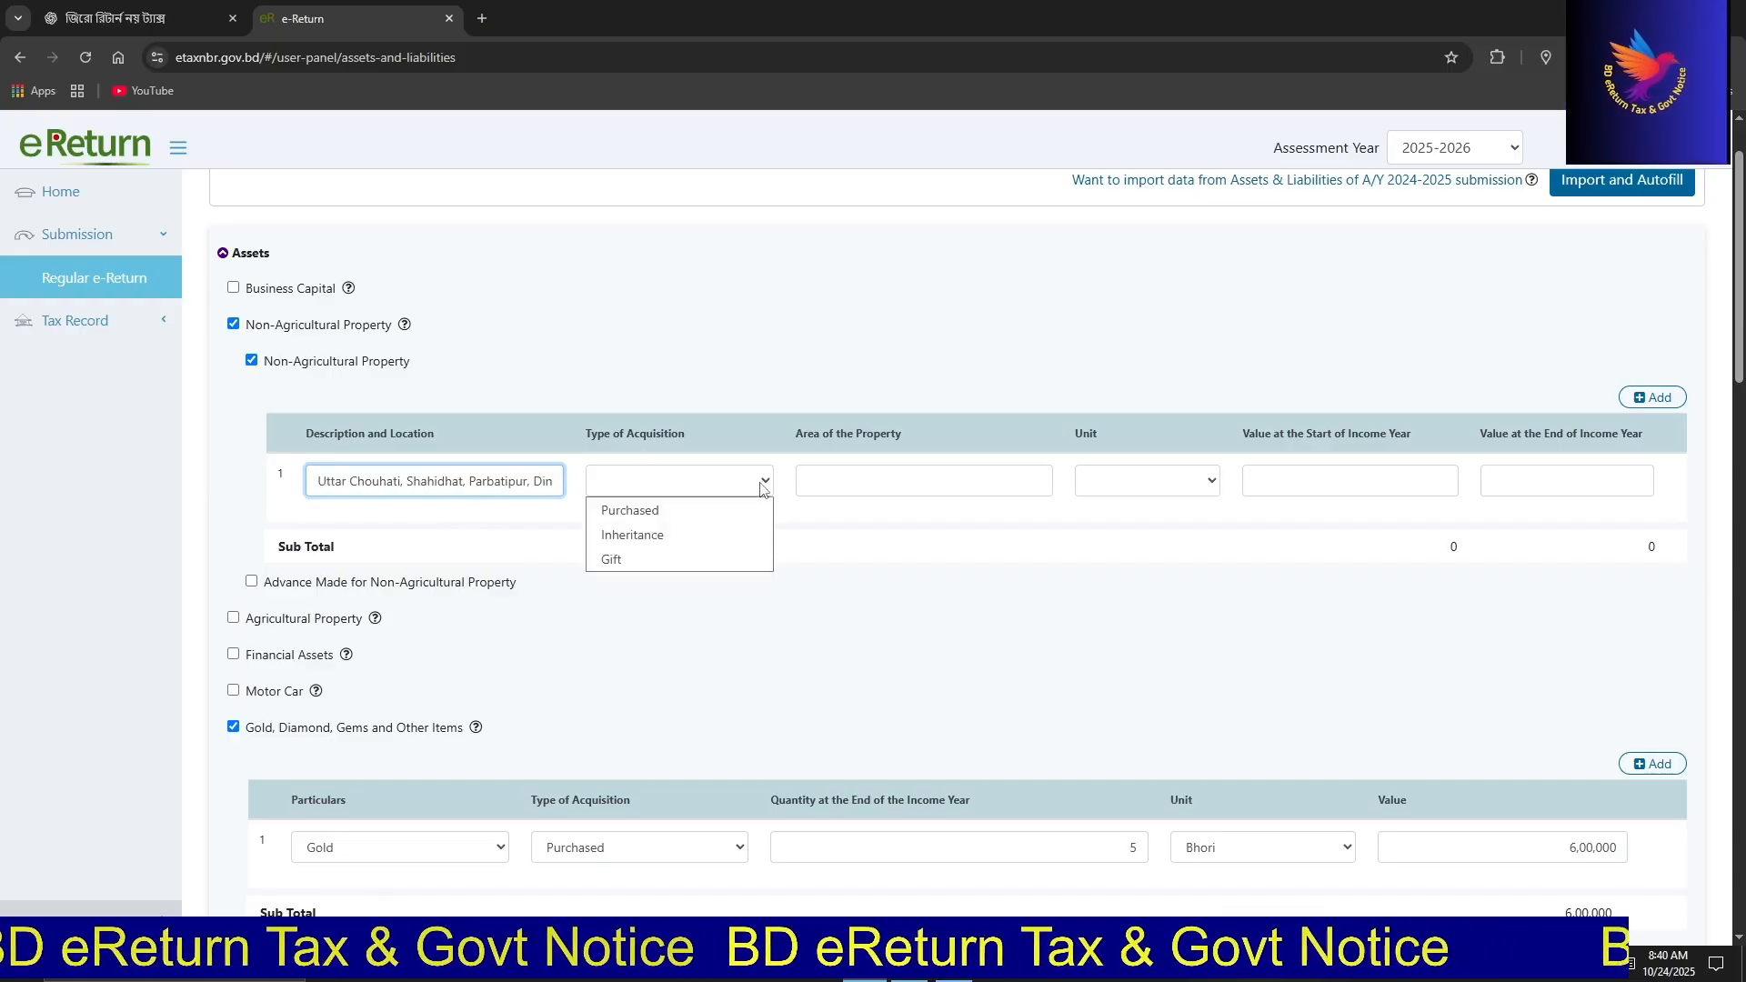
{"action": "left_click", "coordinate": [704, 536]}
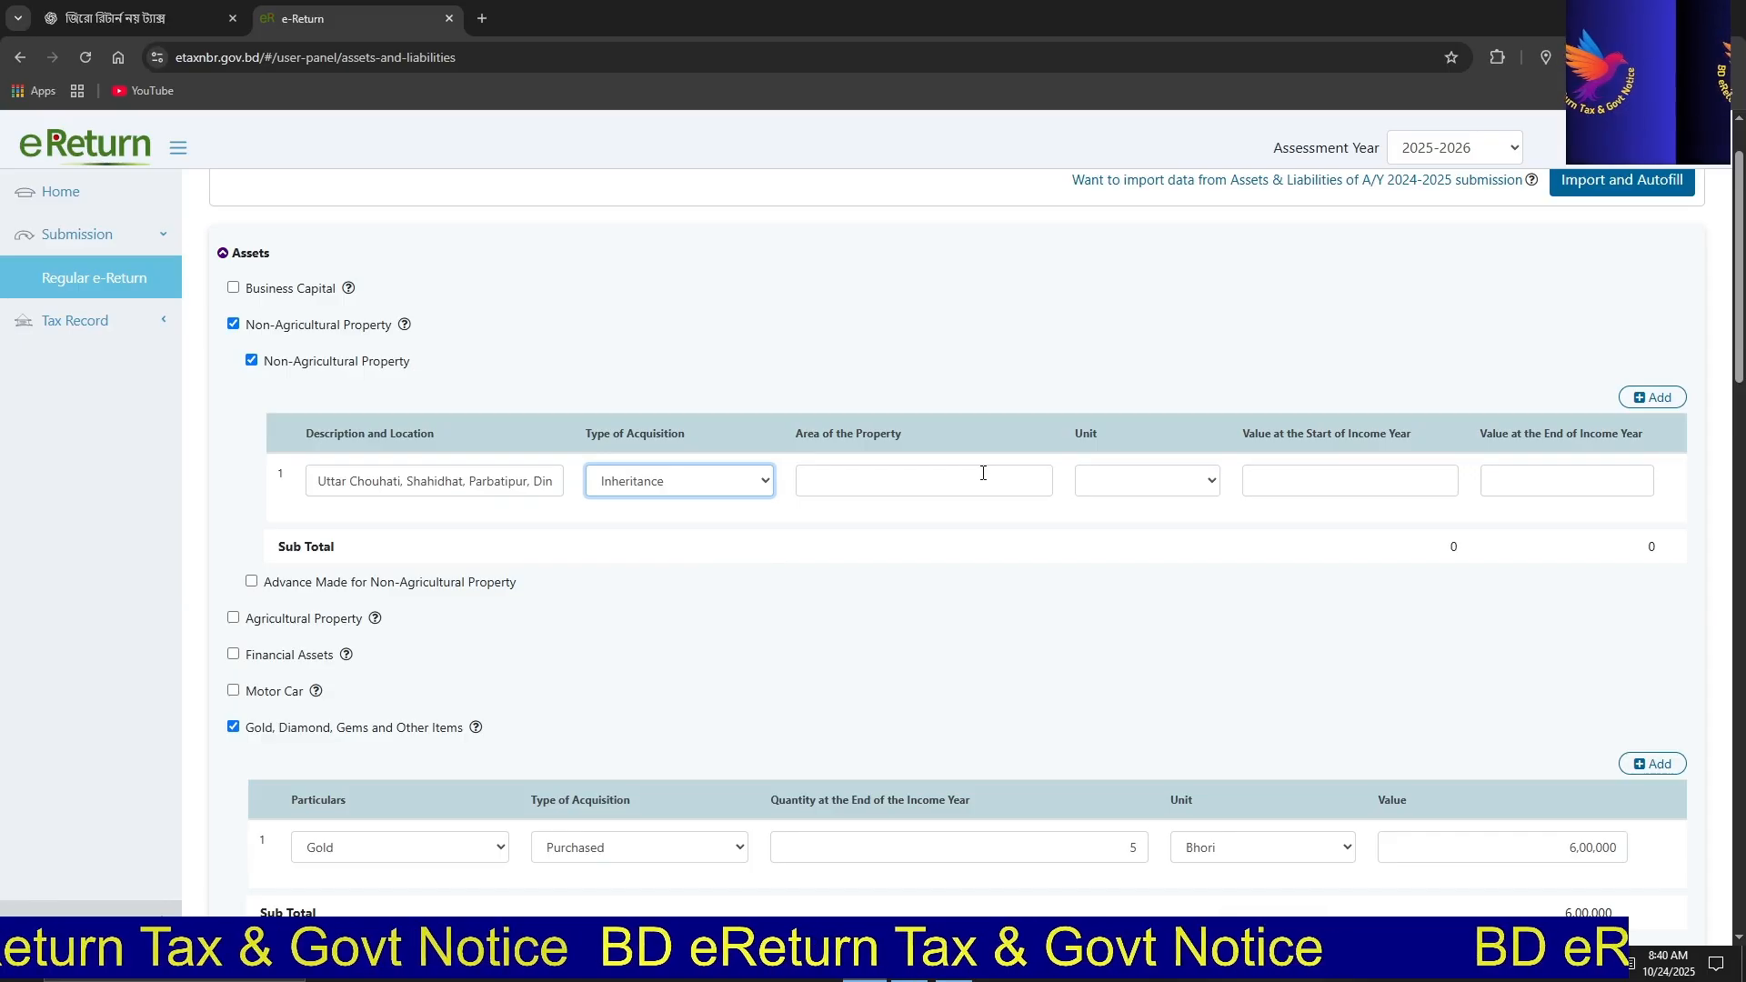
{"action": "left_click", "coordinate": [983, 473]}
{"action": "type", "text": "5"}
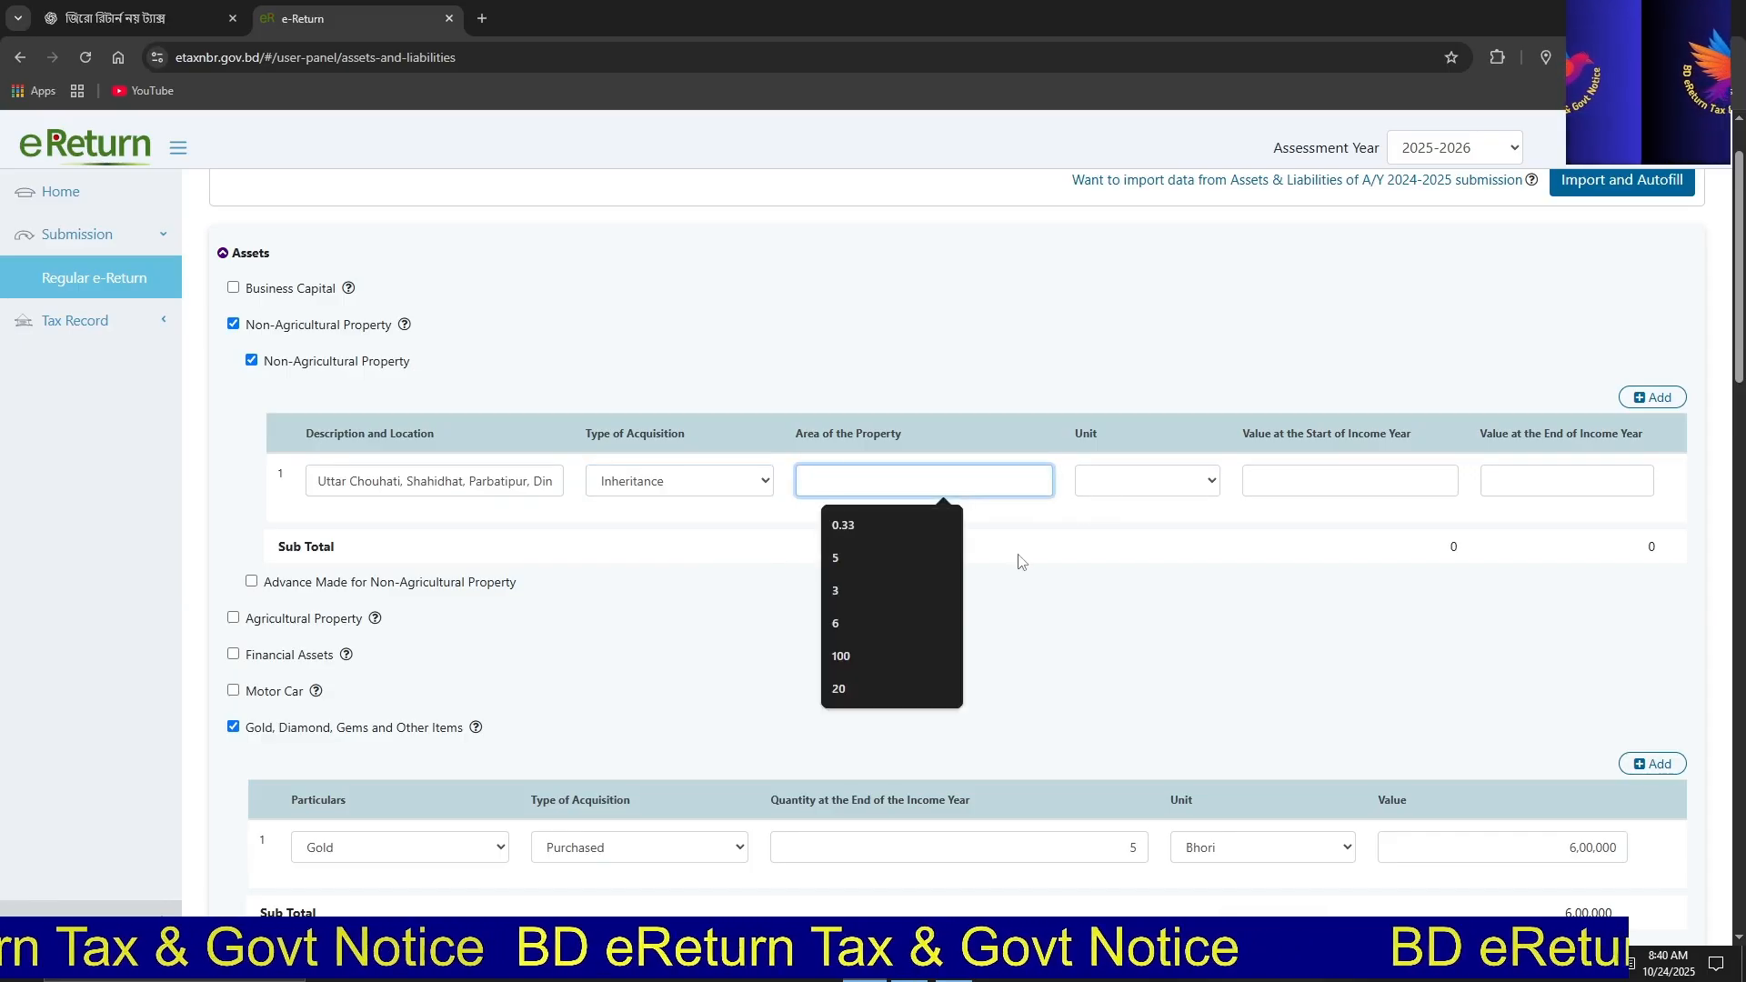
{"action": "left_click", "coordinate": [1193, 485]}
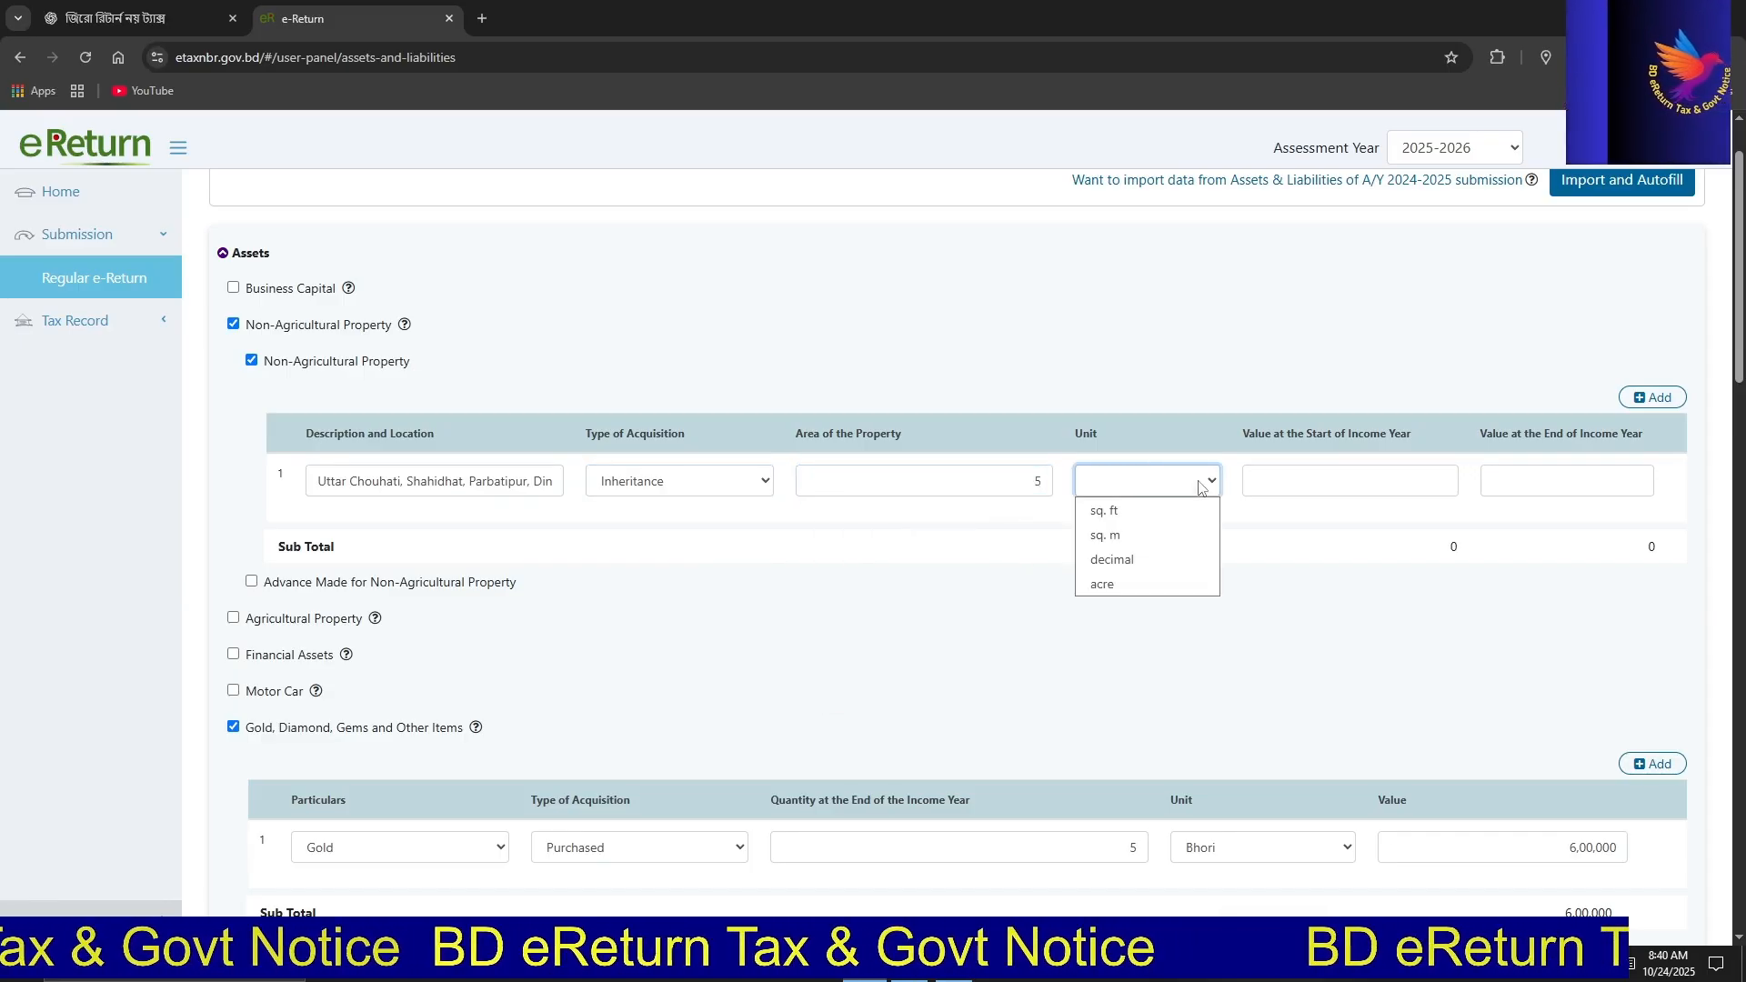
{"action": "left_click", "coordinate": [1139, 570]}
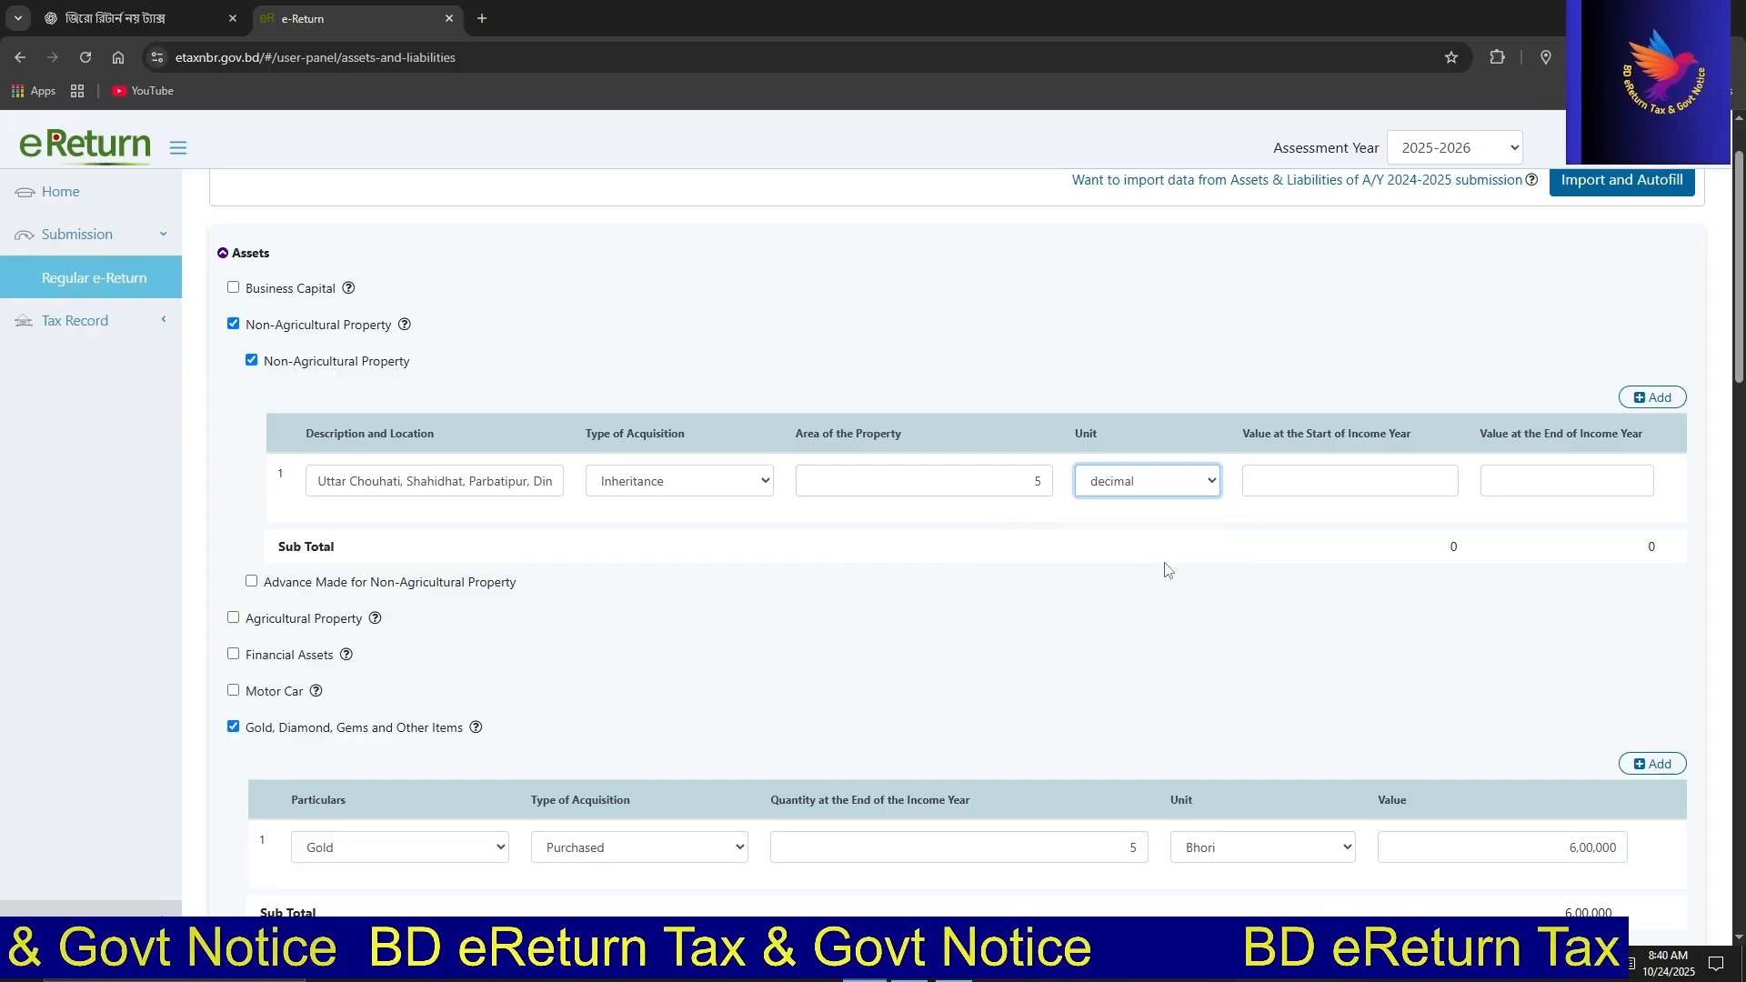
{"action": "left_click", "coordinate": [1361, 480]}
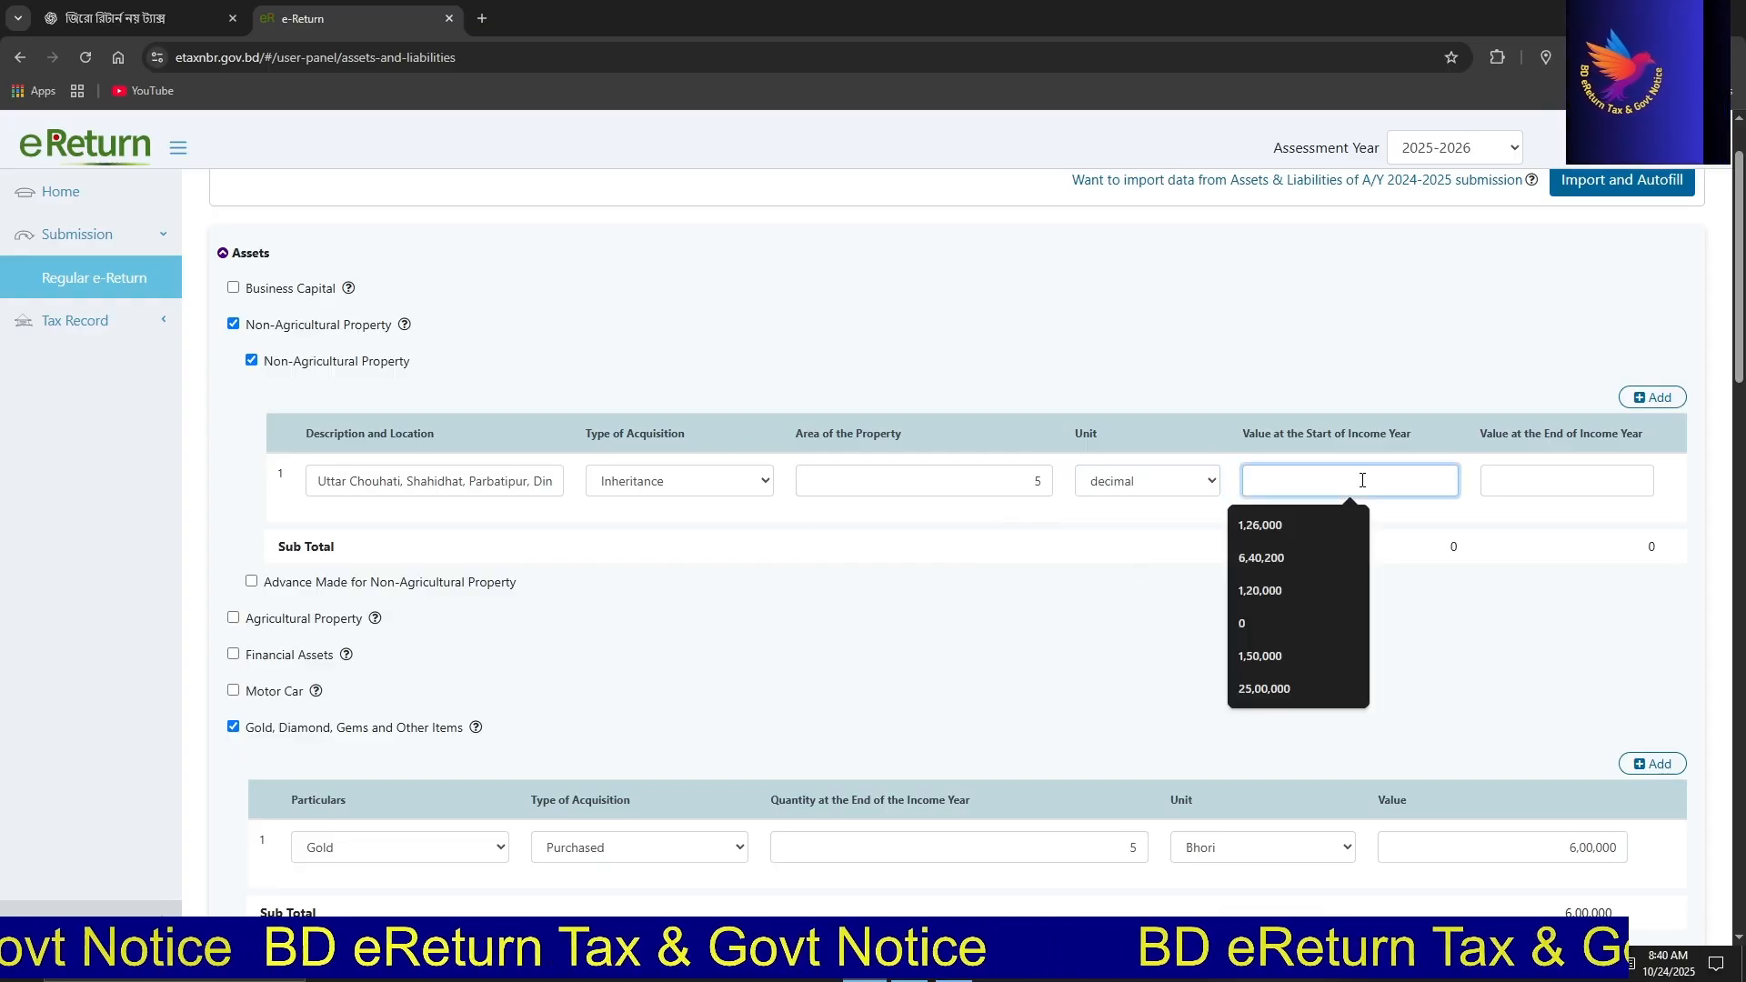
{"action": "type", "text": "0"}
{"action": "left_click", "coordinate": [1521, 479]}
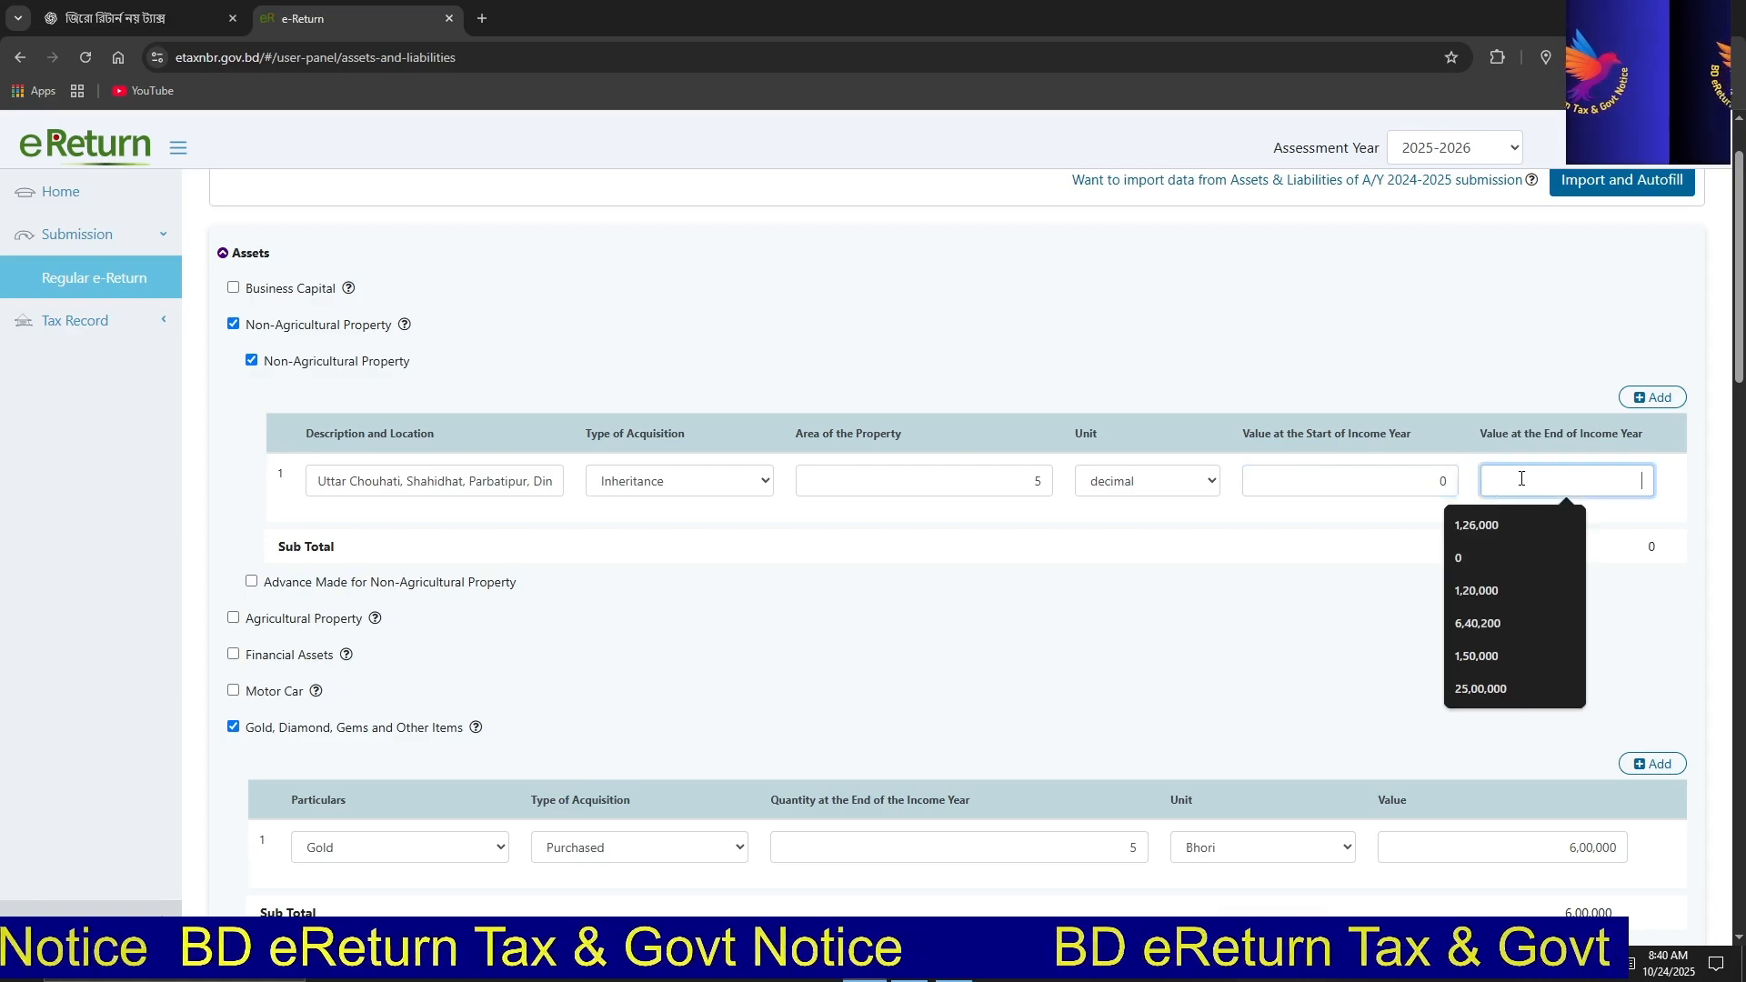
{"action": "type", "text": "0"}
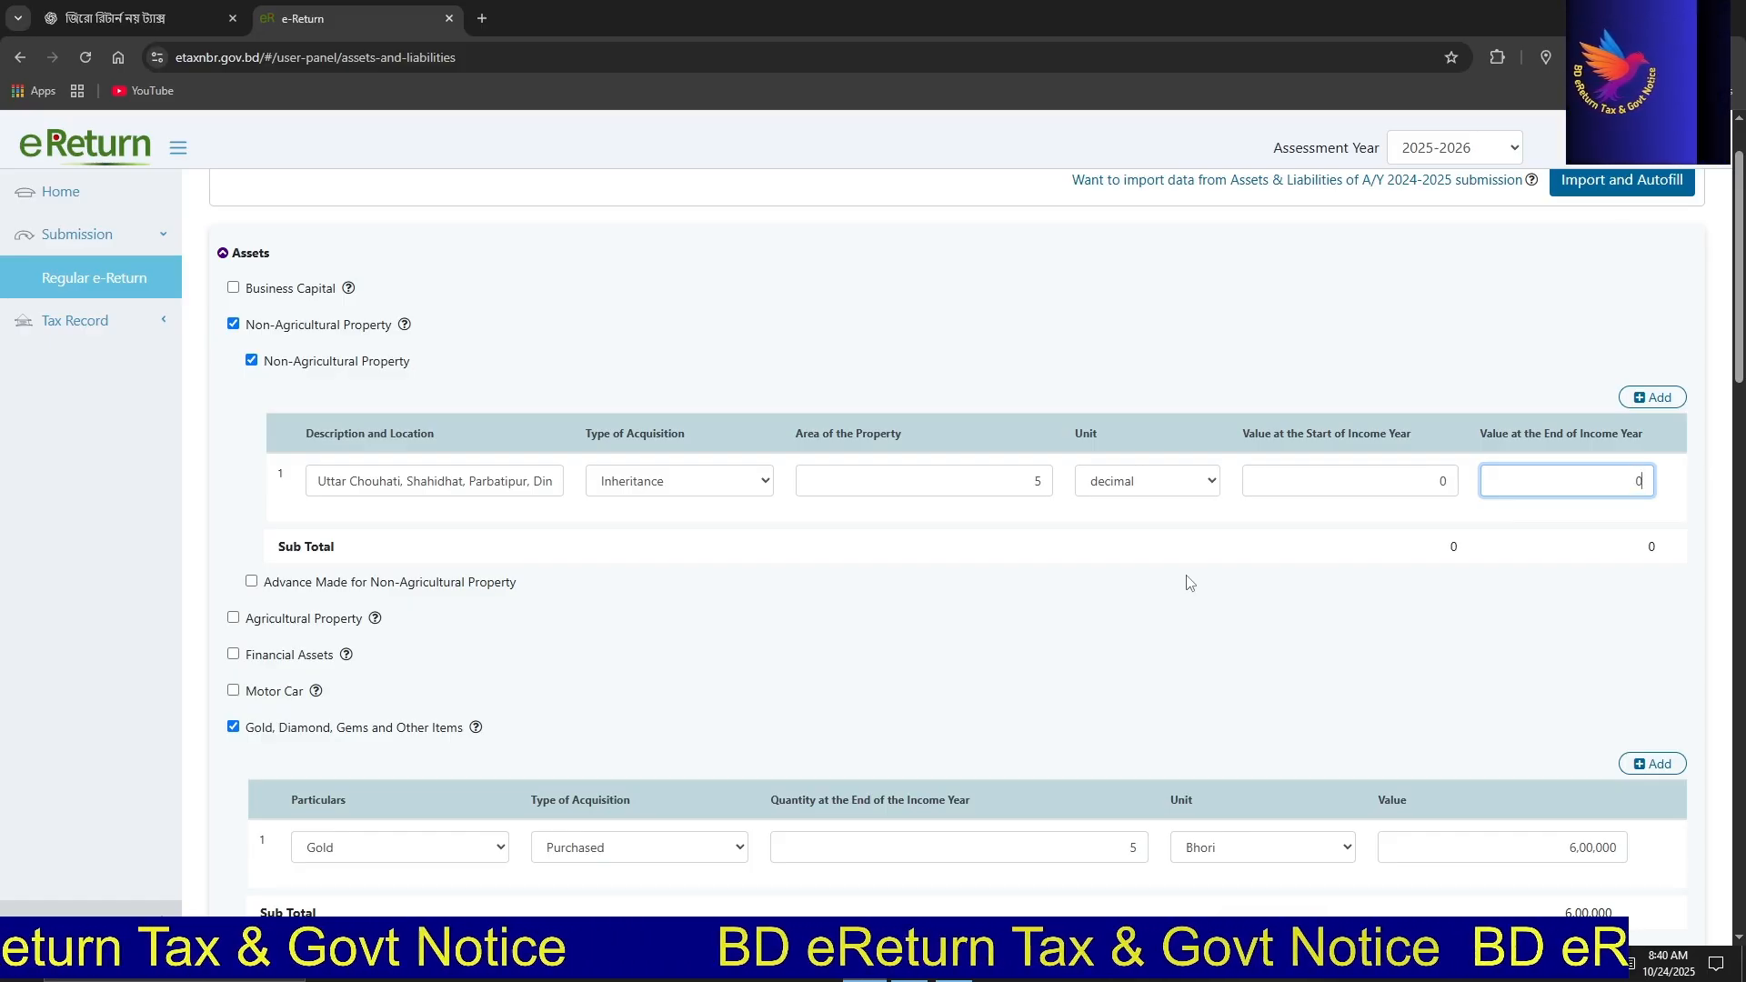
{"action": "scroll", "coordinate": [1035, 604], "scroll_direction": "down", "scroll_amount": 3}
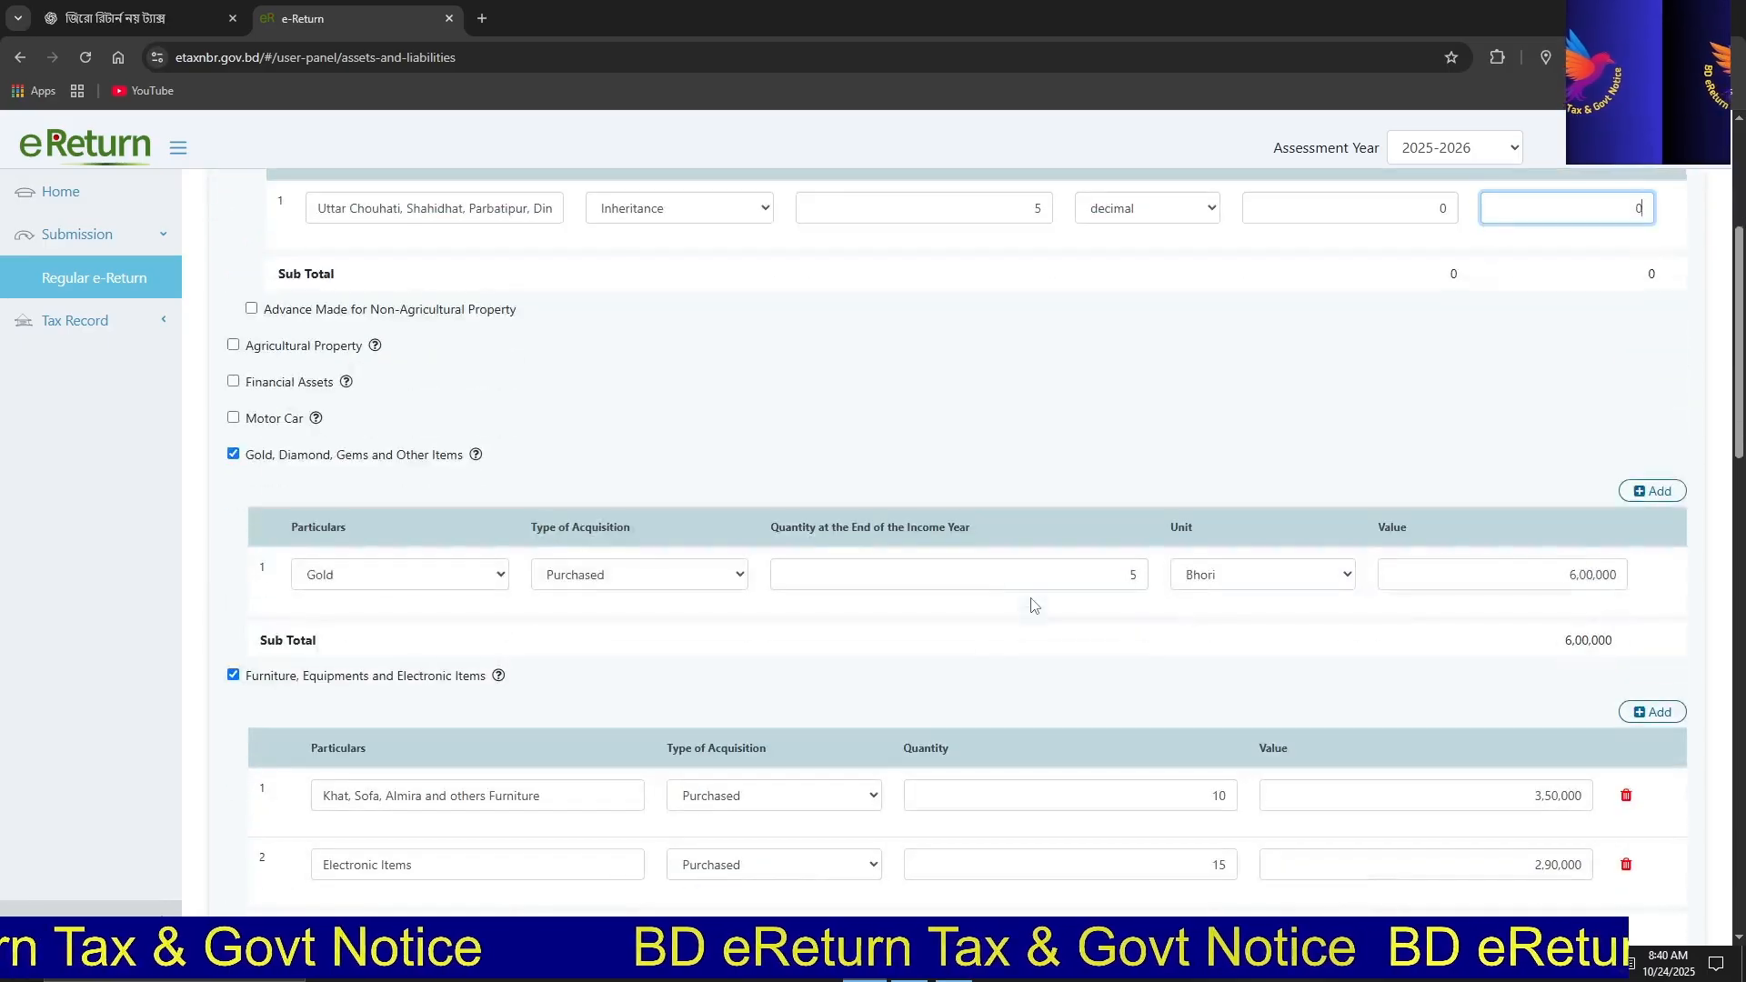
{"action": "scroll", "coordinate": [1034, 605], "scroll_direction": "up", "scroll_amount": 3}
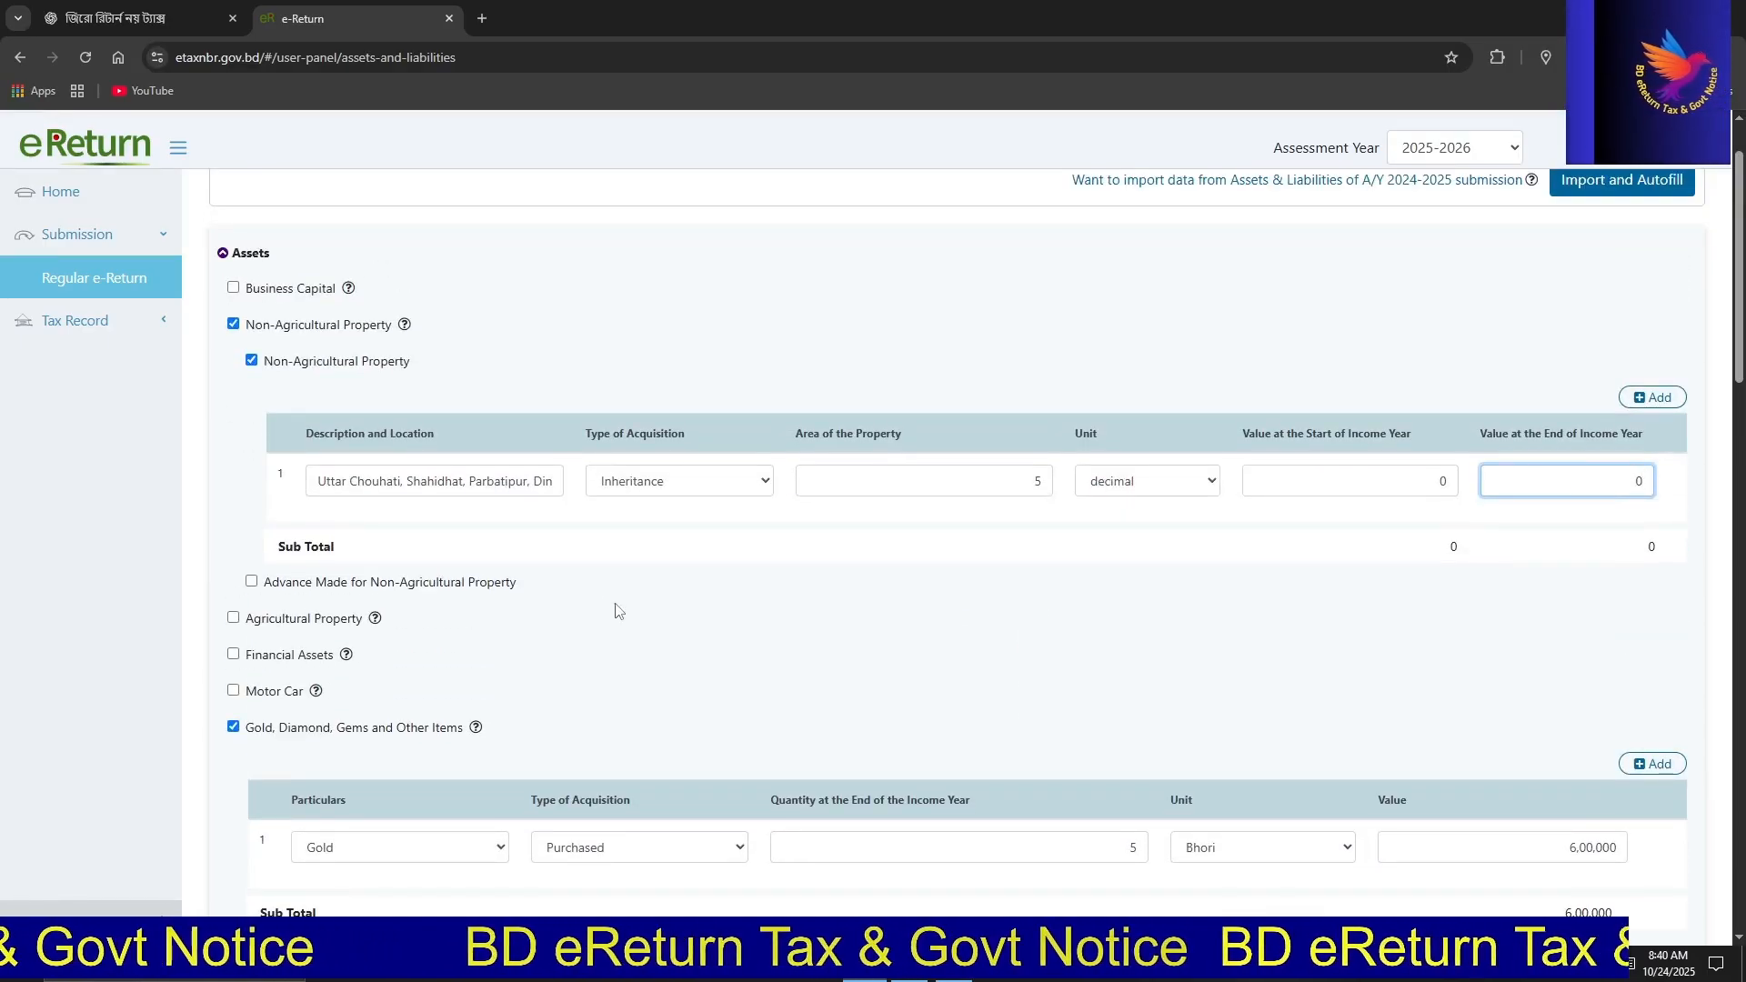
{"action": "scroll", "coordinate": [1395, 577], "scroll_direction": "down", "scroll_amount": 3}
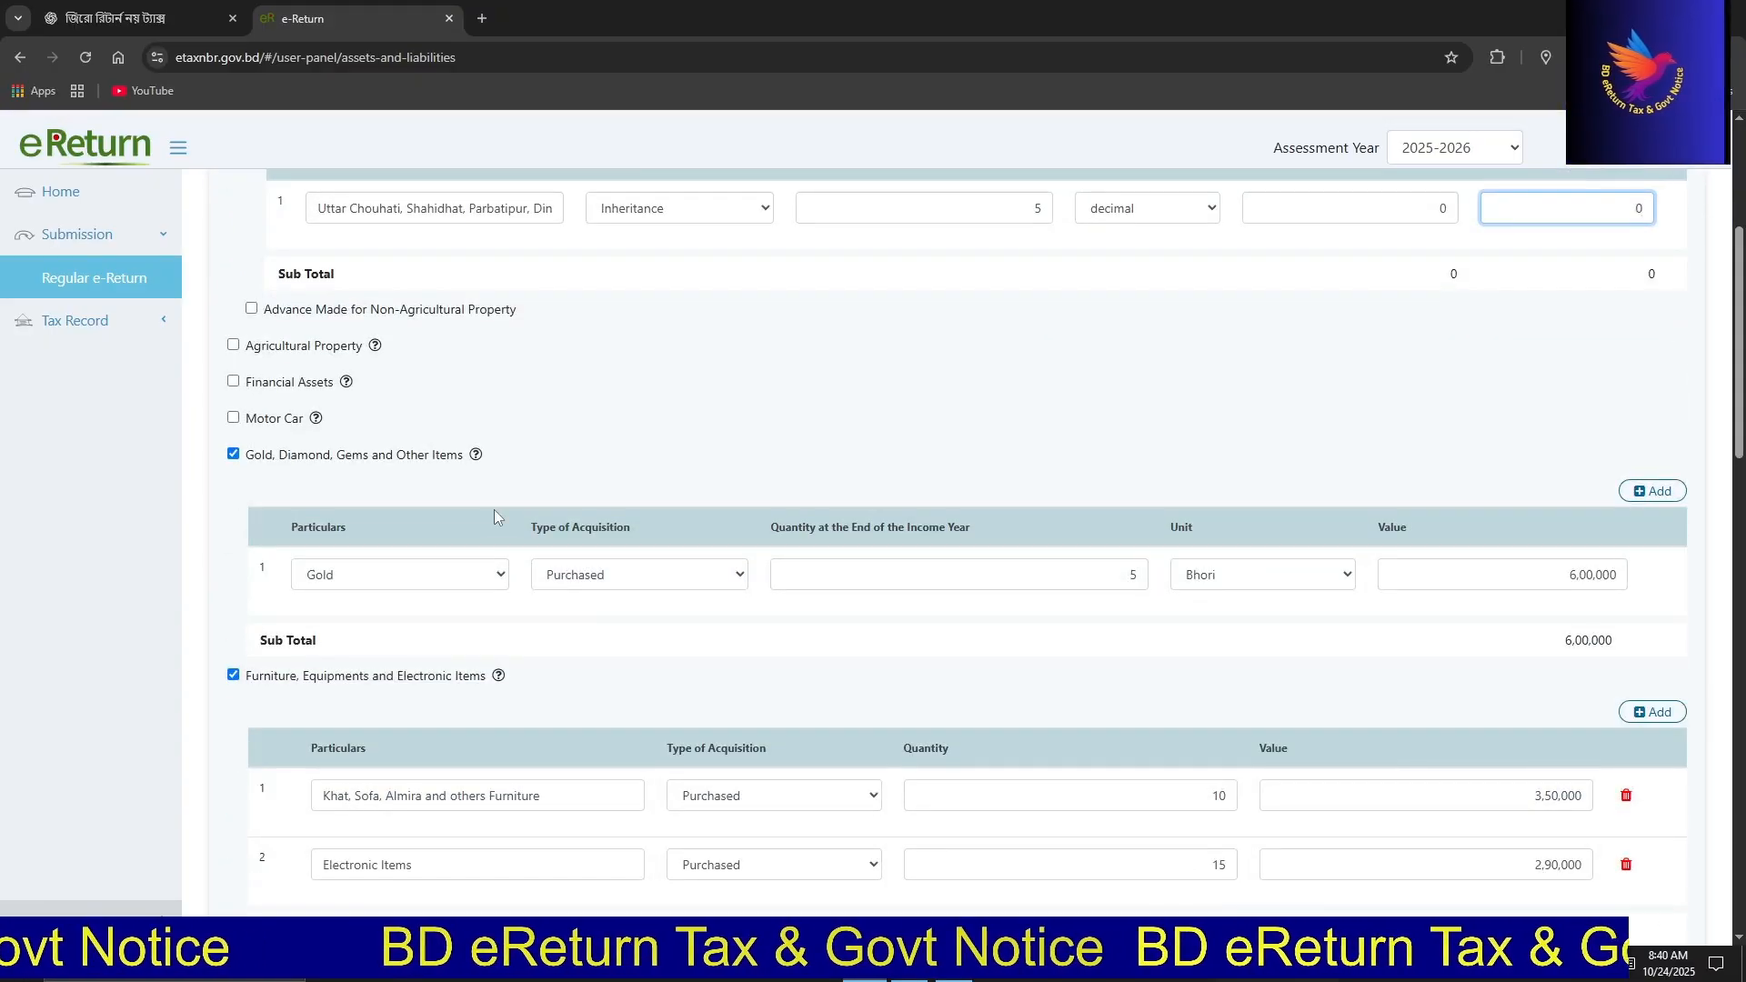
{"action": "scroll", "coordinate": [493, 576], "scroll_direction": "down", "scroll_amount": 2}
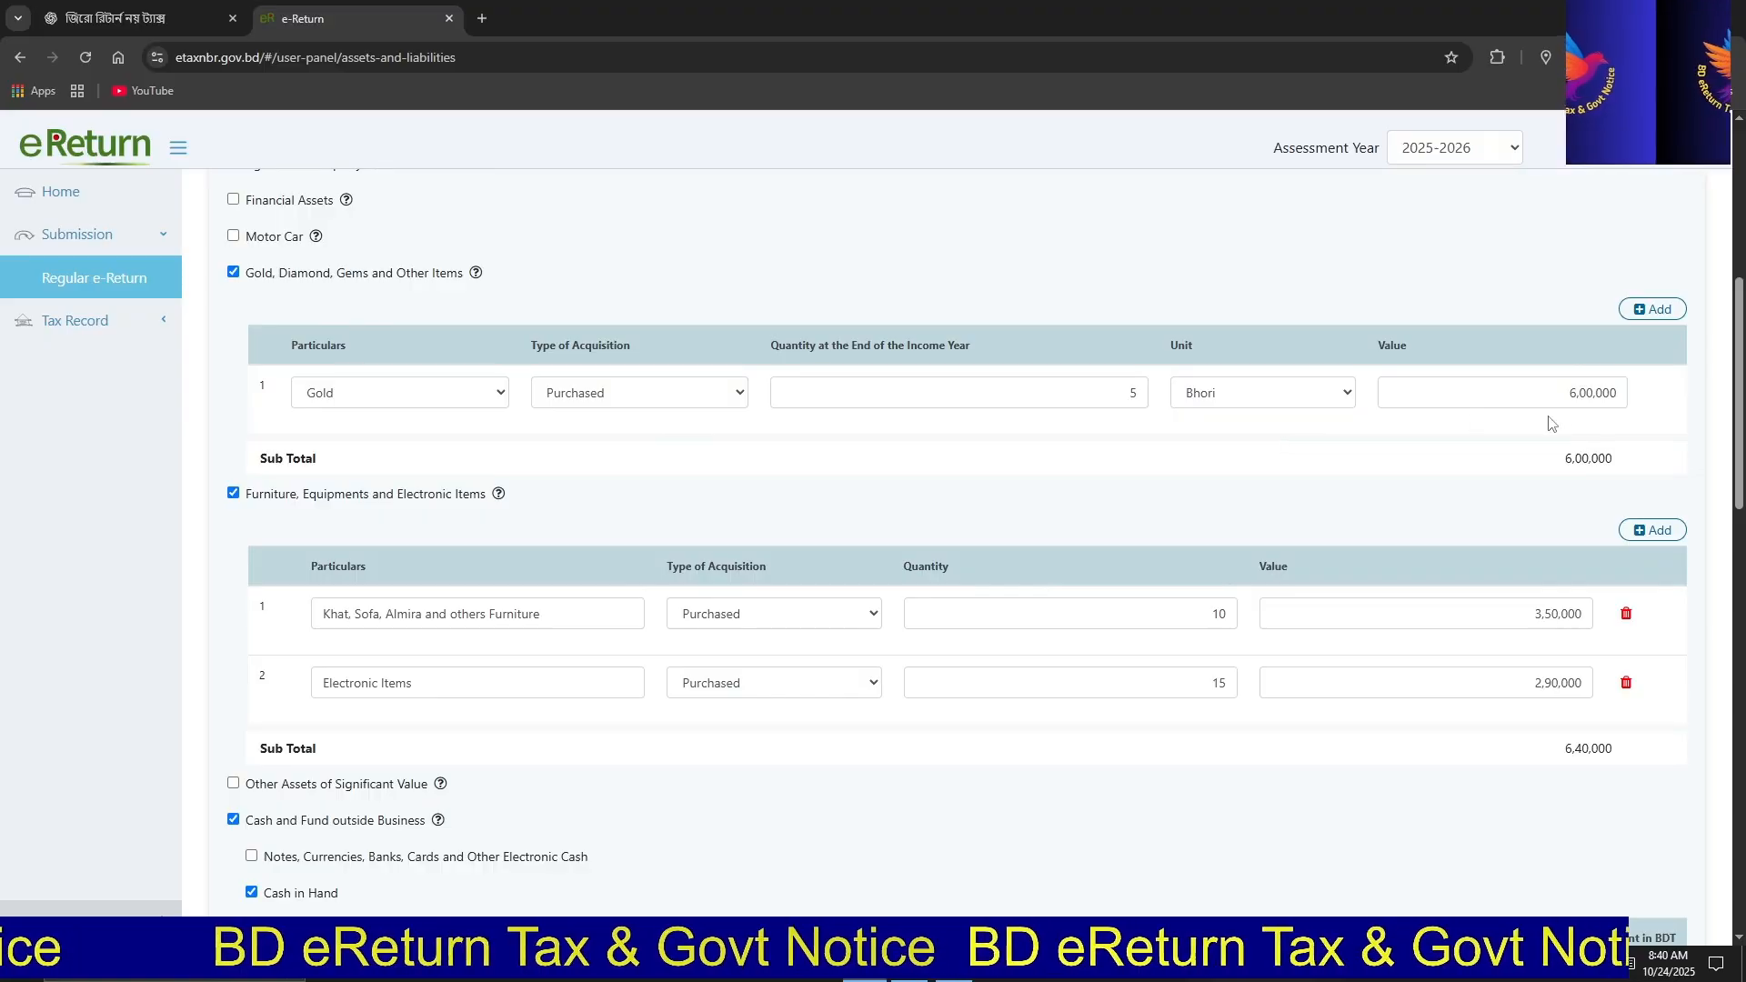
{"action": "scroll", "coordinate": [774, 467], "scroll_direction": "down", "scroll_amount": 2}
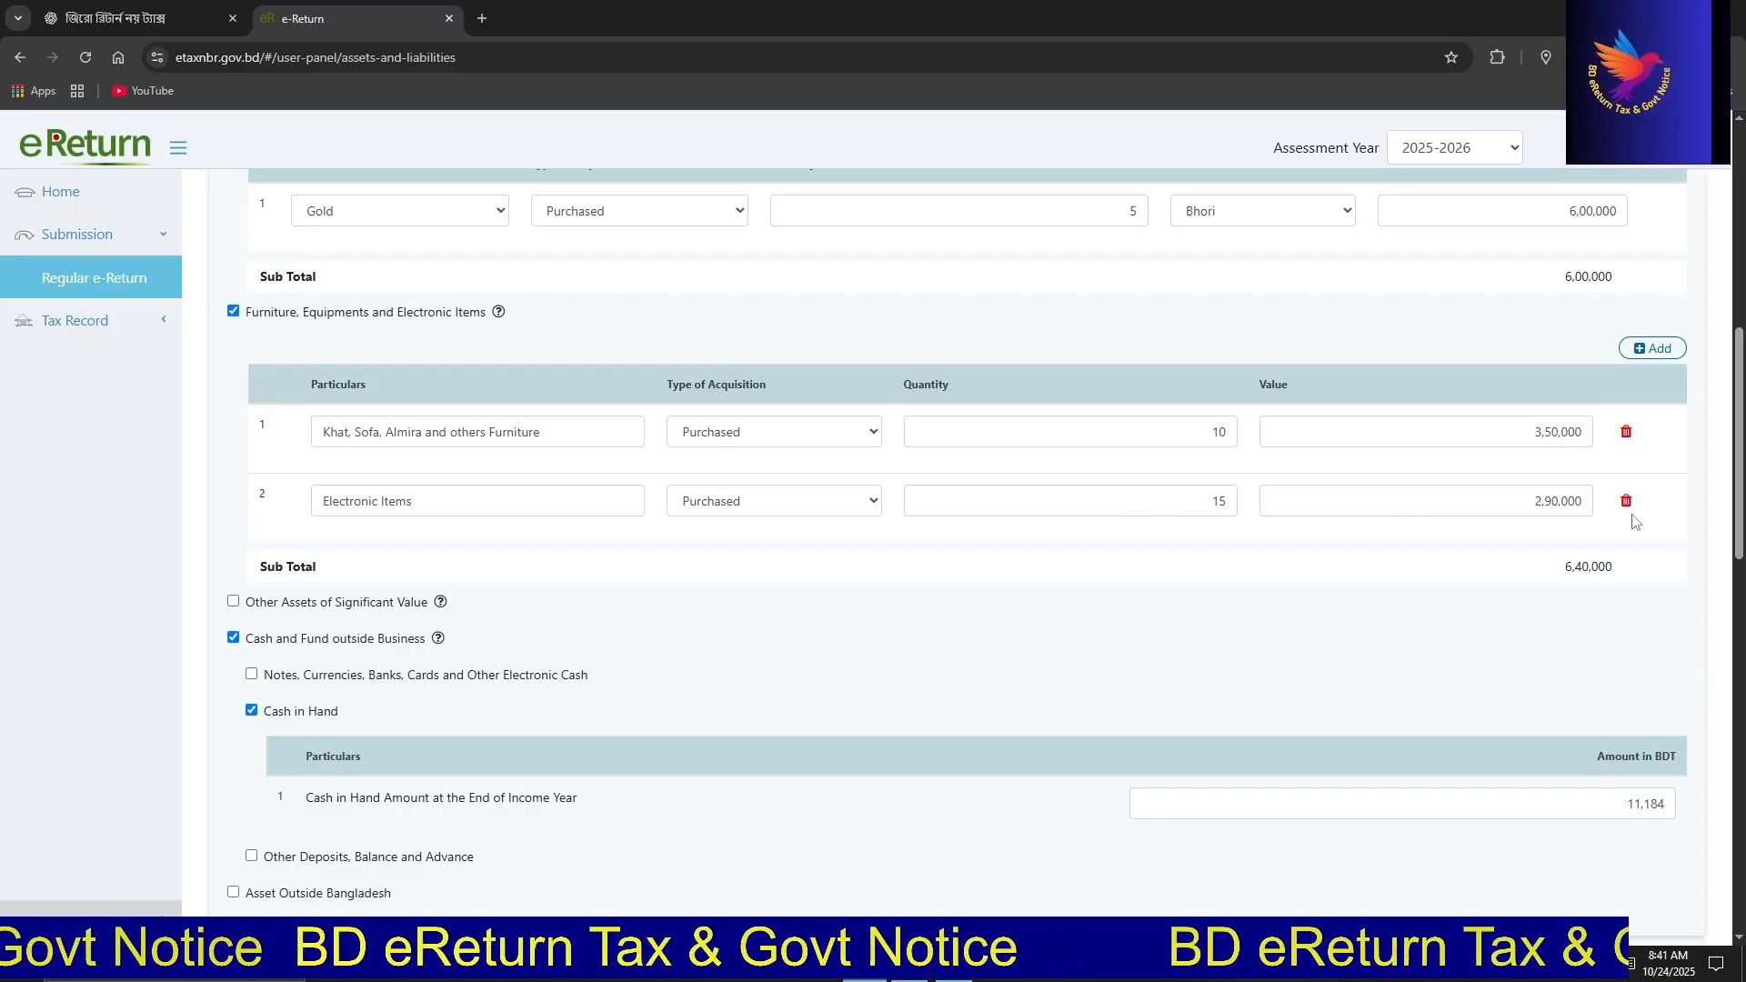
Add a third furniture row: Electronic Items, Purchased, quantity 2, value 1,05,000
{"action": "left_click", "coordinate": [1666, 352]}
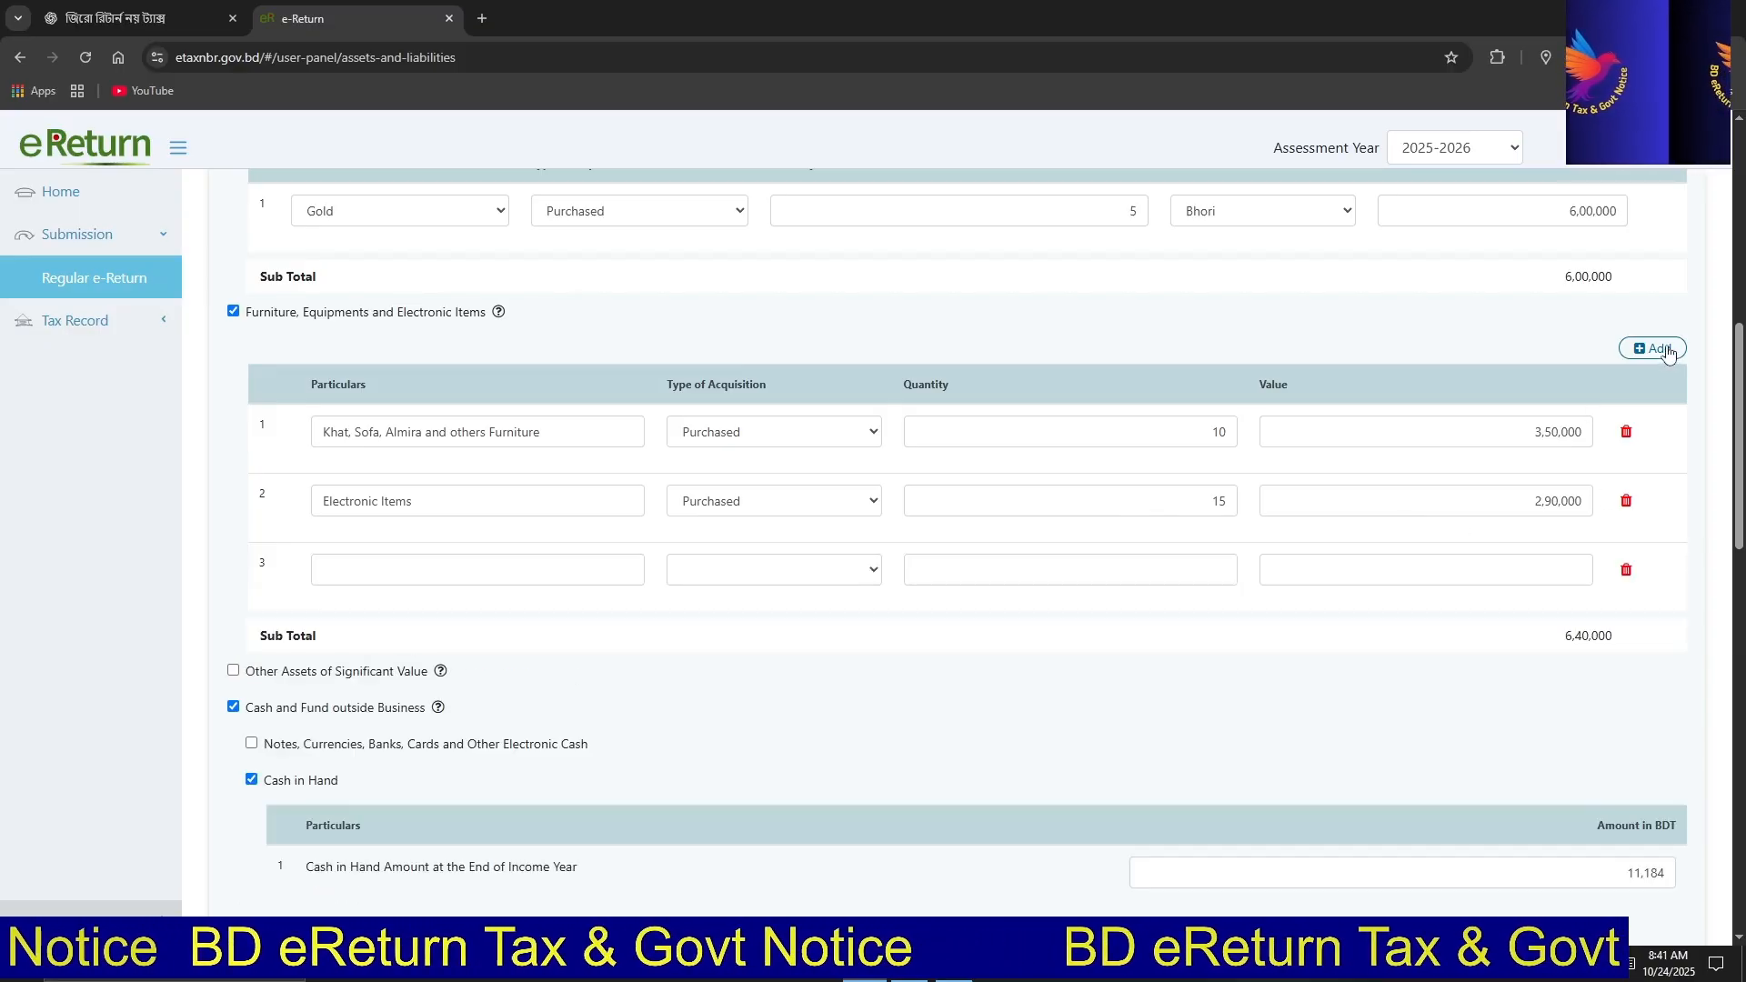
{"action": "left_click", "coordinate": [432, 568]}
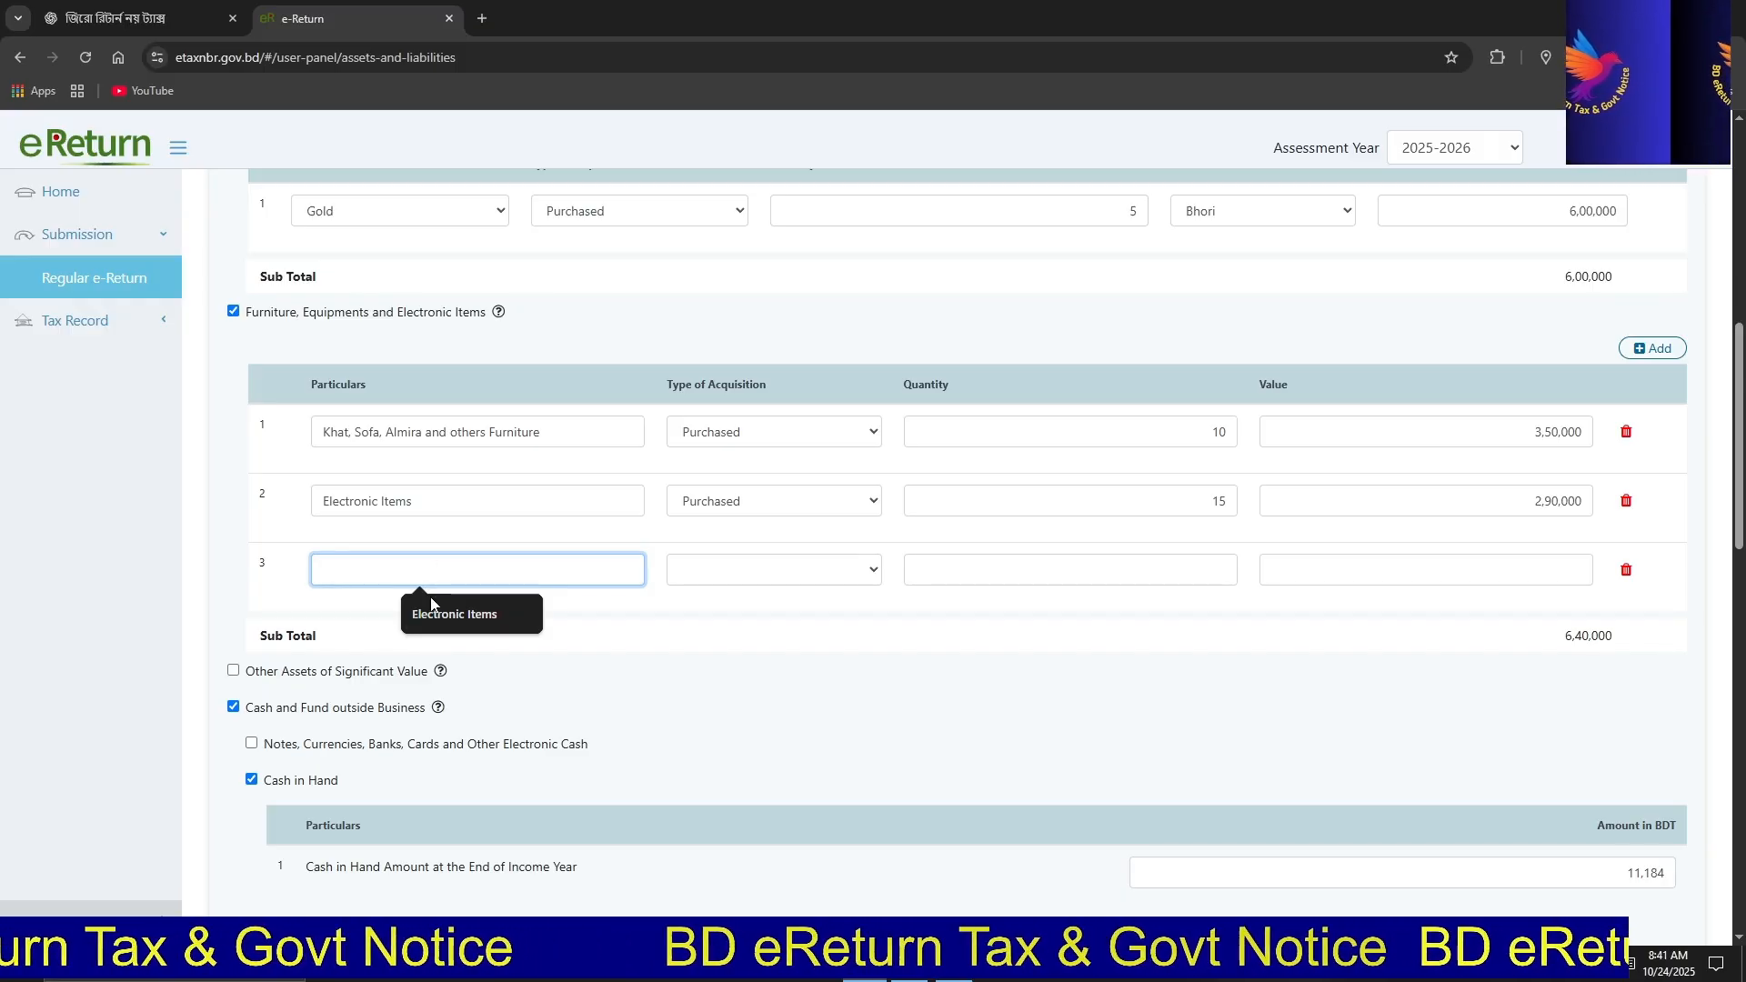
{"action": "left_click", "coordinate": [436, 607]}
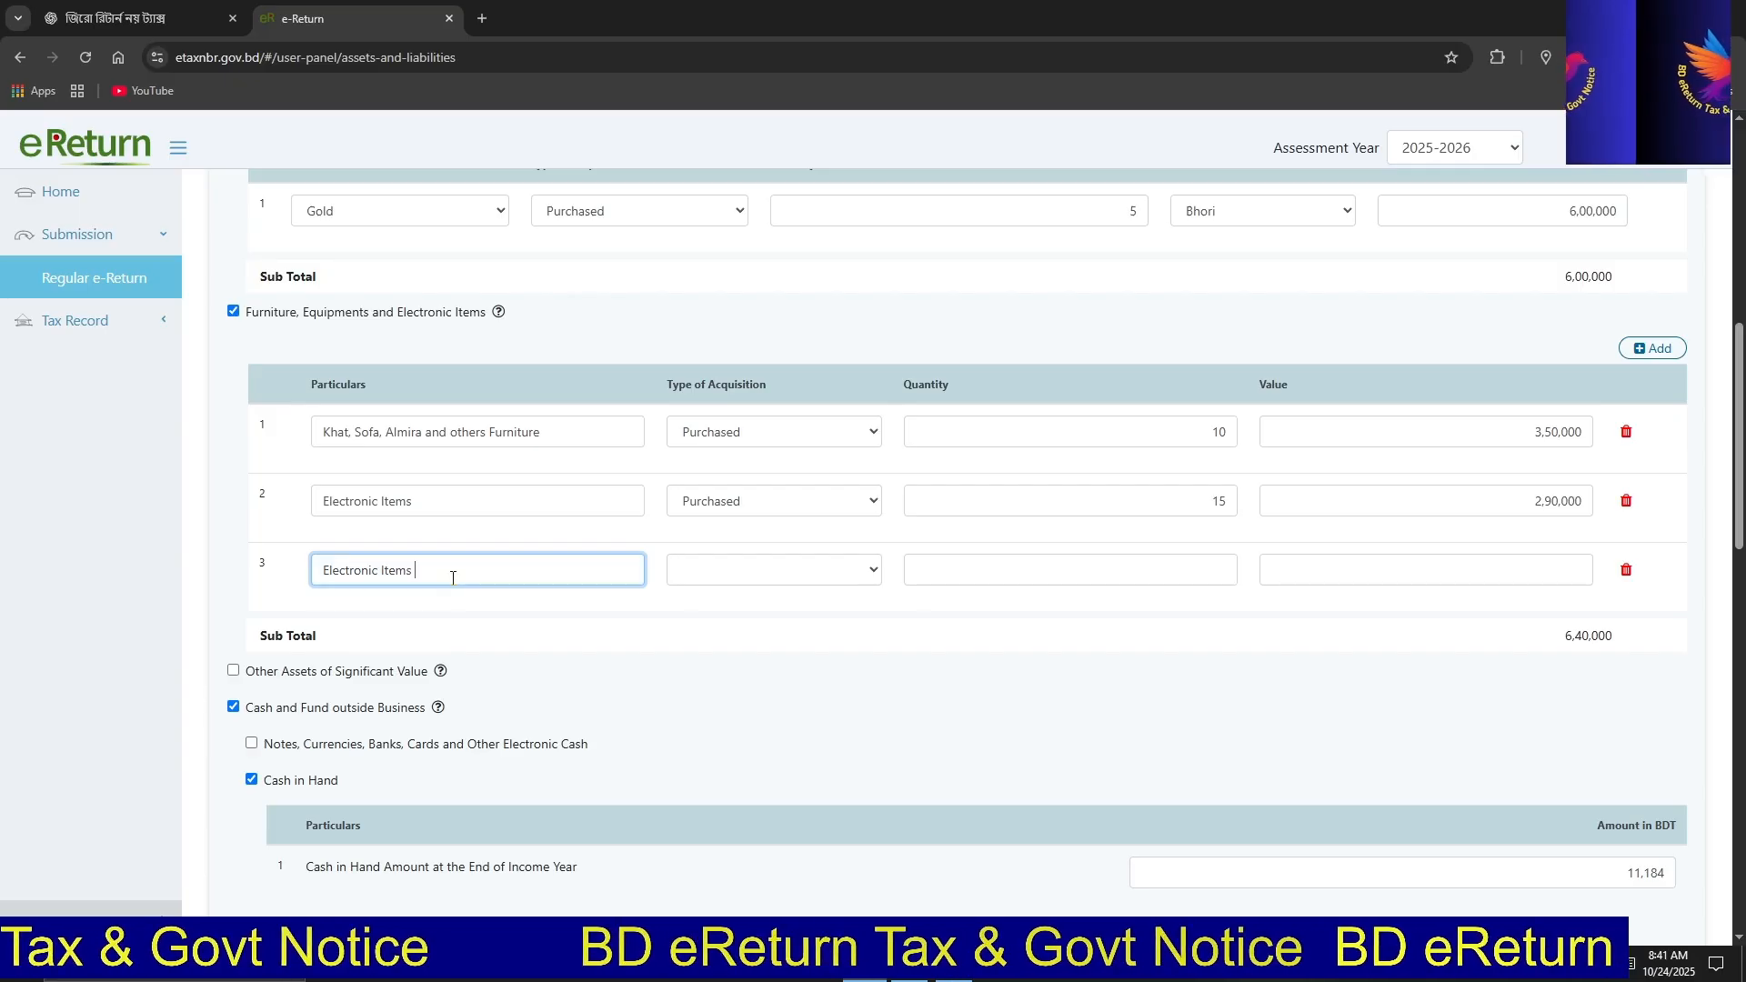
{"action": "left_click", "coordinate": [851, 571]}
{"action": "left_click", "coordinate": [738, 603]}
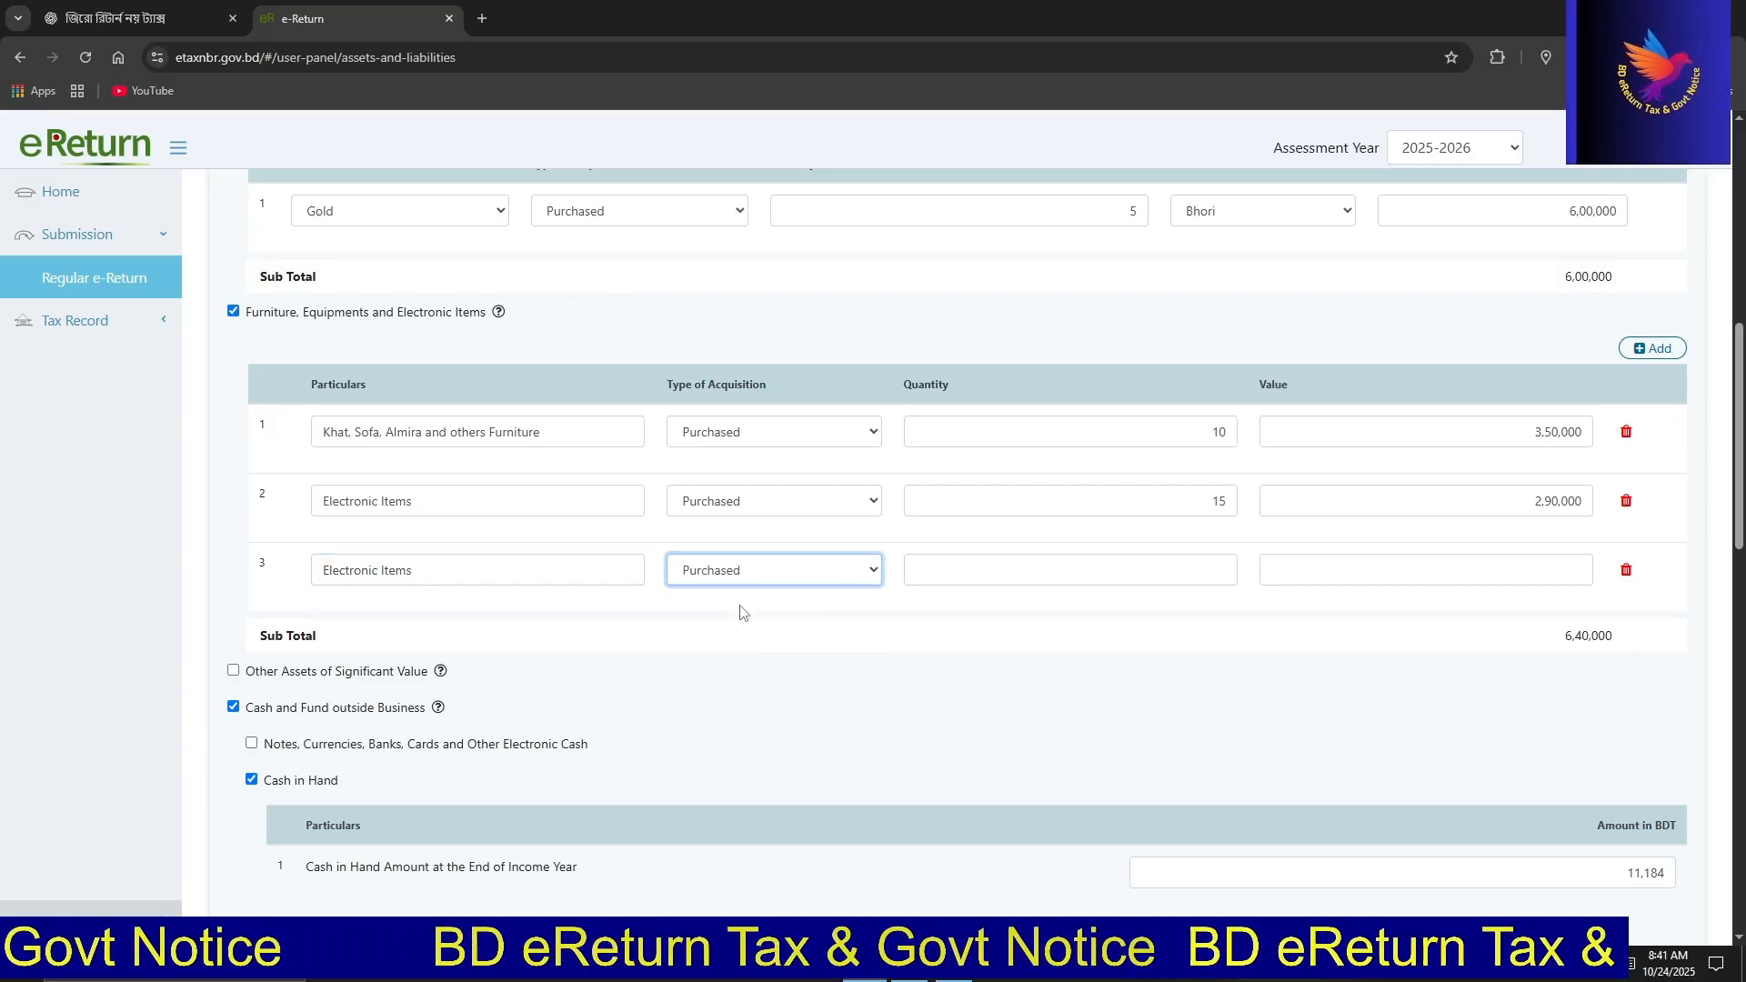
{"action": "left_click", "coordinate": [1199, 578]}
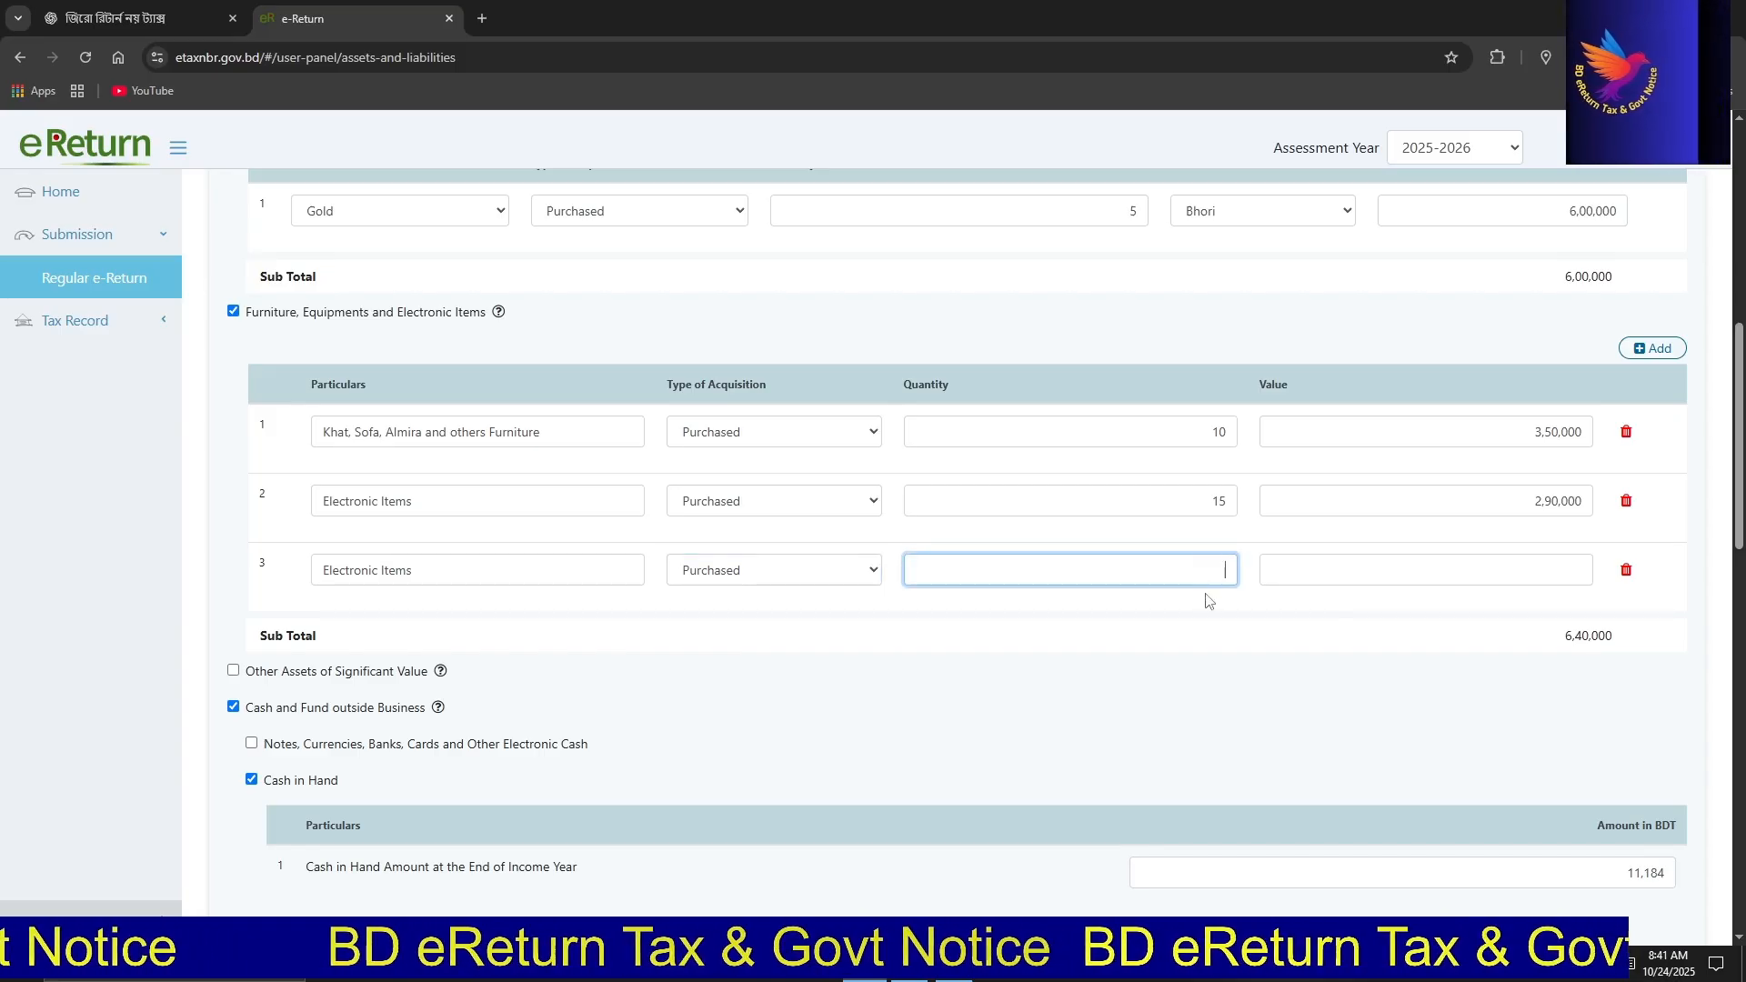
{"action": "left_click", "coordinate": [1500, 575]}
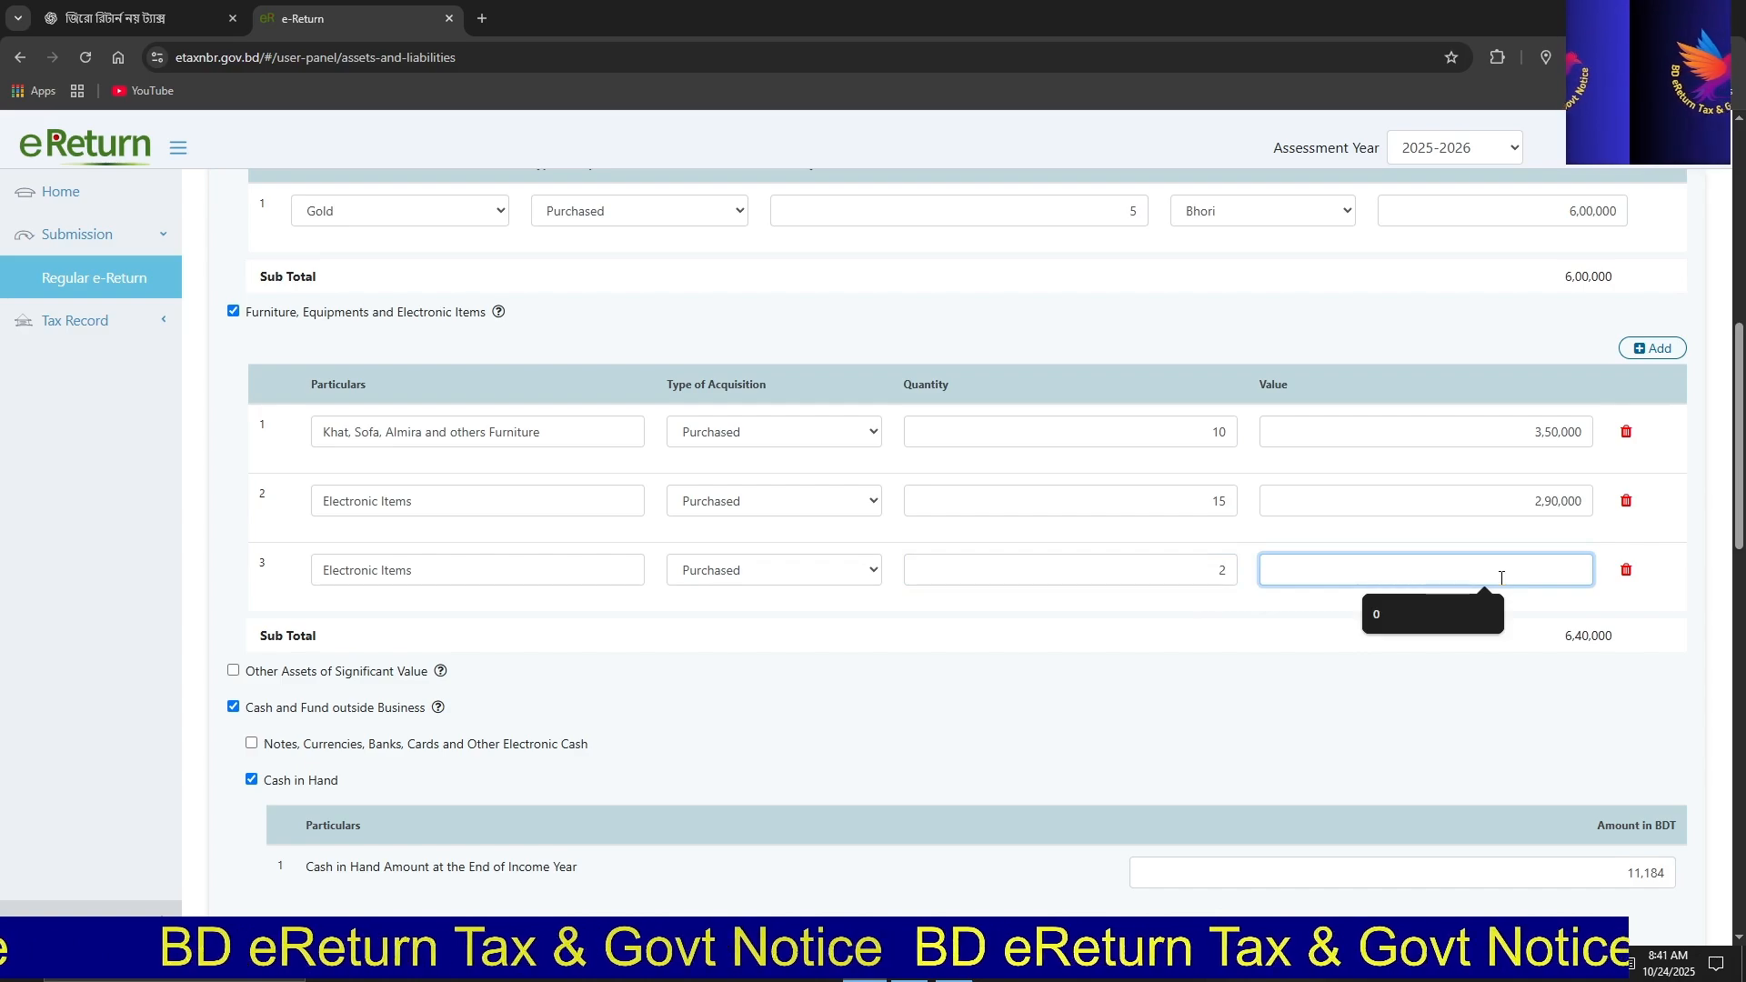
{"action": "type", "text": "1"}
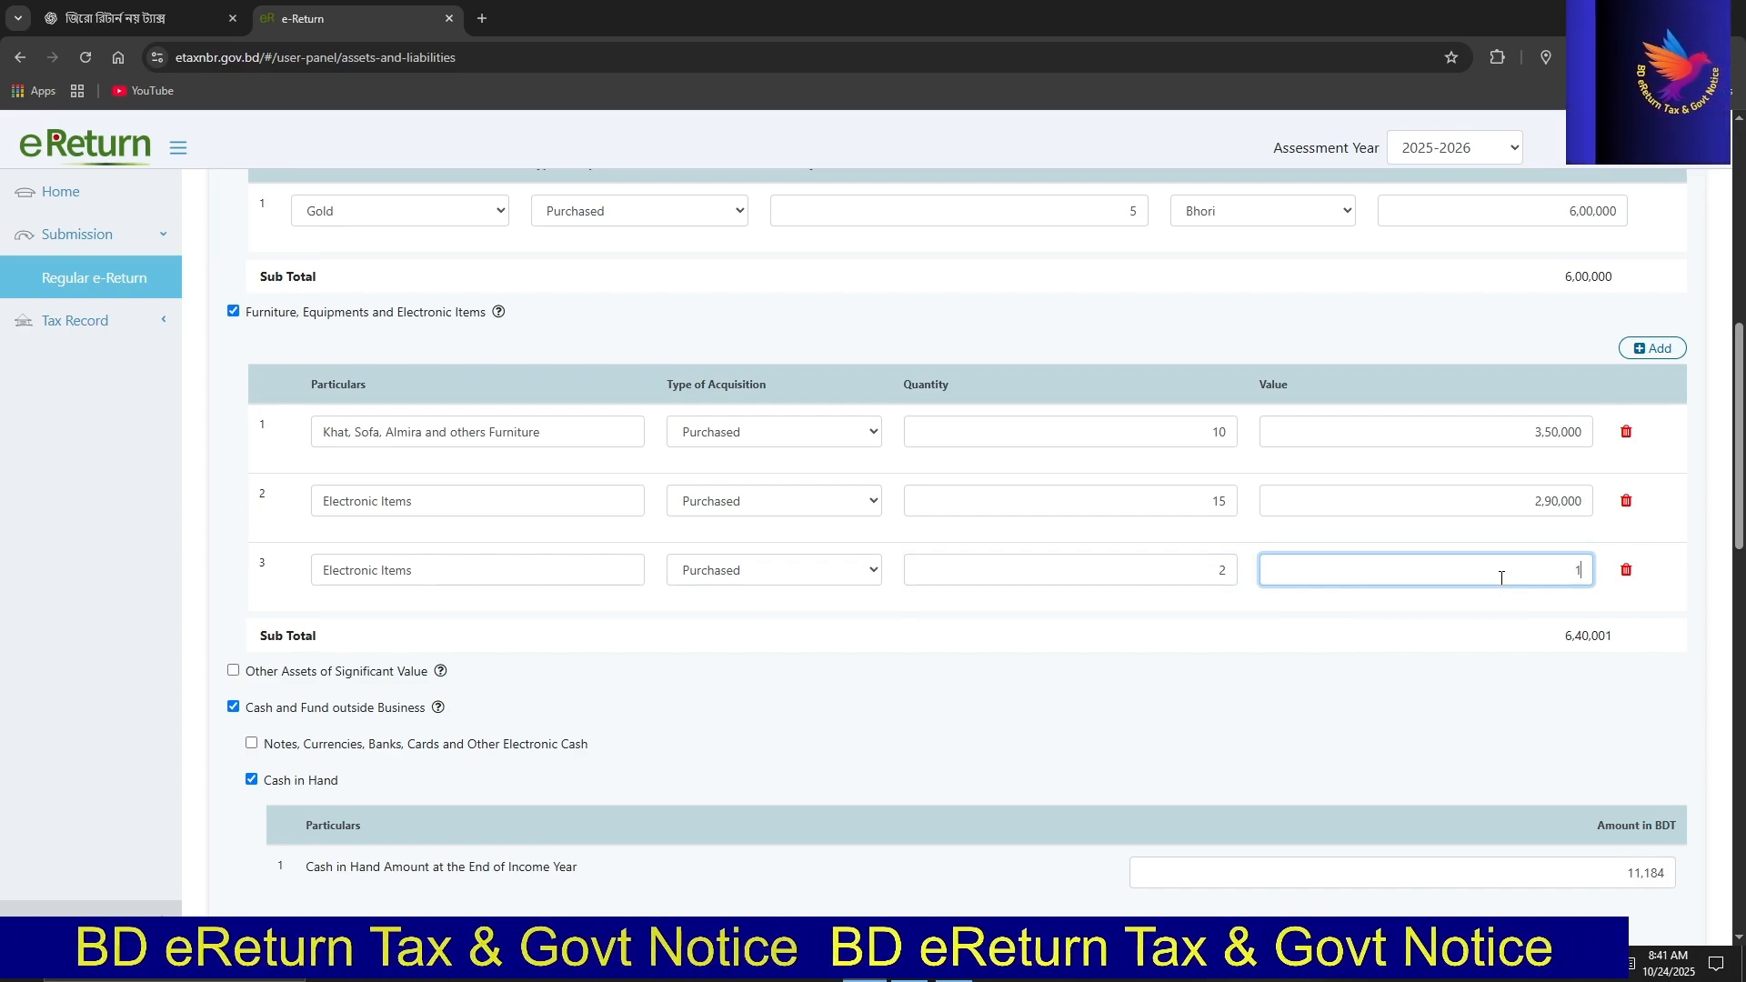
{"action": "type", "text": ",0"}
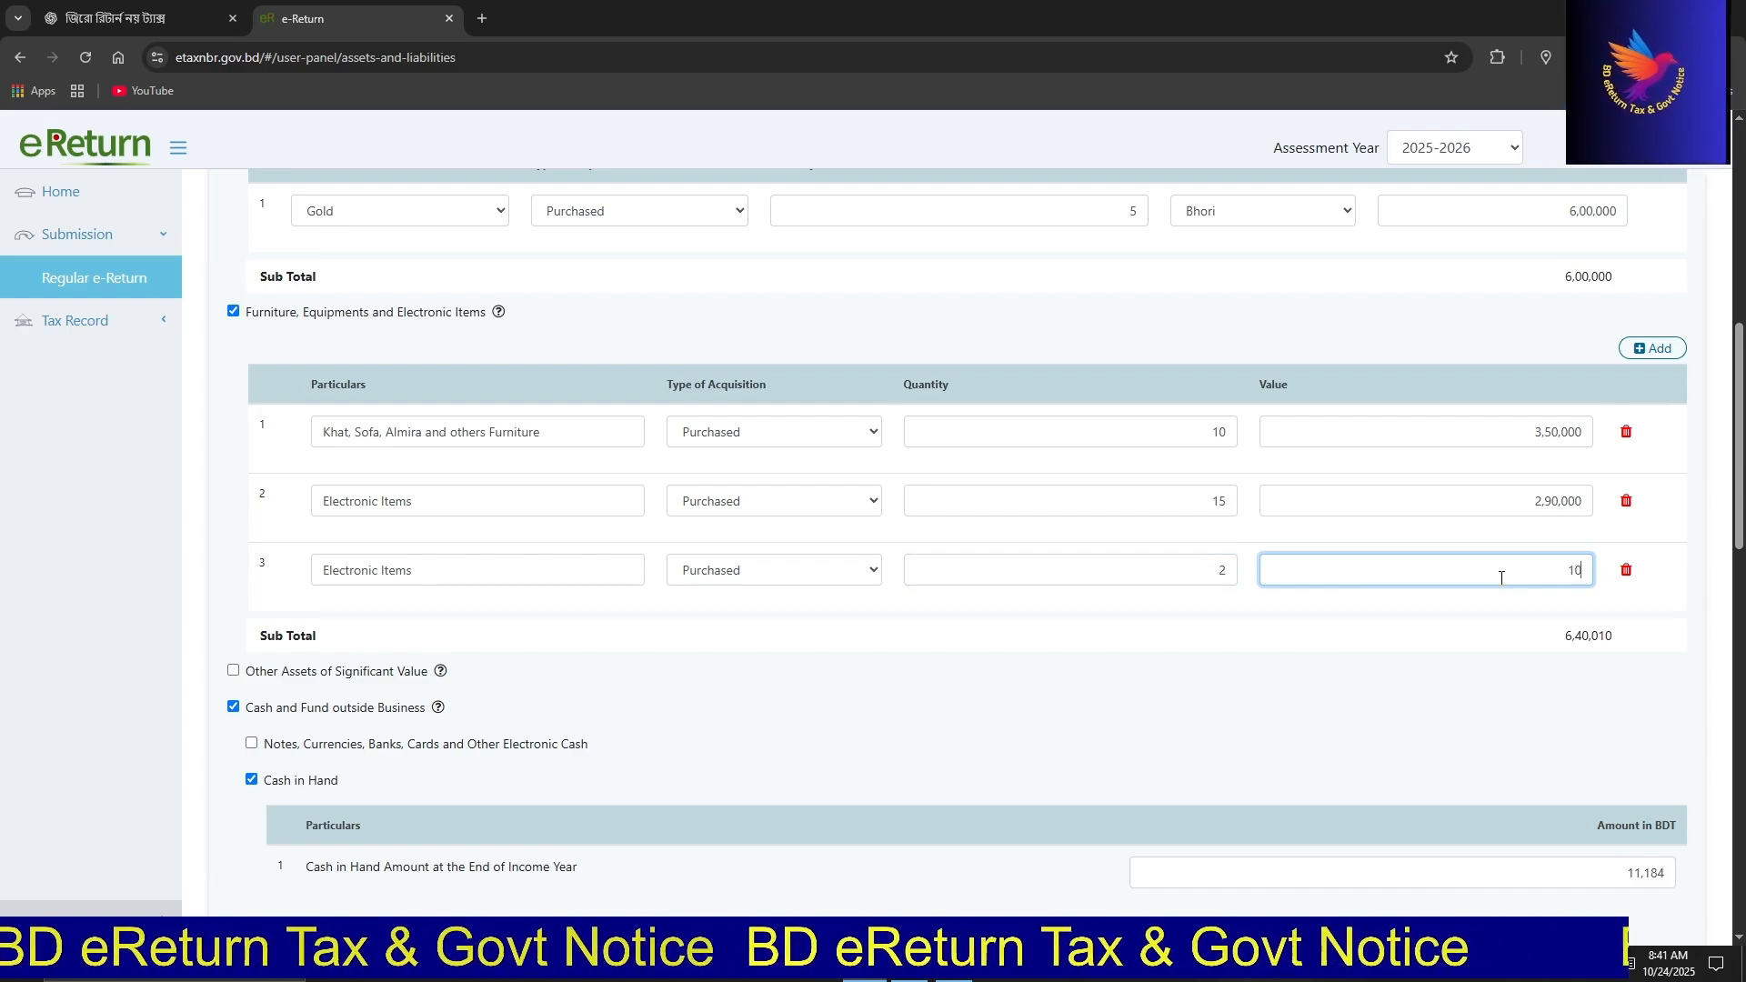
{"action": "type", "text": "5,00"}
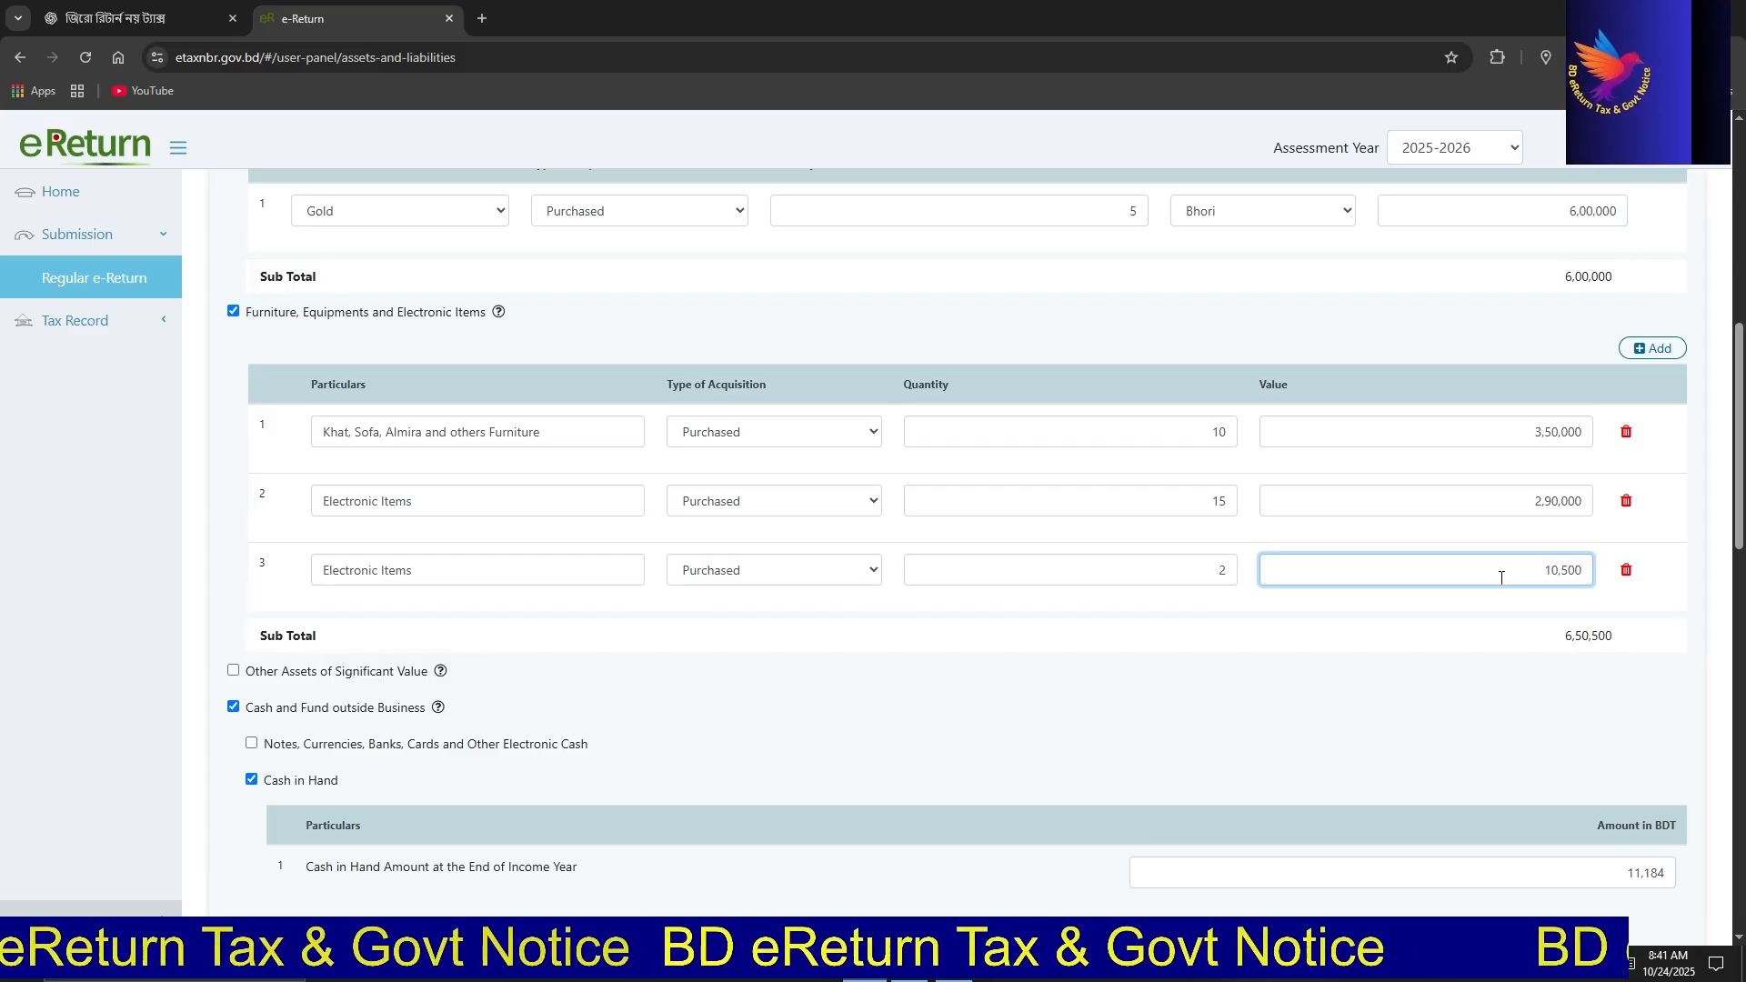
{"action": "type", "text": "0"}
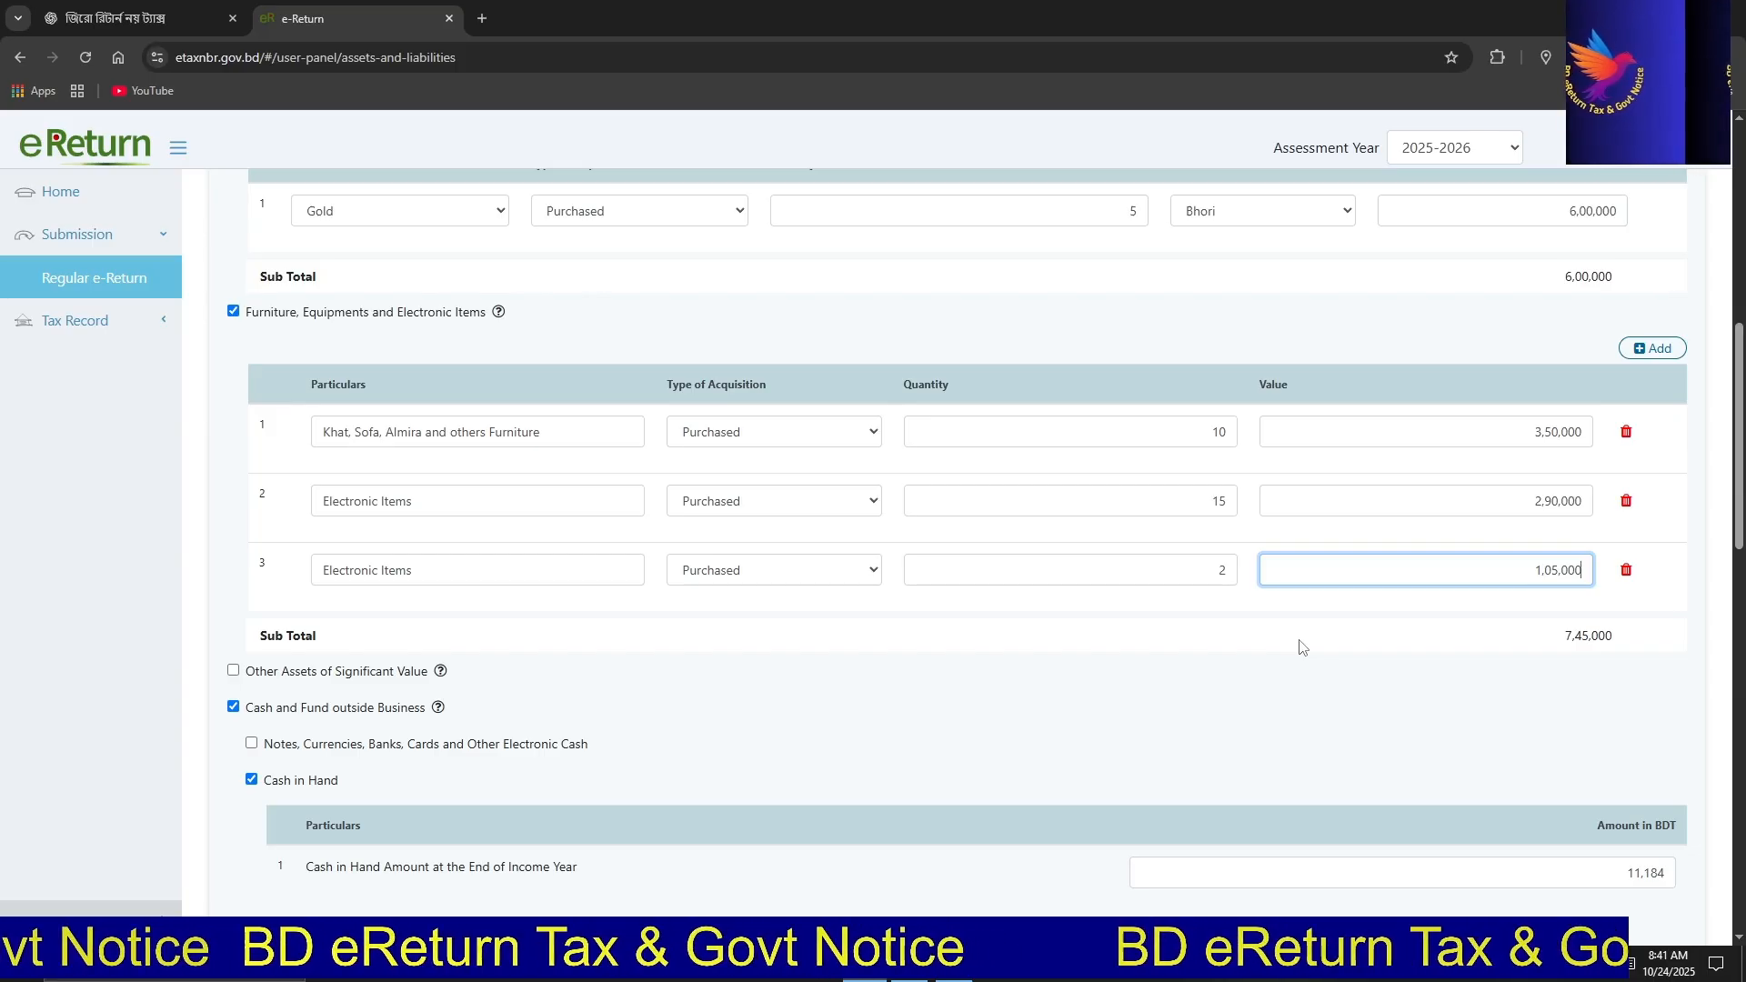
Tick Notes, Currencies, Banks, Cards and Other Electronic Cash under Cash and Fund outside Business
{"action": "scroll", "coordinate": [1302, 647], "scroll_direction": "down", "scroll_amount": 3}
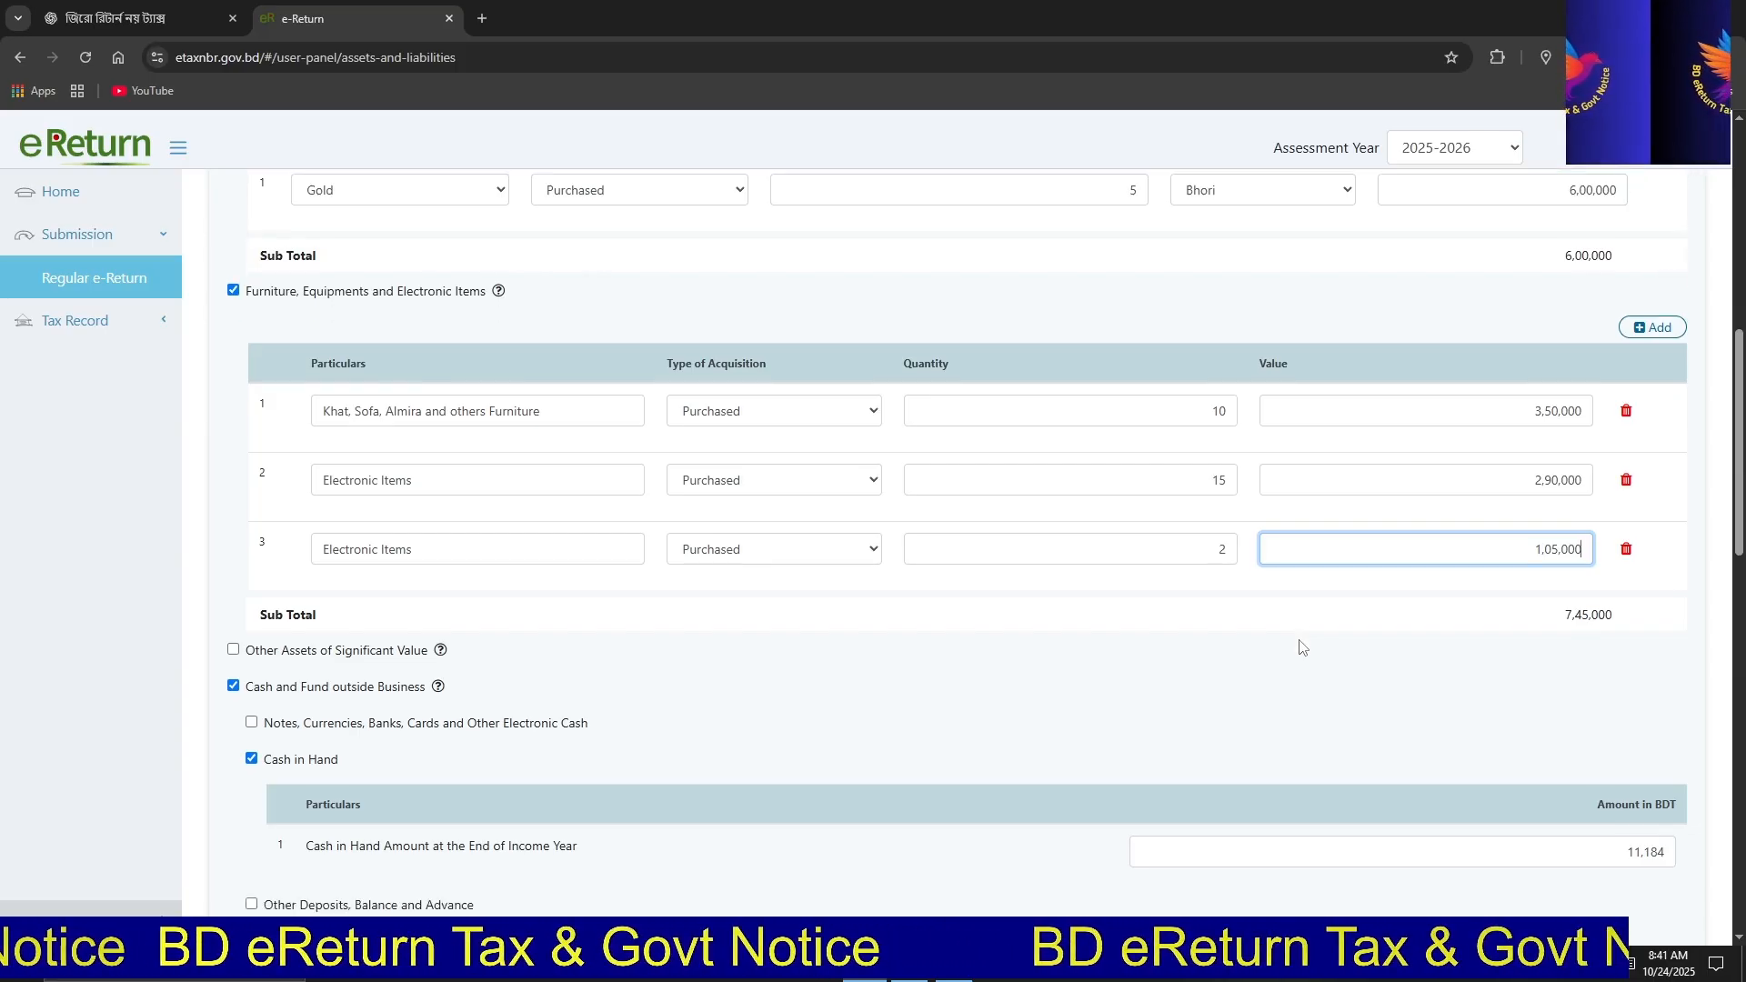
{"action": "scroll", "coordinate": [1301, 647], "scroll_direction": "down", "scroll_amount": 2}
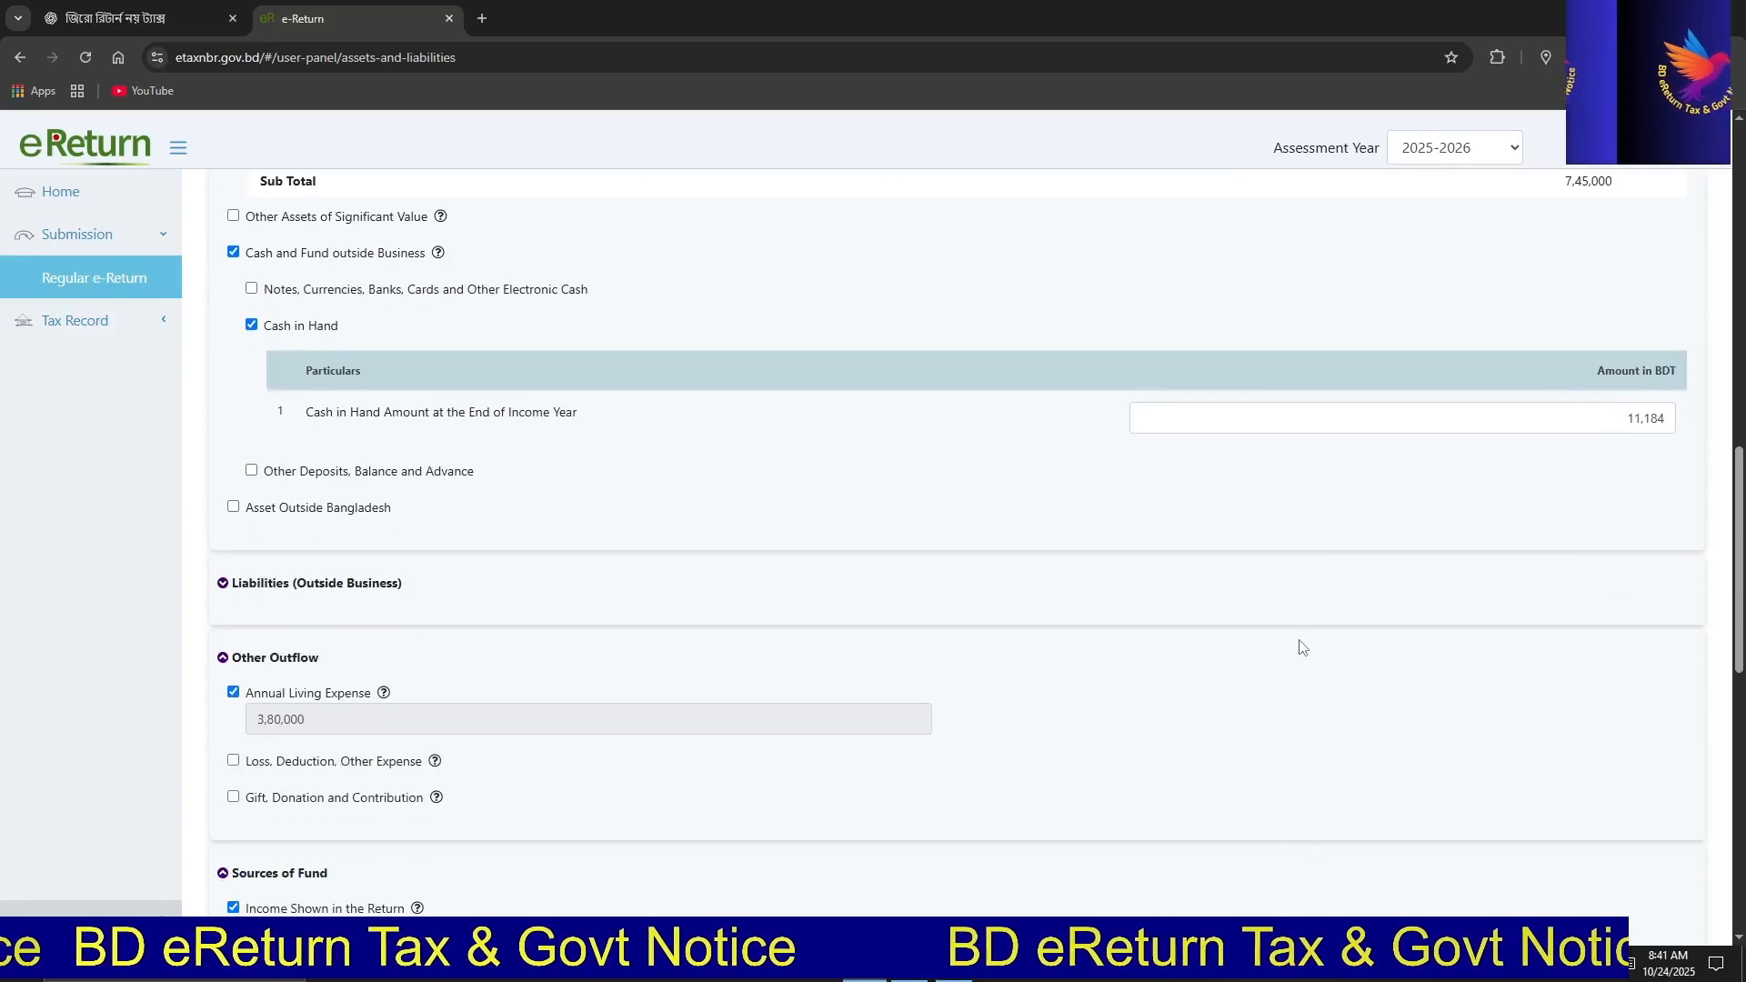
{"action": "scroll", "coordinate": [1302, 646], "scroll_direction": "down", "scroll_amount": 1}
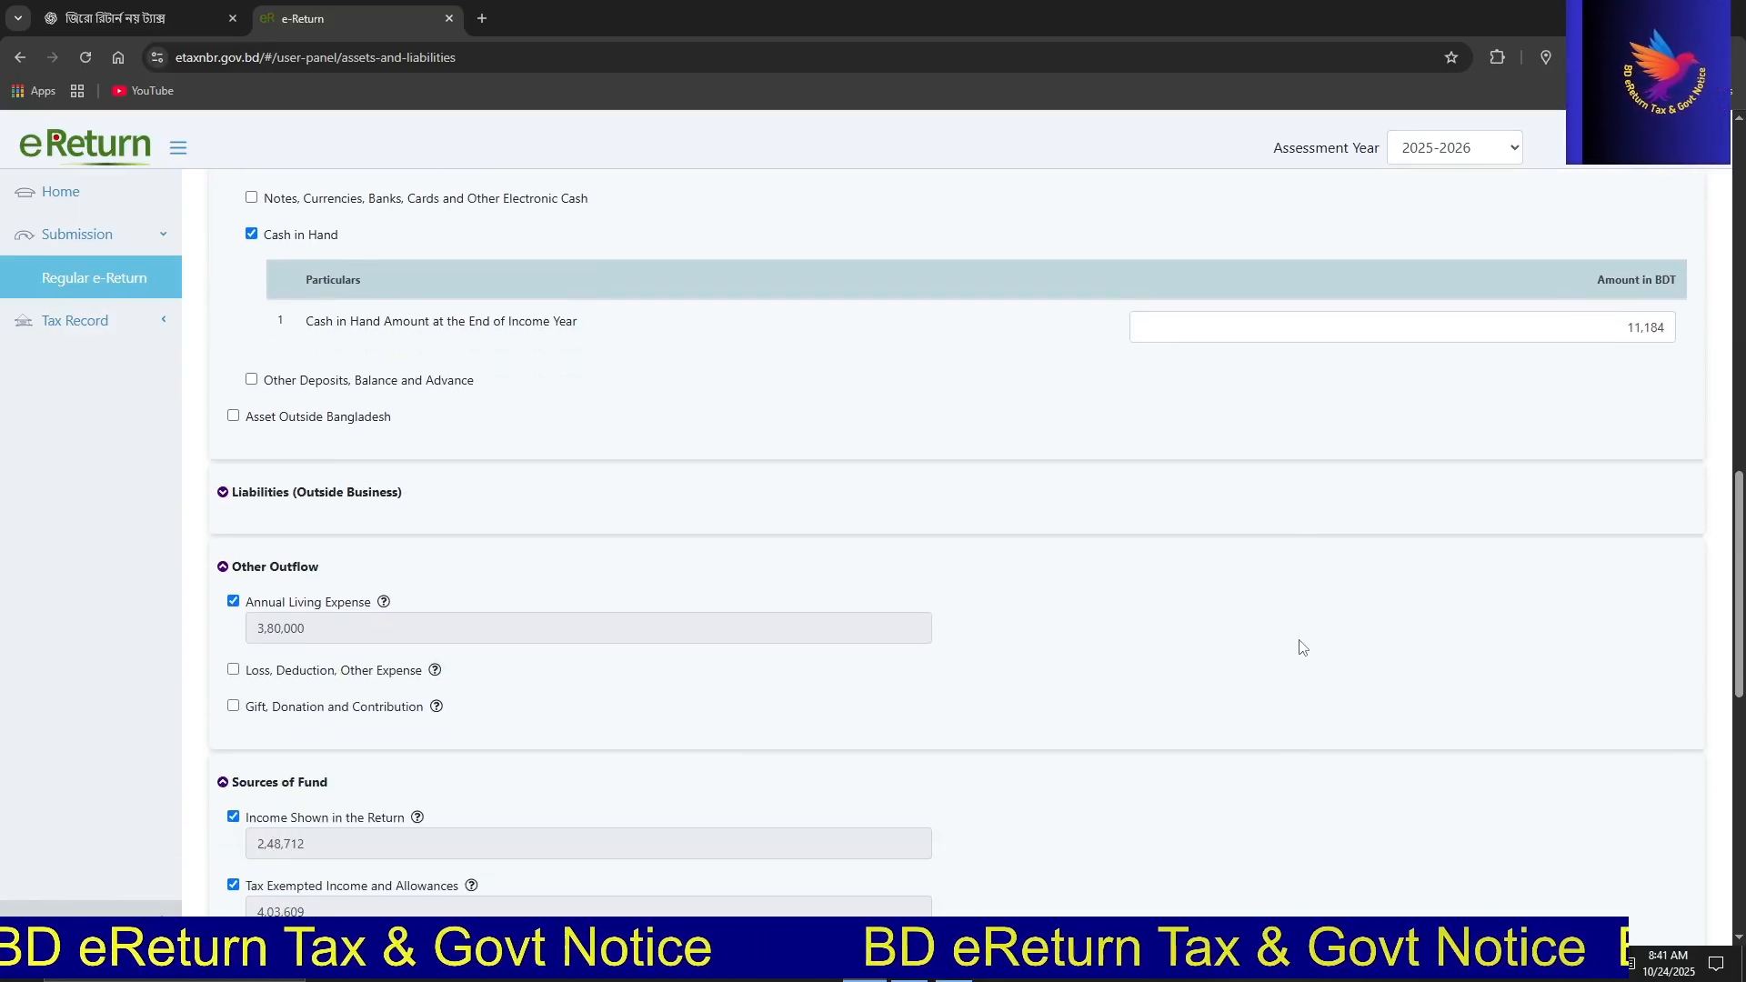
{"action": "scroll", "coordinate": [1302, 646], "scroll_direction": "up", "scroll_amount": 2}
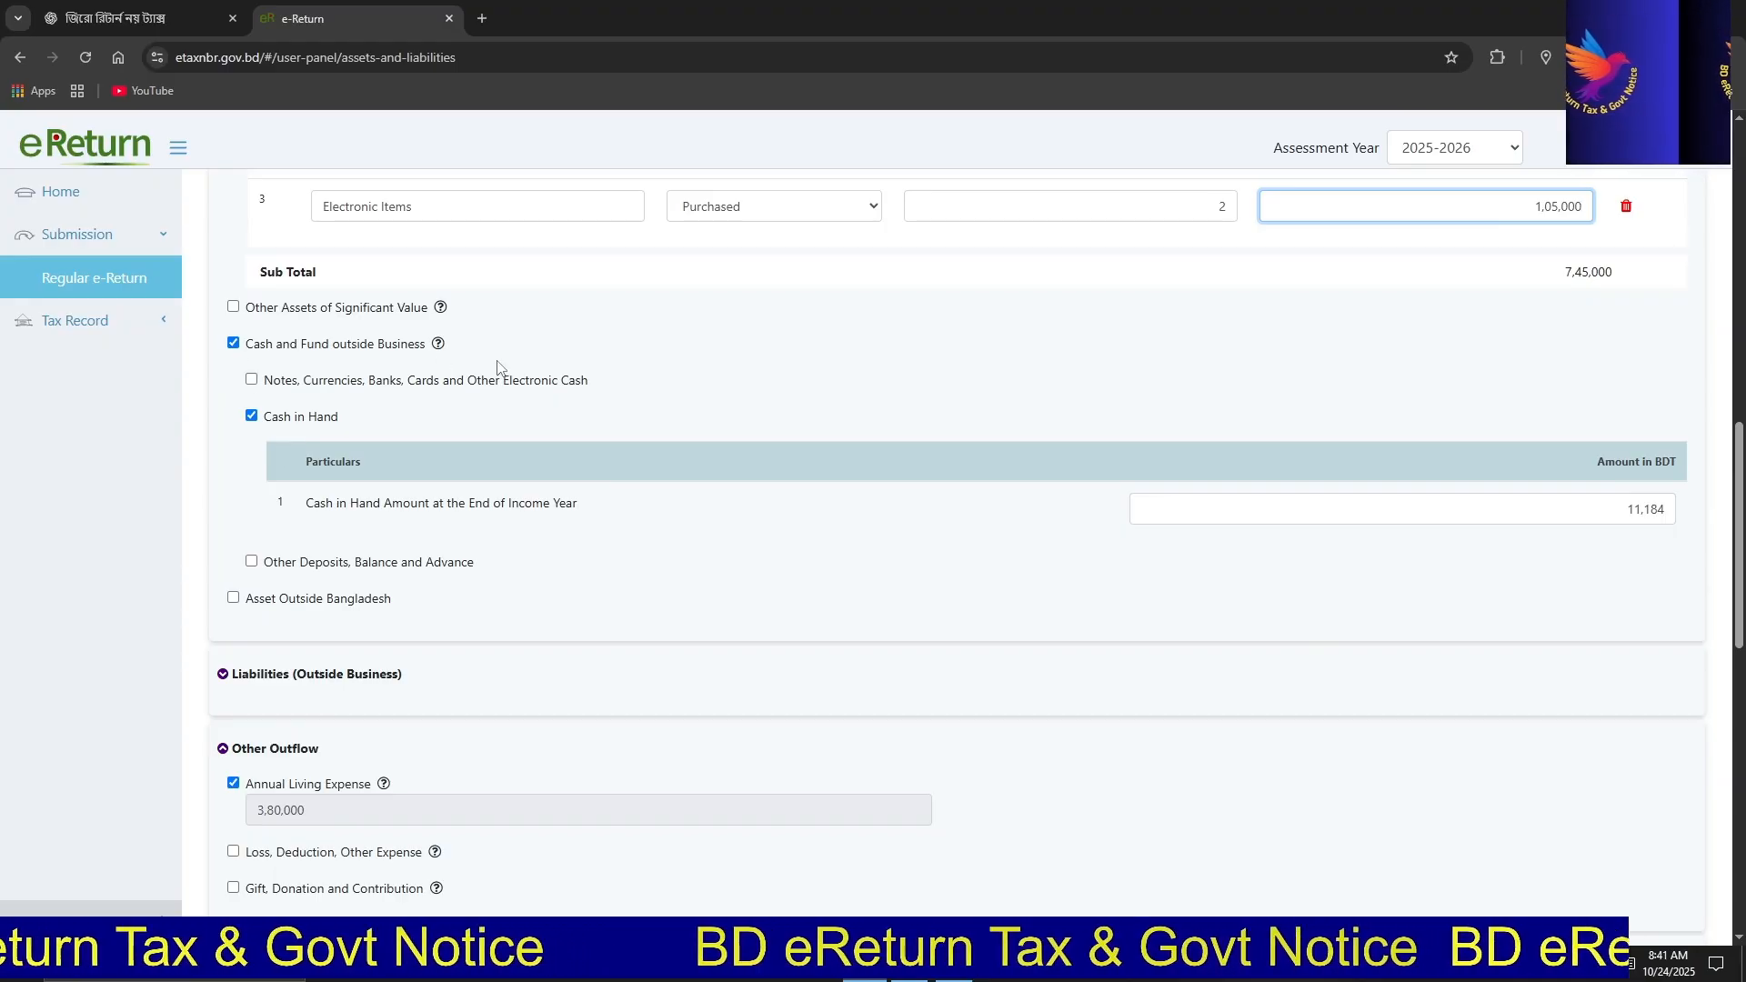
{"action": "left_click", "coordinate": [253, 382]}
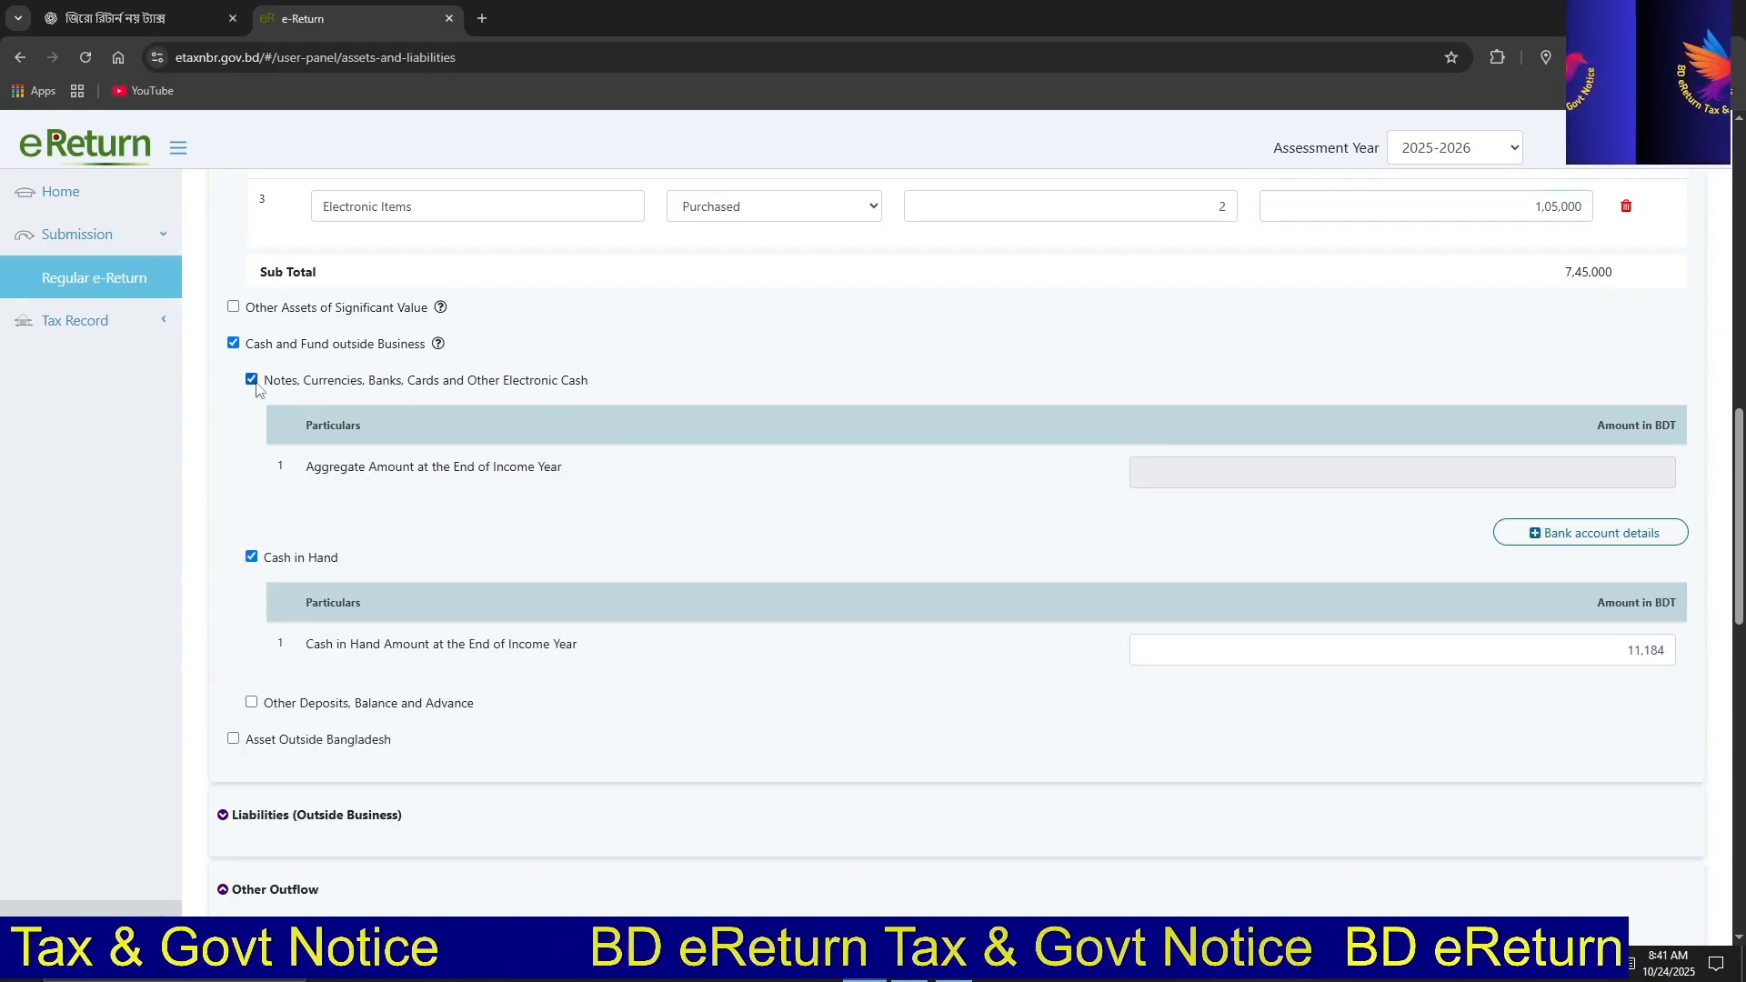
Import the Sonali Bank PLC savings balance of 1,822 into the bank account table
{"action": "left_click", "coordinate": [1629, 537]}
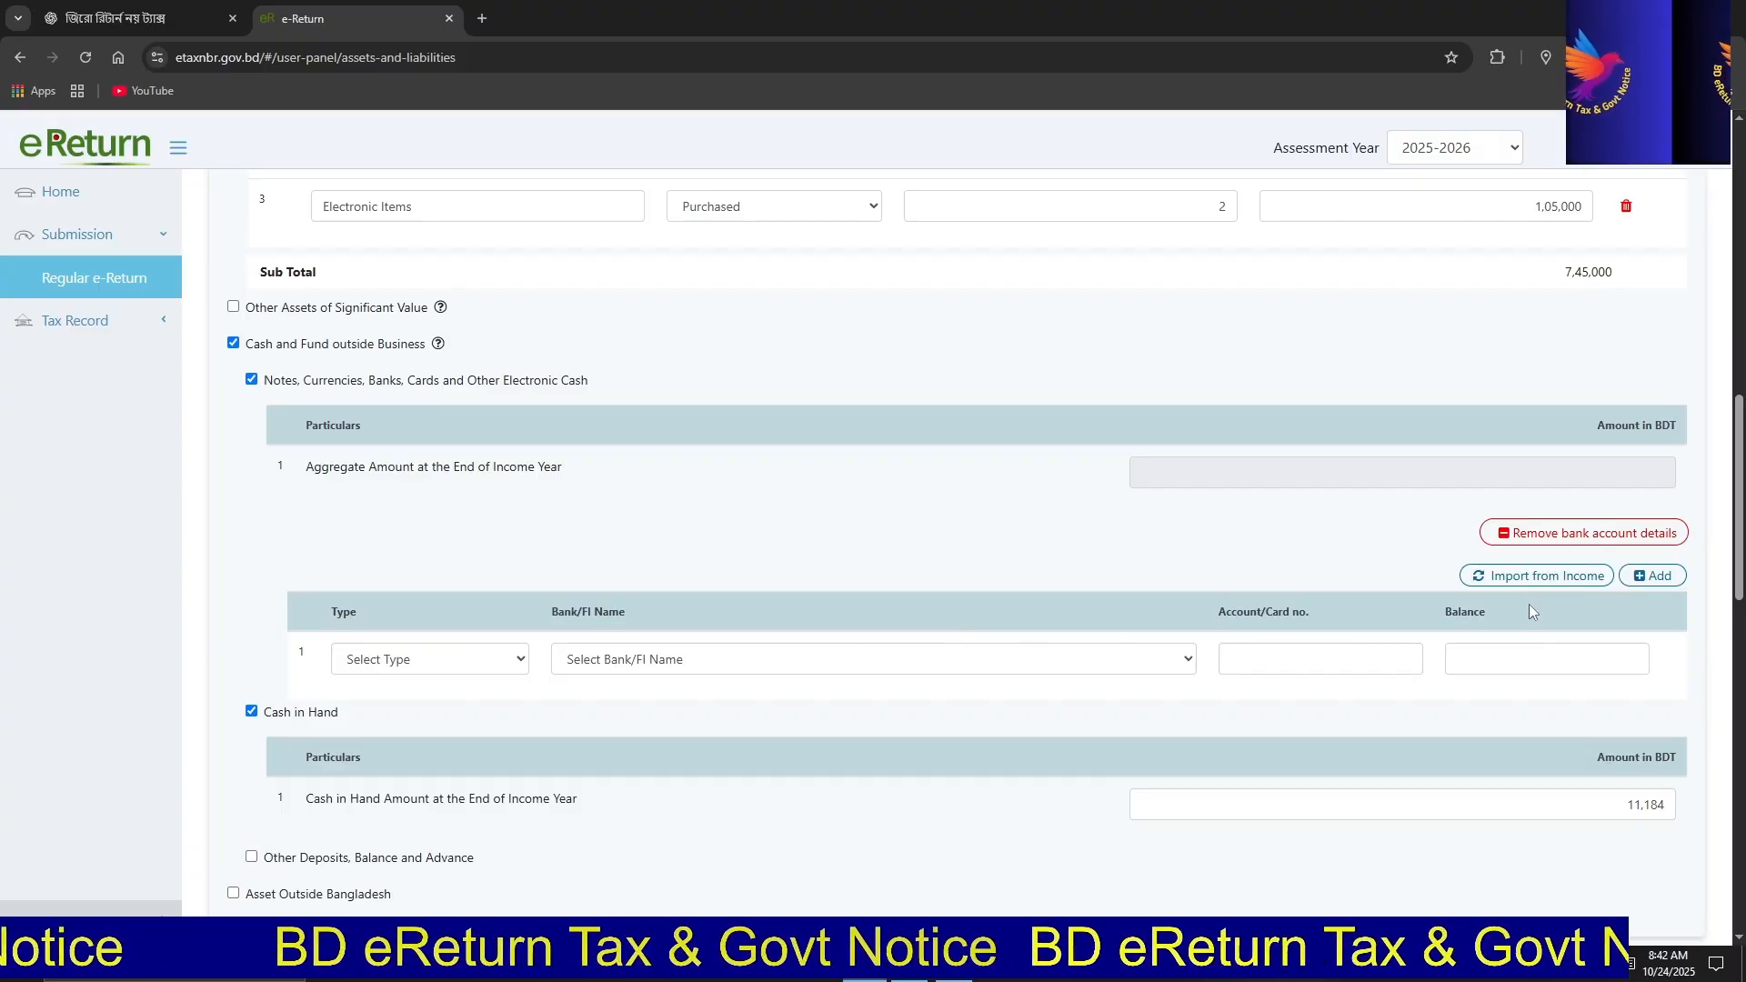
{"action": "left_click", "coordinate": [1555, 582]}
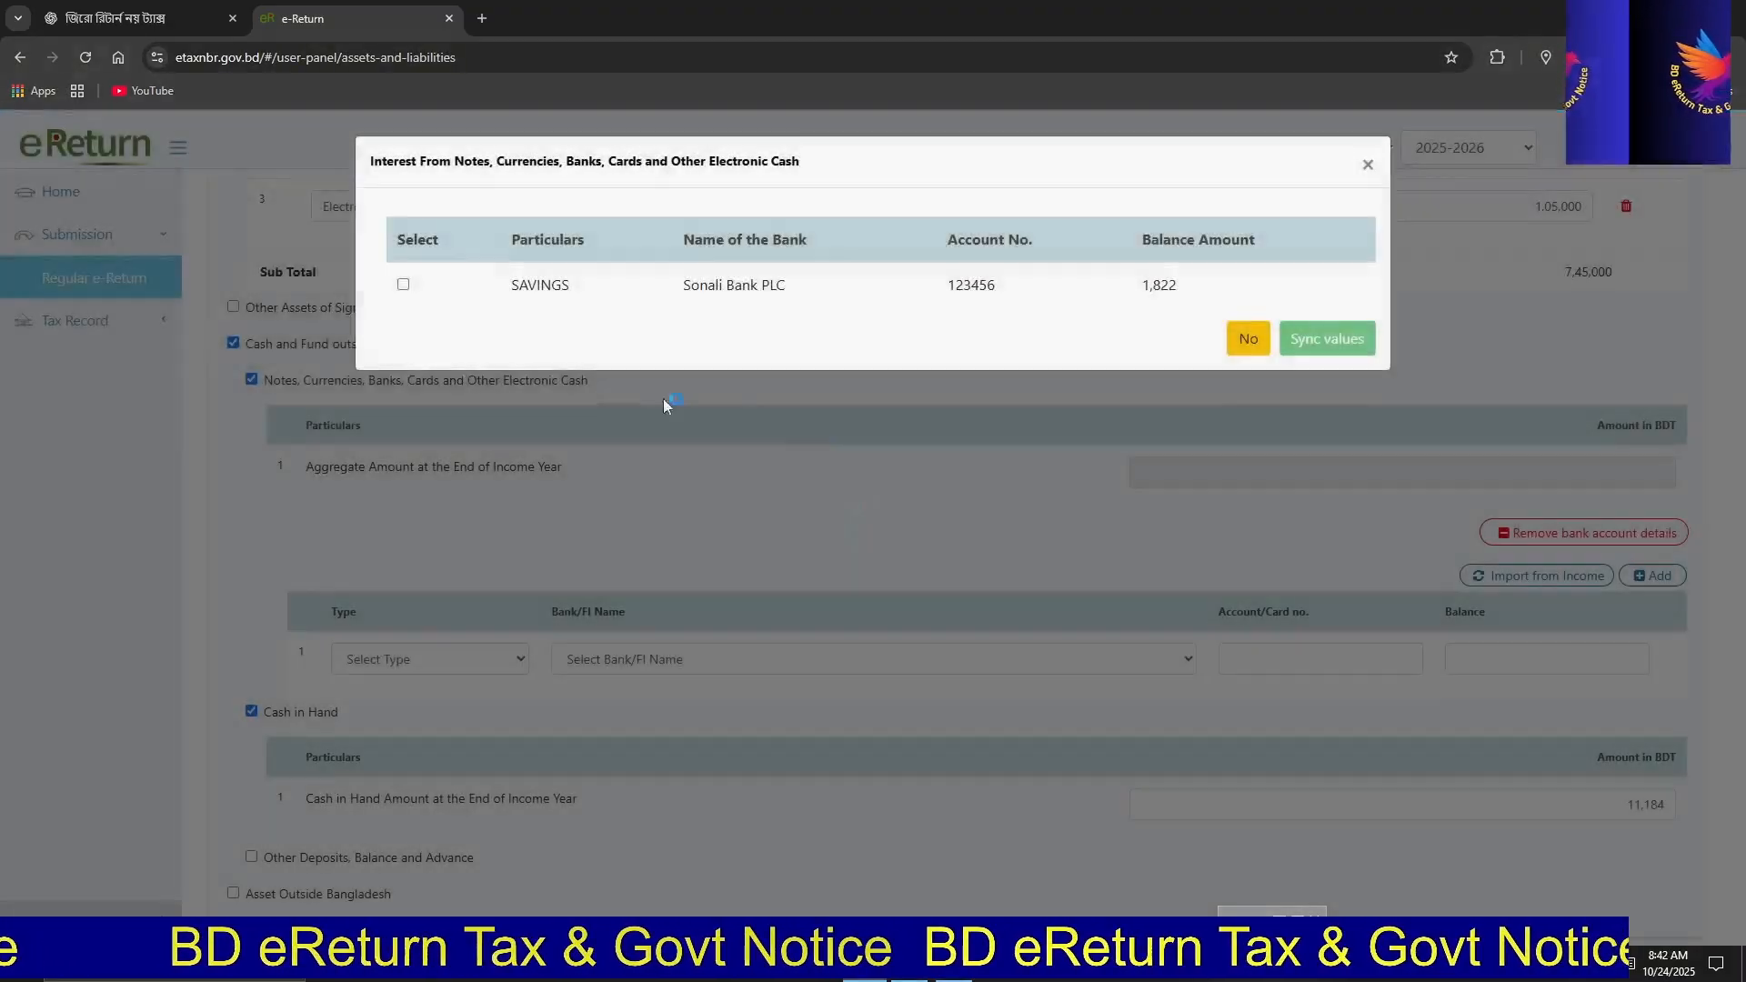
{"action": "left_click", "coordinate": [403, 284]}
{"action": "left_click", "coordinate": [1321, 344]}
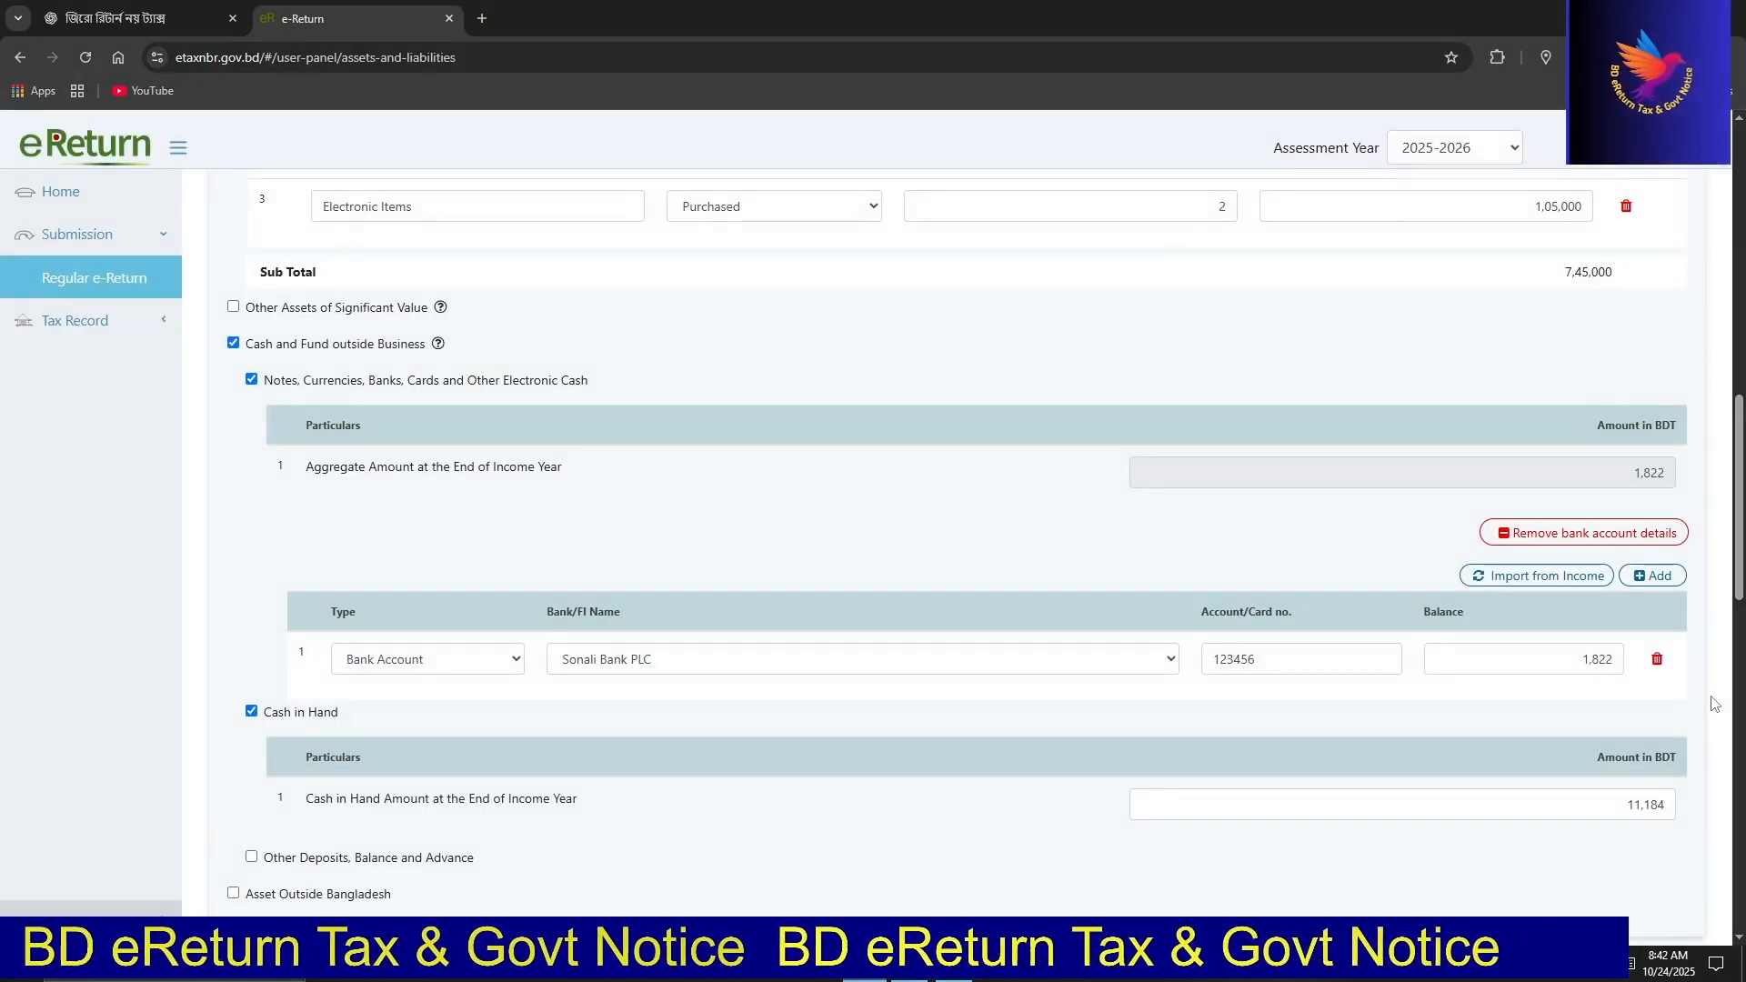
{"action": "scroll", "coordinate": [1713, 703], "scroll_direction": "down", "scroll_amount": 1}
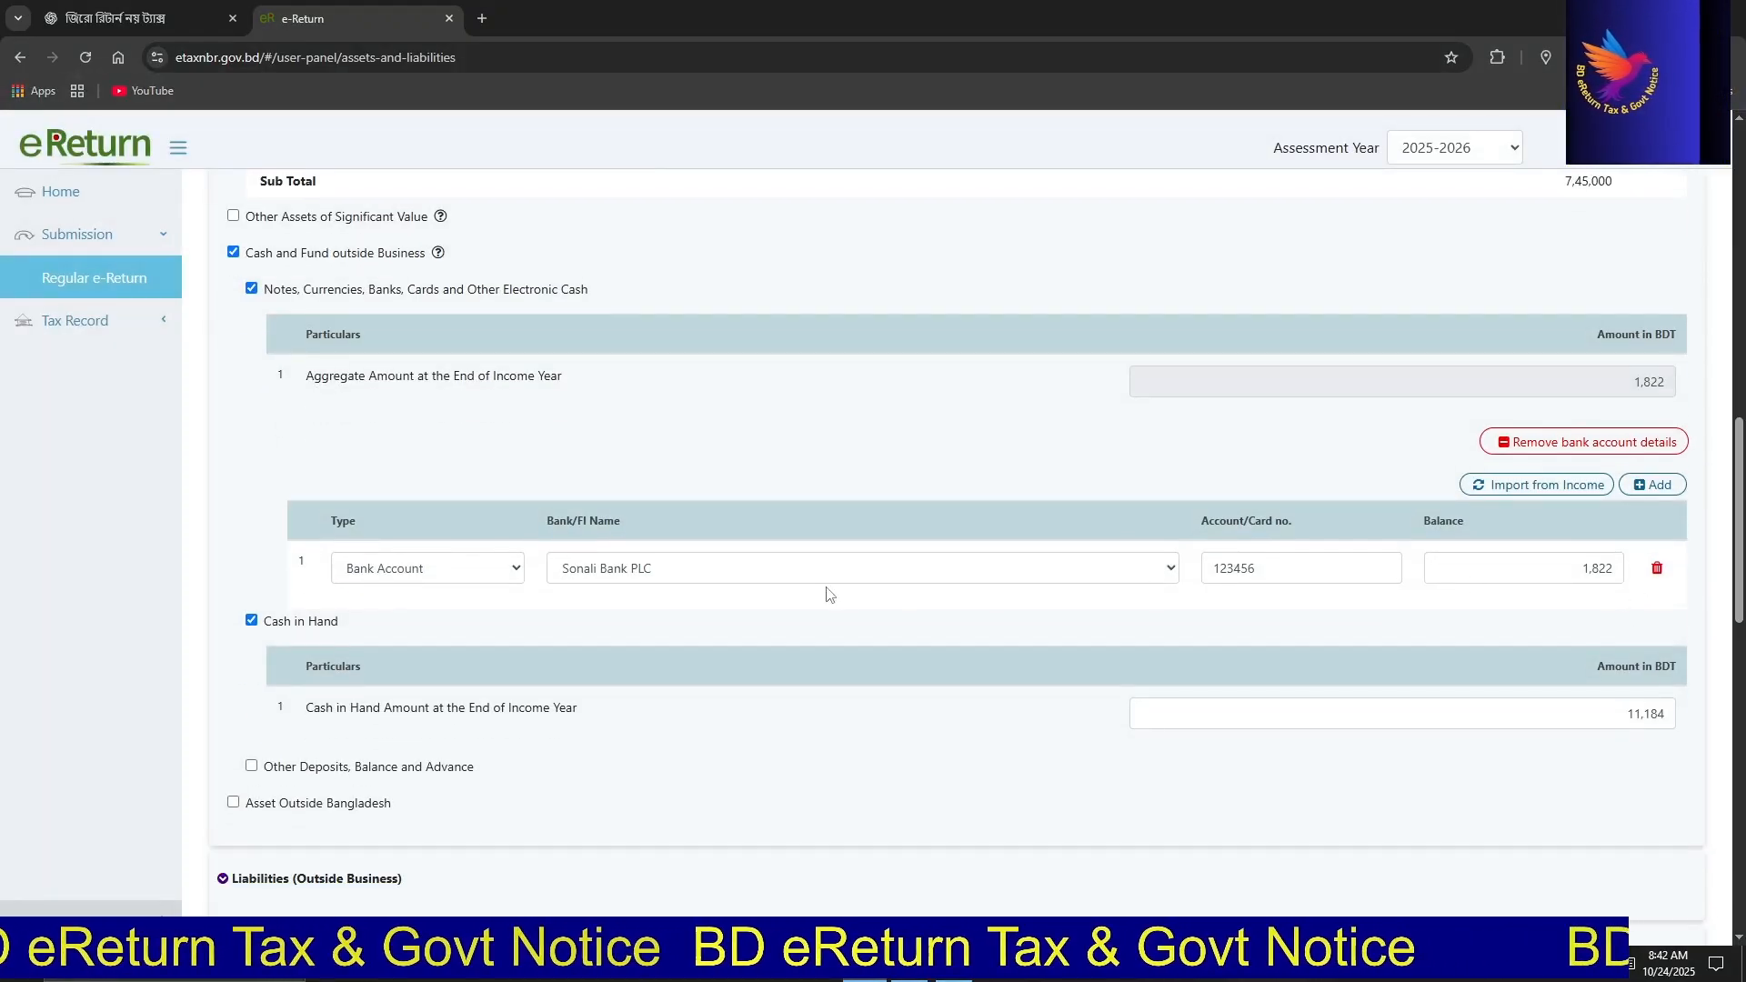
{"action": "scroll", "coordinate": [1355, 618], "scroll_direction": "down", "scroll_amount": 2}
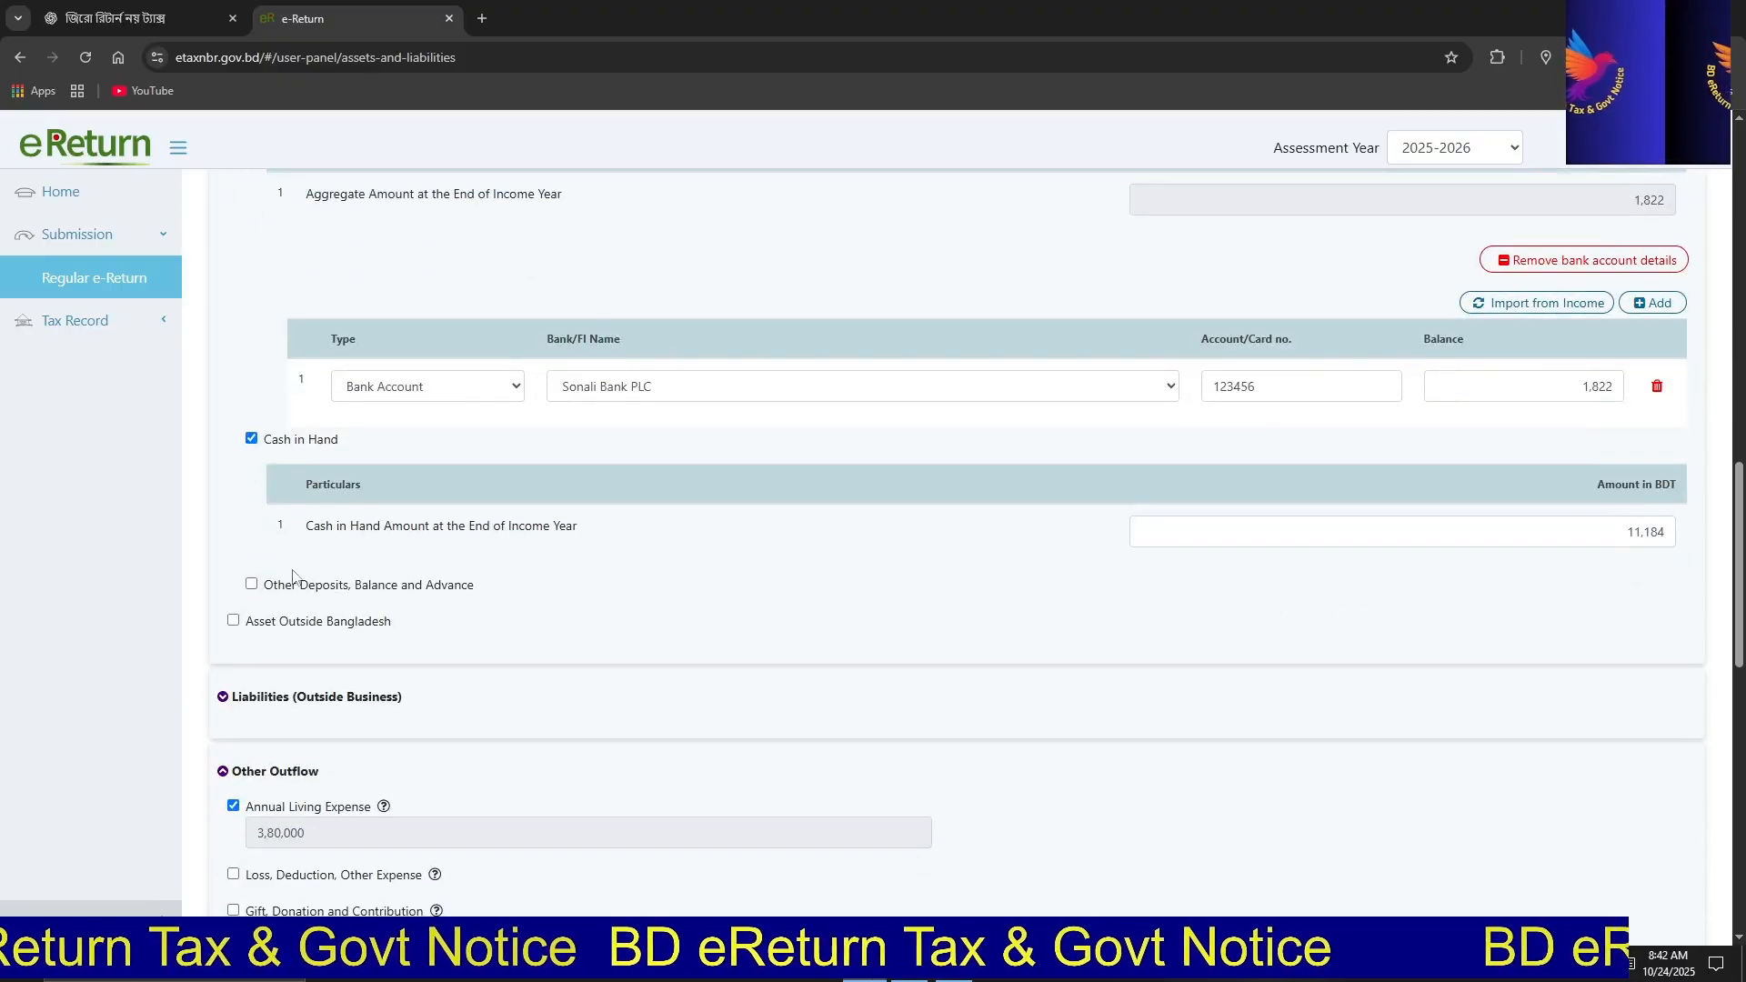
Replace the 11,184 cash in hand with 1,50,000 and expand Liabilities (Outside Business)
{"action": "left_click", "coordinate": [1619, 532]}
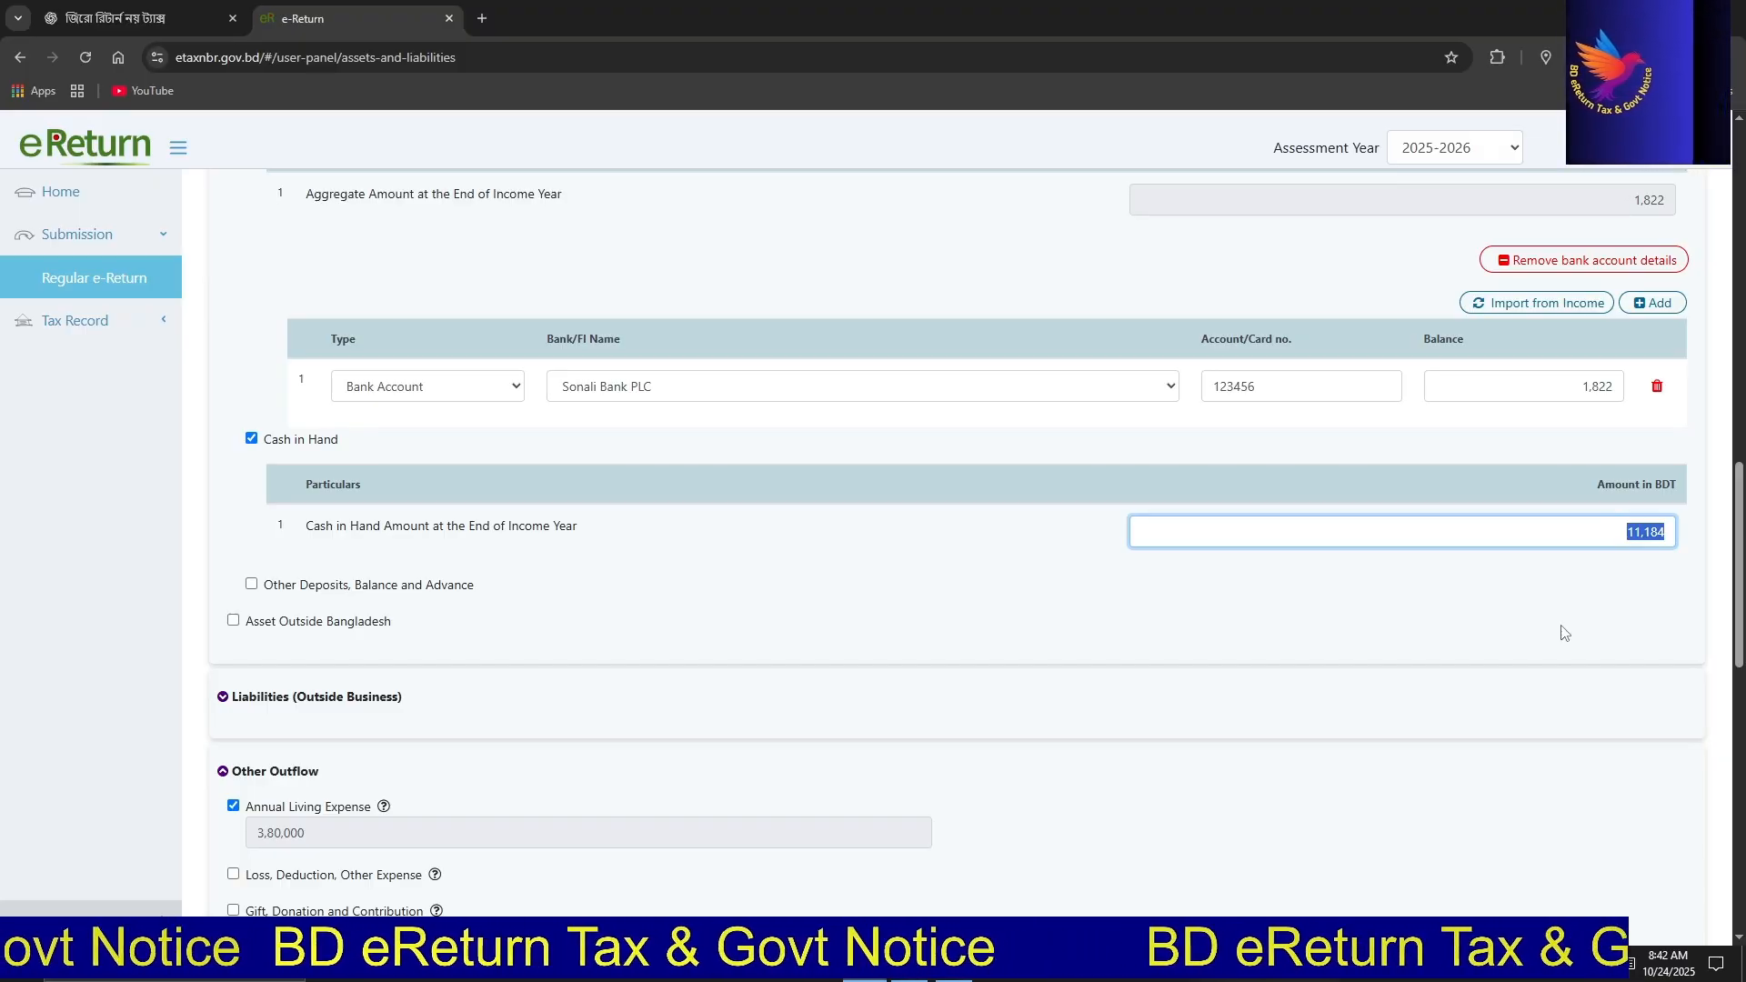
{"action": "key", "text": "BackSpace"}
{"action": "type", "text": "15,000"}
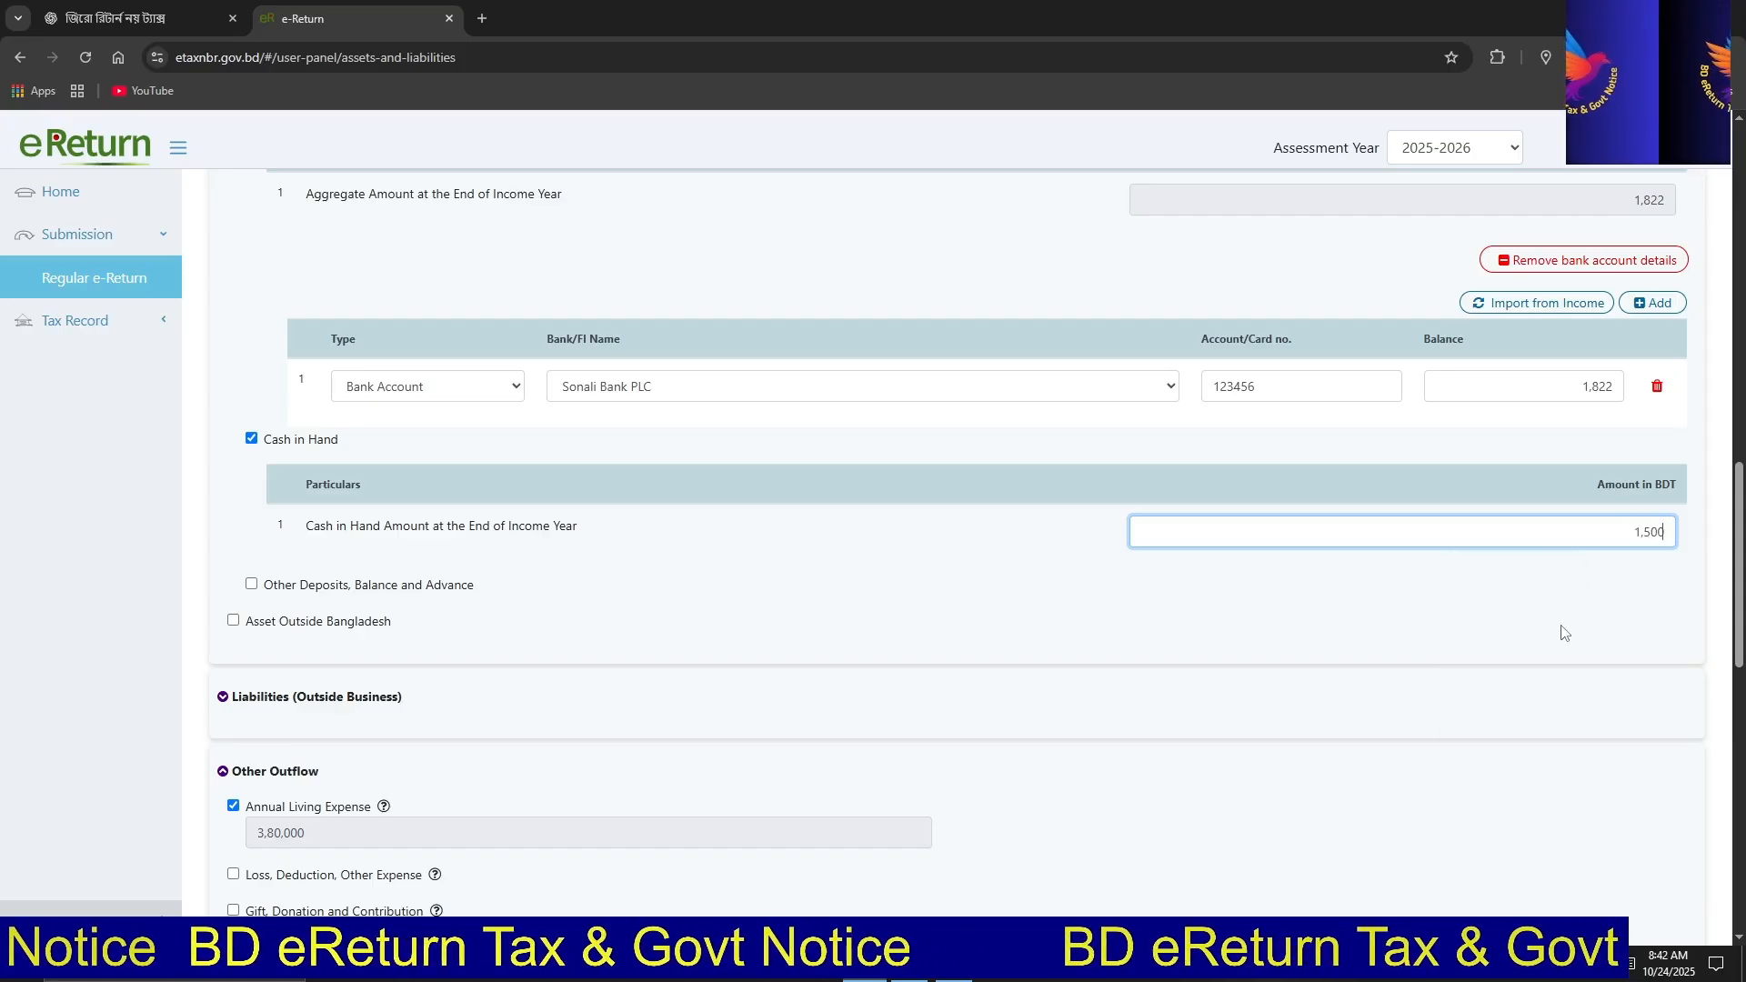
{"action": "type", "text": "0"}
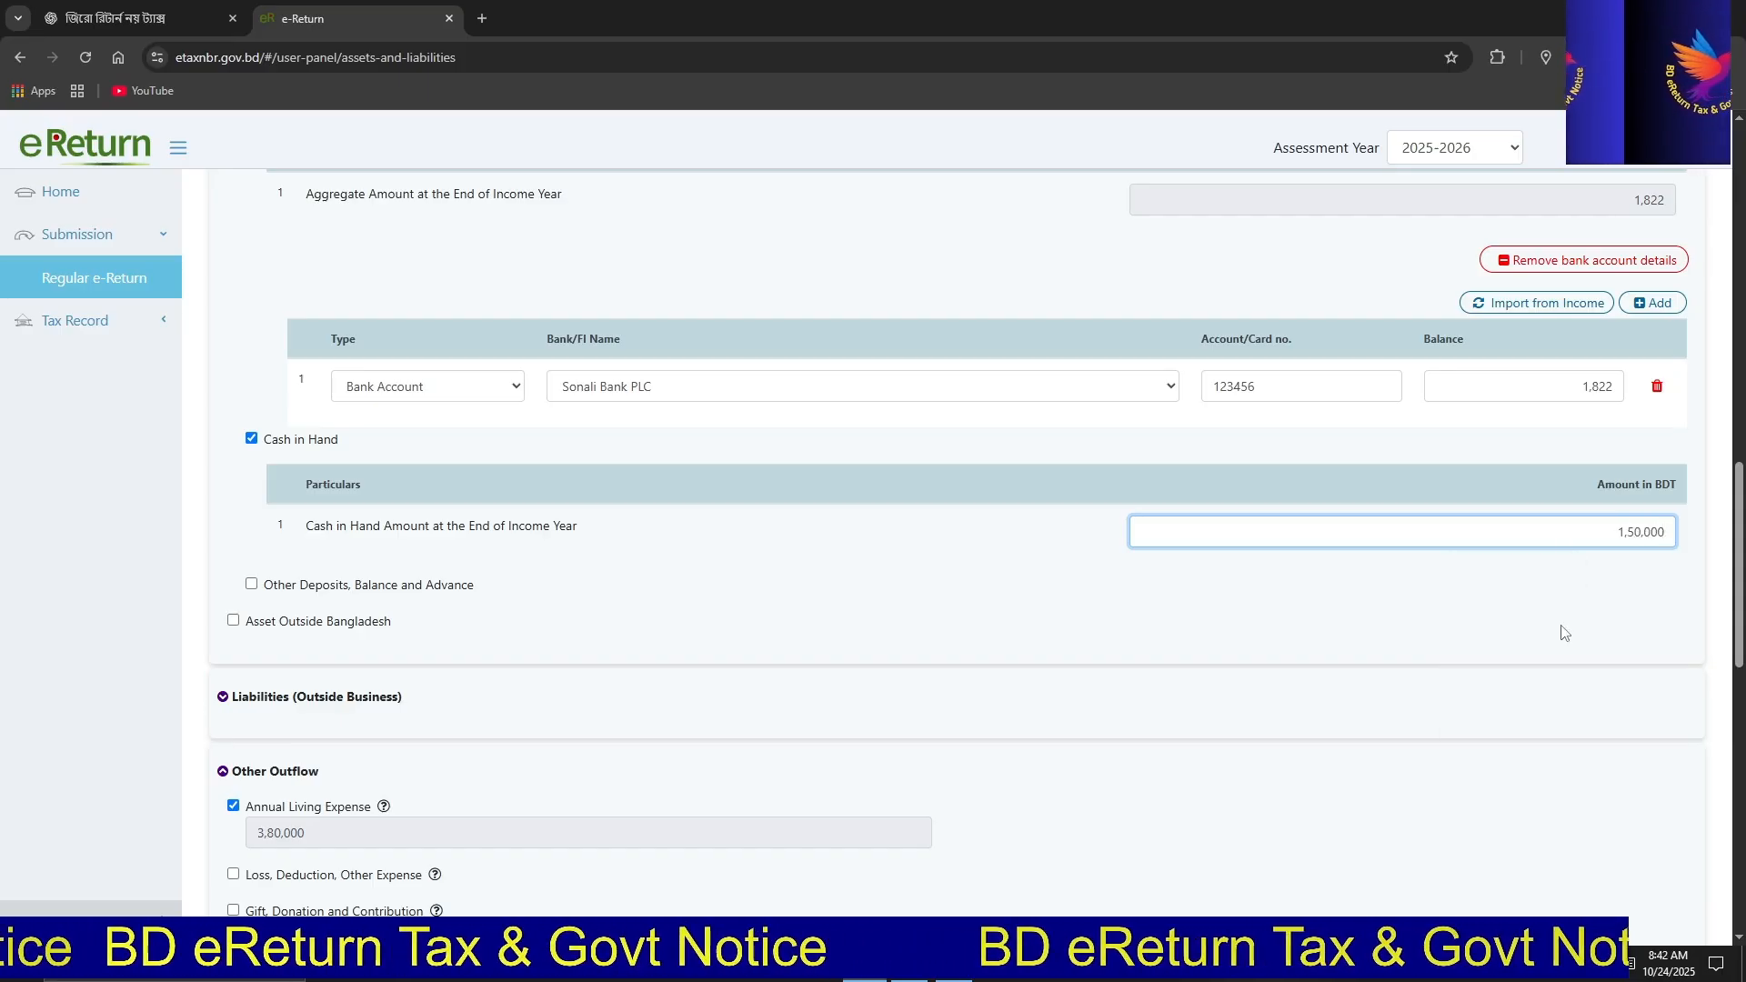
{"action": "scroll", "coordinate": [1573, 682], "scroll_direction": "down", "scroll_amount": 2}
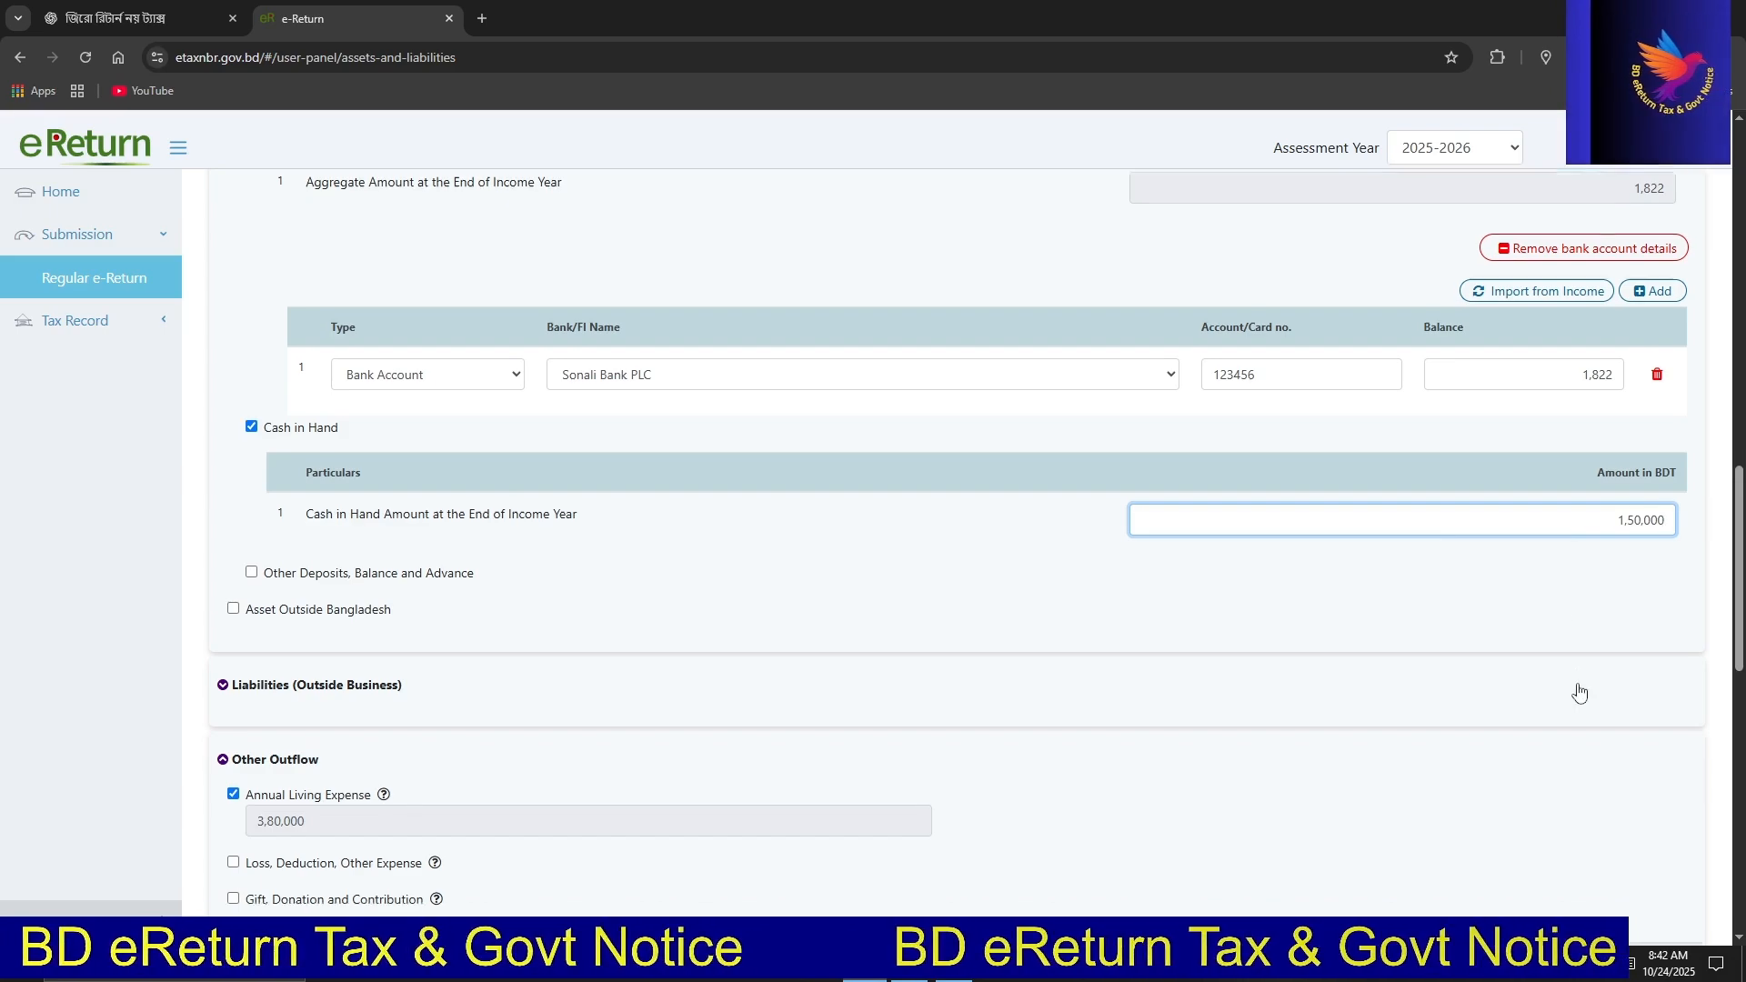
{"action": "scroll", "coordinate": [278, 589], "scroll_direction": "down", "scroll_amount": 1}
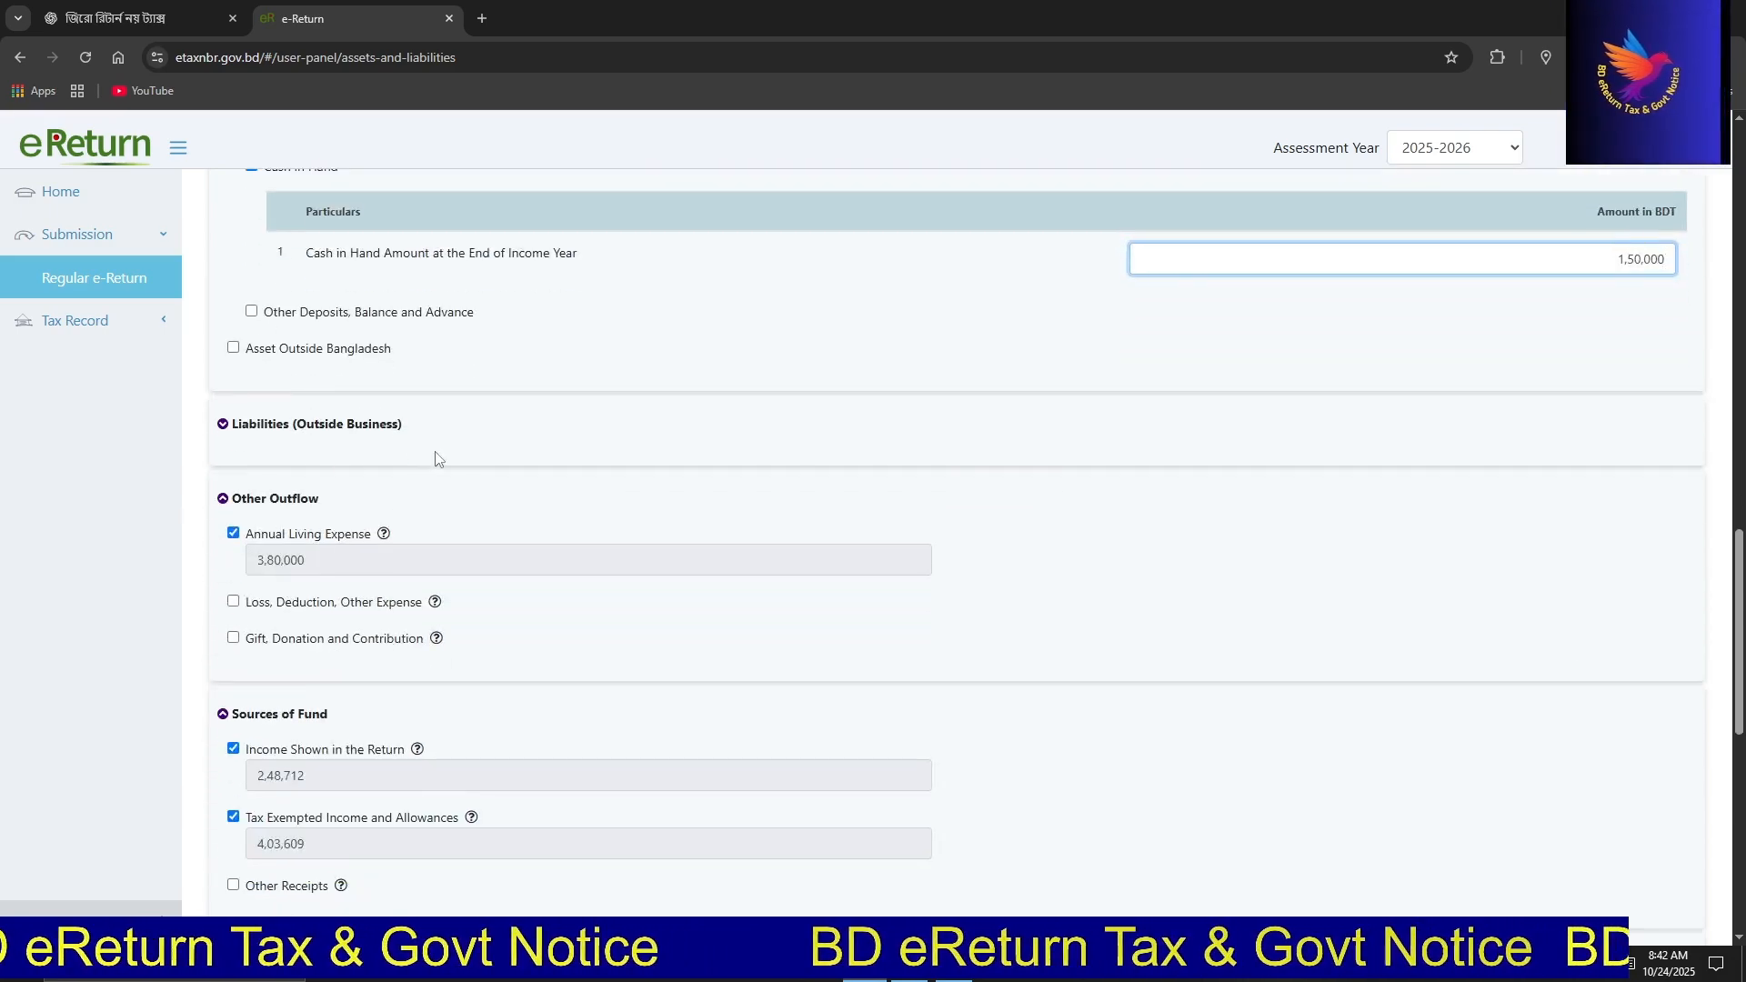
{"action": "left_click", "coordinate": [226, 429]}
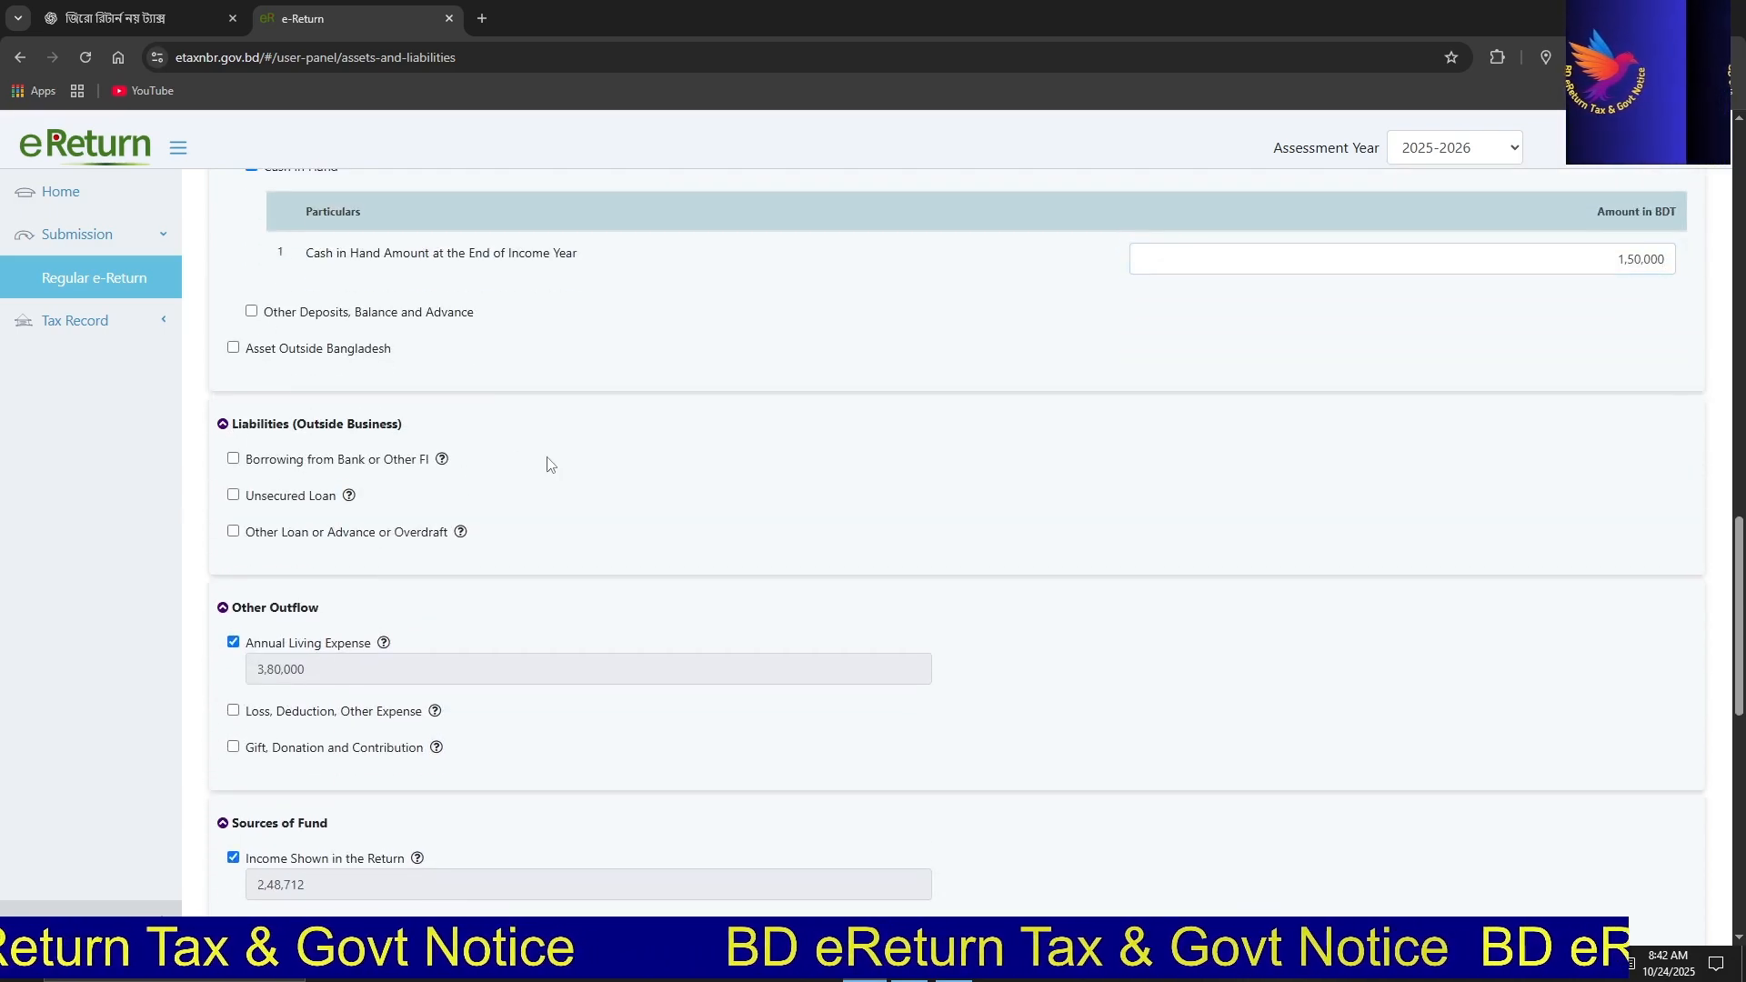
Tick Loss, Deduction, Other Expense and enter Revenue with amount 380
{"action": "left_click", "coordinate": [222, 423]}
{"action": "scroll", "coordinate": [624, 492], "scroll_direction": "down", "scroll_amount": 2}
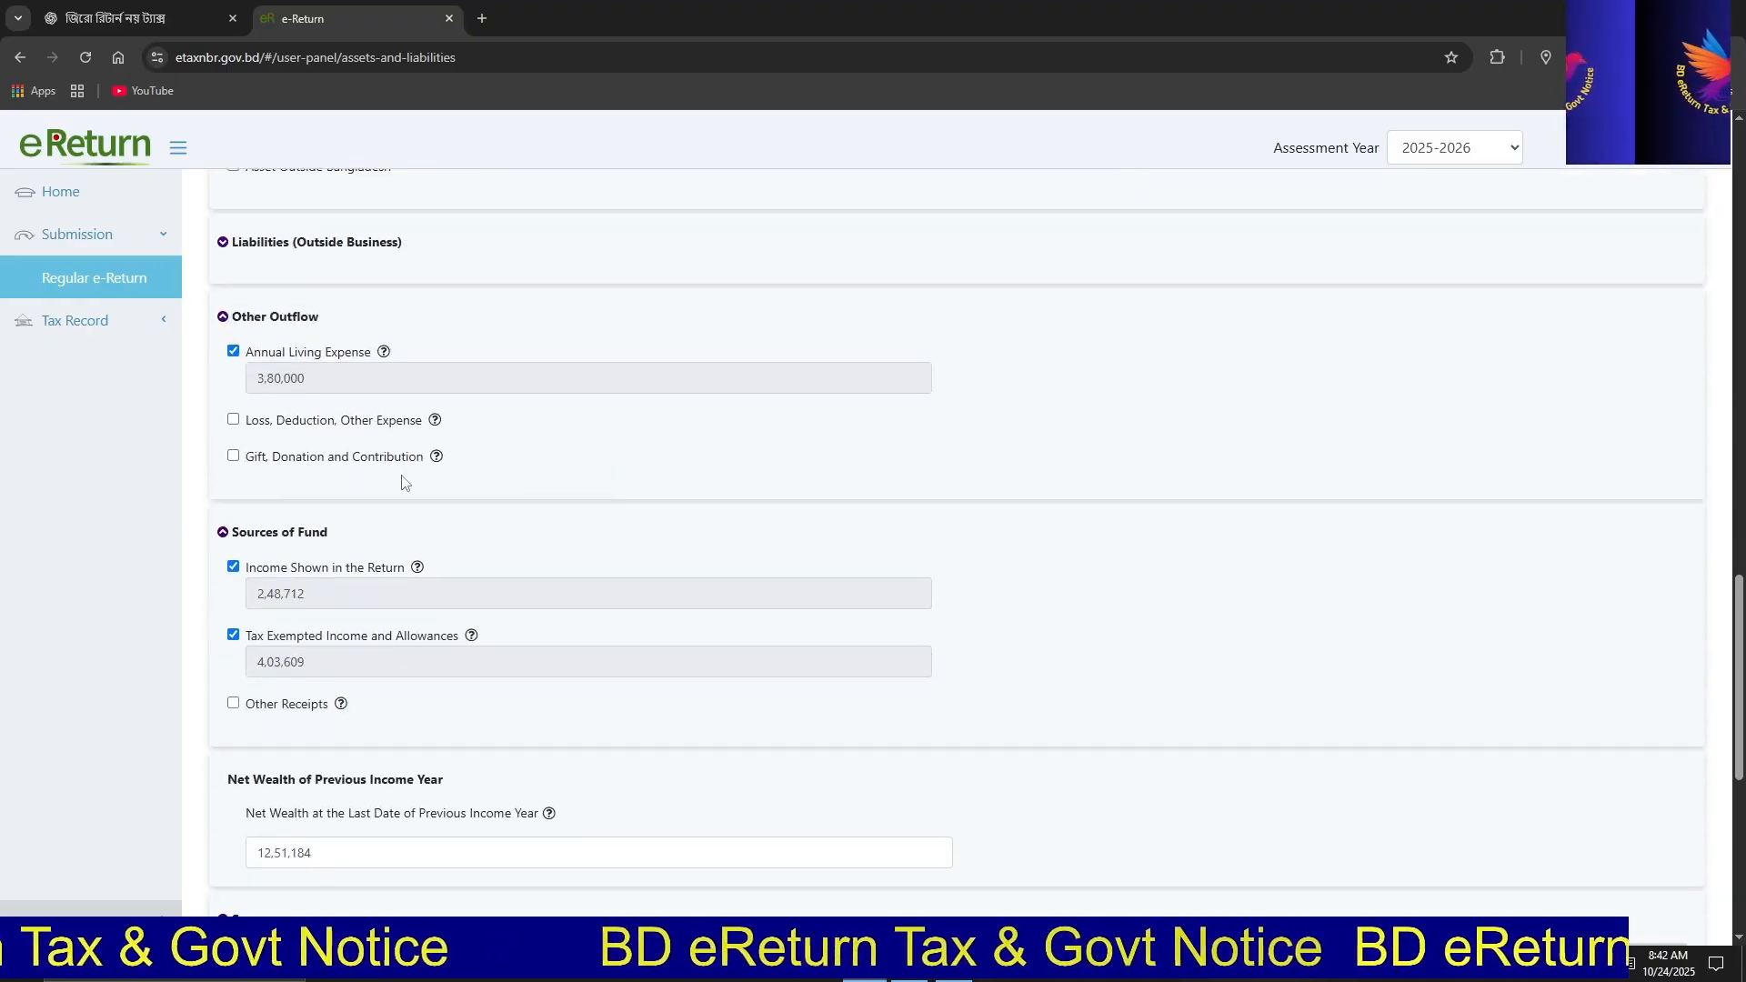
{"action": "left_click", "coordinate": [233, 419]}
{"action": "left_click", "coordinate": [746, 543]}
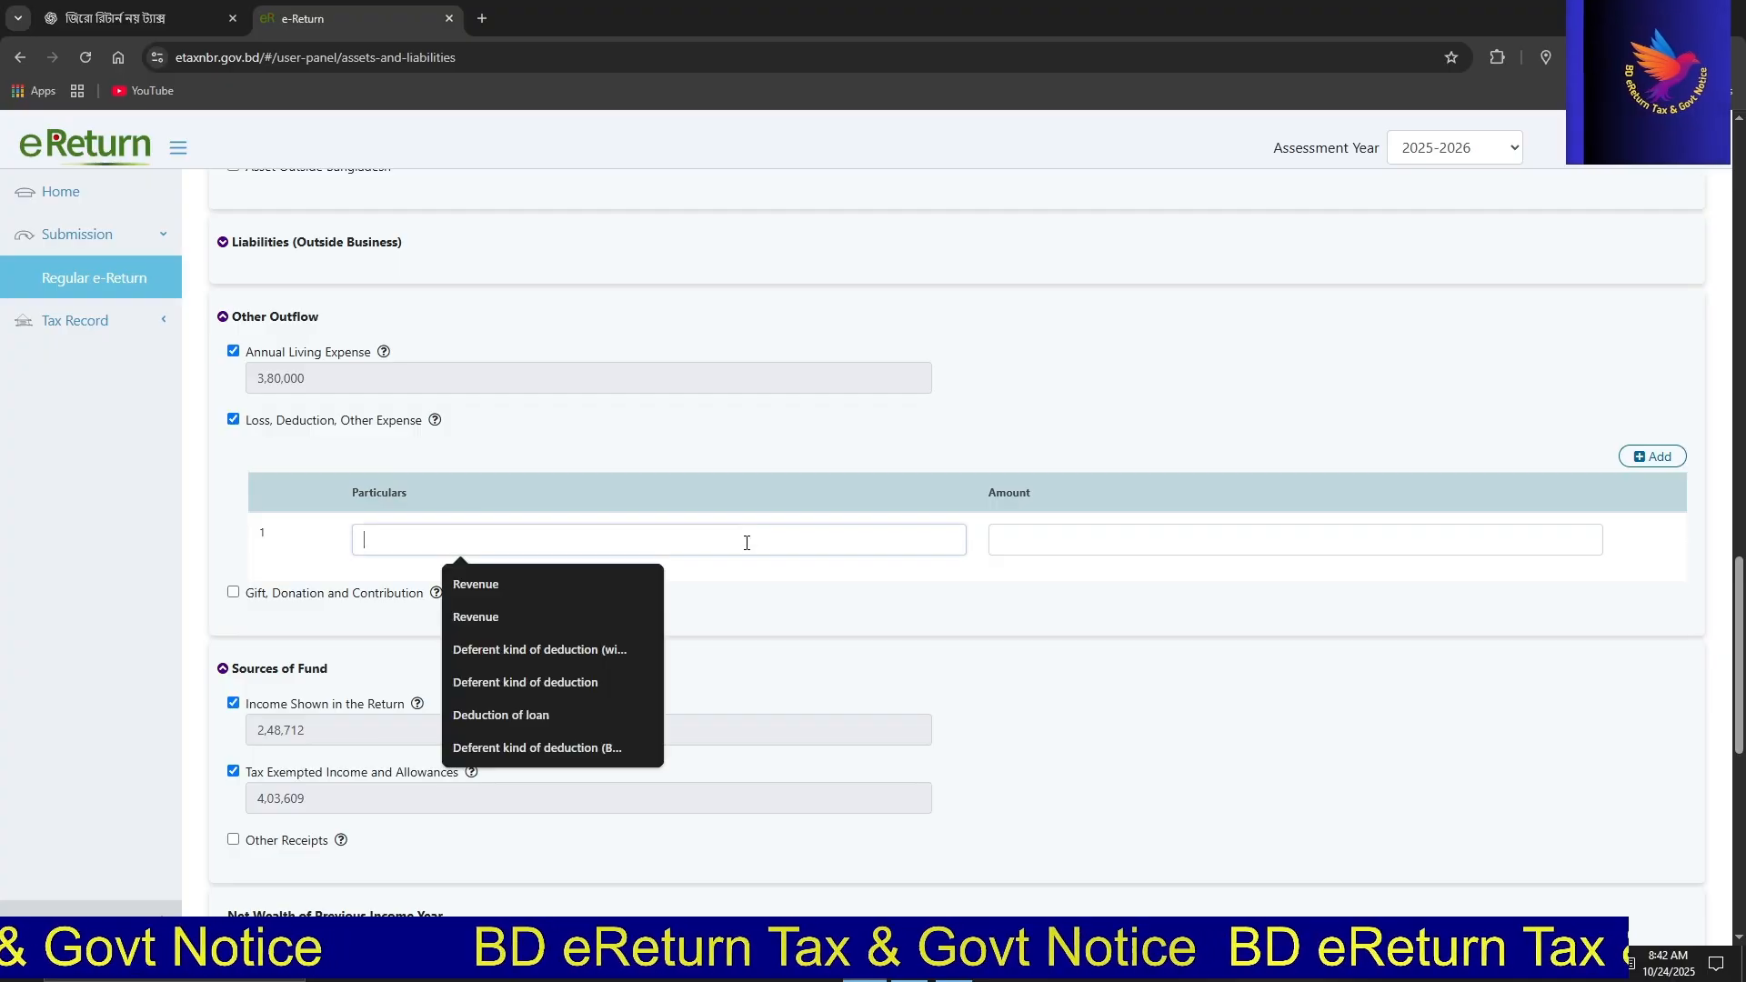
{"action": "left_click", "coordinate": [516, 583]}
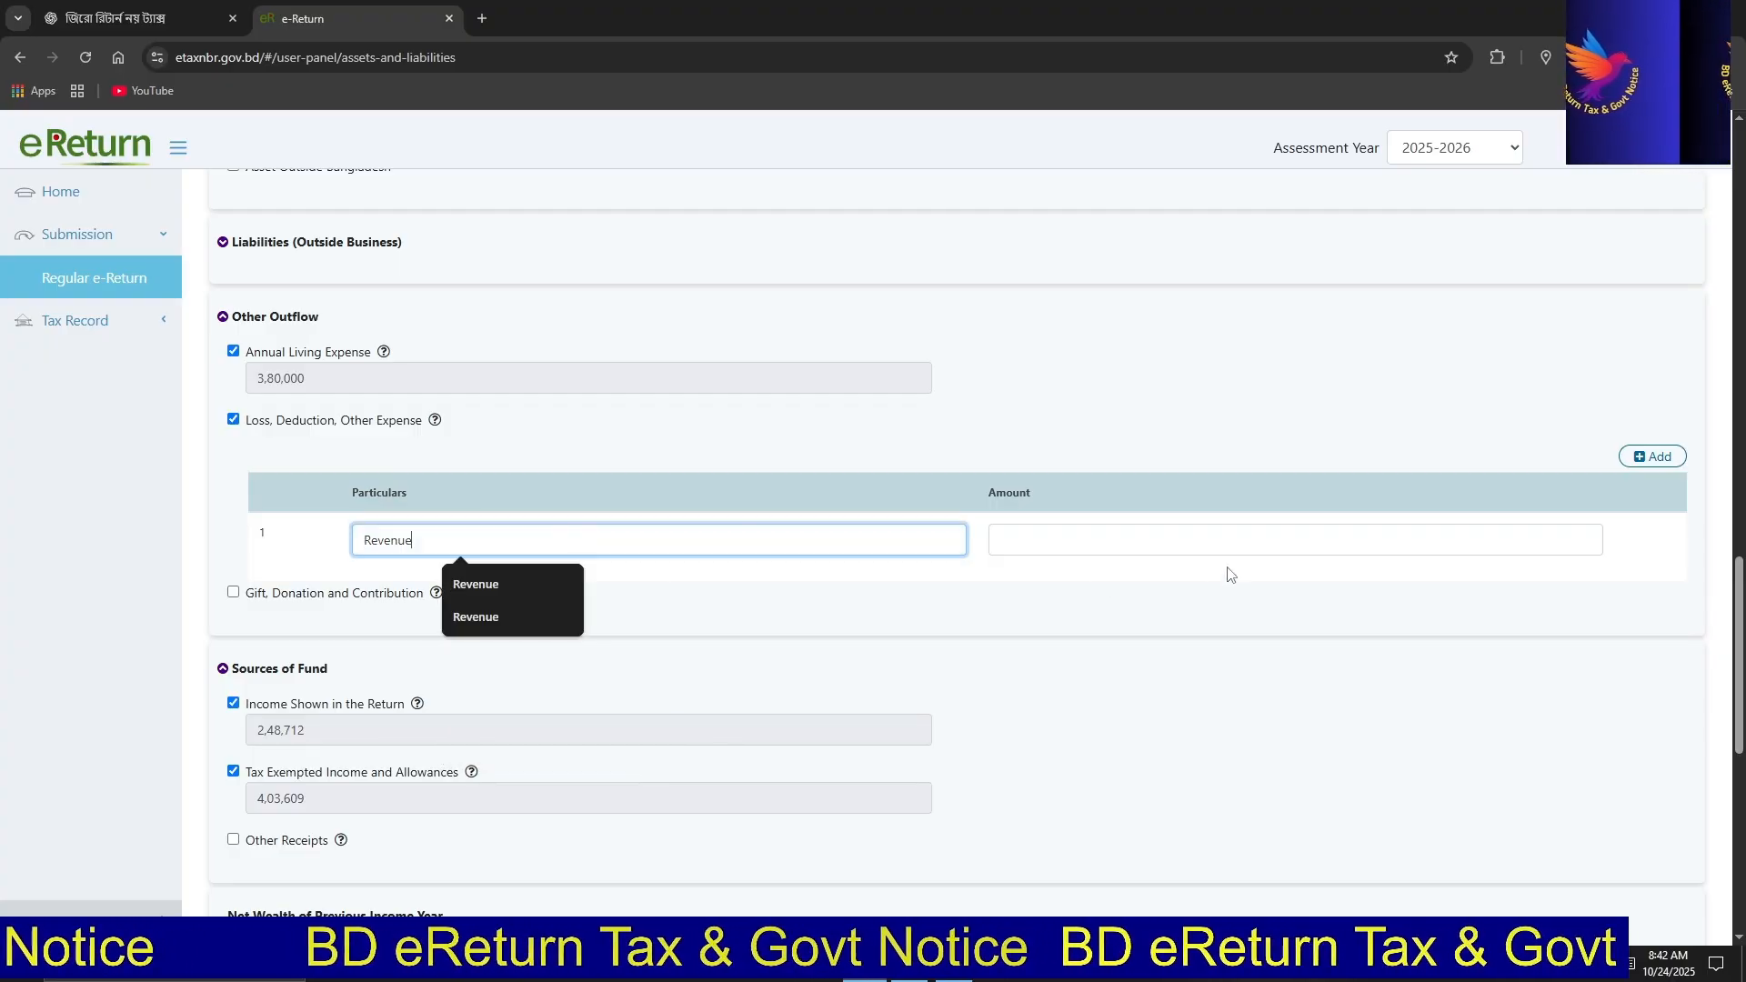
{"action": "left_click", "coordinate": [1228, 540]}
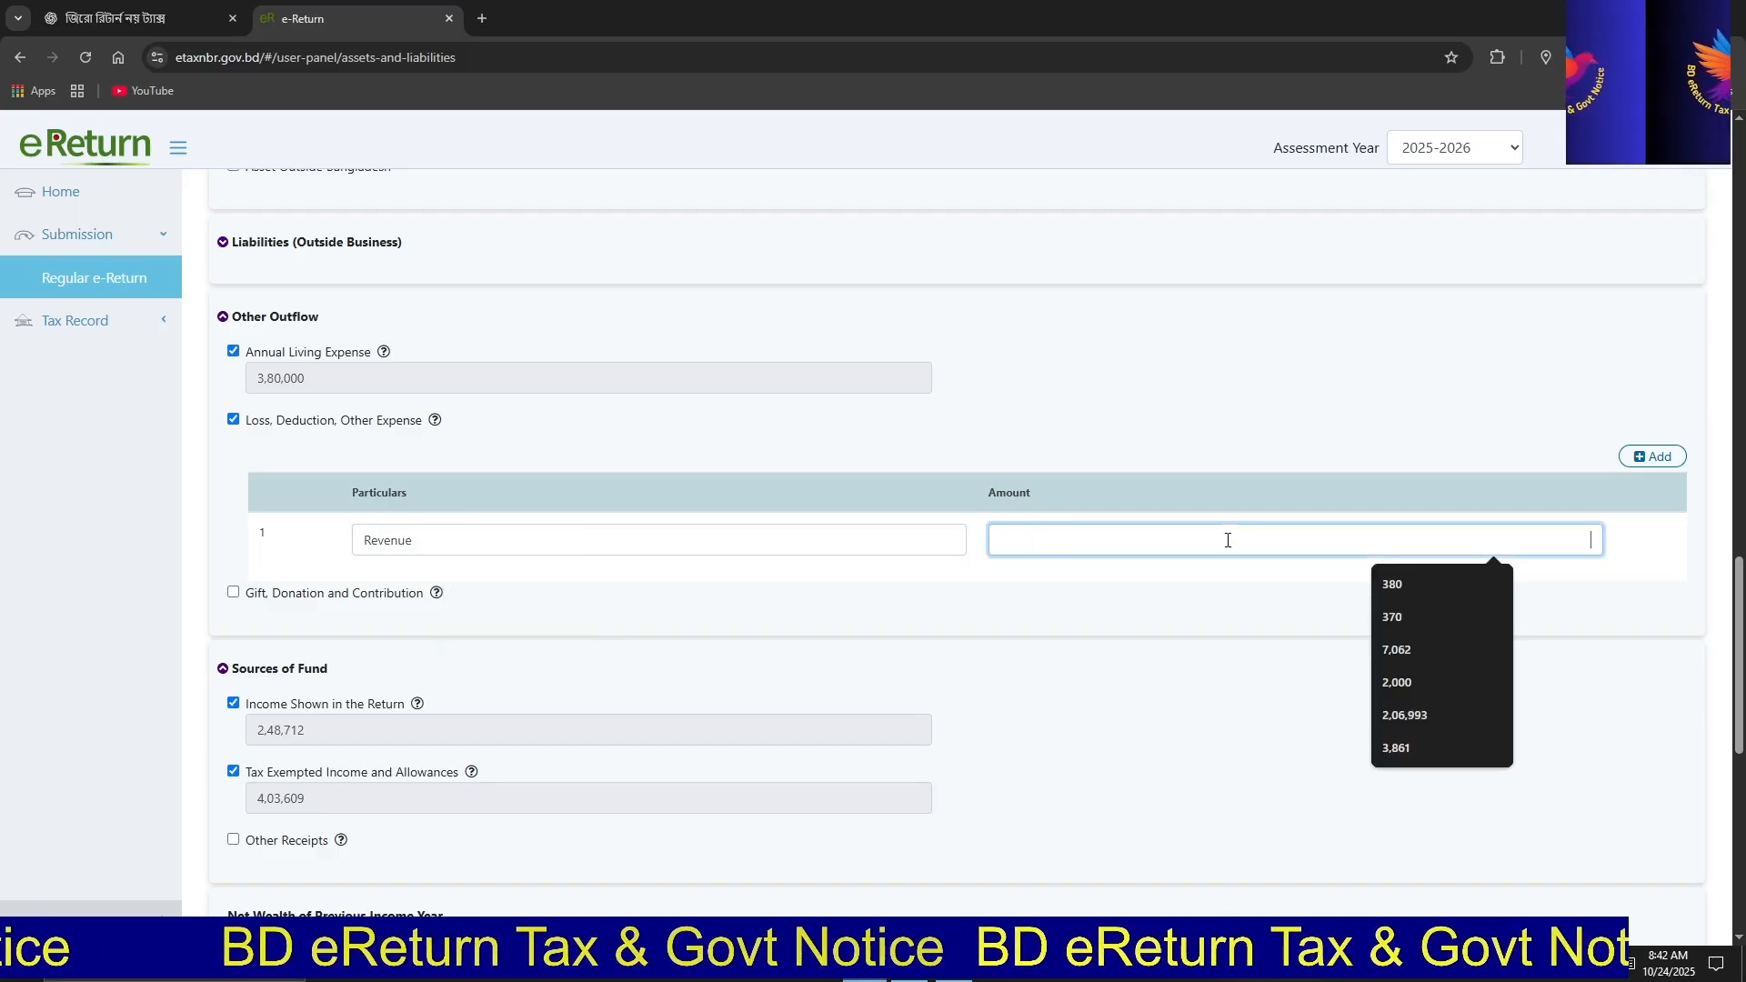
{"action": "type", "text": "380"}
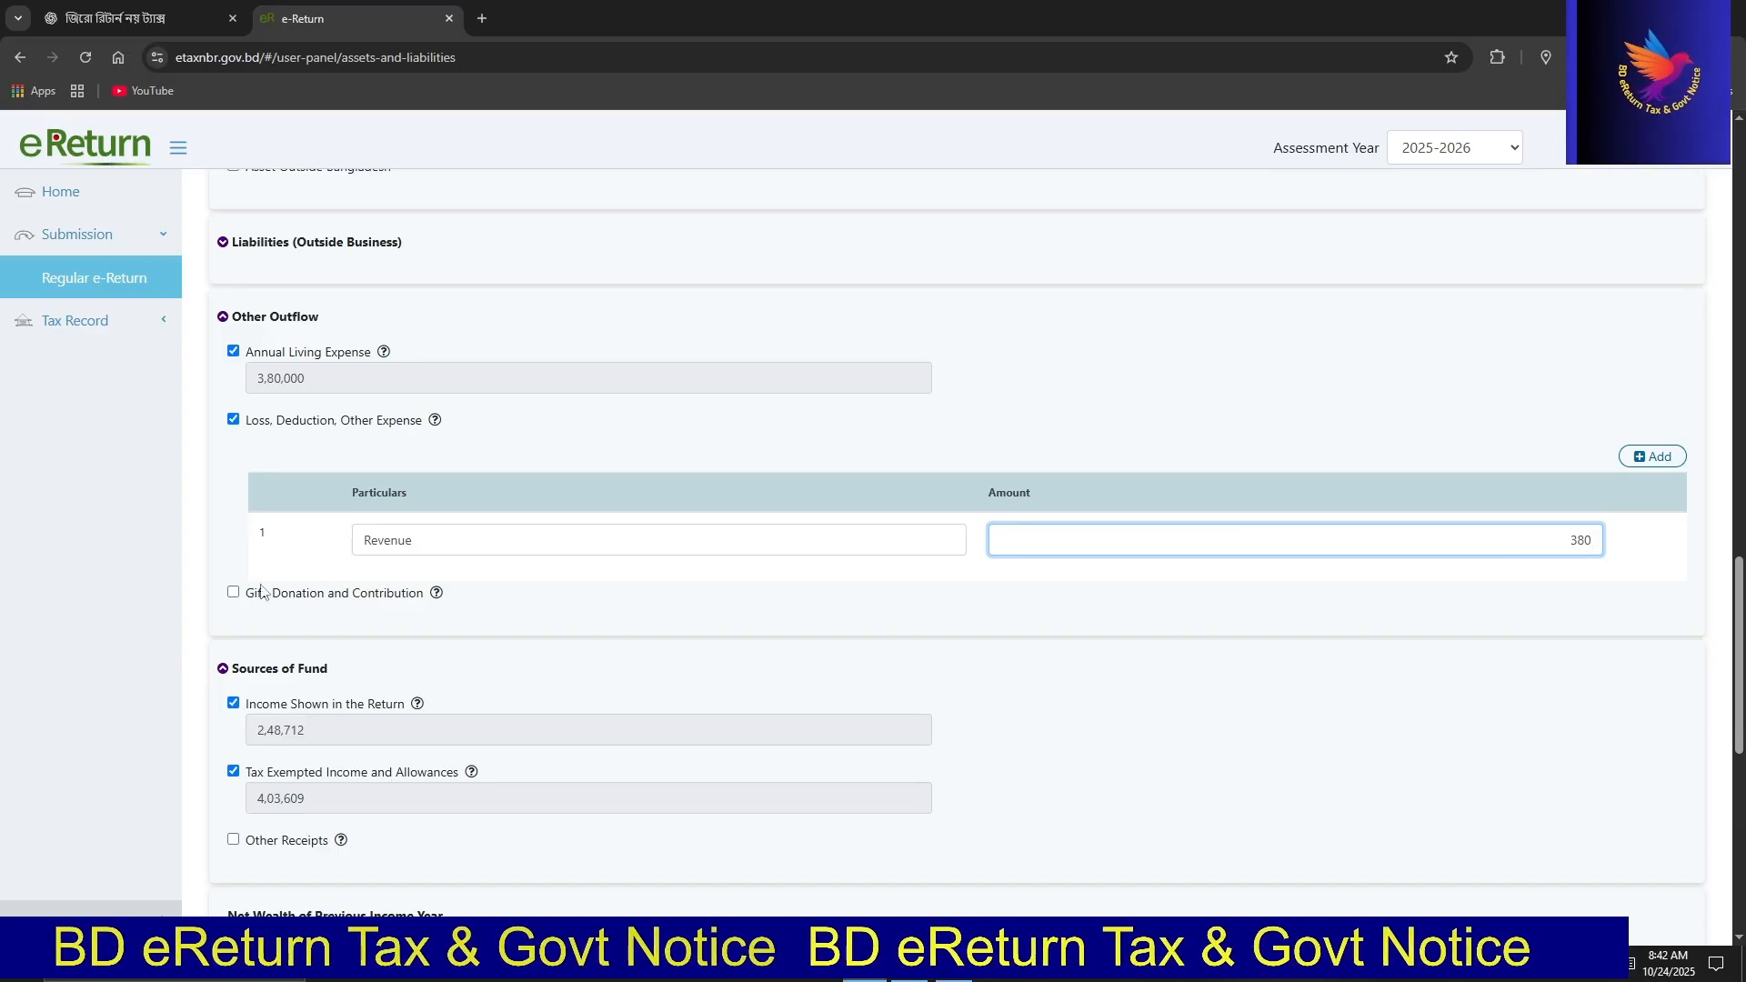
Add a second expense line, Loss deferent charge of Bank, at 2,000
{"action": "left_click", "coordinate": [1657, 456]}
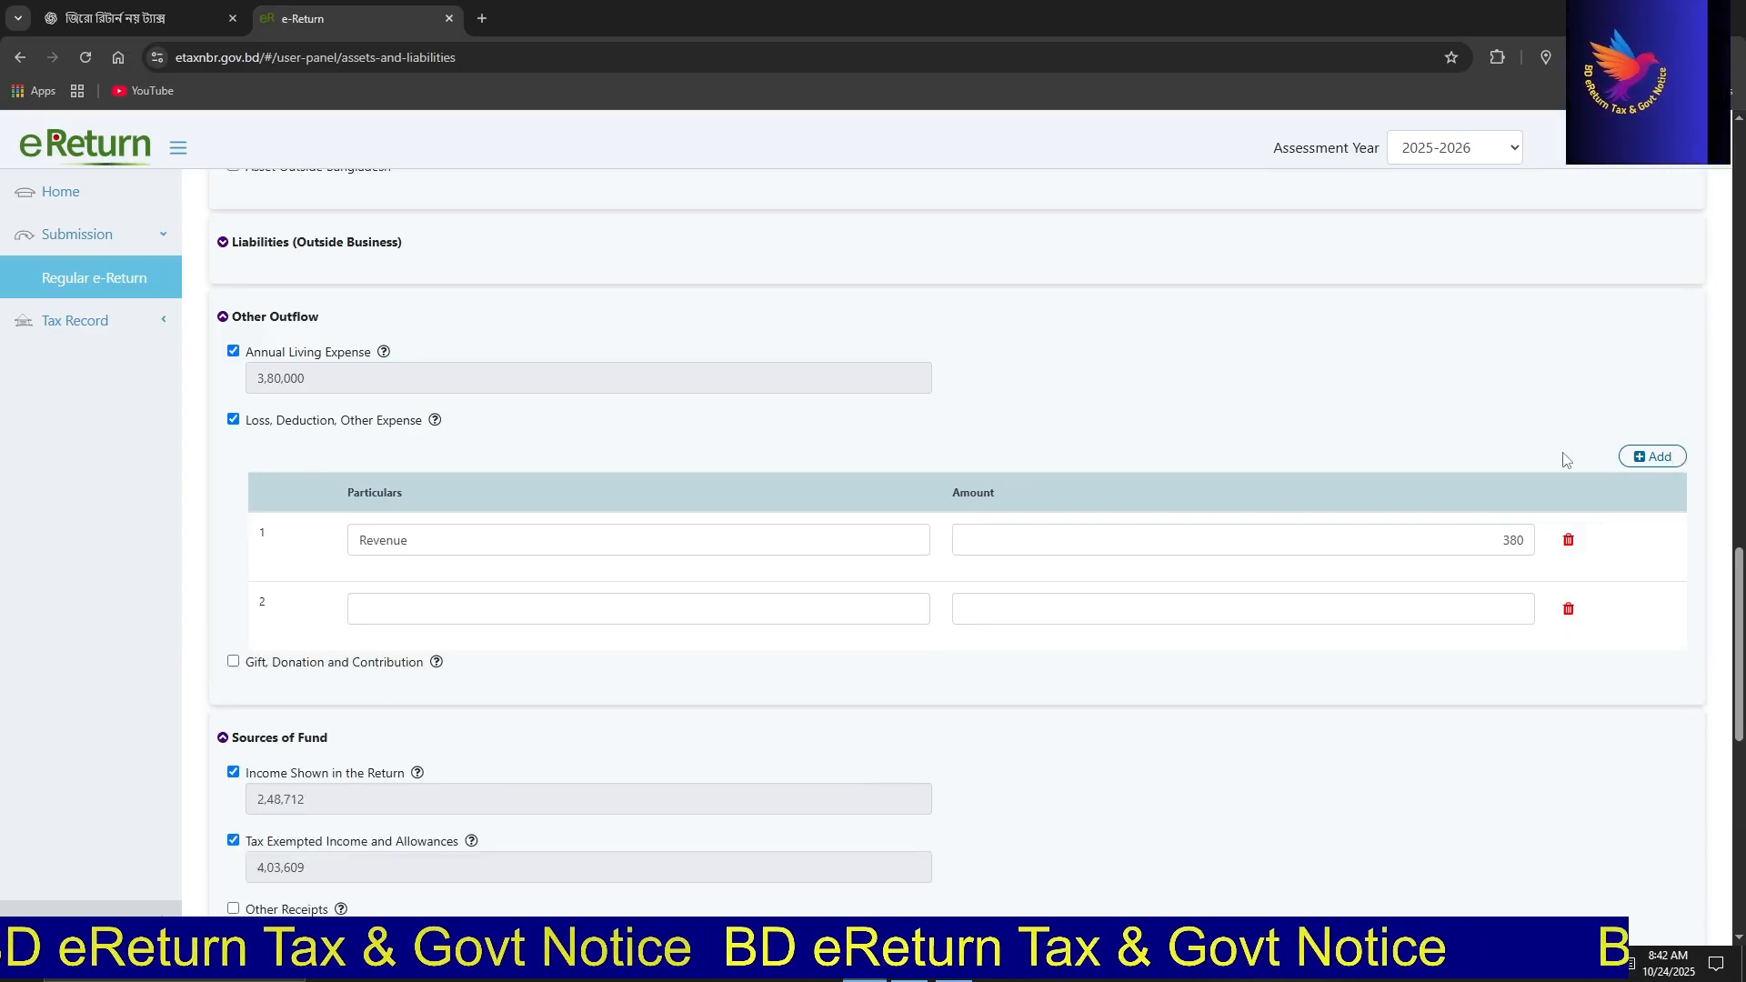
{"action": "left_click", "coordinate": [540, 604]}
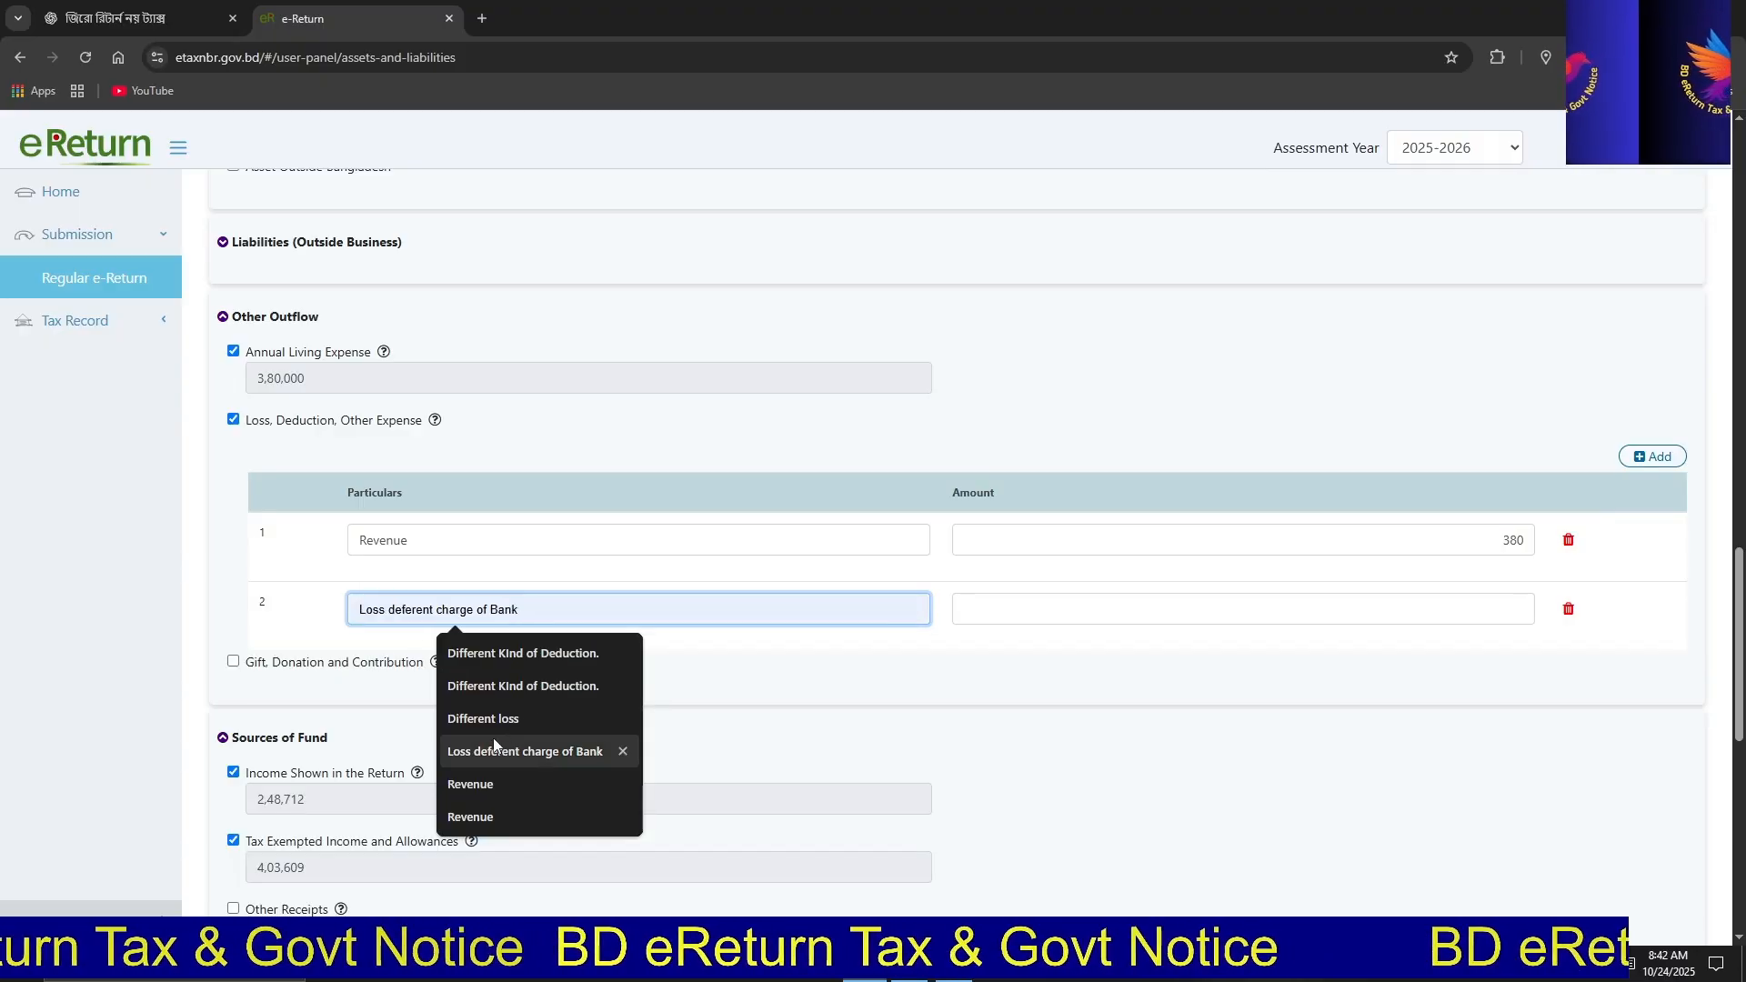
{"action": "left_click", "coordinate": [559, 754]}
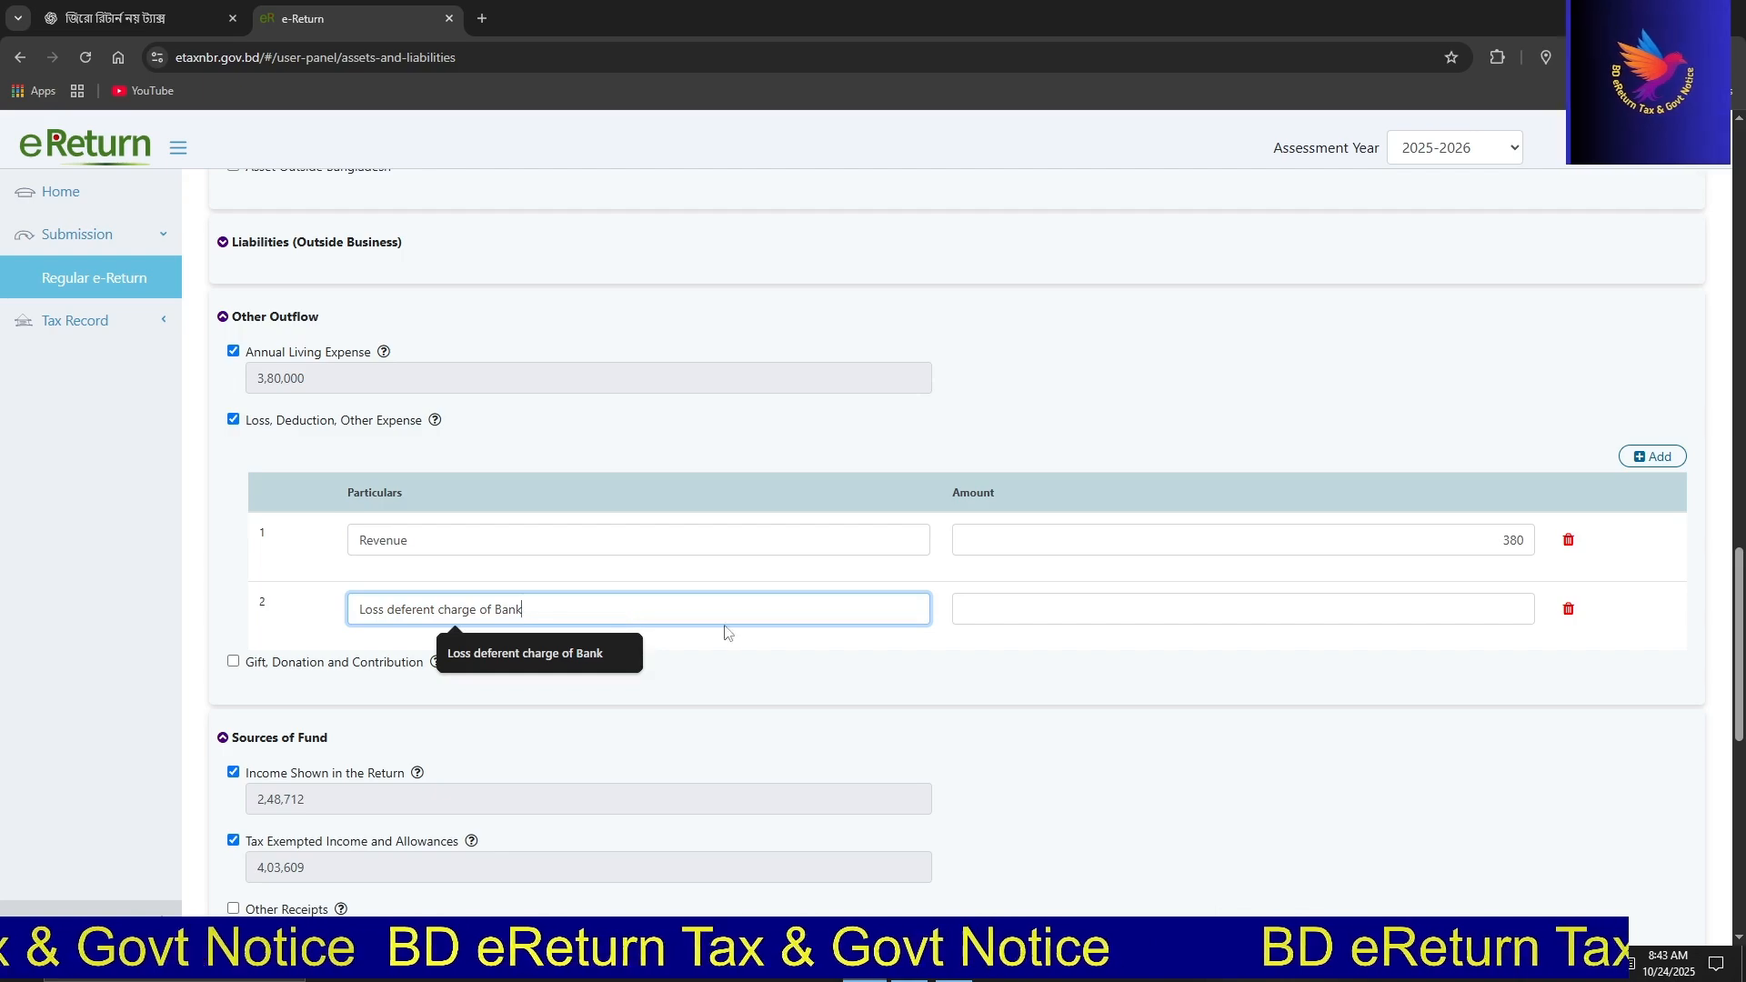
{"action": "left_click", "coordinate": [1406, 609]}
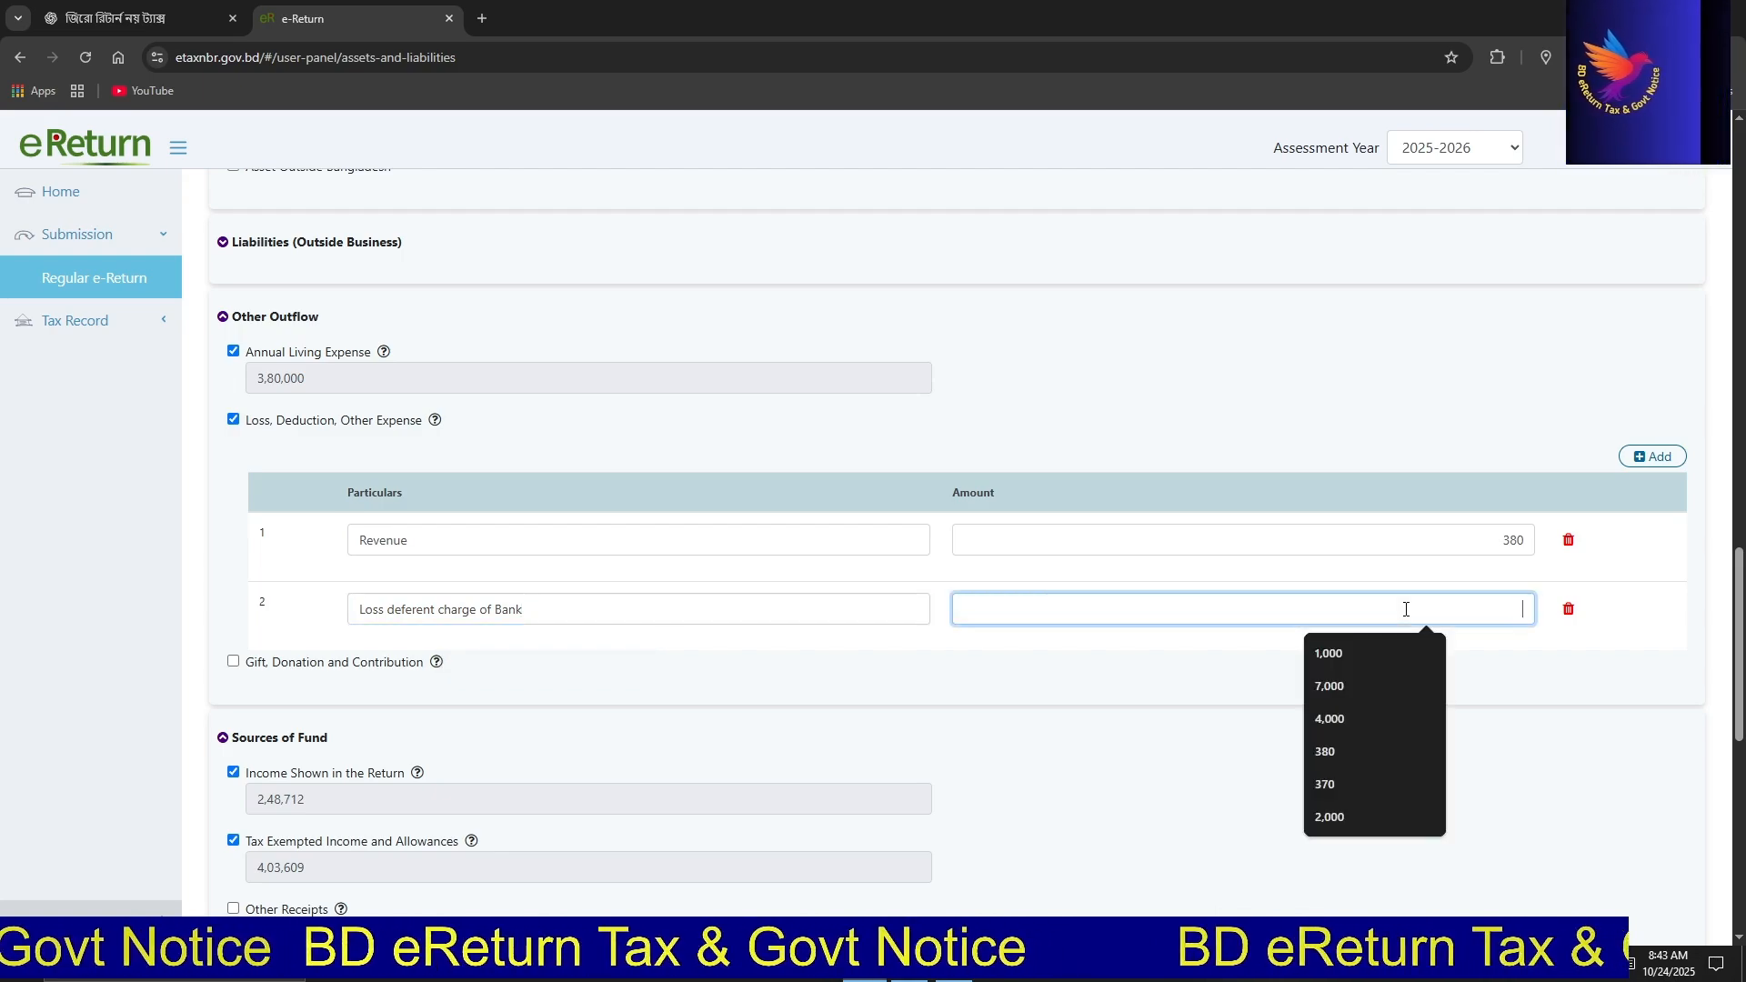
{"action": "type", "text": "2000"}
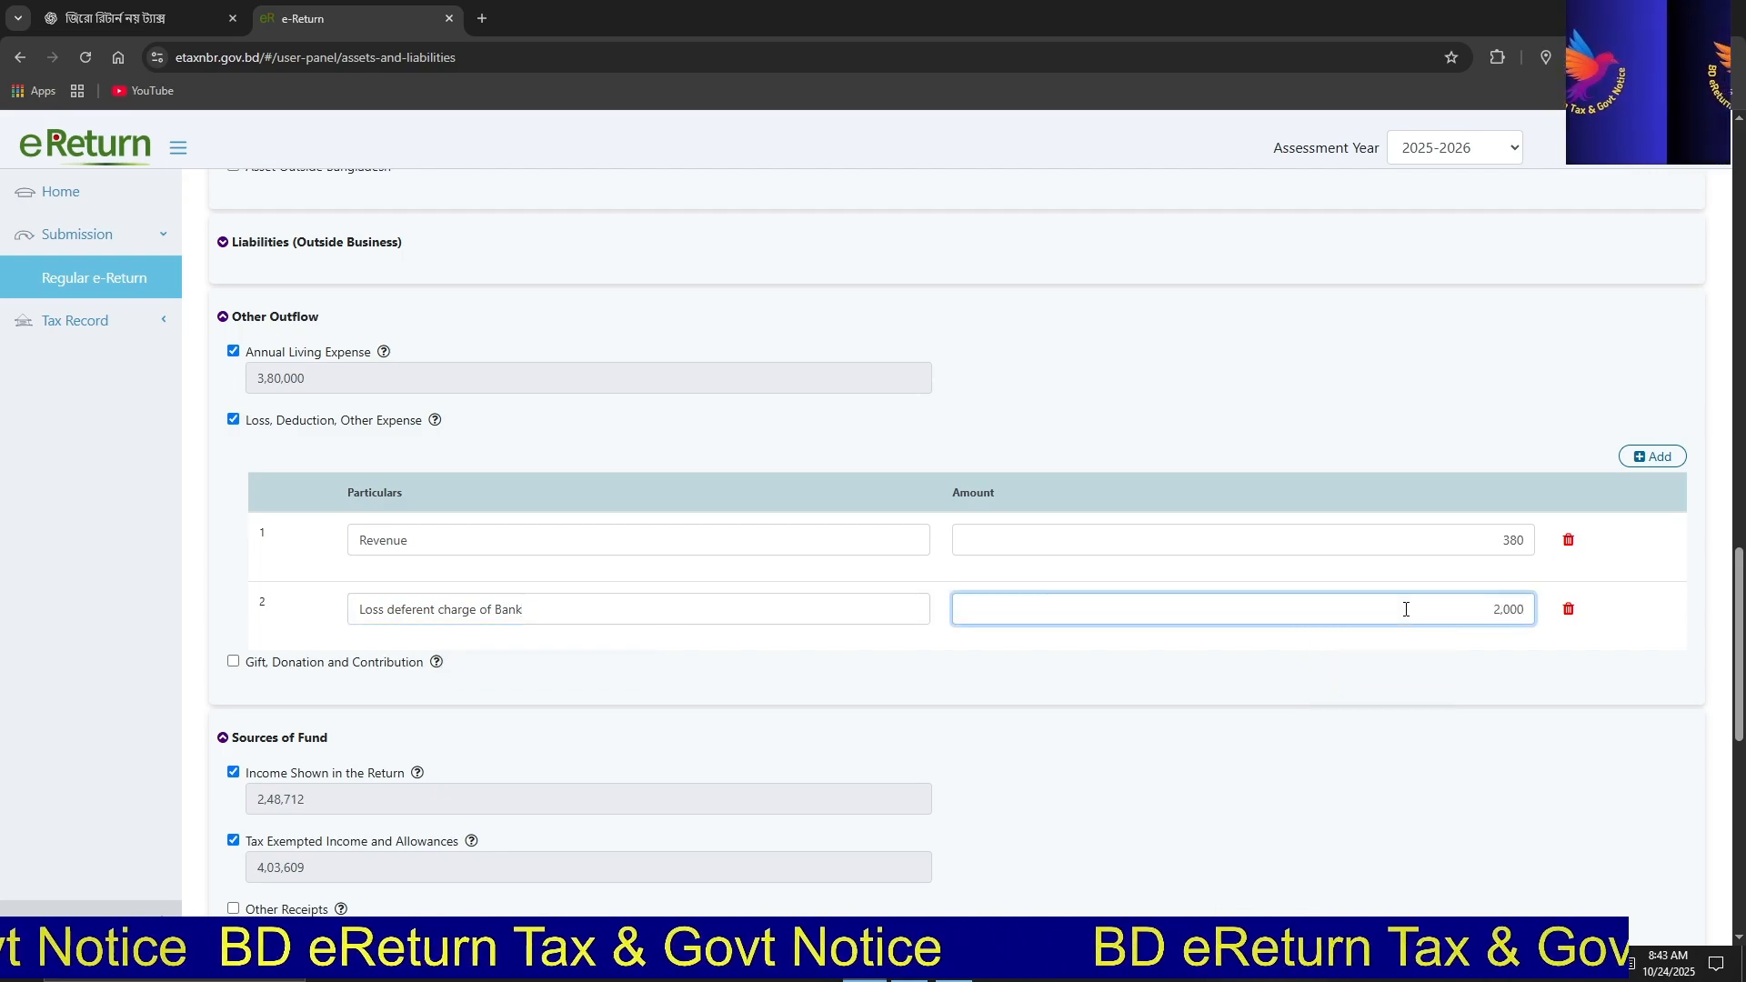
Scroll to the Summary and highlight the Change in Net Wealth figure 2,45,638
{"action": "scroll", "coordinate": [1326, 702], "scroll_direction": "down", "scroll_amount": 2}
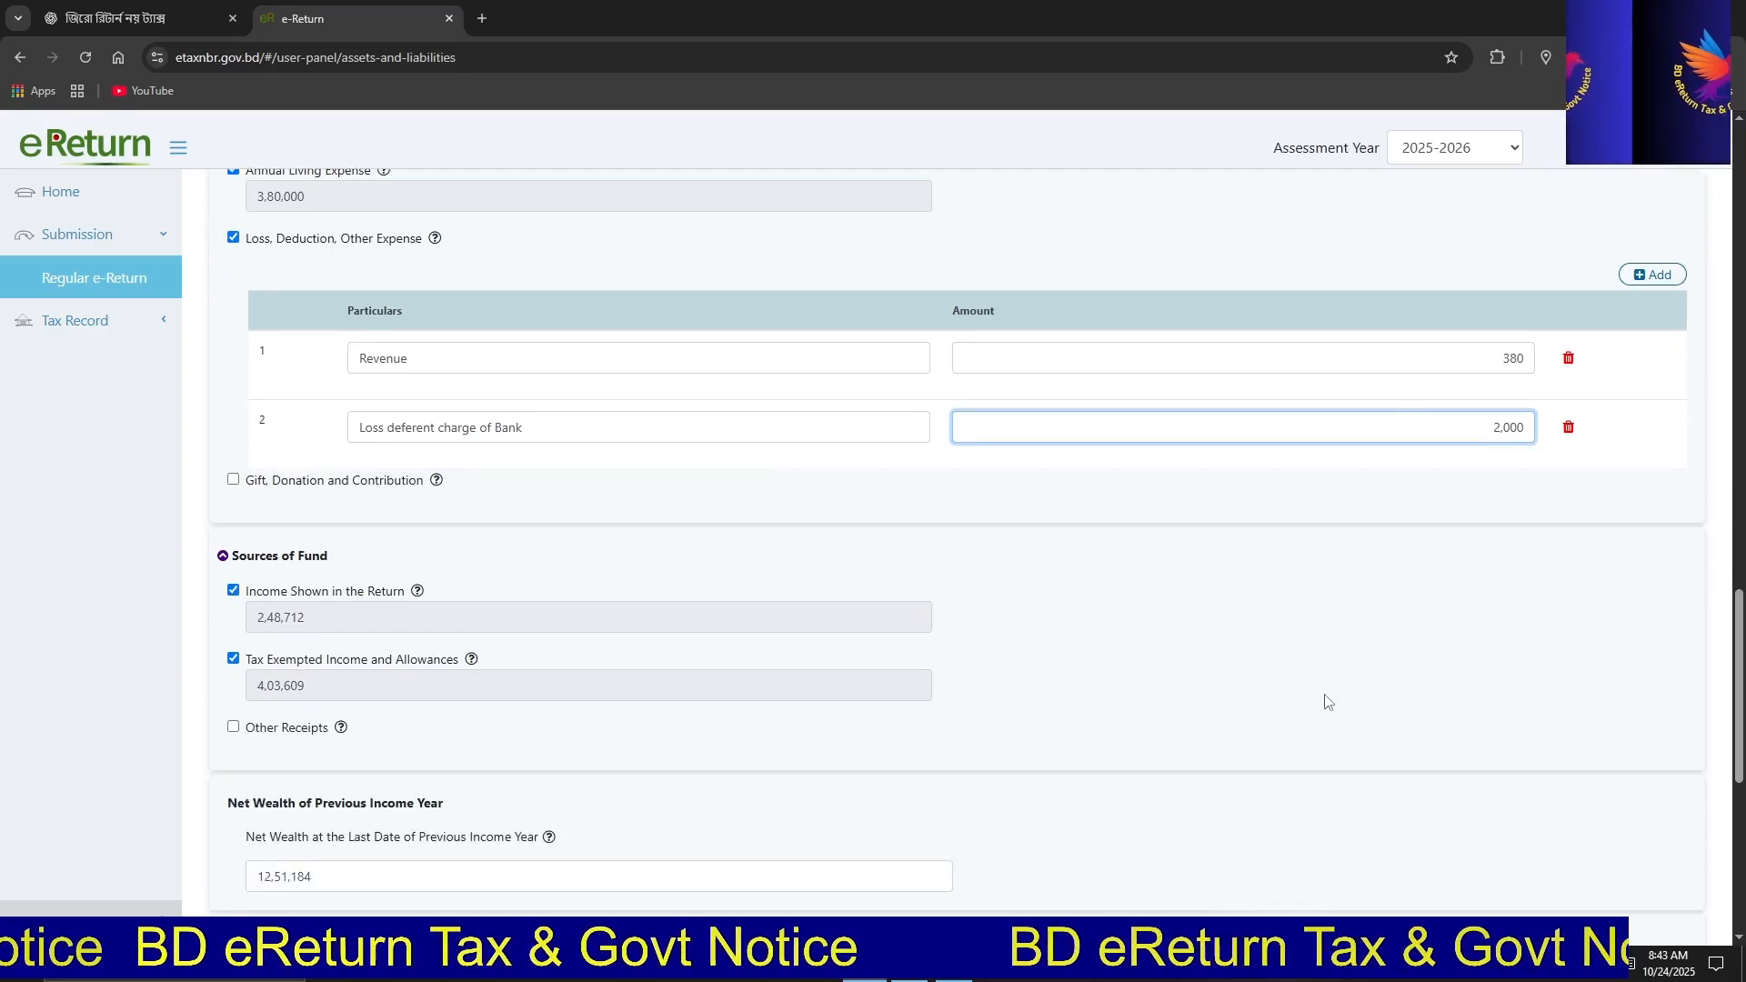
{"action": "scroll", "coordinate": [773, 565], "scroll_direction": "down", "scroll_amount": 2}
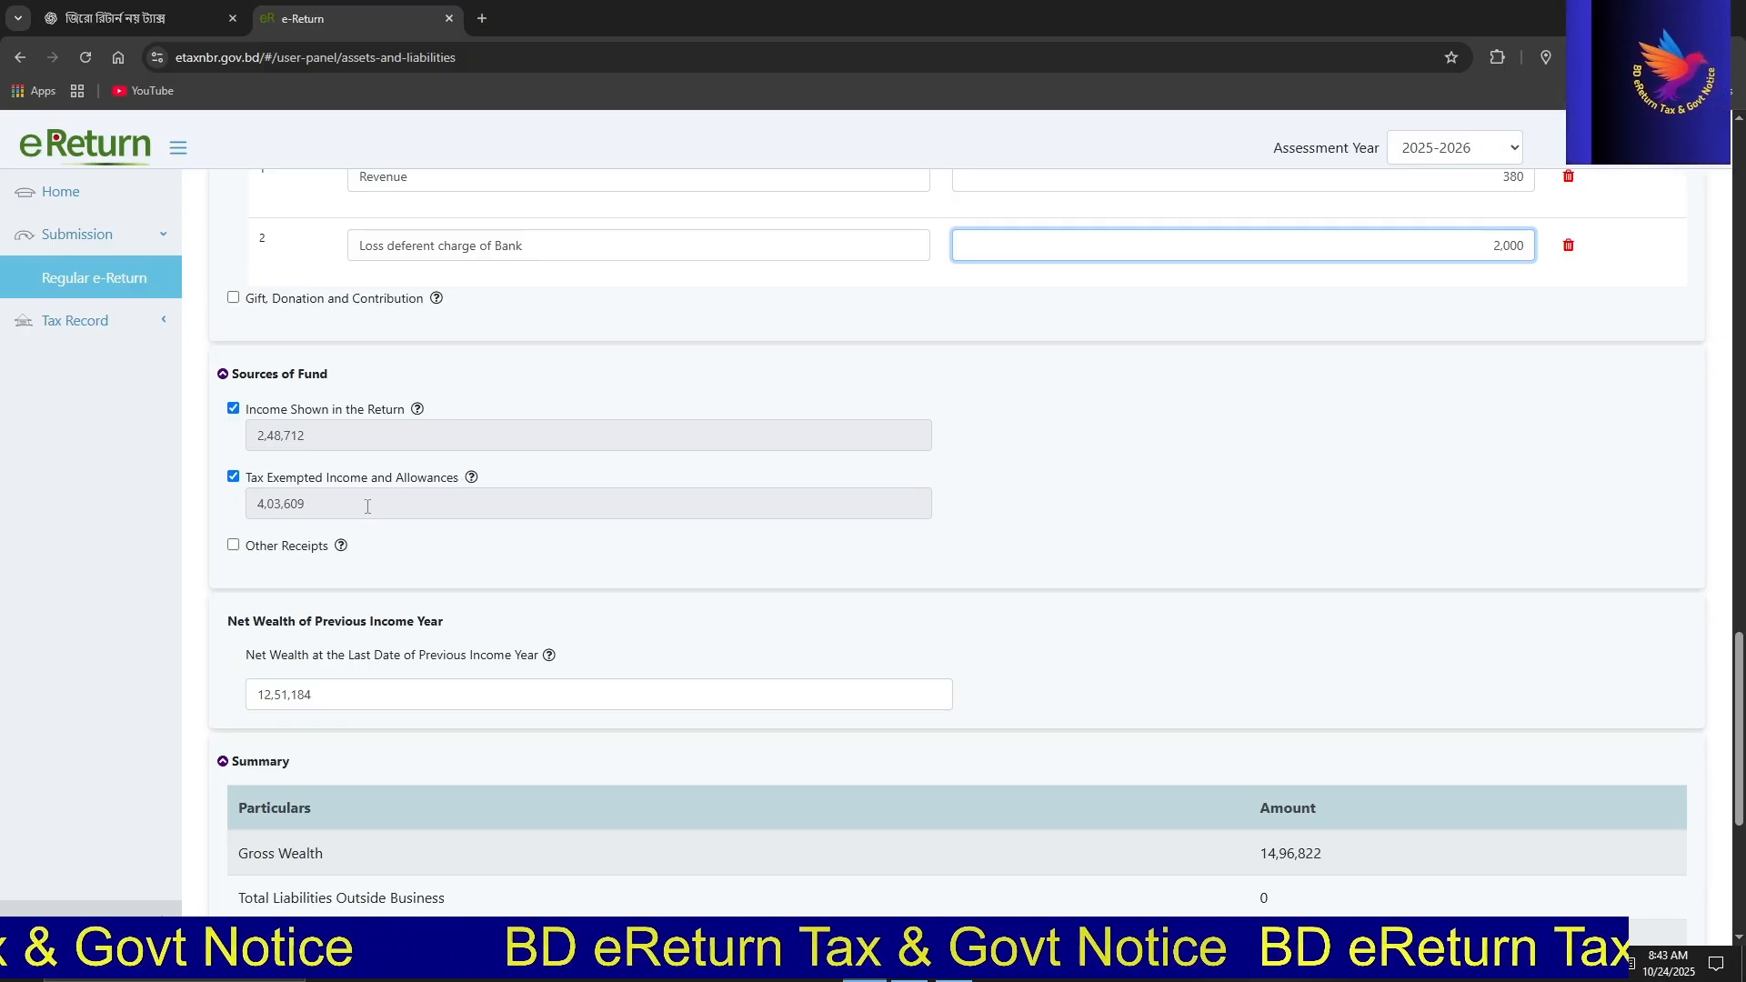
{"action": "scroll", "coordinate": [645, 532], "scroll_direction": "down", "scroll_amount": 1}
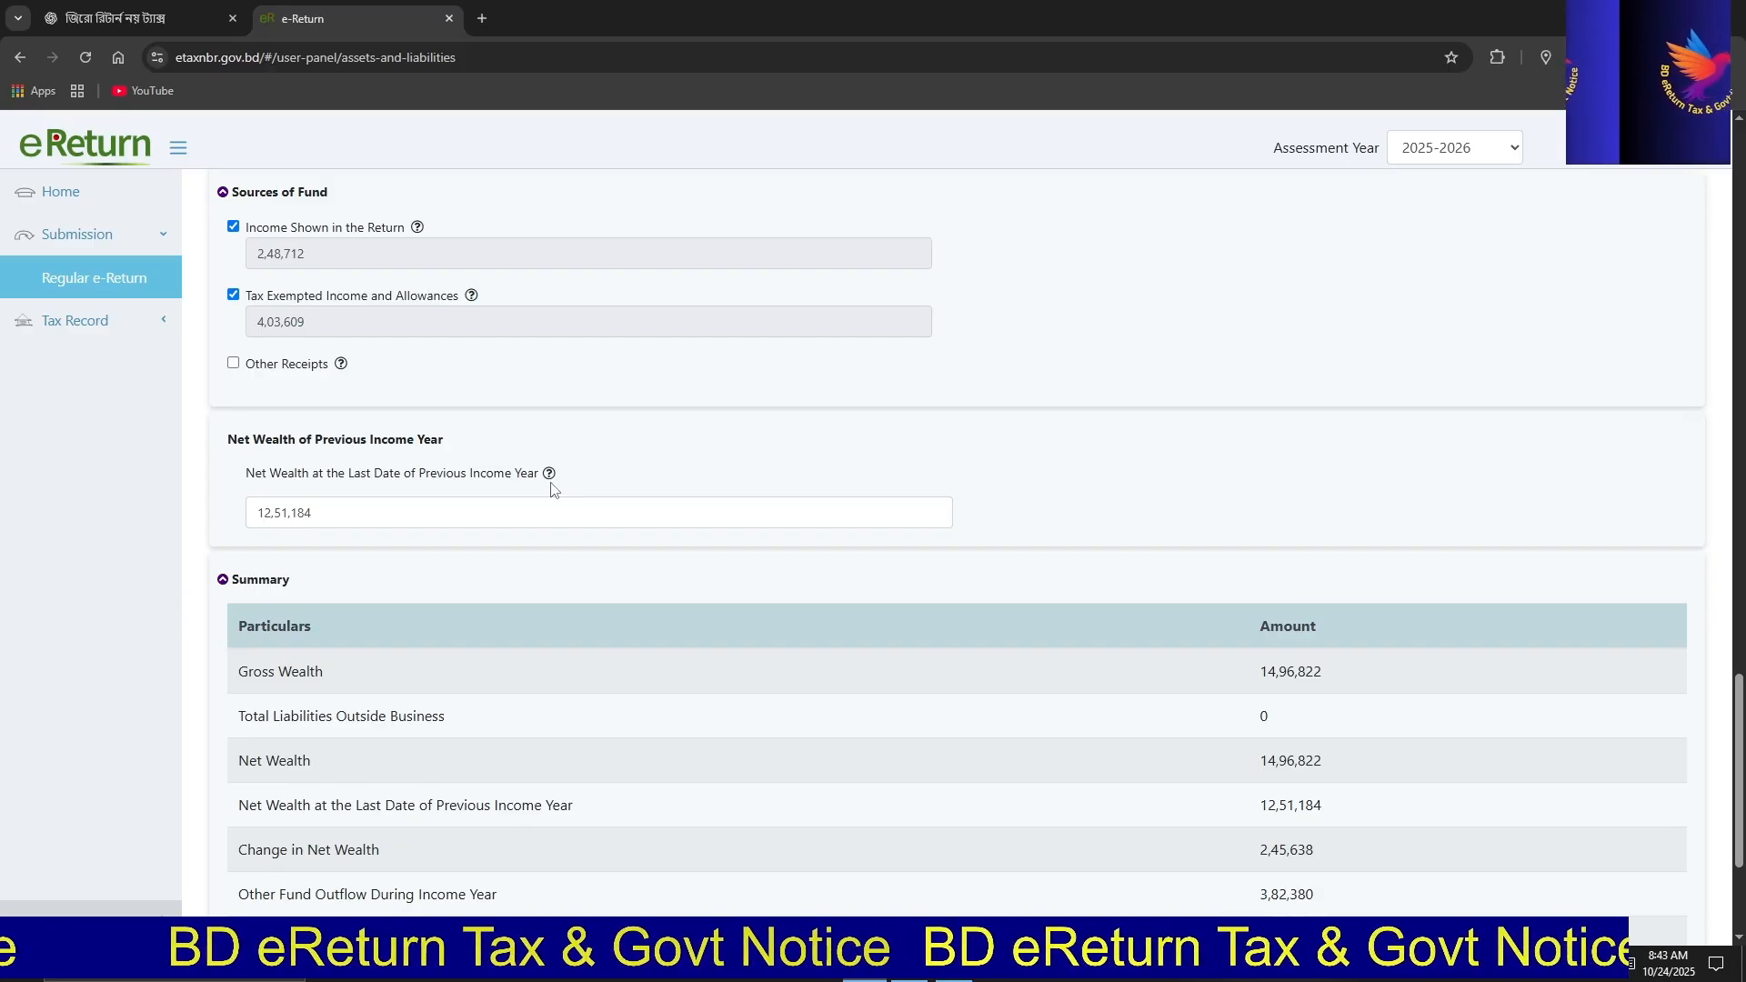
{"action": "mouse_move", "coordinate": [551, 484]}
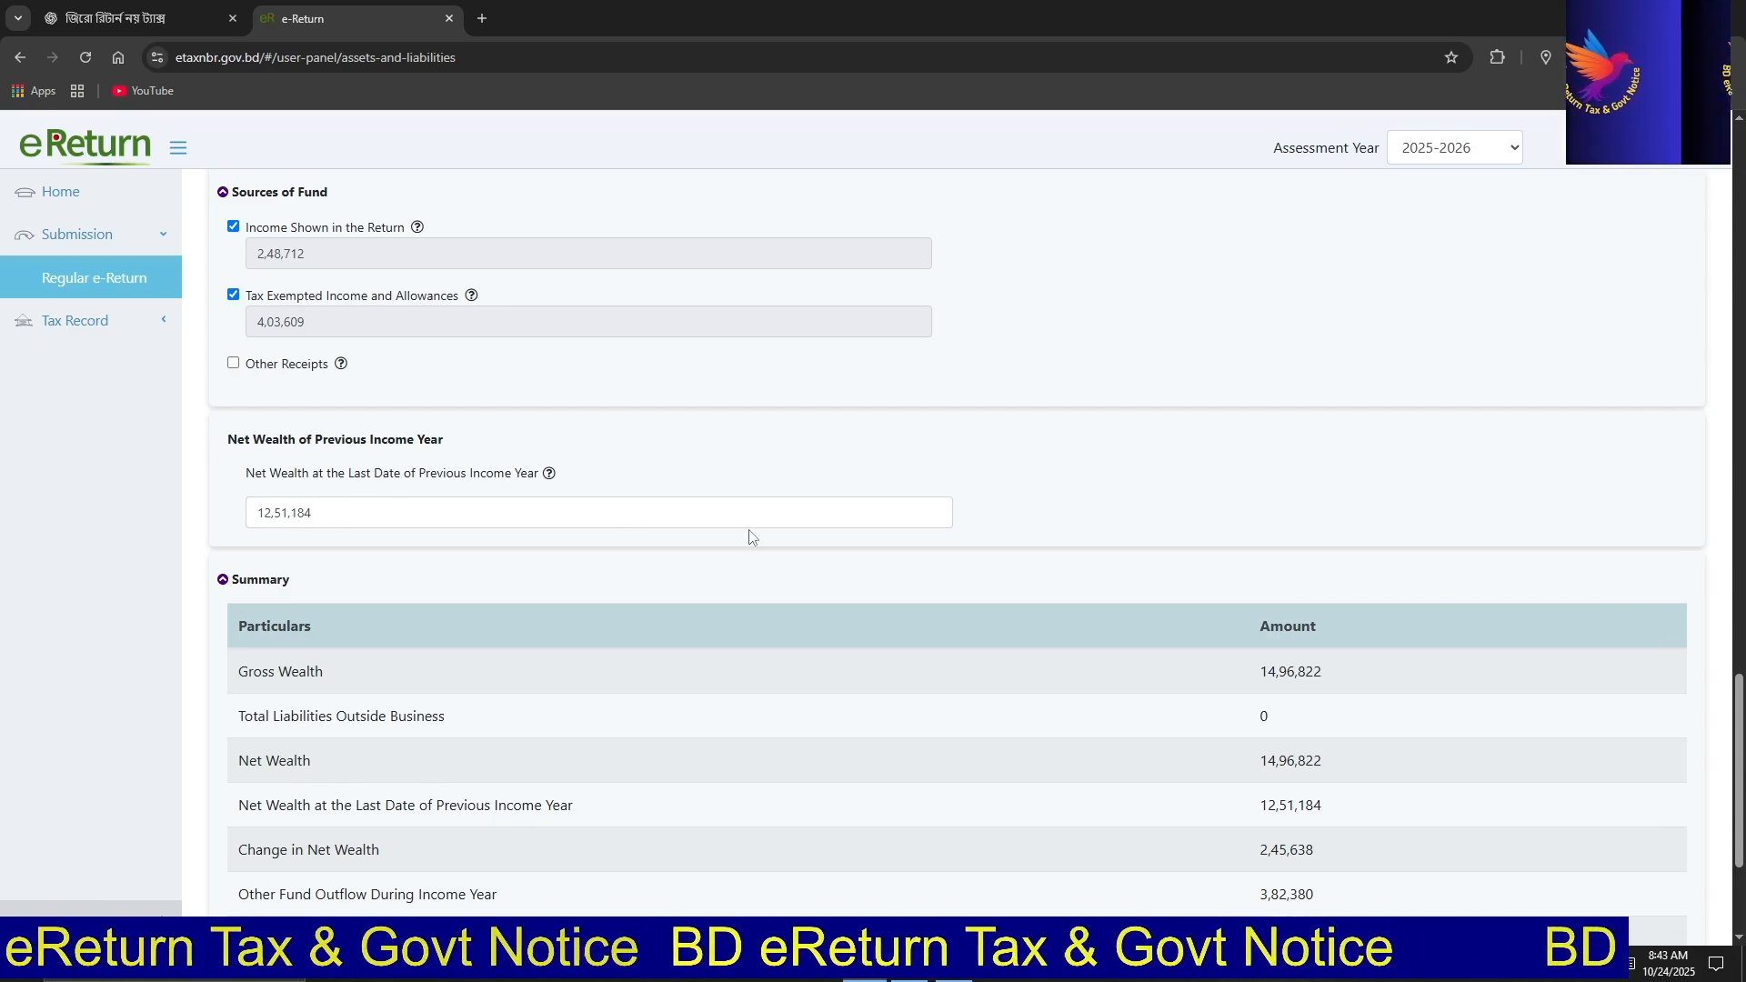
{"action": "scroll", "coordinate": [750, 535], "scroll_direction": "down", "scroll_amount": 2}
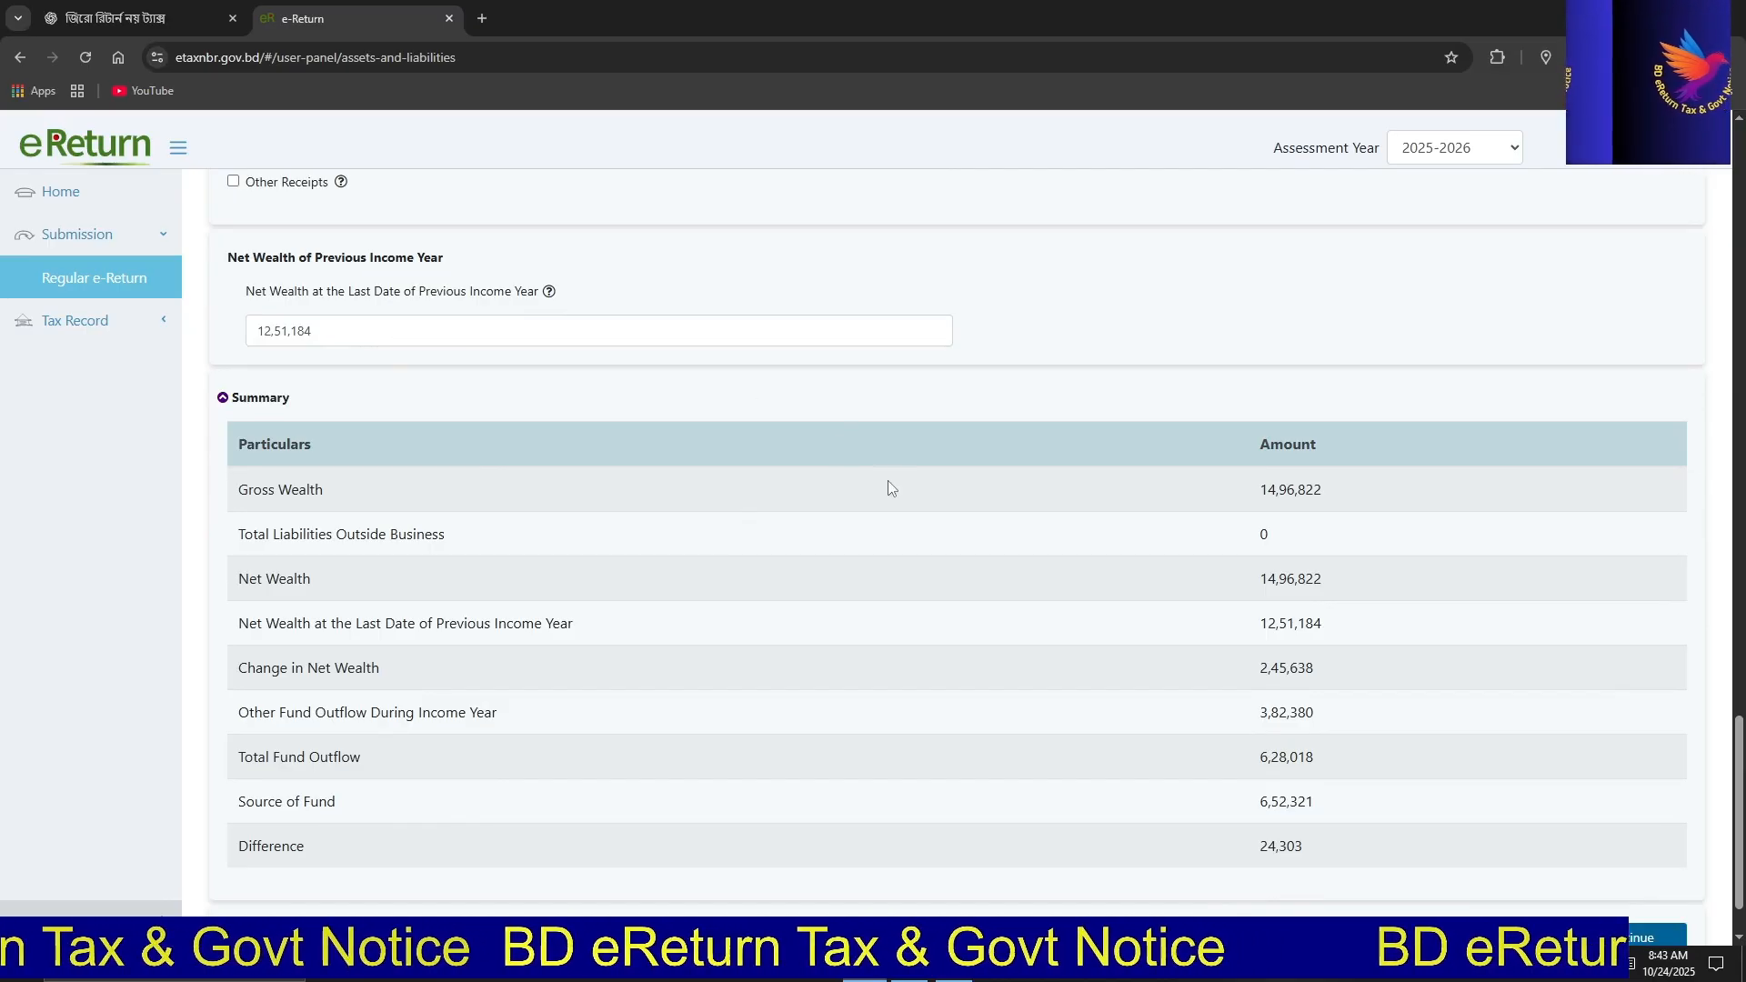
{"action": "scroll", "coordinate": [888, 481], "scroll_direction": "down", "scroll_amount": 1}
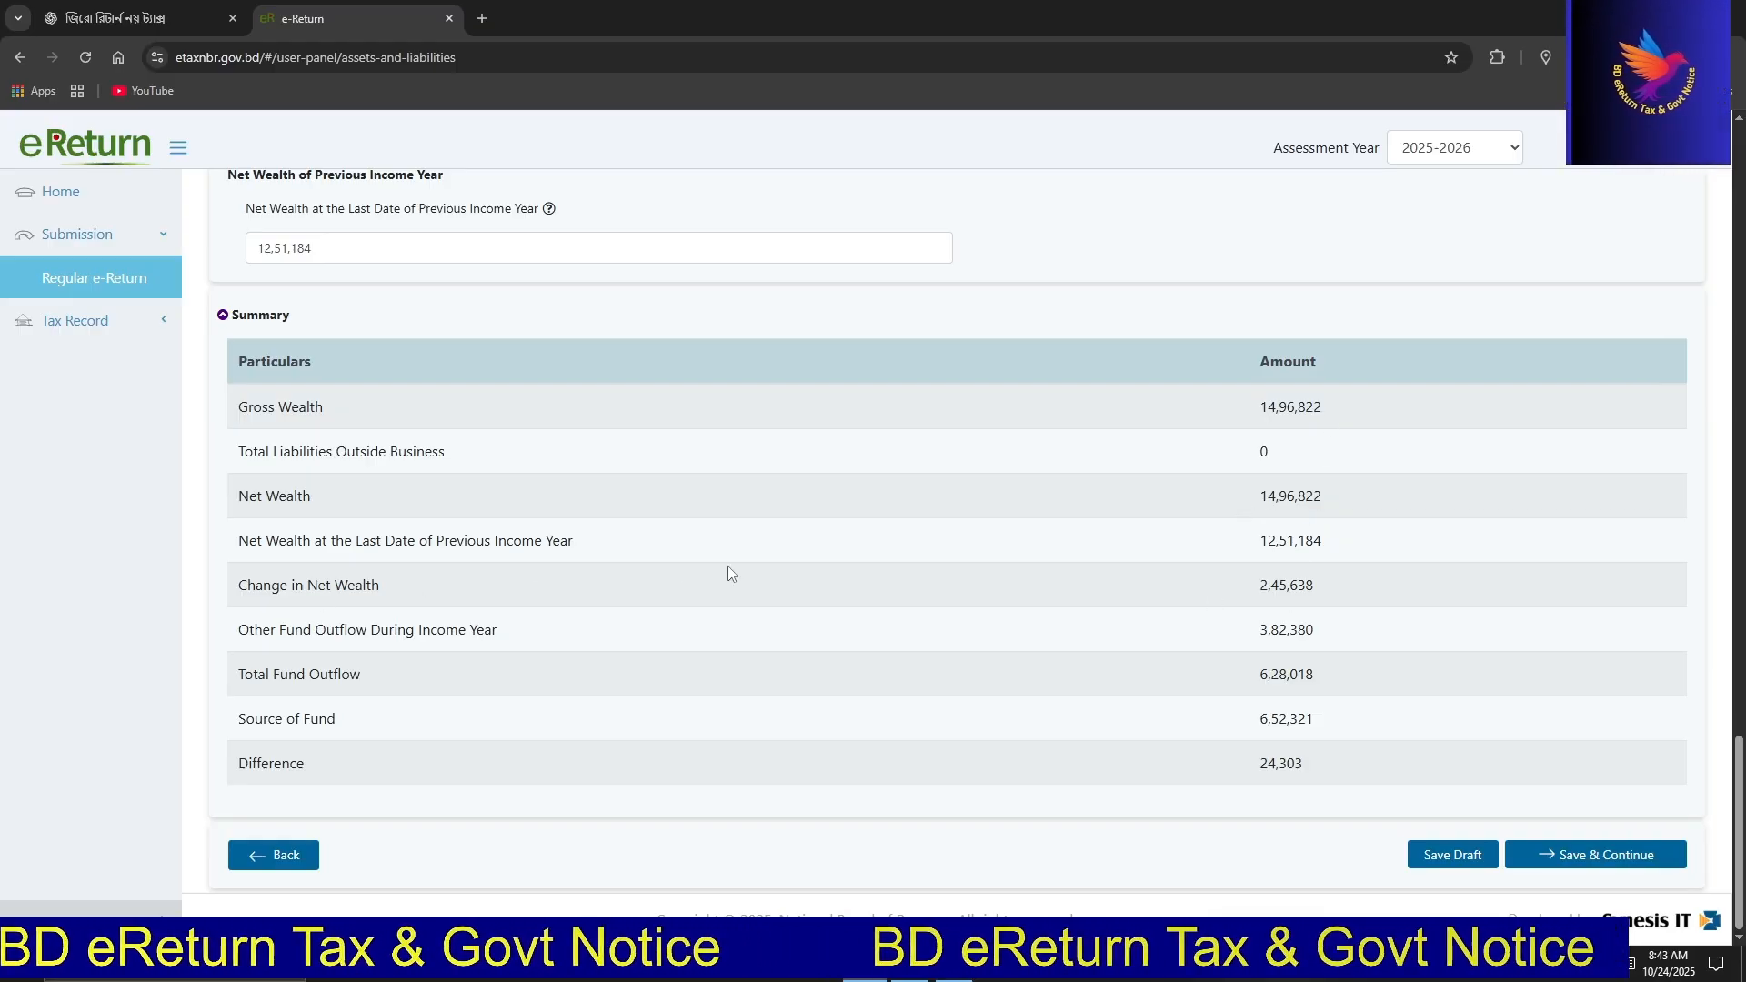
{"action": "left_click_drag", "start_coordinate": [1248, 597], "coordinate": [1300, 588]}
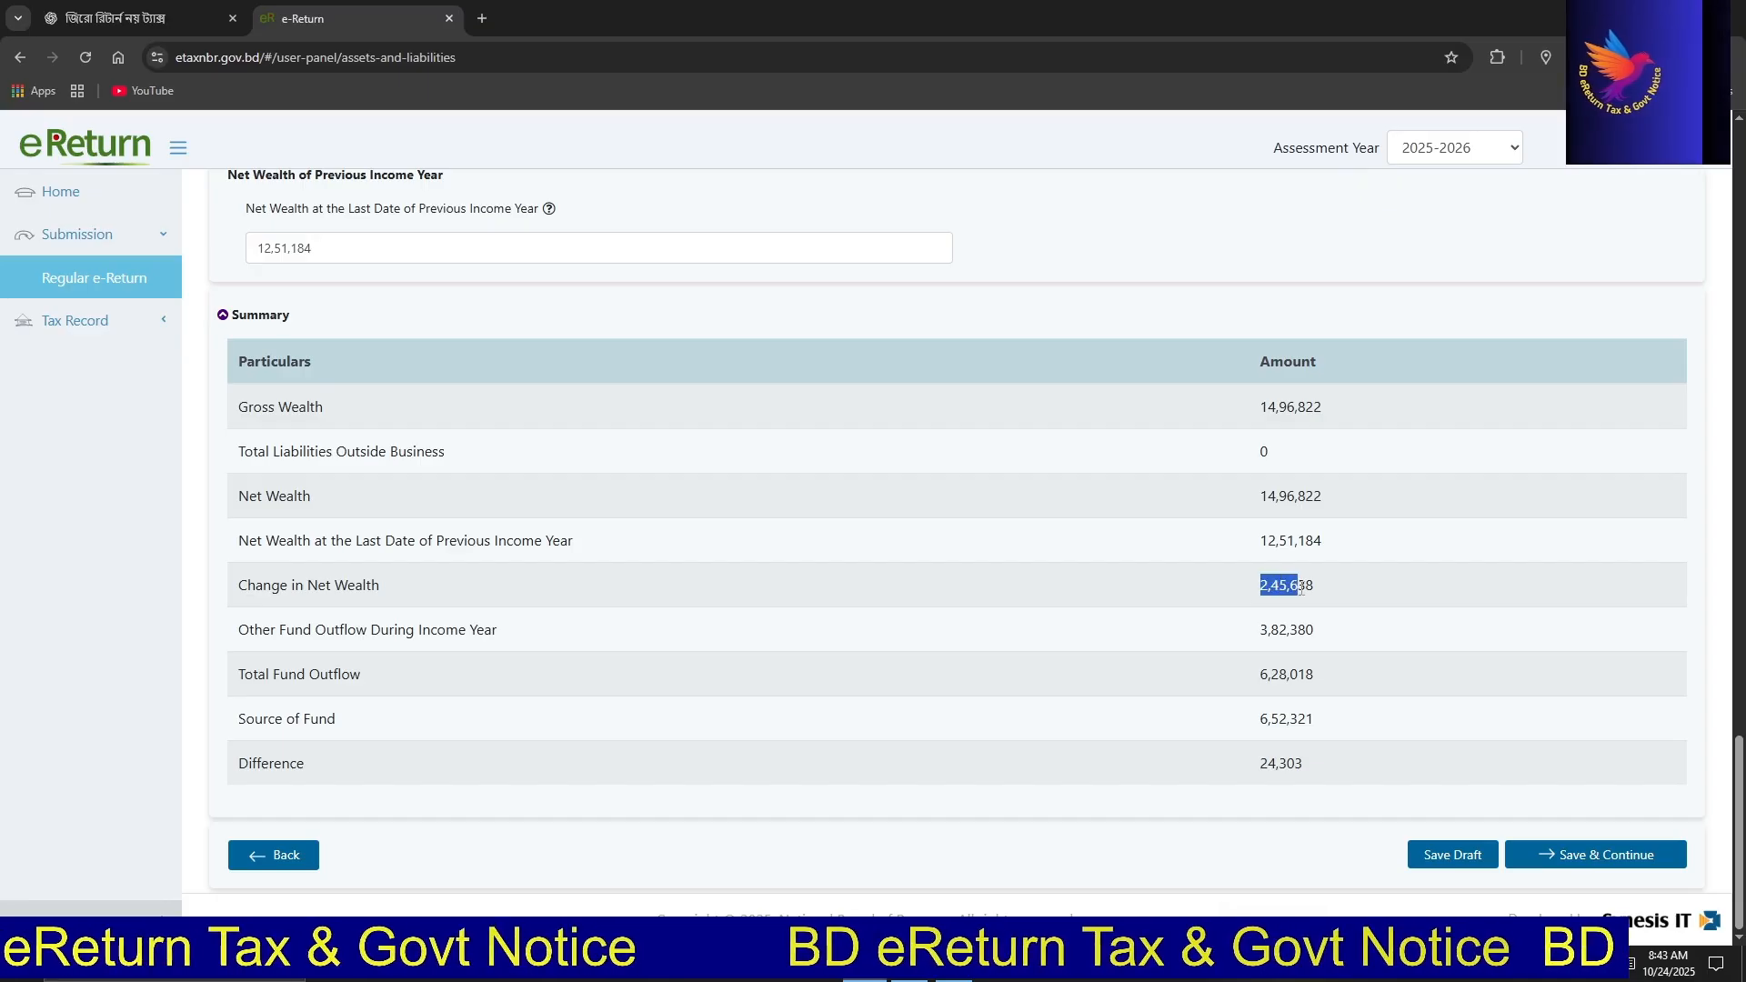
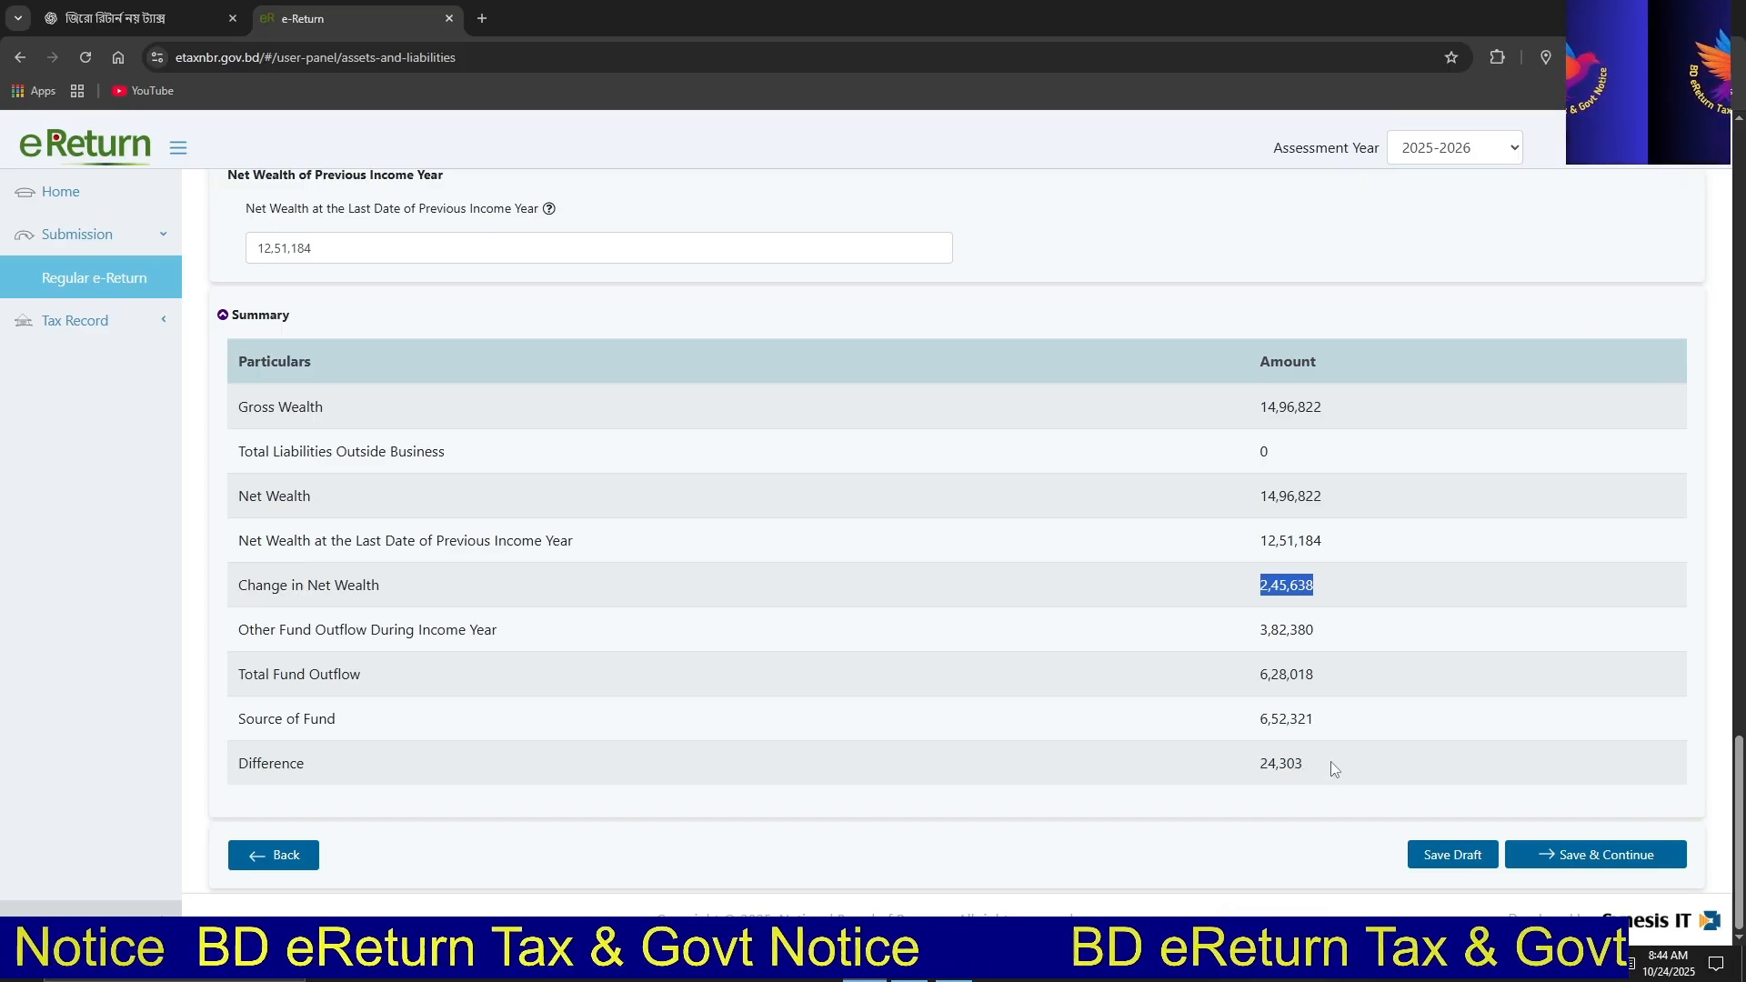
Replace the Cash in Hand amount 1,50,000 with 1,74,303 so the wealth difference reaches 0
{"action": "scroll", "coordinate": [1333, 768], "scroll_direction": "up", "scroll_amount": 8}
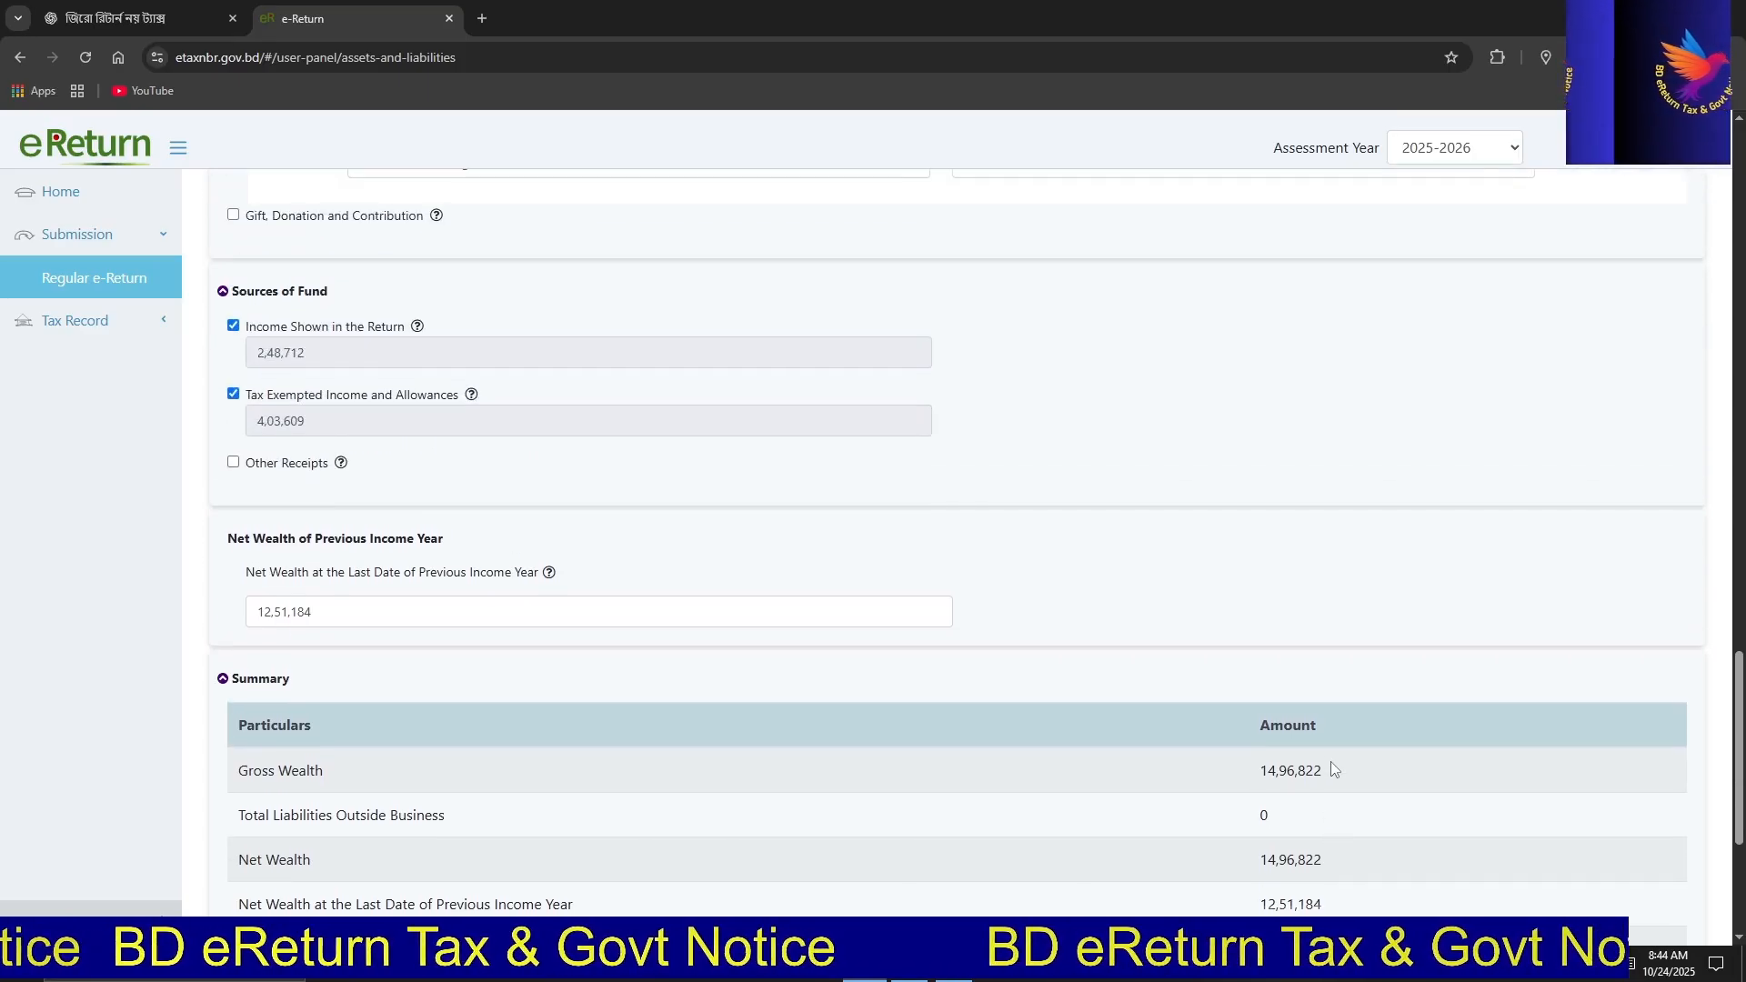
{"action": "scroll", "coordinate": [1333, 769], "scroll_direction": "up", "scroll_amount": 7}
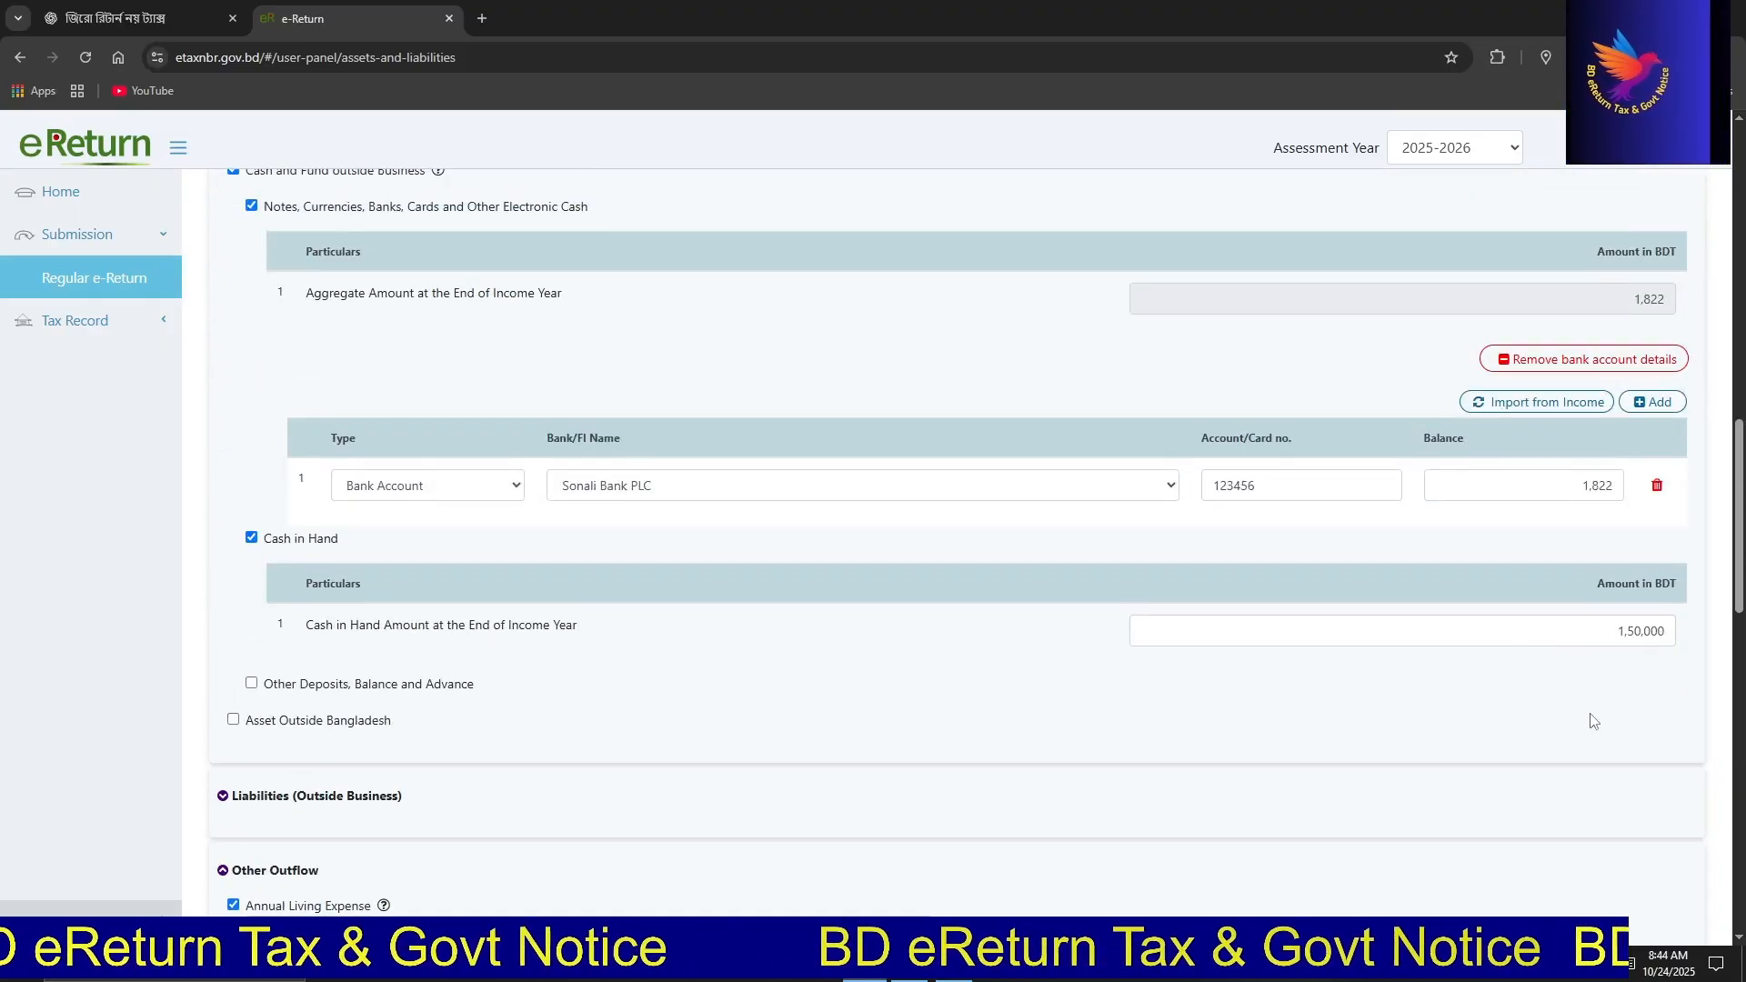
{"action": "scroll", "coordinate": [1592, 722], "scroll_direction": "down", "scroll_amount": 12}
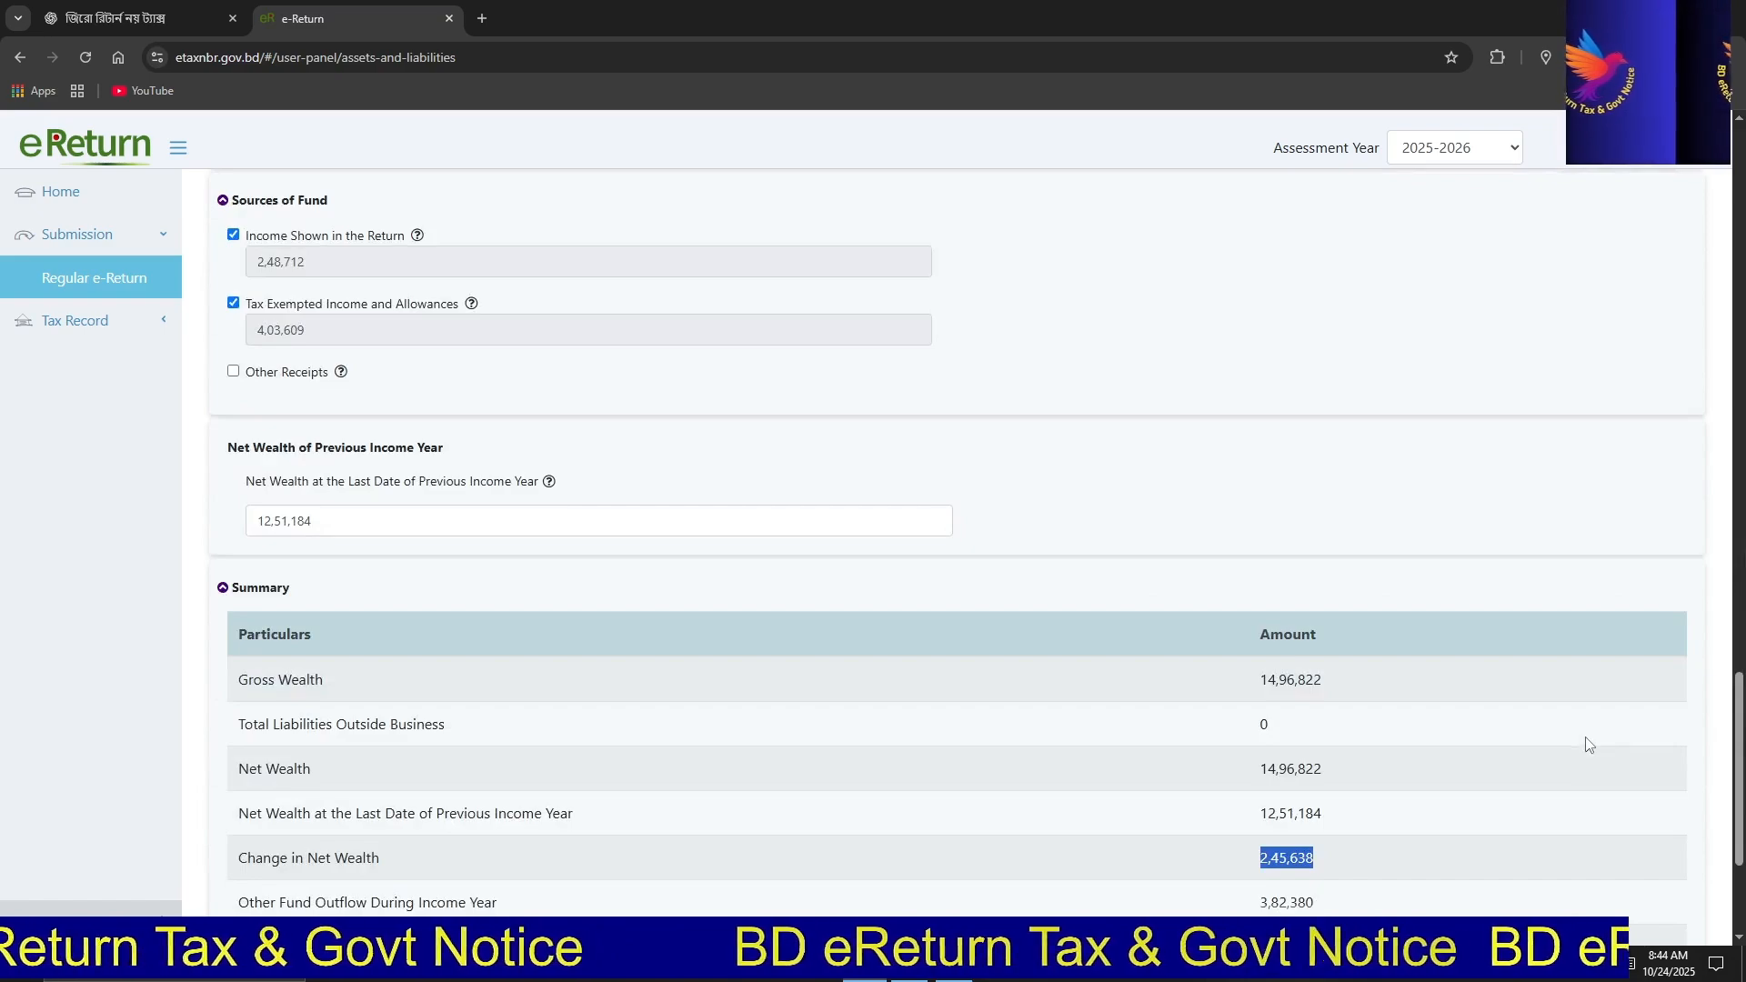
{"action": "scroll", "coordinate": [1588, 744], "scroll_direction": "down", "scroll_amount": 3}
{"action": "scroll", "coordinate": [1585, 737], "scroll_direction": "up", "scroll_amount": 10}
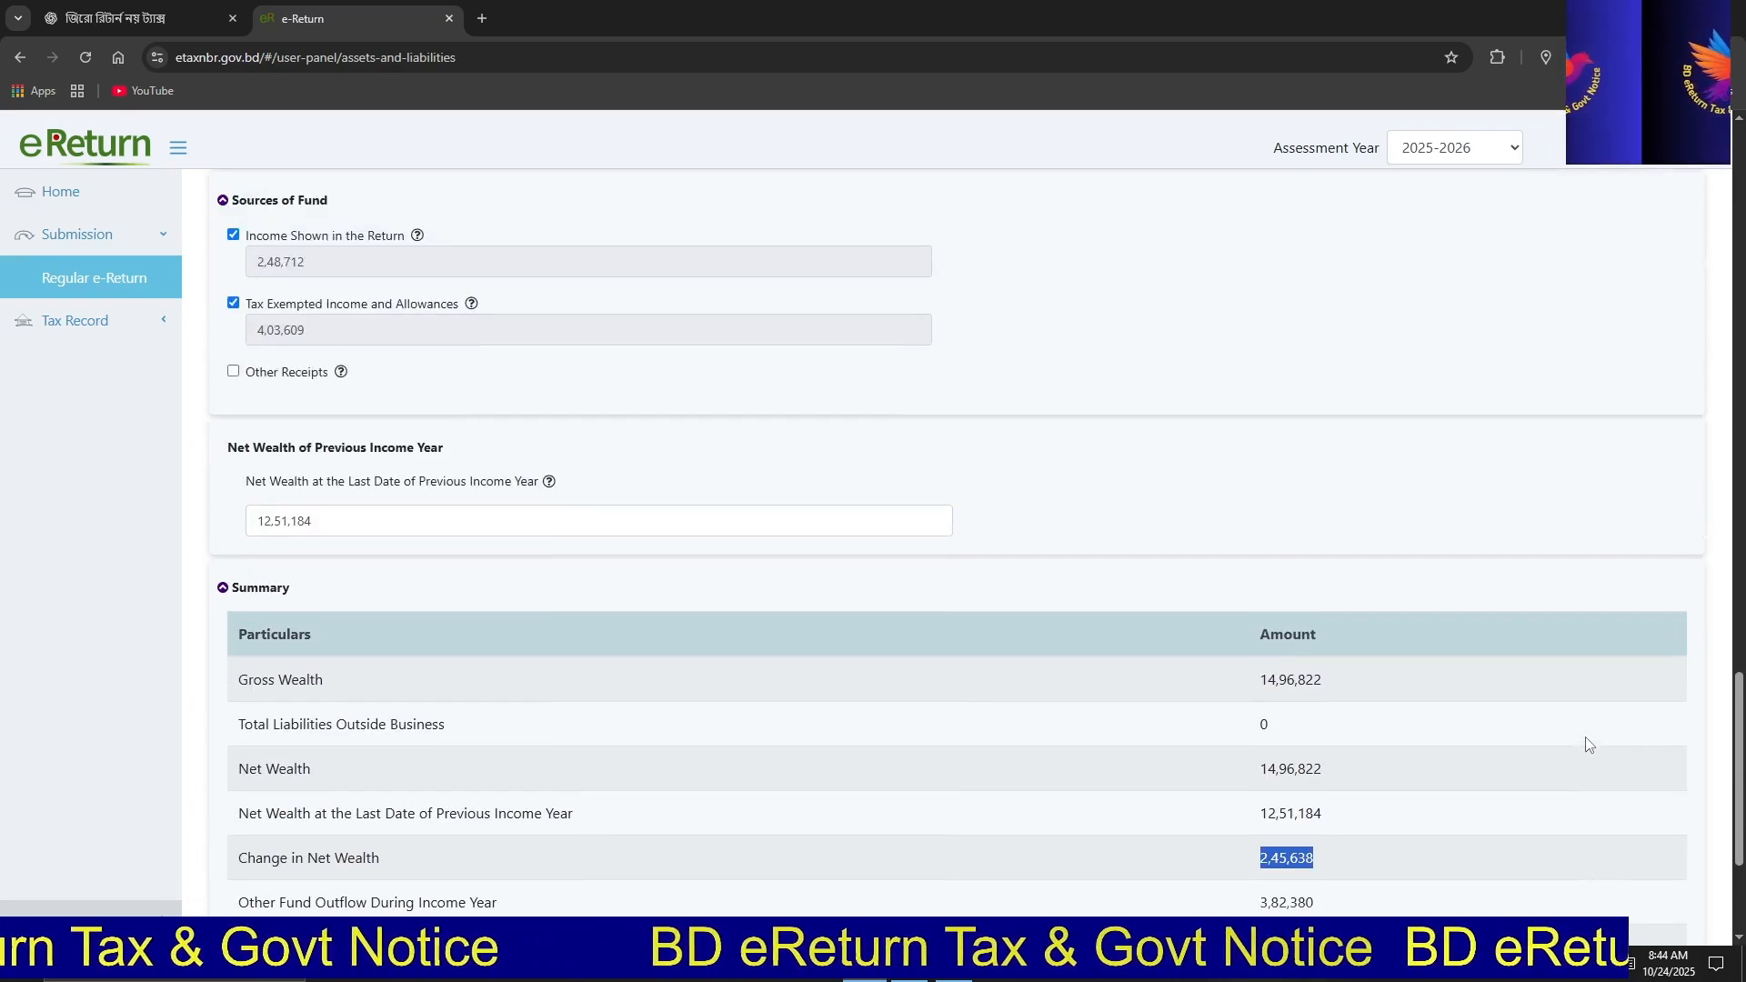
{"action": "scroll", "coordinate": [1589, 745], "scroll_direction": "up", "scroll_amount": 2}
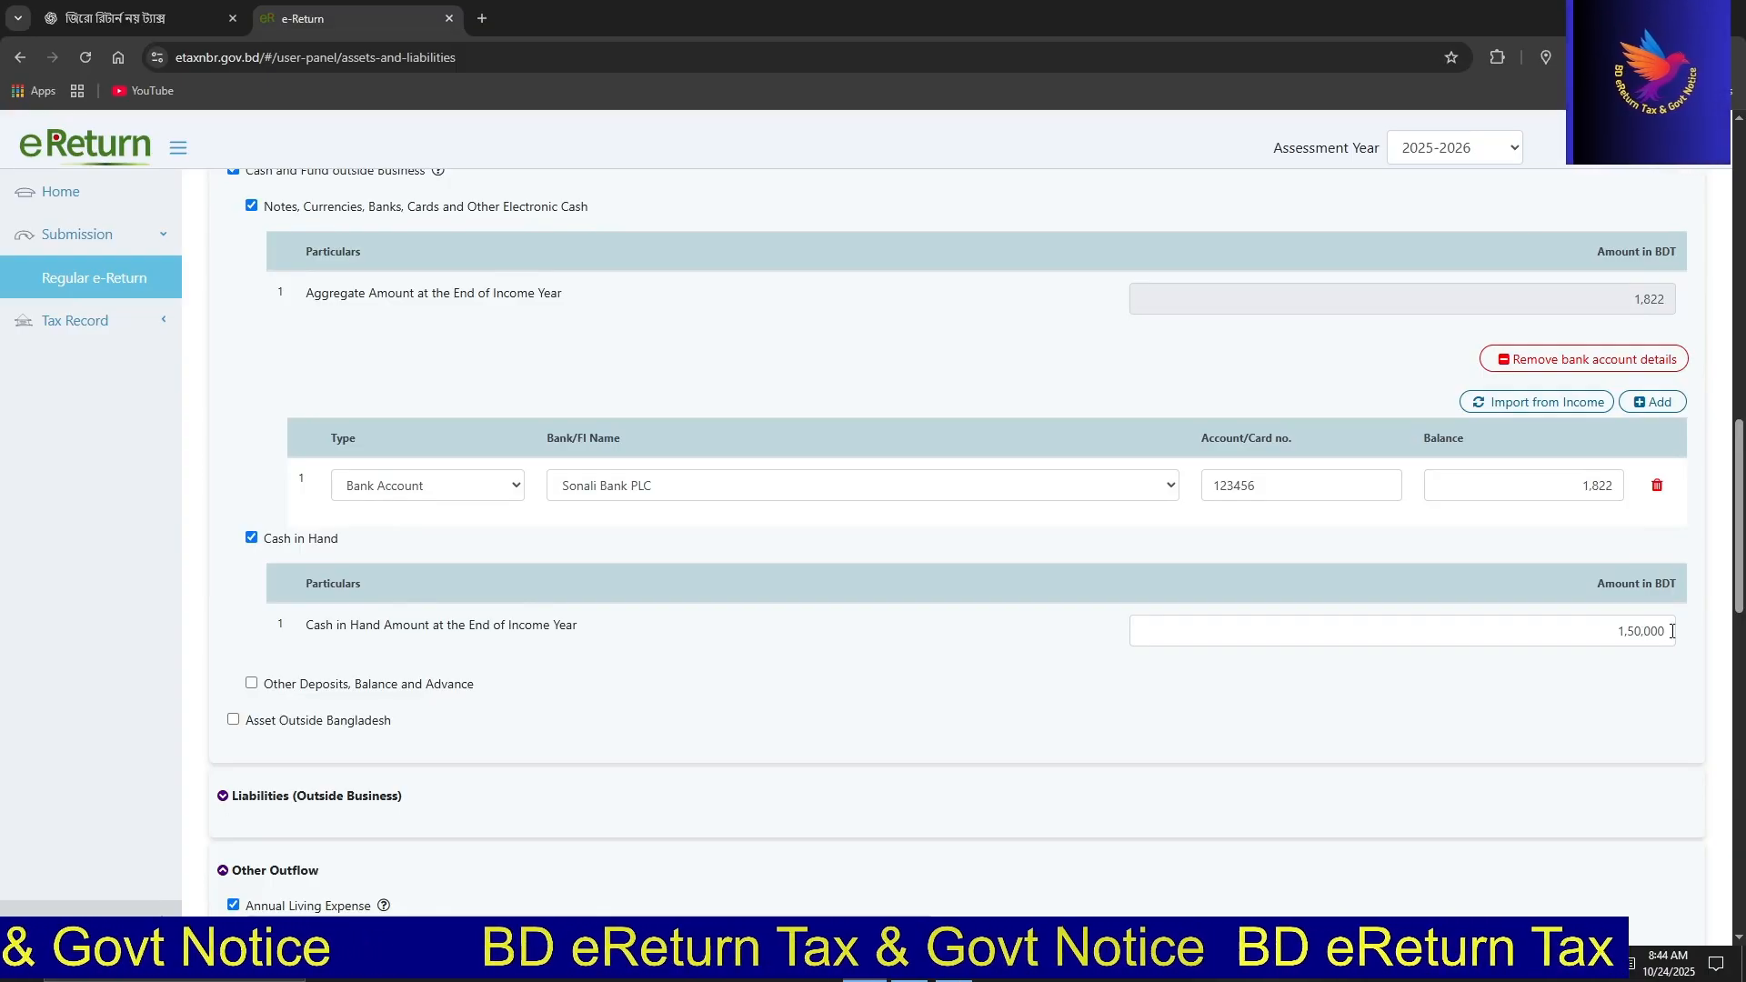
{"action": "left_click_drag", "start_coordinate": [1668, 632], "coordinate": [1538, 634]}
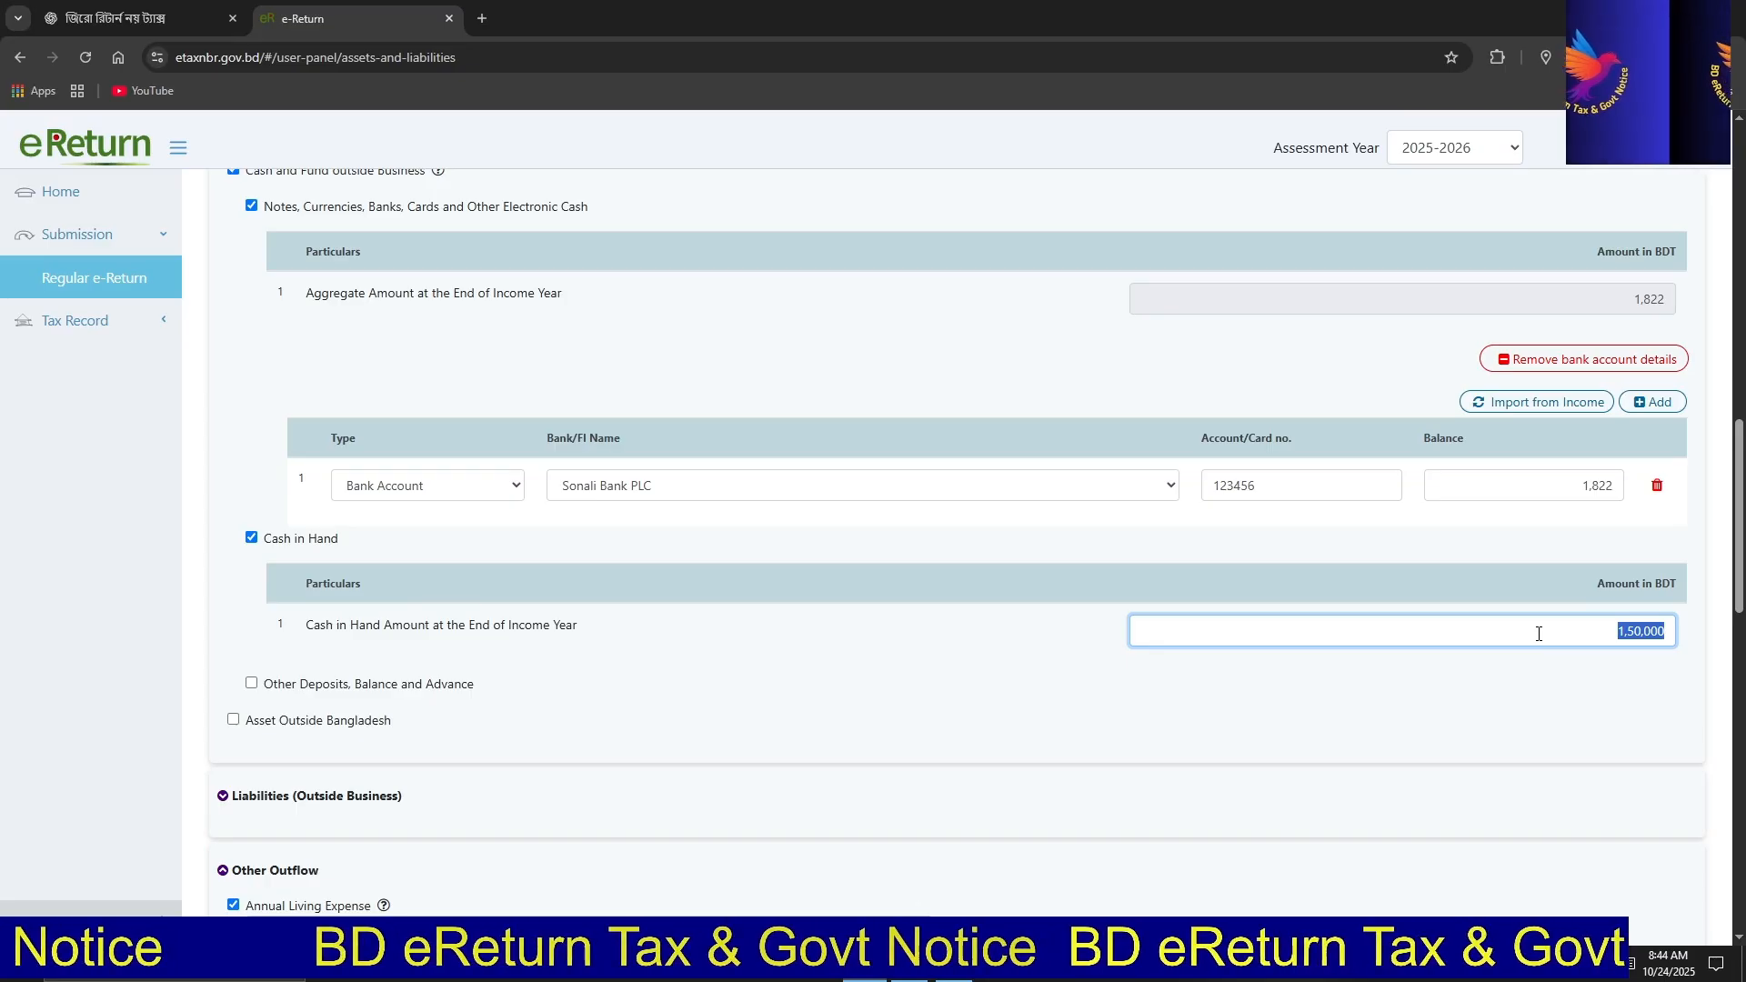
{"action": "type", "text": "1"}
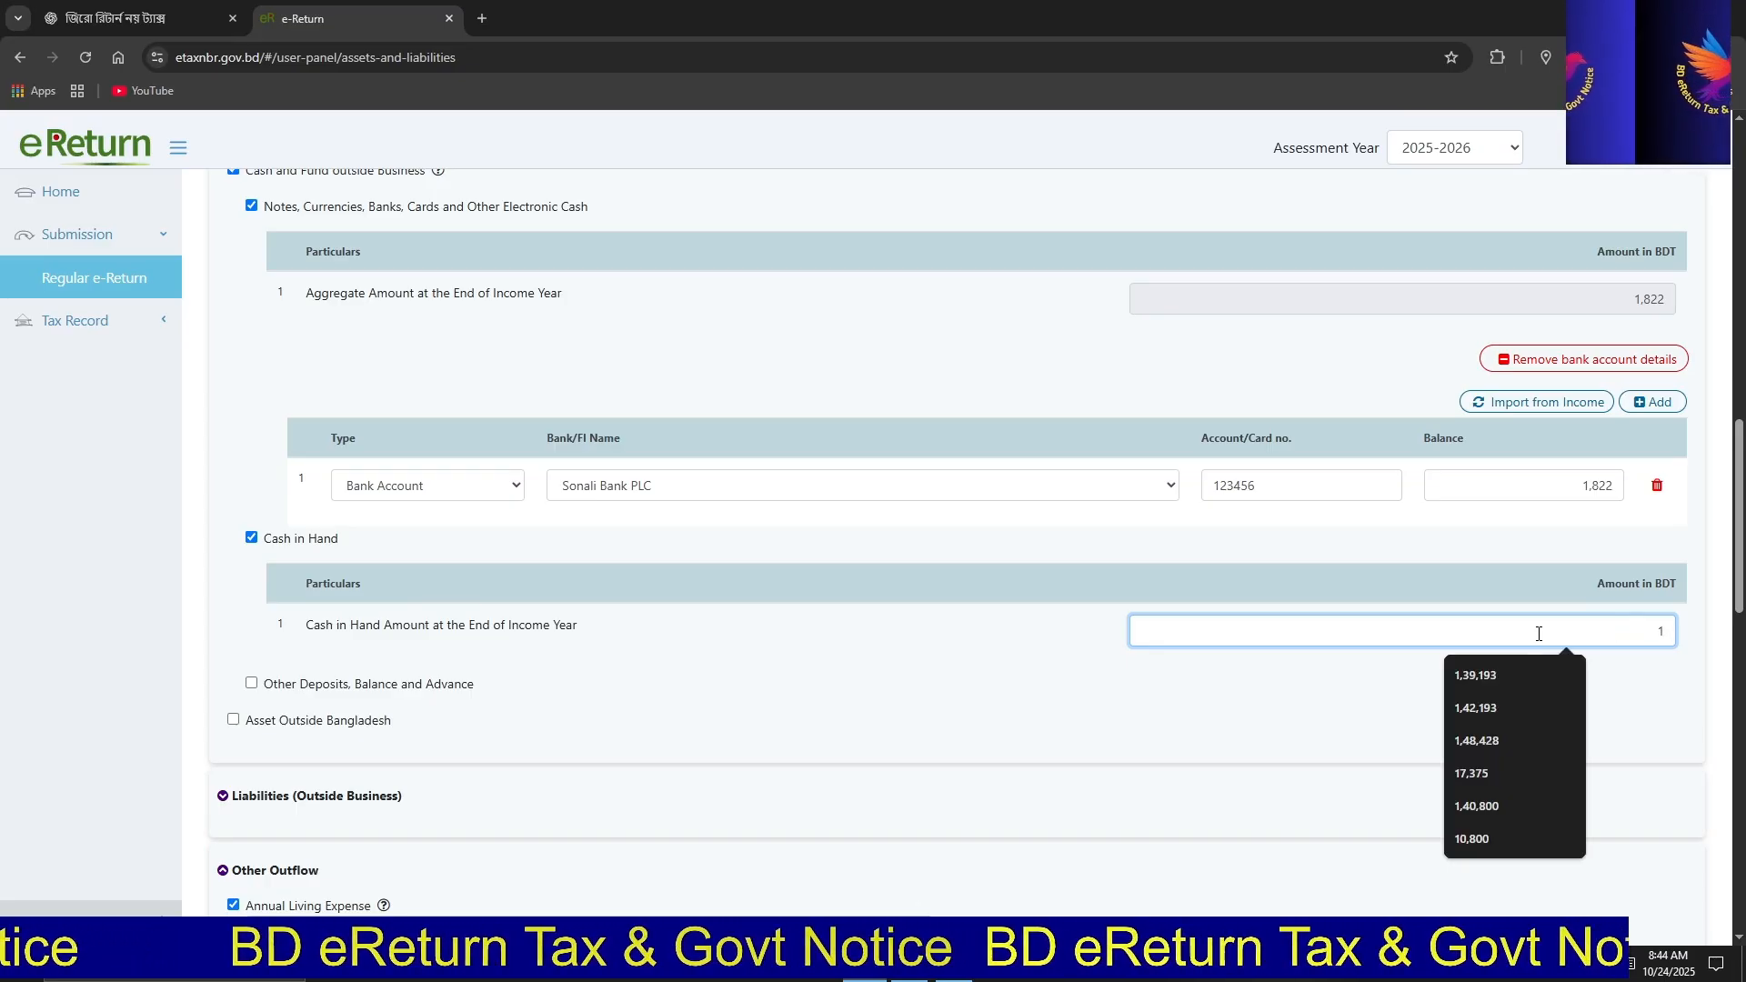
{"action": "type", "text": "7"}
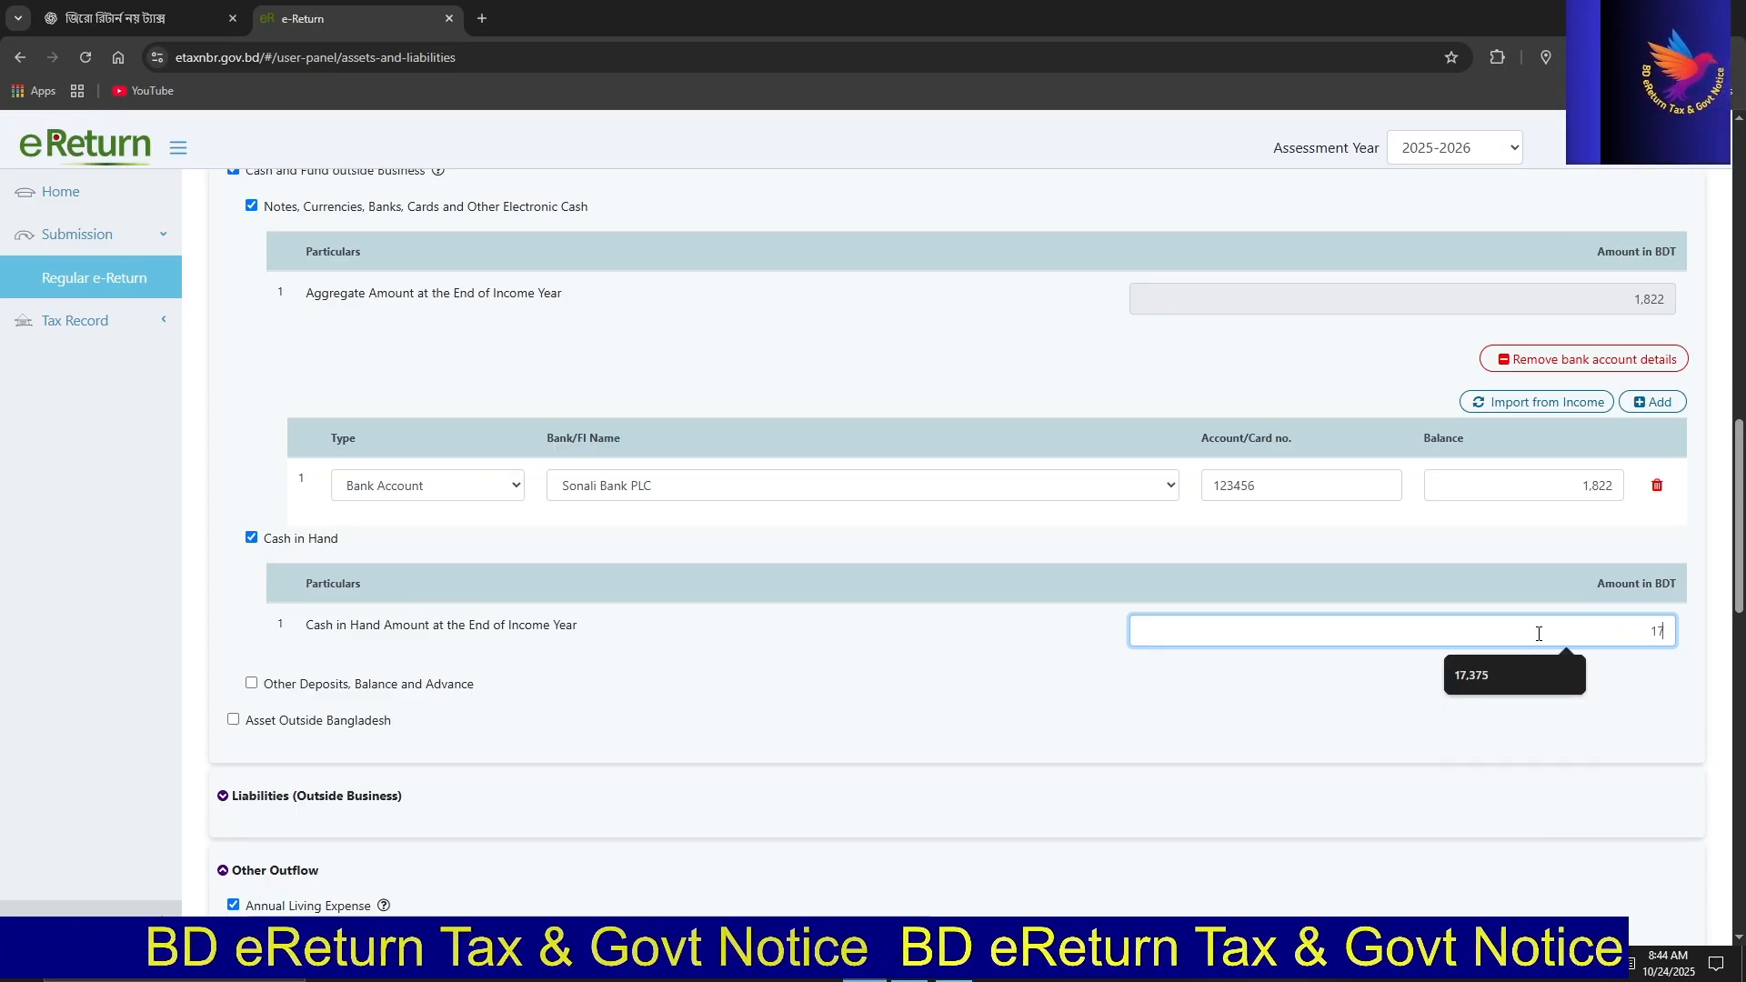
{"action": "type", "text": ",4"}
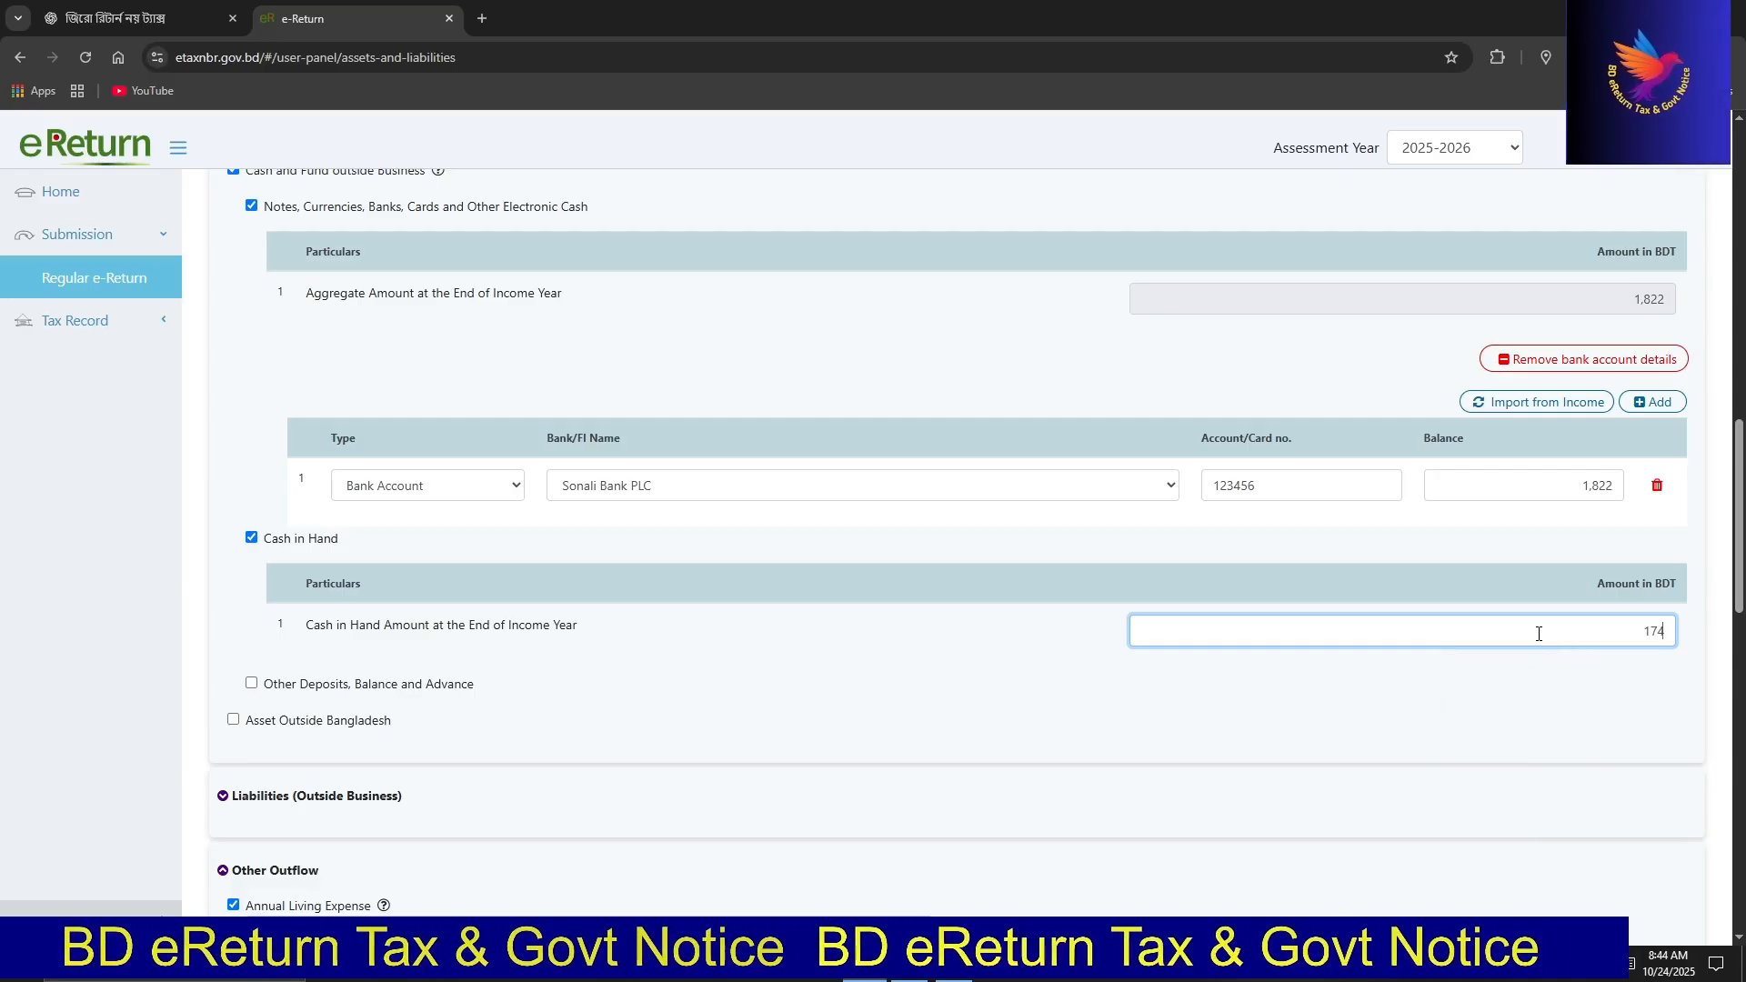
{"action": "type", "text": "303"}
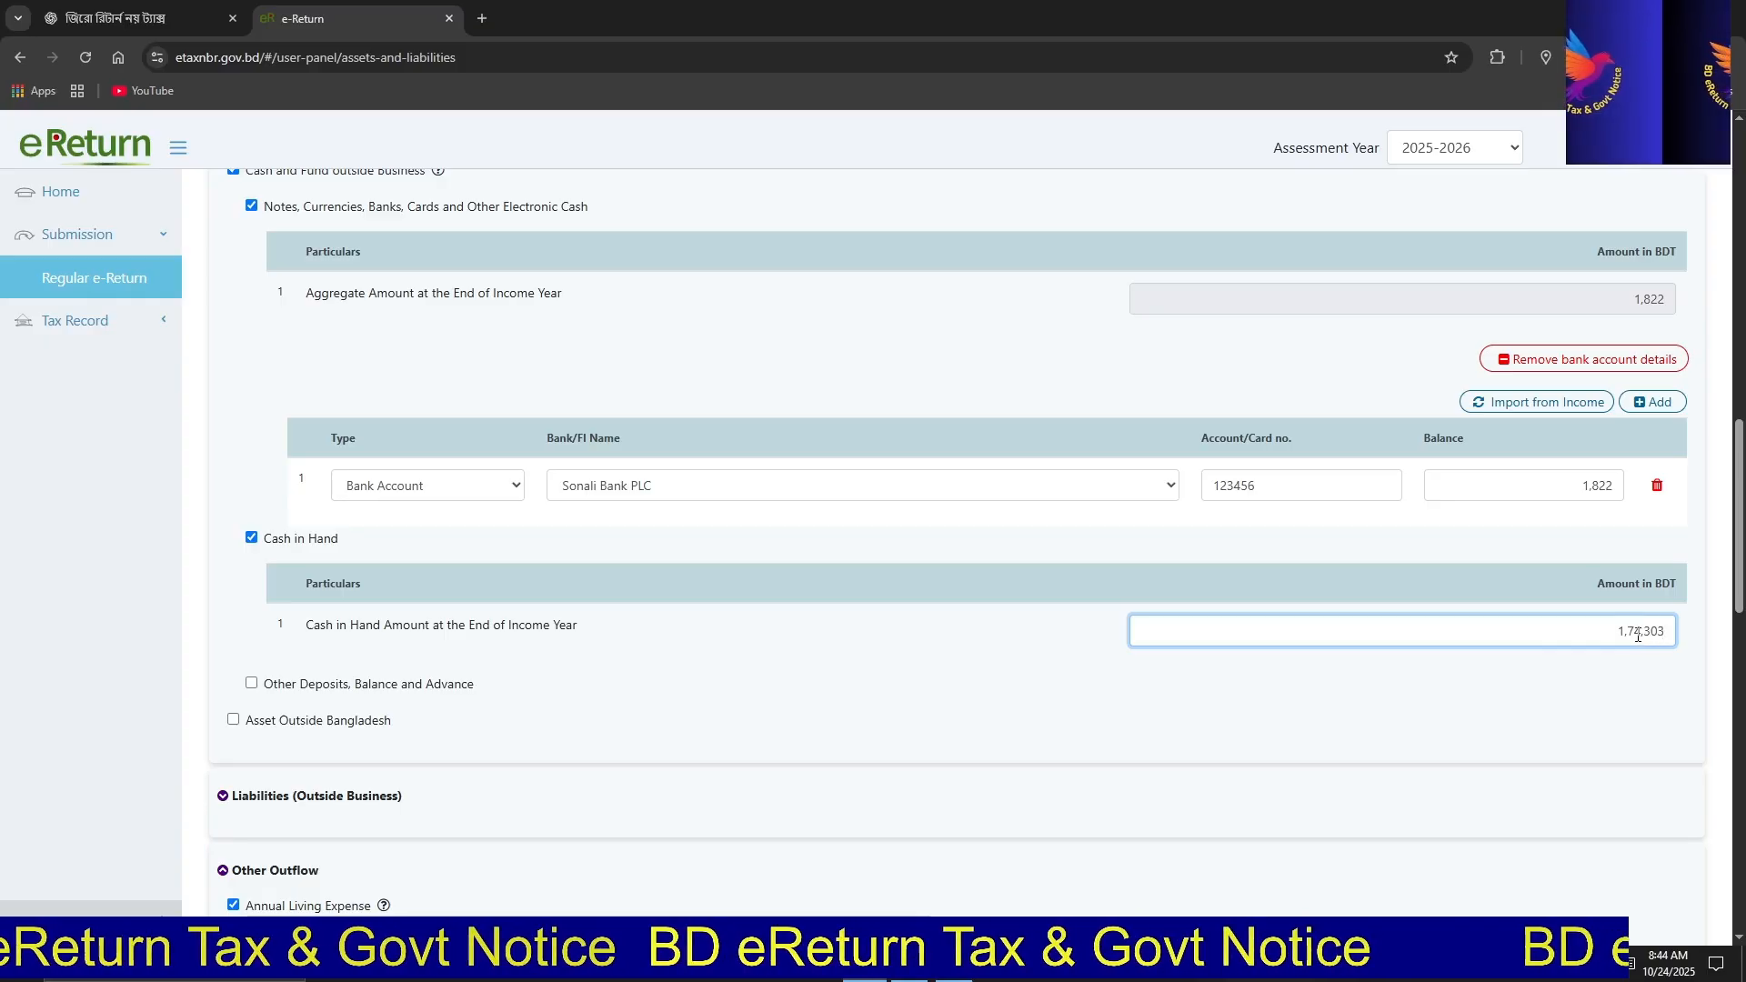
{"action": "scroll", "coordinate": [1580, 706], "scroll_direction": "down", "scroll_amount": 5}
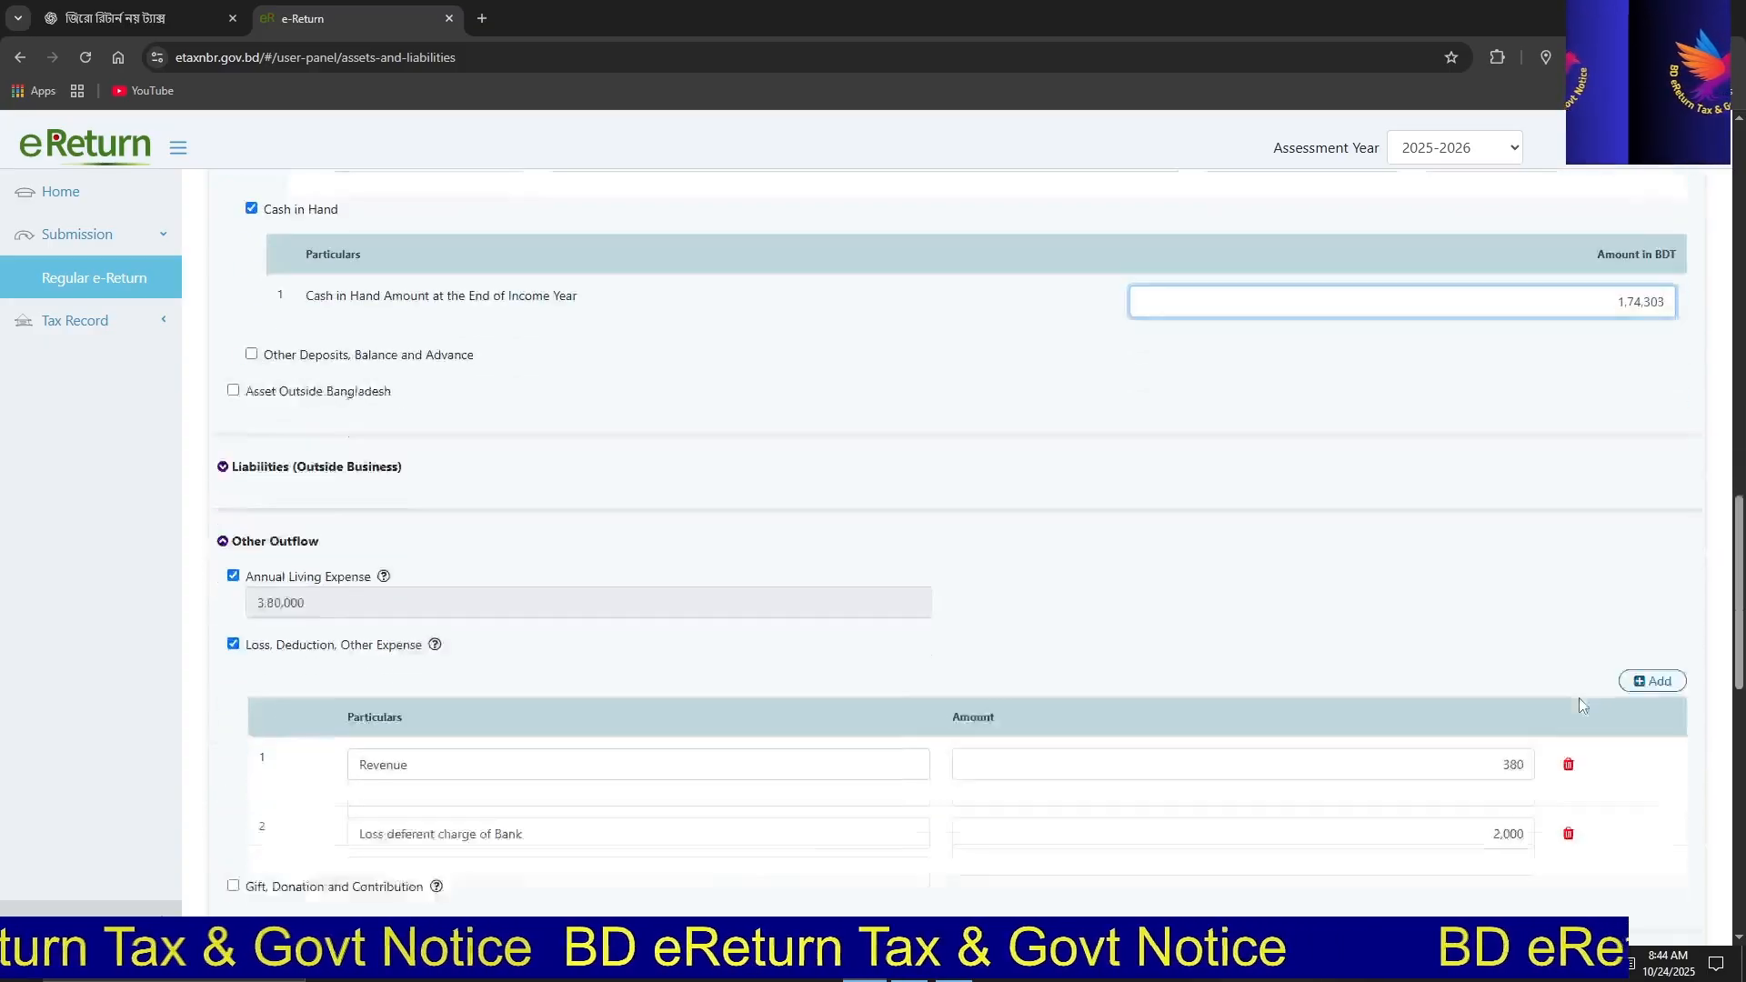
{"action": "scroll", "coordinate": [1582, 706], "scroll_direction": "down", "scroll_amount": 10}
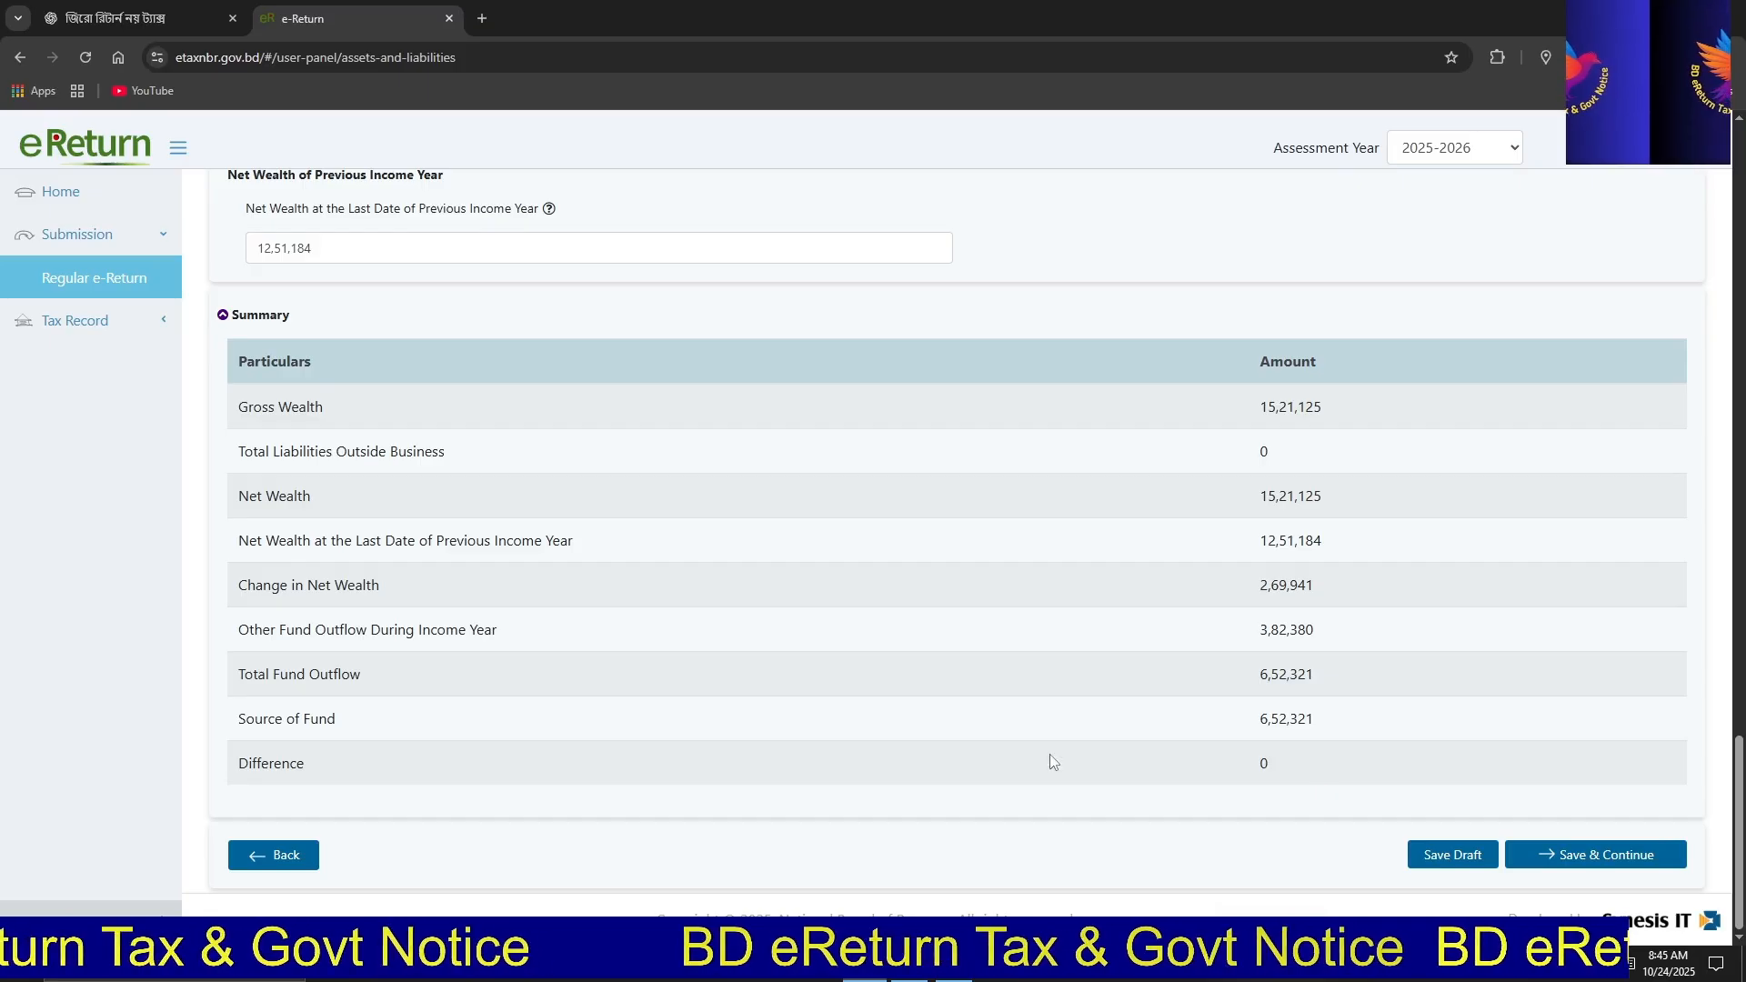
Save the balanced Assets & Liabilities page as a draft
{"action": "scroll", "coordinate": [1598, 892], "scroll_direction": "up", "scroll_amount": 5}
{"action": "scroll", "coordinate": [1551, 761], "scroll_direction": "down", "scroll_amount": 5}
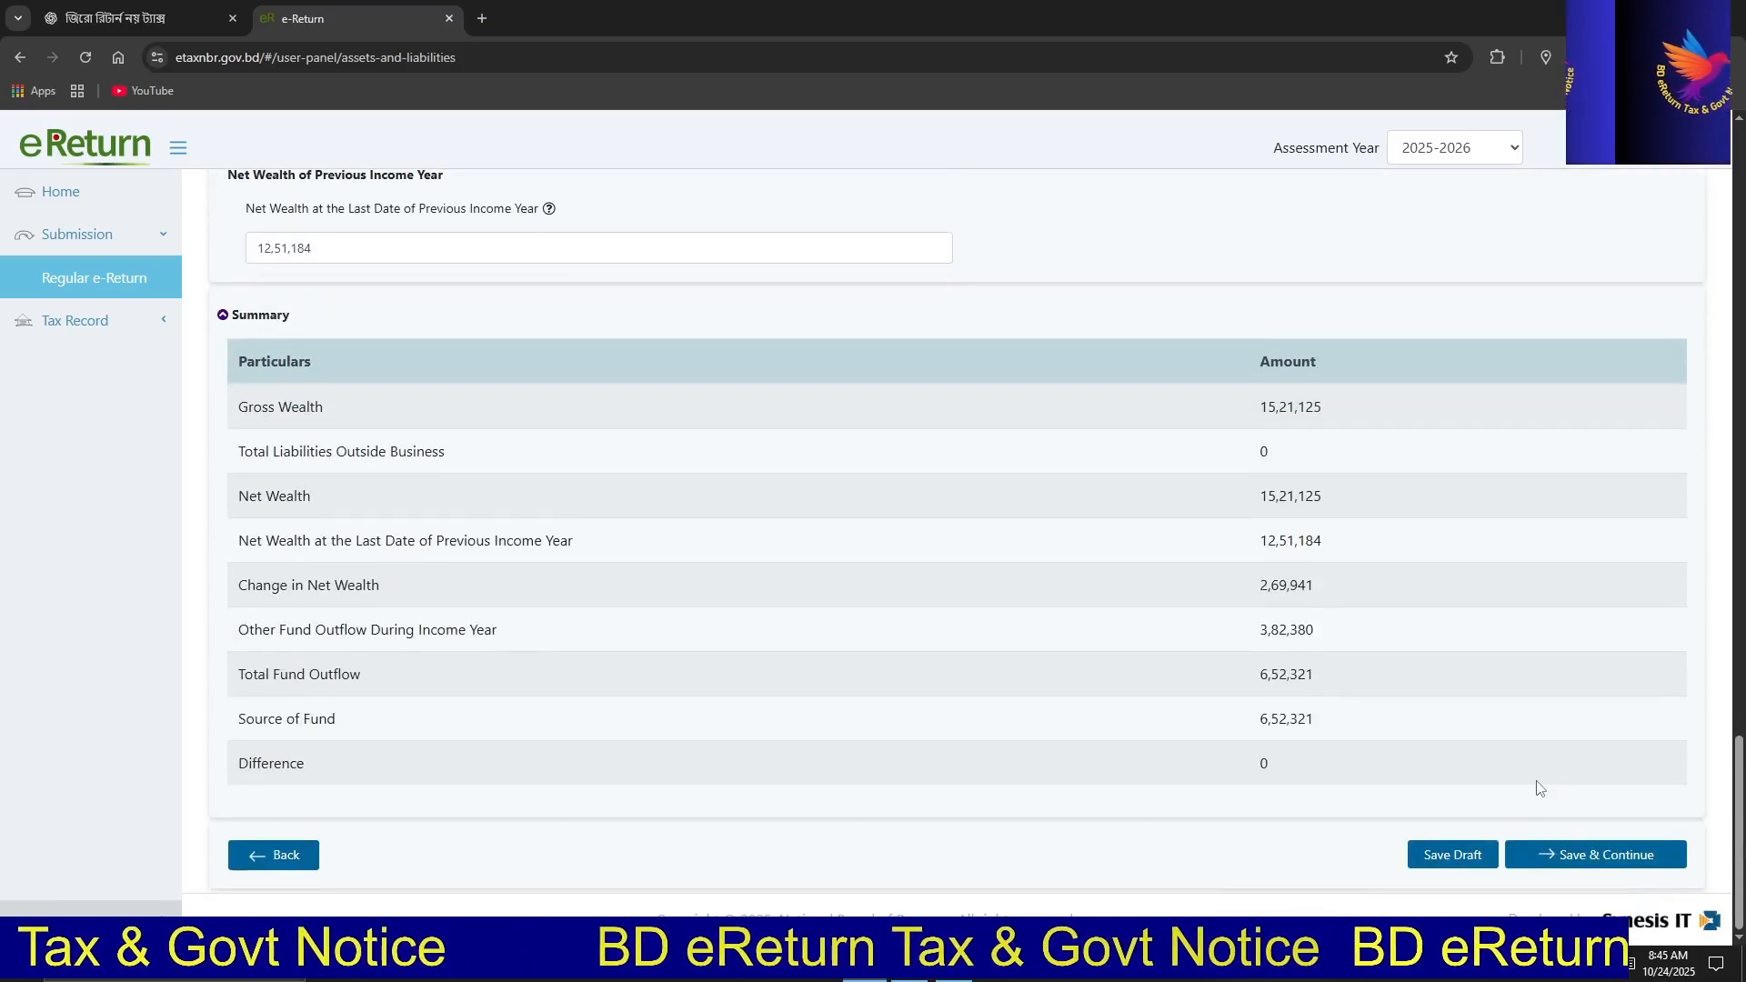
{"action": "left_click", "coordinate": [1452, 853]}
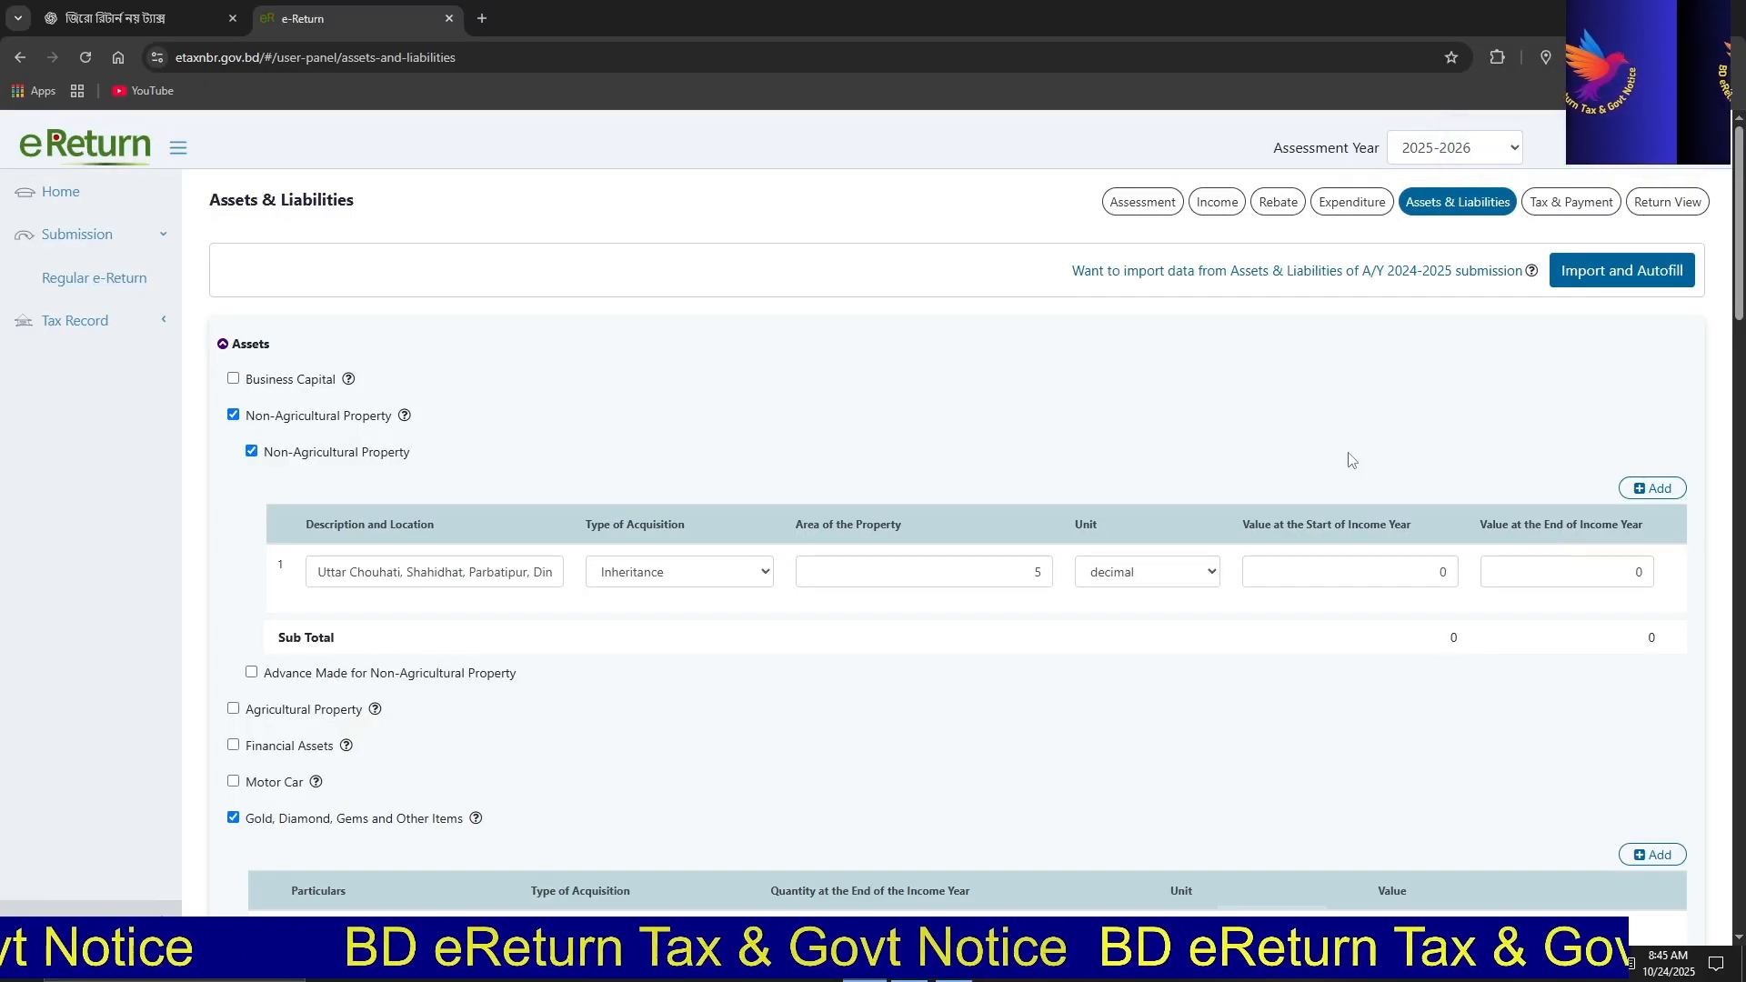
Recheck the page and save and continue to Tax & Payment
{"action": "scroll", "coordinate": [1418, 627], "scroll_direction": "down", "scroll_amount": 20}
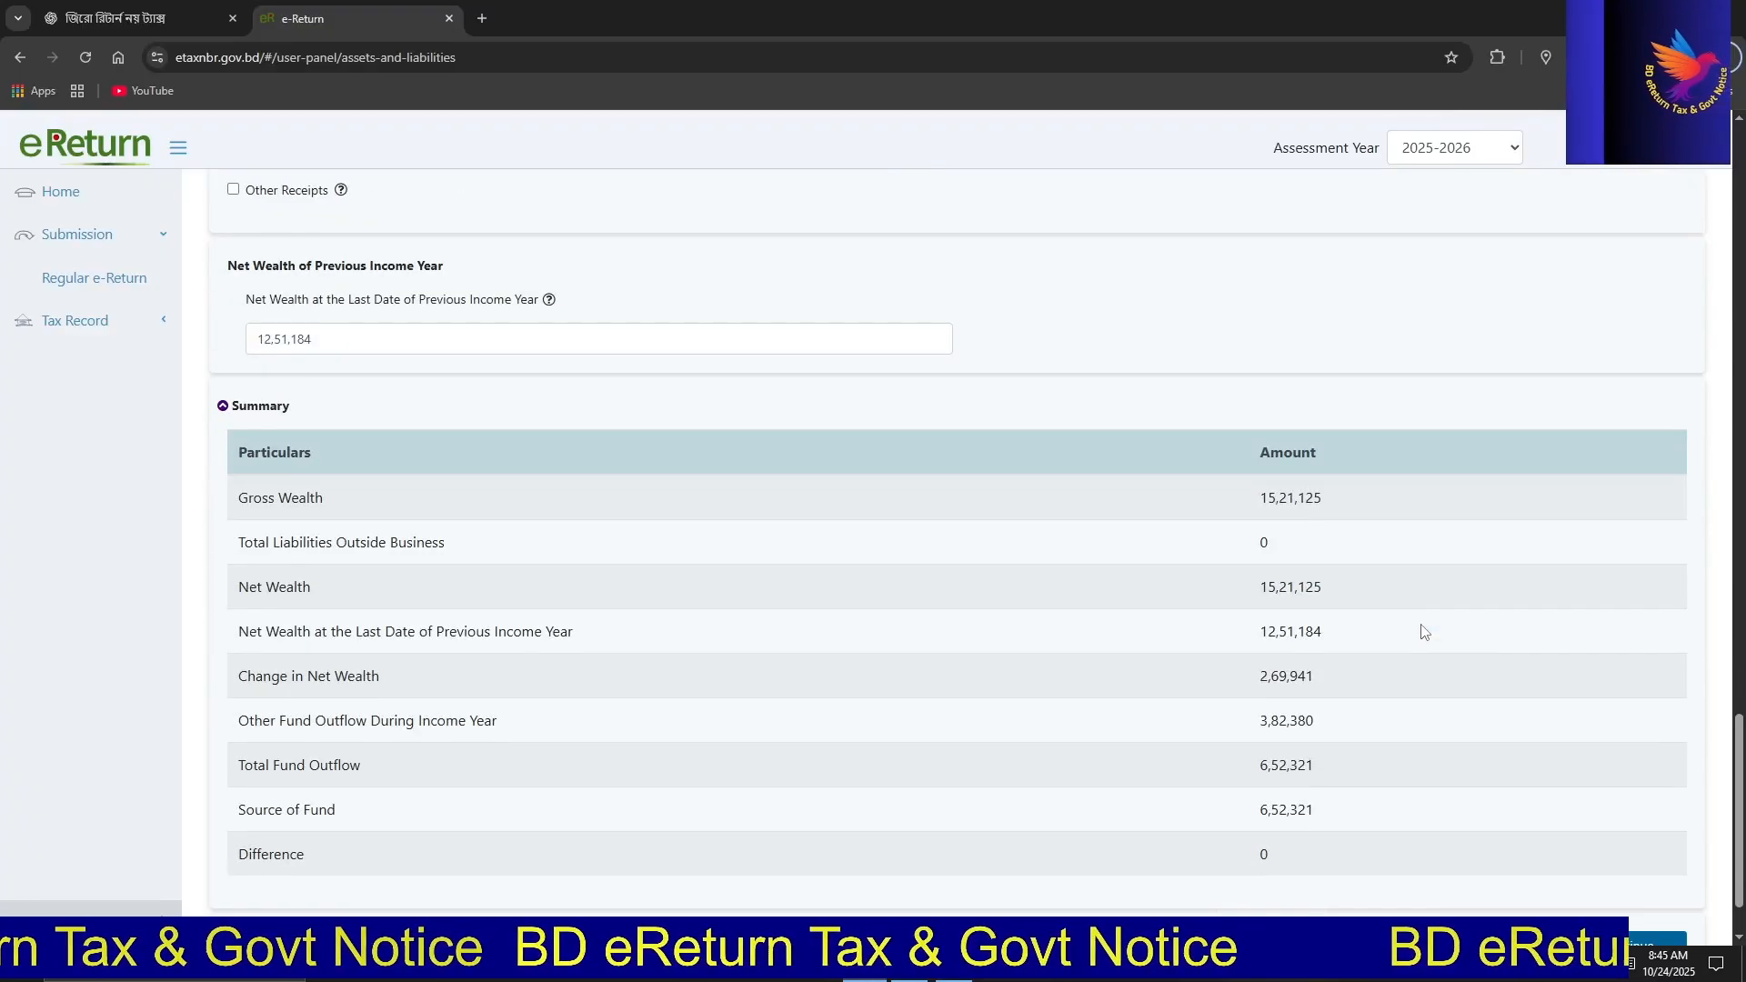
{"action": "scroll", "coordinate": [1422, 636], "scroll_direction": "up", "scroll_amount": 20}
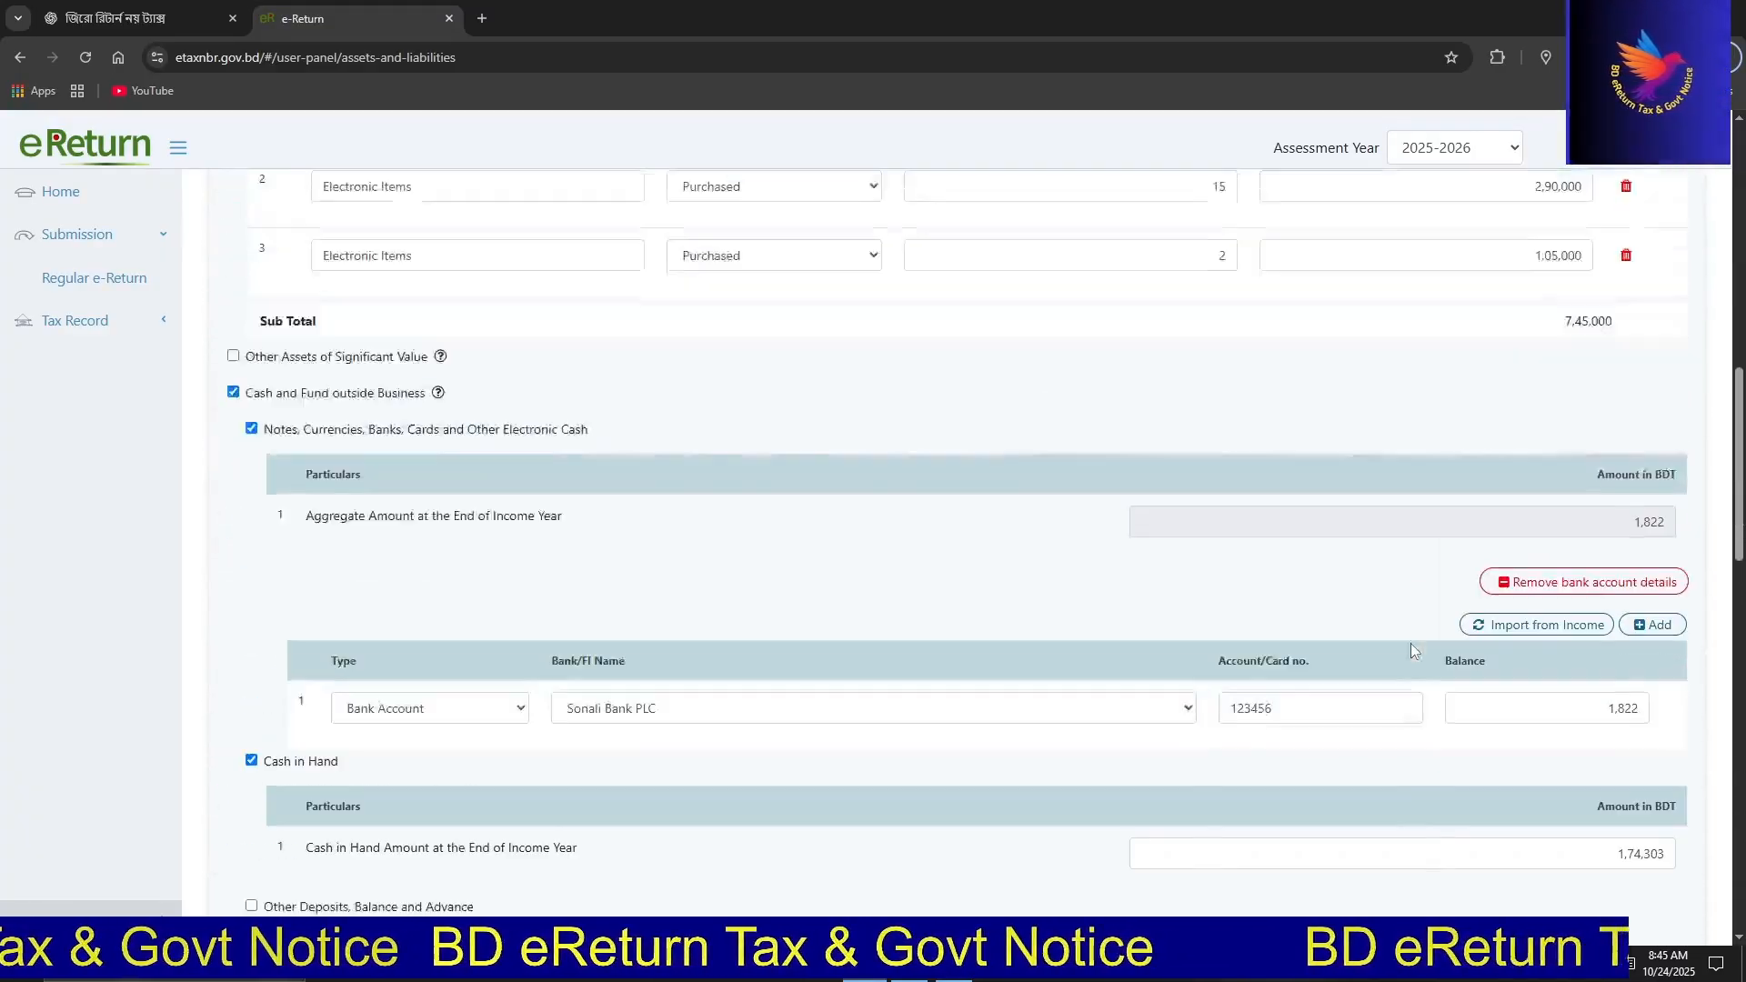
{"action": "scroll", "coordinate": [1414, 650], "scroll_direction": "up", "scroll_amount": 12}
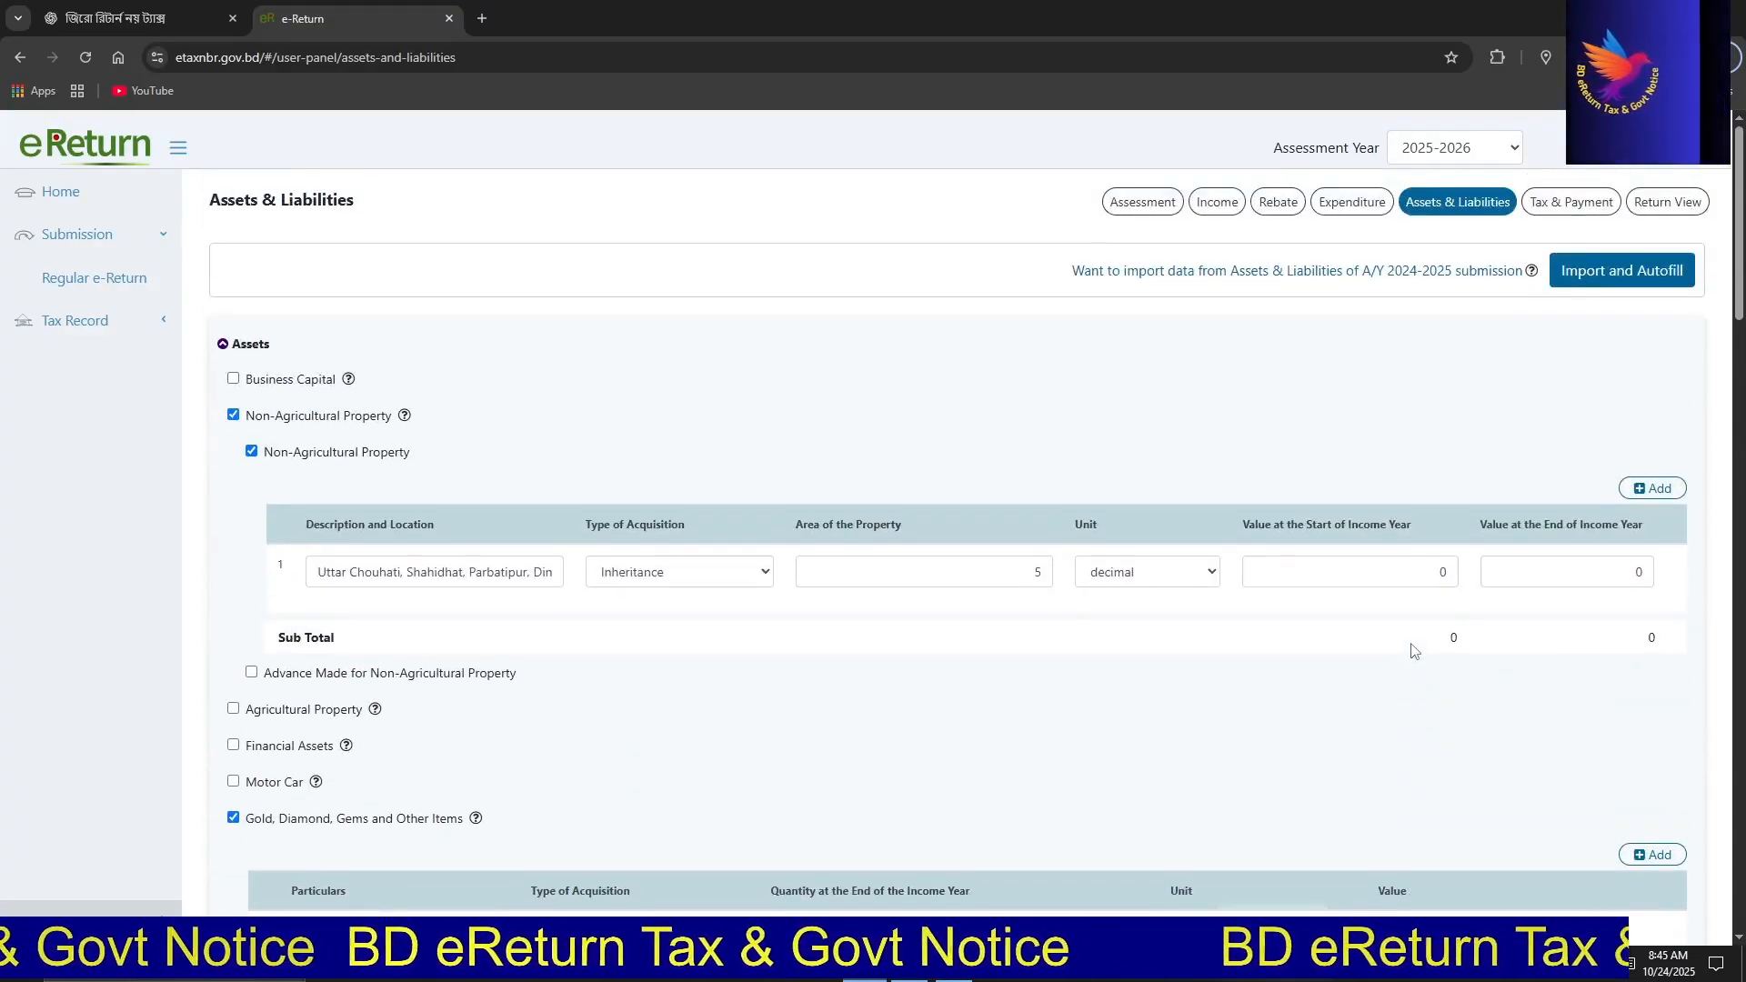
{"action": "scroll", "coordinate": [1413, 649], "scroll_direction": "down", "scroll_amount": 14}
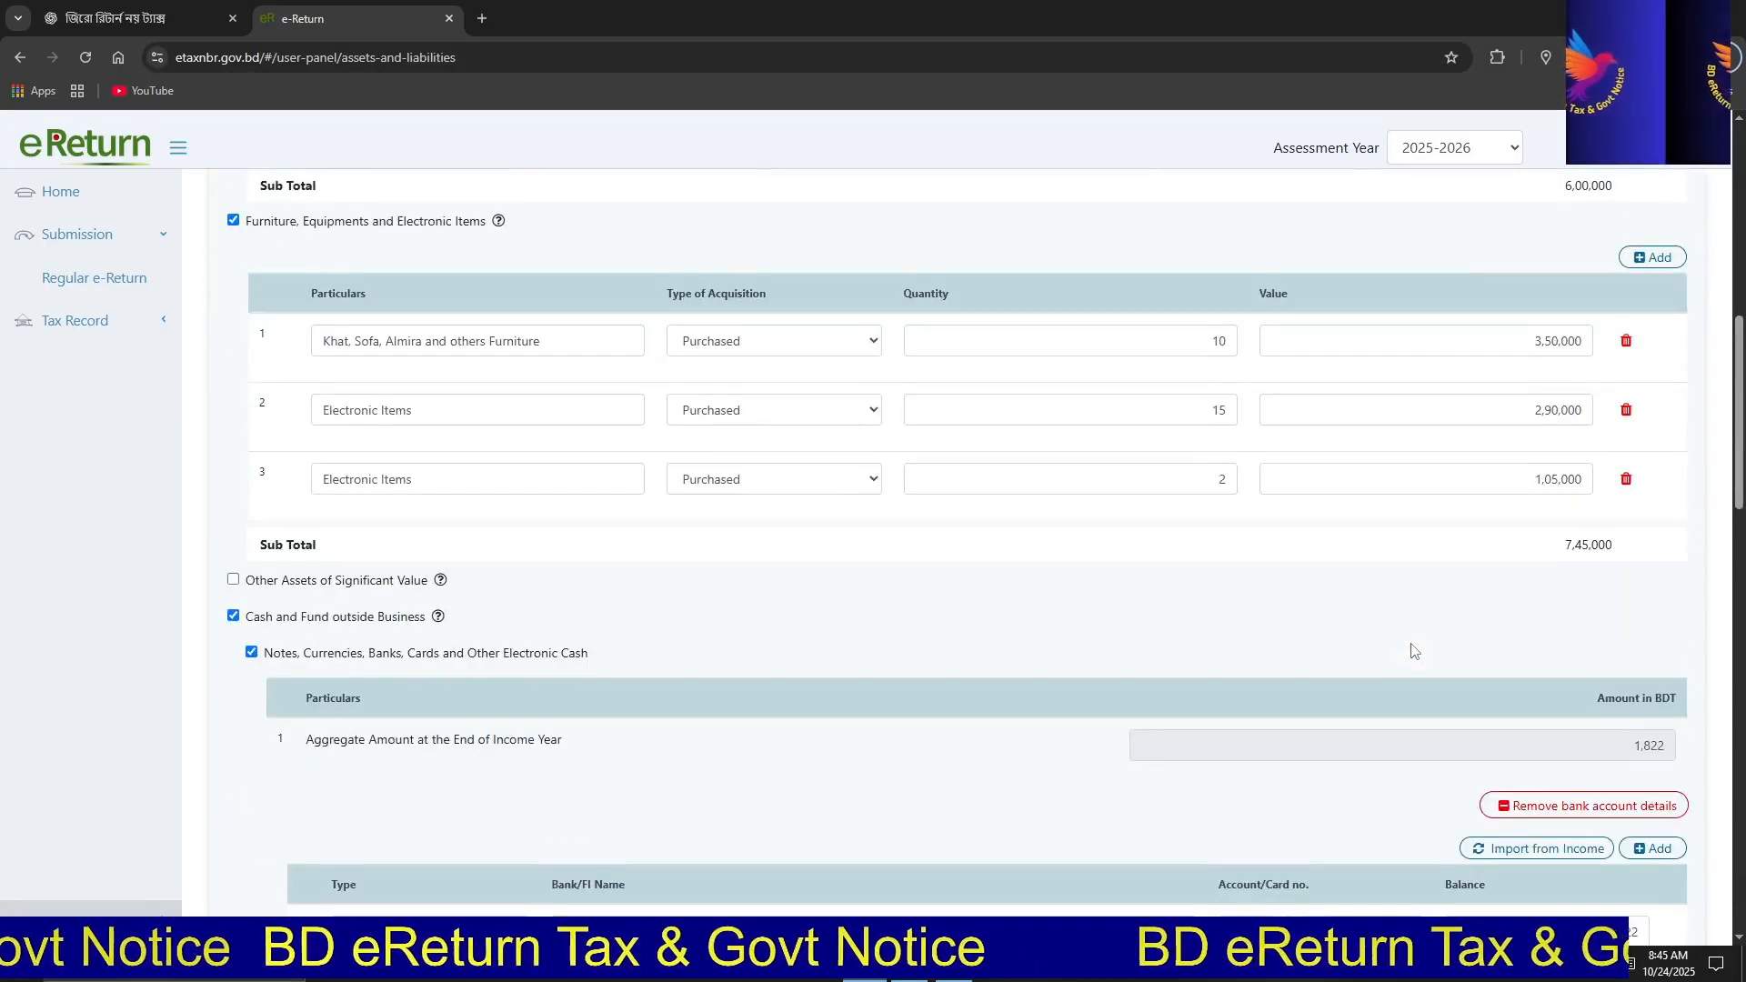
{"action": "scroll", "coordinate": [1410, 642], "scroll_direction": "down", "scroll_amount": 15}
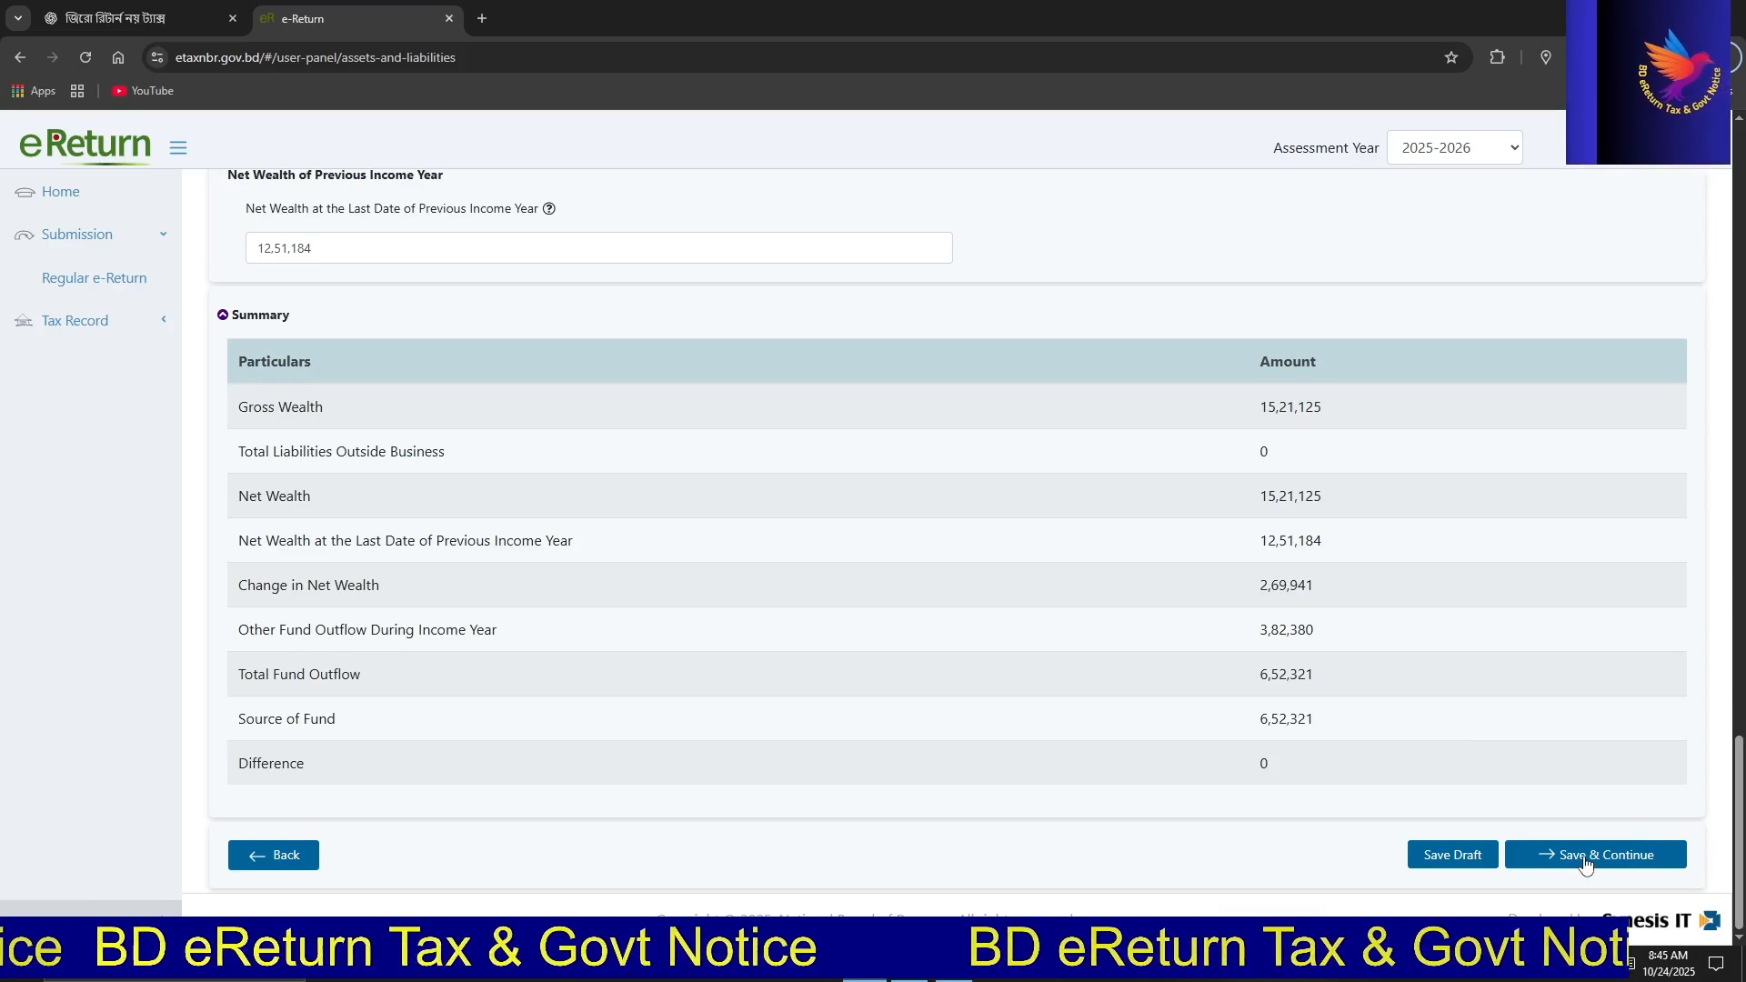
{"action": "left_click", "coordinate": [1585, 862]}
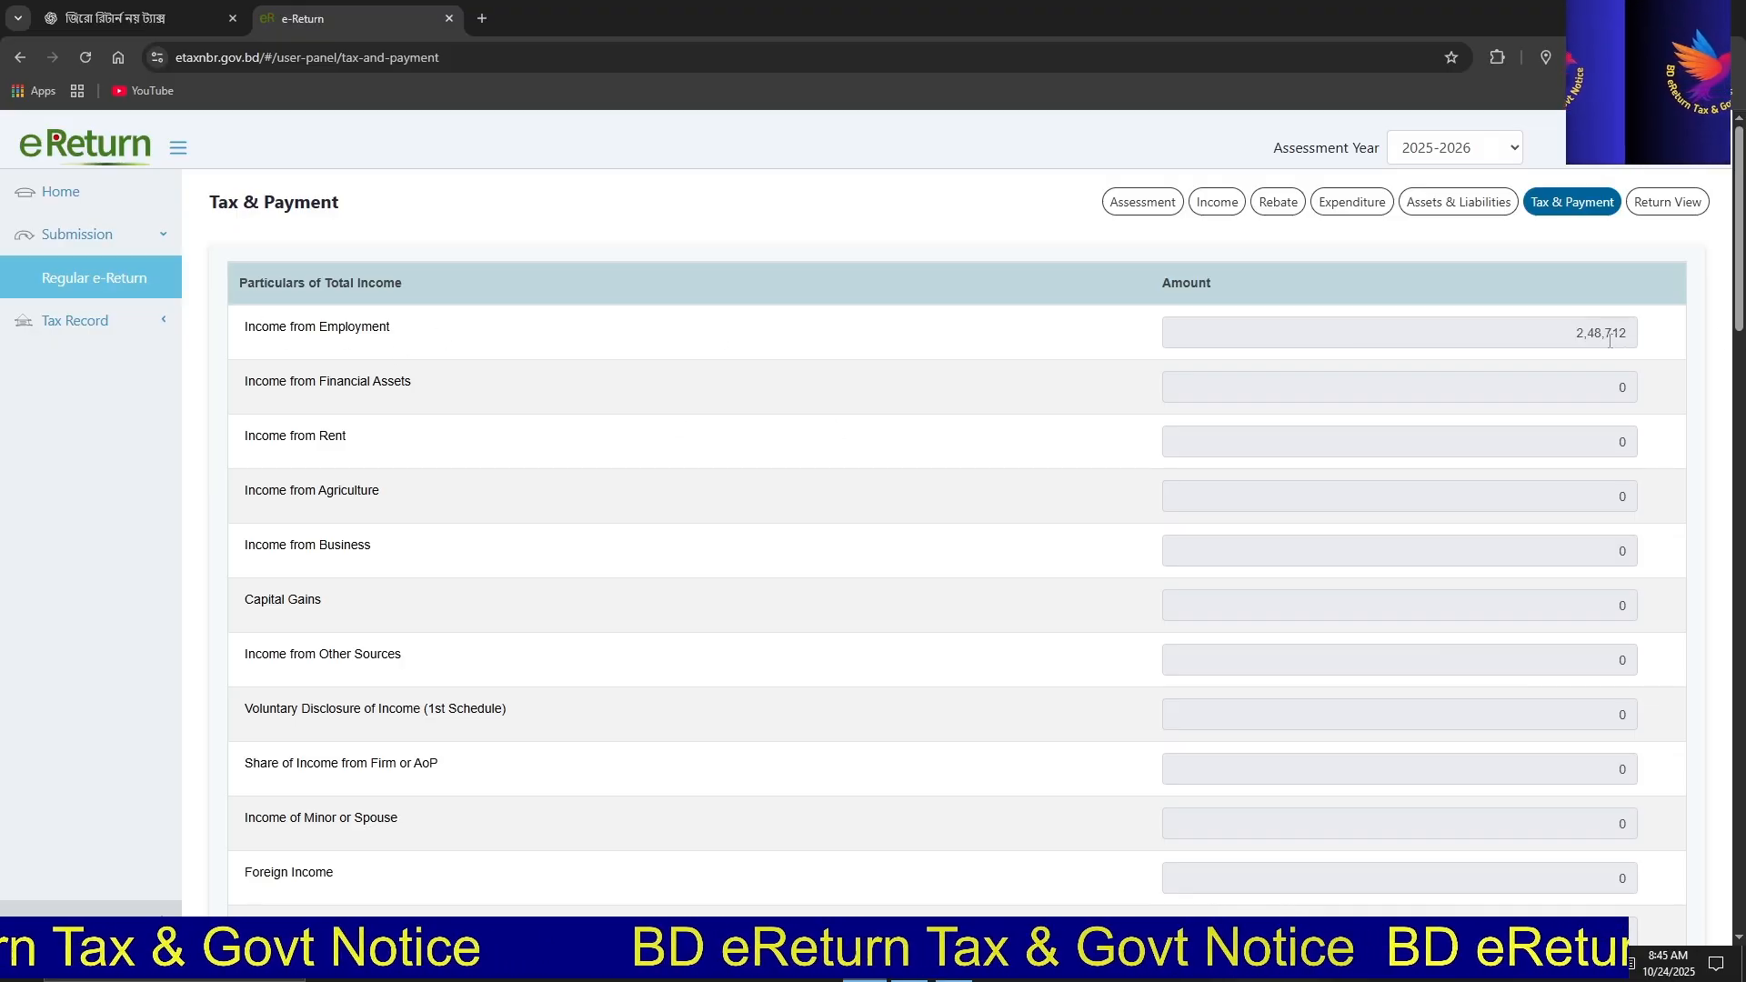
Expand Tax Exempted Income (4,03,609) and review gross tax 4, rebate 2,070, net tax 4
{"action": "left_click_drag", "start_coordinate": [1578, 333], "coordinate": [1672, 340]}
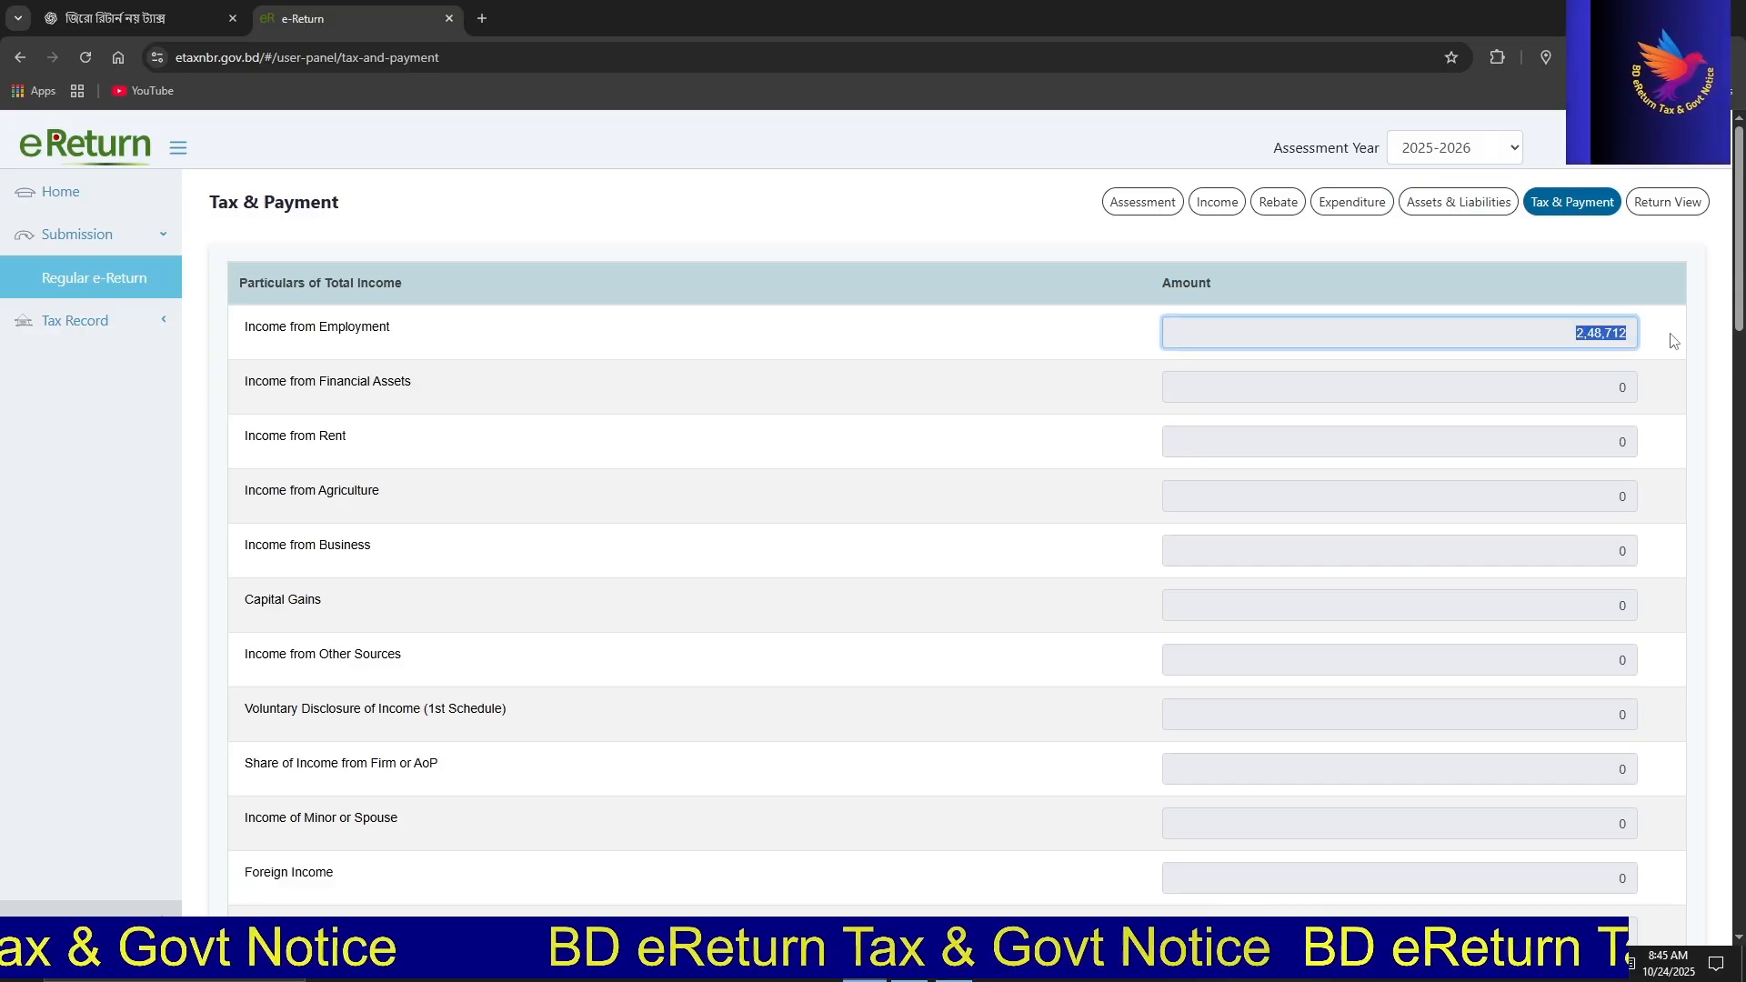
{"action": "scroll", "coordinate": [1449, 464], "scroll_direction": "down", "scroll_amount": 3}
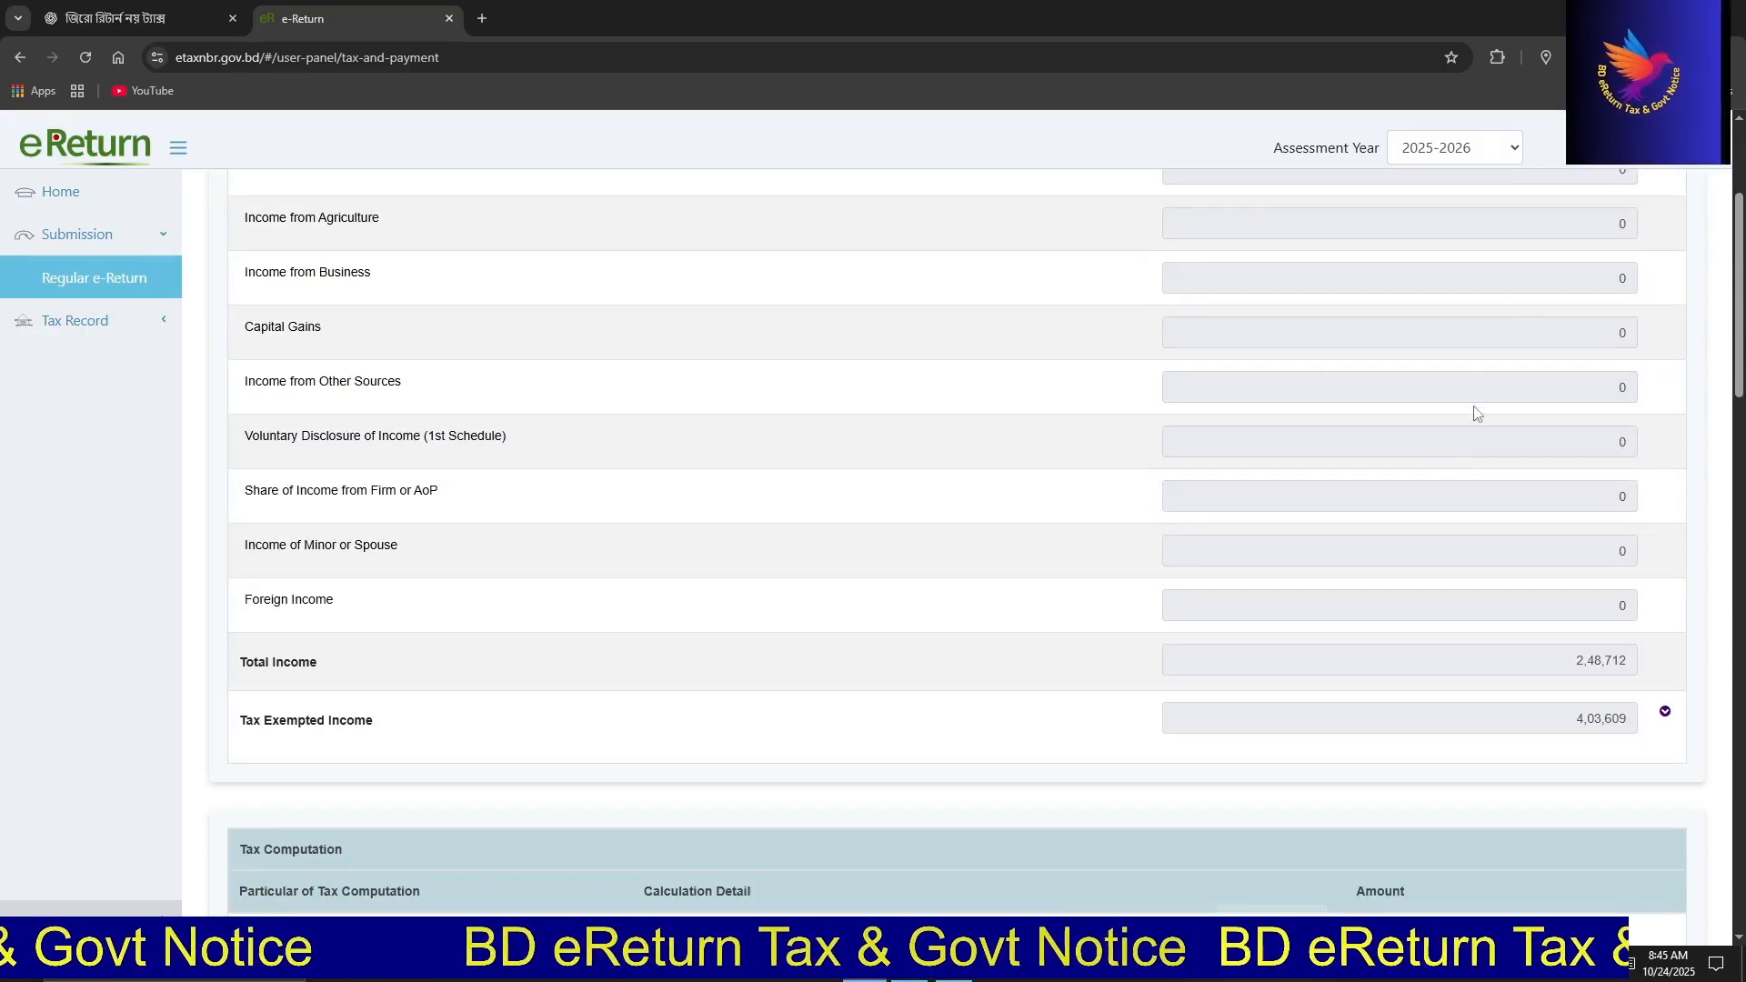
{"action": "scroll", "coordinate": [1505, 313], "scroll_direction": "up", "scroll_amount": 3}
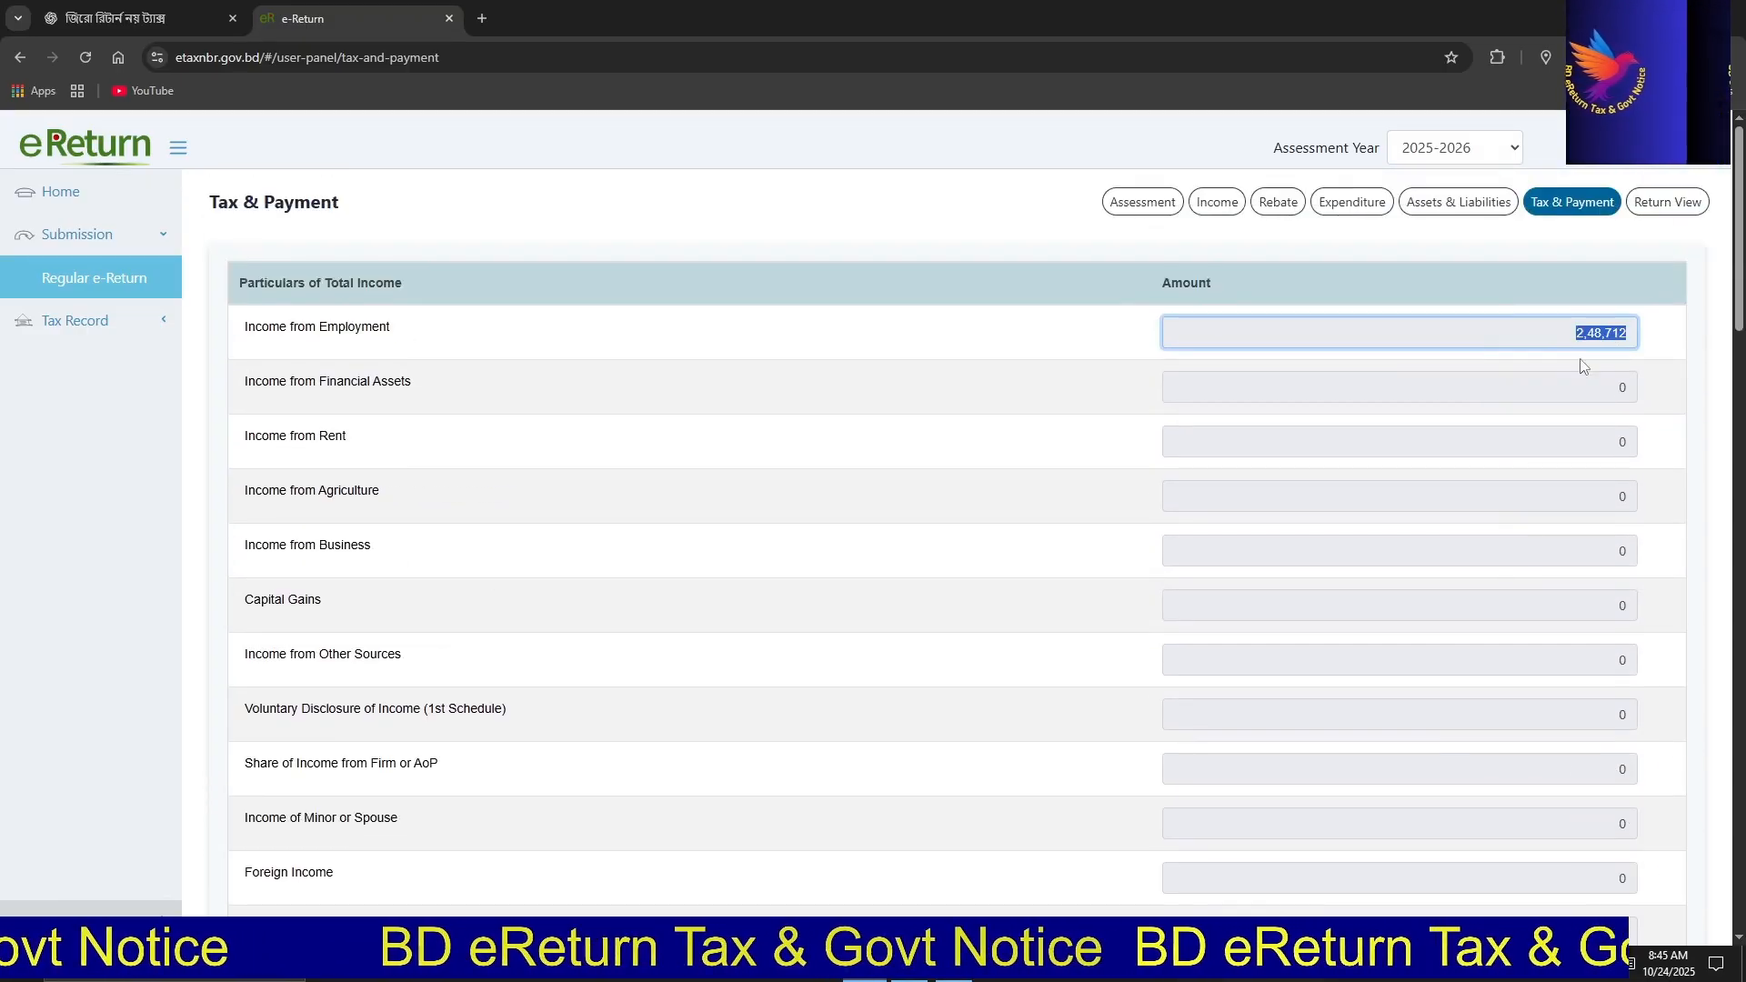
{"action": "scroll", "coordinate": [1535, 492], "scroll_direction": "down", "scroll_amount": 6}
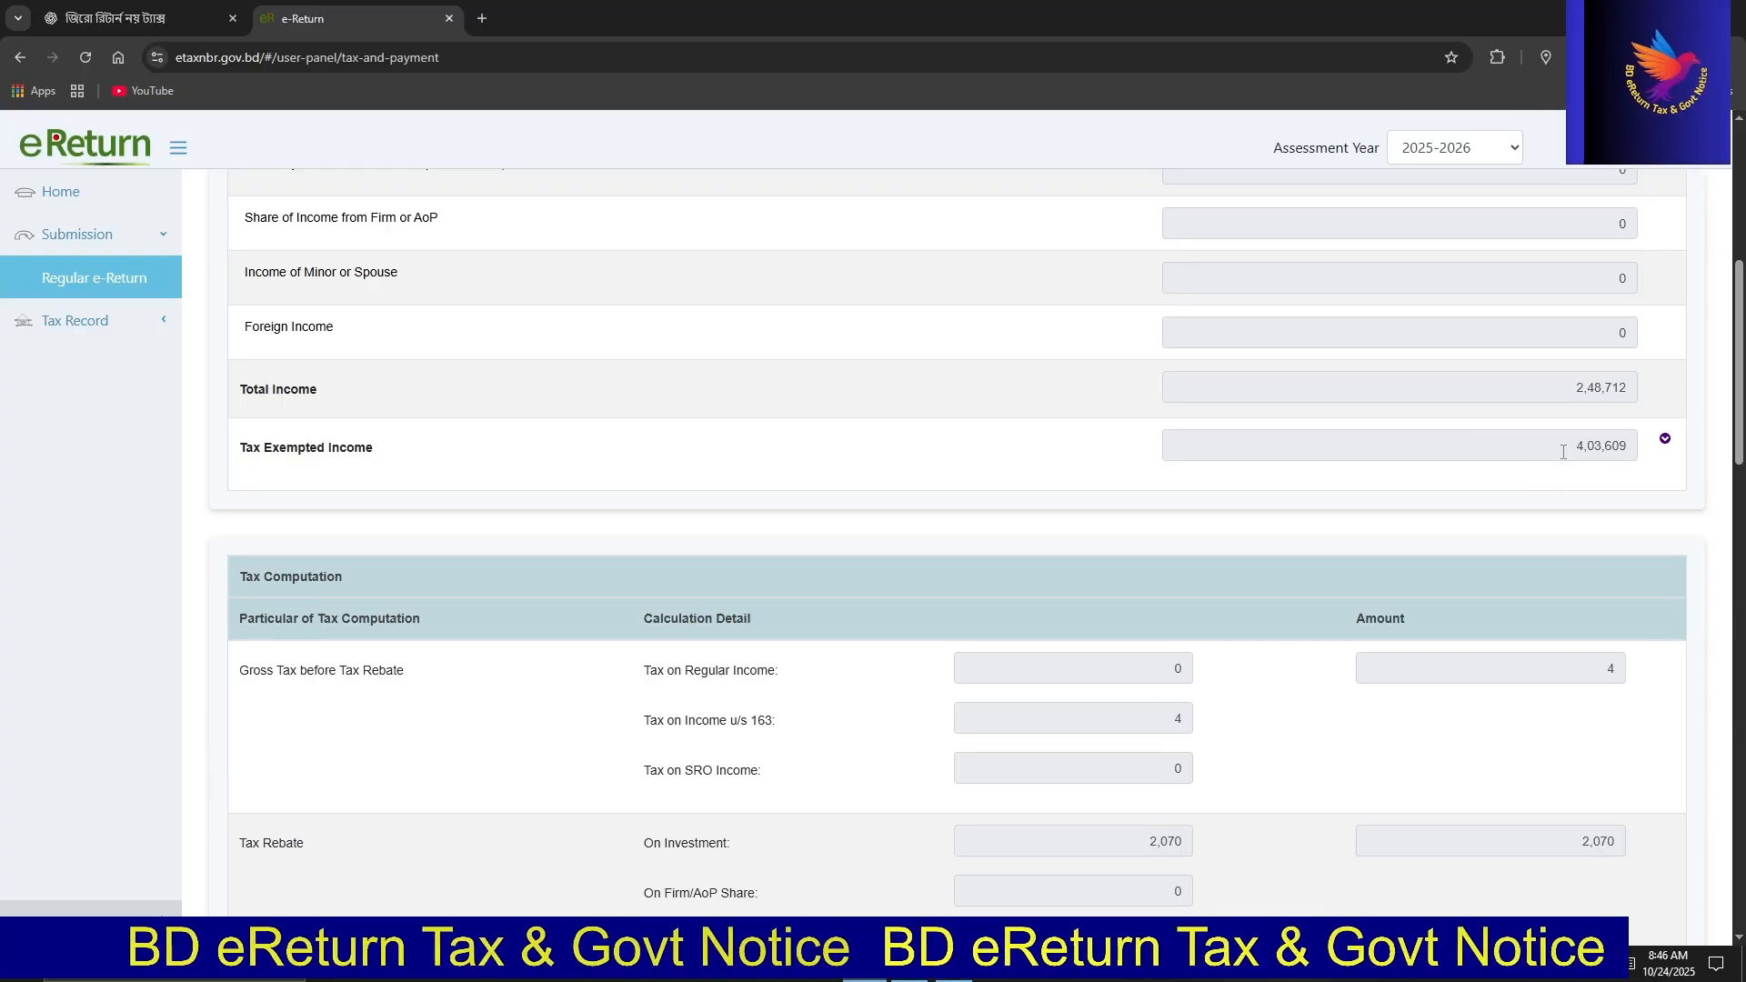
{"action": "left_click", "coordinate": [1563, 452]}
{"action": "left_click", "coordinate": [1648, 456]}
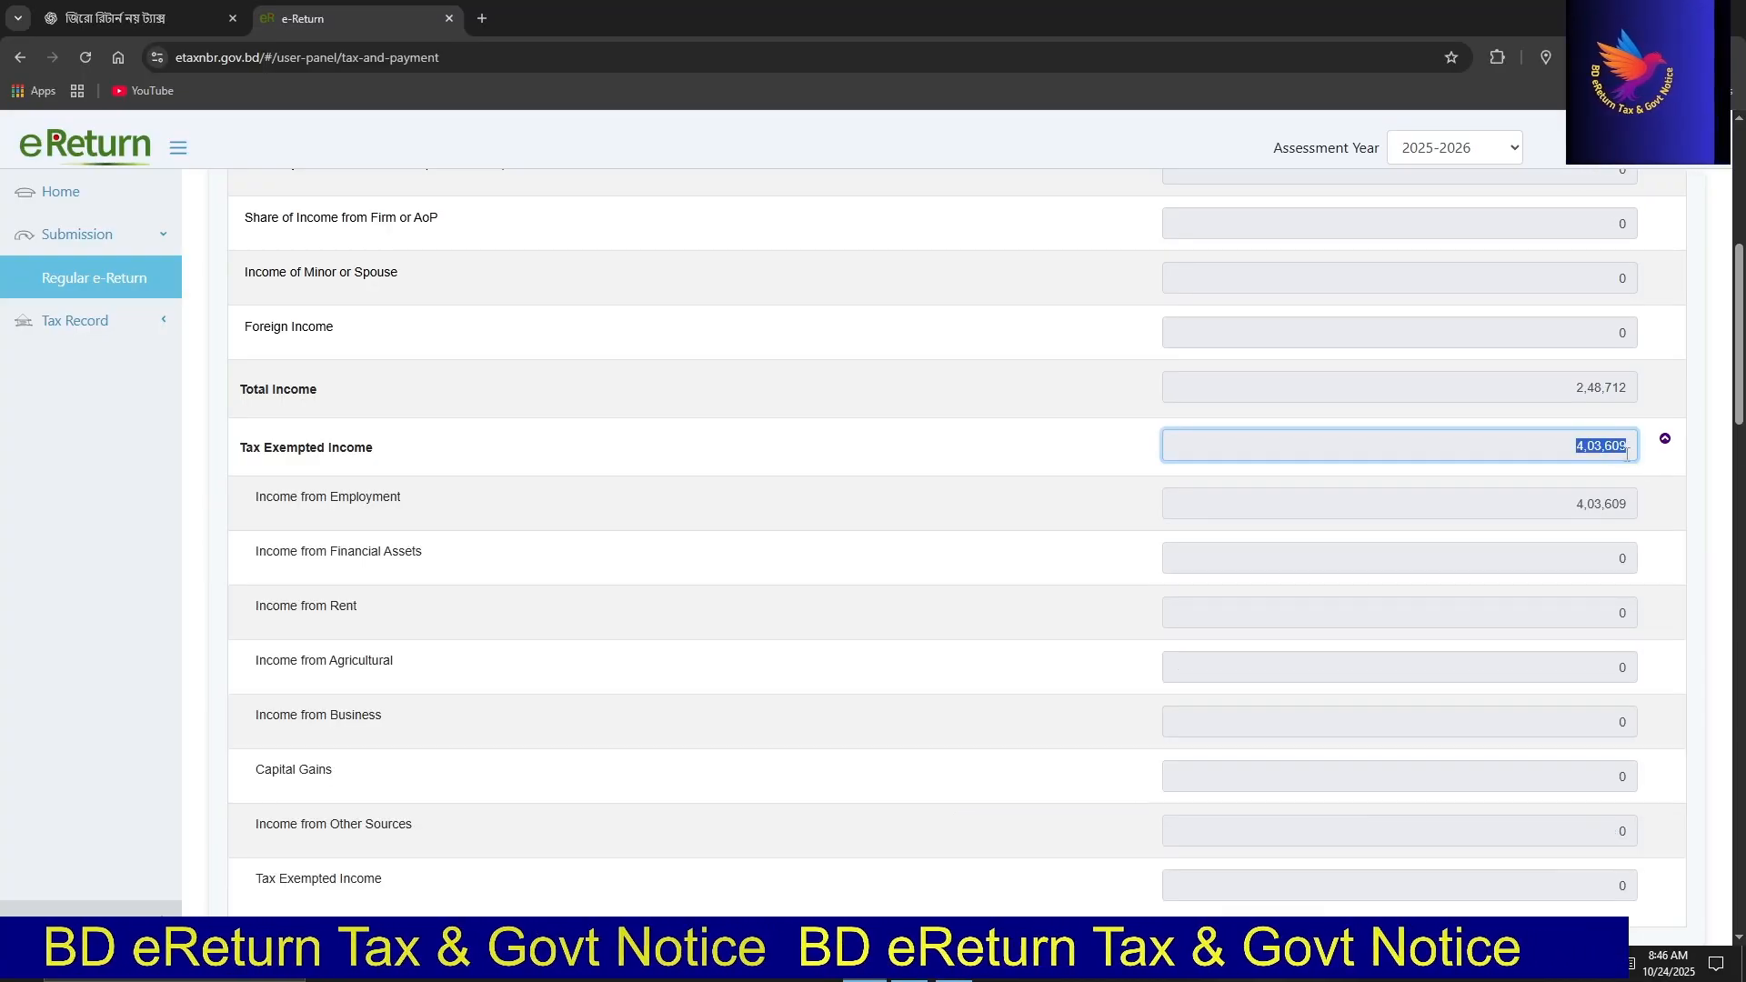
{"action": "scroll", "coordinate": [1522, 519], "scroll_direction": "down", "scroll_amount": 1}
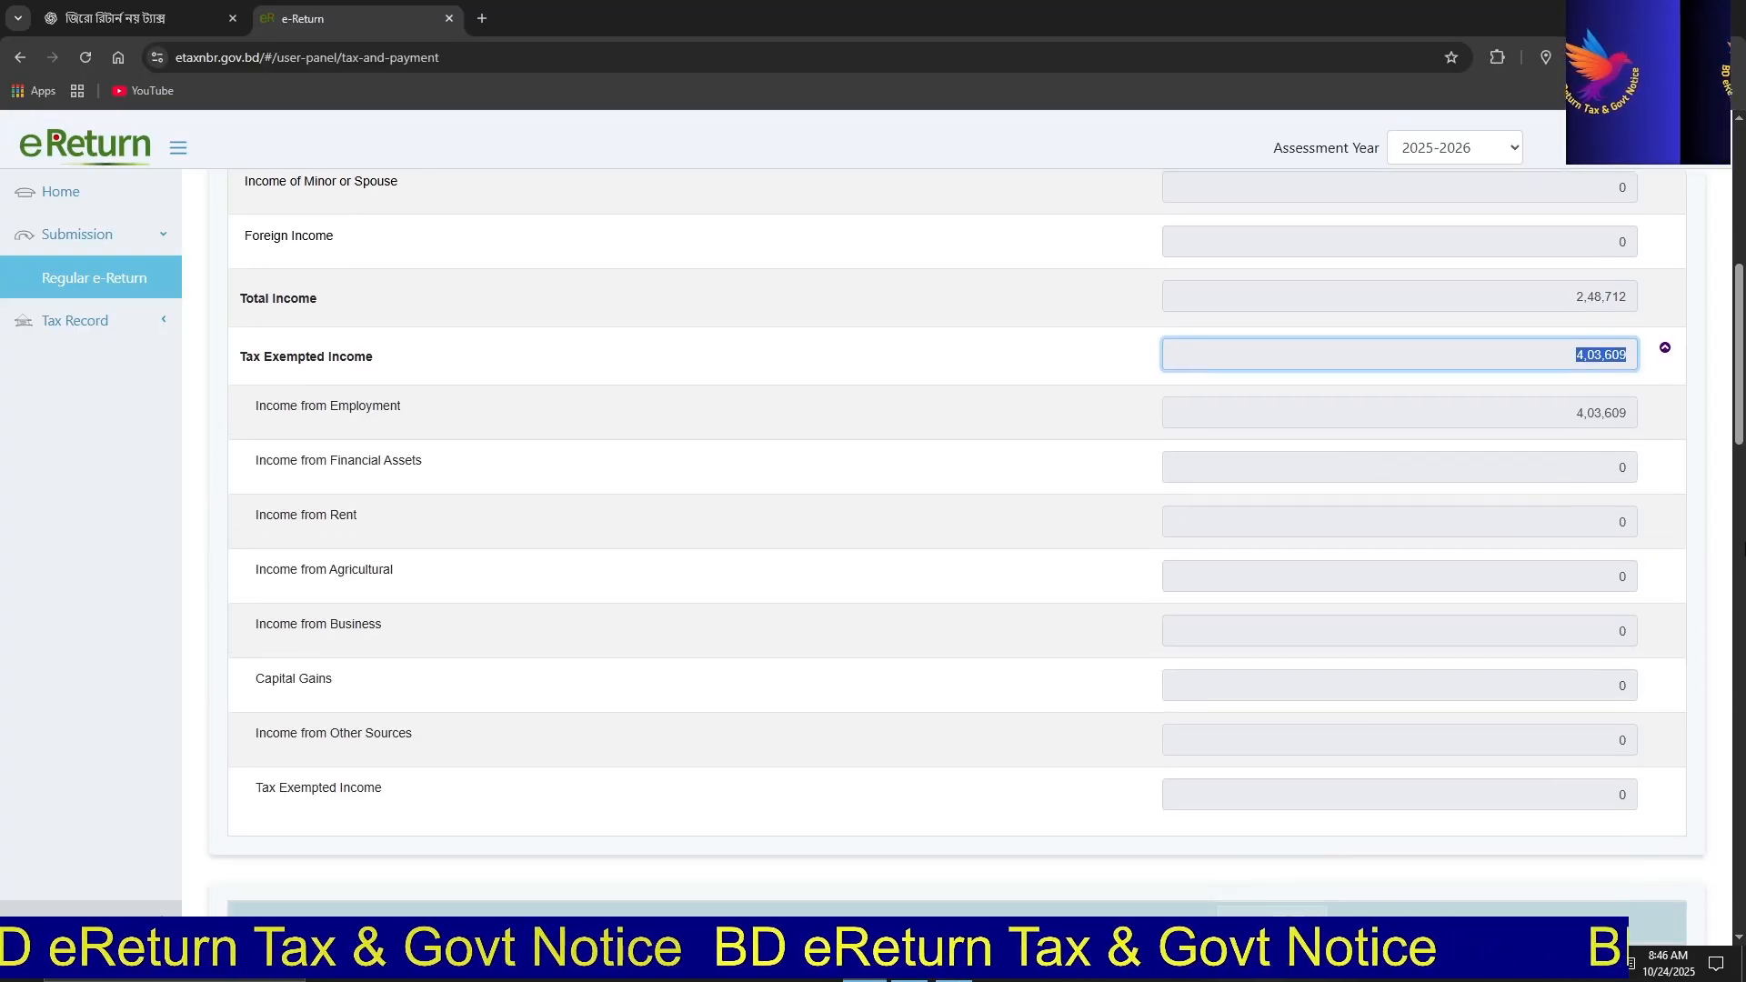
{"action": "scroll", "coordinate": [1559, 604], "scroll_direction": "down", "scroll_amount": 8}
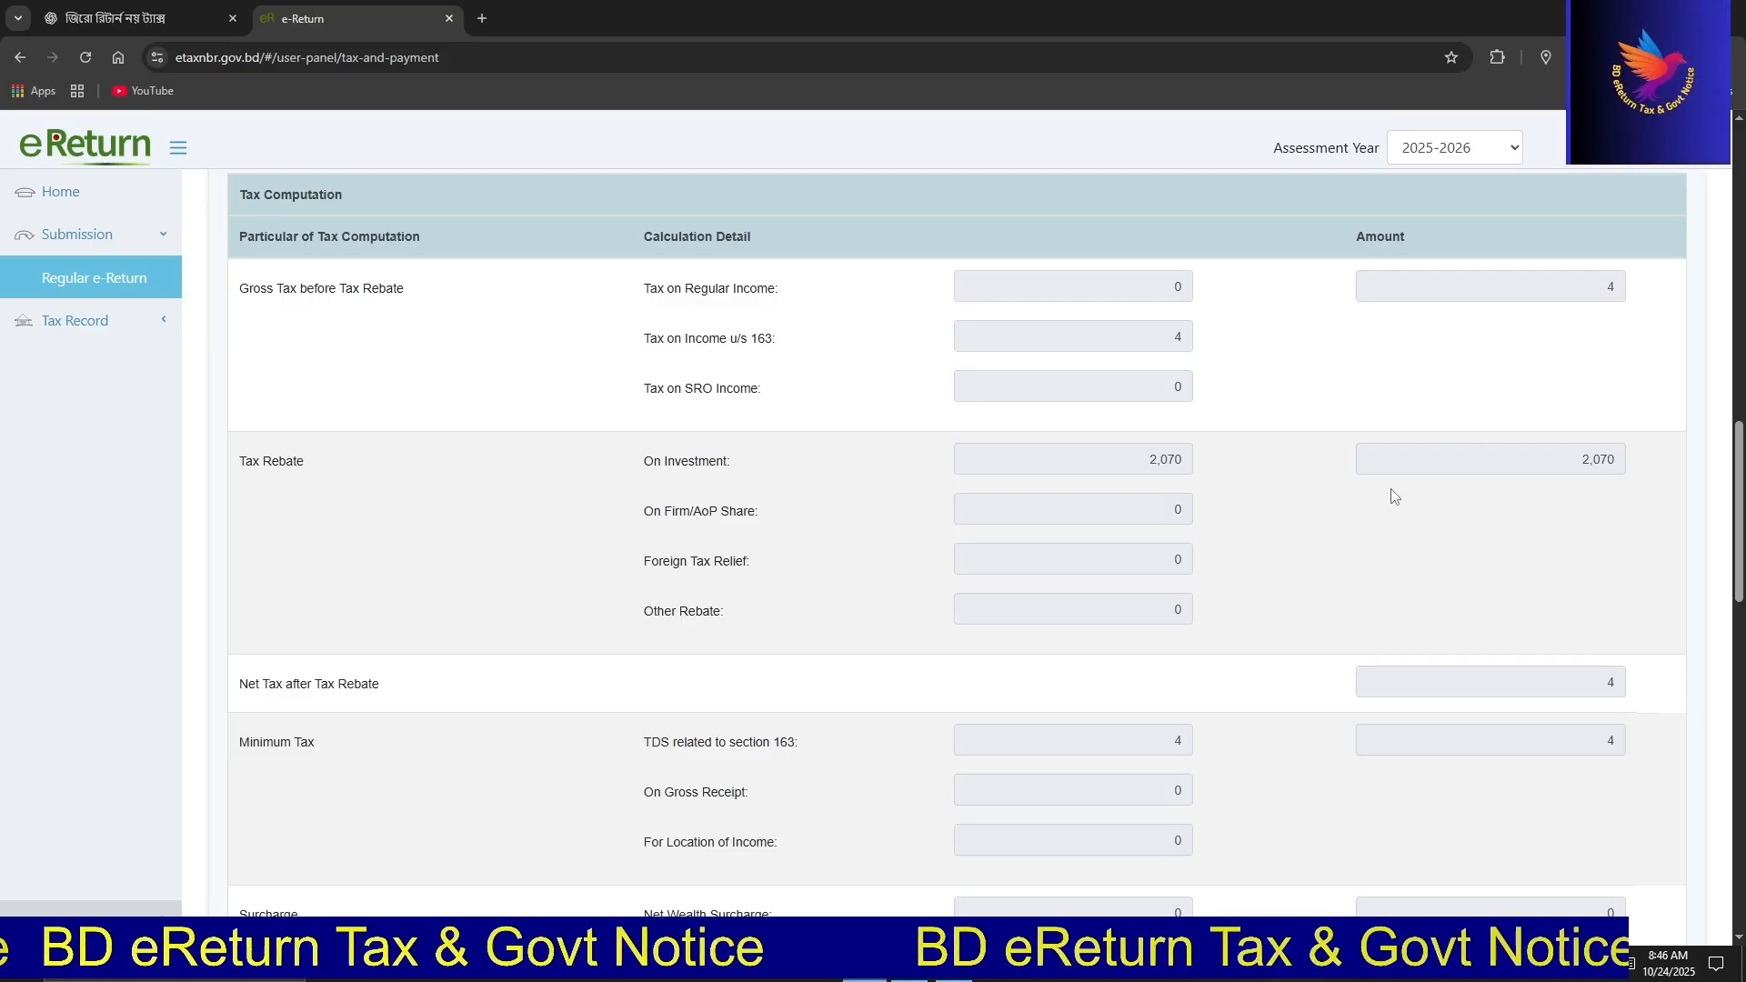
{"action": "scroll", "coordinate": [1392, 498], "scroll_direction": "up", "scroll_amount": 2}
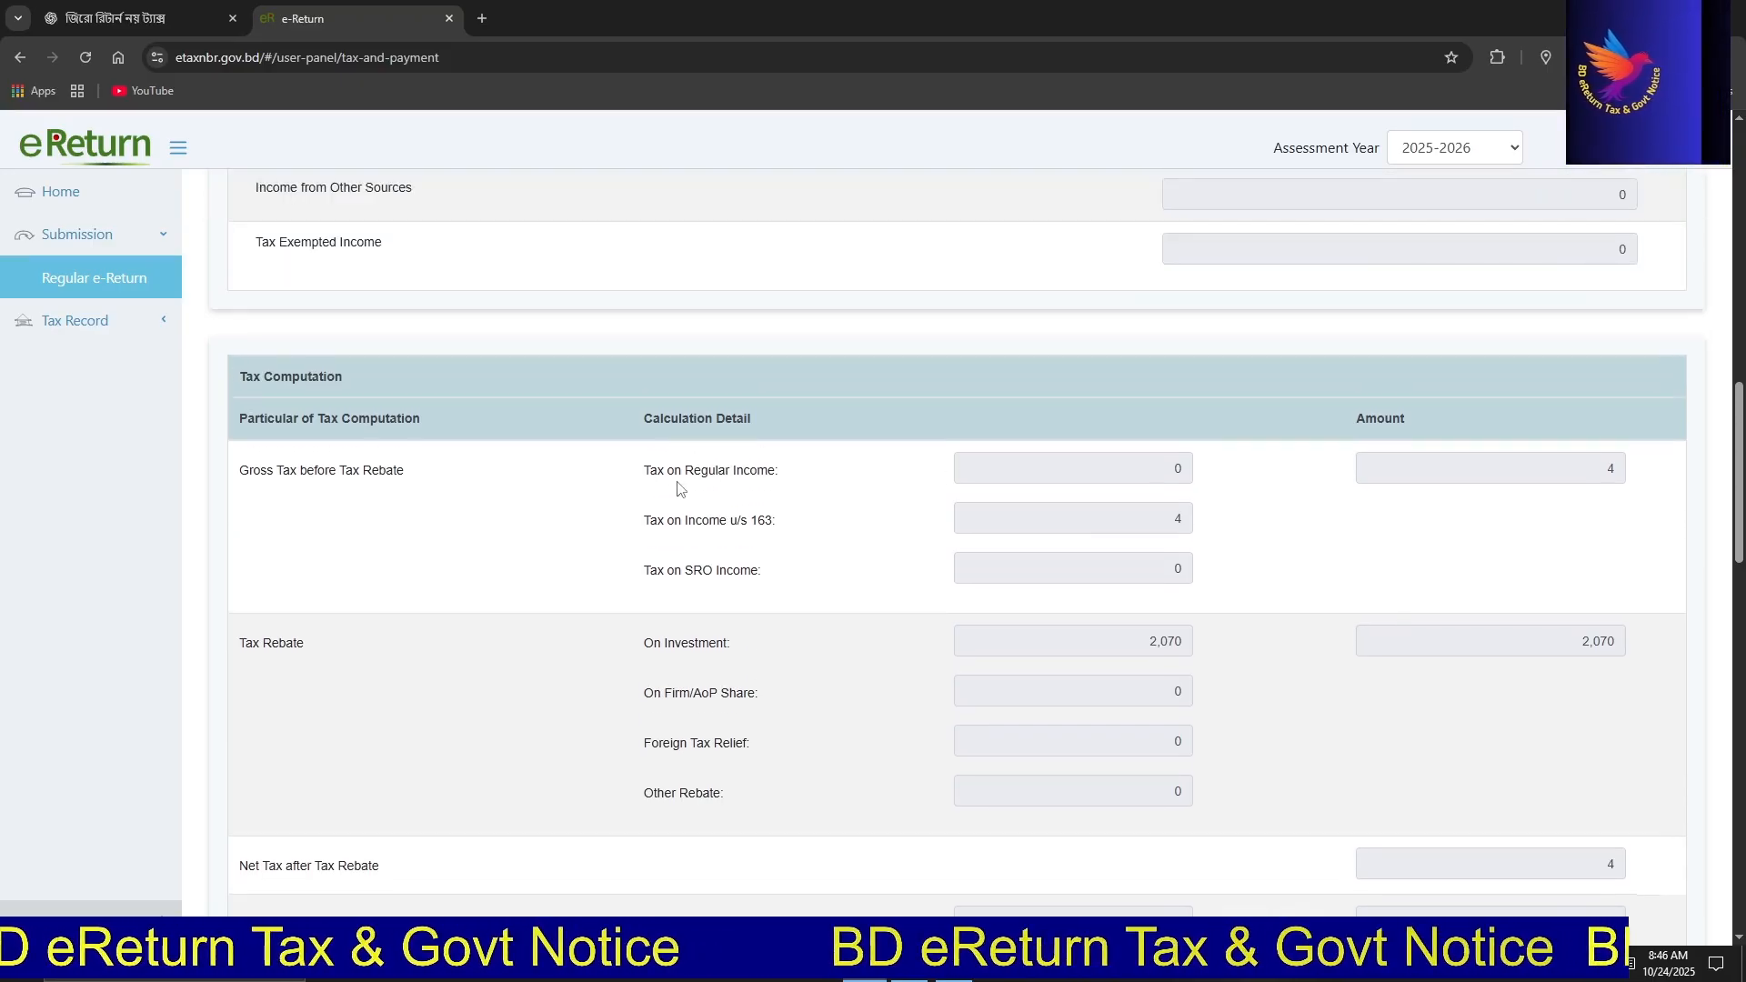
{"action": "scroll", "coordinate": [1546, 526], "scroll_direction": "up", "scroll_amount": 1}
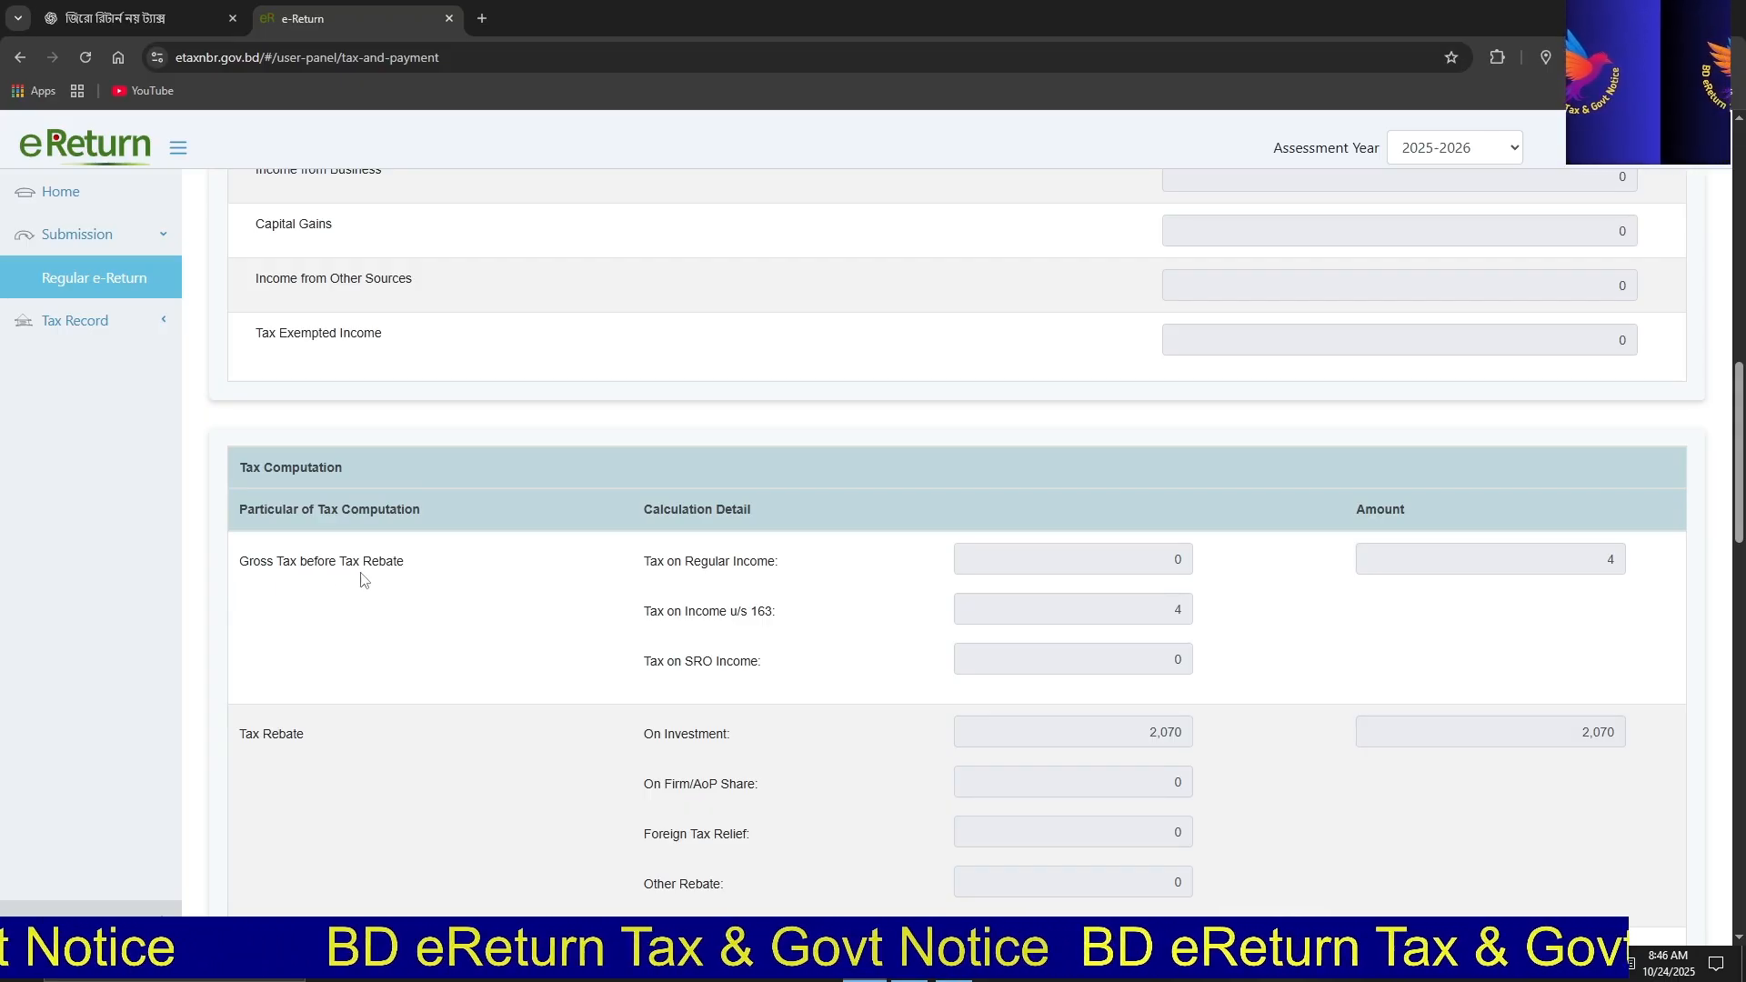
{"action": "scroll", "coordinate": [1262, 684], "scroll_direction": "down", "scroll_amount": 6}
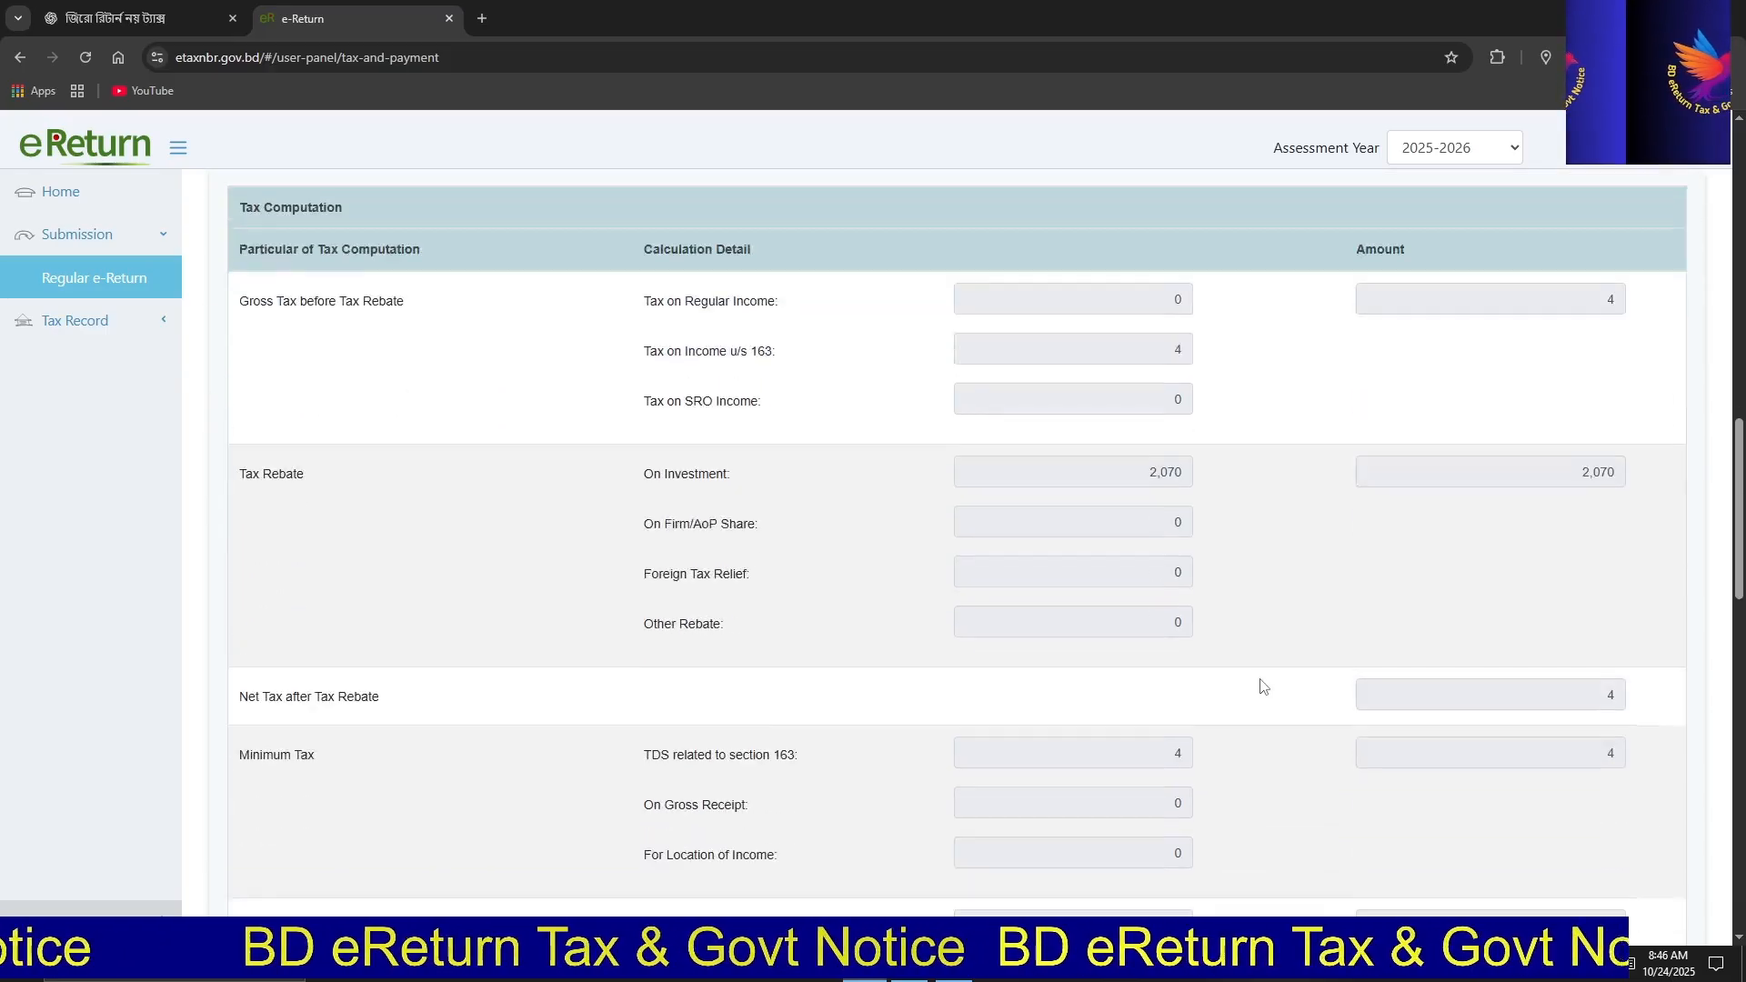
{"action": "scroll", "coordinate": [1262, 680], "scroll_direction": "down", "scroll_amount": 3}
{"action": "scroll", "coordinate": [1261, 680], "scroll_direction": "up", "scroll_amount": 3}
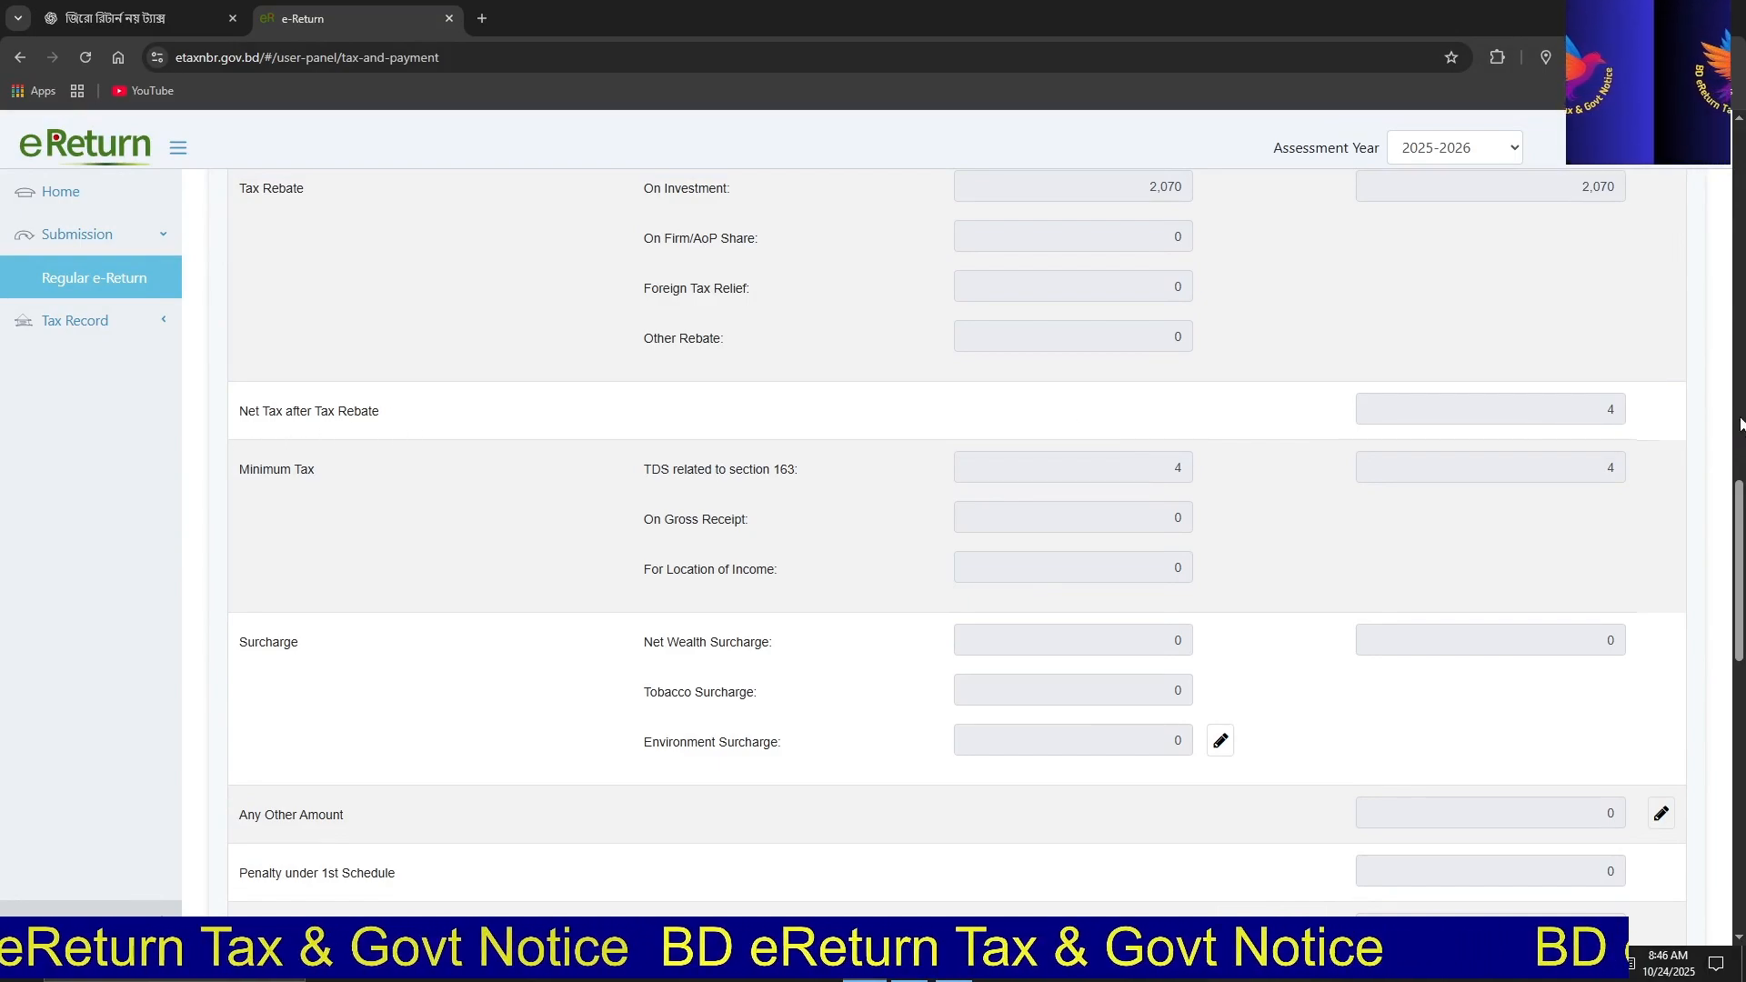
{"action": "double_click", "coordinate": [1607, 411]}
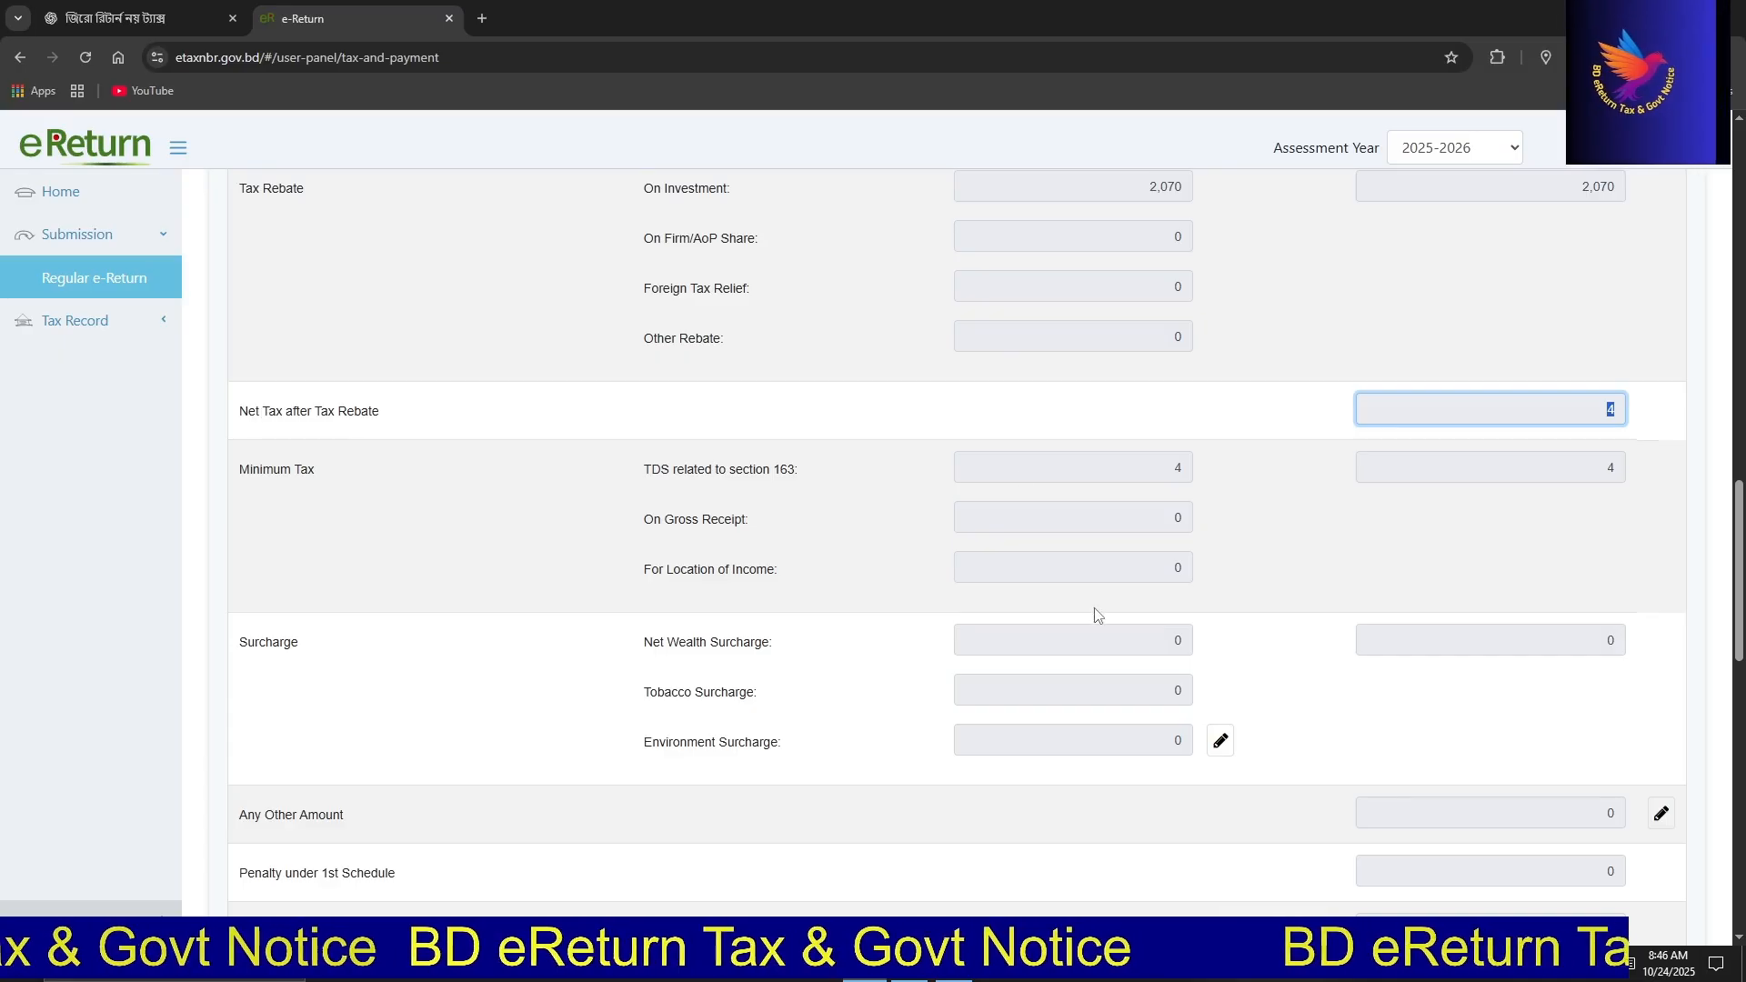
{"action": "scroll", "coordinate": [1097, 615], "scroll_direction": "down", "scroll_amount": 5}
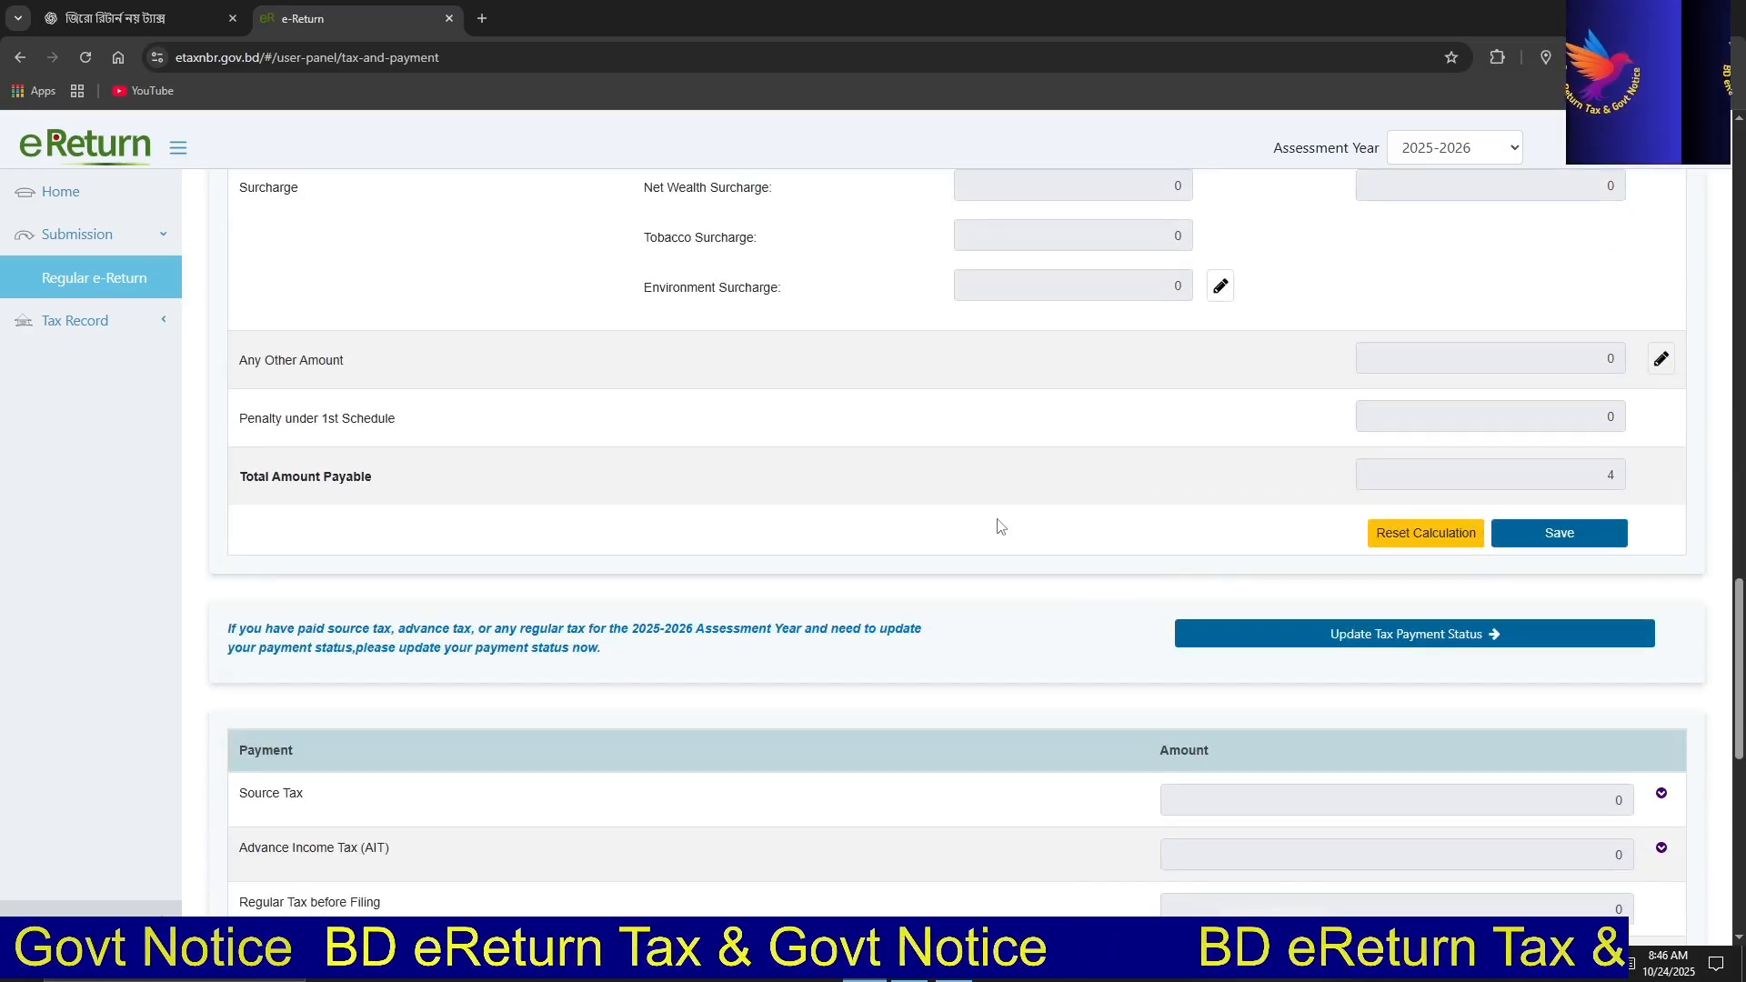
{"action": "scroll", "coordinate": [1455, 583], "scroll_direction": "down", "scroll_amount": 1}
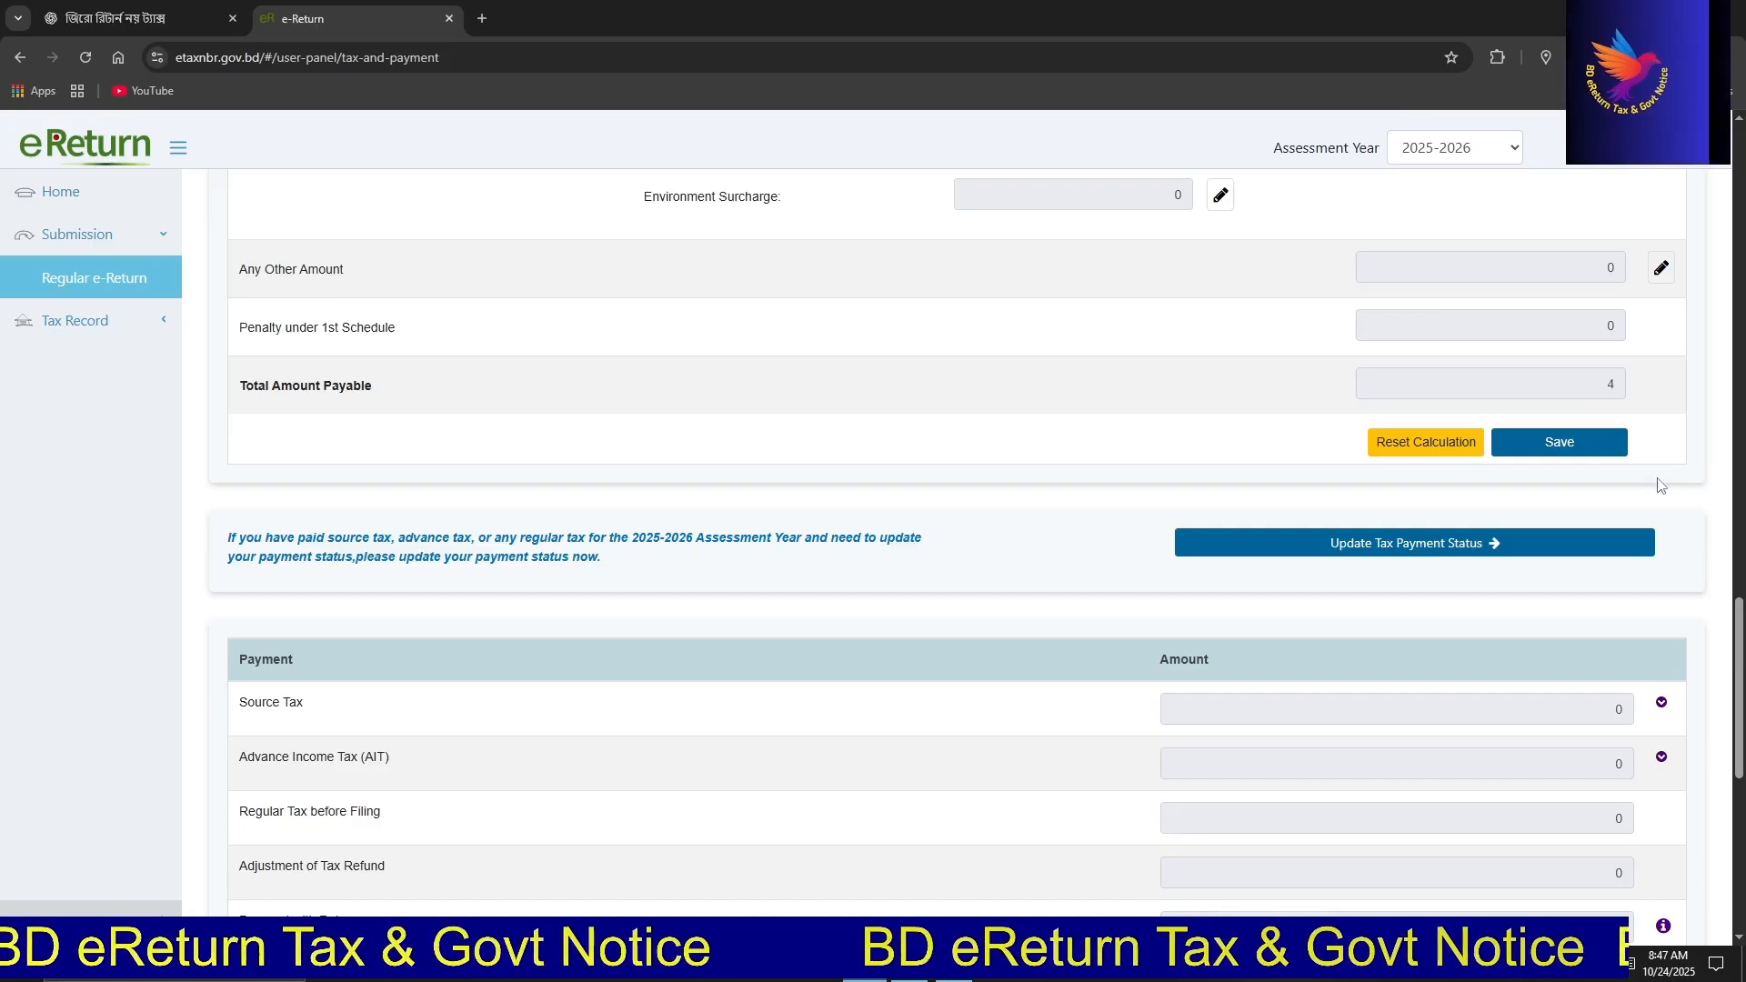
{"action": "scroll", "coordinate": [1648, 502], "scroll_direction": "down", "scroll_amount": 1}
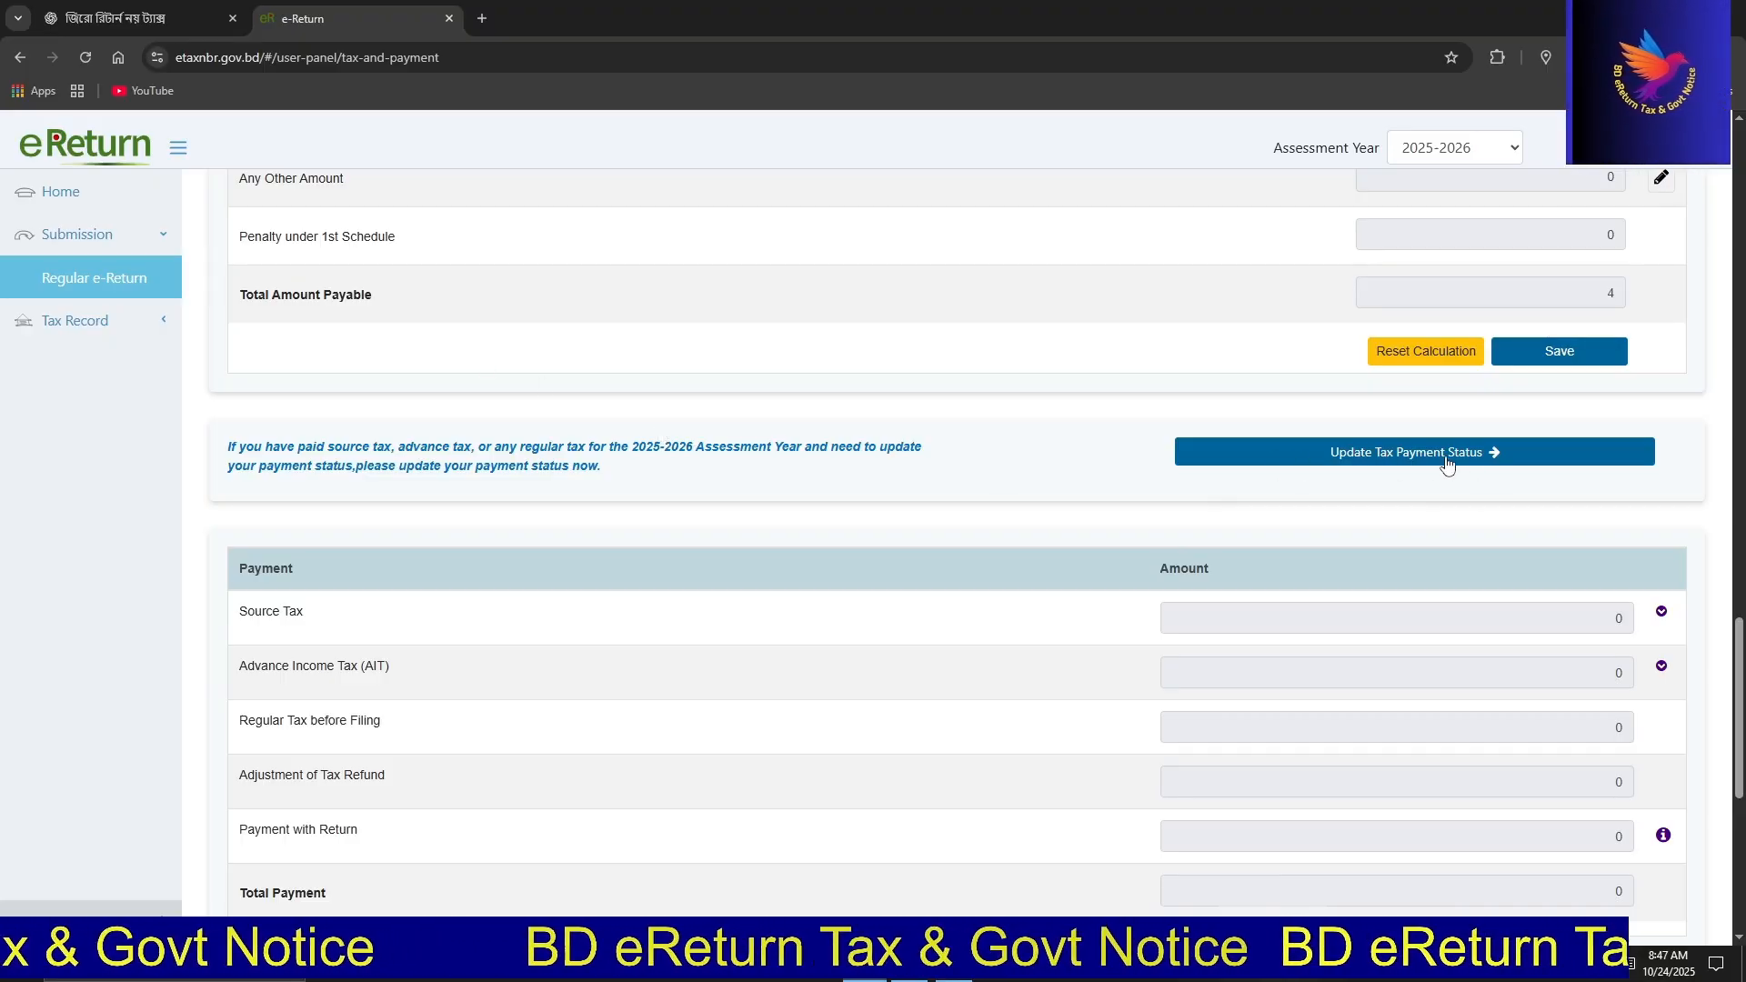
Go to the eReturn Ledger home page via Update Tax Payment Status
{"action": "left_click", "coordinate": [1518, 463]}
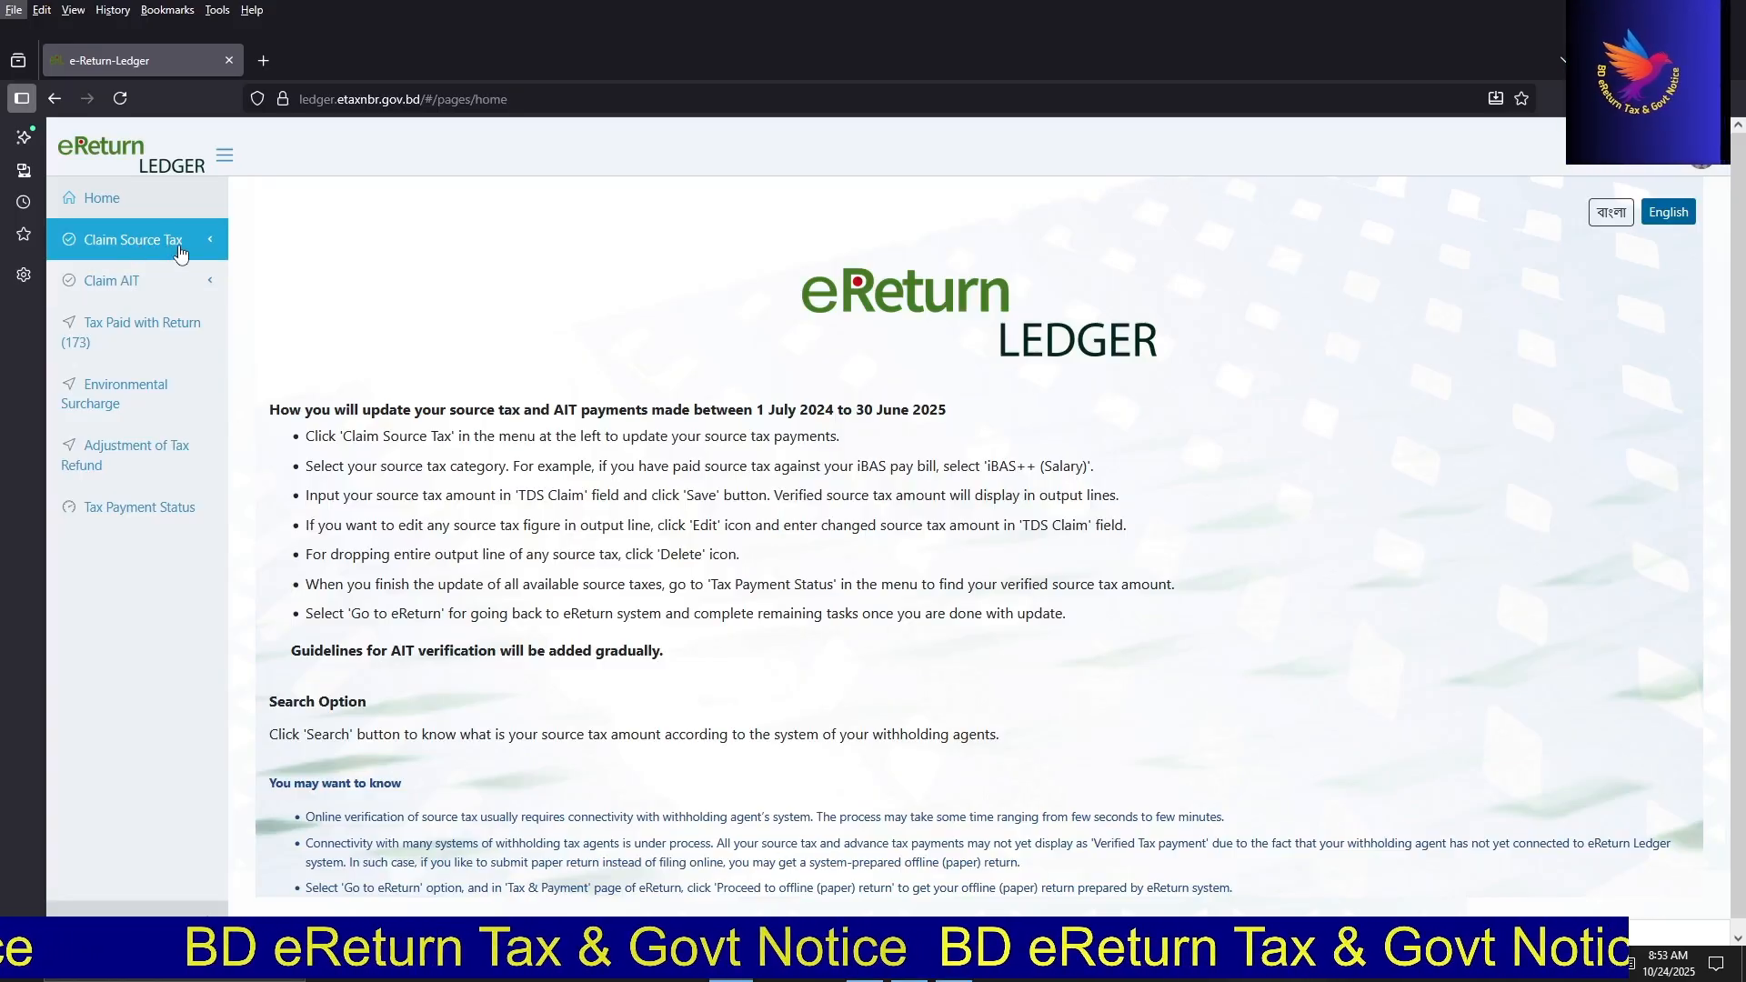
{"action": "key", "text": "alt"}
Sync the Sonali Bank interest record (interest 22, TDS 4) as a Bank/FI source tax claim
{"action": "left_click", "coordinate": [141, 204]}
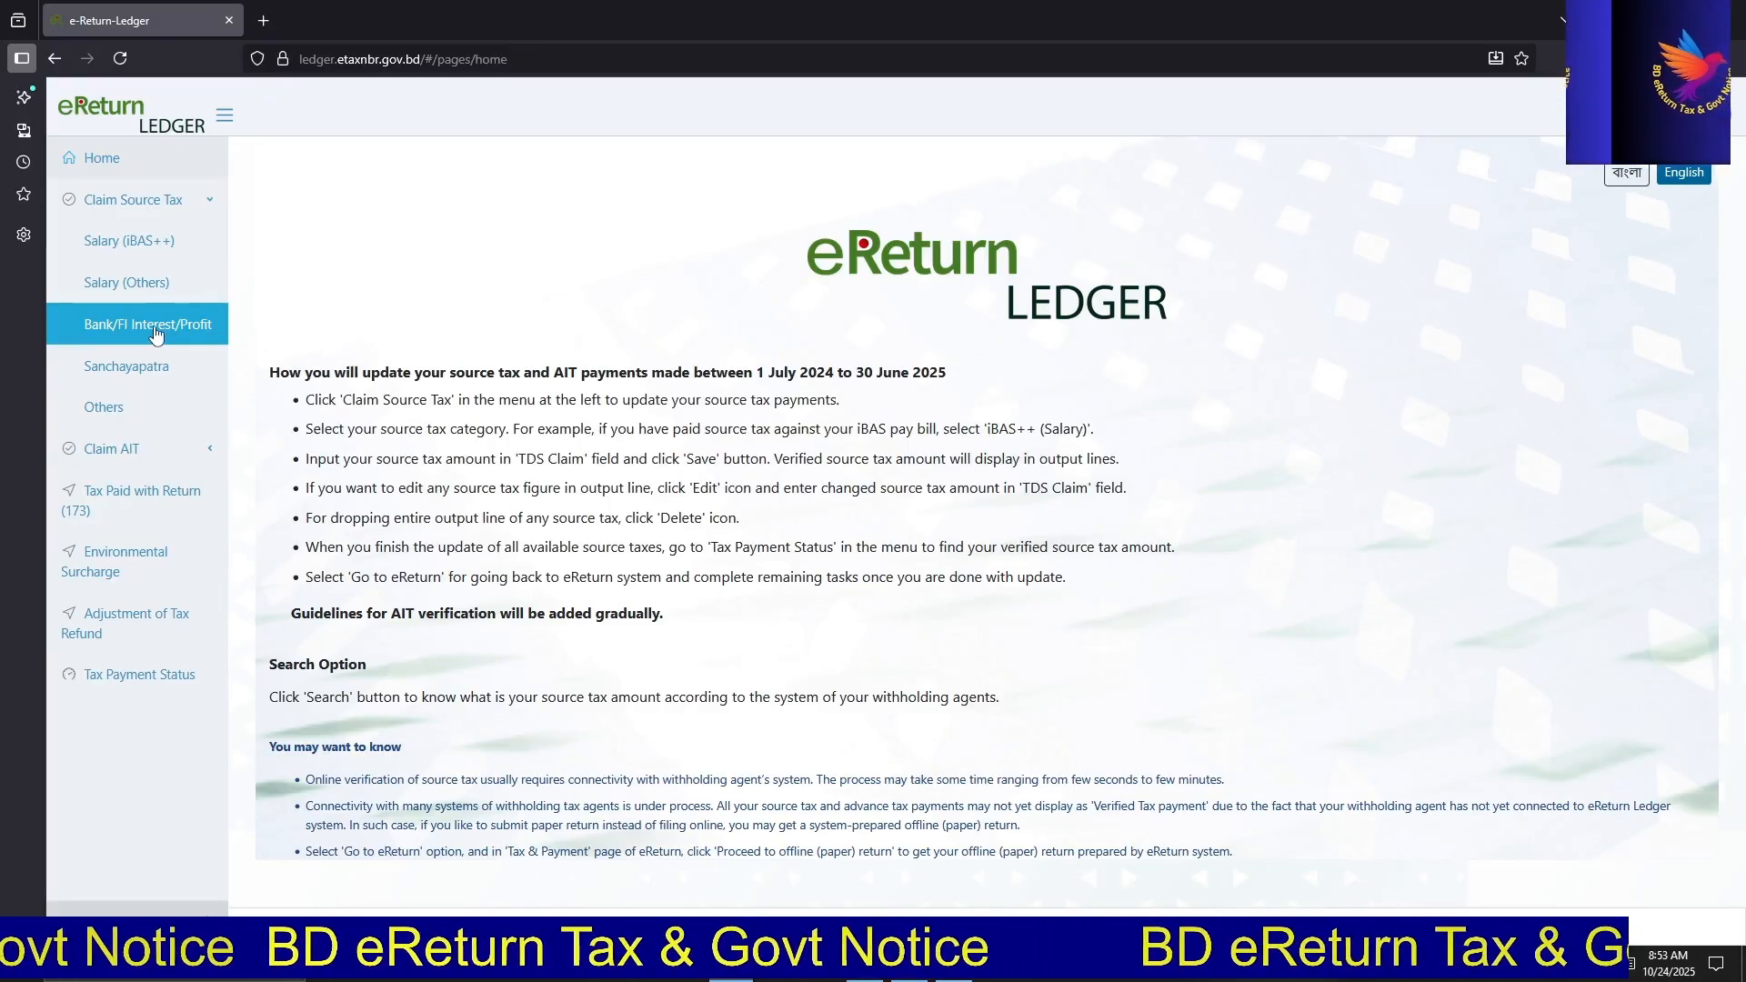
{"action": "left_click", "coordinate": [166, 328]}
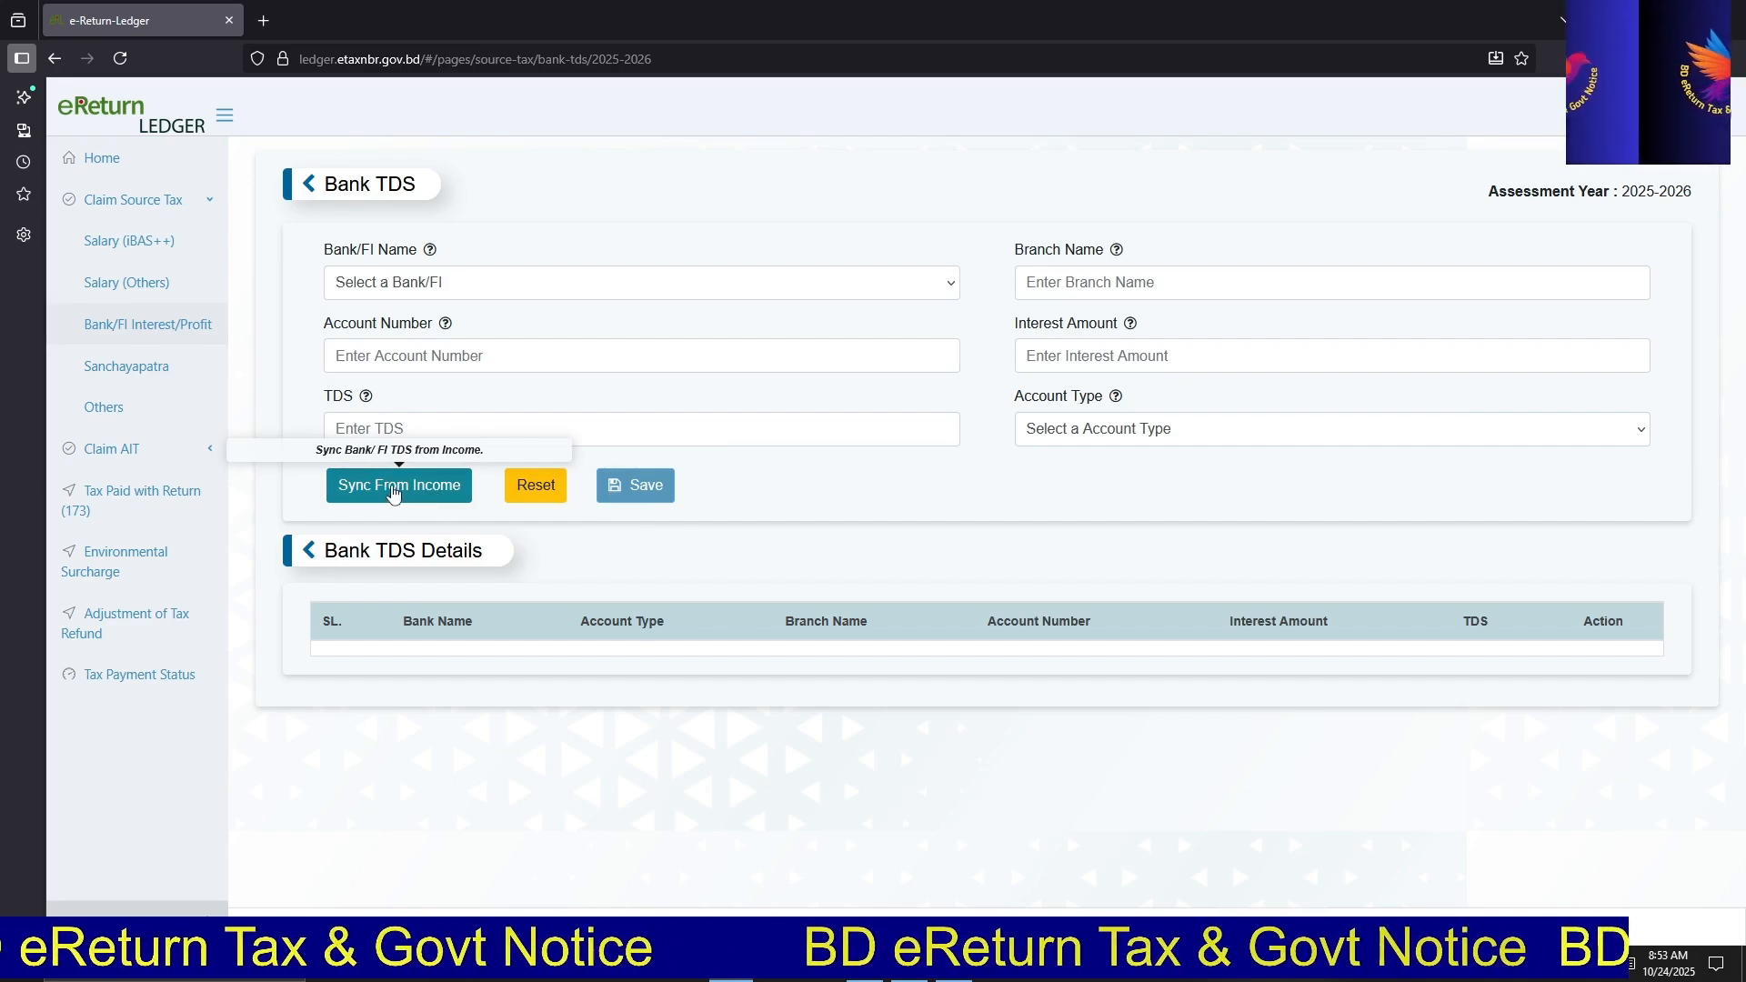
{"action": "left_click", "coordinate": [403, 489]}
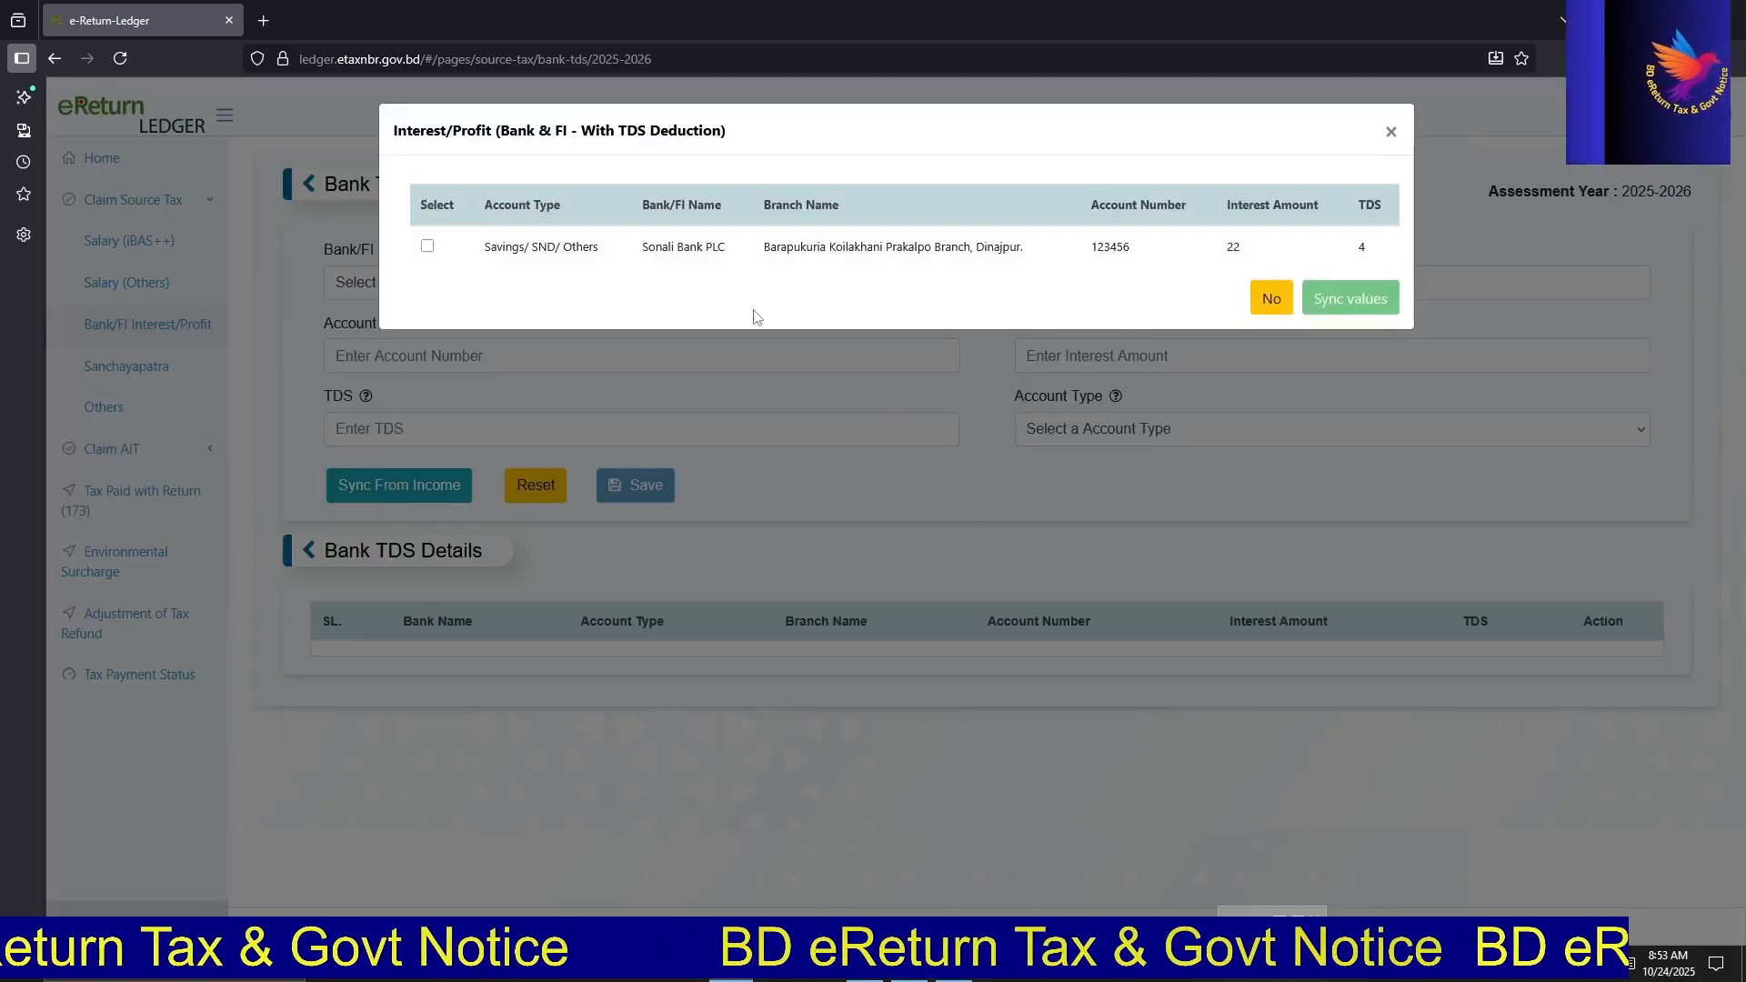
{"action": "left_click", "coordinate": [428, 246]}
{"action": "left_click", "coordinate": [1315, 311]}
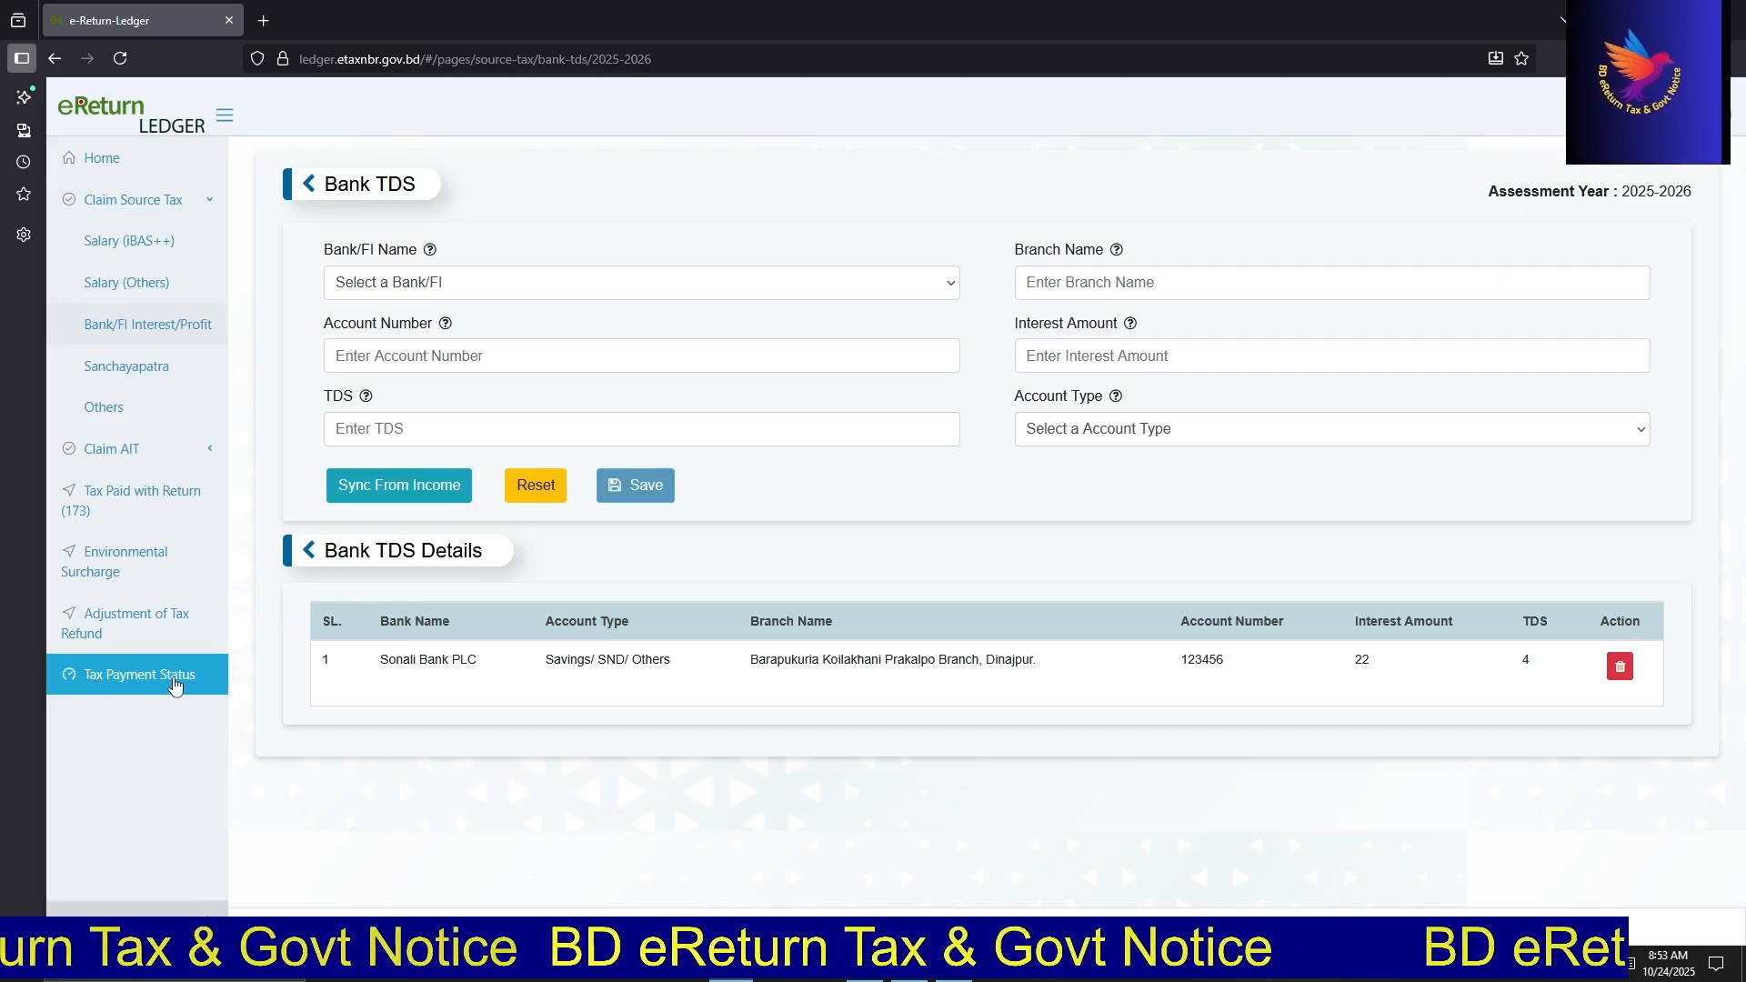
Open Tax Payment Status to confirm source tax 4 and total paid 4
{"action": "left_click", "coordinate": [175, 689]}
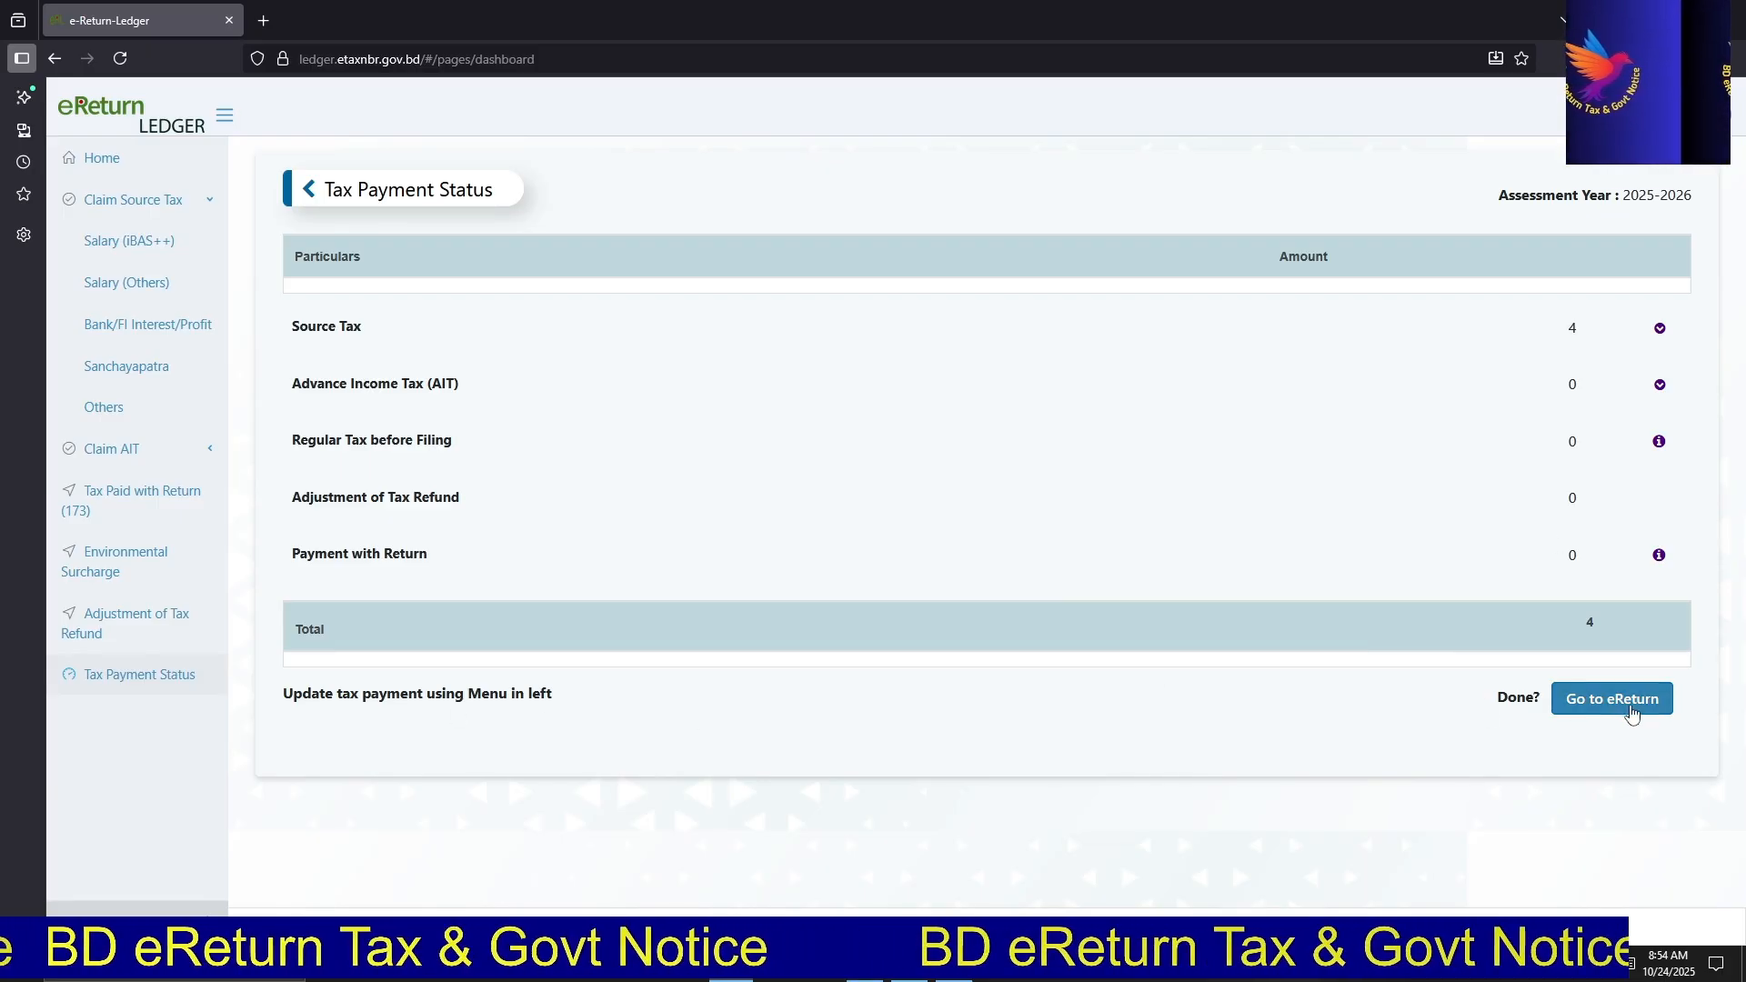
Return to the eReturn system with the Go to eReturn button
{"action": "left_click", "coordinate": [1632, 710]}
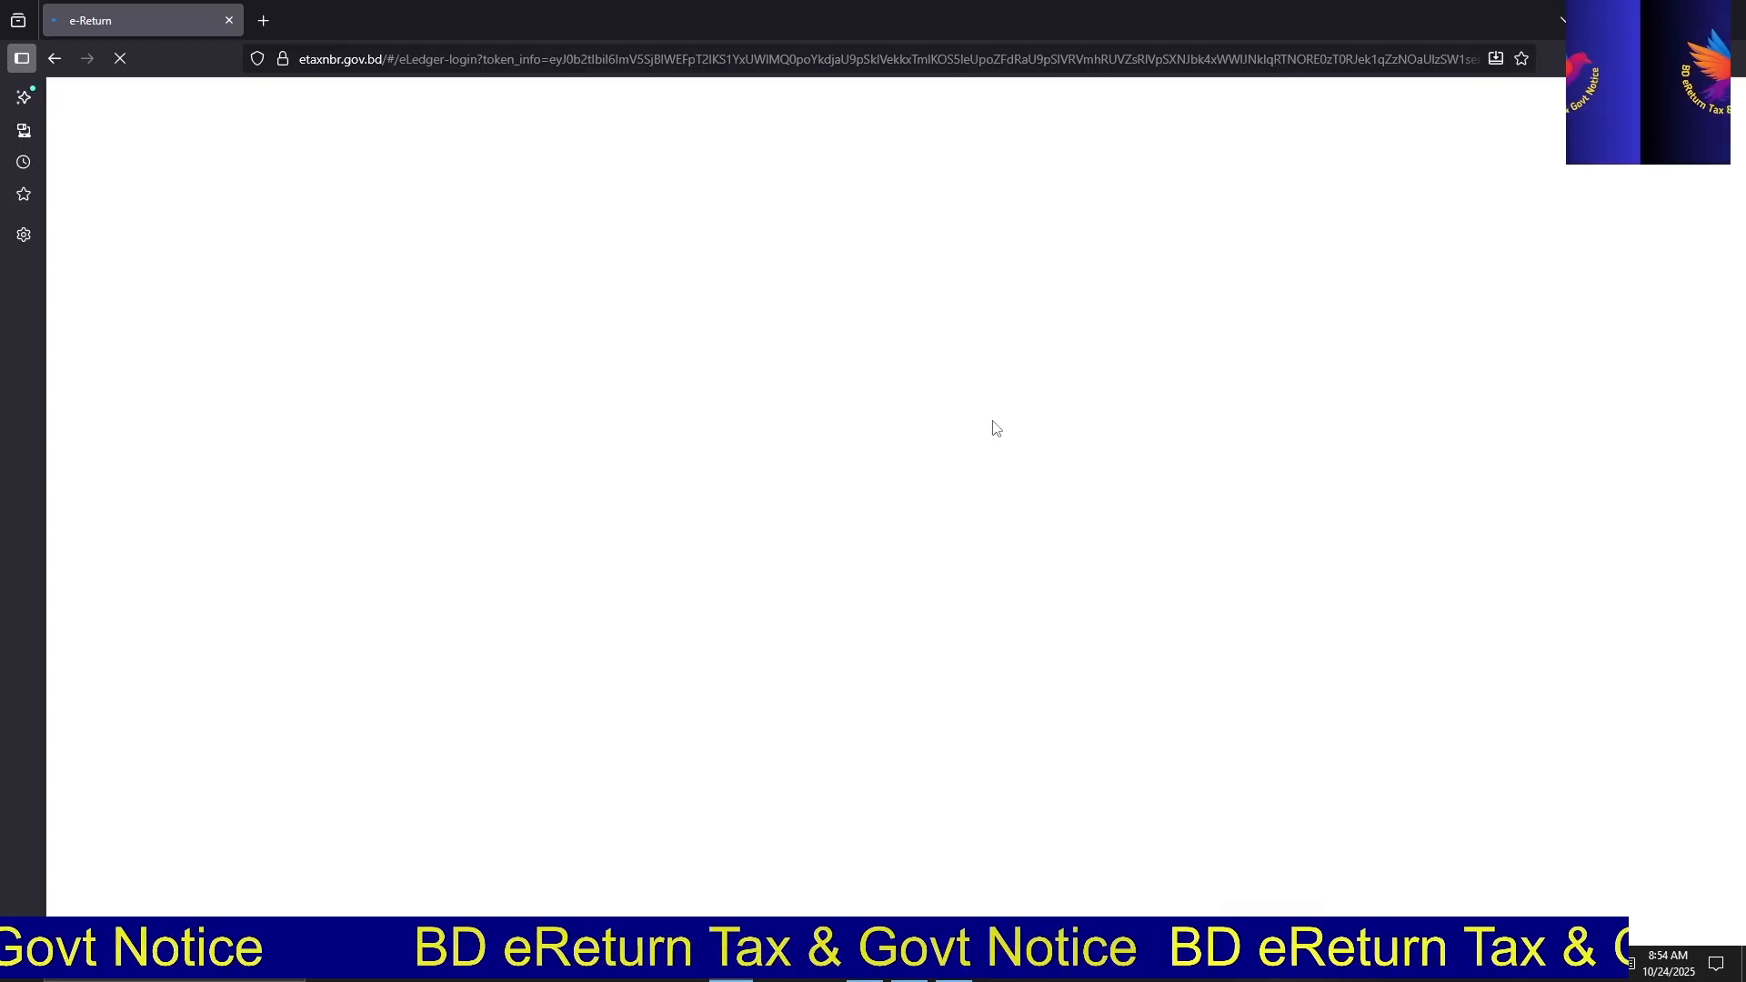
Scroll to the Payment table and highlight the Total Payment of 4
{"action": "key", "text": "alt"}
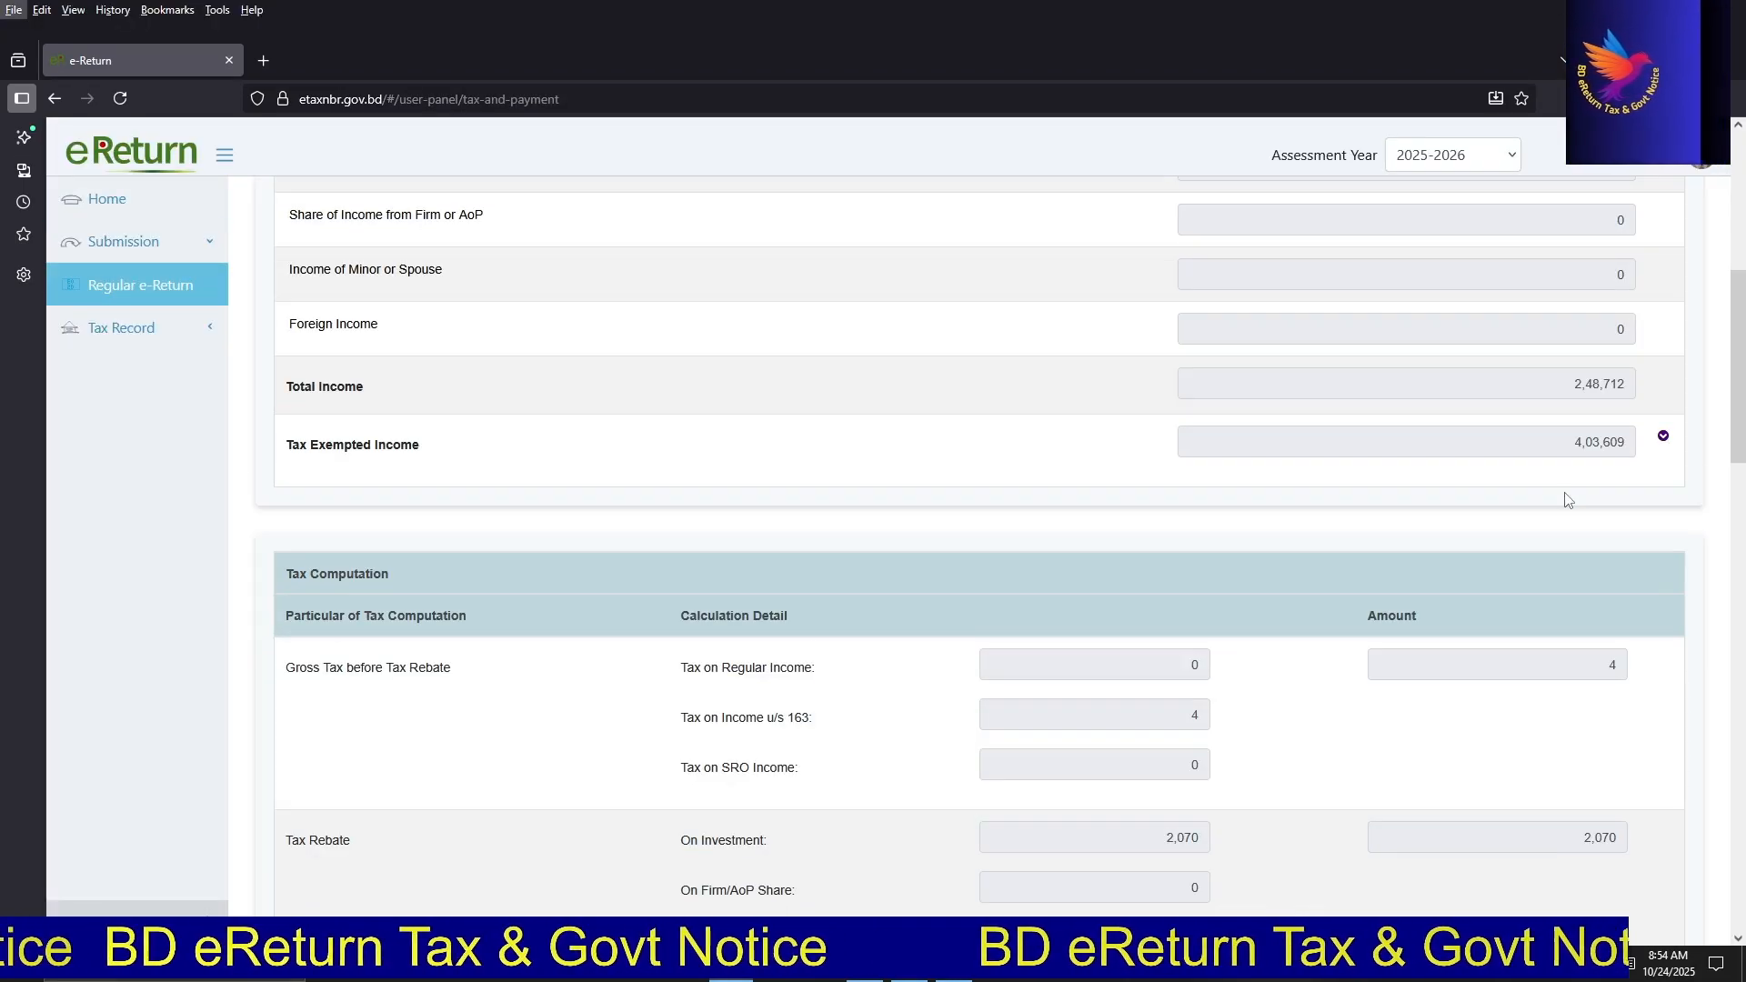
{"action": "scroll", "coordinate": [1565, 499], "scroll_direction": "down", "scroll_amount": 3}
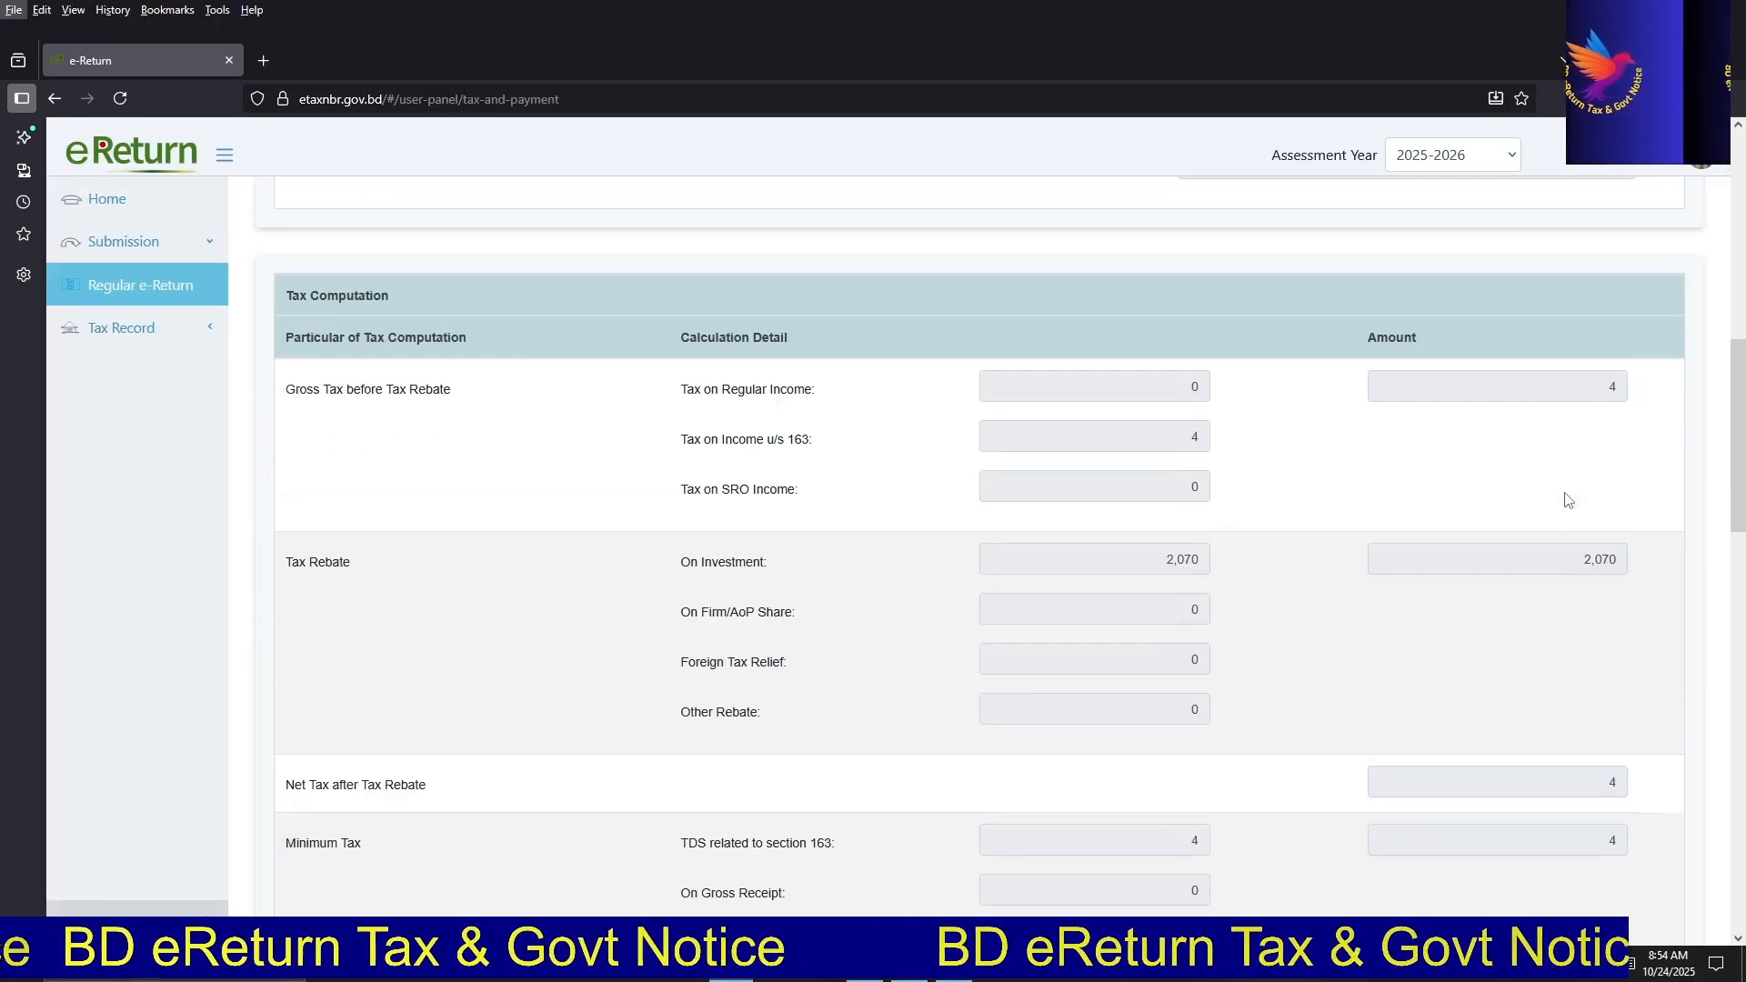
{"action": "scroll", "coordinate": [1573, 482], "scroll_direction": "down", "scroll_amount": 5}
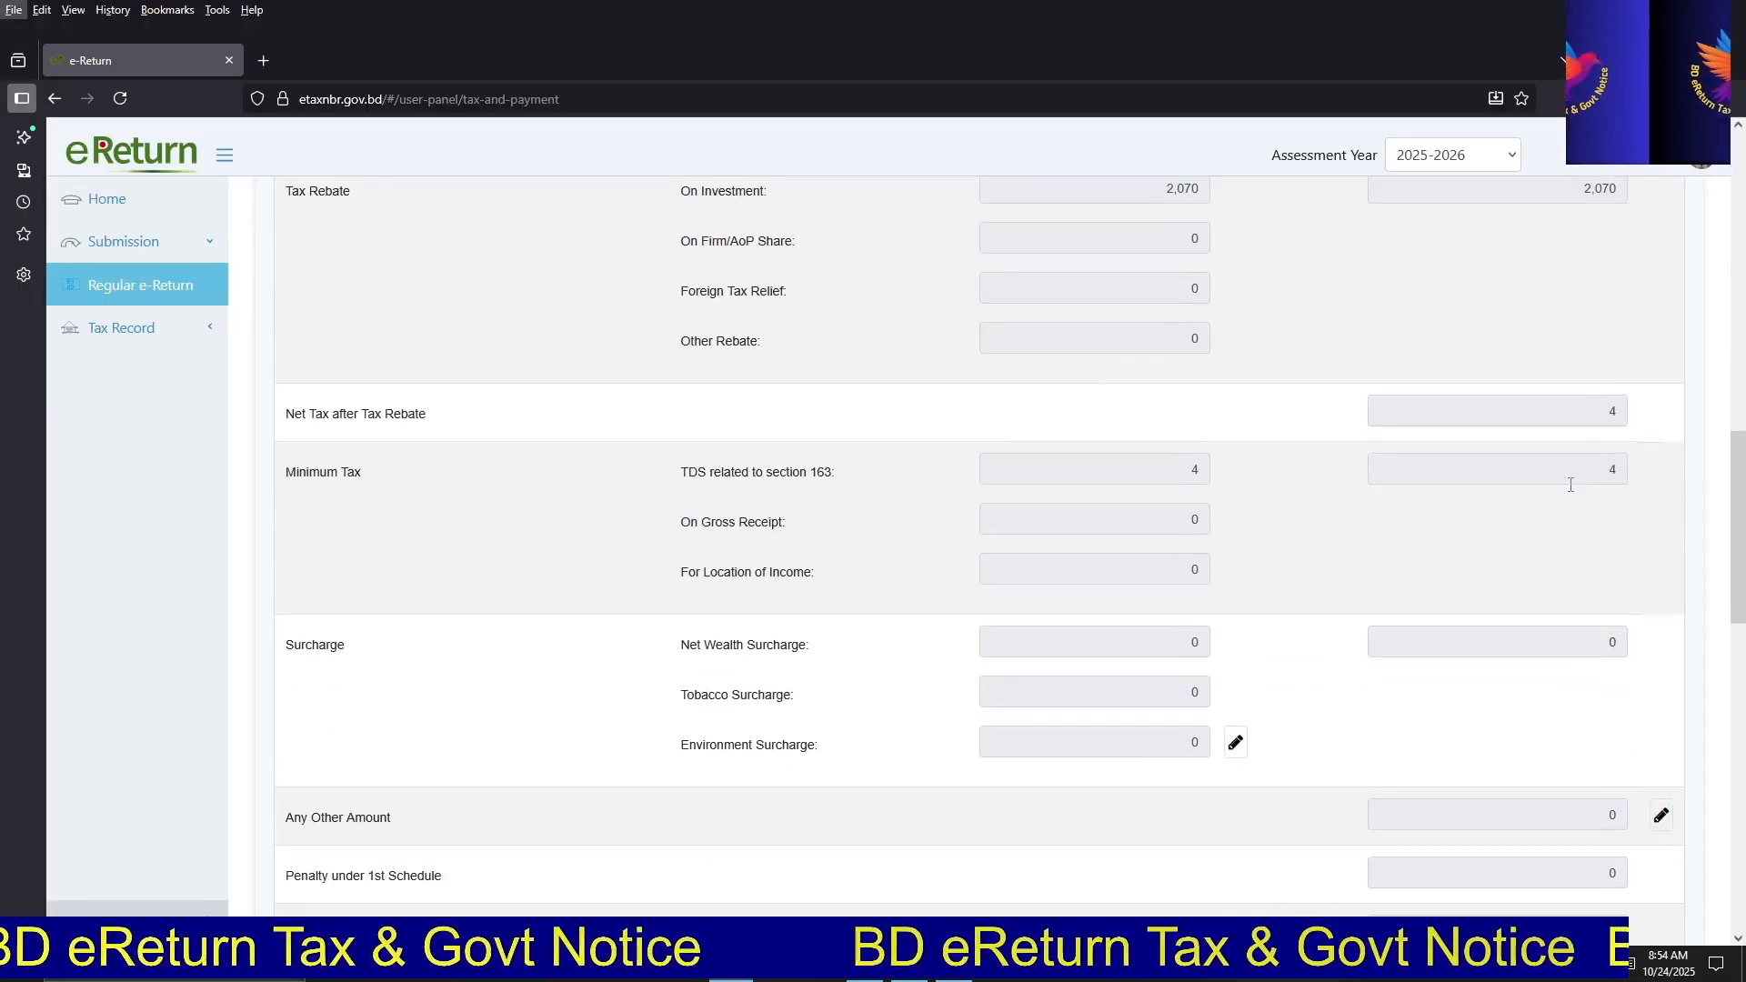
{"action": "scroll", "coordinate": [1584, 494], "scroll_direction": "down", "scroll_amount": 2}
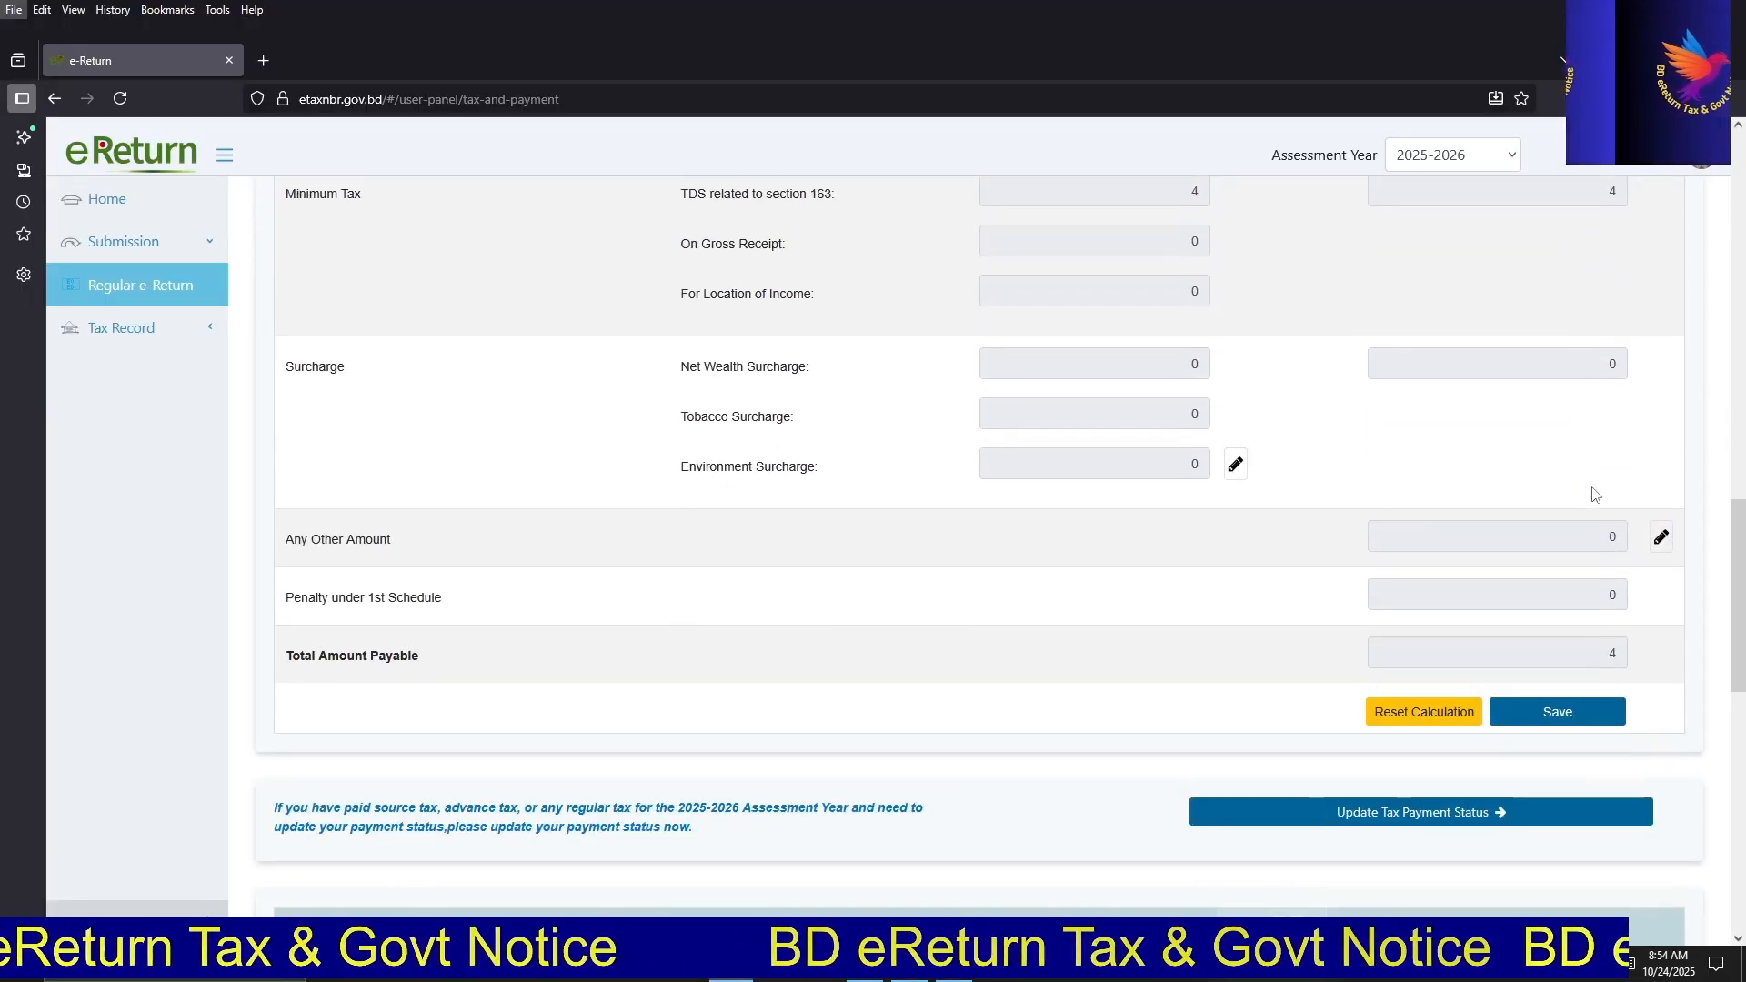
{"action": "scroll", "coordinate": [682, 614], "scroll_direction": "down", "scroll_amount": 2}
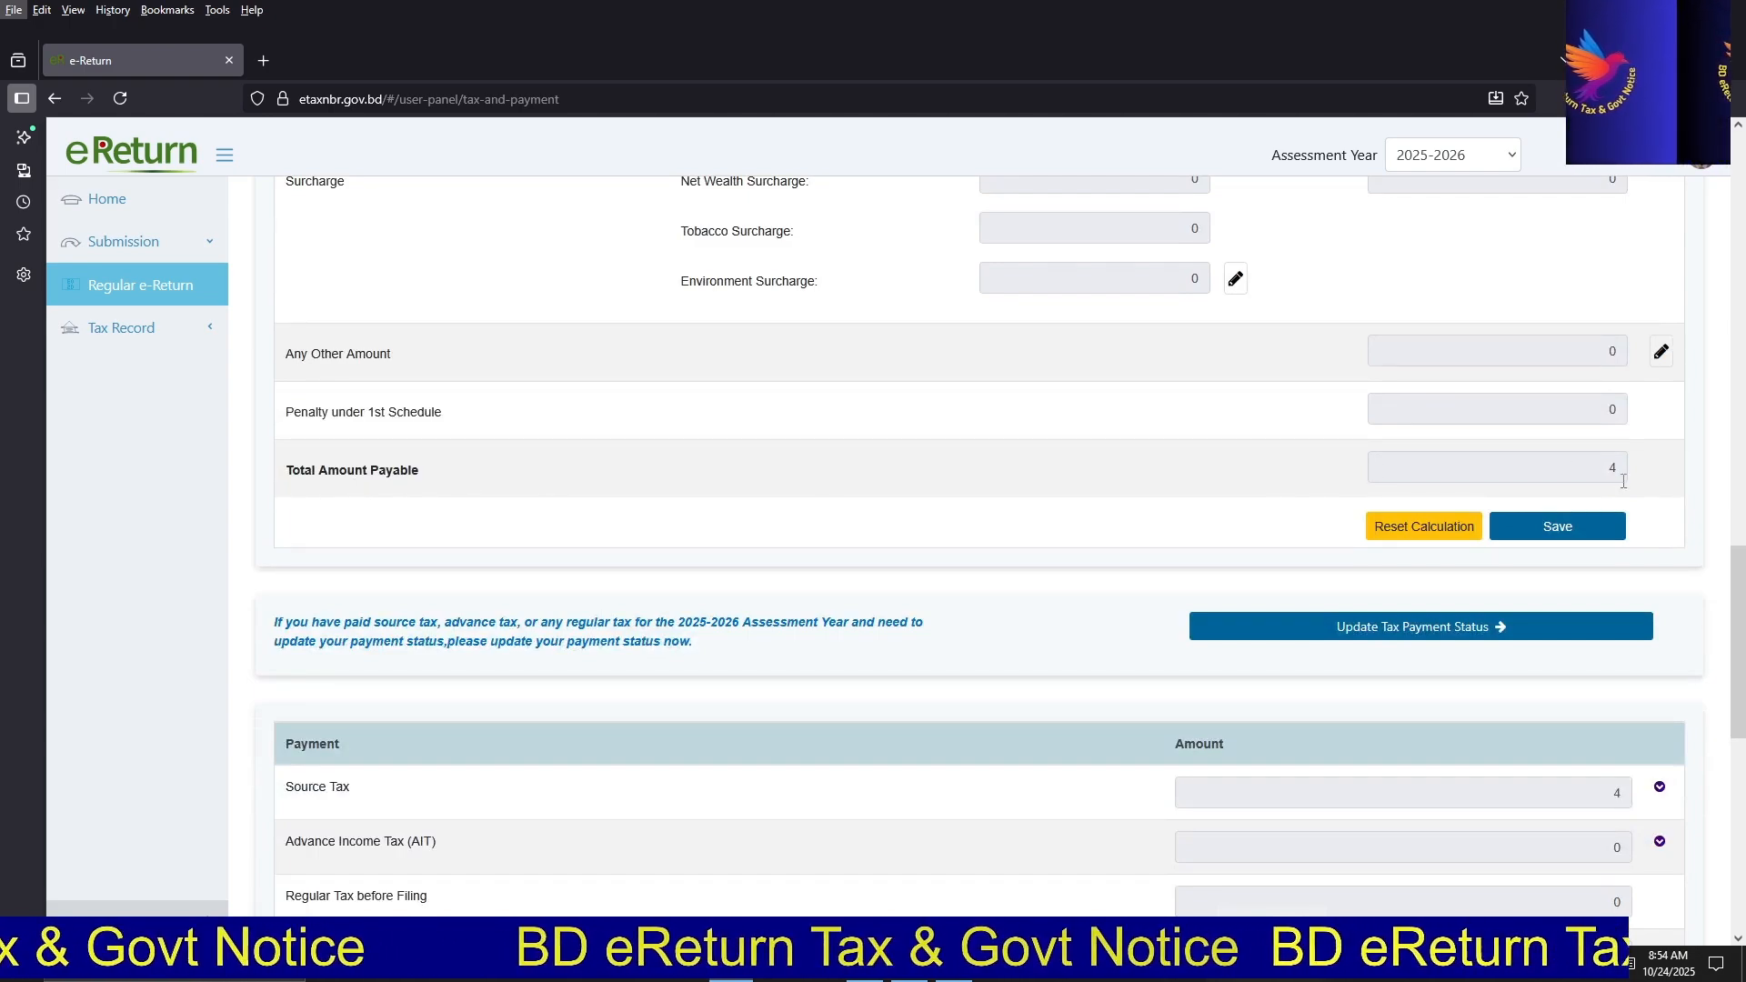
{"action": "scroll", "coordinate": [1623, 481], "scroll_direction": "down", "scroll_amount": 5}
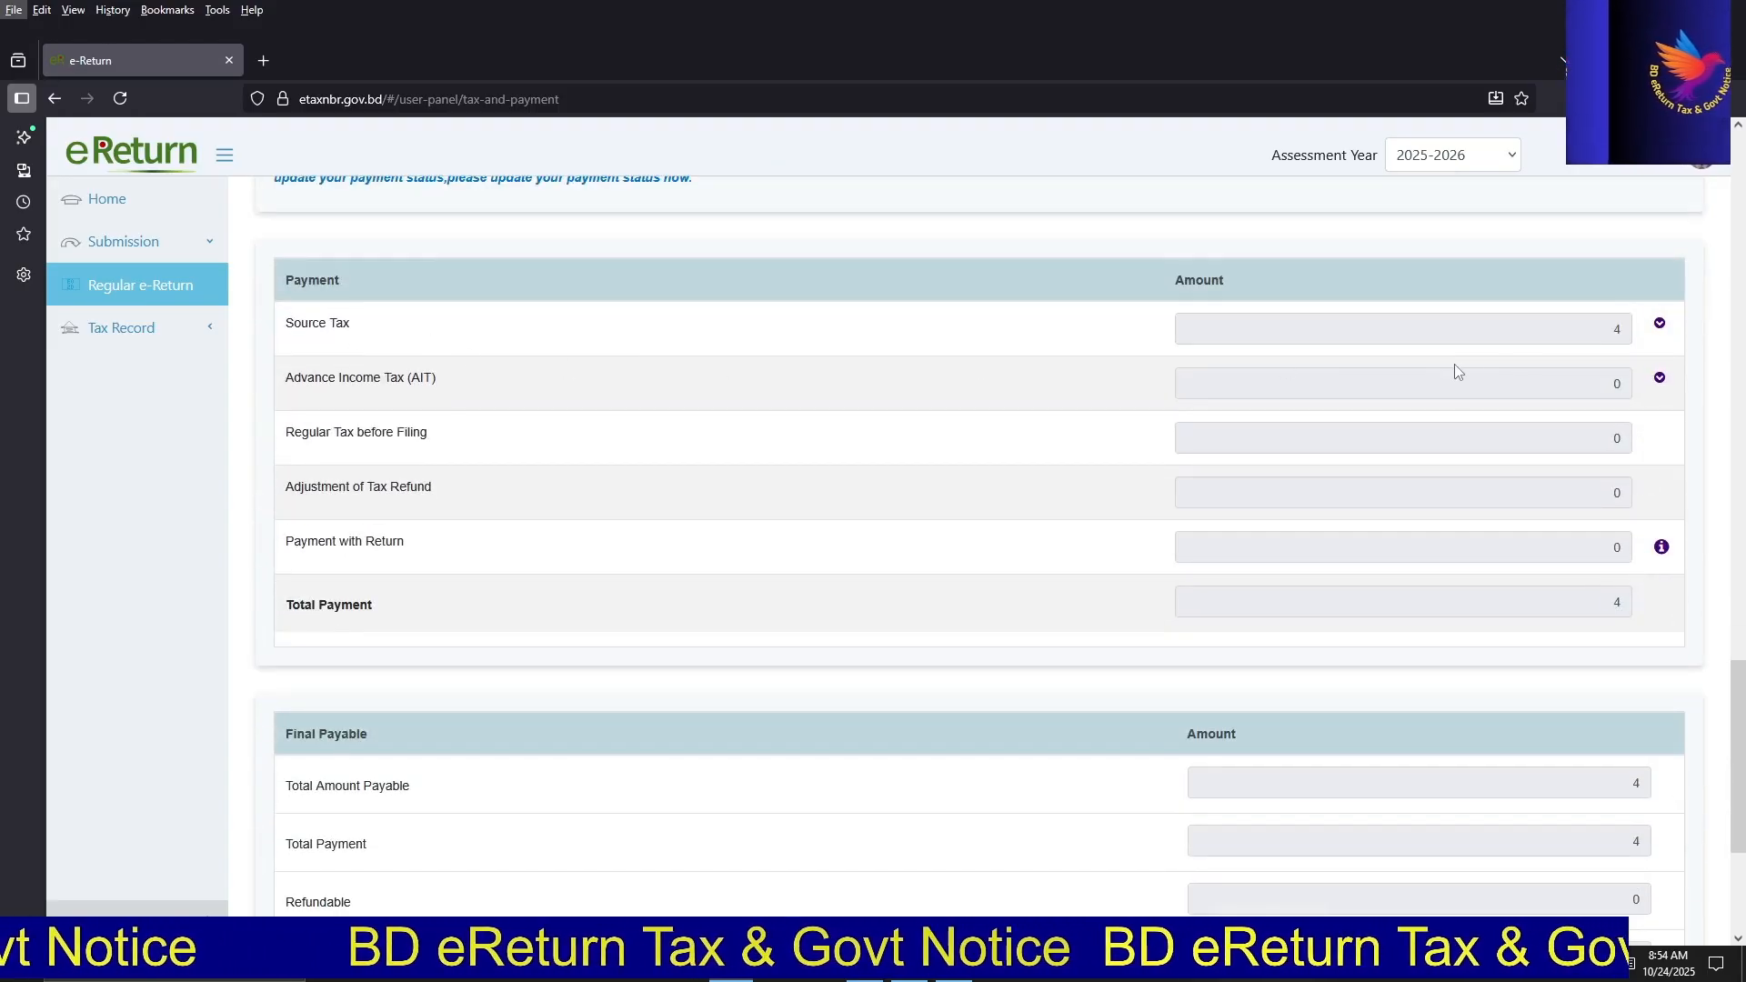
{"action": "scroll", "coordinate": [1551, 592], "scroll_direction": "down", "scroll_amount": 1}
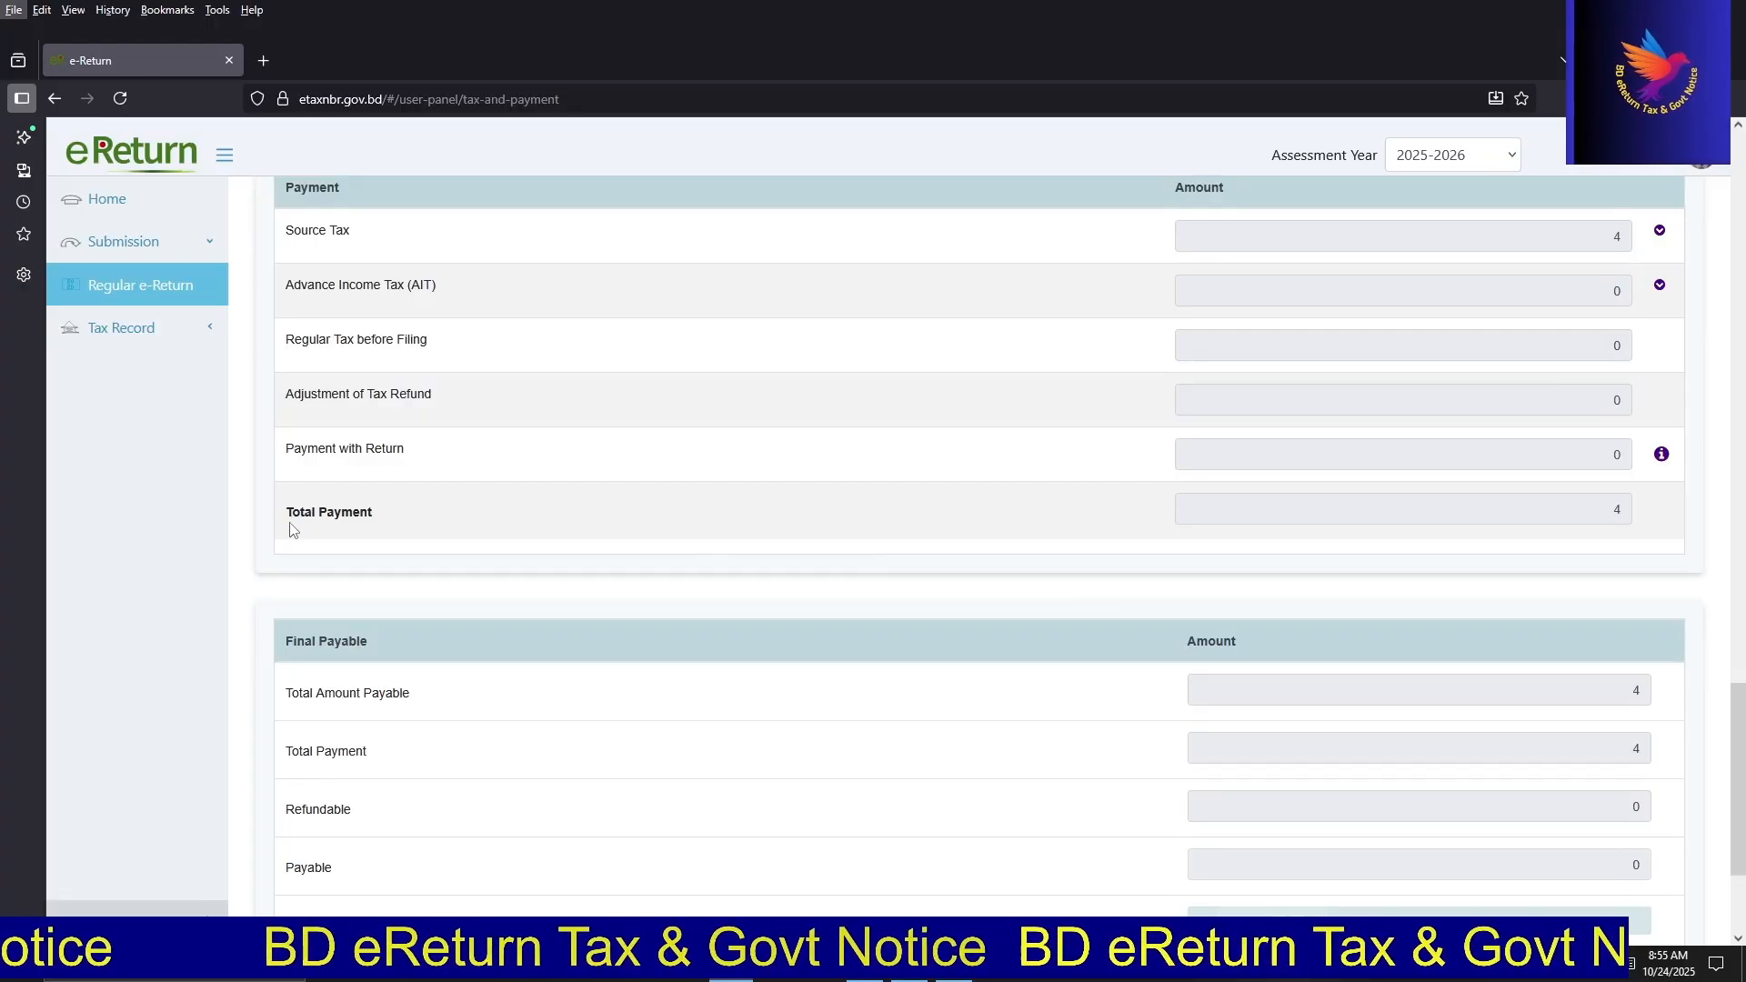
{"action": "double_click", "coordinate": [1615, 507]}
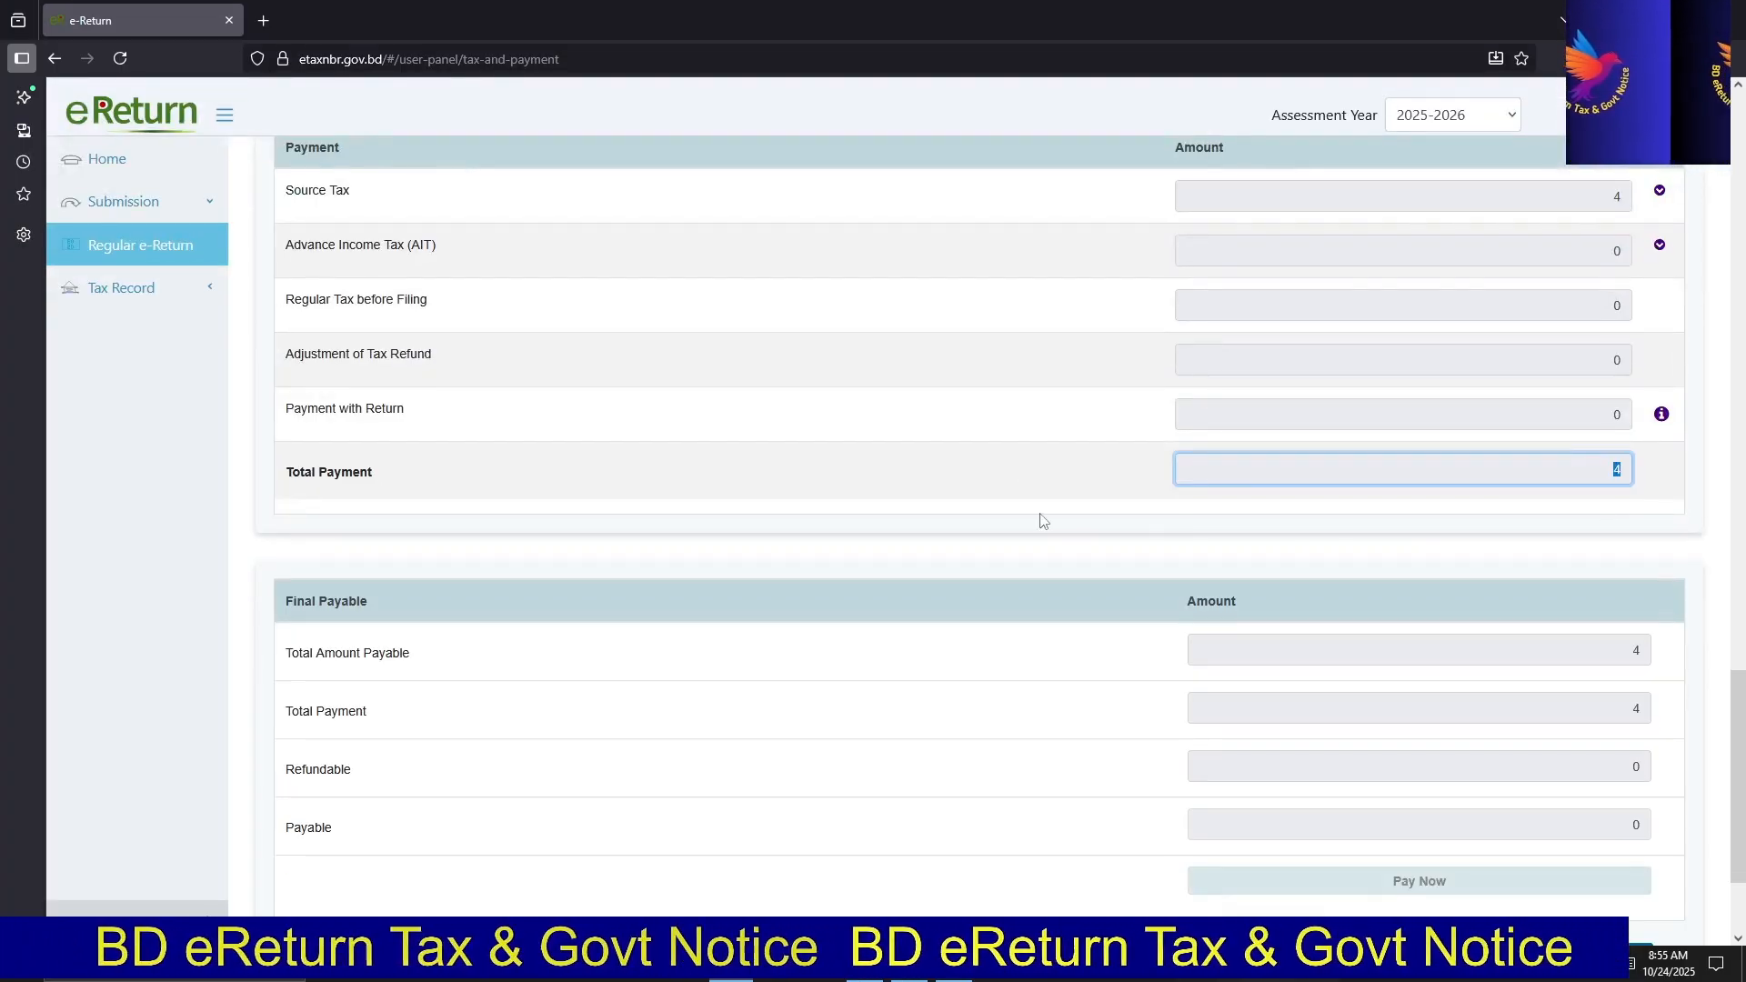
Scroll on to the Final Payable section and confirm Payable is 0
{"action": "scroll", "coordinate": [1525, 503], "scroll_direction": "down", "scroll_amount": 2}
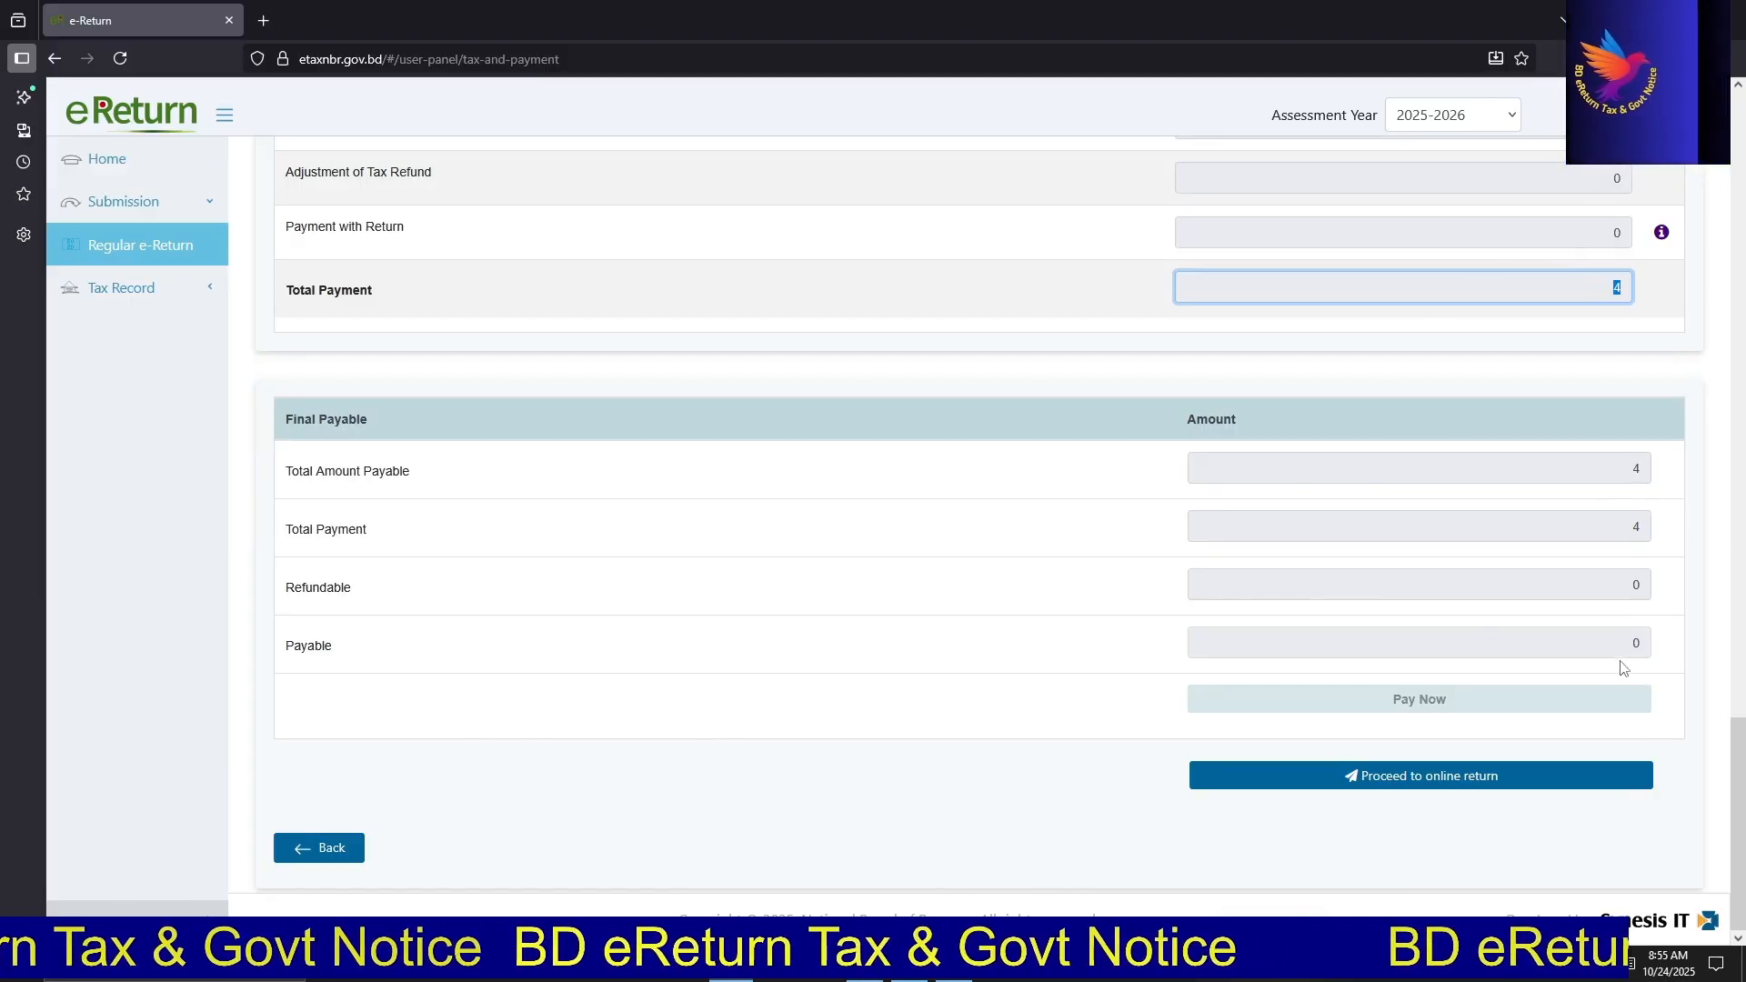
{"action": "scroll", "coordinate": [1416, 611], "scroll_direction": "up", "scroll_amount": 3}
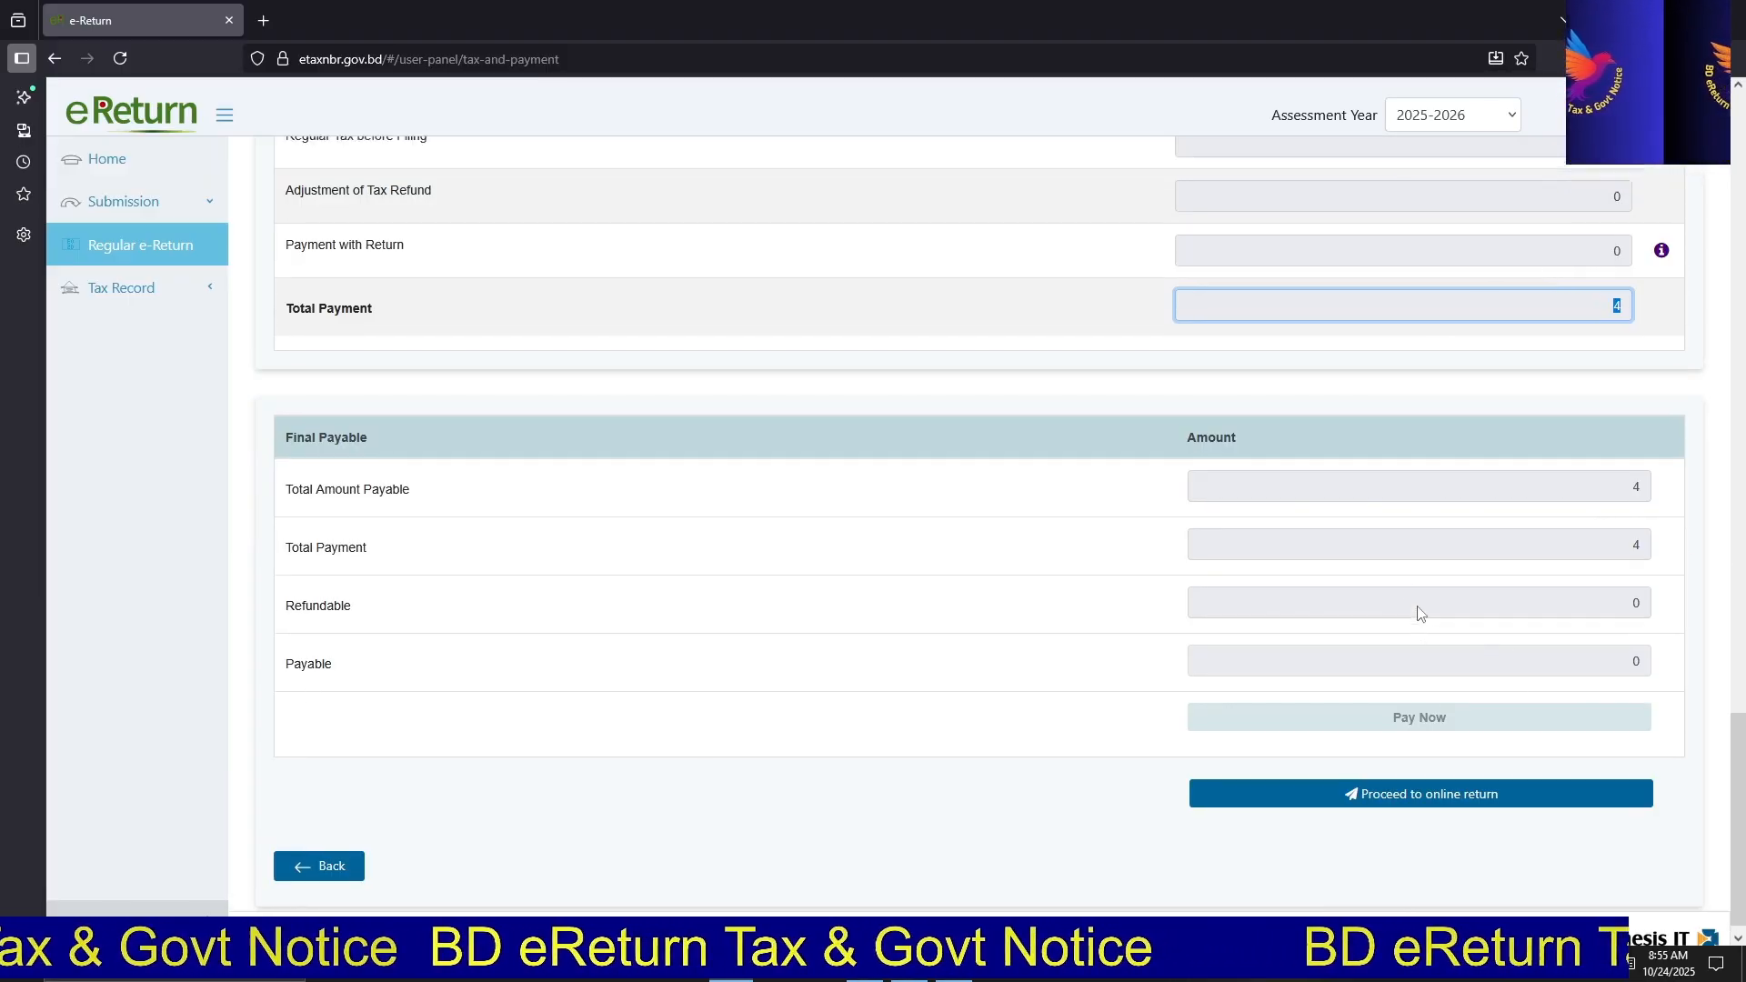
{"action": "scroll", "coordinate": [1419, 611], "scroll_direction": "up", "scroll_amount": 4}
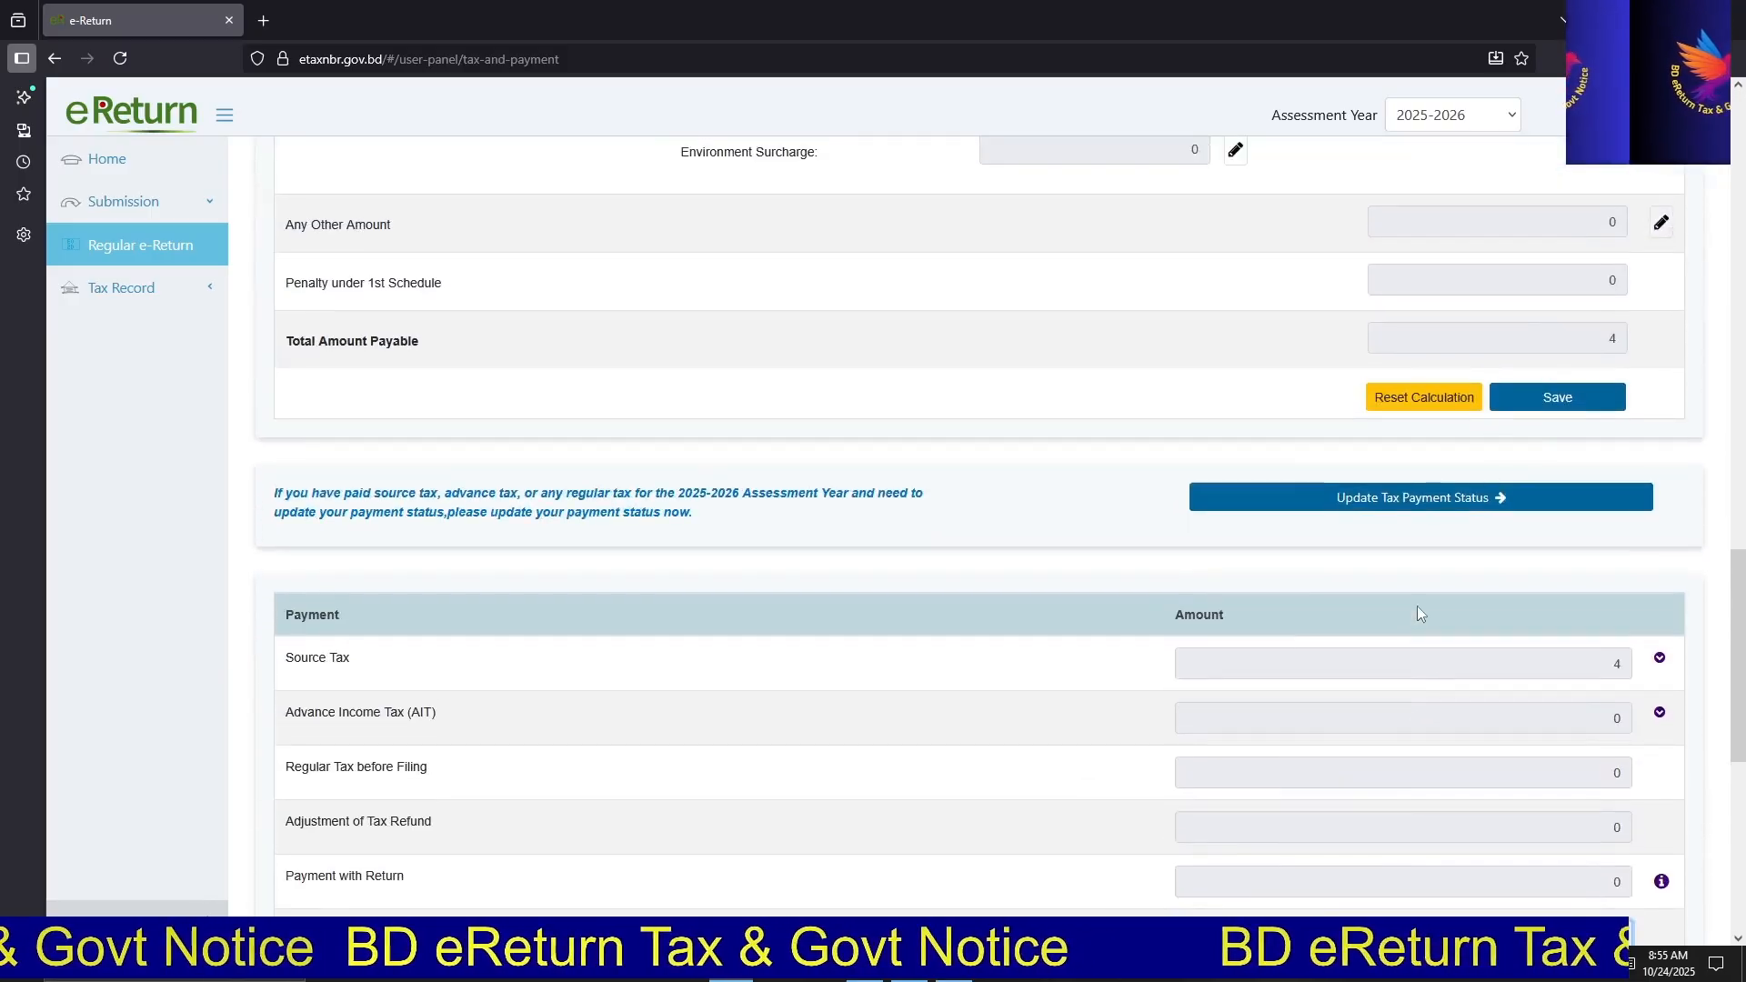
{"action": "scroll", "coordinate": [1417, 607], "scroll_direction": "down", "scroll_amount": 4}
{"action": "scroll", "coordinate": [1411, 531], "scroll_direction": "up", "scroll_amount": 6}
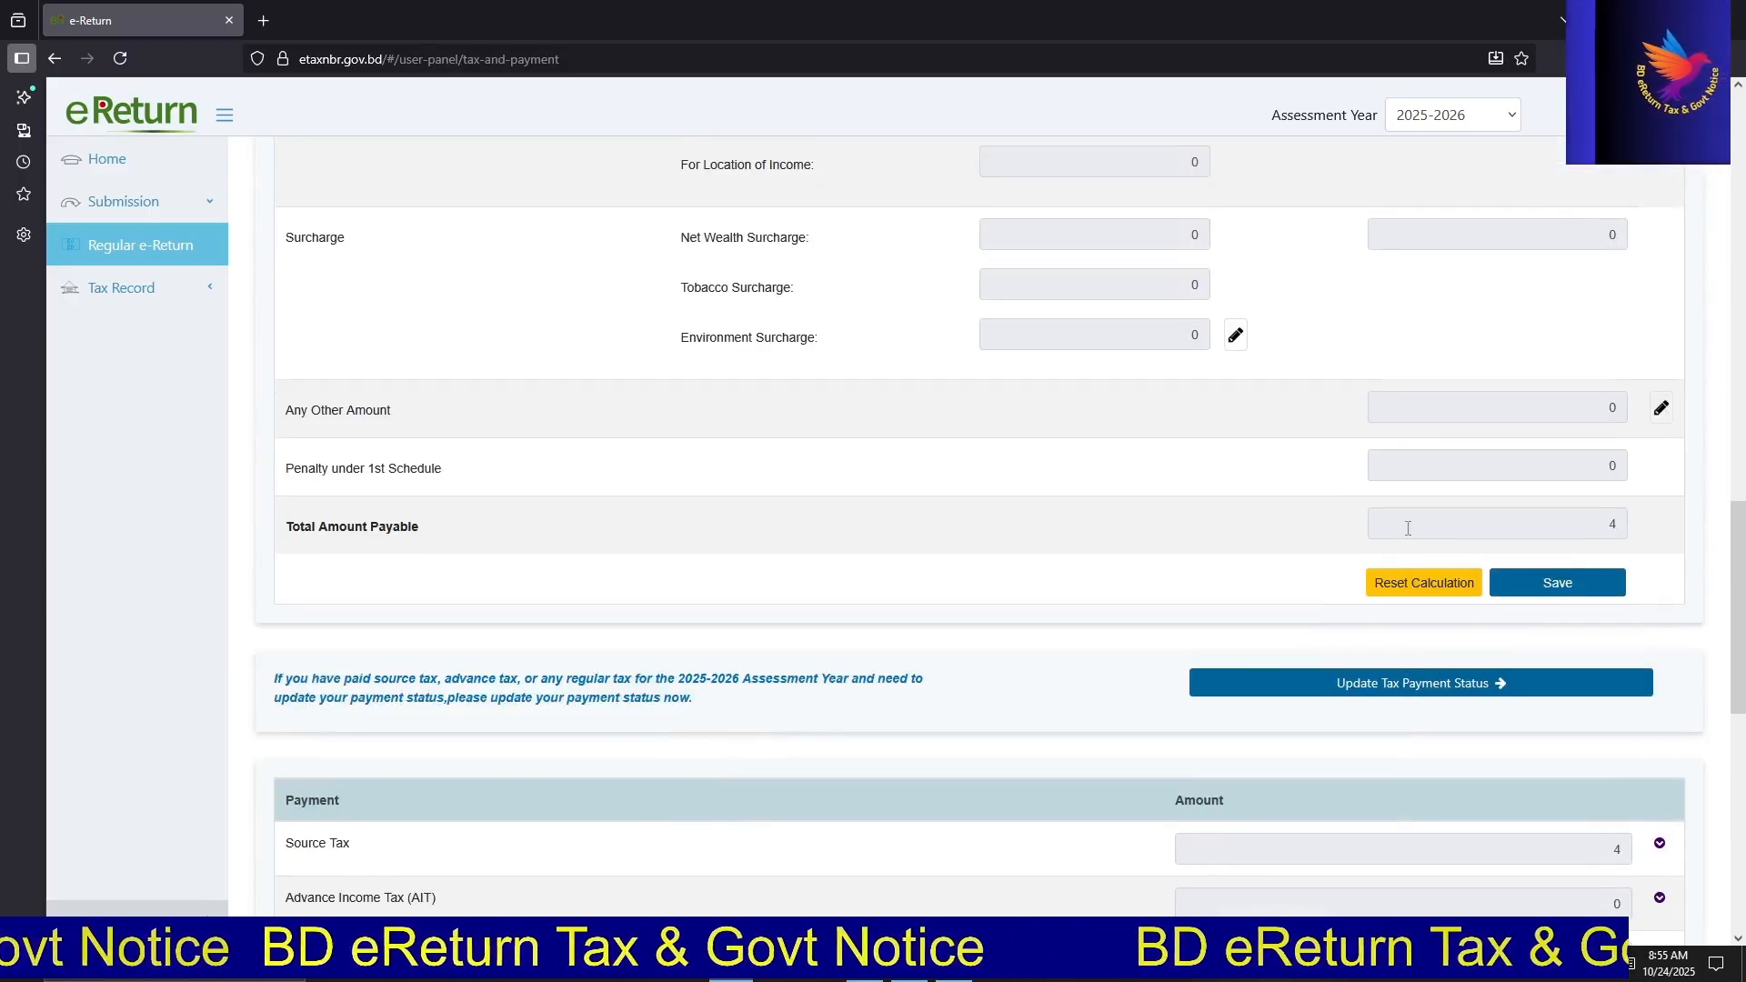
{"action": "scroll", "coordinate": [1453, 648], "scroll_direction": "down", "scroll_amount": 2}
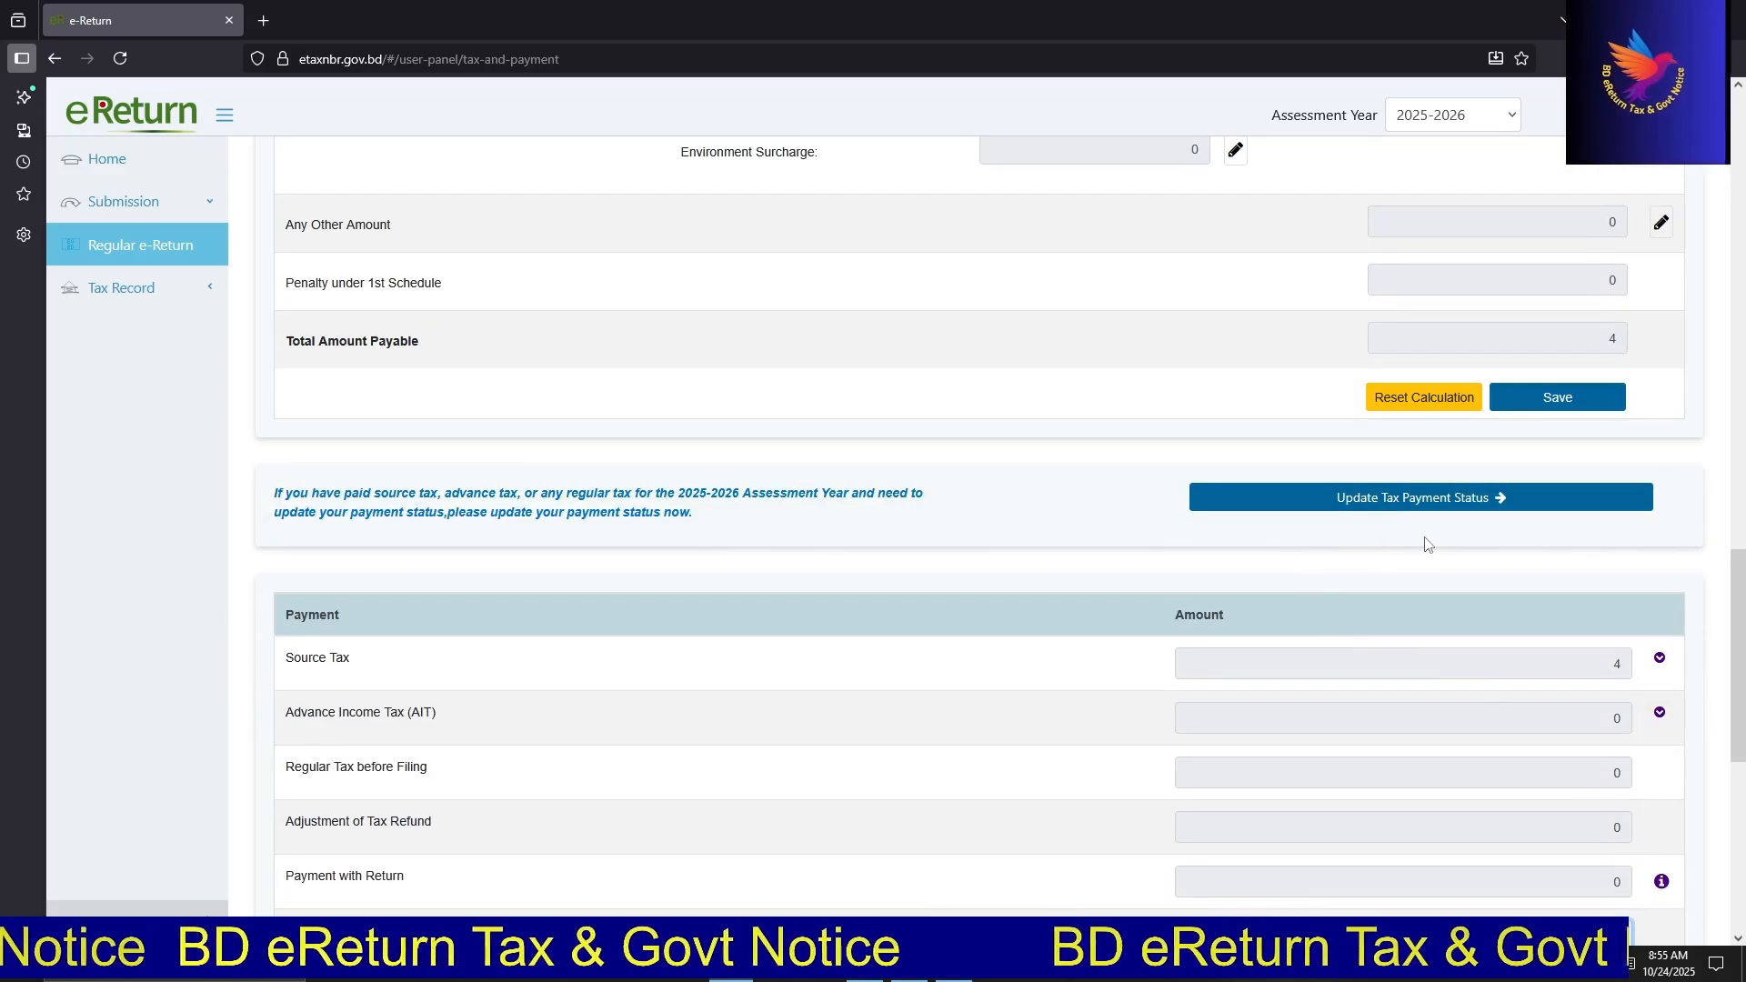
{"action": "scroll", "coordinate": [1411, 600], "scroll_direction": "down", "scroll_amount": 2}
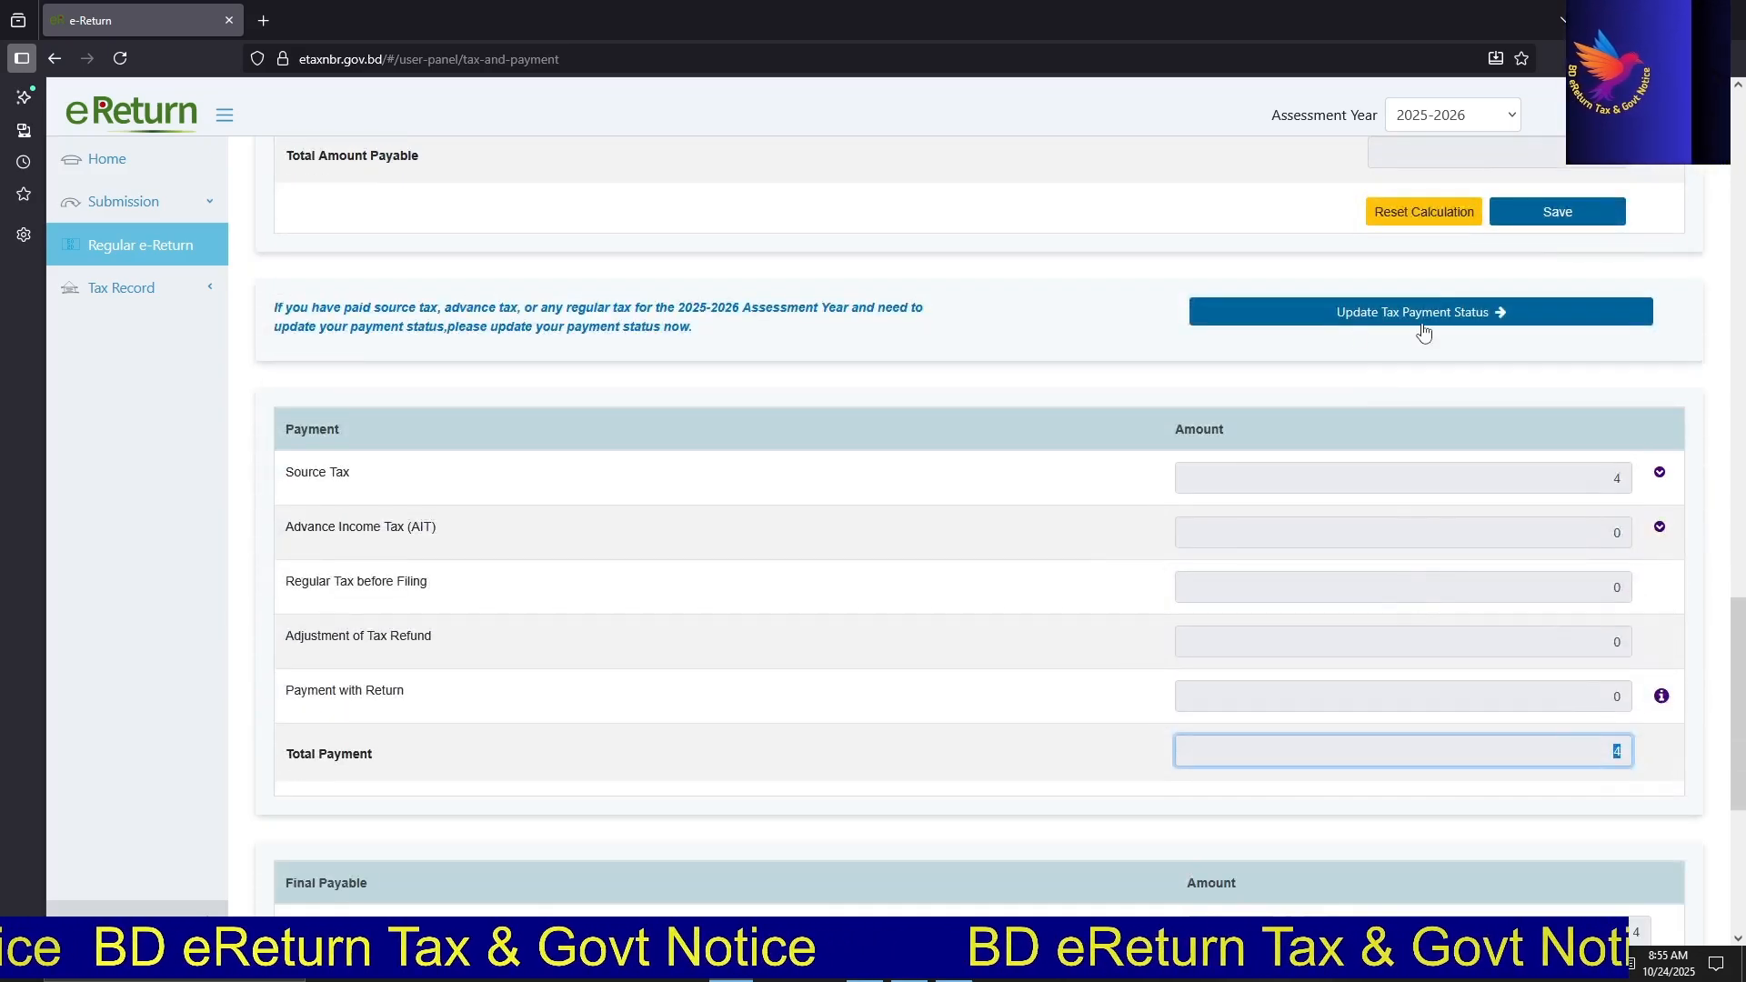
{"action": "scroll", "coordinate": [1438, 612], "scroll_direction": "down", "scroll_amount": 2}
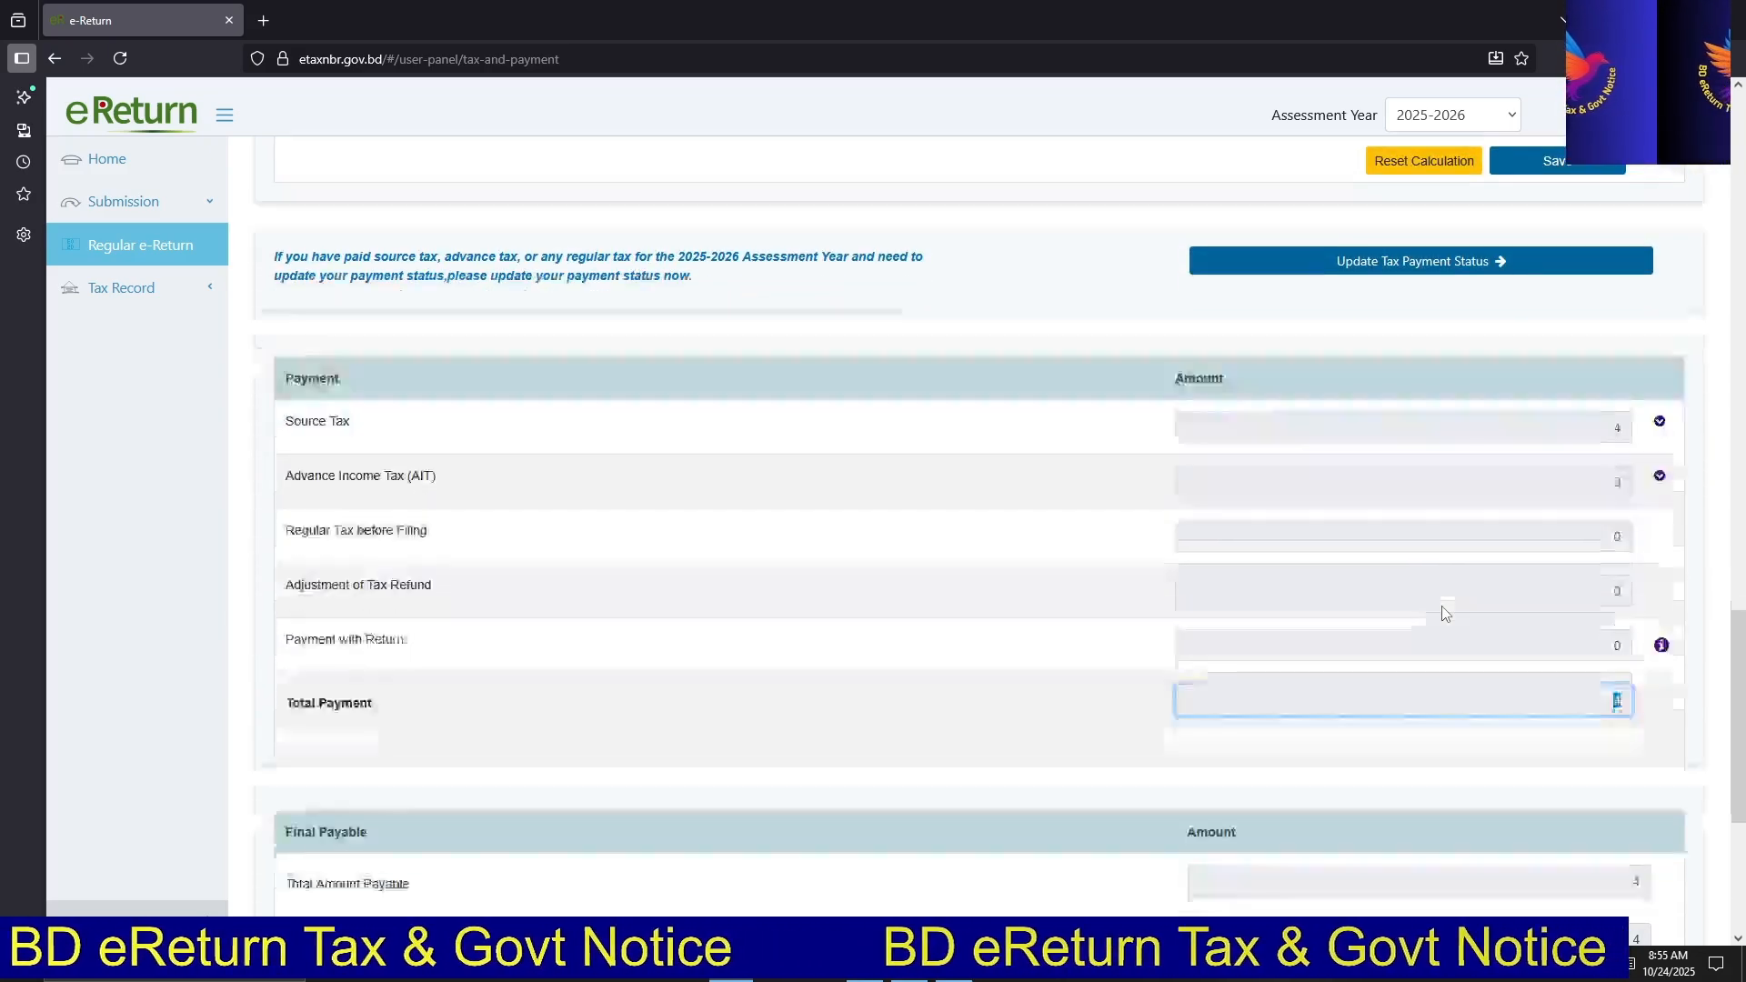
{"action": "scroll", "coordinate": [1402, 657], "scroll_direction": "down", "scroll_amount": 2}
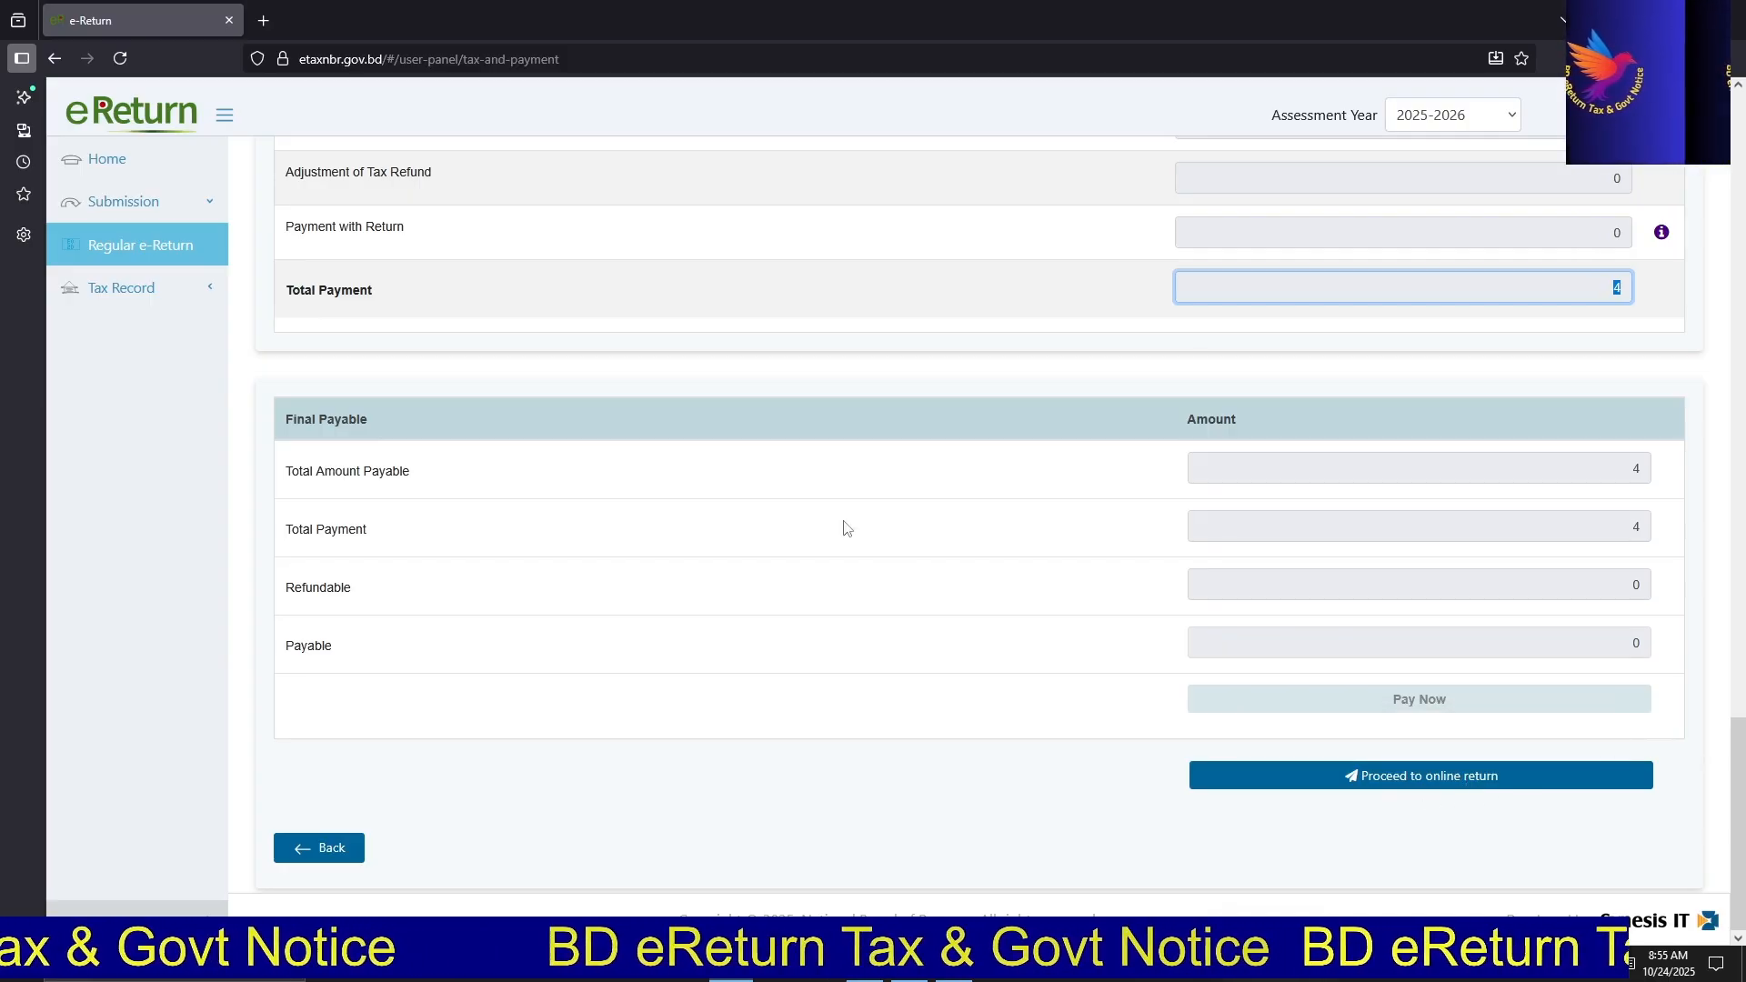
{"action": "scroll", "coordinate": [842, 527], "scroll_direction": "up", "scroll_amount": 4}
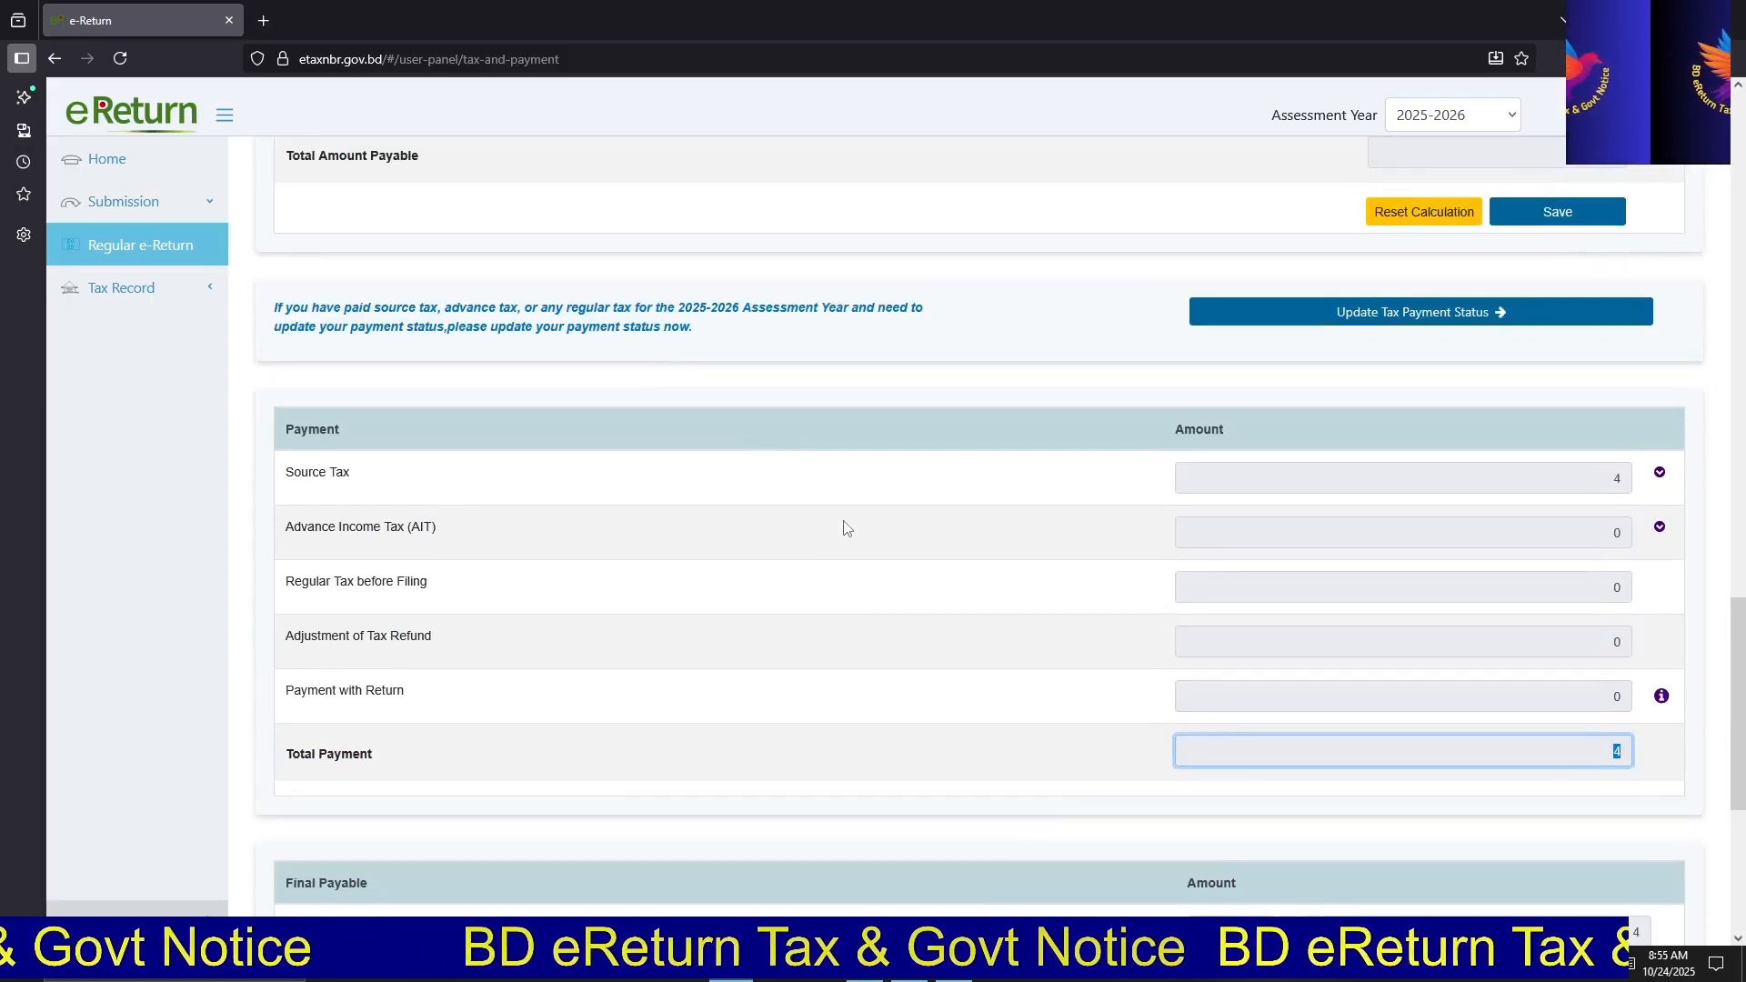
{"action": "scroll", "coordinate": [897, 627], "scroll_direction": "down", "scroll_amount": 4}
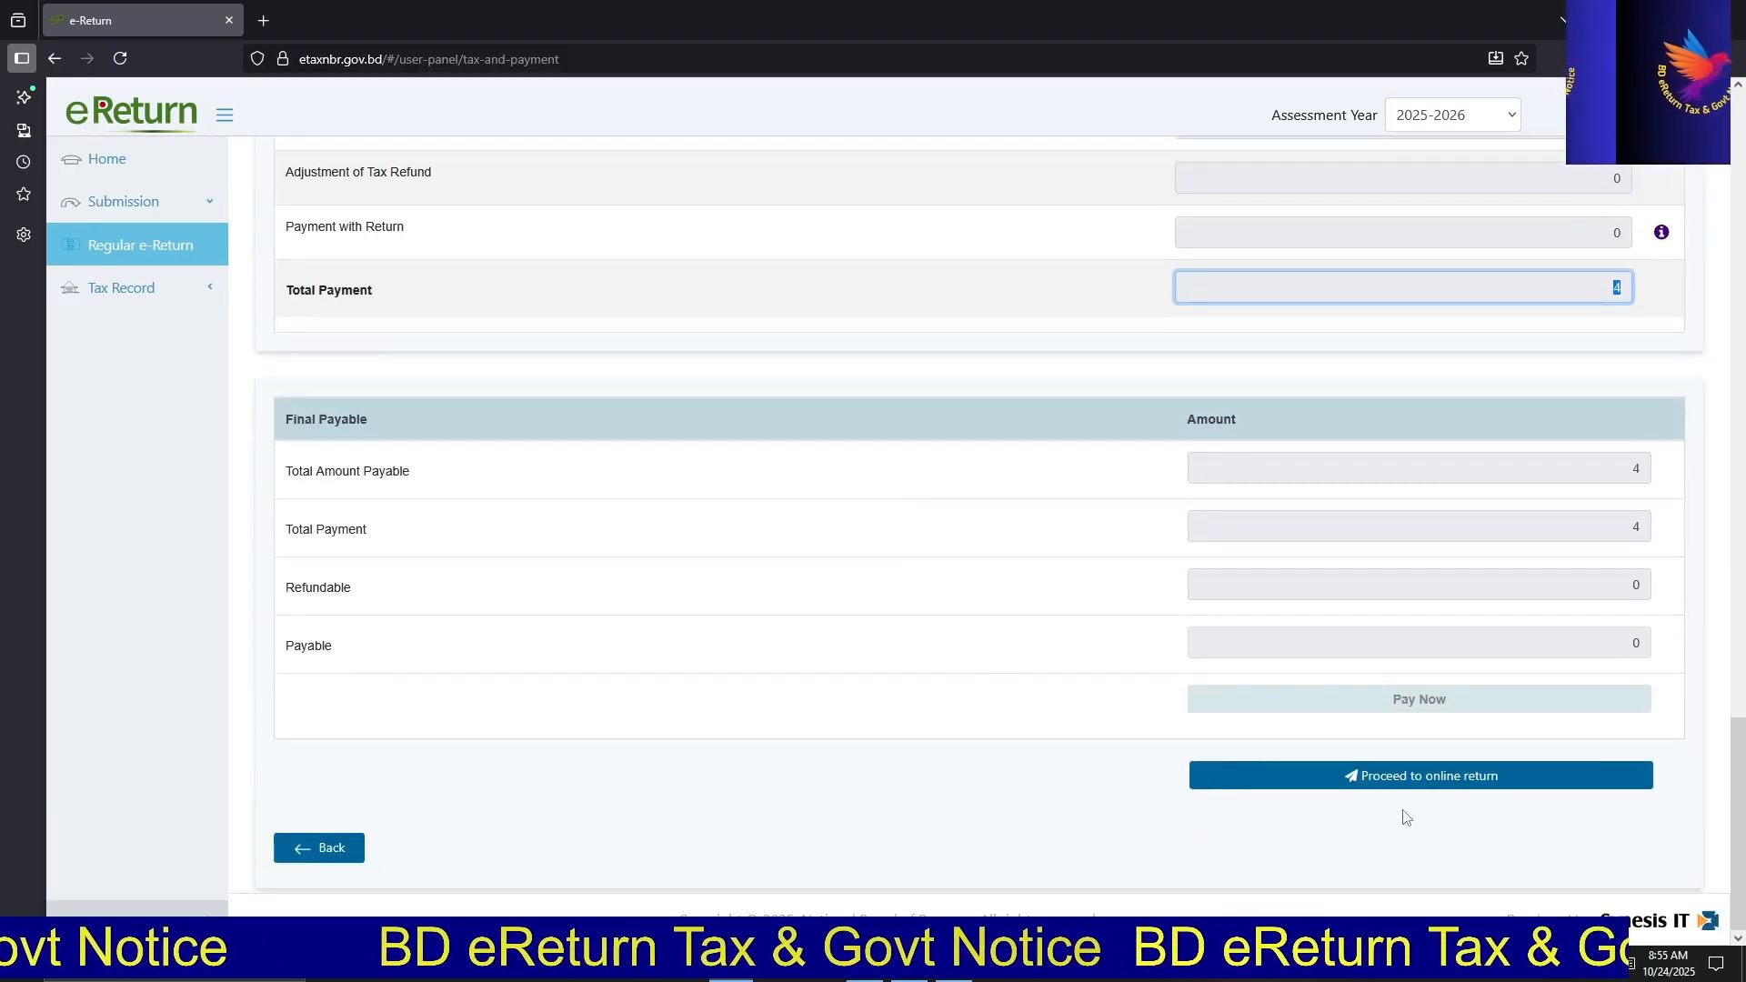
Proceed to the online return and scroll the preview down to Submit Return
{"action": "left_click", "coordinate": [1507, 780]}
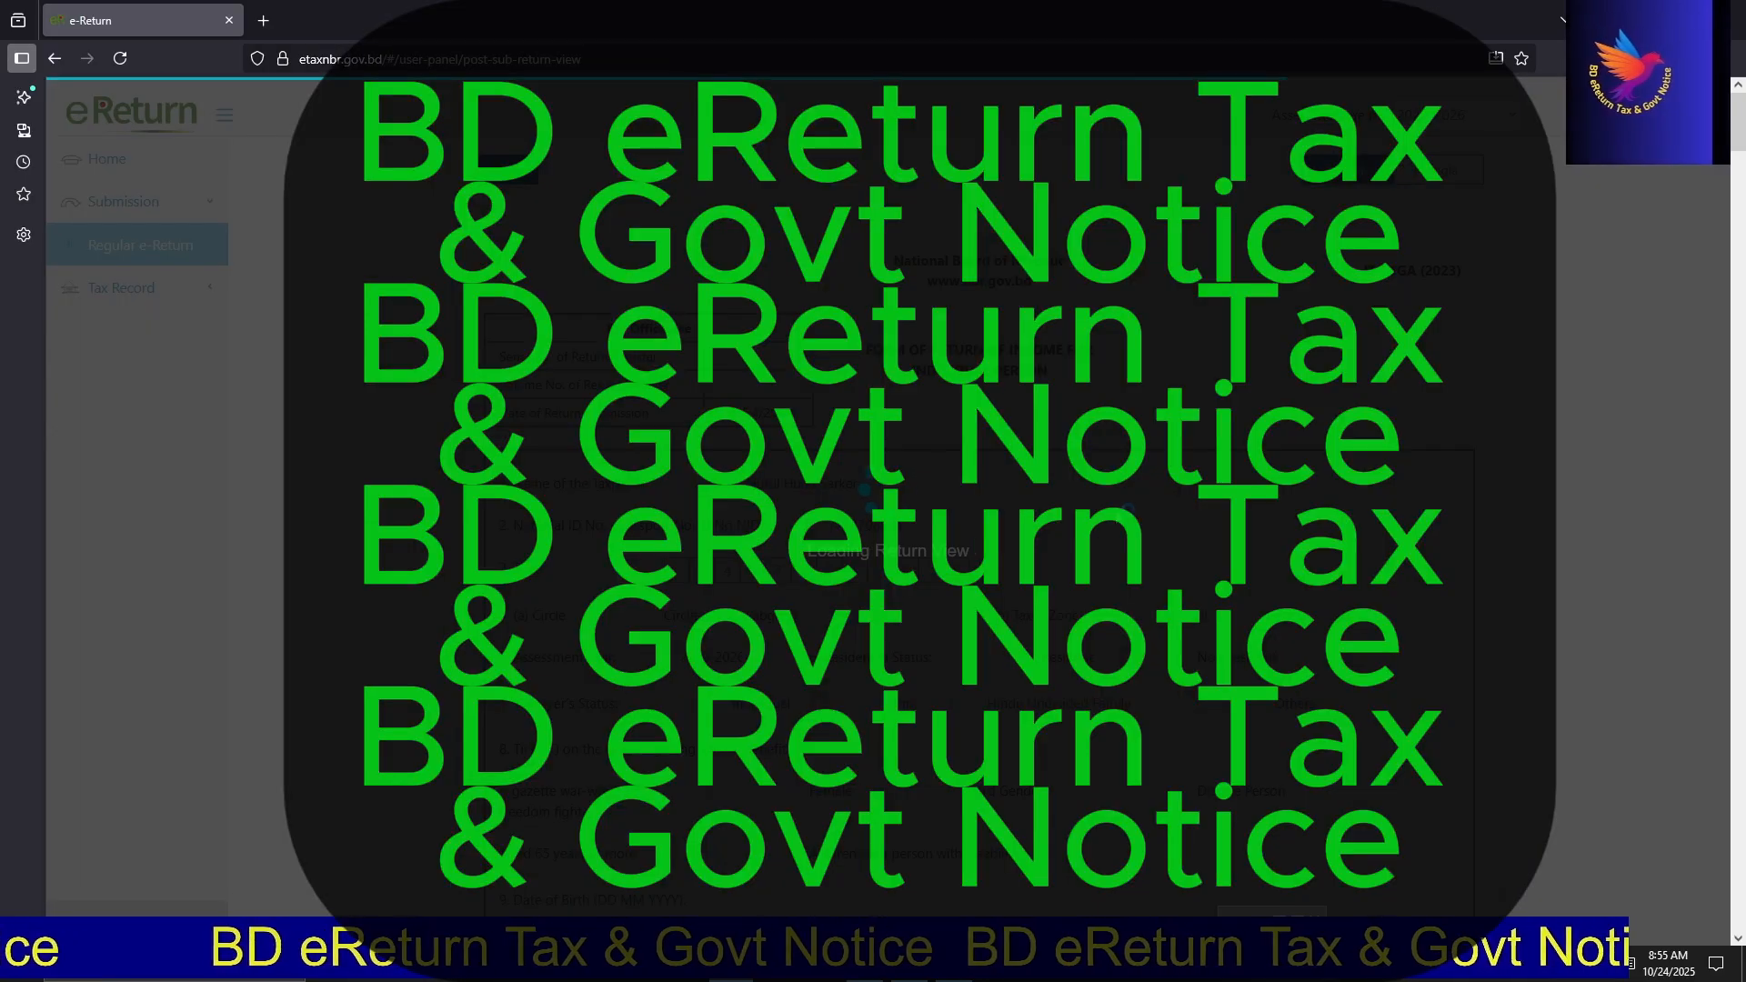
{"action": "scroll", "coordinate": [1111, 523], "scroll_direction": "down", "scroll_amount": 10}
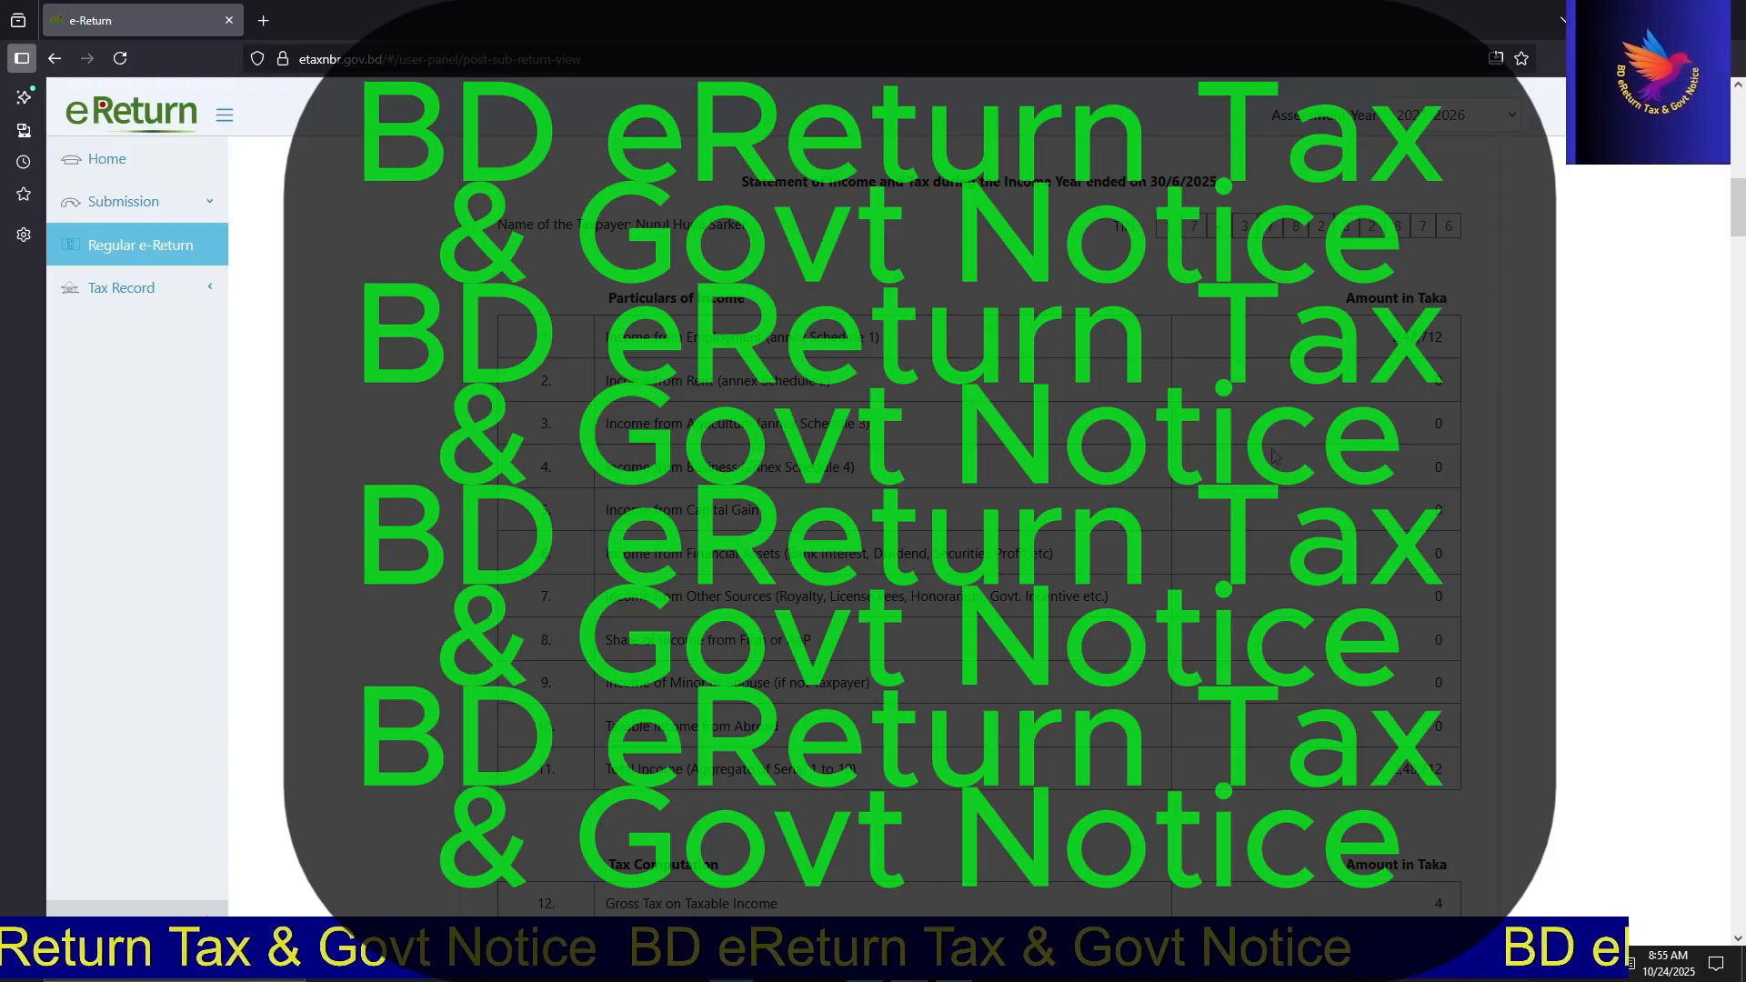
{"action": "scroll", "coordinate": [1273, 461], "scroll_direction": "down", "scroll_amount": 3}
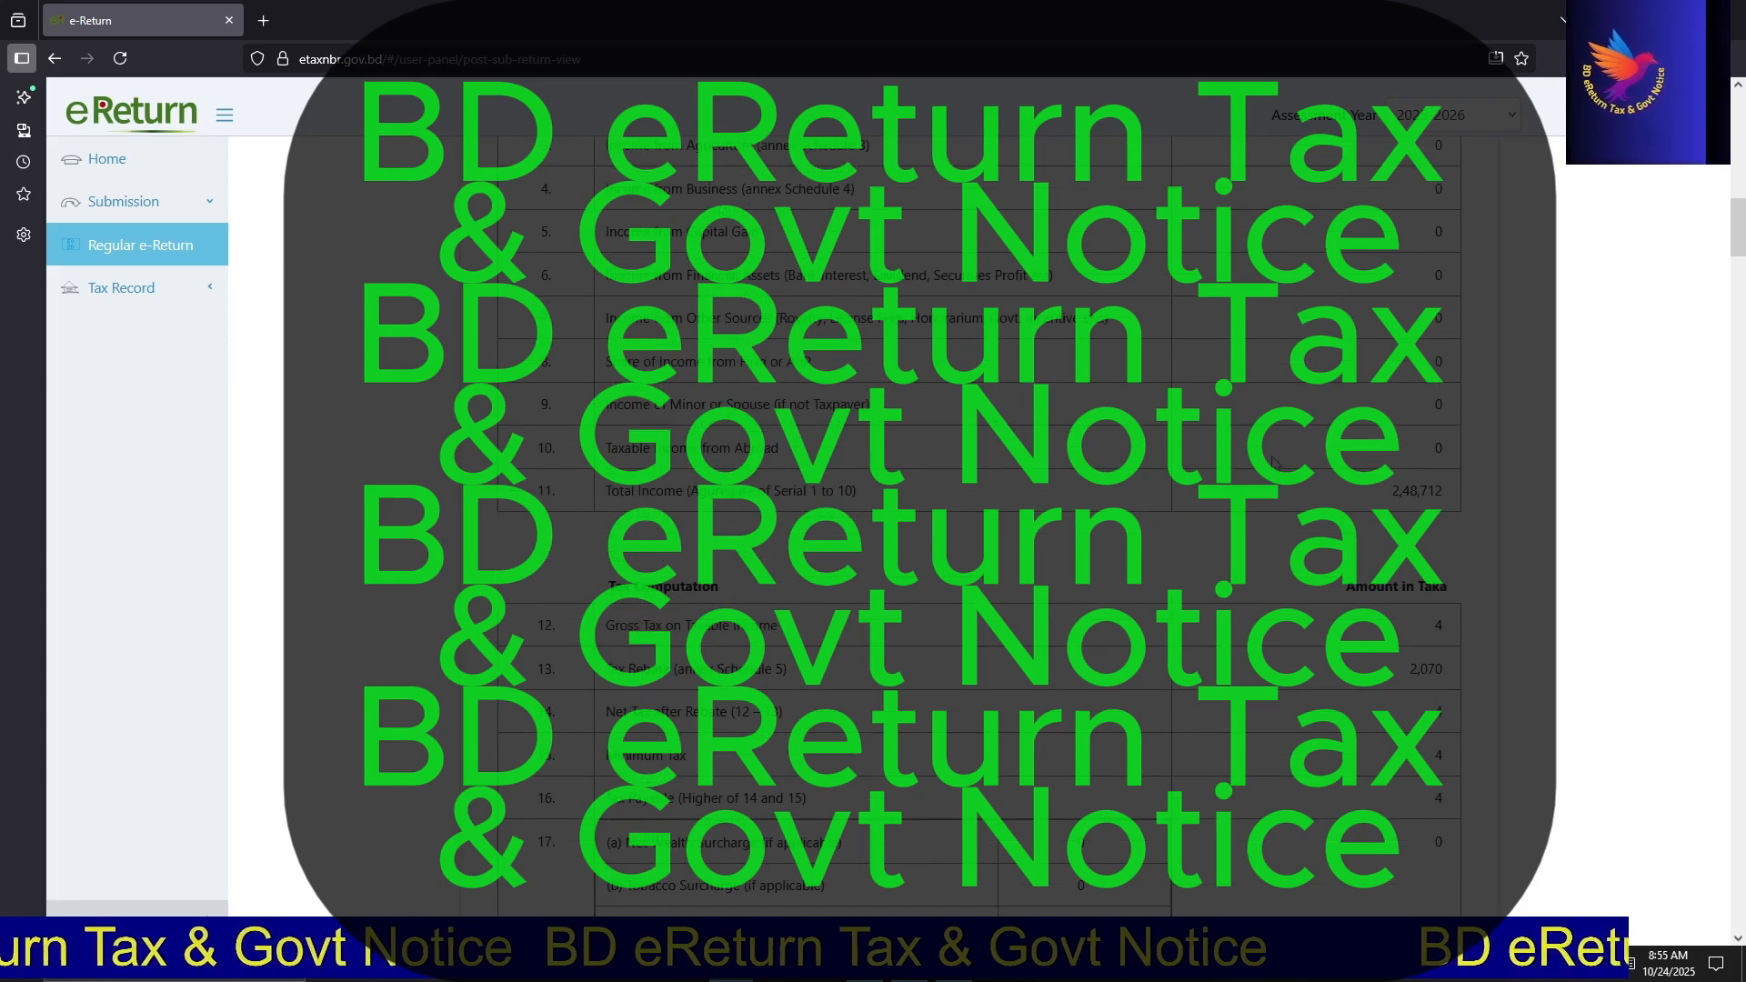
{"action": "scroll", "coordinate": [1271, 461], "scroll_direction": "down", "scroll_amount": 2}
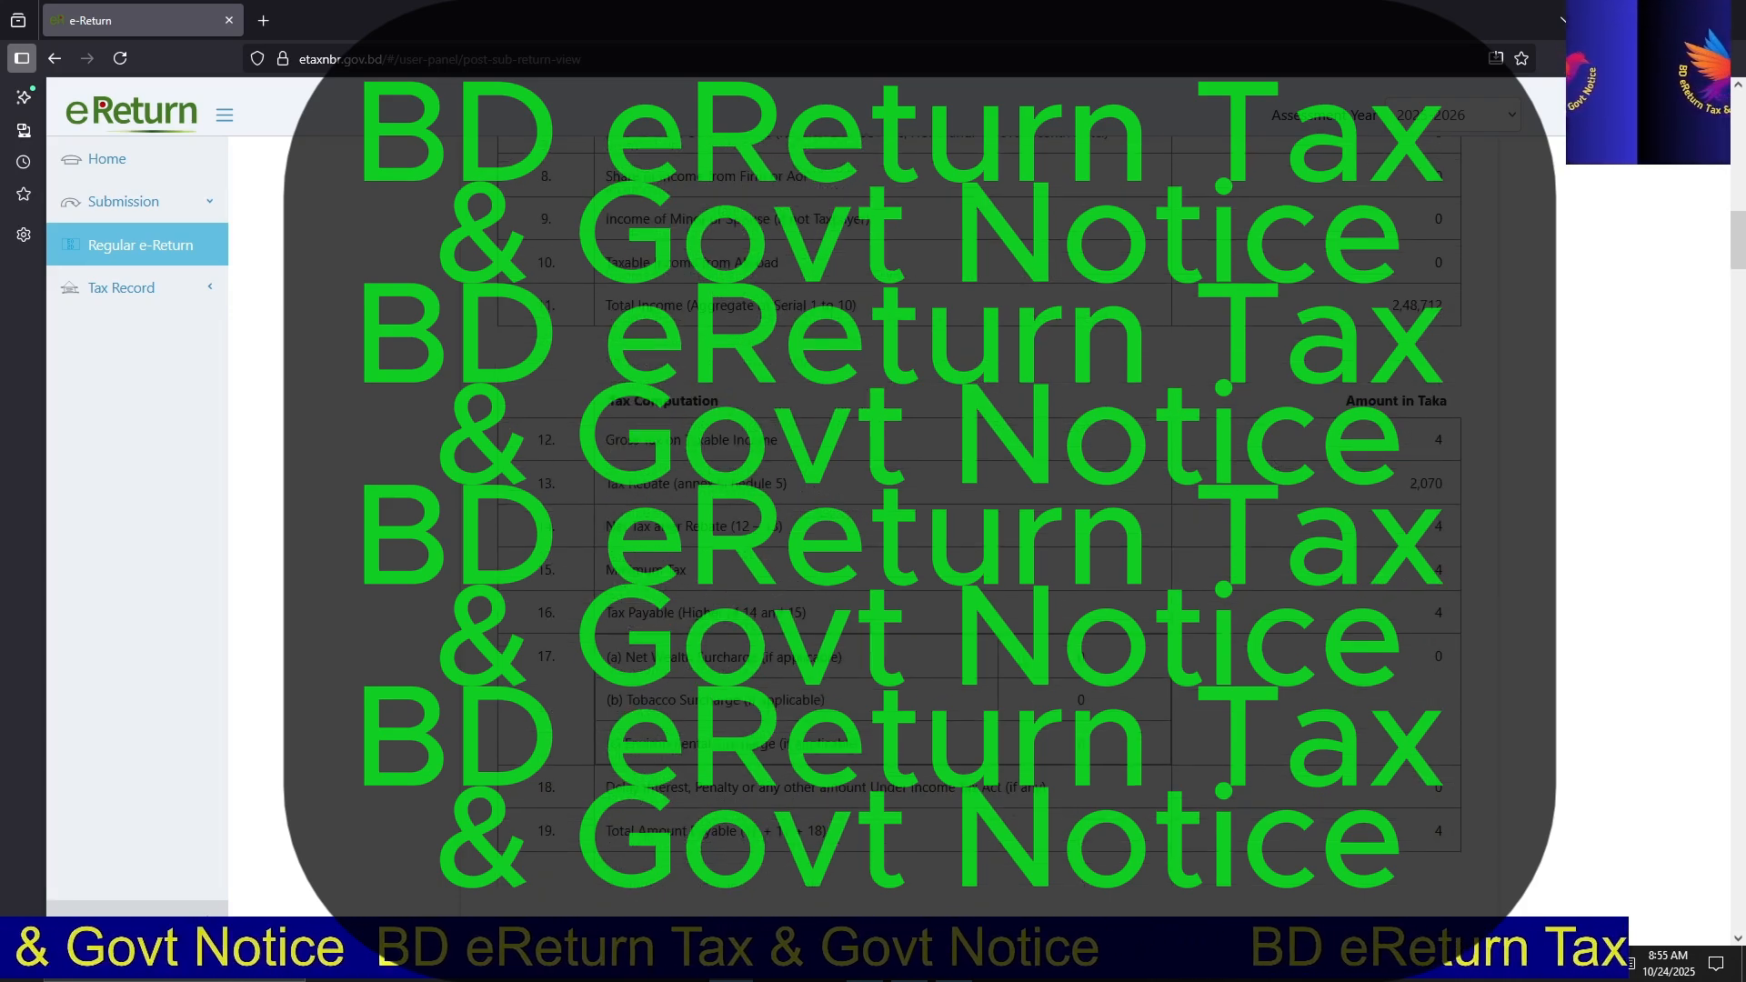
{"action": "scroll", "coordinate": [1273, 461], "scroll_direction": "down", "scroll_amount": 3}
{"action": "scroll", "coordinate": [1273, 461], "scroll_direction": "down", "scroll_amount": 6}
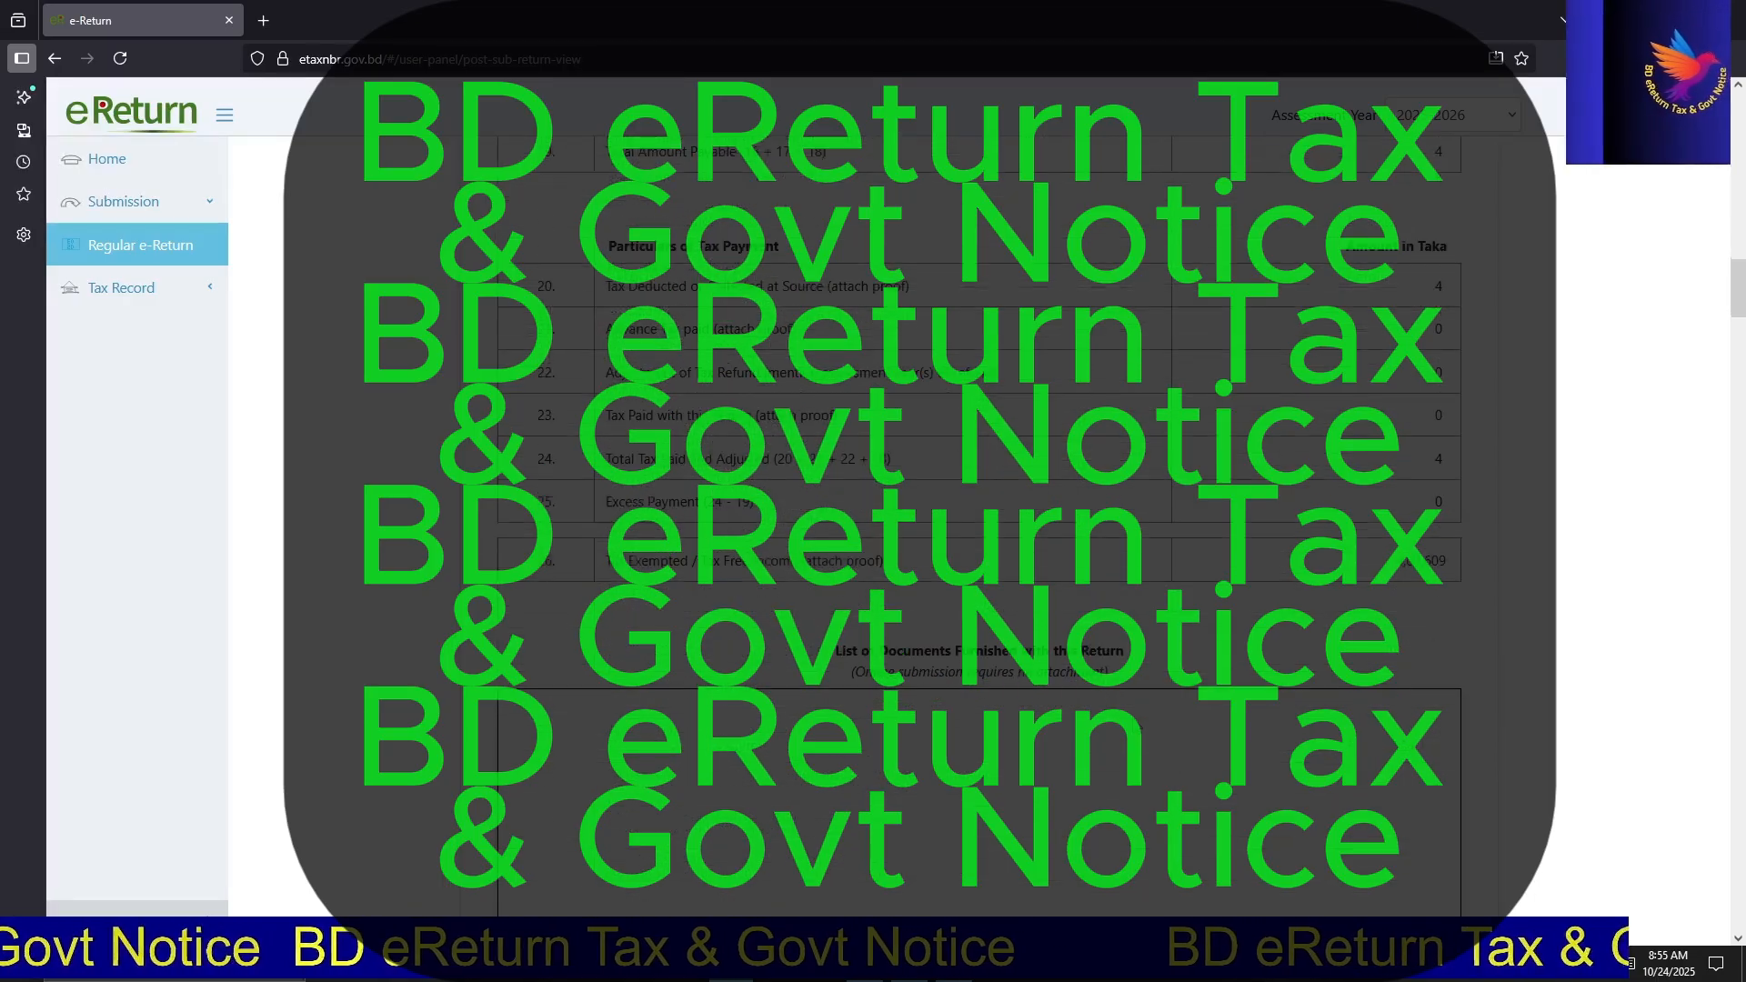
{"action": "scroll", "coordinate": [1273, 461], "scroll_direction": "down", "scroll_amount": 10}
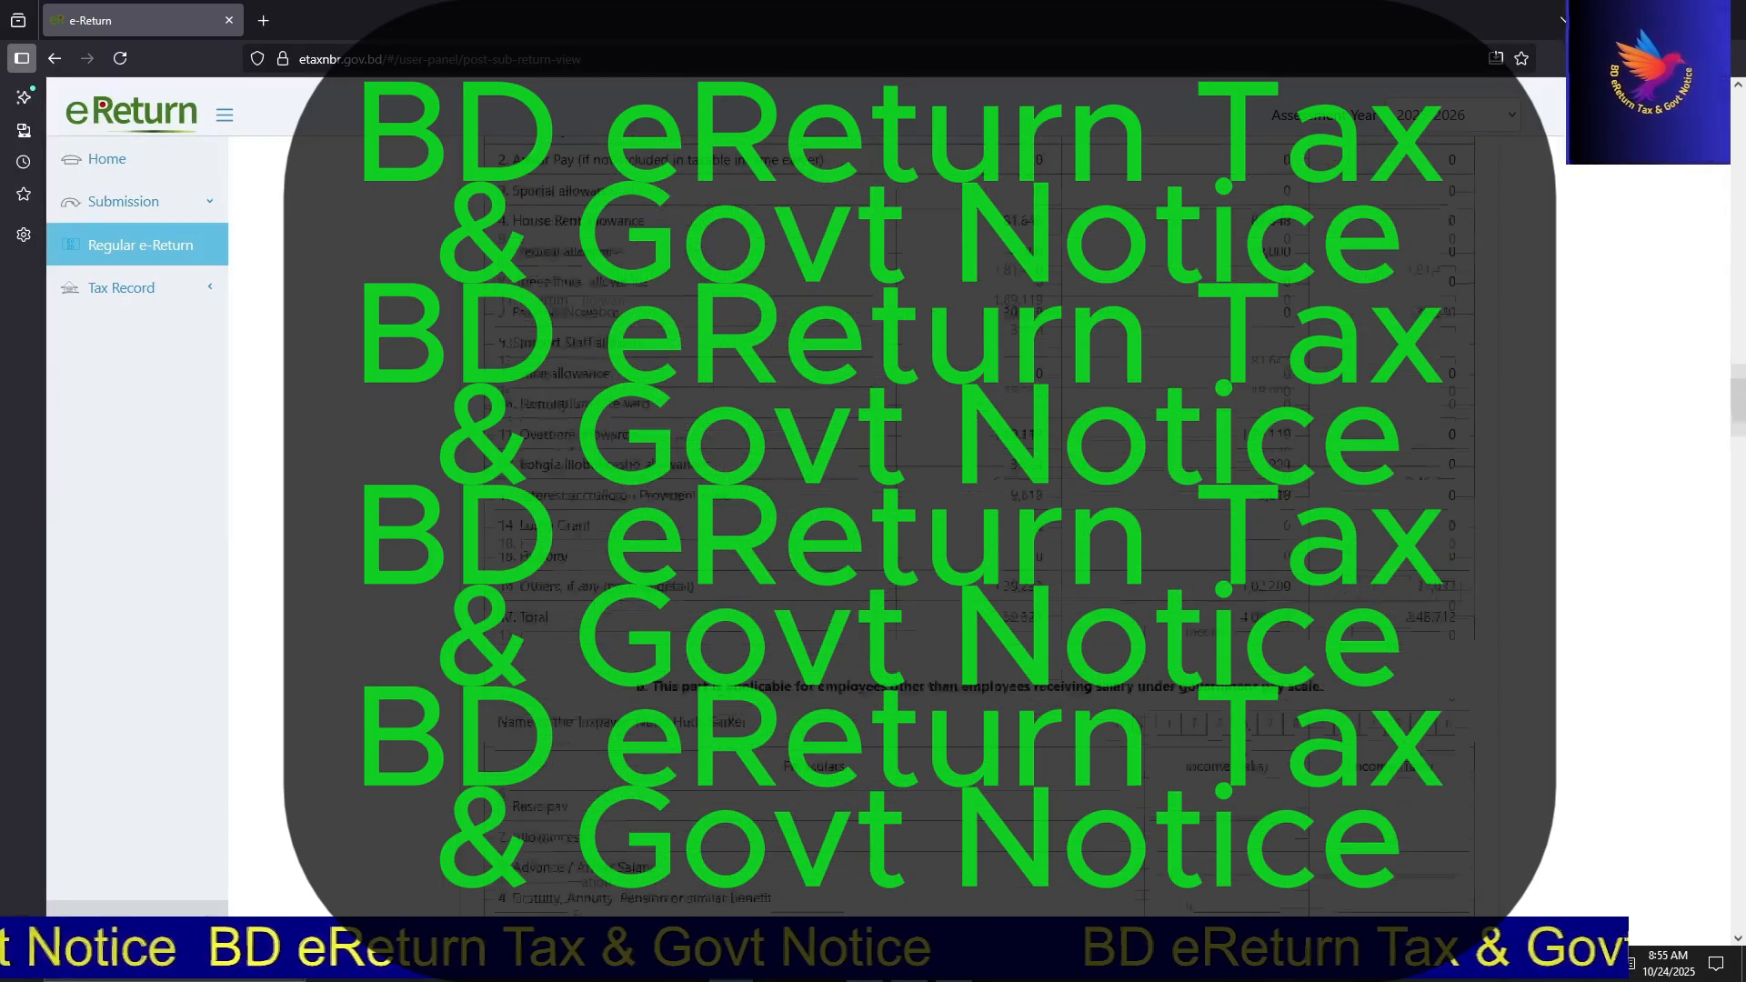
{"action": "scroll", "coordinate": [1273, 461], "scroll_direction": "up", "scroll_amount": 15}
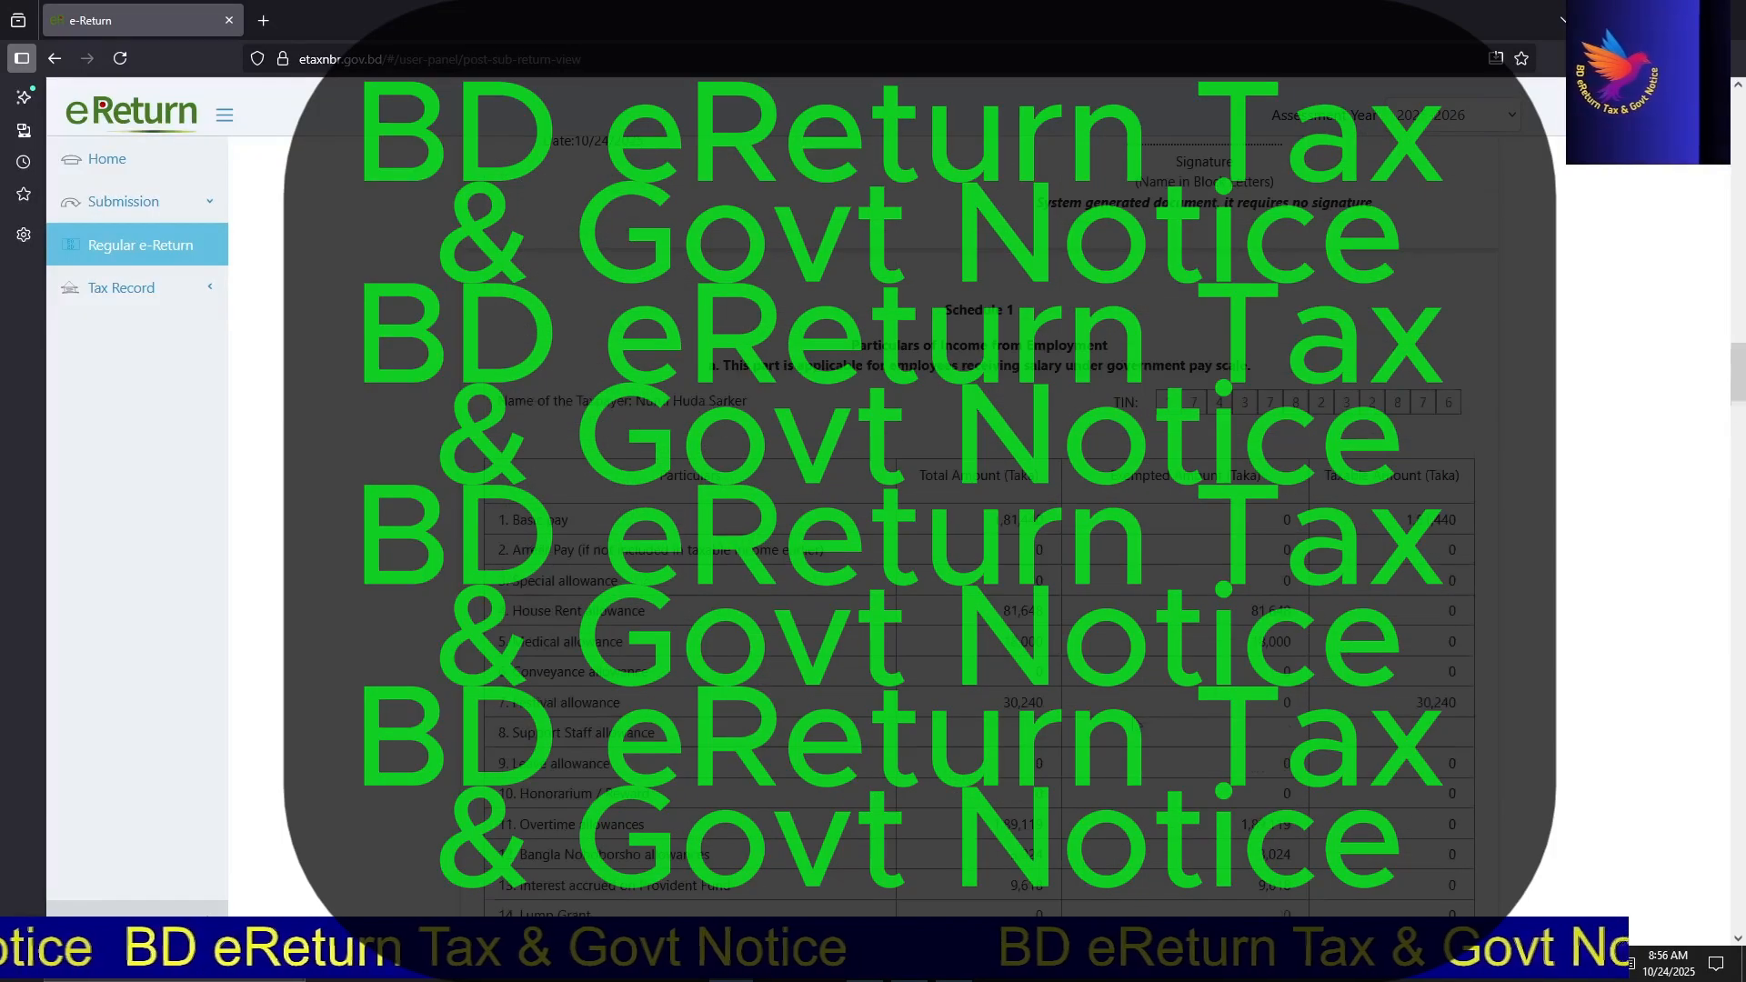
{"action": "scroll", "coordinate": [1136, 720], "scroll_direction": "up", "scroll_amount": 10}
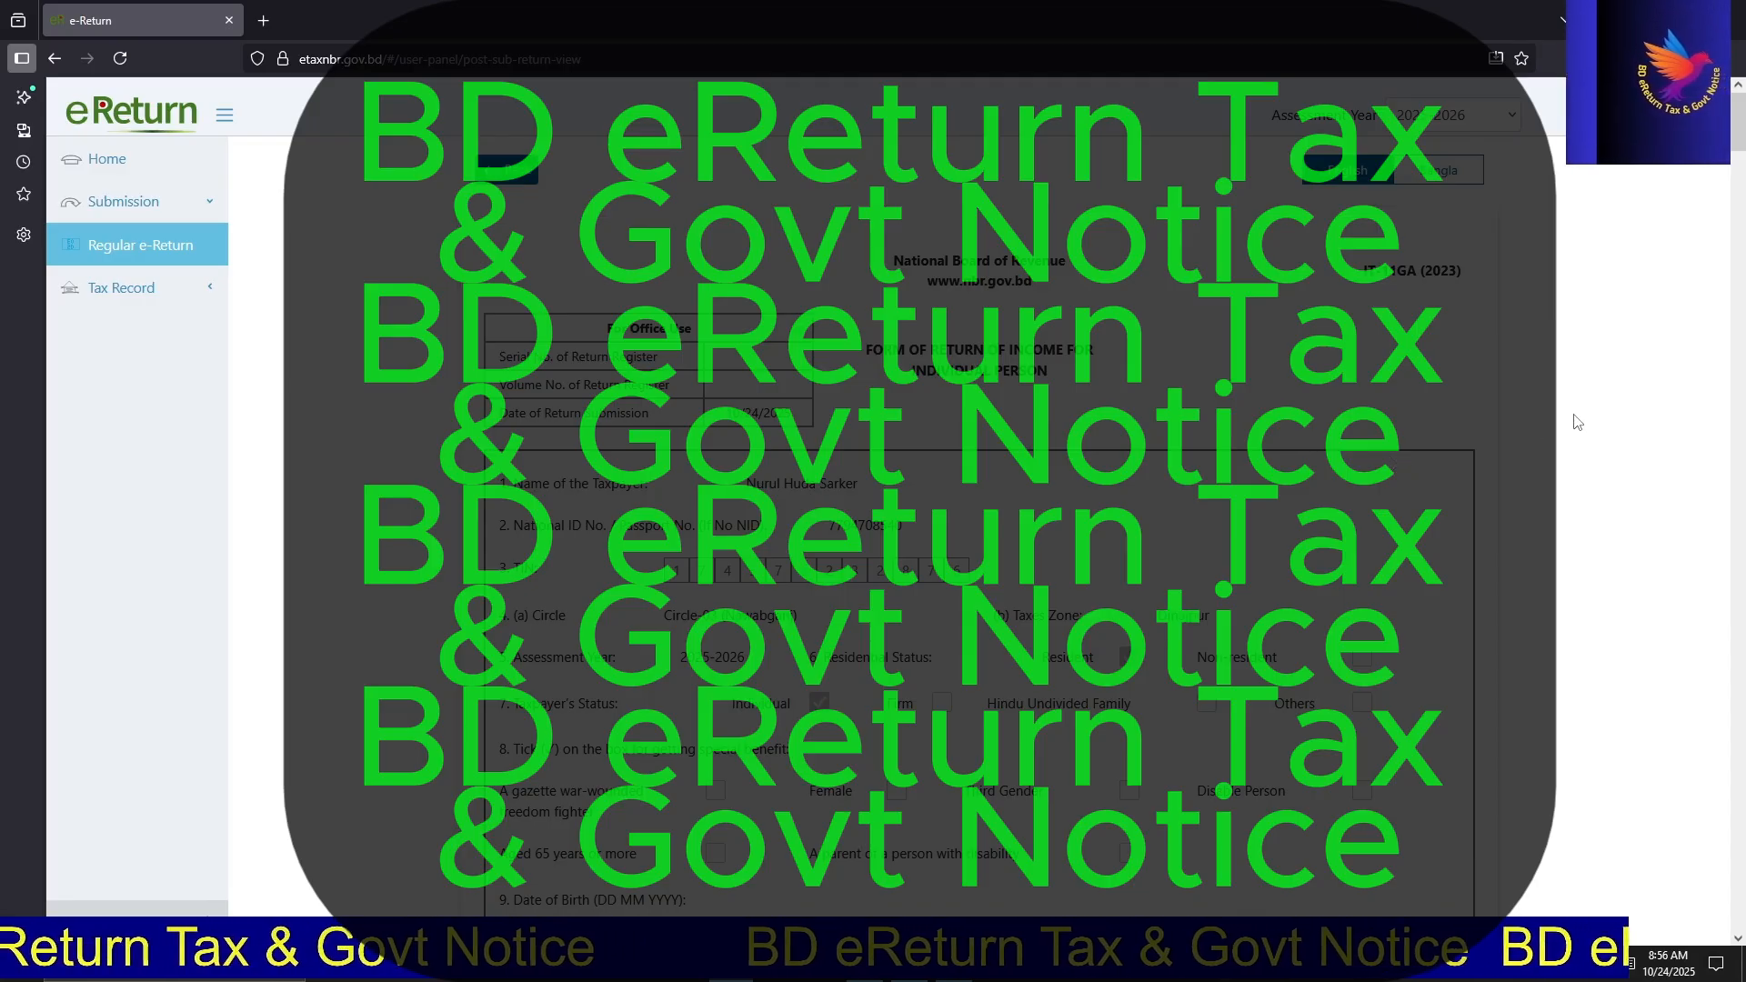
{"action": "scroll", "coordinate": [1577, 421], "scroll_direction": "down", "scroll_amount": 4}
{"action": "left_click_drag", "start_coordinate": [1743, 157], "coordinate": [1726, 960]}
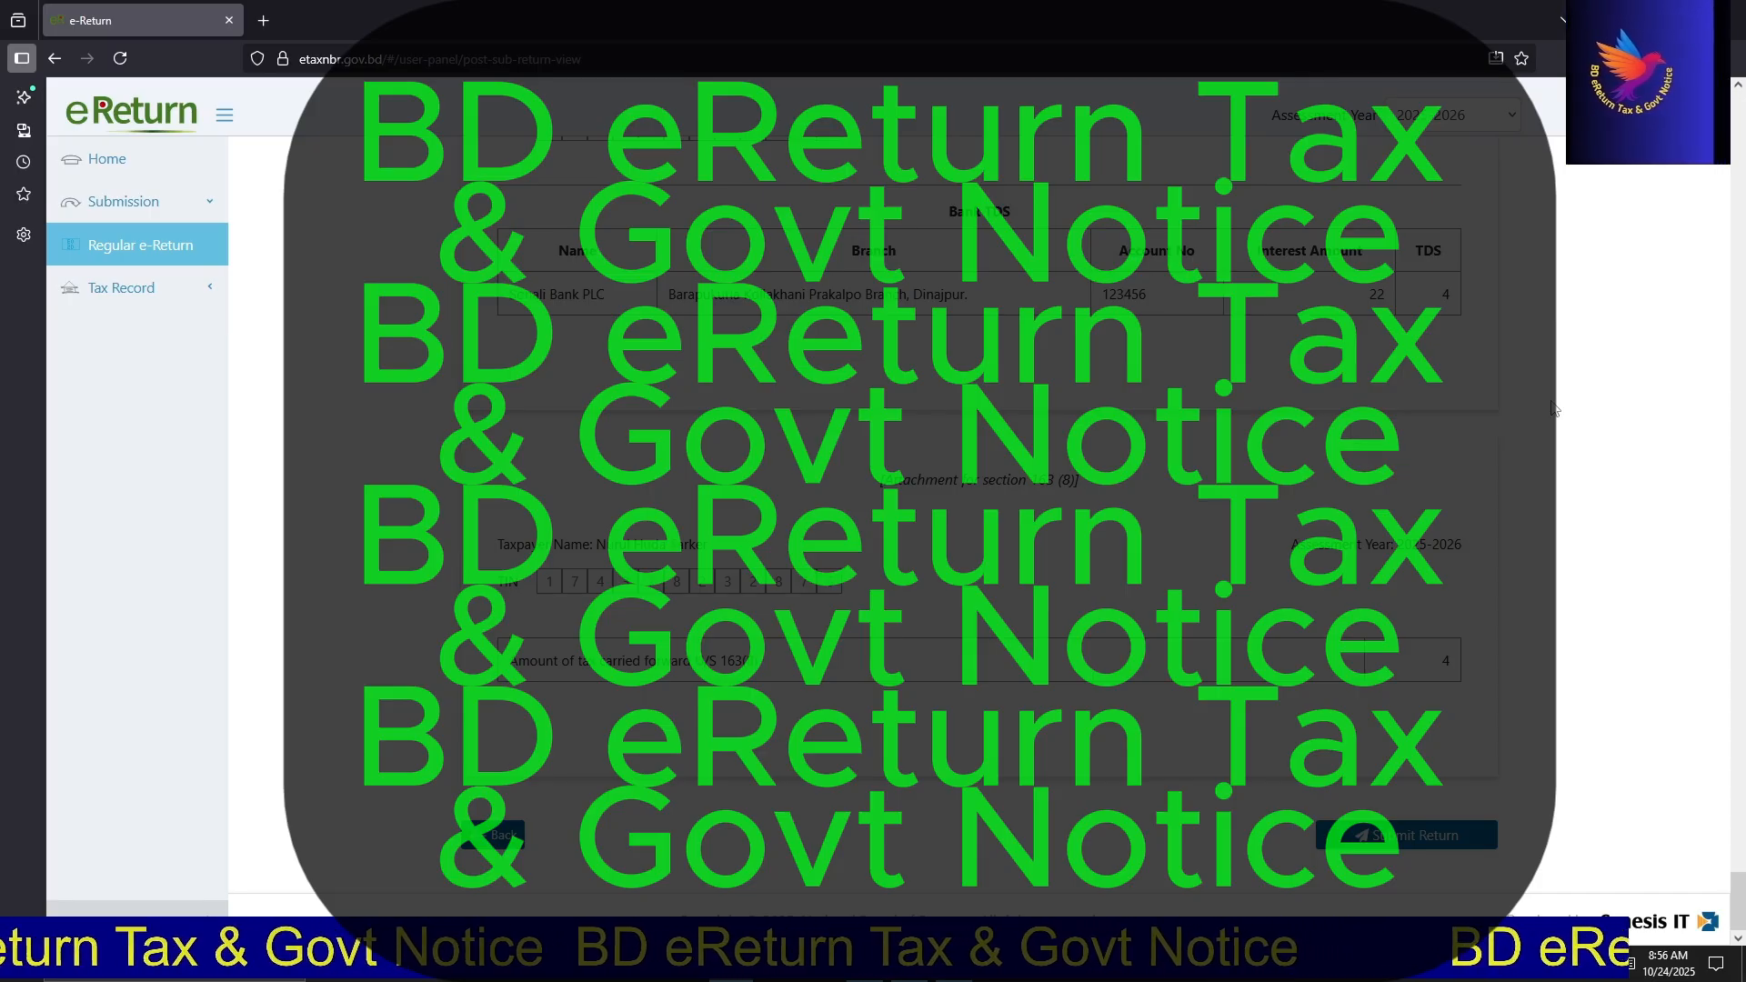
{"action": "scroll", "coordinate": [1551, 408], "scroll_direction": "up", "scroll_amount": 10}
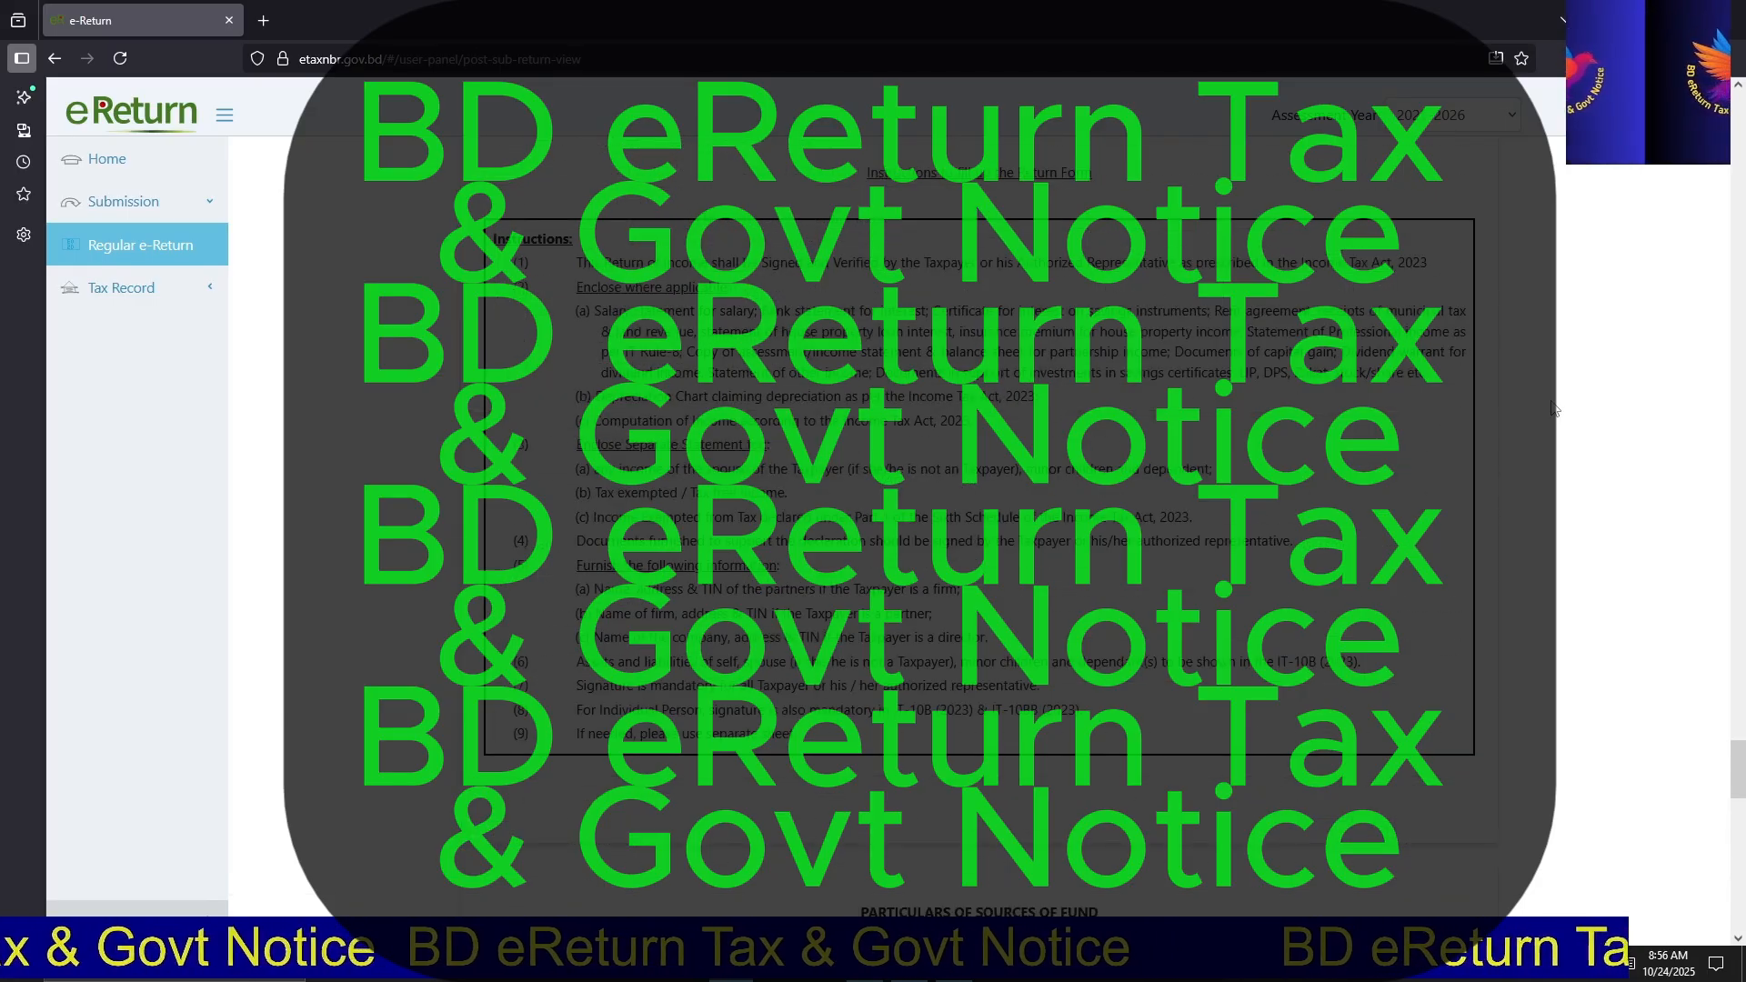
{"action": "scroll", "coordinate": [1552, 408], "scroll_direction": "up", "scroll_amount": 8}
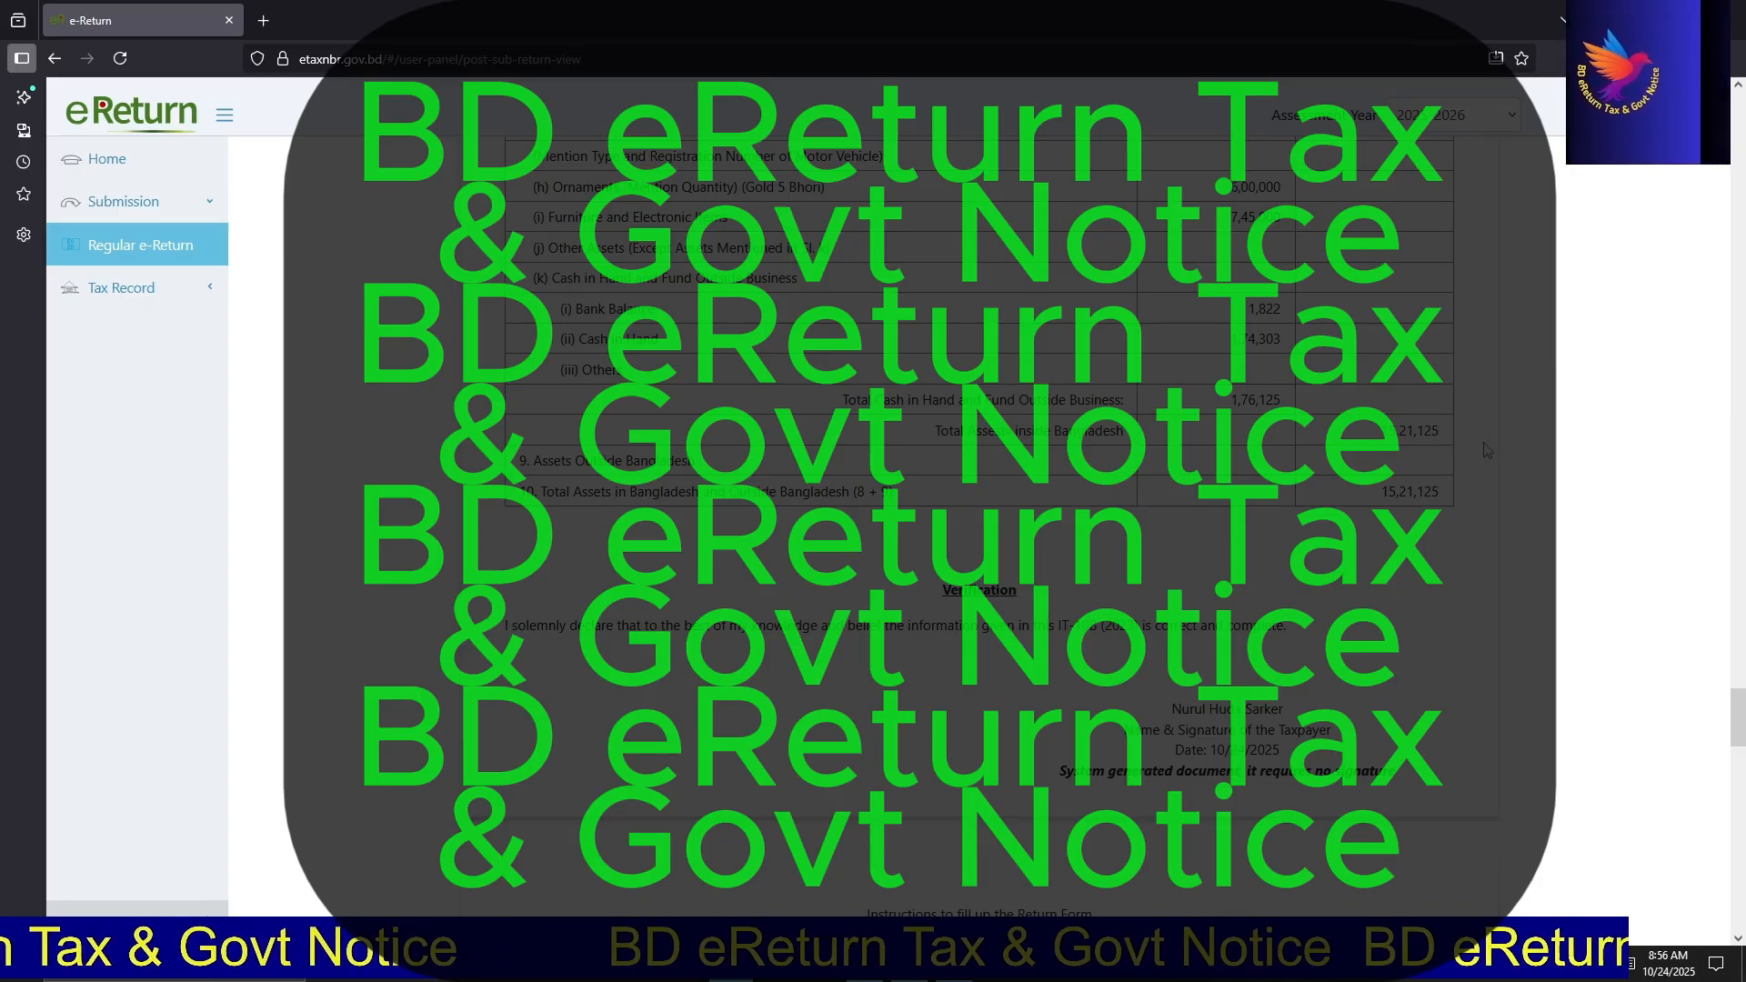
{"action": "scroll", "coordinate": [1487, 450], "scroll_direction": "up", "scroll_amount": 4}
{"action": "scroll", "coordinate": [1487, 450], "scroll_direction": "down", "scroll_amount": 4}
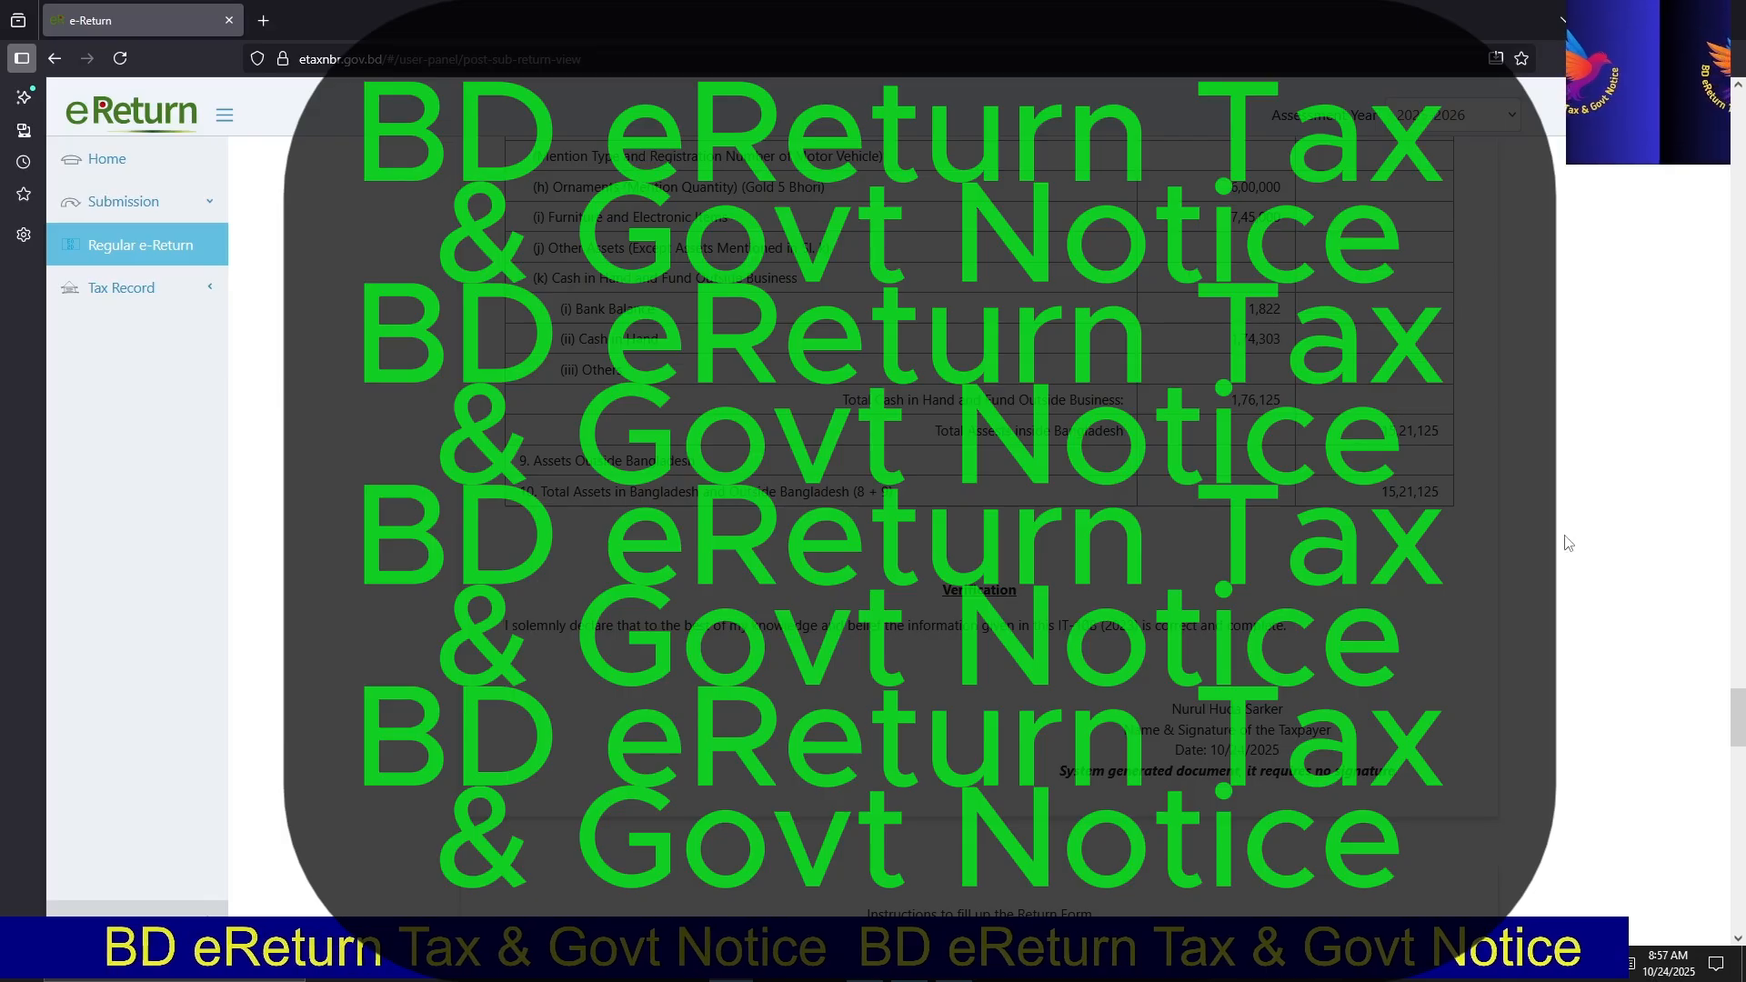
{"action": "scroll", "coordinate": [1522, 508], "scroll_direction": "up", "scroll_amount": 4}
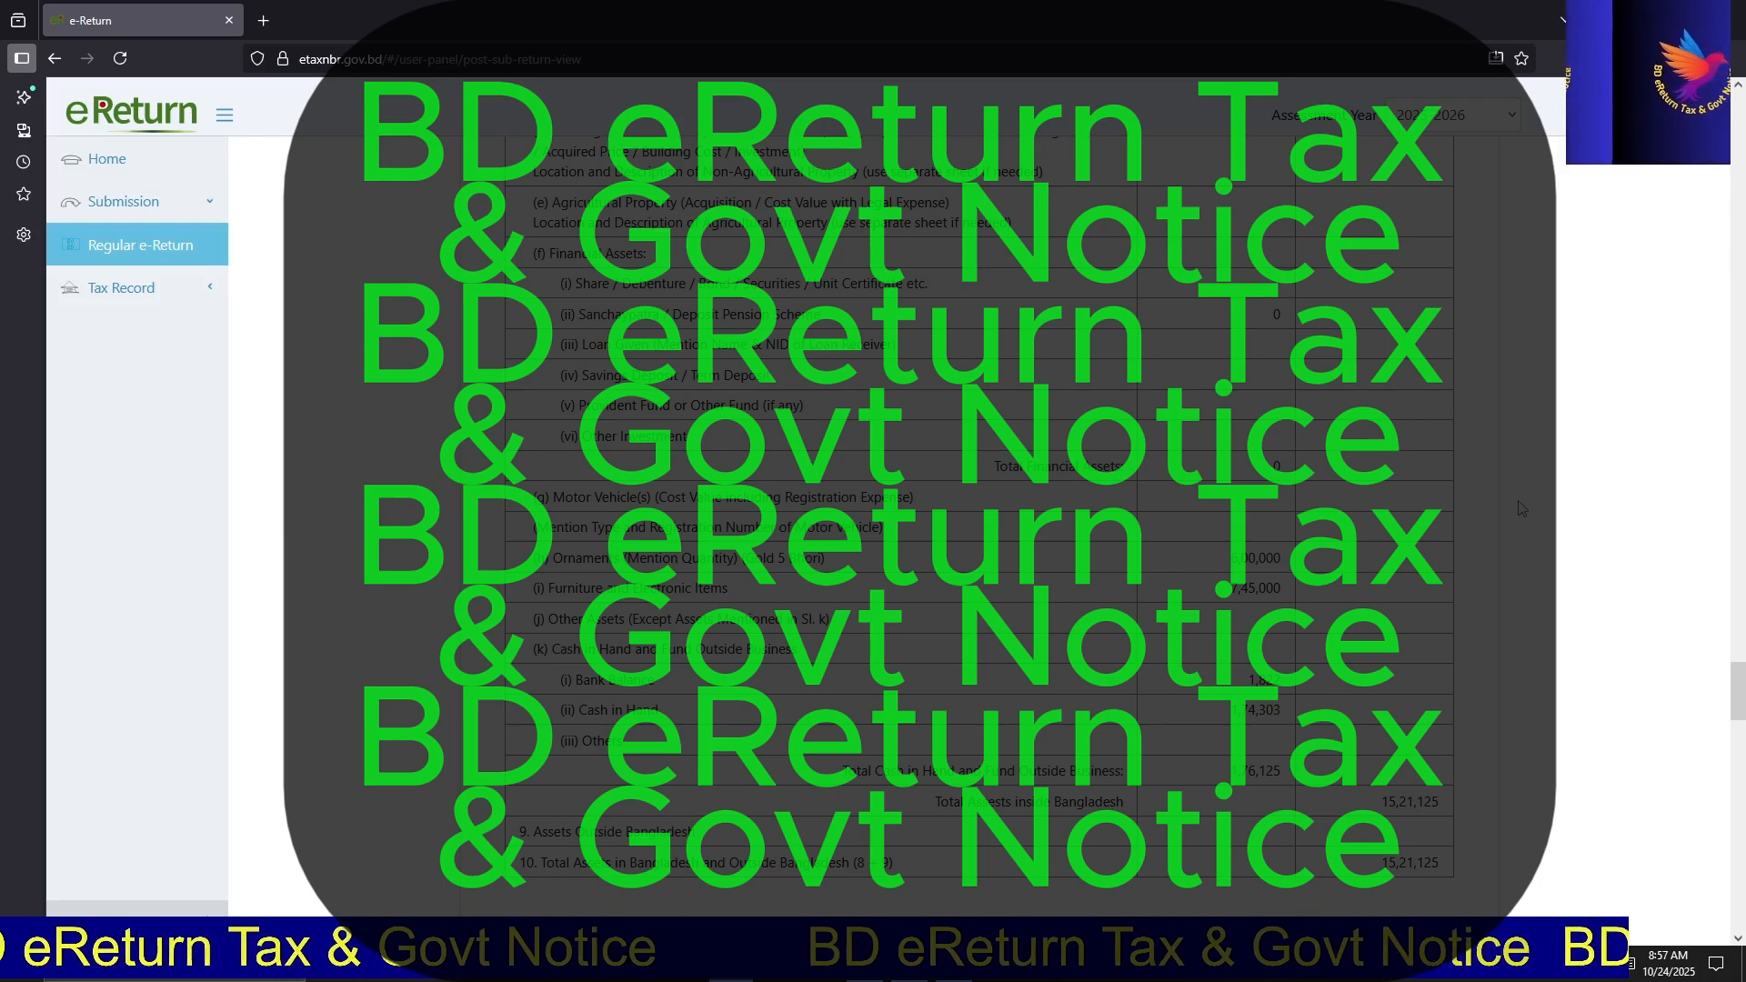
{"action": "scroll", "coordinate": [1521, 508], "scroll_direction": "up", "scroll_amount": 2}
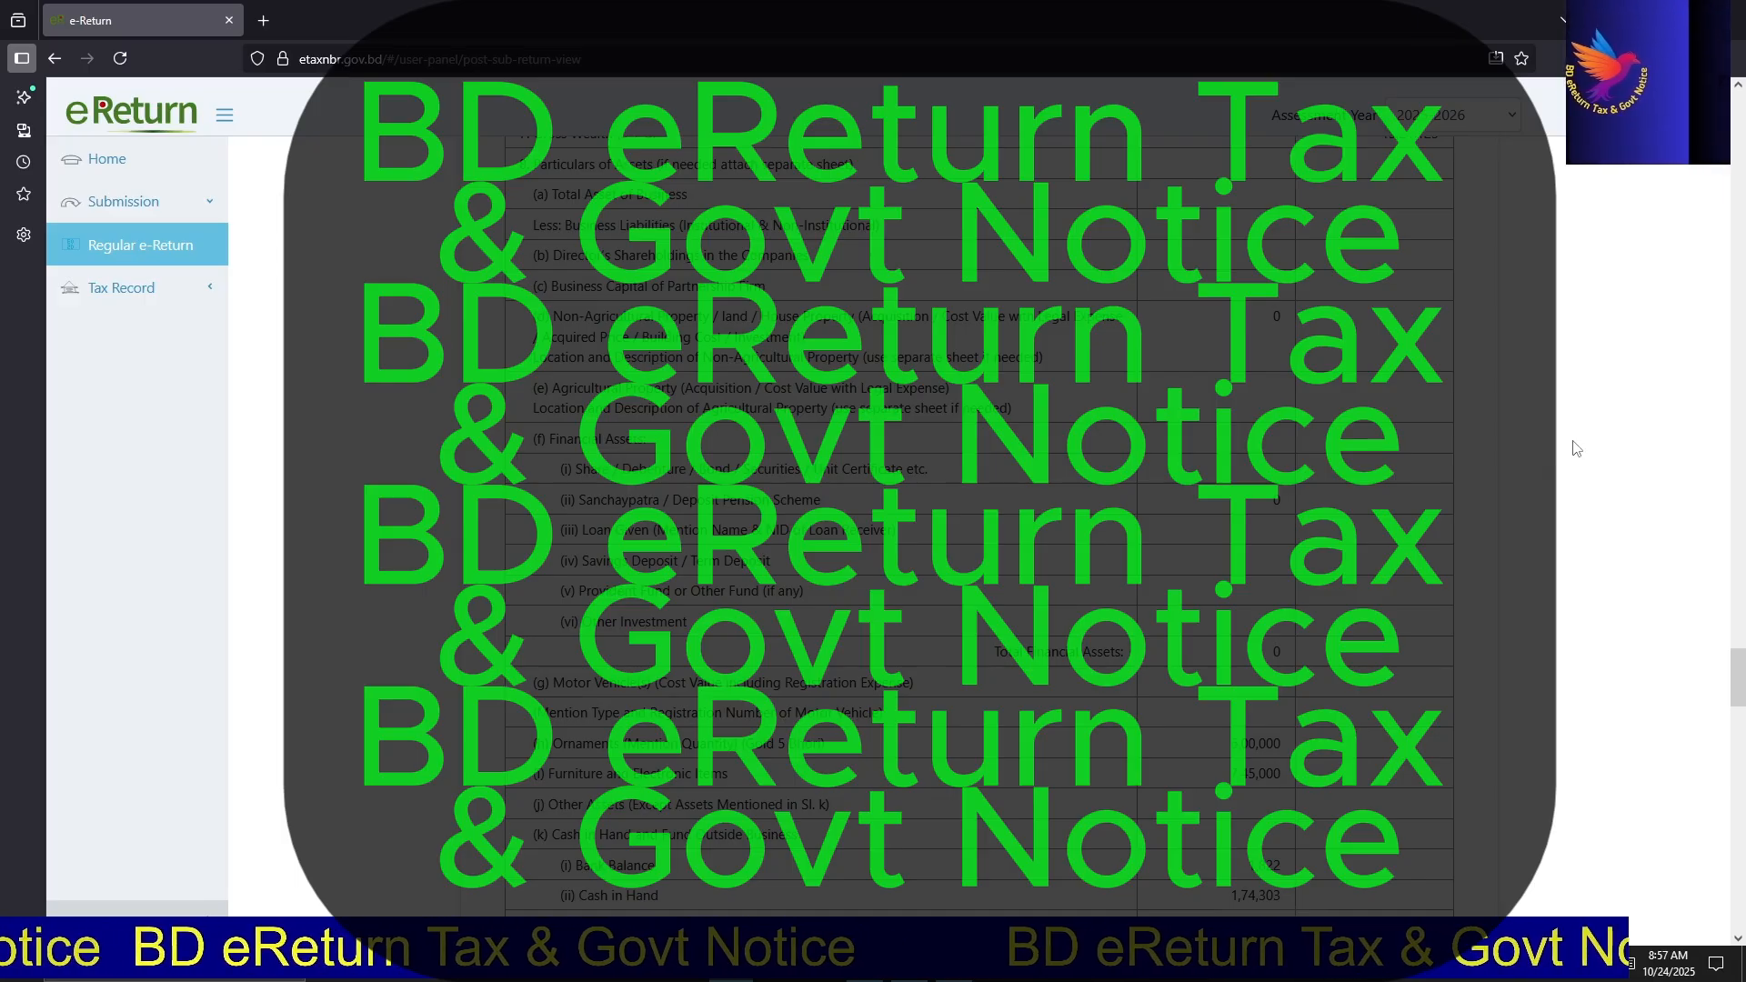
{"action": "scroll", "coordinate": [1414, 397], "scroll_direction": "up", "scroll_amount": 3}
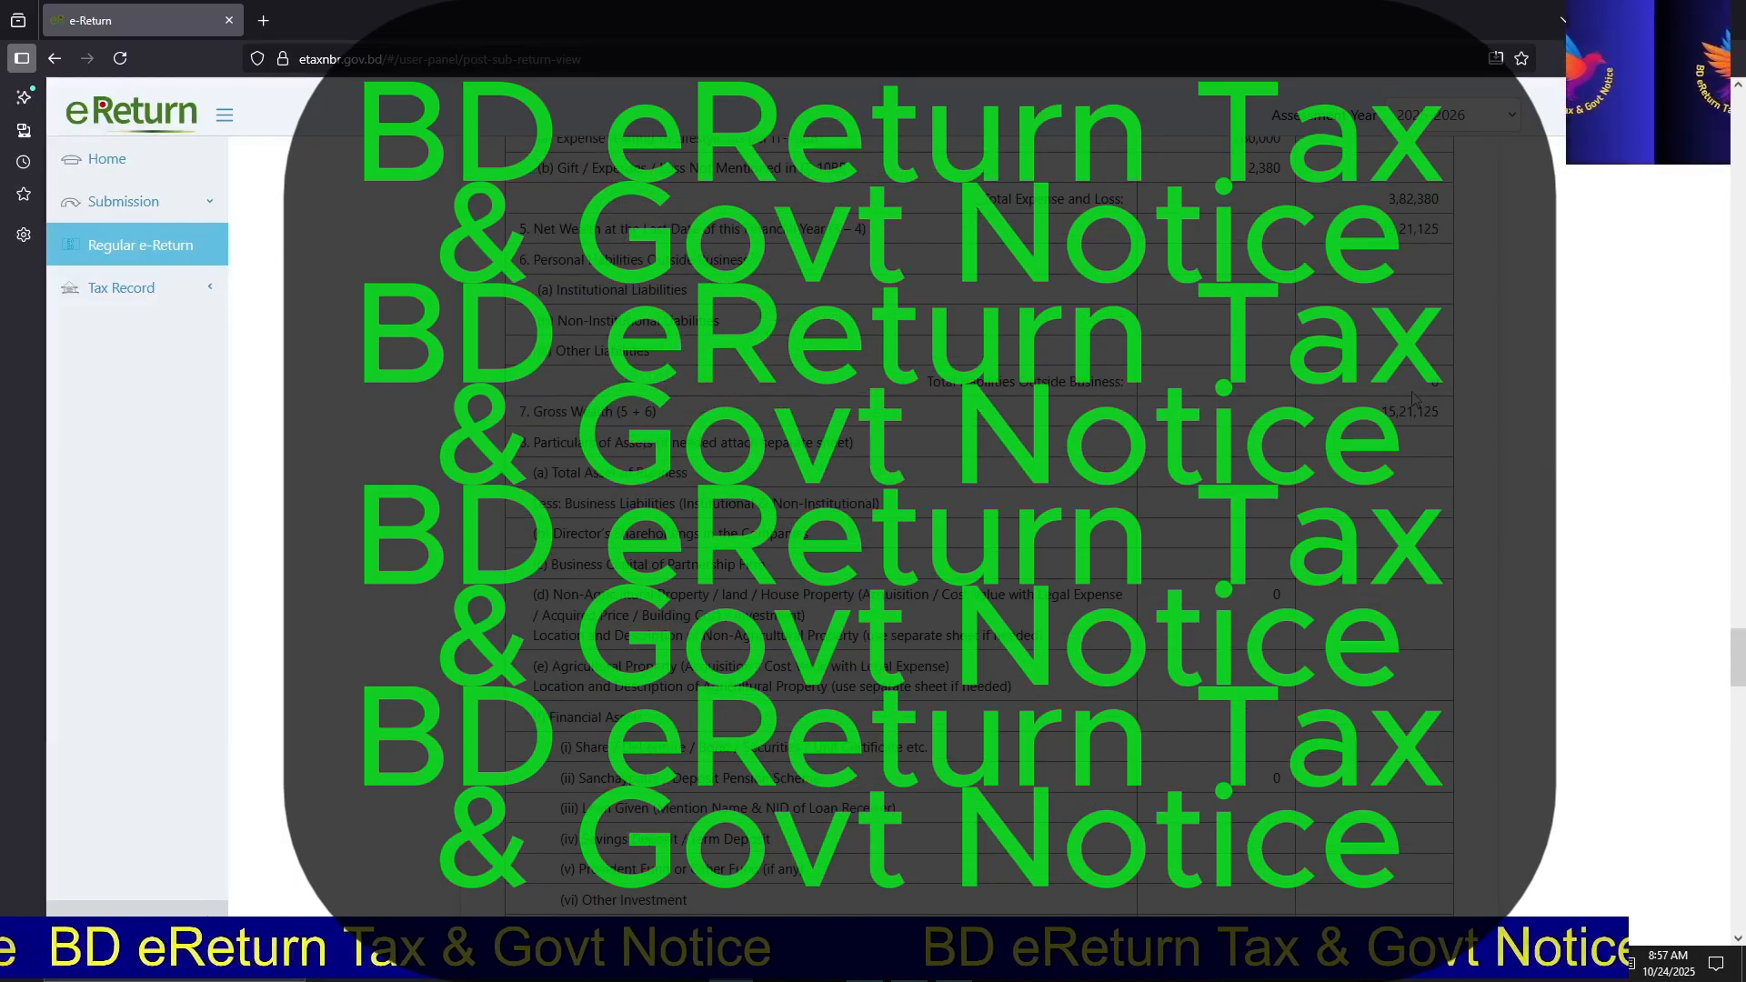
{"action": "scroll", "coordinate": [1412, 404], "scroll_direction": "down", "scroll_amount": 3}
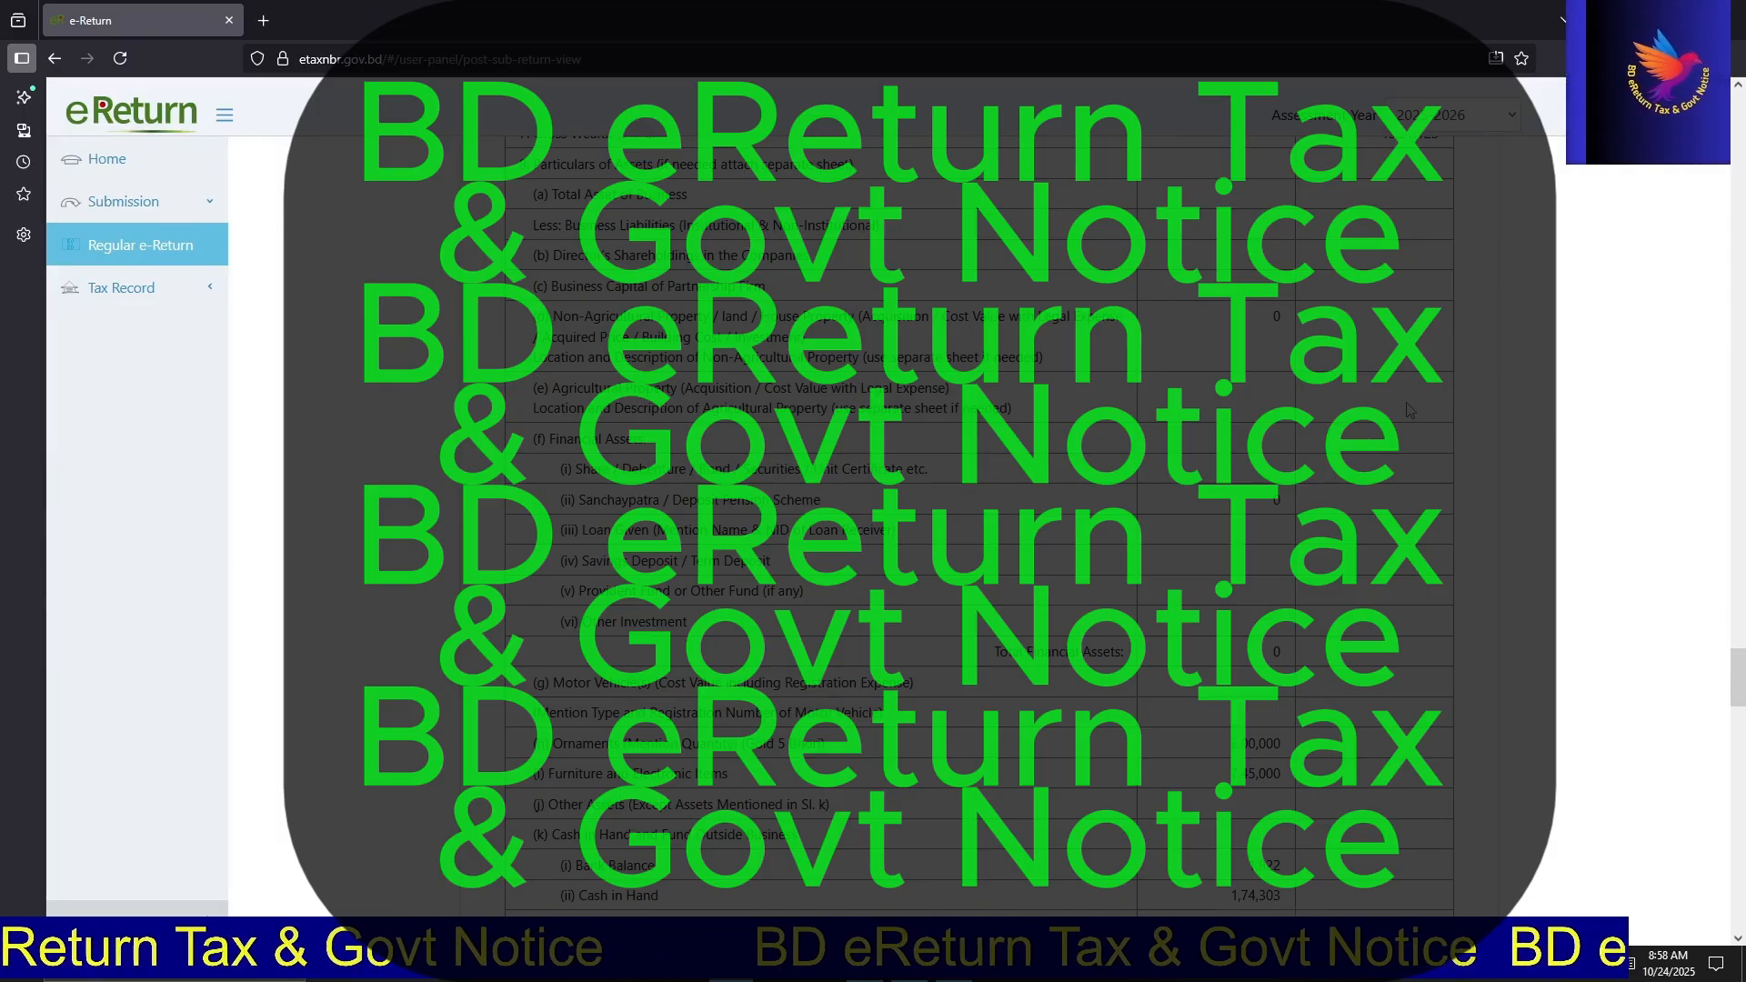
{"action": "scroll", "coordinate": [1409, 409], "scroll_direction": "down", "scroll_amount": 2}
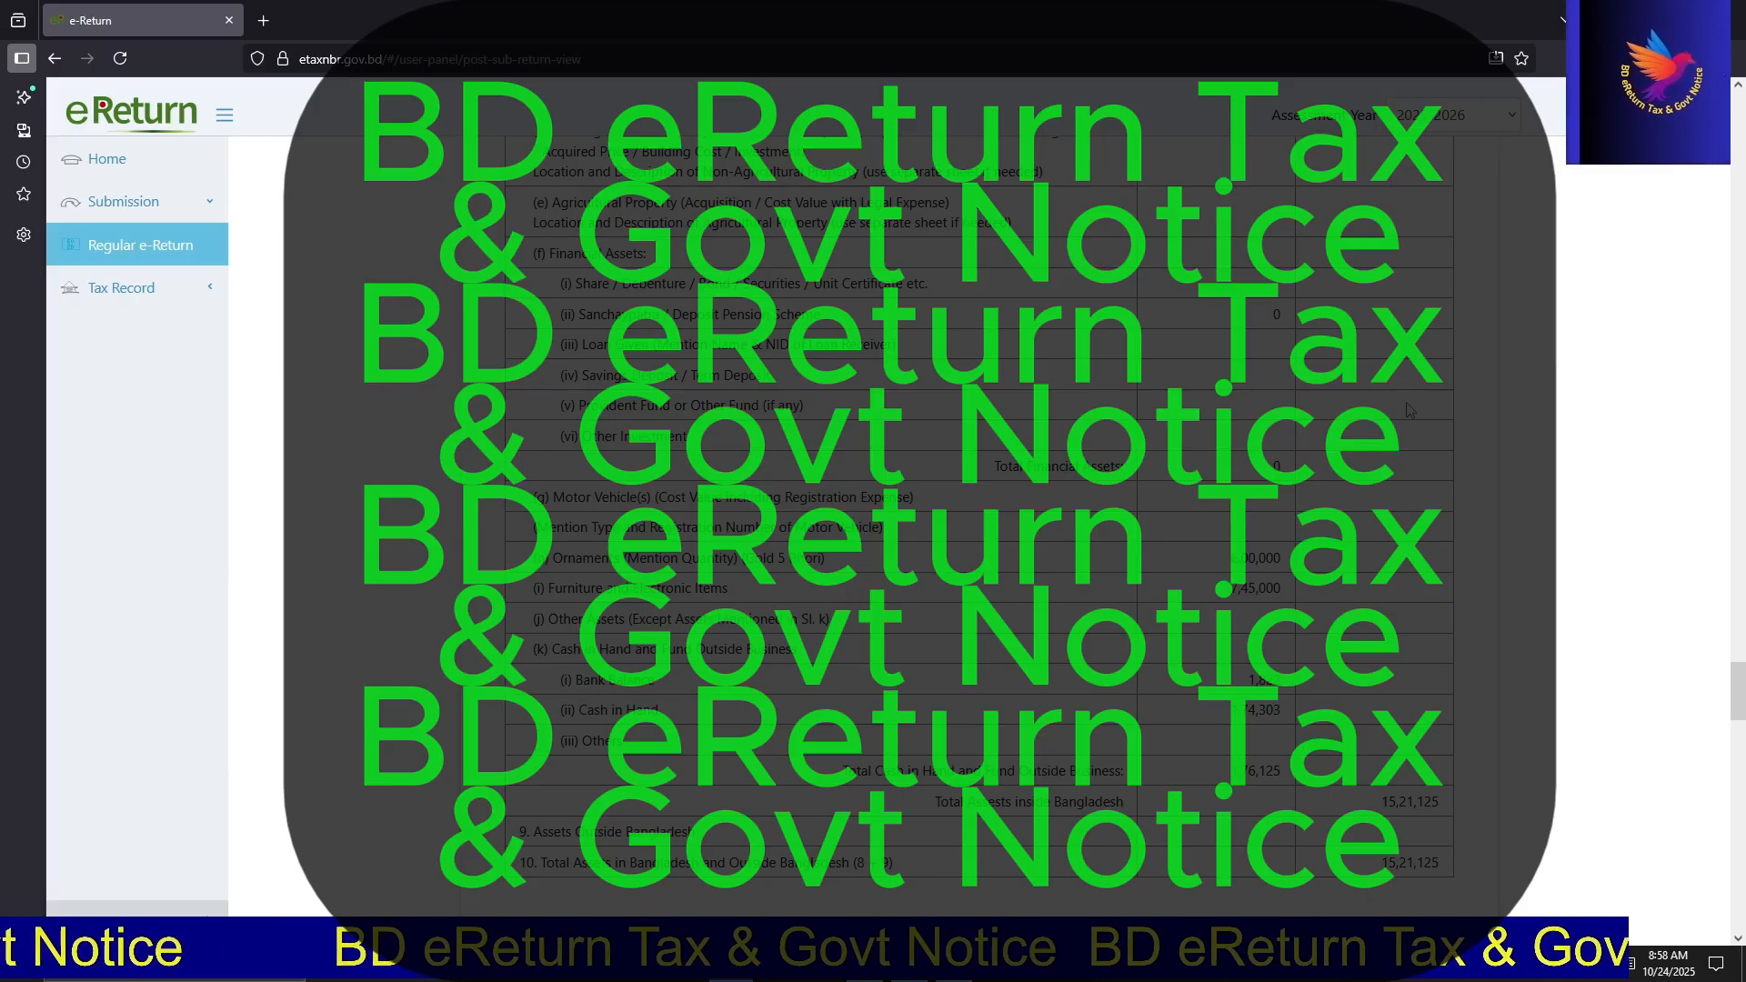
{"action": "scroll", "coordinate": [1409, 409], "scroll_direction": "down", "scroll_amount": 2}
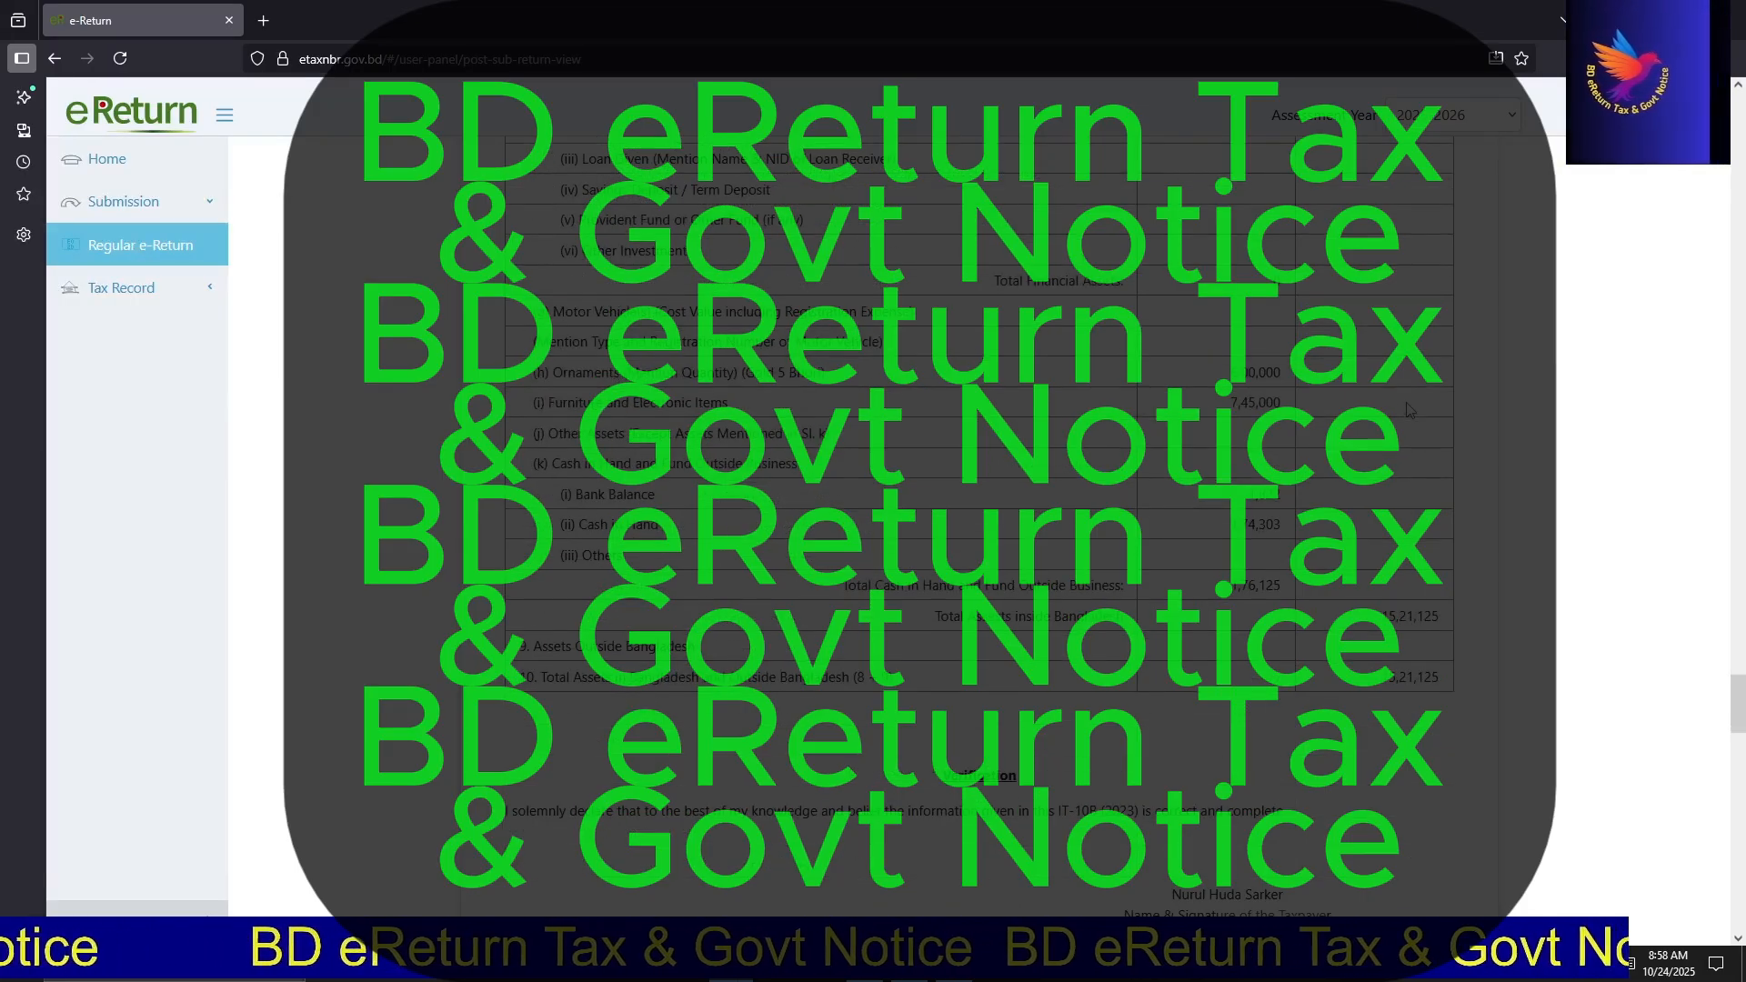